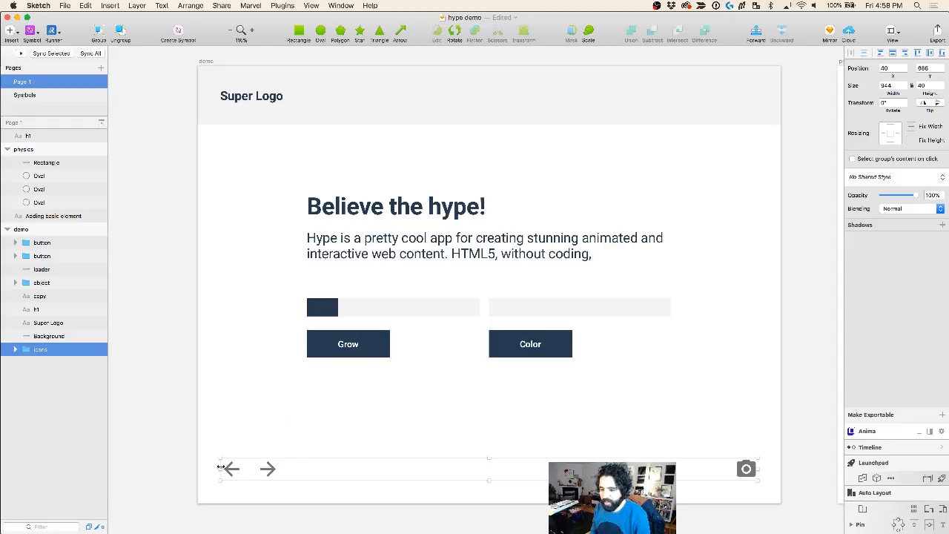
# Step: Inspect the logo text, header background and heading on the demo artboard, leaving nothing selected
pyautogui.click(276, 426)
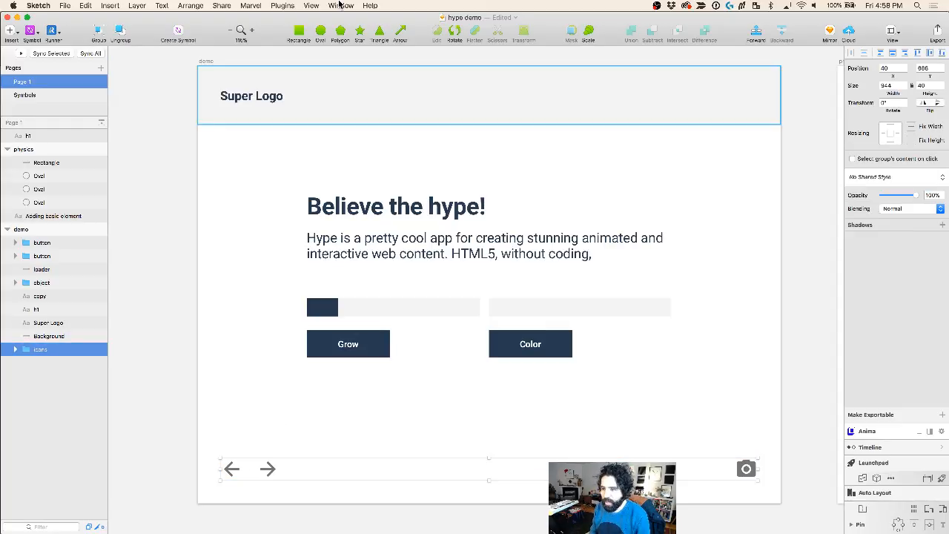
pyautogui.click(272, 100)
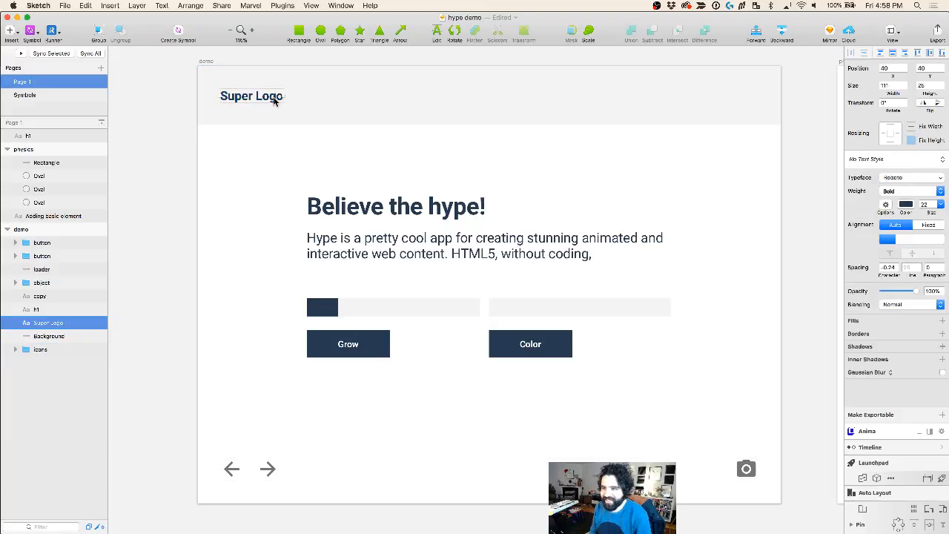
pyautogui.click(401, 95)
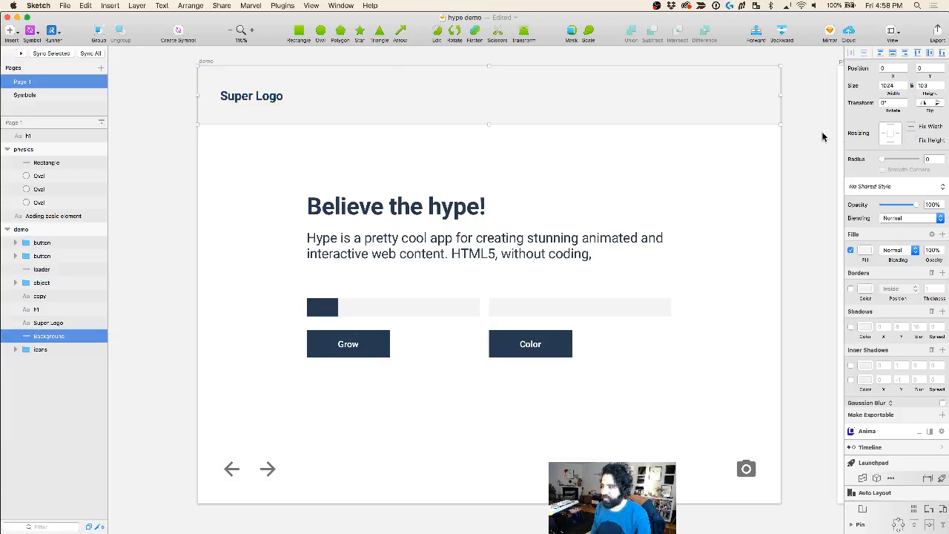
pyautogui.click(645, 189)
pyautogui.click(328, 210)
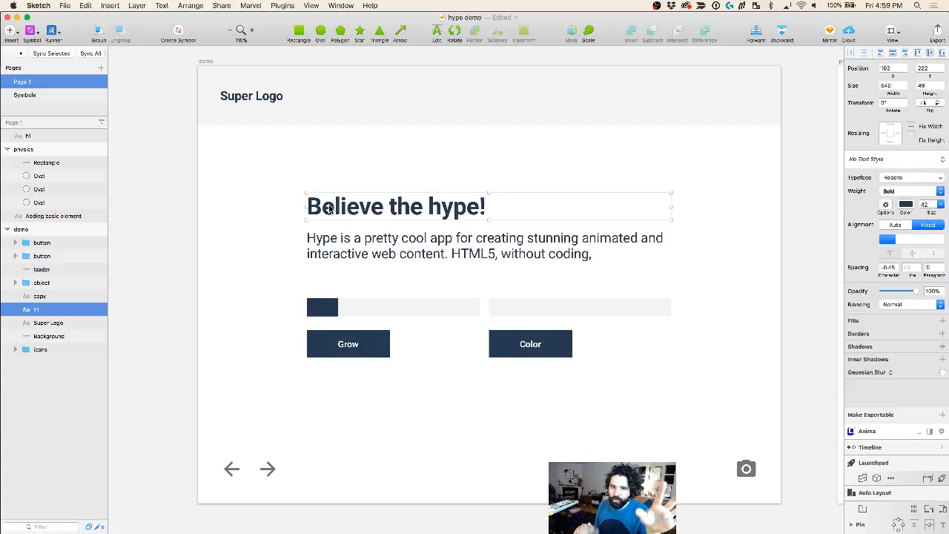
pyautogui.click(224, 224)
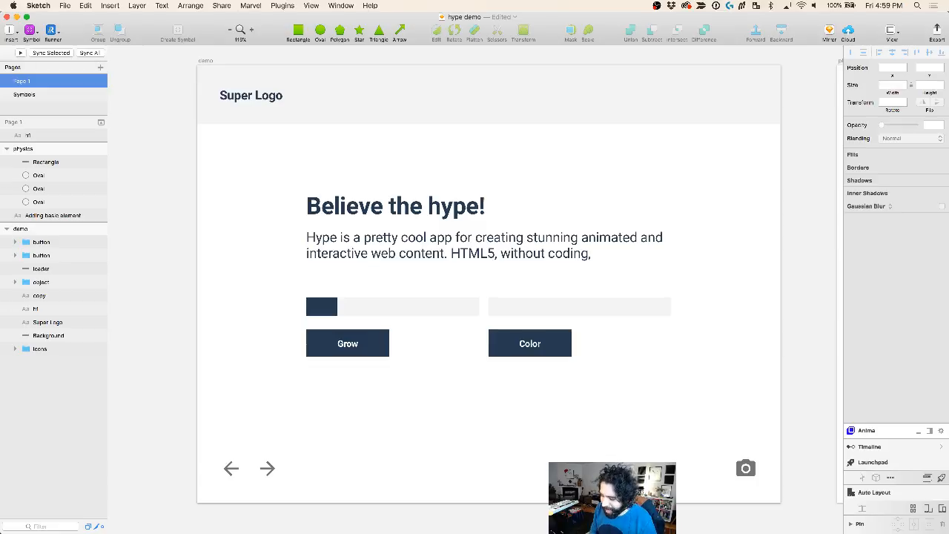
# Step: Switch to Chrome, review the Tumult Hype Professional page at tumult.com/hype/pro in a maximized window, and close it
pyautogui.press('super+Tab')
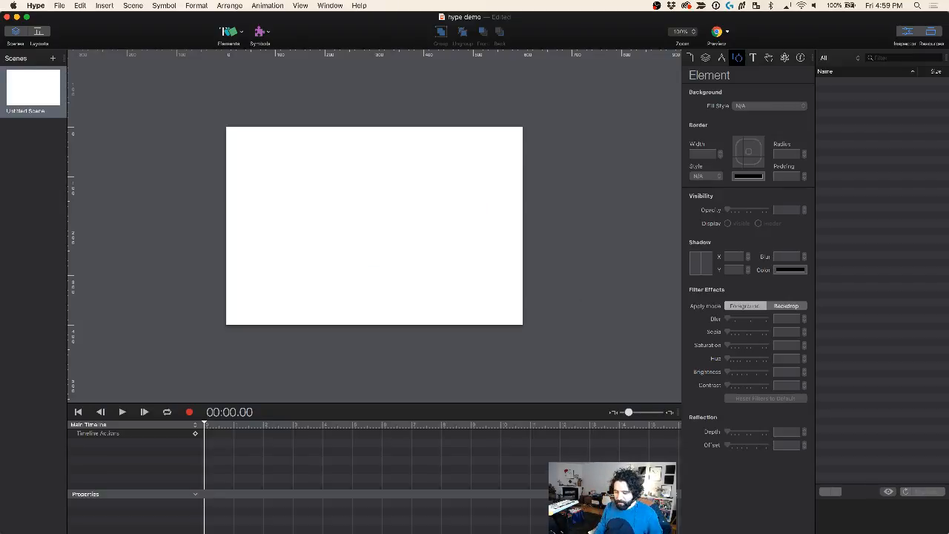
pyautogui.press('super+Tab')
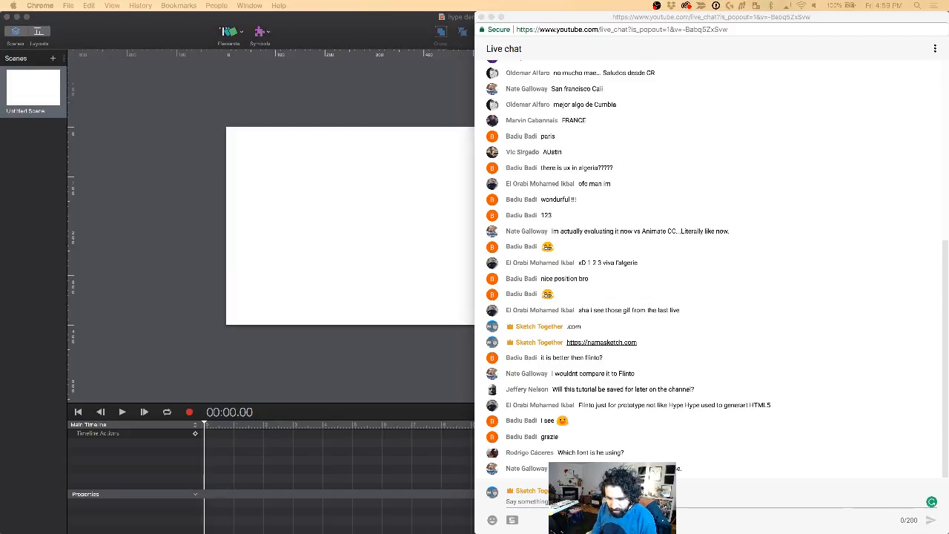
pyautogui.moveTo(255, 16); pyautogui.dragTo(251, 10)
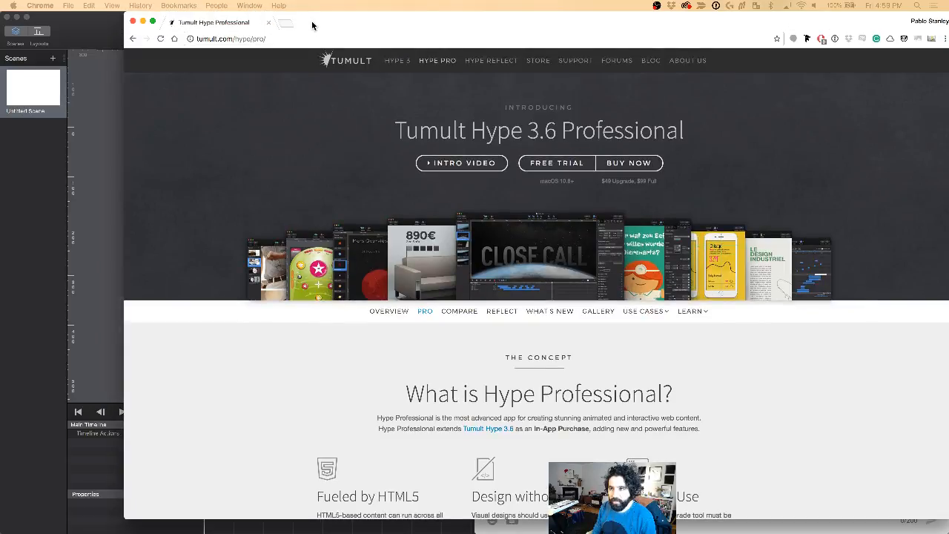
pyautogui.doubleClick(313, 23)
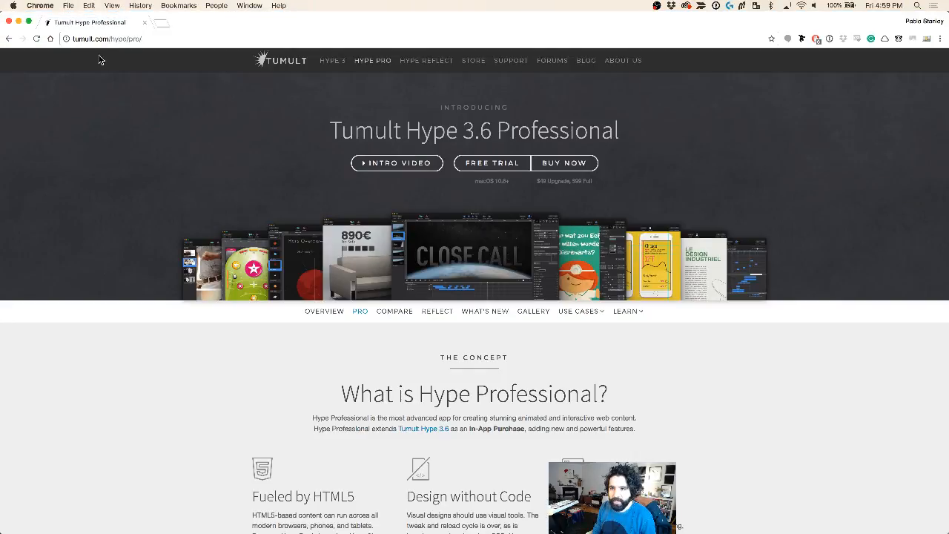
pyautogui.click(137, 42)
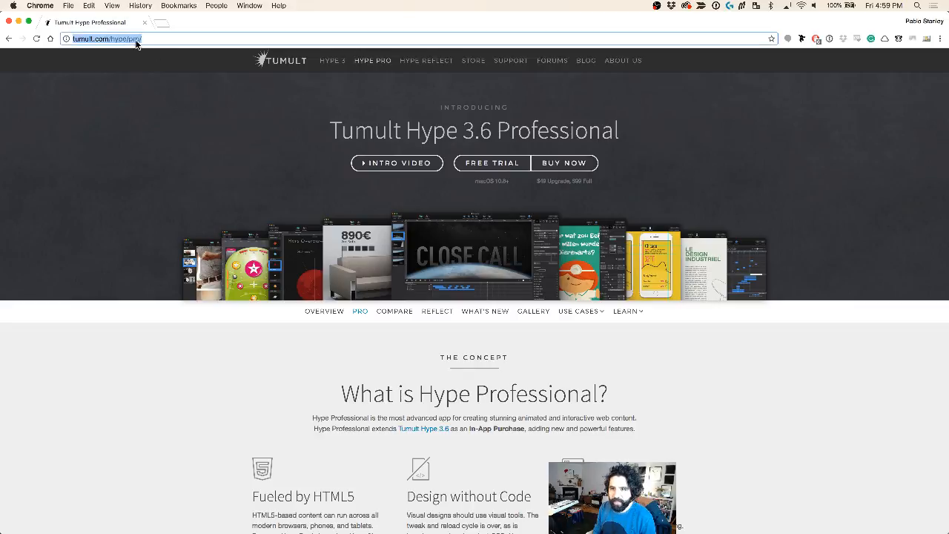
pyautogui.click(333, 65)
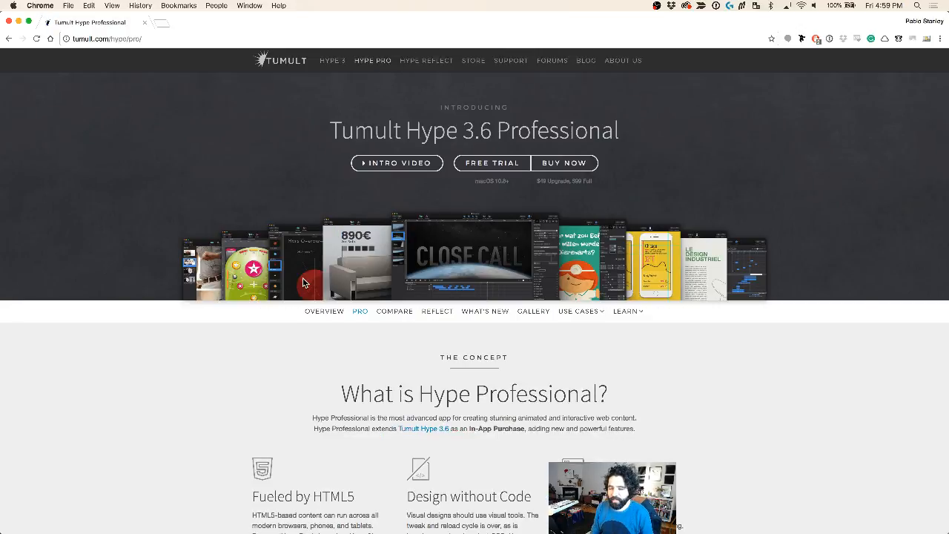
pyautogui.scroll(-2, 302, 283)
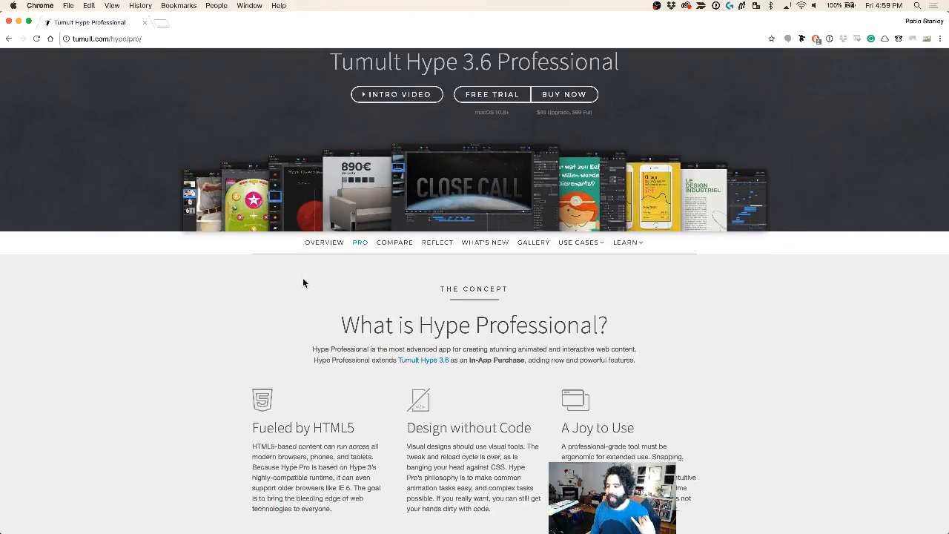
pyautogui.scroll(2, 303, 283)
pyautogui.scroll(1, 303, 282)
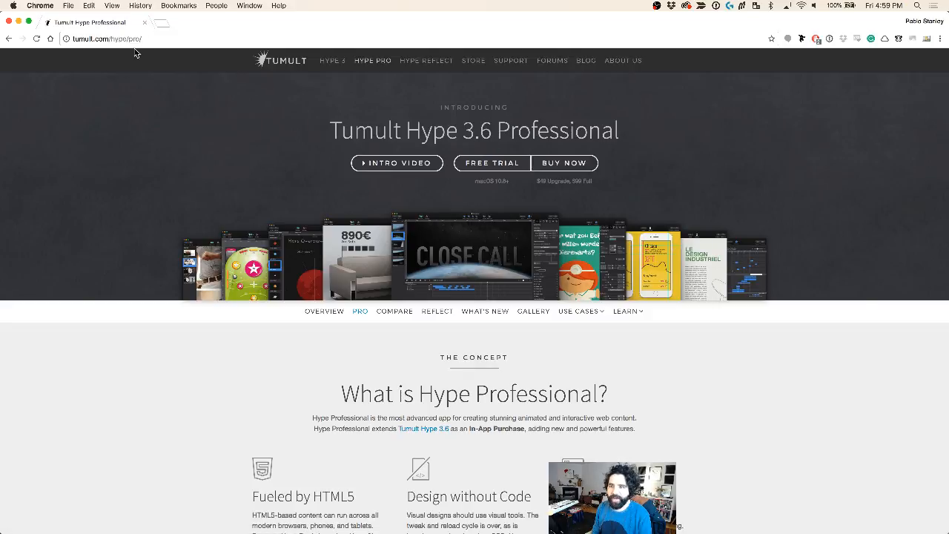
pyautogui.click(145, 22)
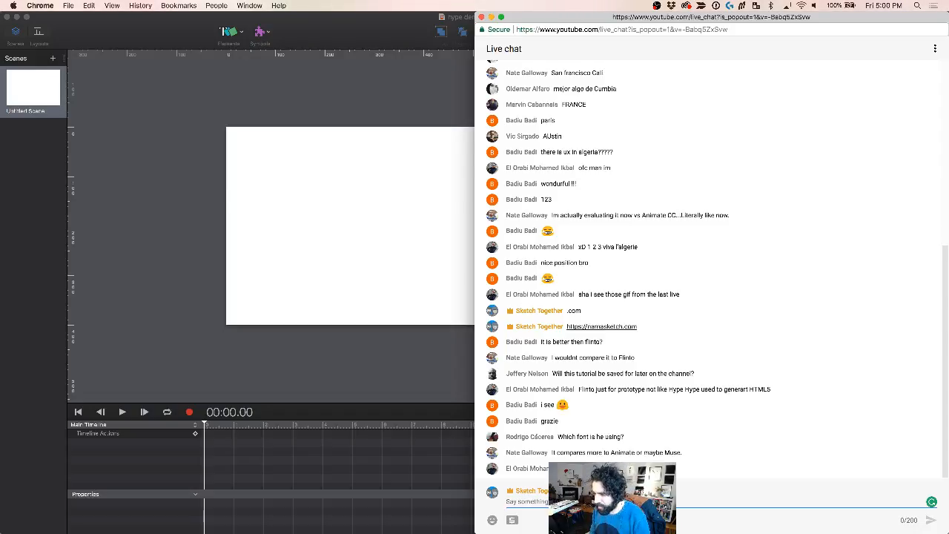
# Step: Check the YouTube live chat for new viewer messages between returns to the Hype document
pyautogui.click(207, 221)
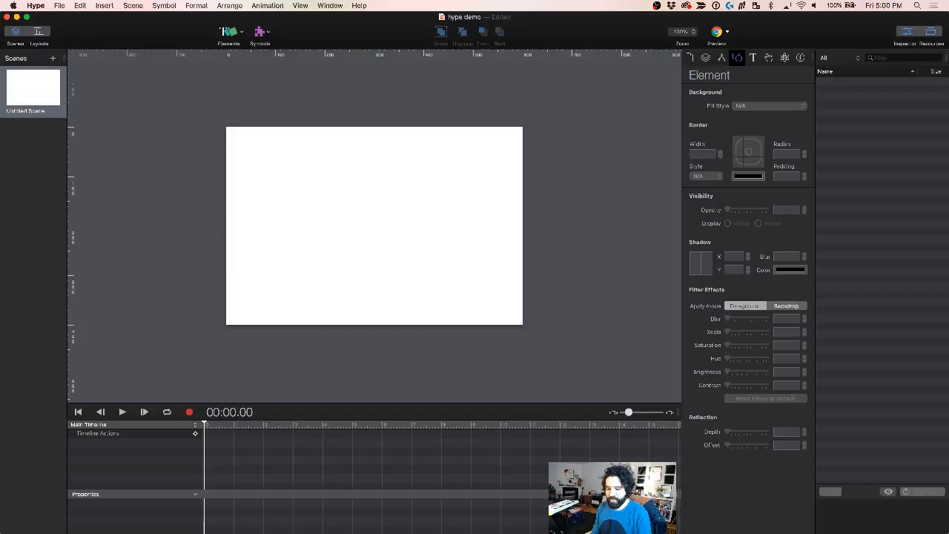
pyautogui.press('super+Tab')
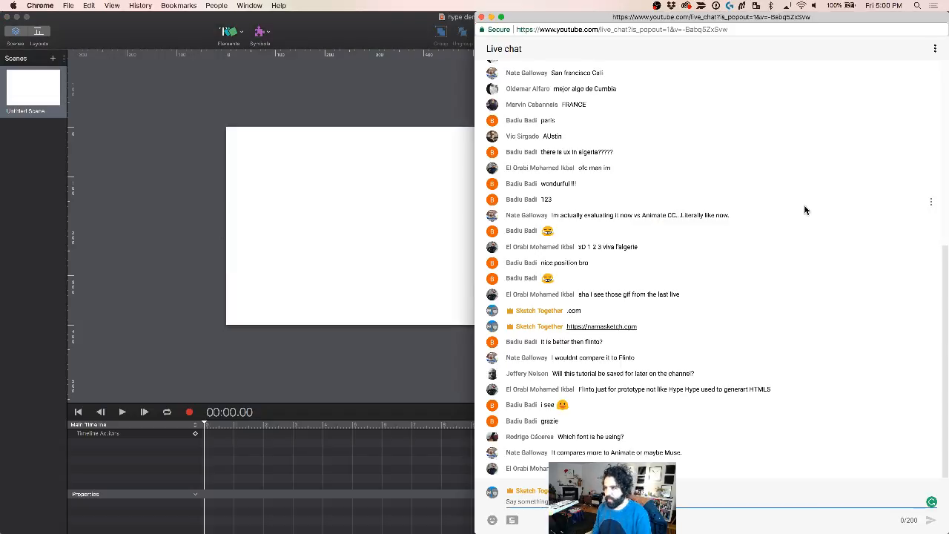
pyautogui.click(202, 235)
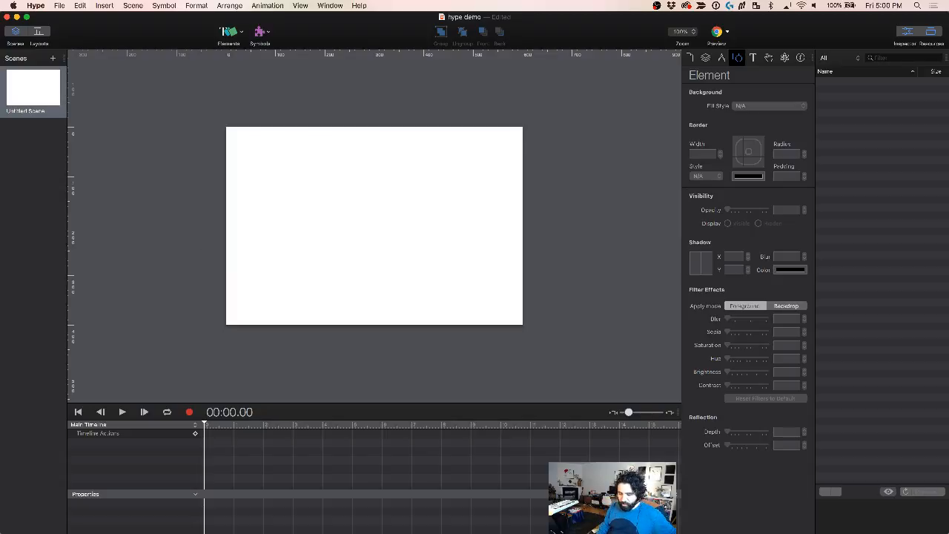
pyautogui.press('super+Tab')
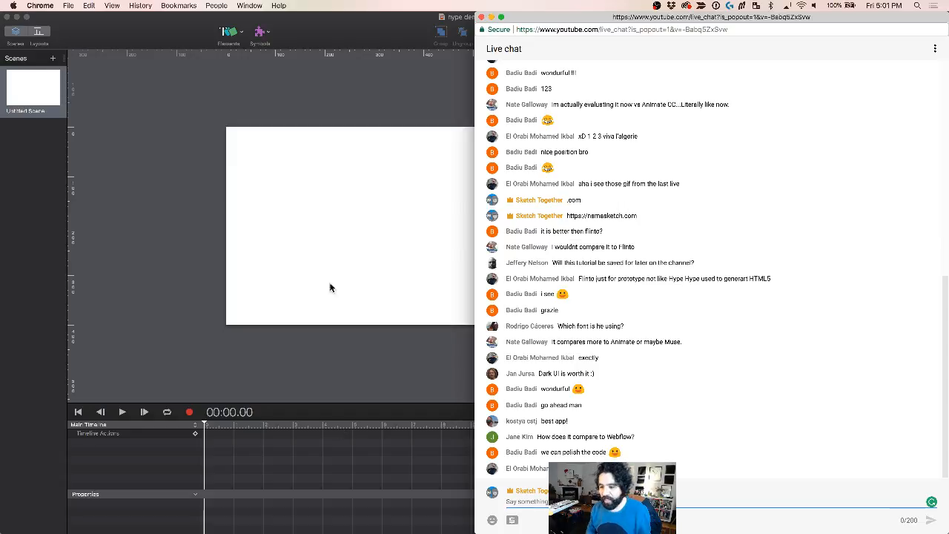
pyautogui.click(330, 249)
pyautogui.press('super+Tab')
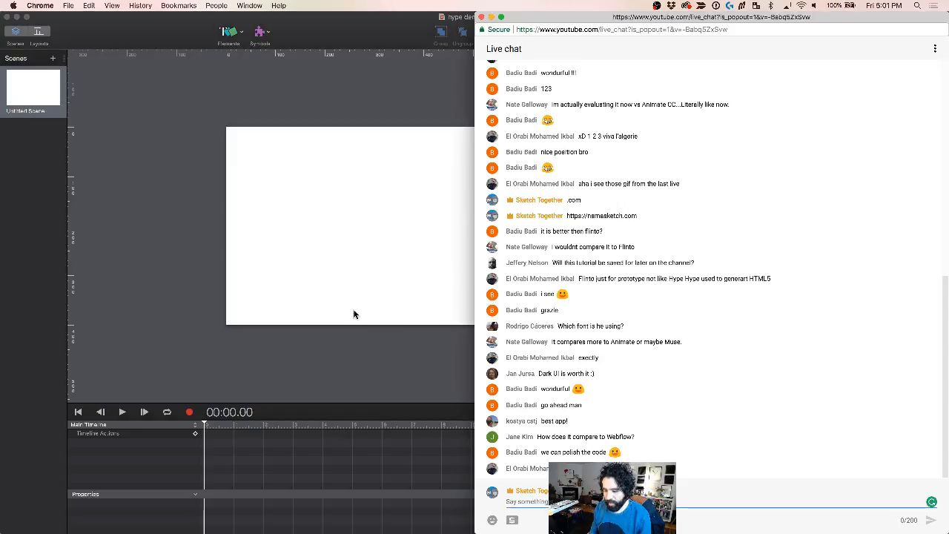
# Step: Switch to Sketch and show the Hype intro topic list enlarged on the canvas
pyautogui.press('super+Tab')
pyautogui.hscroll(-10, 317, 250)
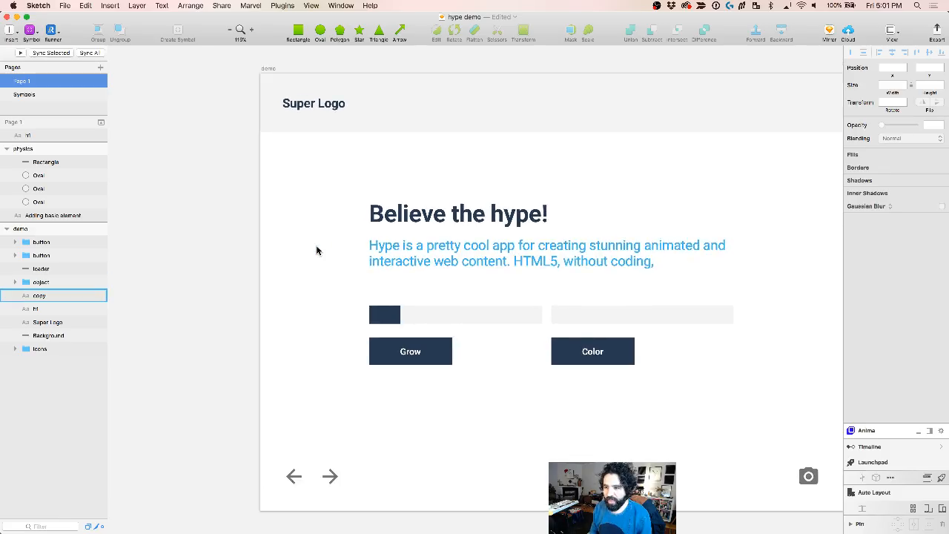
pyautogui.press('z')
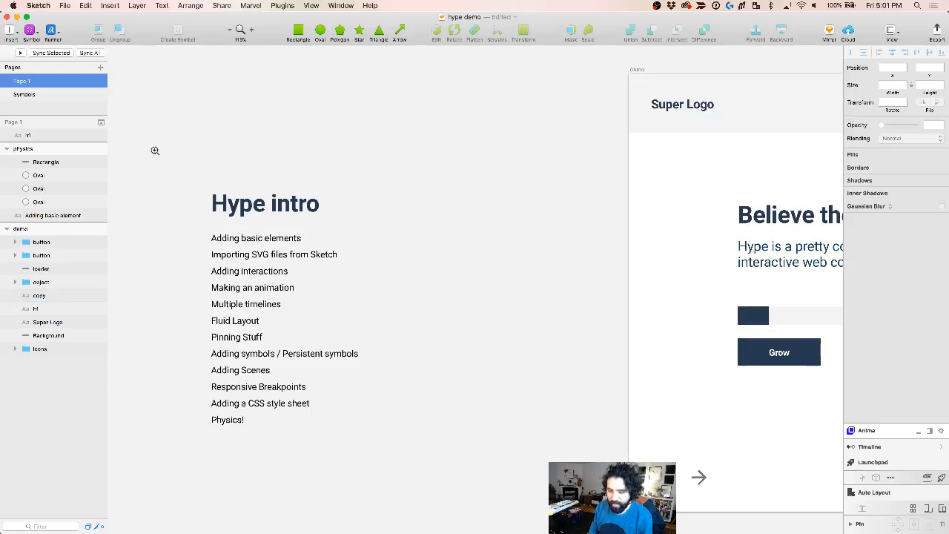
pyautogui.moveTo(153, 146)
pyautogui.mouseDown()
pyautogui.moveTo(341, 426)
pyautogui.moveTo(416, 473)
pyautogui.mouseUp()
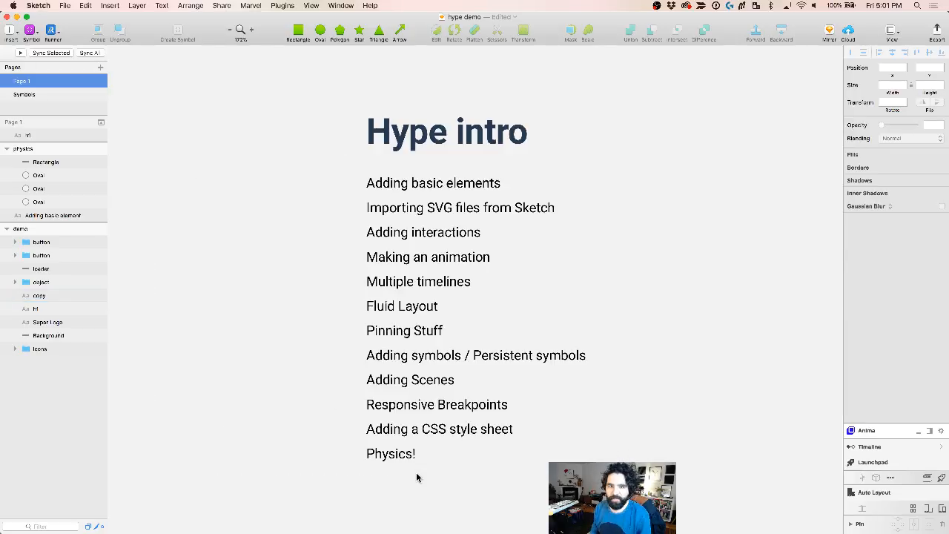
# Step: Switch to Hype and look over the toolbar customization options without changing them
pyautogui.press('super+Tab')
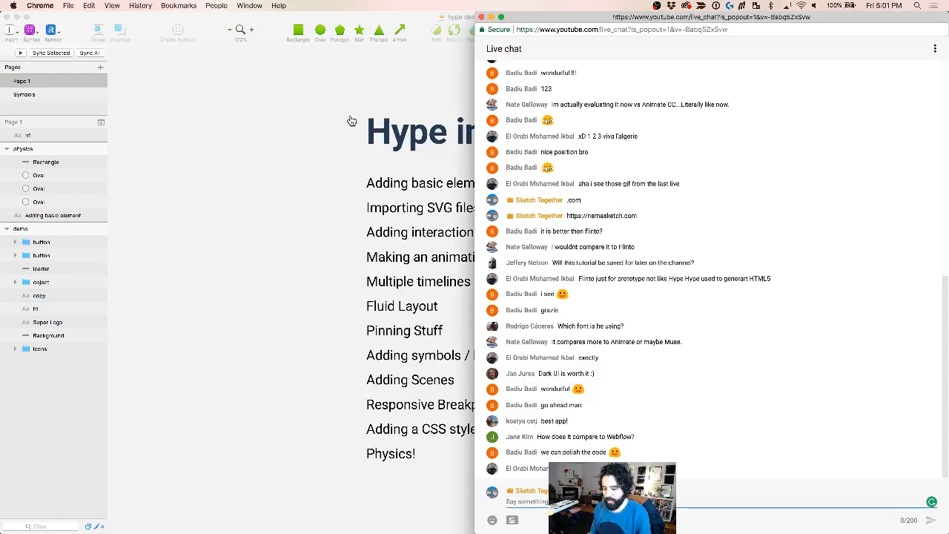
pyautogui.press('super+Tab')
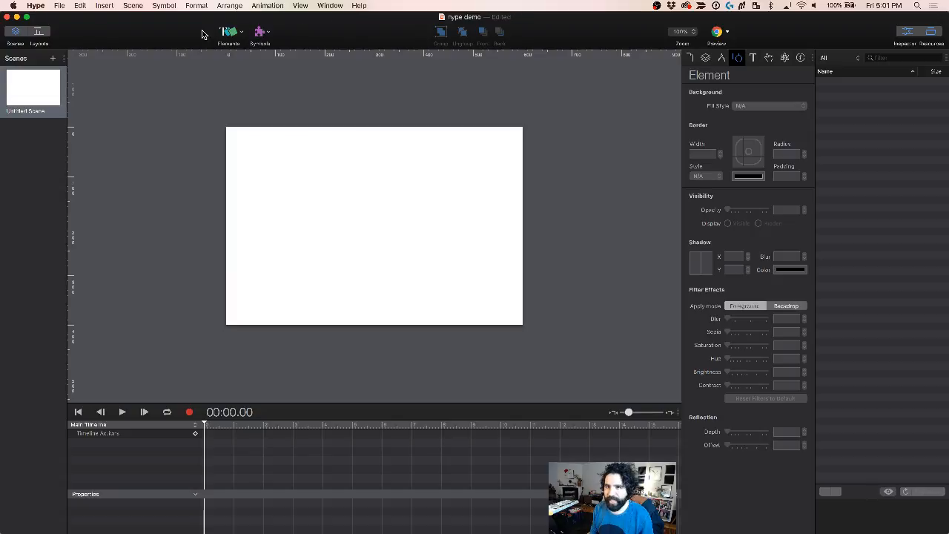
pyautogui.rightClick(568, 32)
pyautogui.click(545, 110)
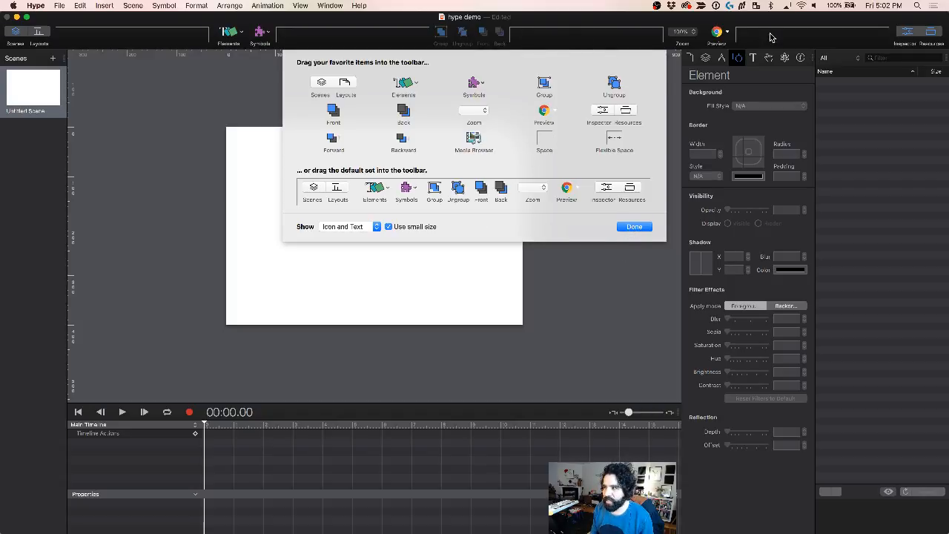
pyautogui.click(636, 227)
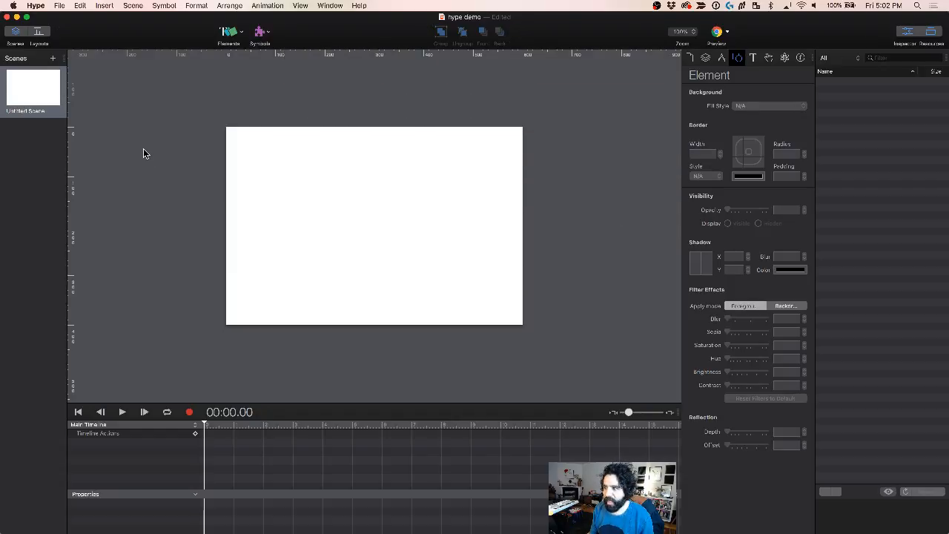
# Step: Hide the resource library and the inspector, and show both again
pyautogui.click(931, 31)
pyautogui.click(908, 32)
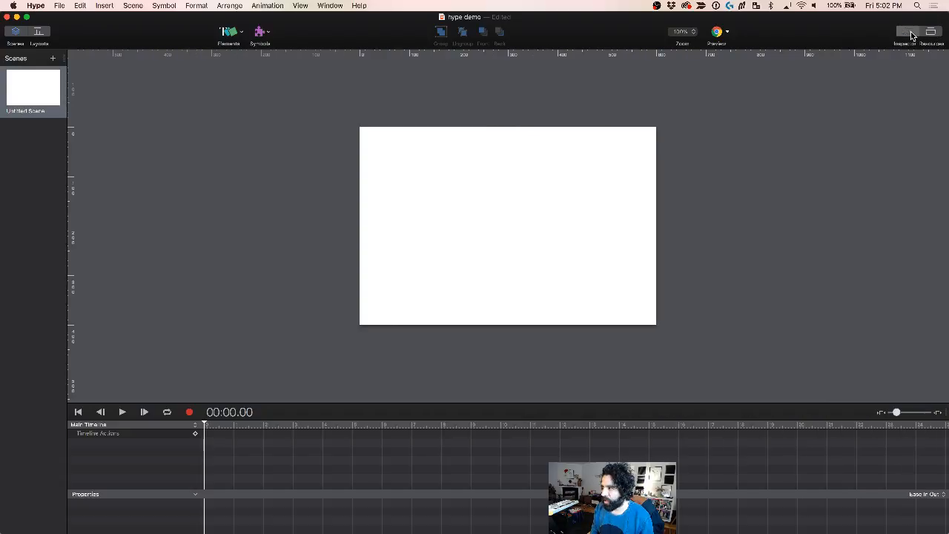
pyautogui.click(908, 32)
pyautogui.click(931, 33)
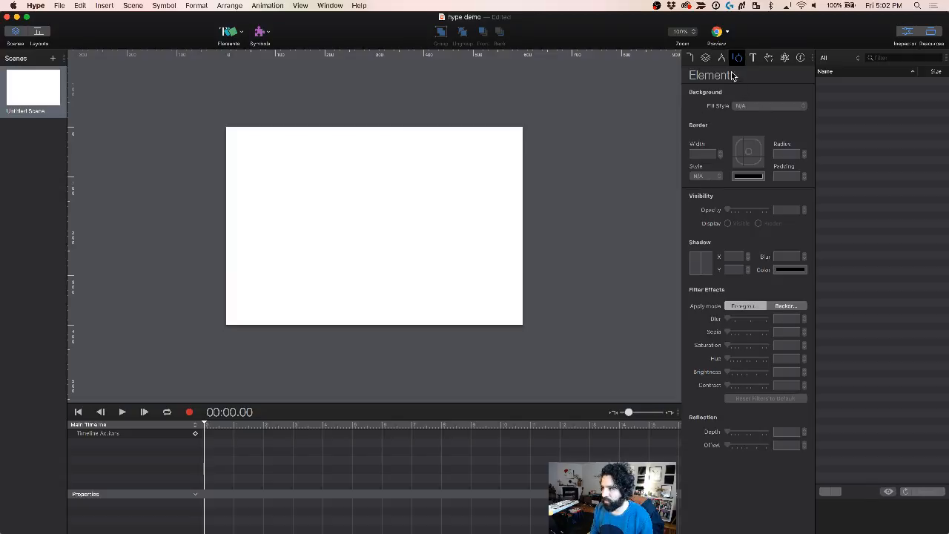
# Step: Examine the Document, Scene, Metrics and Element inspector settings for the empty scene
pyautogui.click(722, 60)
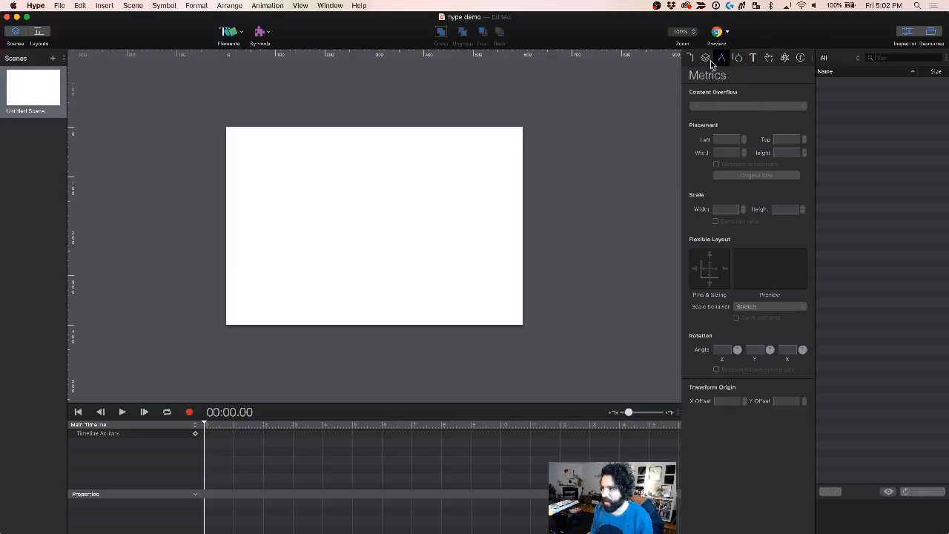
pyautogui.click(705, 59)
pyautogui.click(690, 59)
pyautogui.click(705, 60)
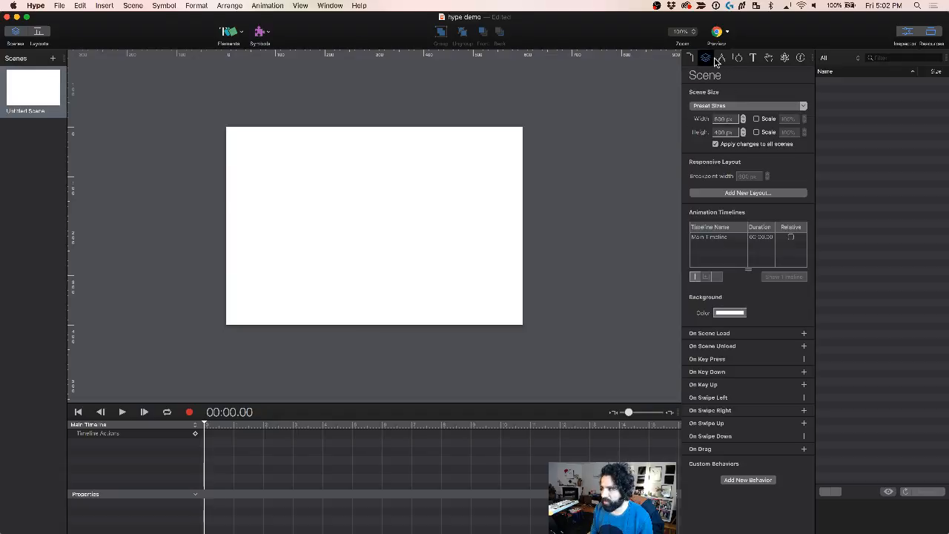
pyautogui.click(722, 59)
pyautogui.click(691, 59)
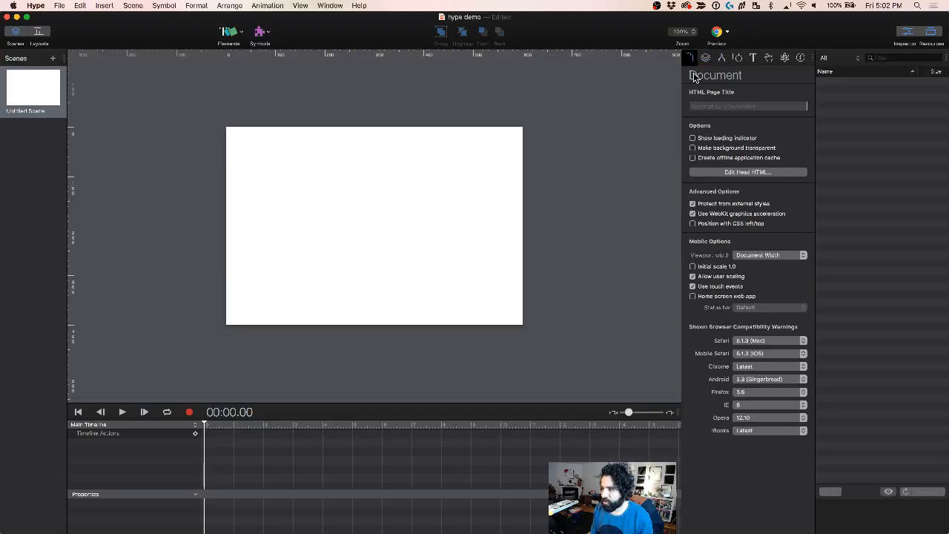
pyautogui.click(706, 61)
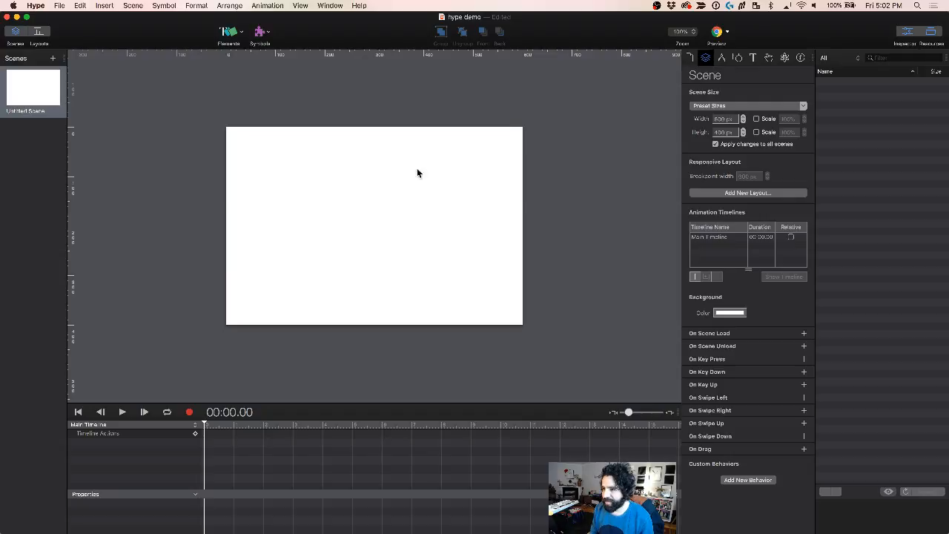
pyautogui.click(725, 62)
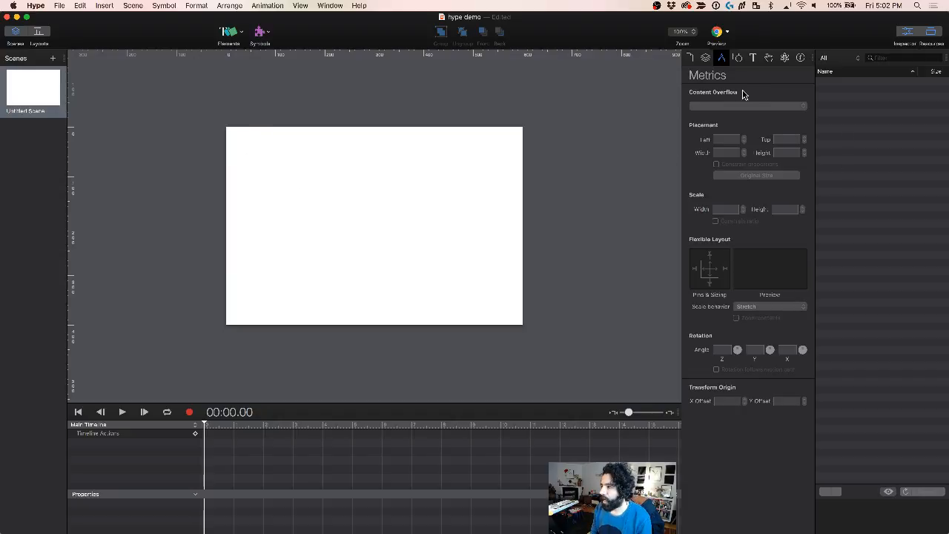
pyautogui.click(738, 60)
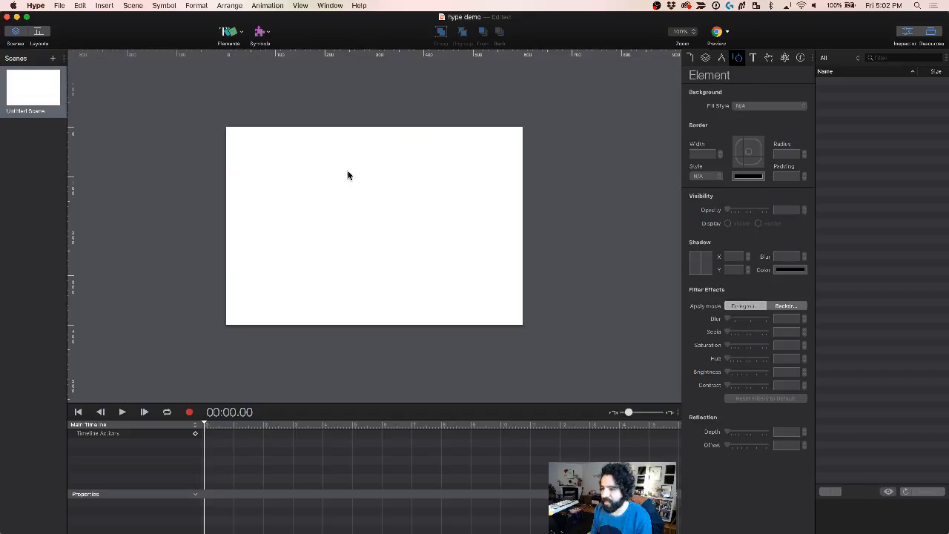
# Step: Insert a rectangle in the middle of the scene and widen it about its centre to nearly twice its width
pyautogui.click(239, 38)
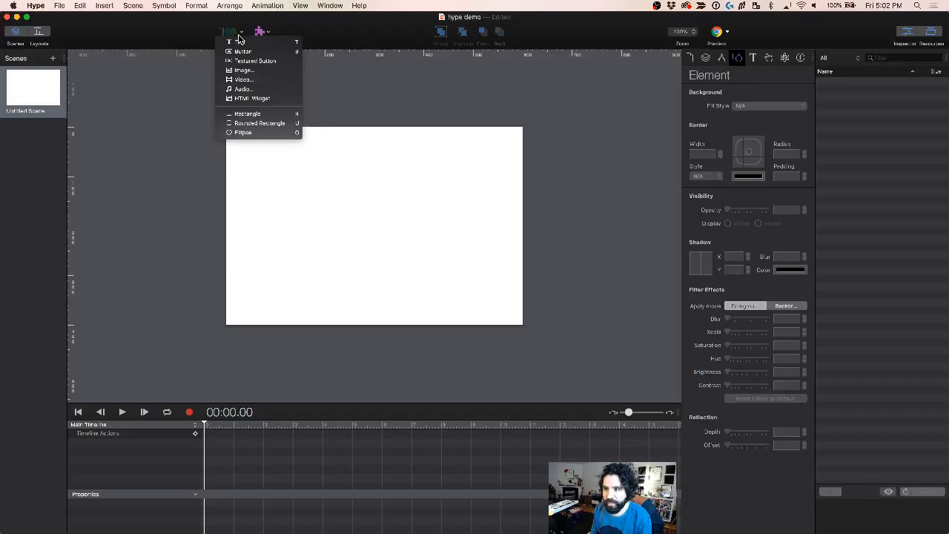
pyautogui.click(255, 117)
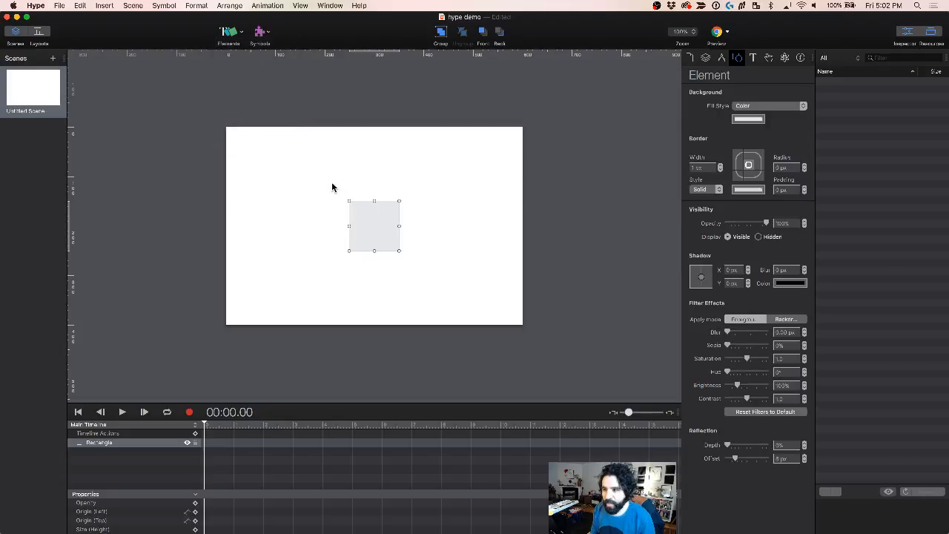
pyautogui.moveTo(398, 226)
pyautogui.mouseDown()
pyautogui.moveTo(443, 226)
pyautogui.moveTo(387, 229)
pyautogui.mouseUp()
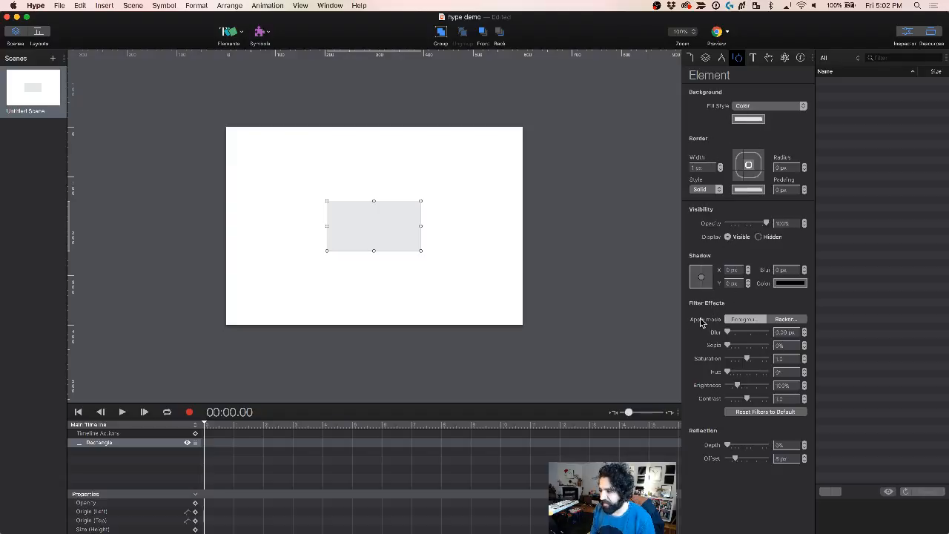
# Step: Try out the blur filter and the reflection depth on the rectangle, and return both to zero
pyautogui.moveTo(730, 335)
pyautogui.mouseDown()
pyautogui.moveTo(756, 333)
pyautogui.moveTo(712, 336)
pyautogui.mouseUp()
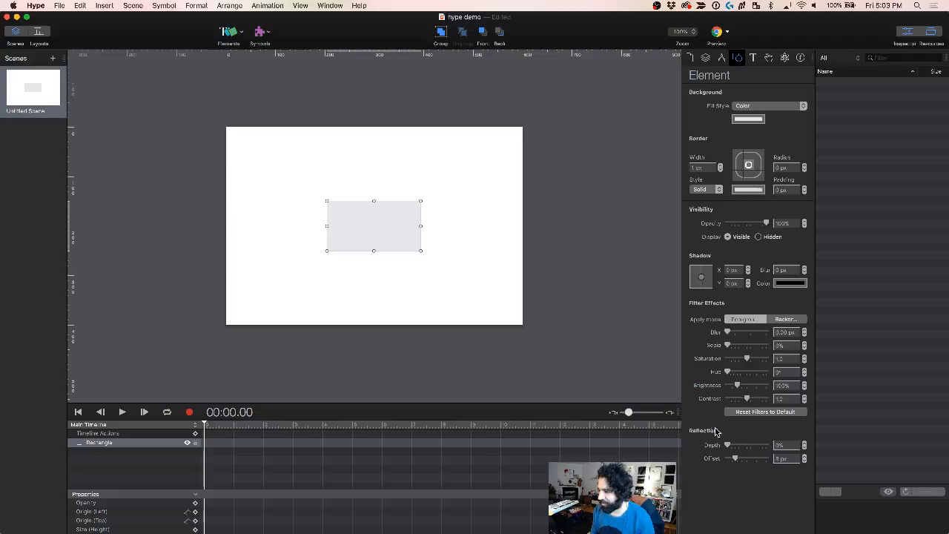
pyautogui.moveTo(727, 444); pyautogui.dragTo(658, 450)
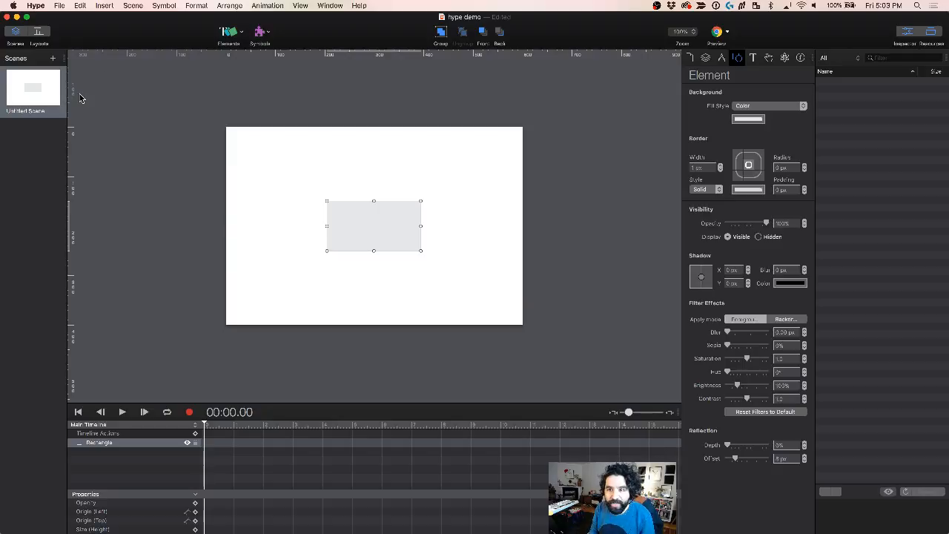
pyautogui.moveTo(728, 445)
pyautogui.mouseDown()
pyautogui.moveTo(757, 446)
pyautogui.moveTo(719, 445)
pyautogui.mouseUp()
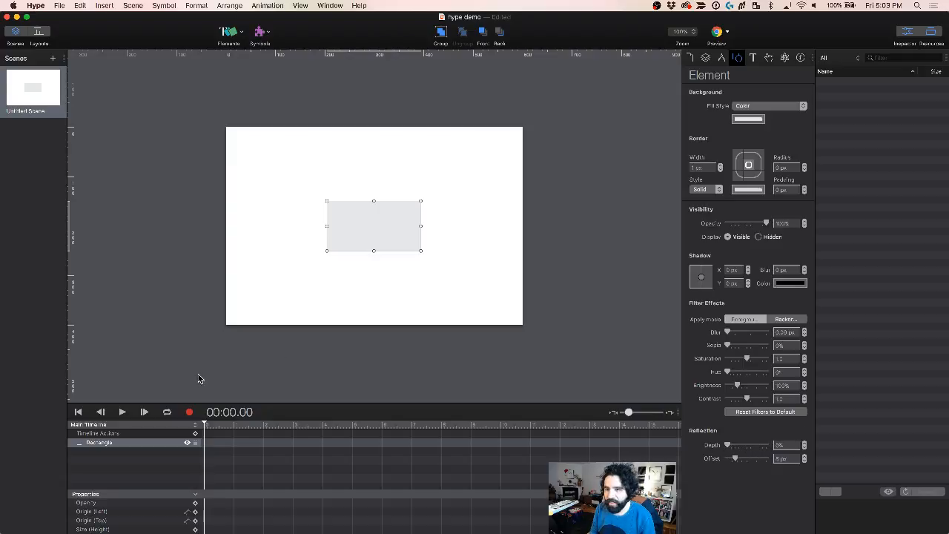
# Step: Add a second scene and switch back and forth between the two scenes
pyautogui.click(57, 62)
pyautogui.click(33, 92)
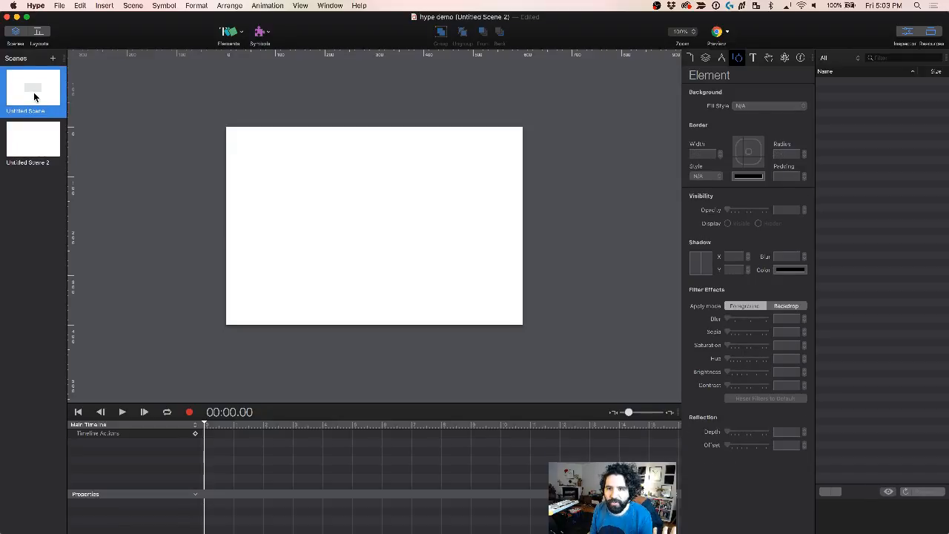
pyautogui.click(34, 142)
pyautogui.click(34, 98)
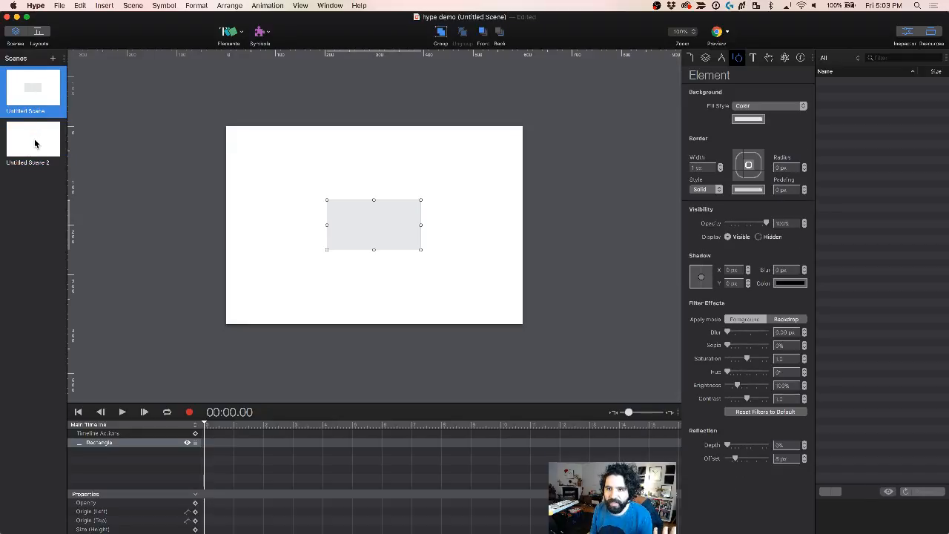
pyautogui.click(34, 140)
pyautogui.click(40, 93)
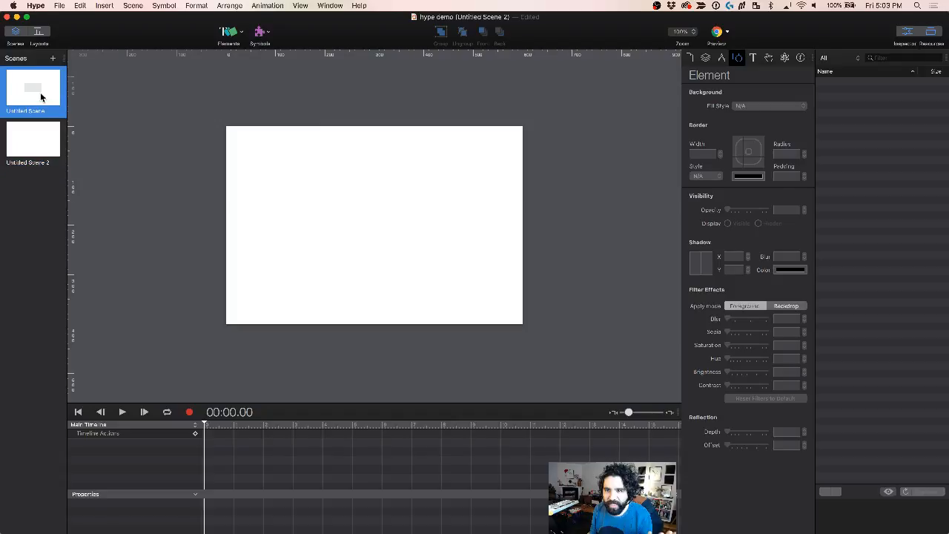
# Step: Delete the empty second scene
pyautogui.click(38, 140)
pyautogui.rightClick(38, 139)
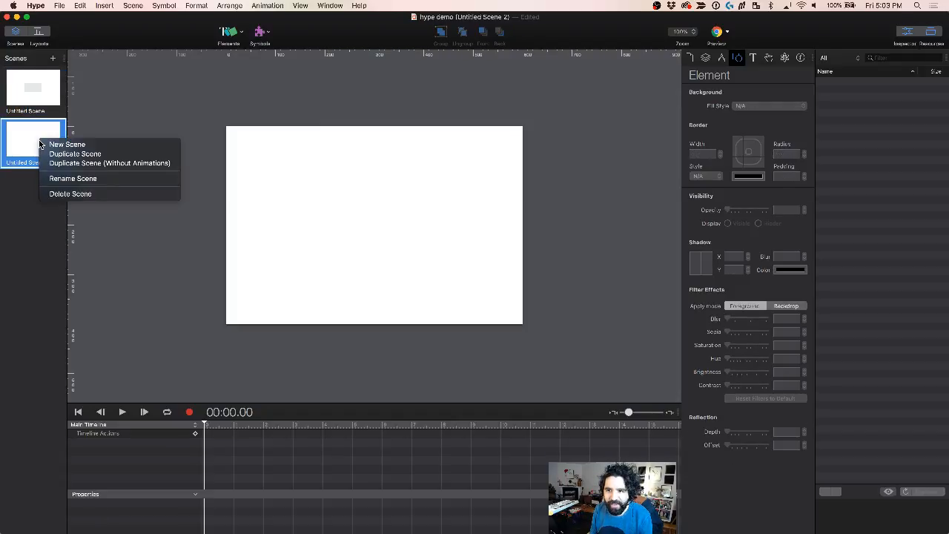
pyautogui.click(73, 195)
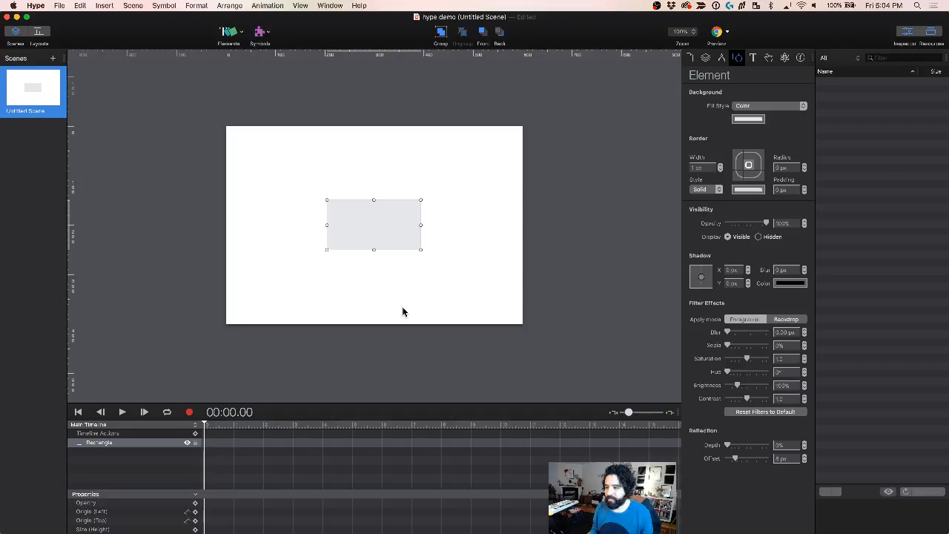
# Step: Examine the Typography and Actions settings available for the rectangle
pyautogui.click(385, 226)
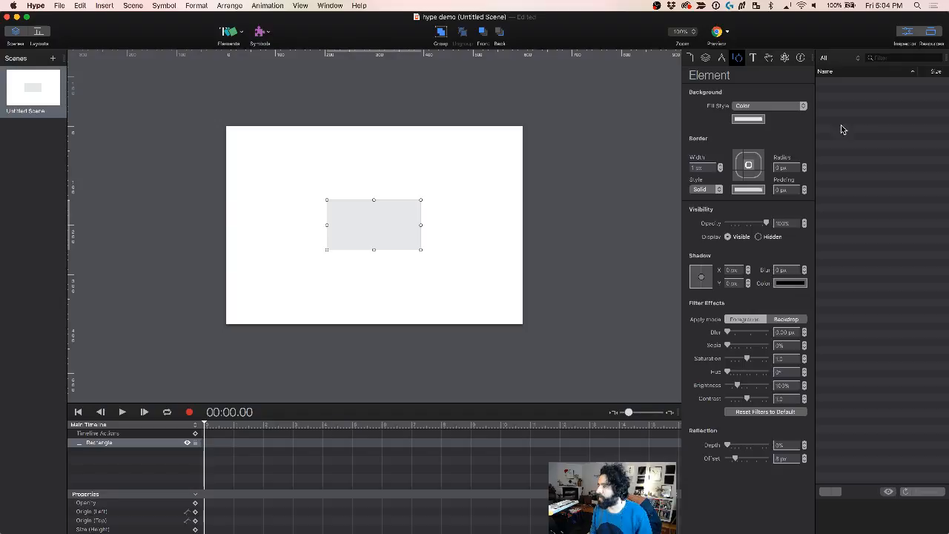
pyautogui.click(753, 58)
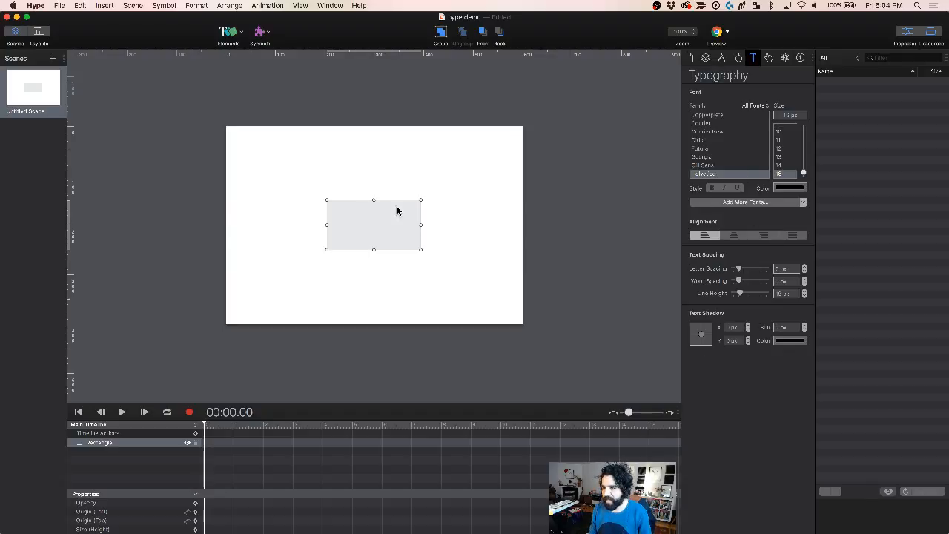
pyautogui.click(770, 58)
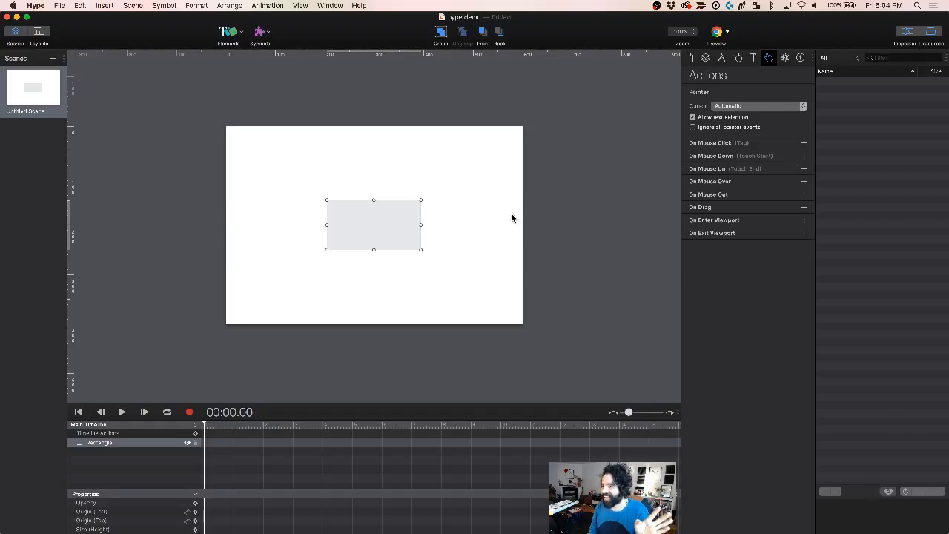
# Step: Add an On Mouse Click action to the rectangle and look over the action types, leaving the action set to None
pyautogui.click(804, 142)
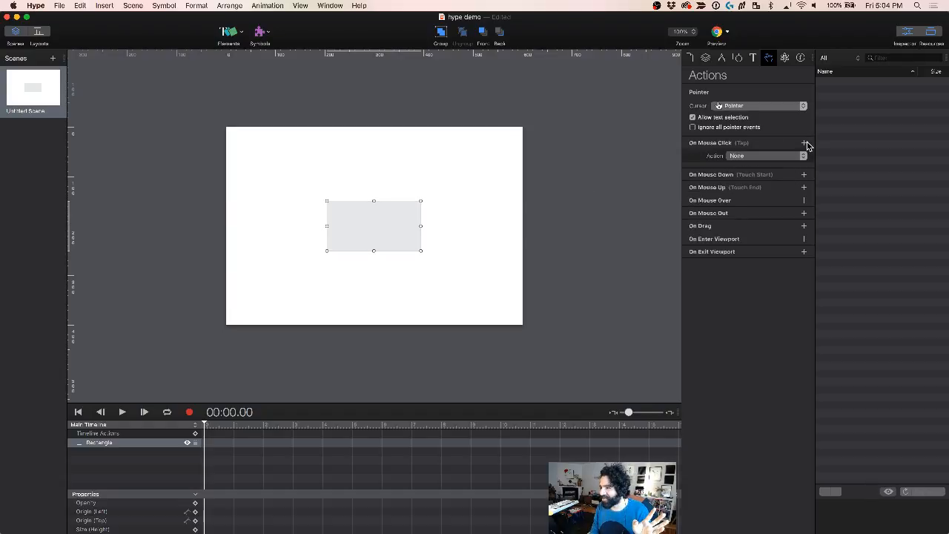
pyautogui.click(783, 159)
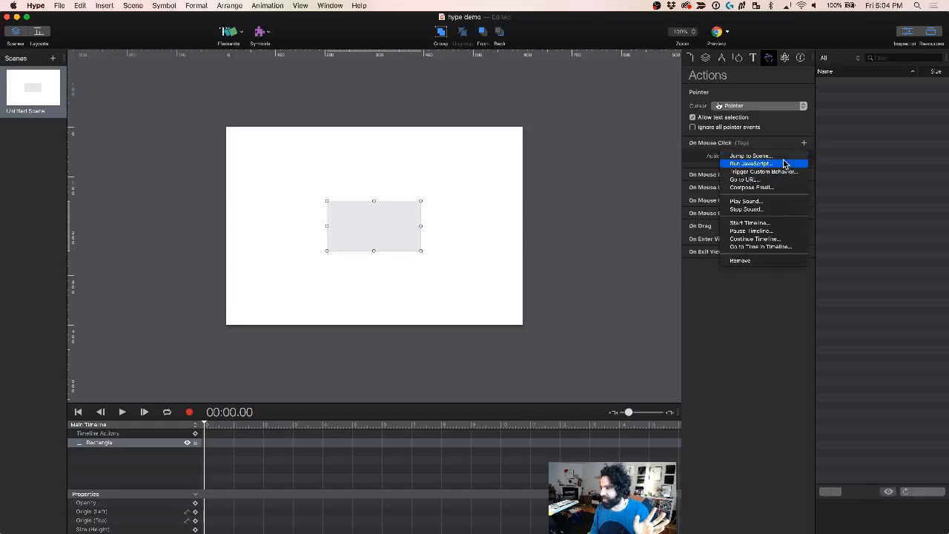
pyautogui.click(752, 290)
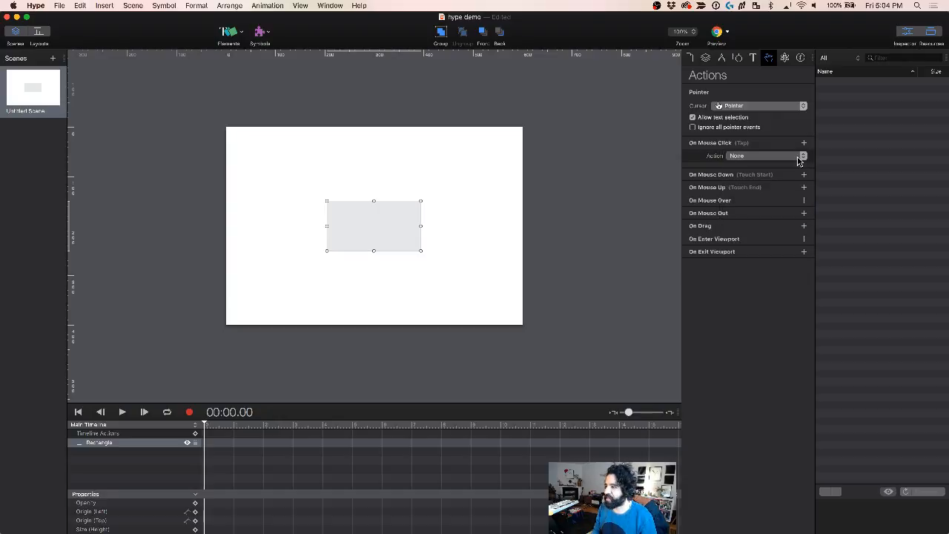
pyautogui.click(473, 207)
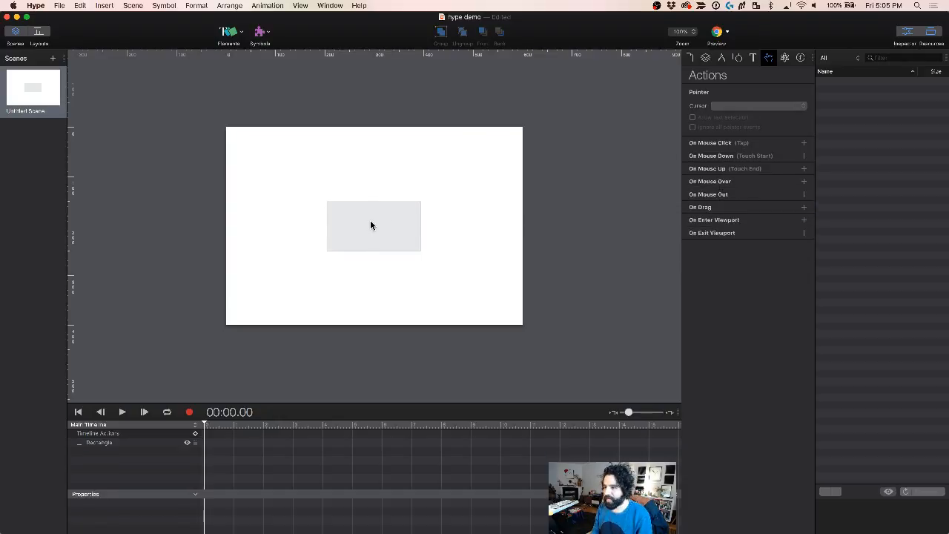
pyautogui.click(368, 225)
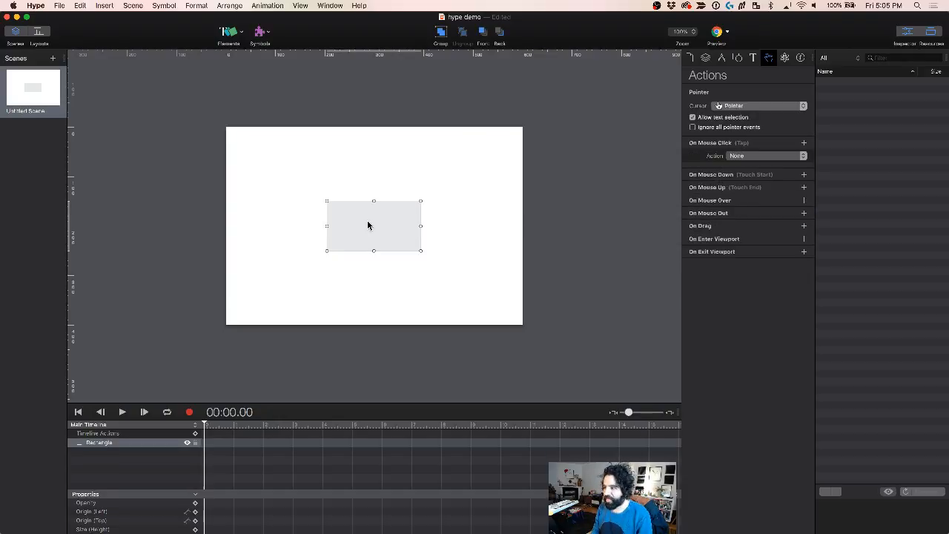
# Step: Examine the rectangle's Physics settings, return to its Actions settings and deselect it
pyautogui.click(785, 59)
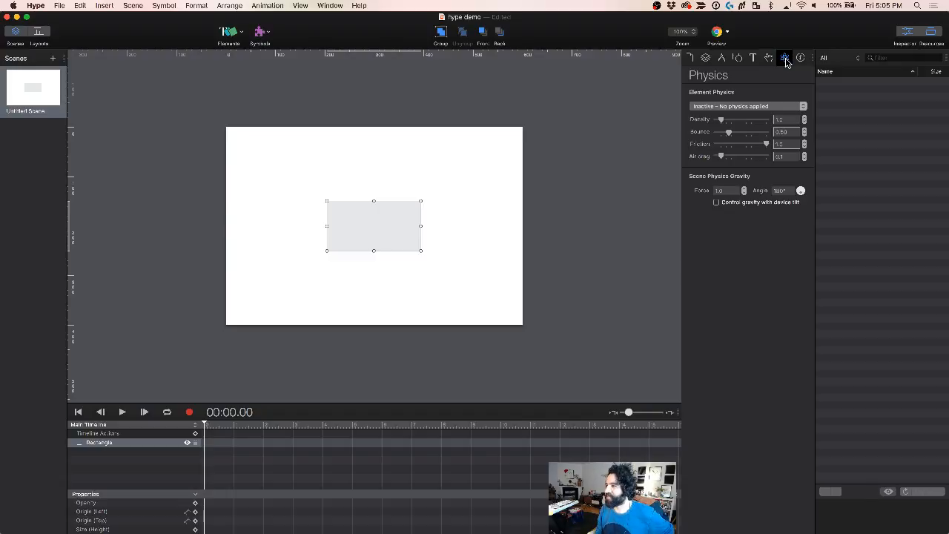
pyautogui.click(771, 59)
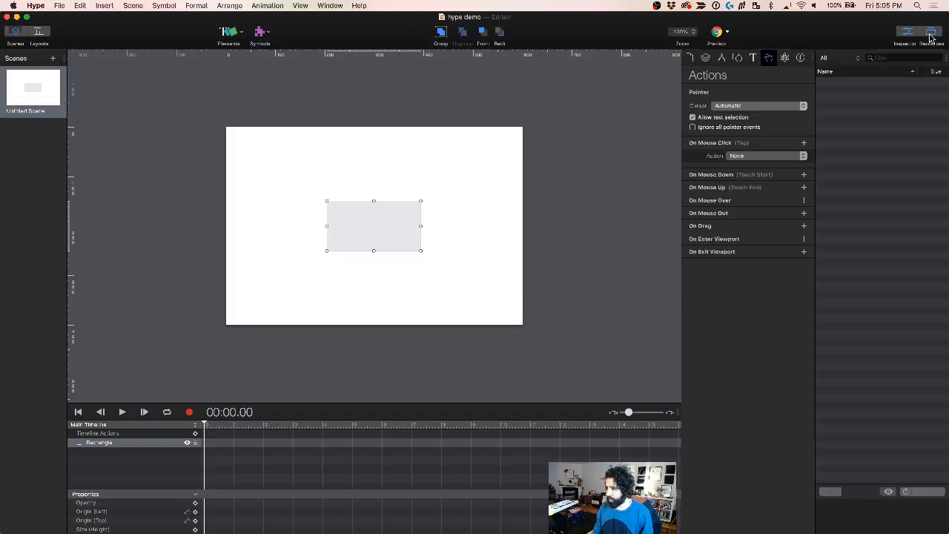
pyautogui.click(579, 225)
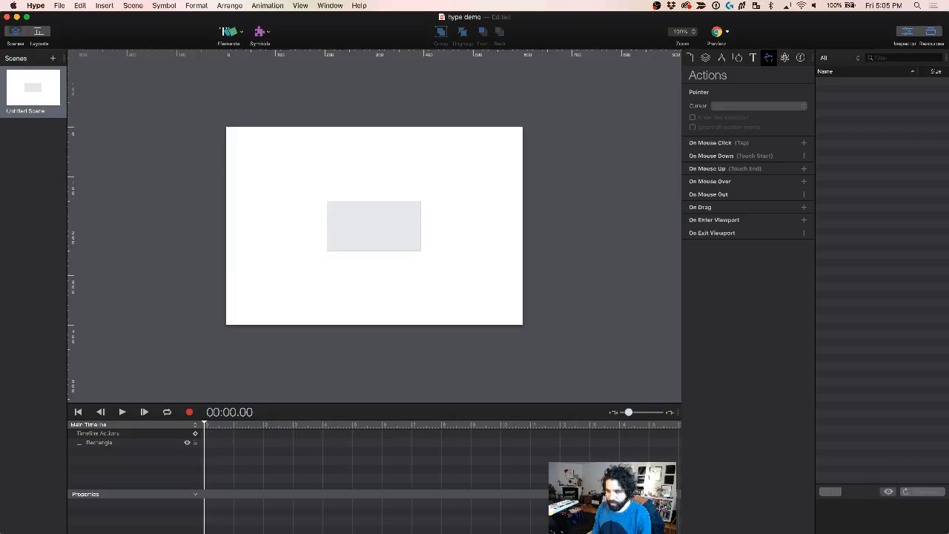
# Step: Switch to Chrome to read the YouTube live chat messages, and return to Hype with the rectangle selected
pyautogui.press('super+Tab')
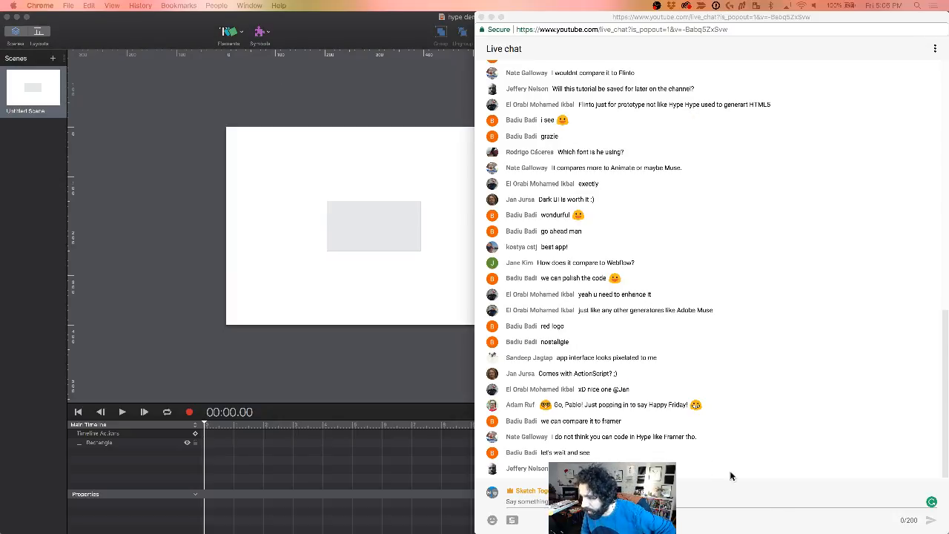
pyautogui.click(676, 500)
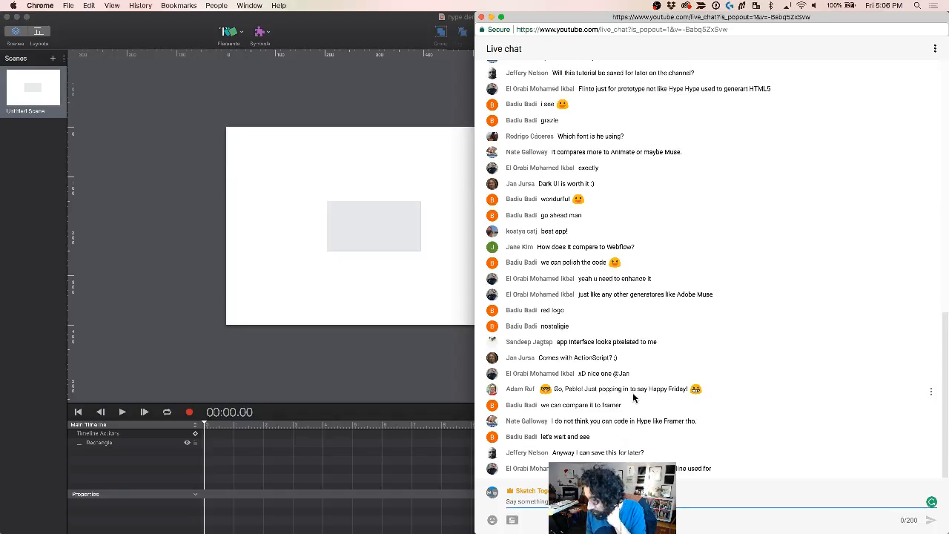
pyautogui.click(212, 141)
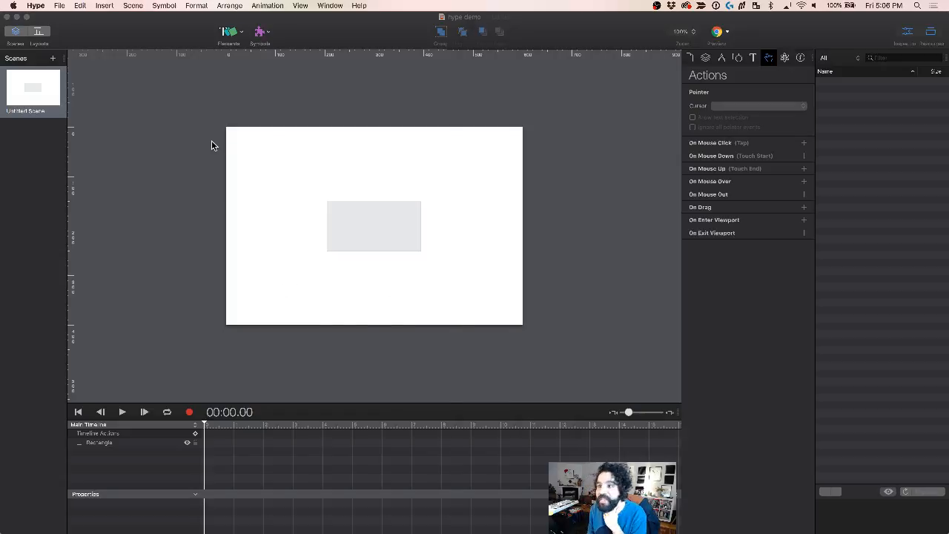
pyautogui.click(373, 226)
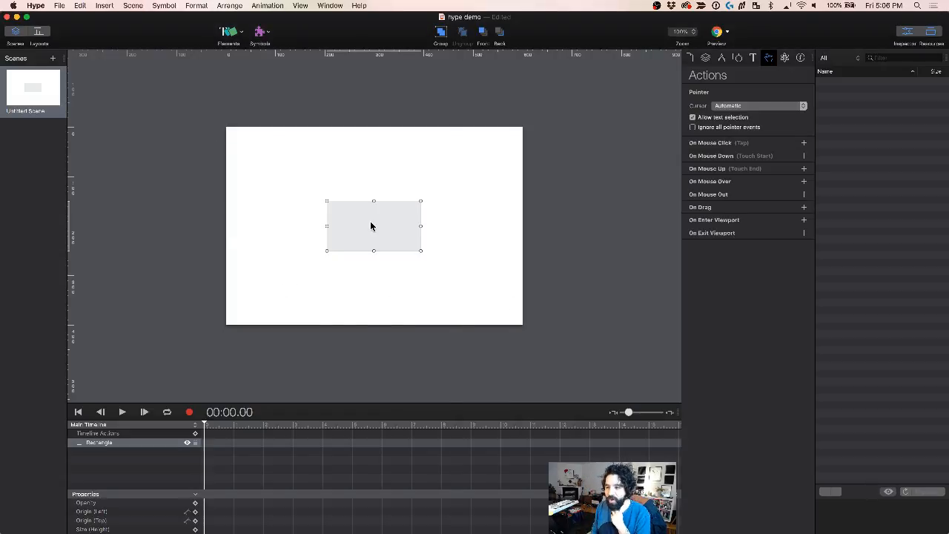
# Step: Insert a button element over the rectangle, keeping its default label, and deselect it
pyautogui.click(232, 32)
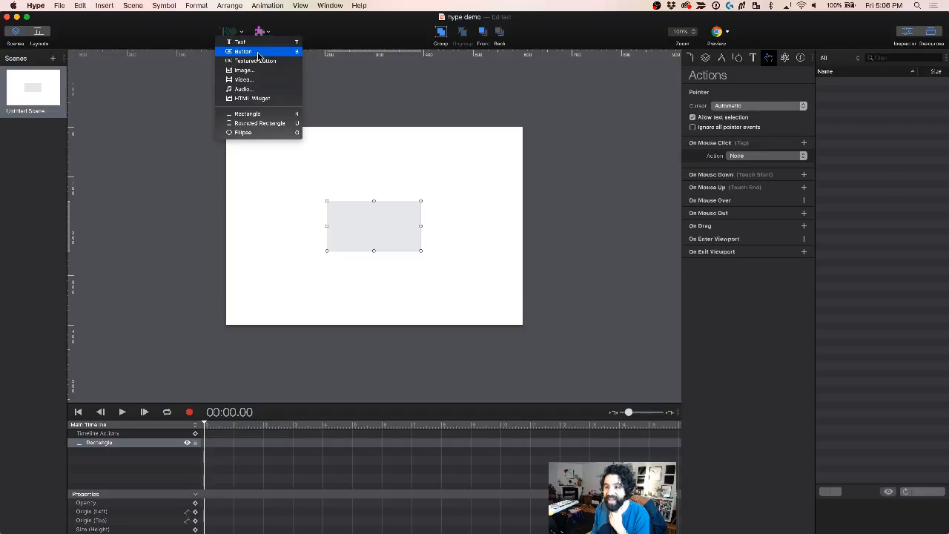
pyautogui.click(258, 52)
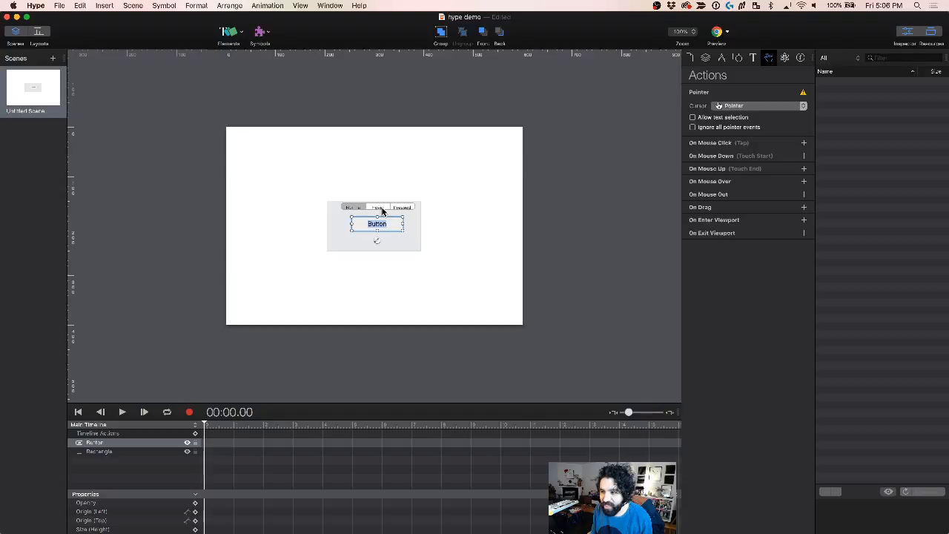
pyautogui.click(366, 183)
pyautogui.press('super+equal')
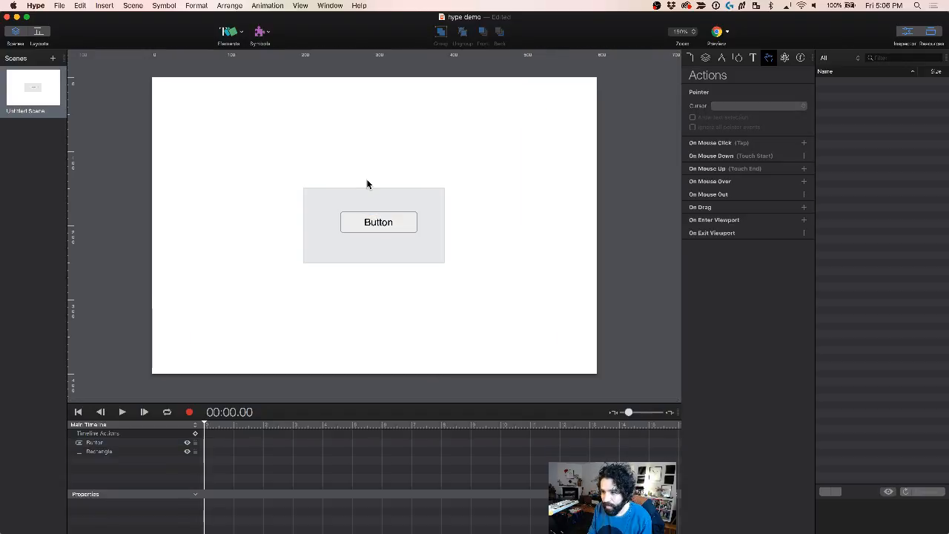
# Step: Darken the background fill of the button's Hover state to a medium light grey
pyautogui.click(381, 227)
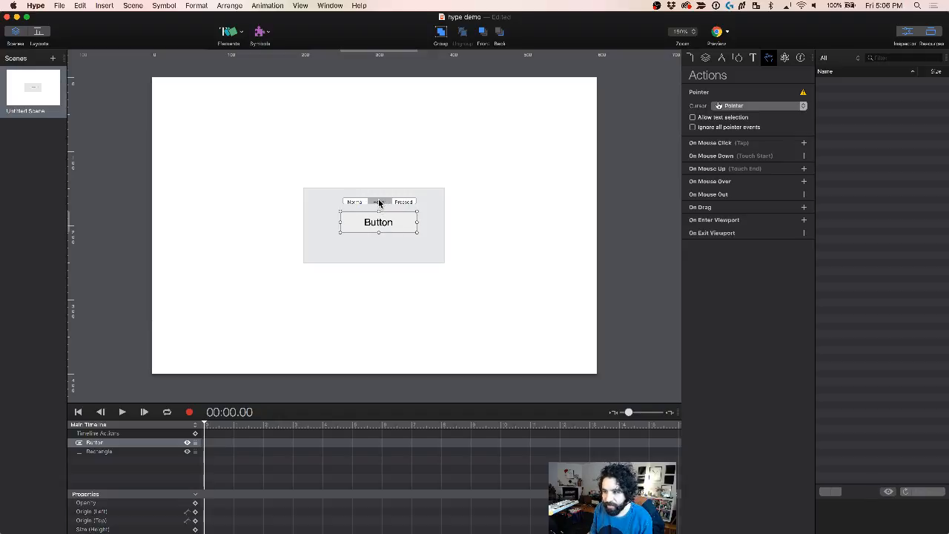
pyautogui.click(737, 58)
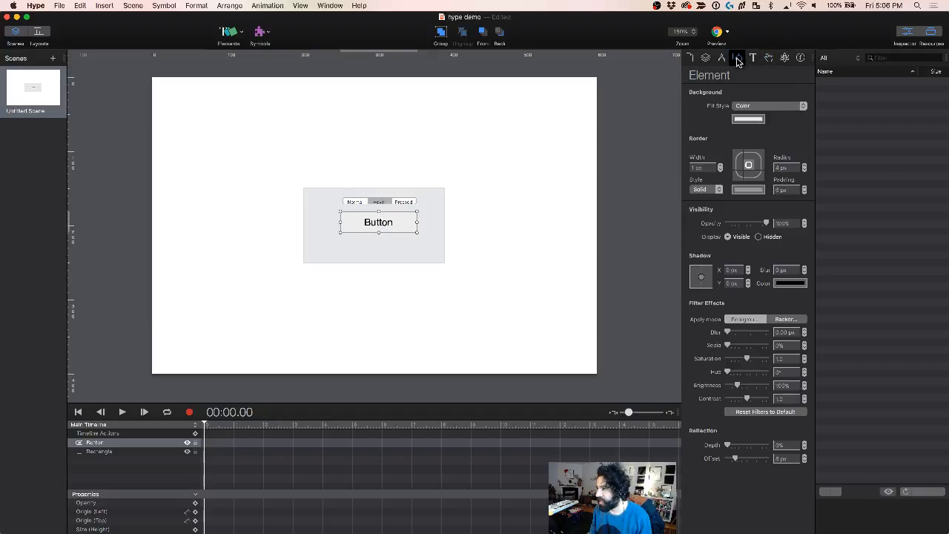
pyautogui.click(753, 123)
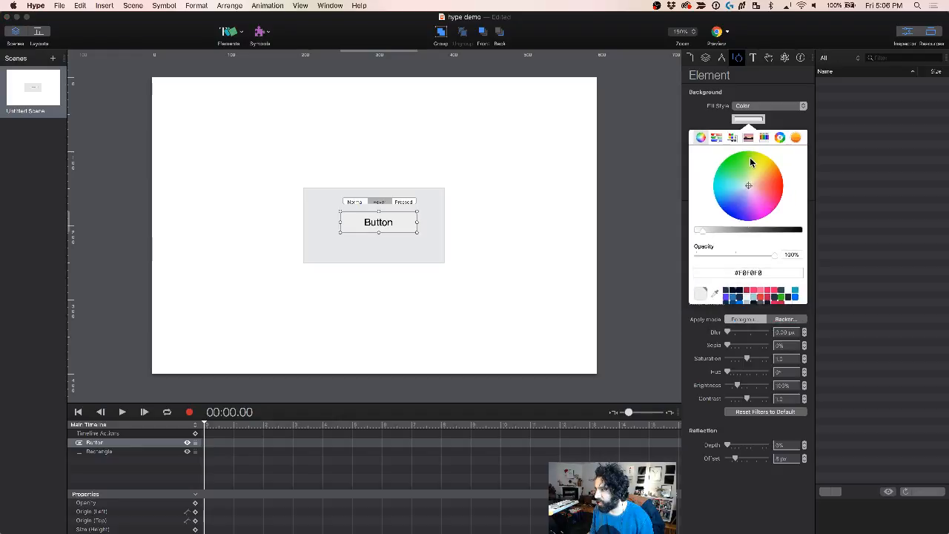
pyautogui.click(719, 232)
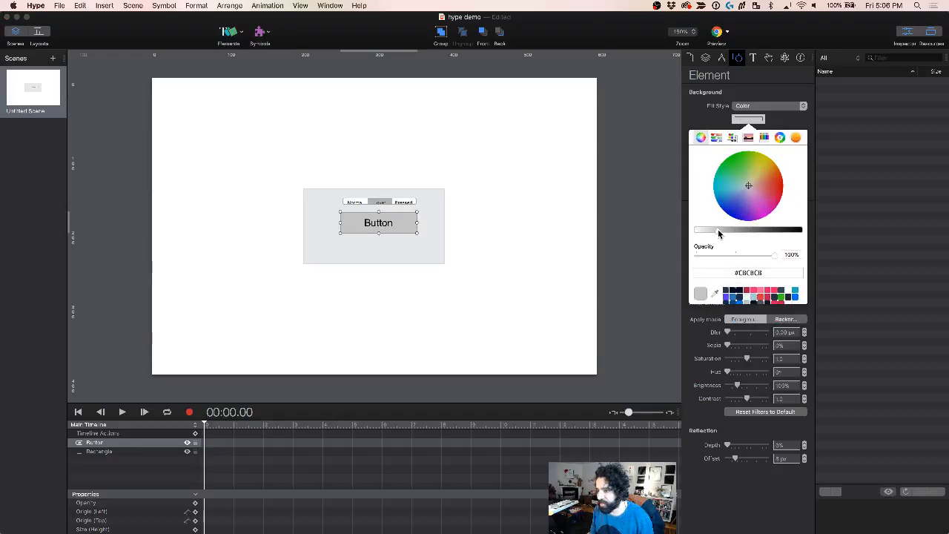
# Step: Lighten the background fill of the button's Hover state to white
pyautogui.click(405, 204)
pyautogui.click(380, 202)
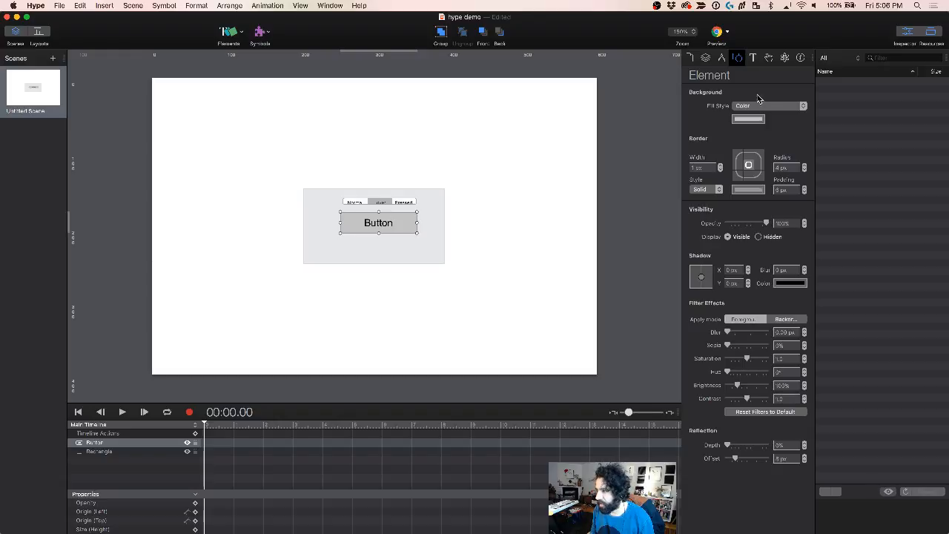
pyautogui.click(760, 119)
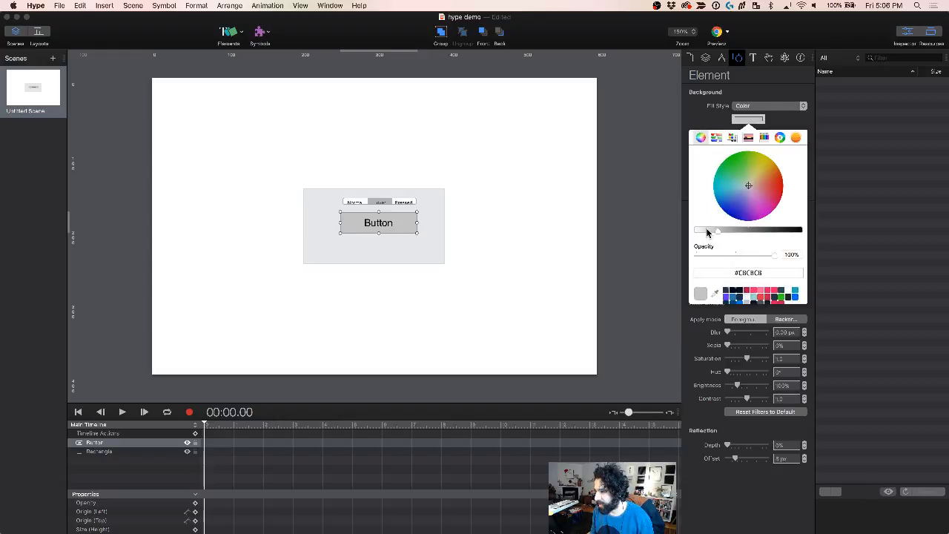
pyautogui.moveTo(709, 230); pyautogui.dragTo(671, 235)
# Step: Darken the background fill of the button's Pressed state to light grey #DADADA
pyautogui.click(407, 204)
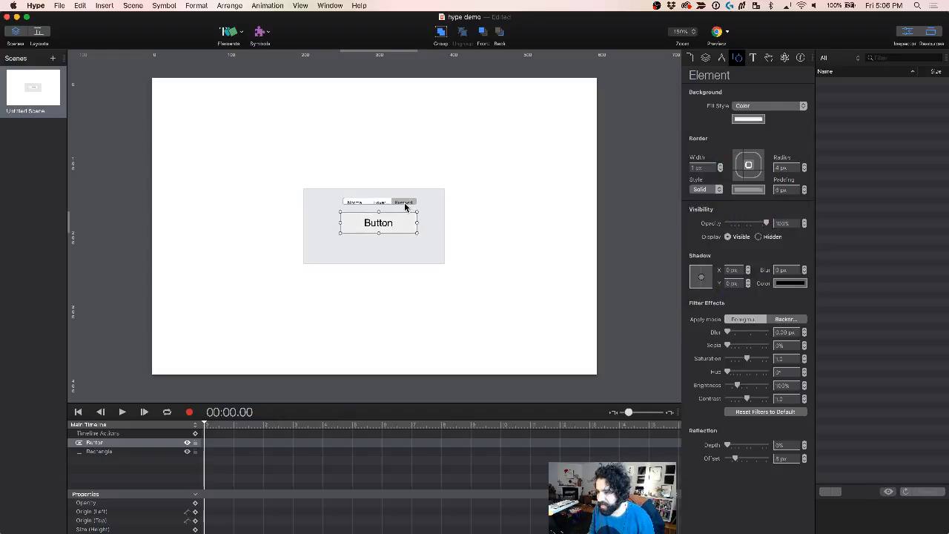
pyautogui.click(748, 118)
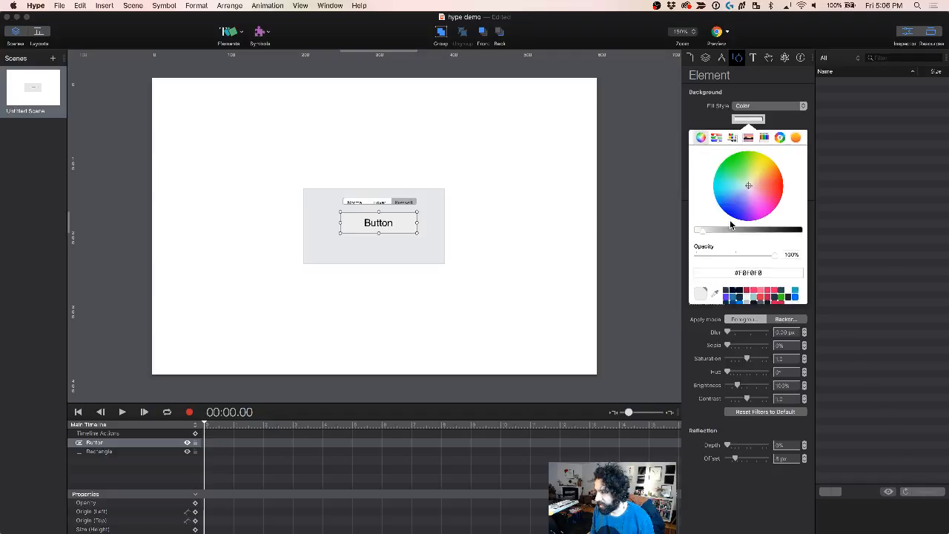
pyautogui.moveTo(702, 231); pyautogui.dragTo(711, 230)
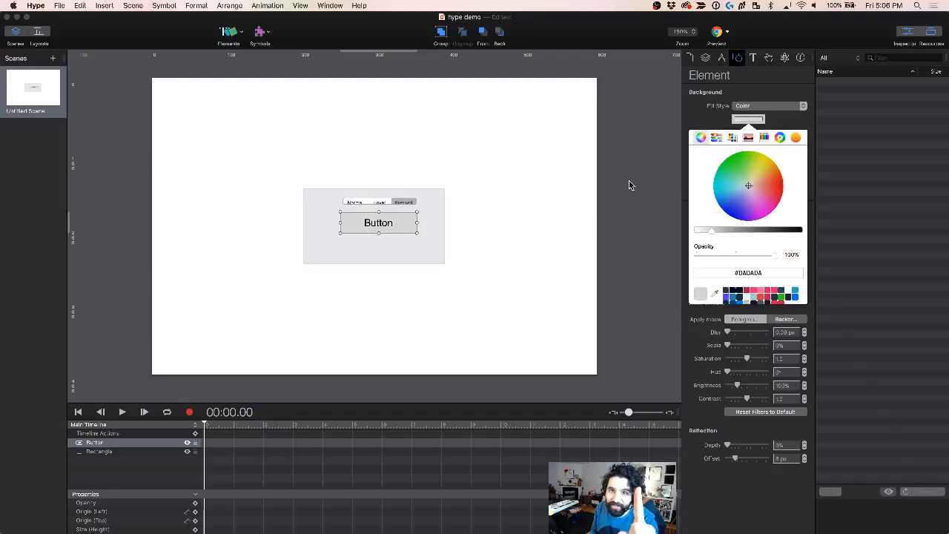
# Step: Preview the document in Chrome, test the button's hover and pressed states at enlarged size, and return to Hype
pyautogui.click(718, 31)
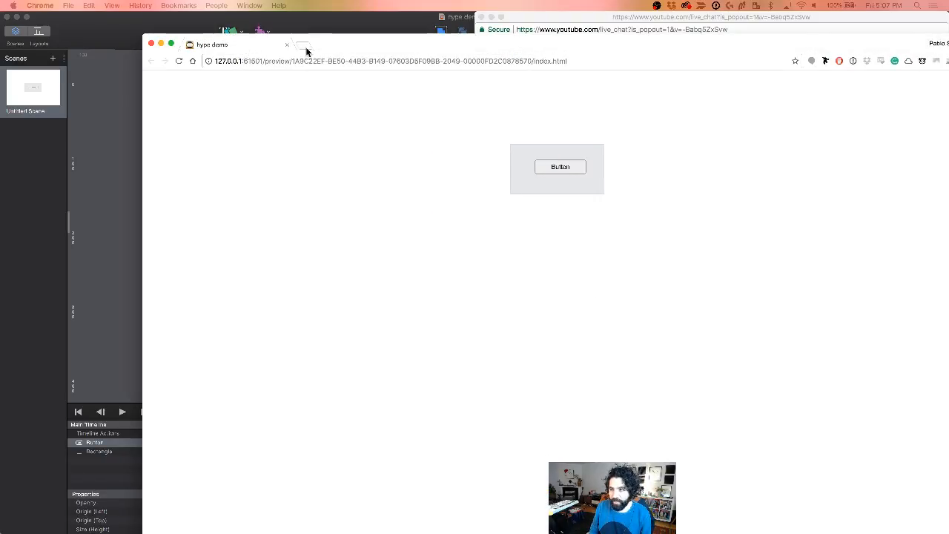
pyautogui.doubleClick(364, 49)
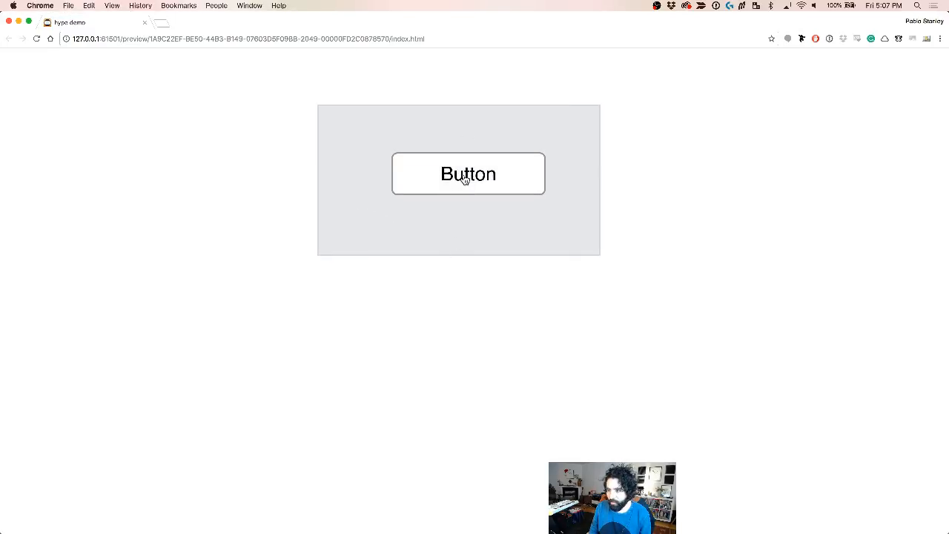
pyautogui.click(465, 178)
pyautogui.click(474, 180)
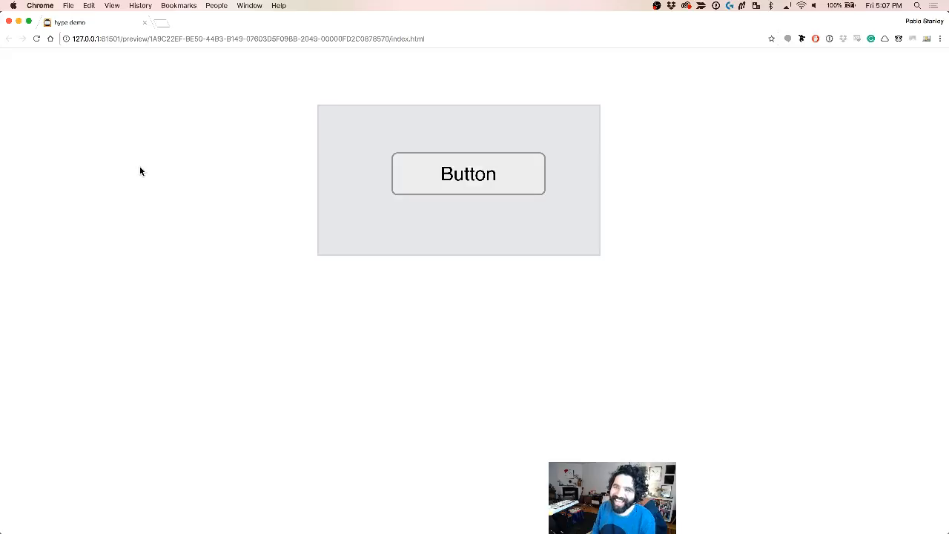
pyautogui.press('super+Tab')
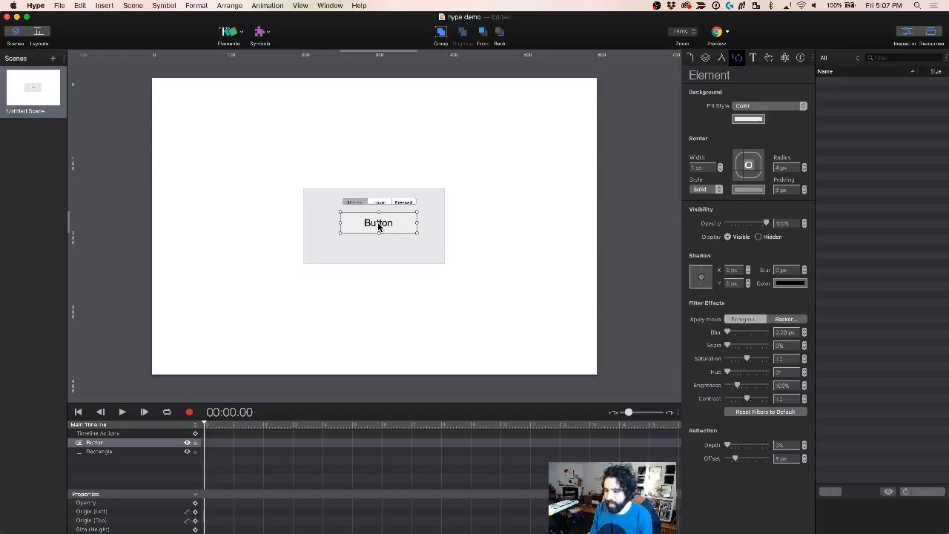
# Step: Delete the plain button and insert a textured button over the rectangle
pyautogui.press('Delete')
pyautogui.click(238, 29)
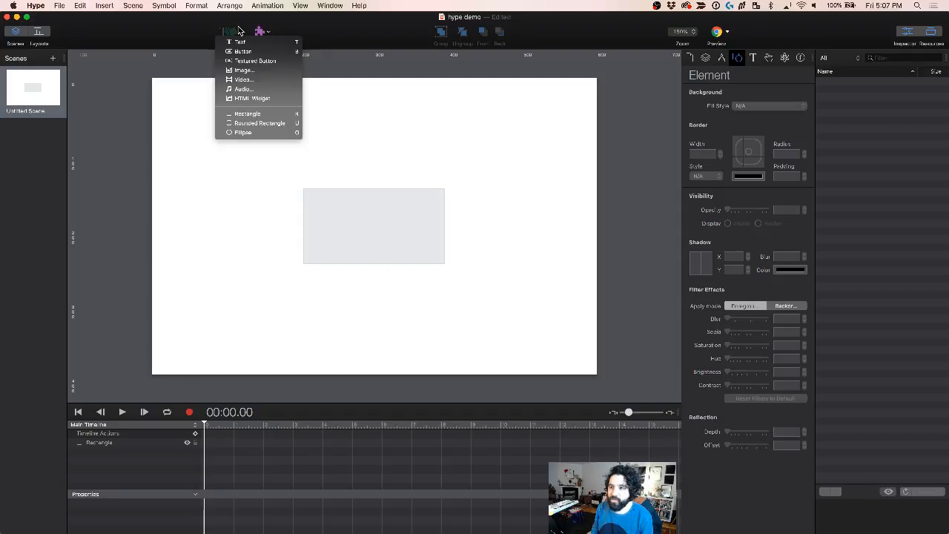
pyautogui.click(258, 65)
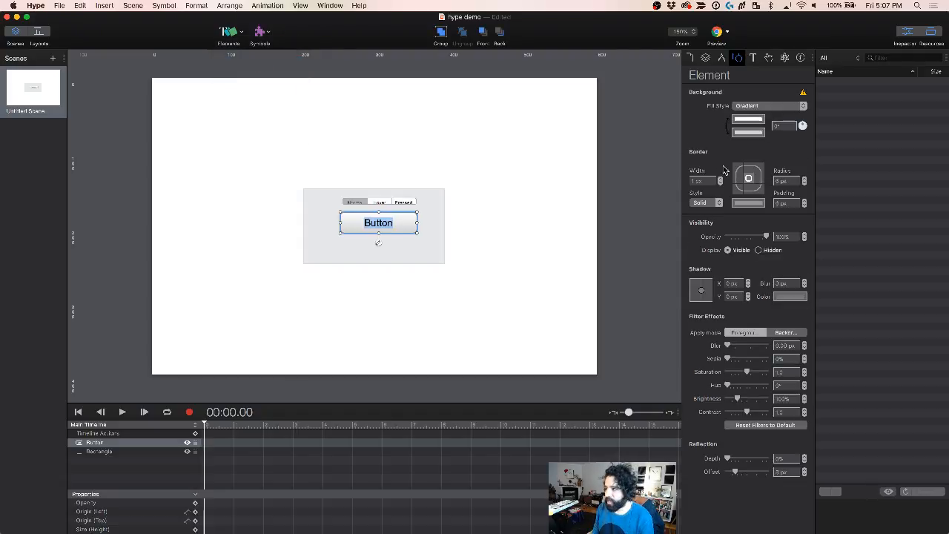
pyautogui.click(766, 107)
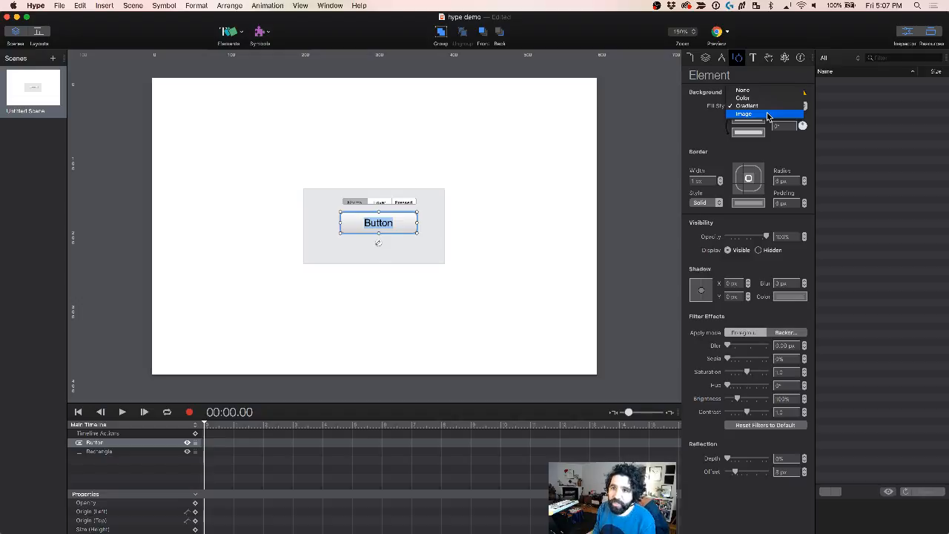
pyautogui.click(769, 114)
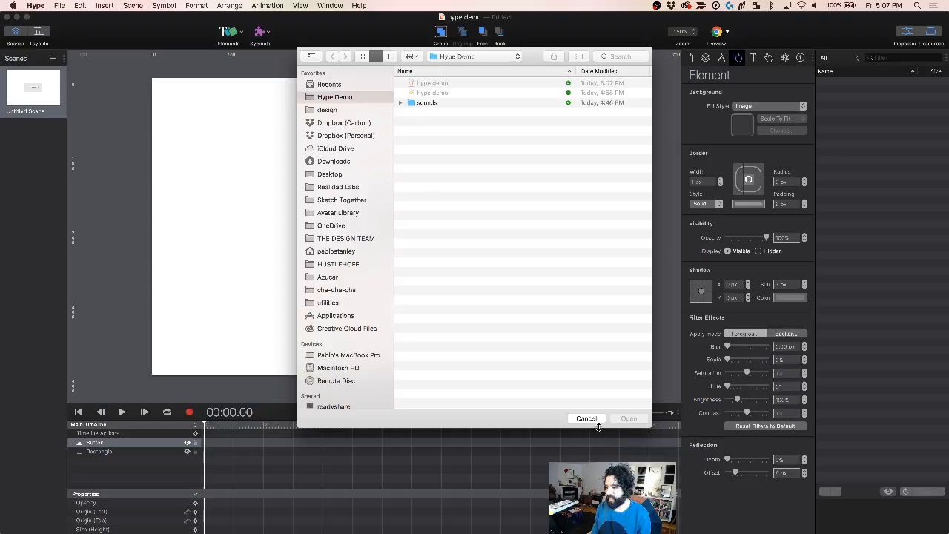
pyautogui.click(592, 419)
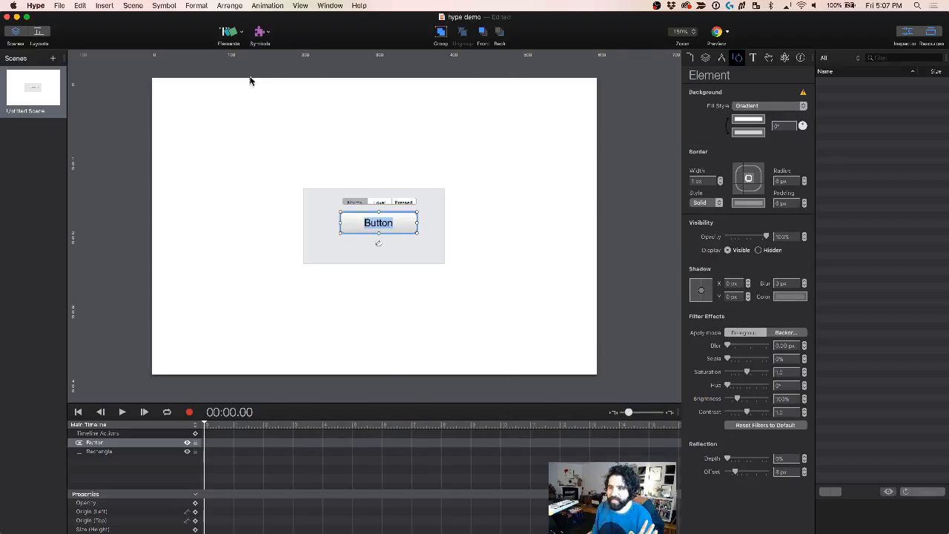
# Step: Insert an ellipse and move it above and to the right of the grey rectangle
pyautogui.click(238, 35)
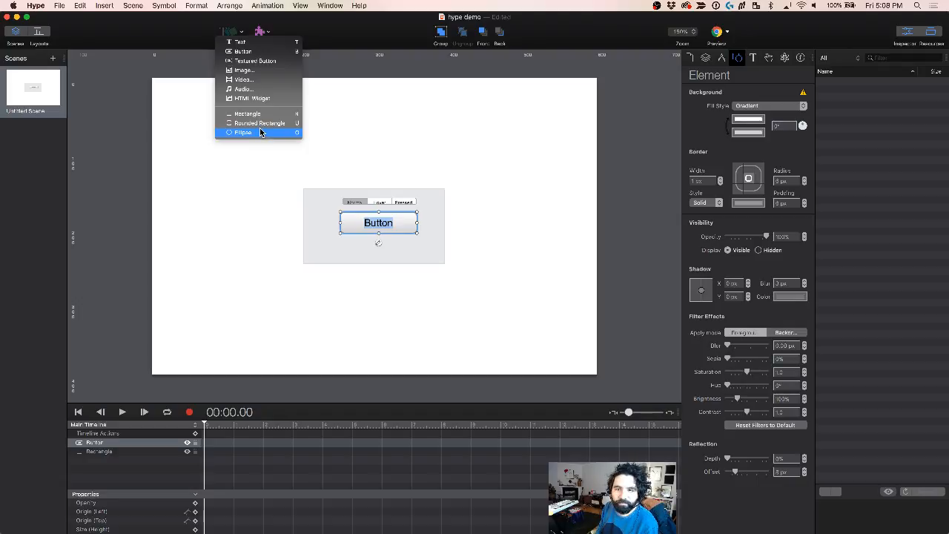
pyautogui.click(261, 132)
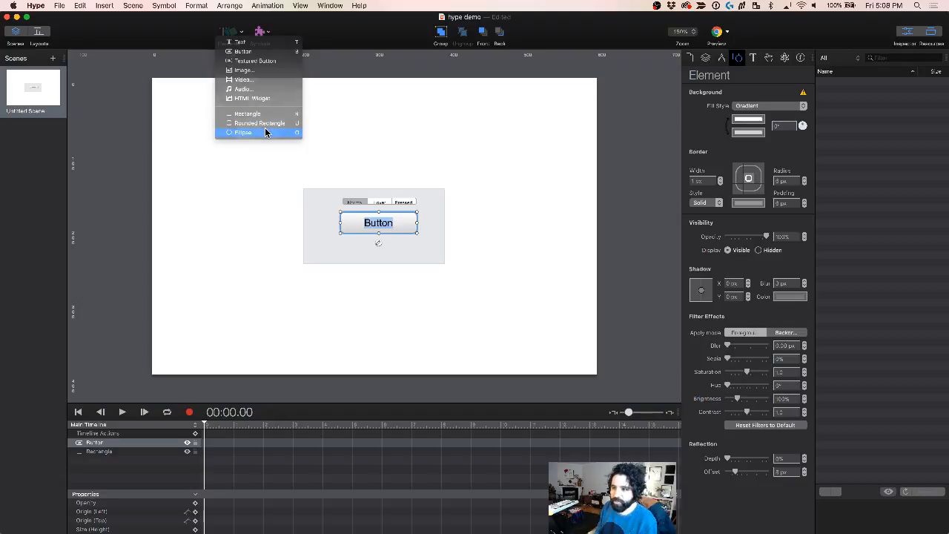
pyautogui.moveTo(305, 108); pyautogui.dragTo(363, 156)
pyautogui.moveTo(371, 220); pyautogui.dragTo(475, 137)
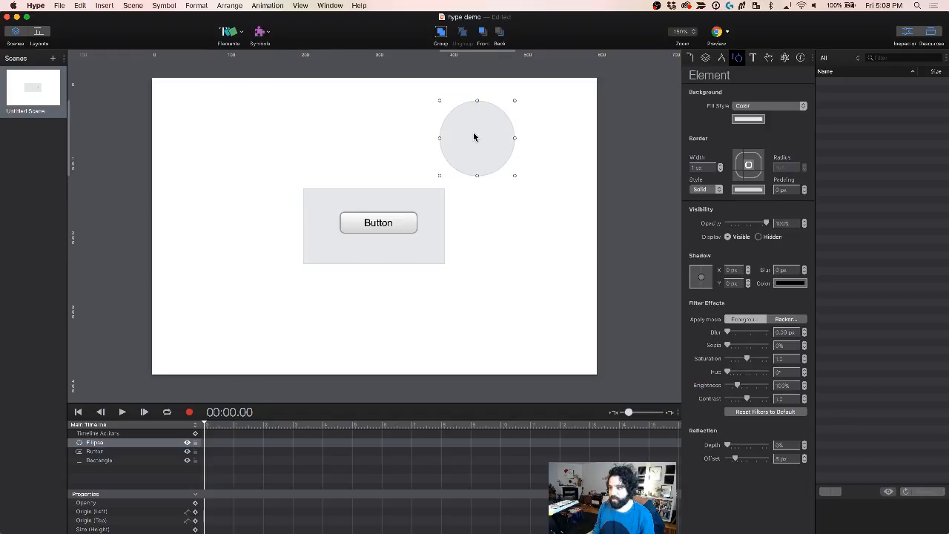
# Step: Change the circle's background fill to a pinkish purple
pyautogui.click(748, 119)
pyautogui.click(764, 203)
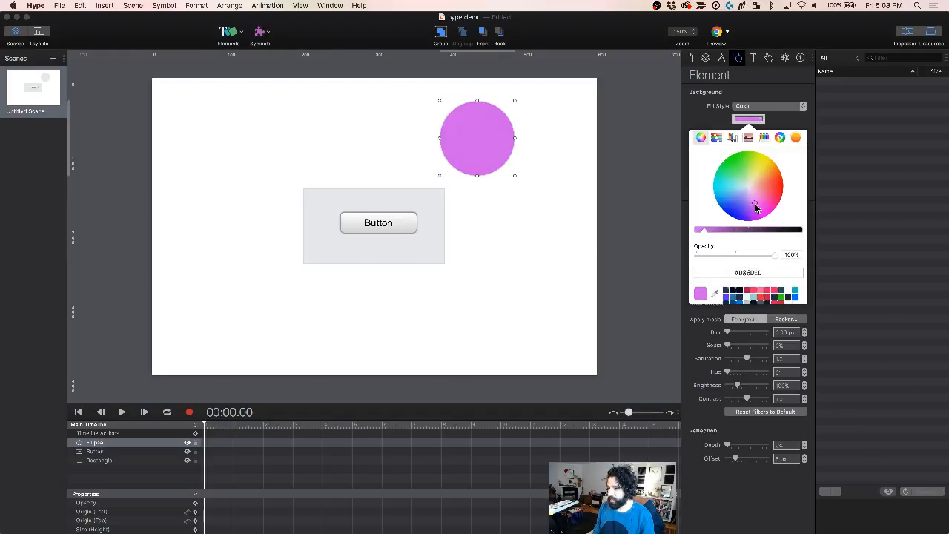
pyautogui.click(690, 350)
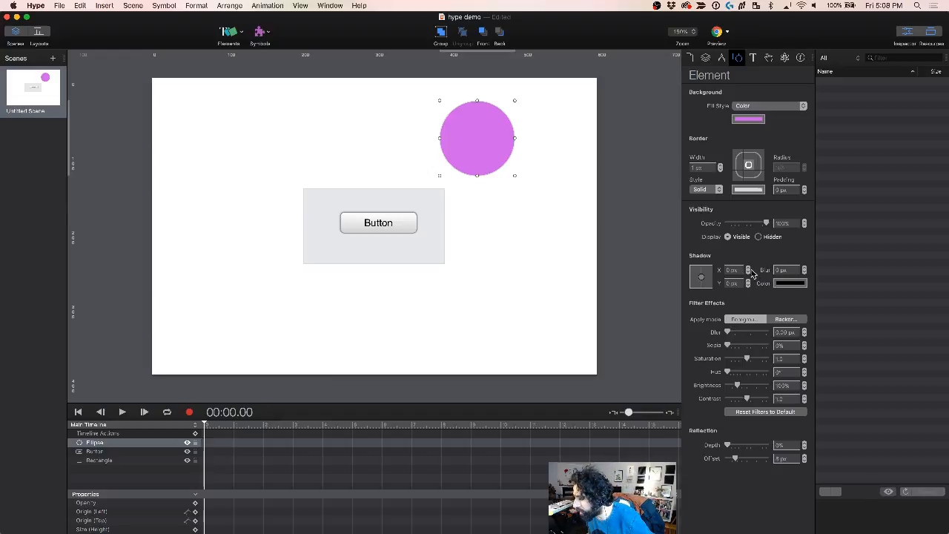
# Step: Give the circle a shadow with 8 px blur and reduce its border width to 0 px
pyautogui.click(804, 267)
pyautogui.click(803, 268)
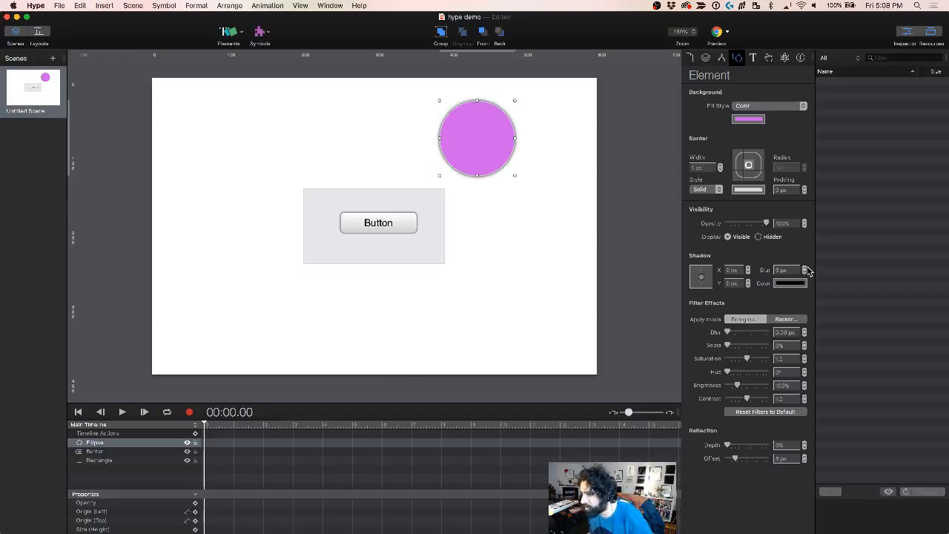
pyautogui.click(804, 267)
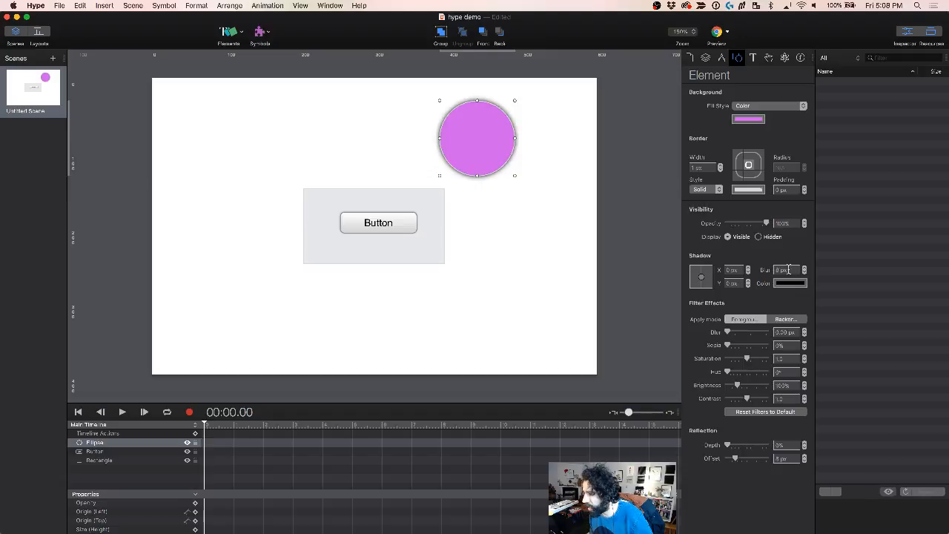
pyautogui.click(721, 171)
# Step: Offset the circle's shadow 5 px vertically and 0 px horizontally
pyautogui.click(748, 268)
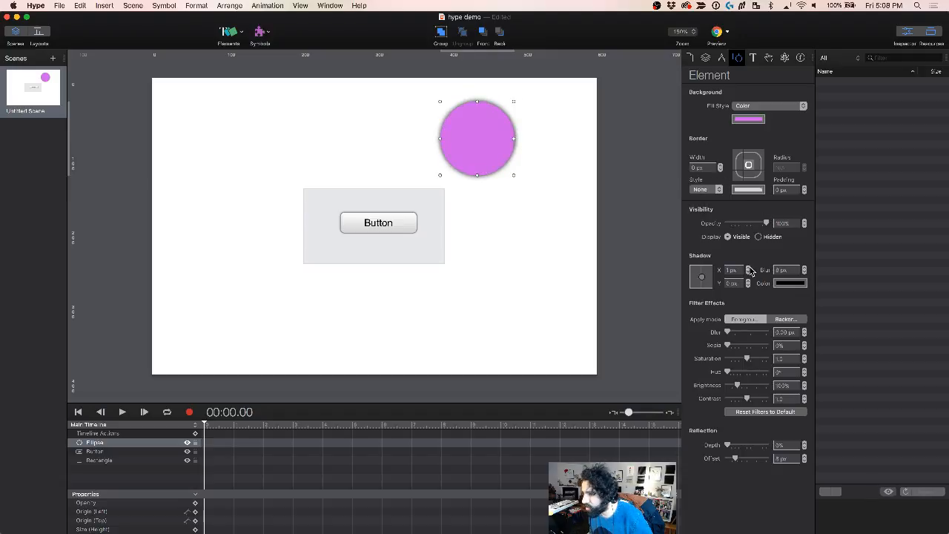
pyautogui.click(748, 281)
pyautogui.click(748, 281)
pyautogui.click(747, 281)
pyautogui.click(748, 281)
pyautogui.click(748, 282)
pyautogui.click(747, 281)
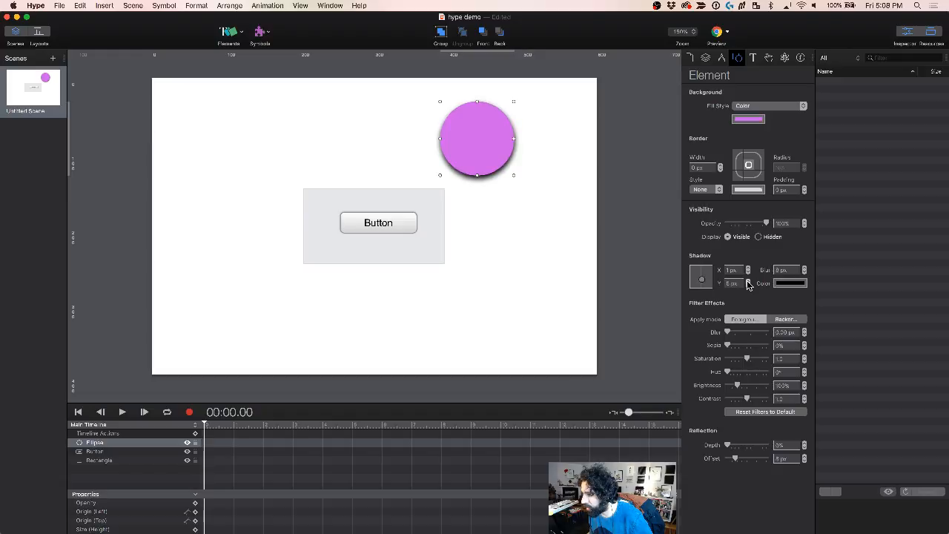
pyautogui.click(748, 272)
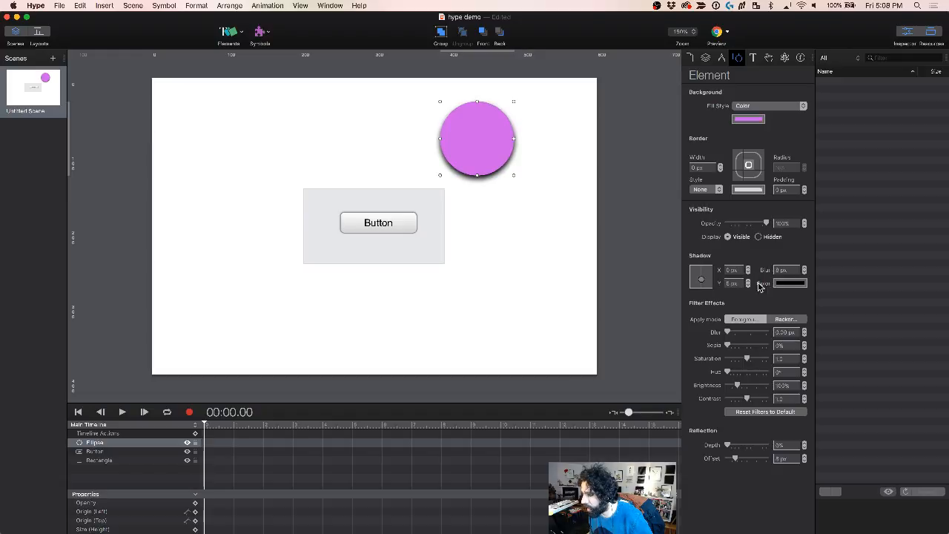
# Step: Lower the opacity of the circle's black shadow colour to 23% and deselect the circle
pyautogui.click(788, 287)
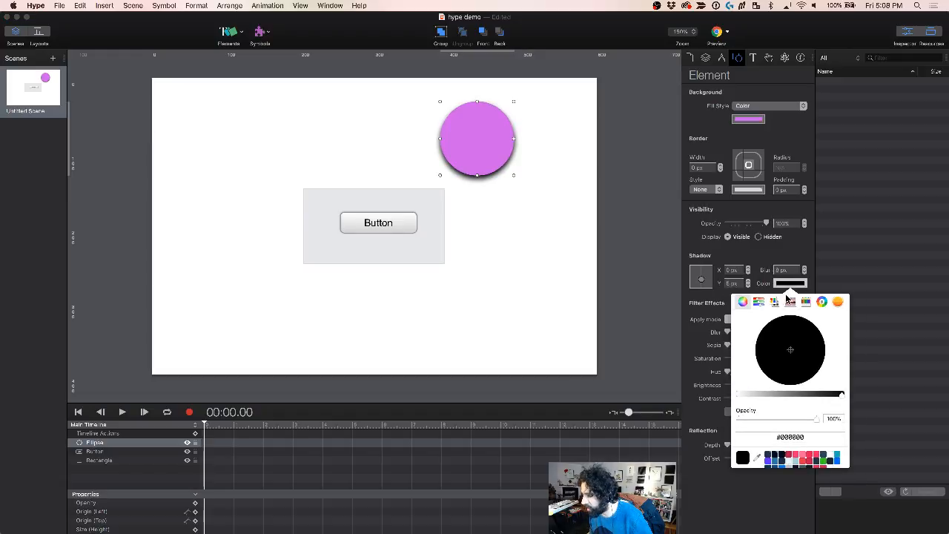
pyautogui.moveTo(808, 419); pyautogui.dragTo(758, 421)
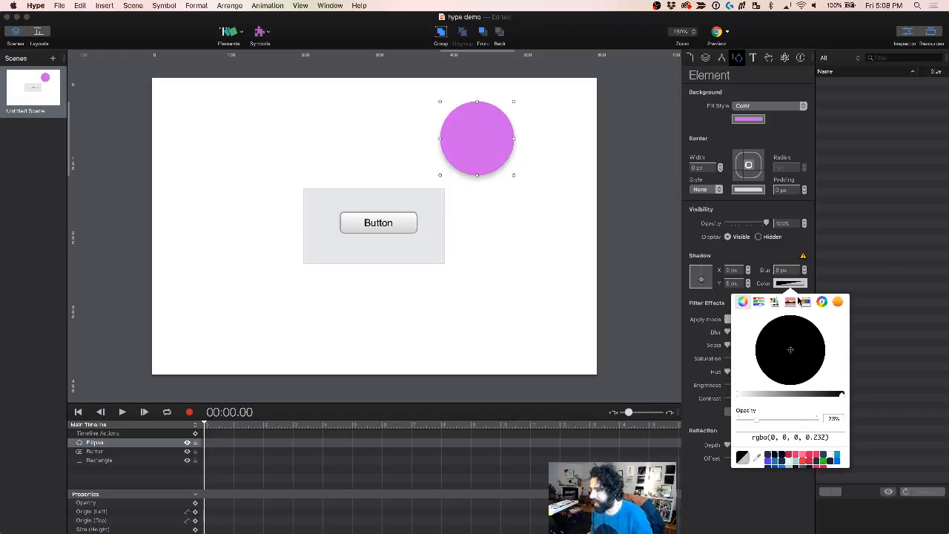
pyautogui.click(605, 217)
pyautogui.click(590, 191)
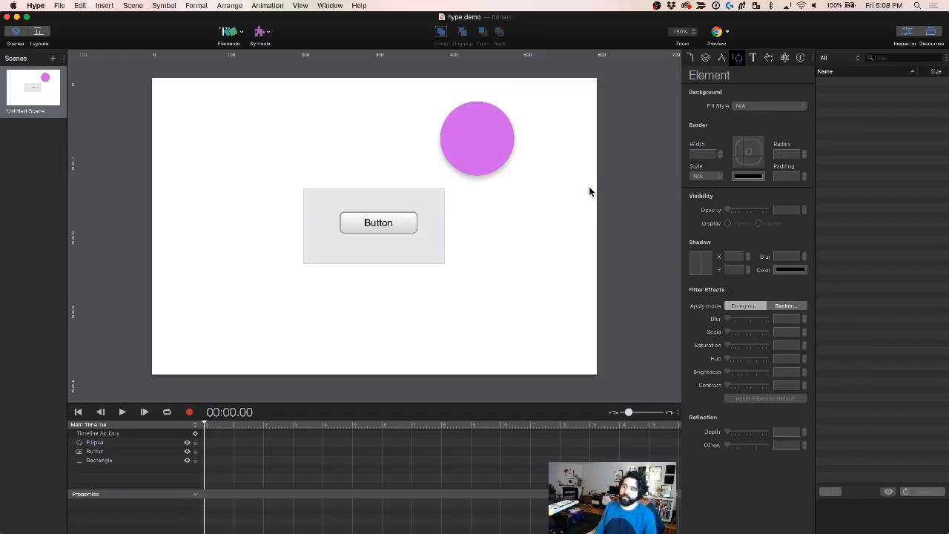
# Step: Delete the purple circle from the scene
pyautogui.click(488, 149)
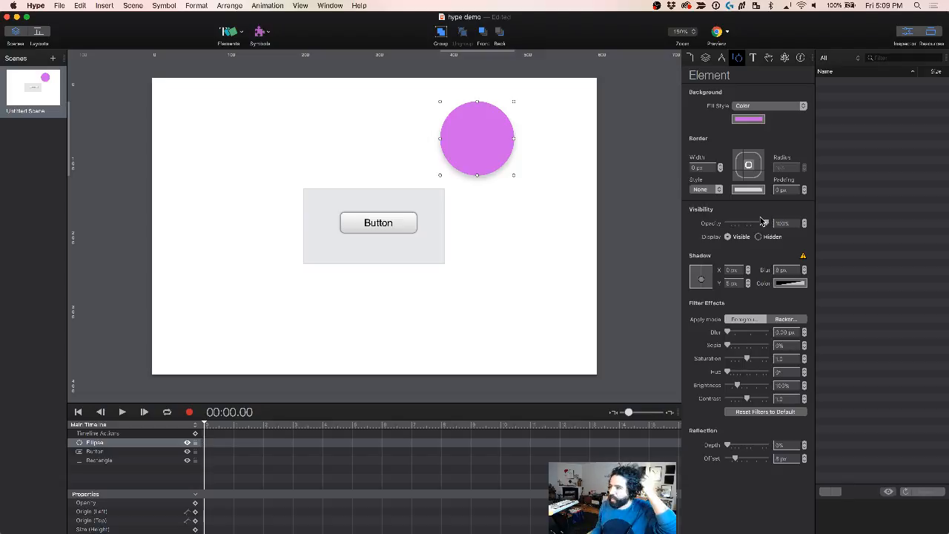
pyautogui.click(411, 100)
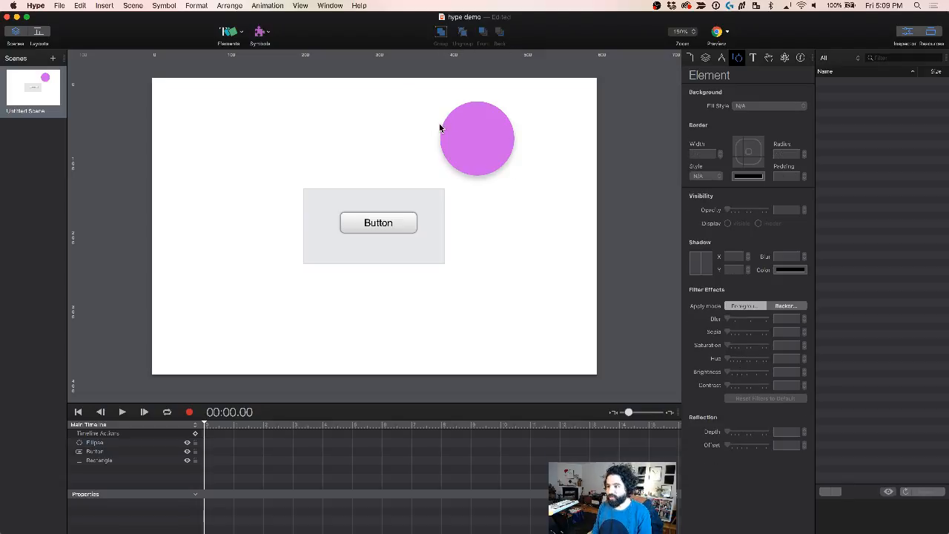
pyautogui.click(442, 126)
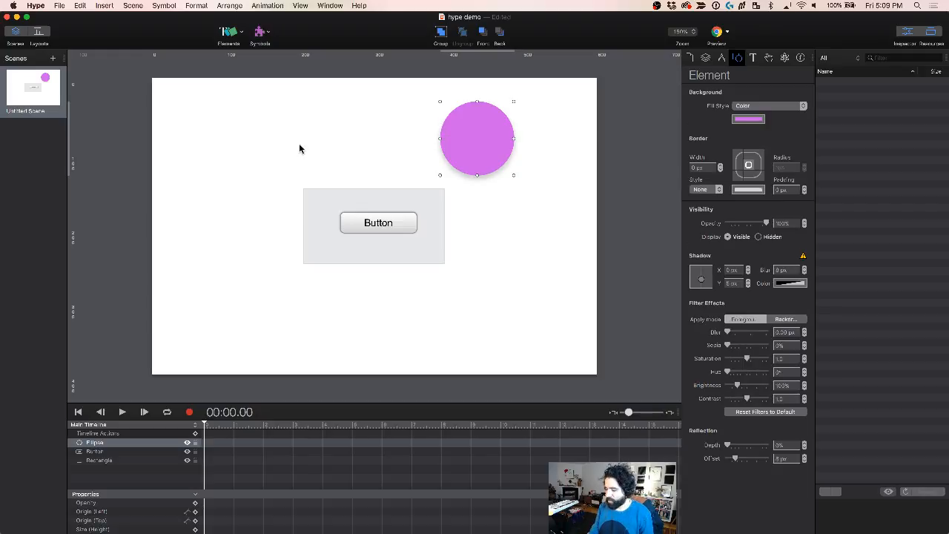
pyautogui.press('Delete')
# Step: Switch to Sketch to review the Hype intro topic list and the demo artboard
pyautogui.press('super+Tab')
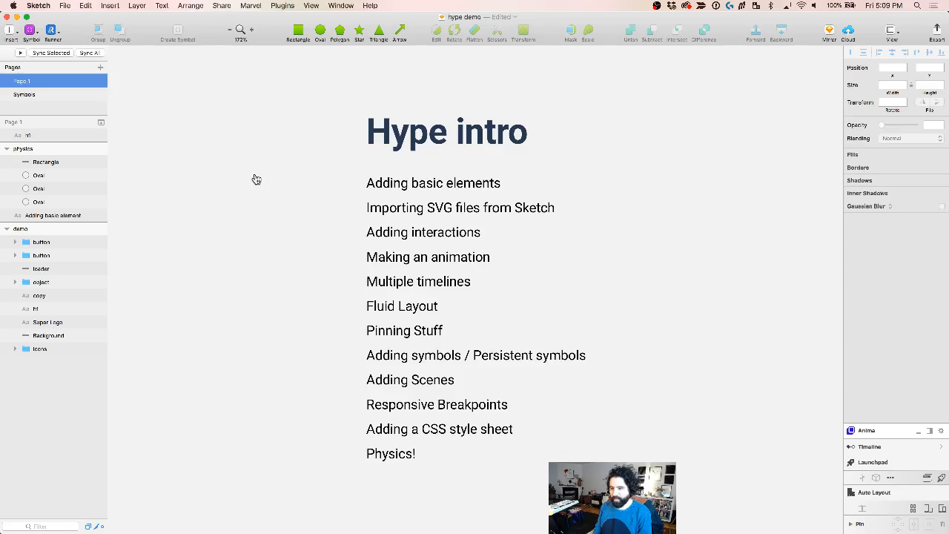
pyautogui.click(419, 208)
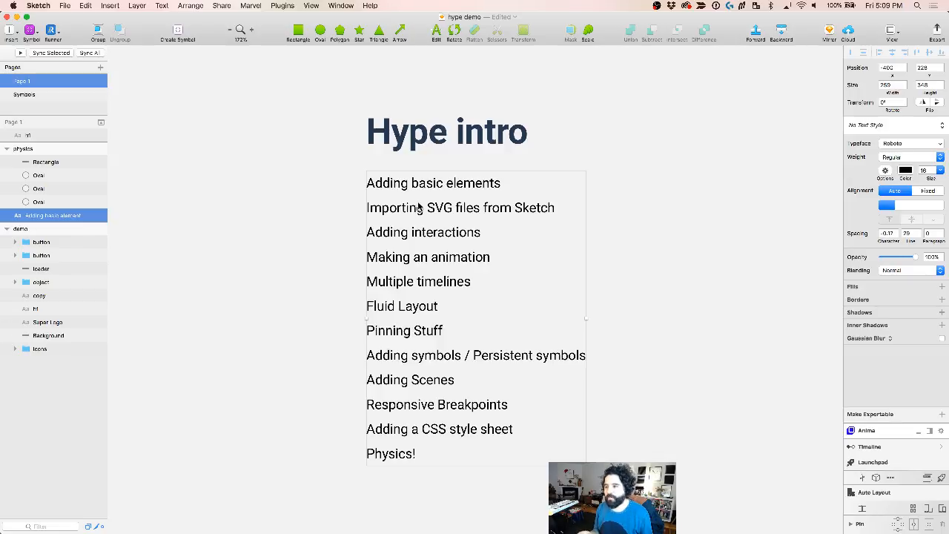
pyautogui.moveTo(319, 124); pyautogui.dragTo(432, 236)
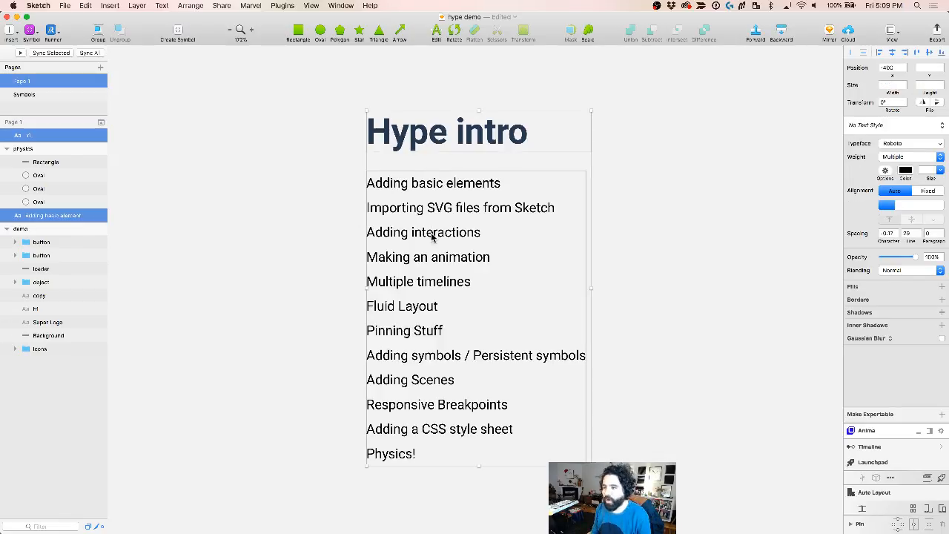
pyautogui.click(303, 233)
pyautogui.press('super+1')
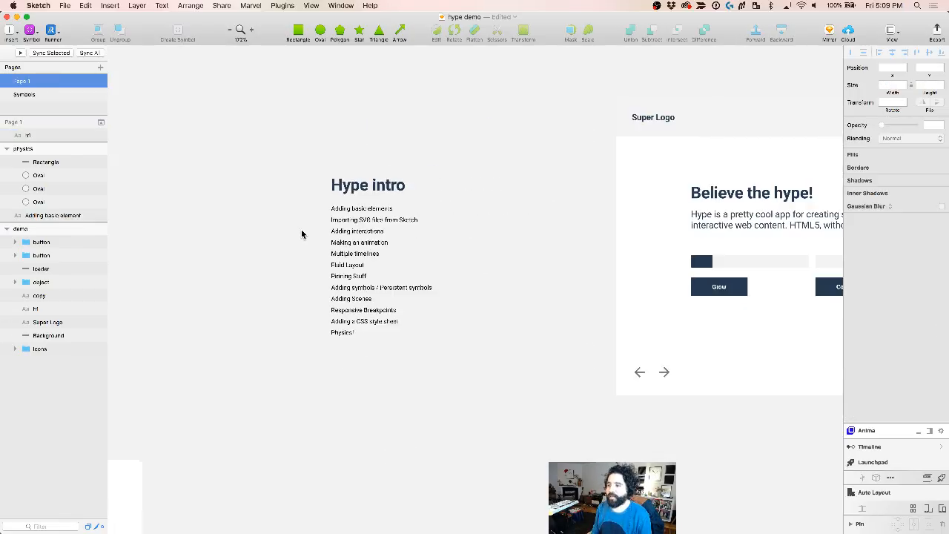
pyautogui.press('super+0')
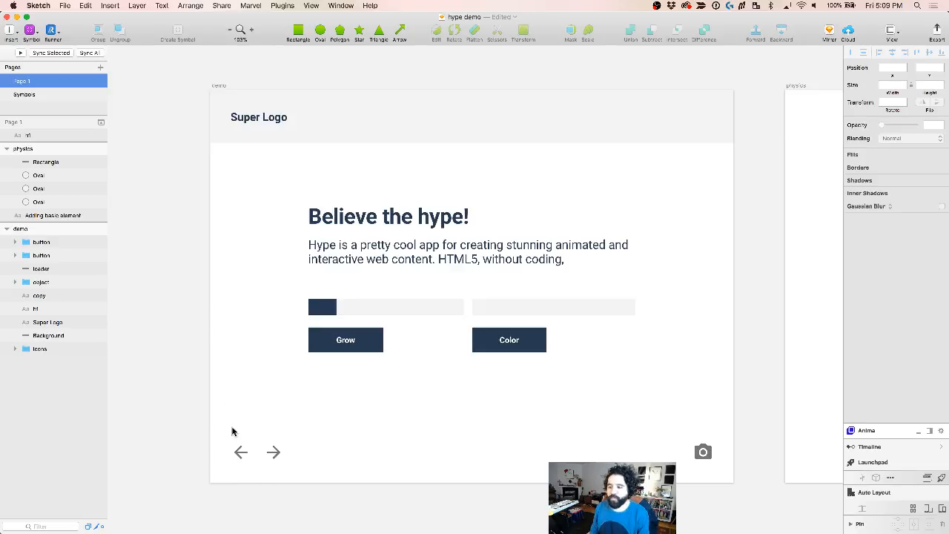
# Step: Ungroup the icons at the bottom of the demo artboard and check the back and forward arrows as separate layers
pyautogui.click(271, 453)
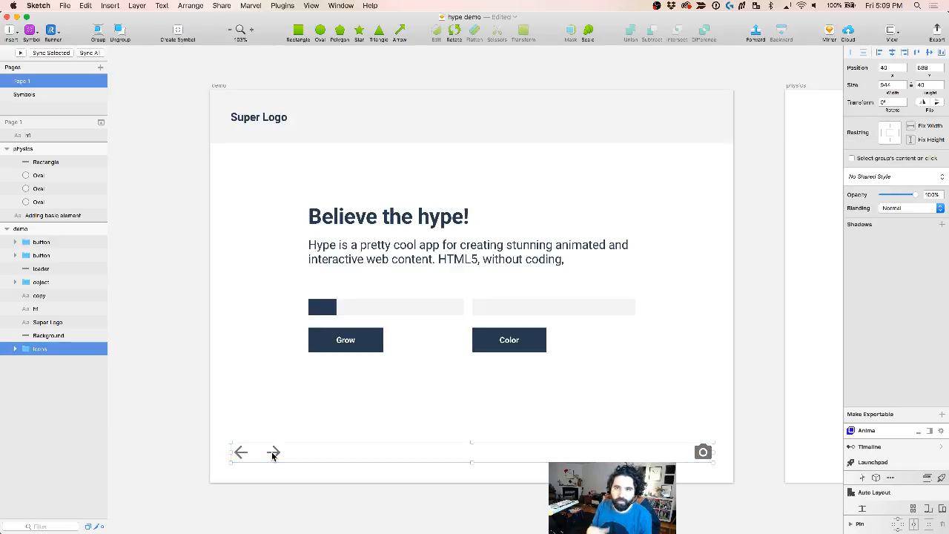
pyautogui.press('shift+super+g')
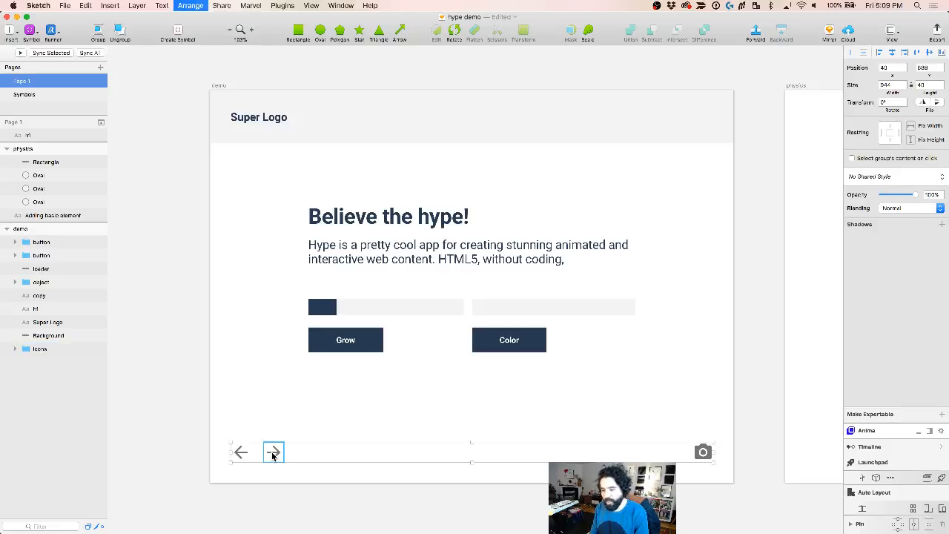
pyautogui.click(272, 411)
pyautogui.click(241, 453)
pyautogui.click(273, 452)
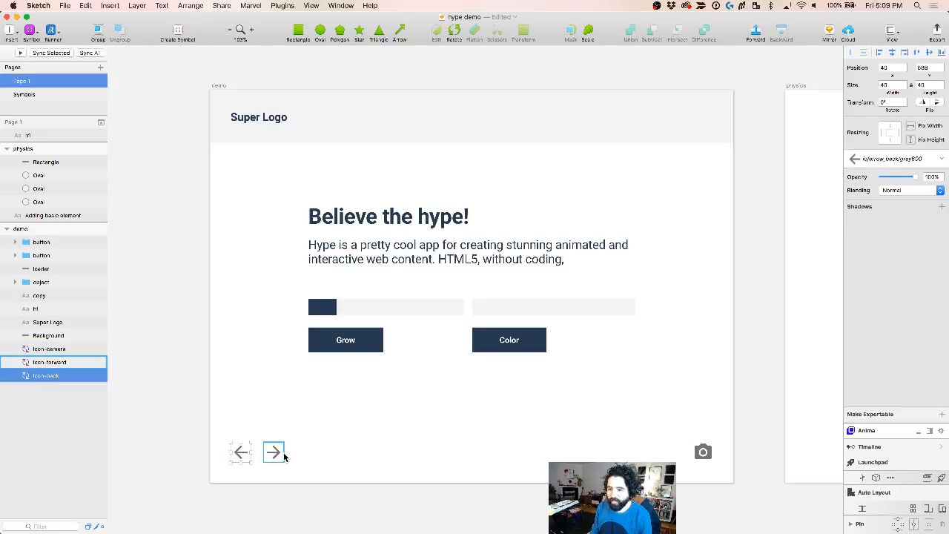
pyautogui.click(241, 452)
pyautogui.click(272, 455)
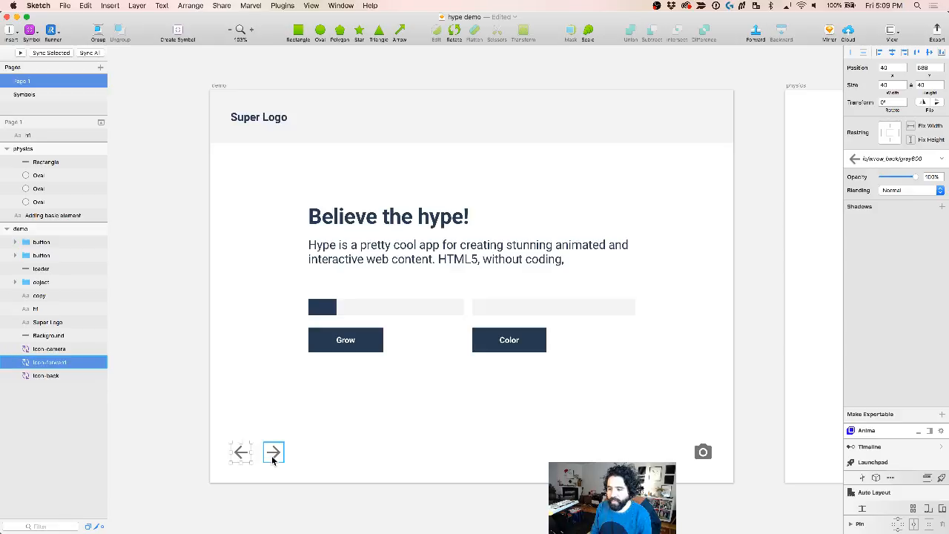
pyautogui.click(241, 452)
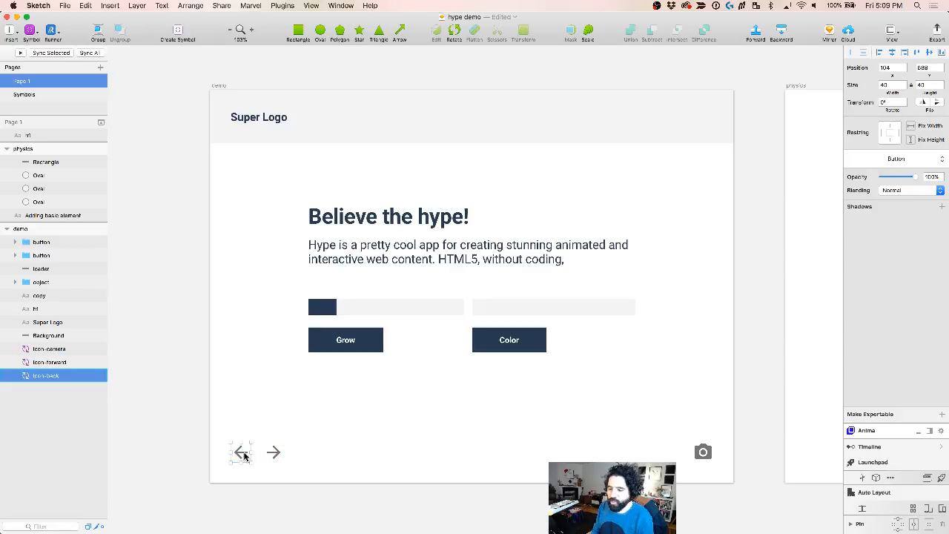
# Step: Export the back, forward and camera icons together as SVG files into the Hype Demo folder
pyautogui.moveTo(231, 433); pyautogui.dragTo(716, 460)
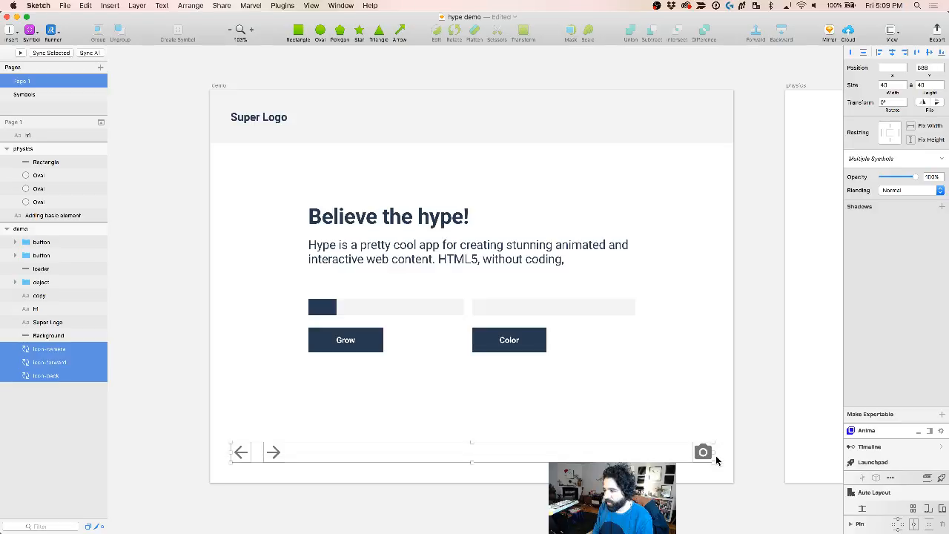
pyautogui.click(941, 414)
pyautogui.click(923, 392)
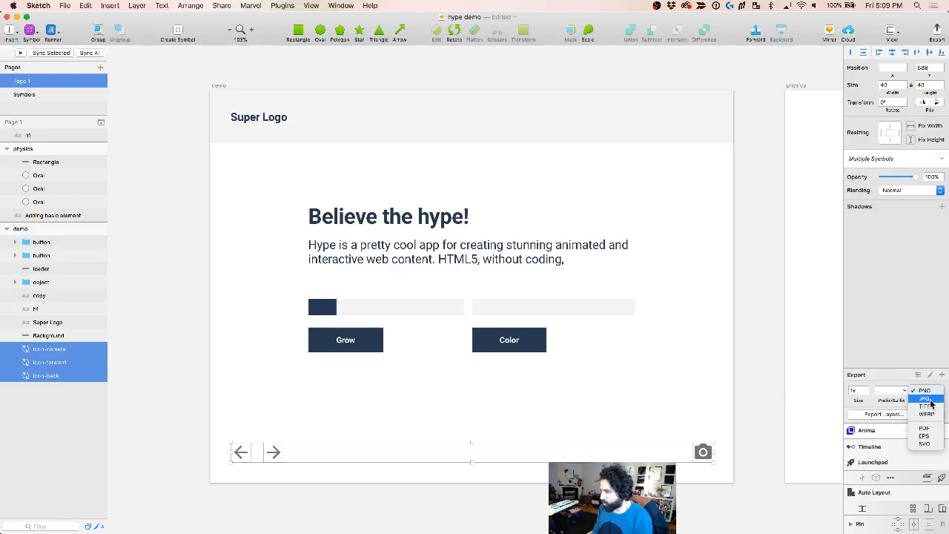
pyautogui.click(937, 444)
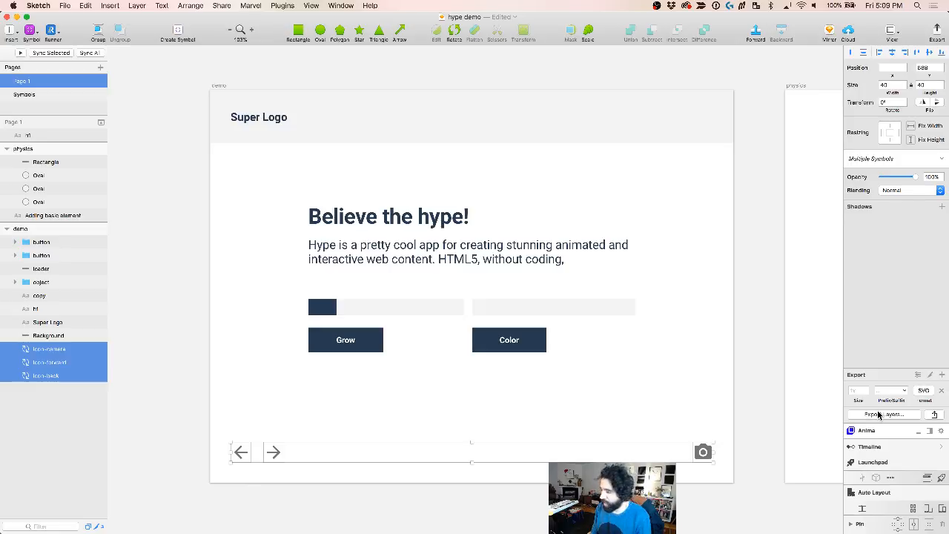
pyautogui.click(881, 415)
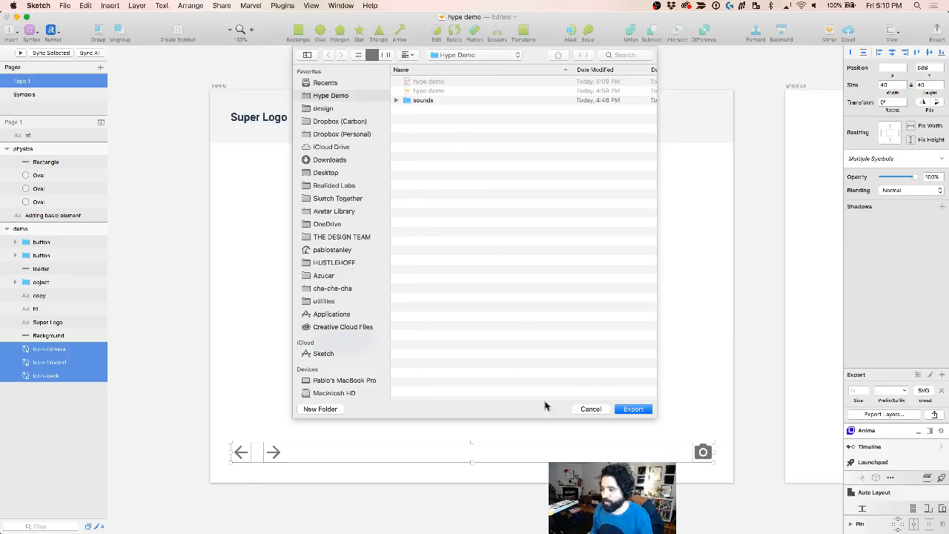
pyautogui.click(632, 410)
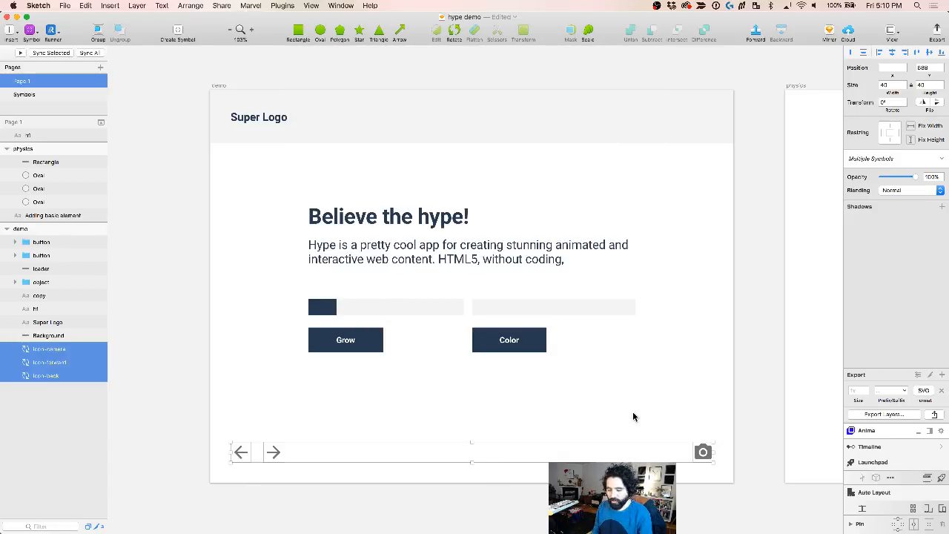
# Step: Switch to Hype and delete the button and the grey rectangle from the scene
pyautogui.press('super+Tab')
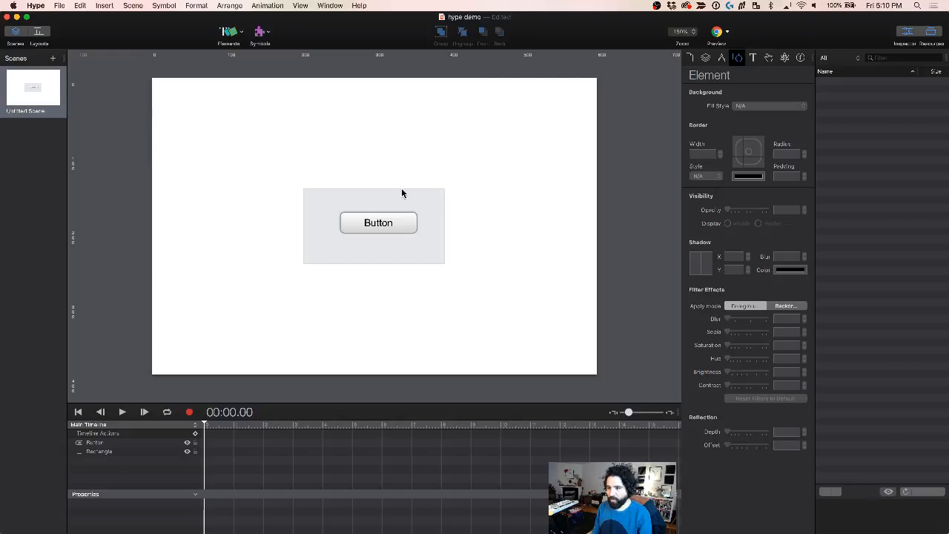
pyautogui.moveTo(321, 161); pyautogui.dragTo(413, 268)
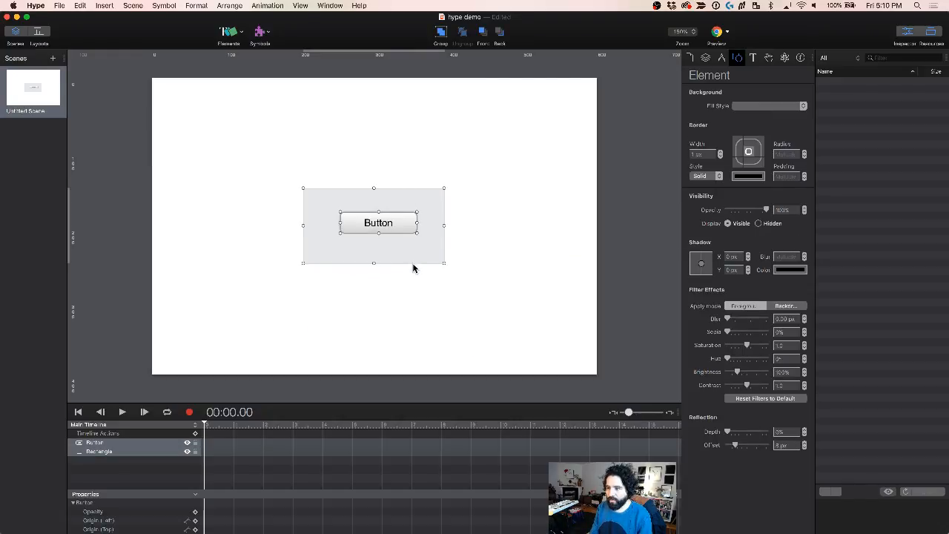
pyautogui.press('Delete')
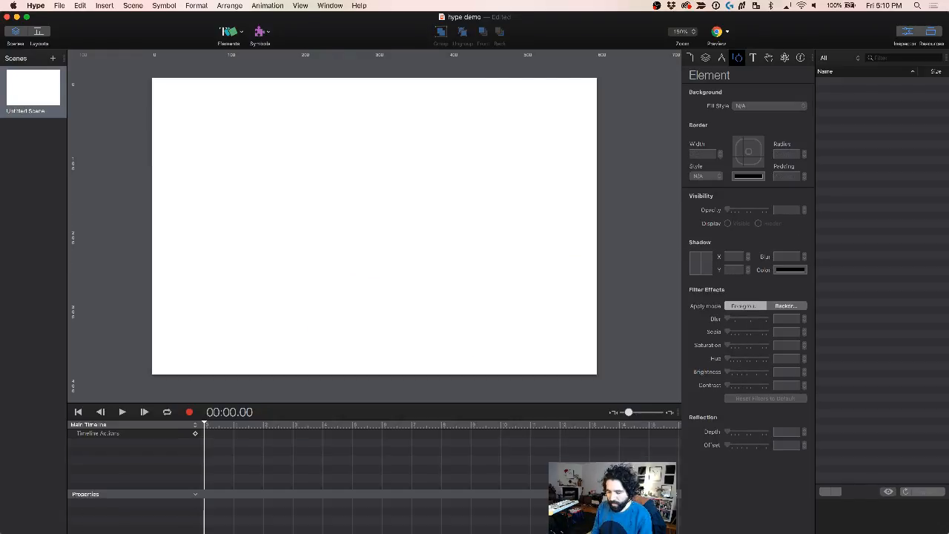
# Step: Switch to Finder and open the Hype Demo folder, dismissing the folder preview
pyautogui.press('super+Tab')
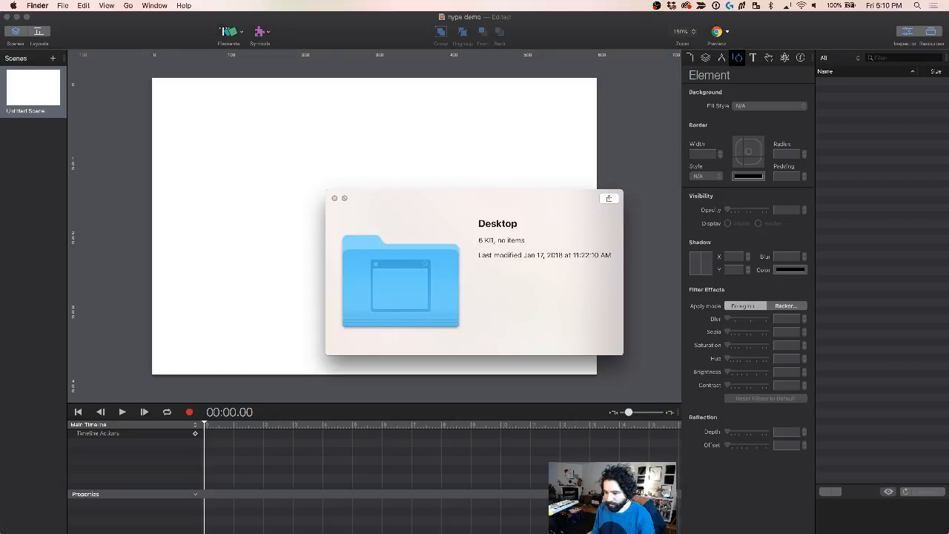
pyautogui.moveTo(349, 86); pyautogui.dragTo(321, 97)
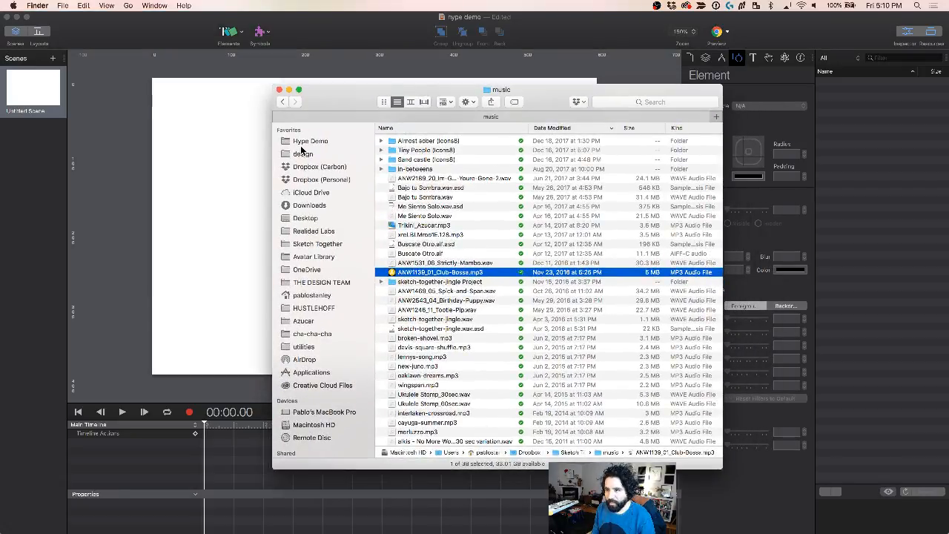
pyautogui.click(303, 144)
pyautogui.press('space')
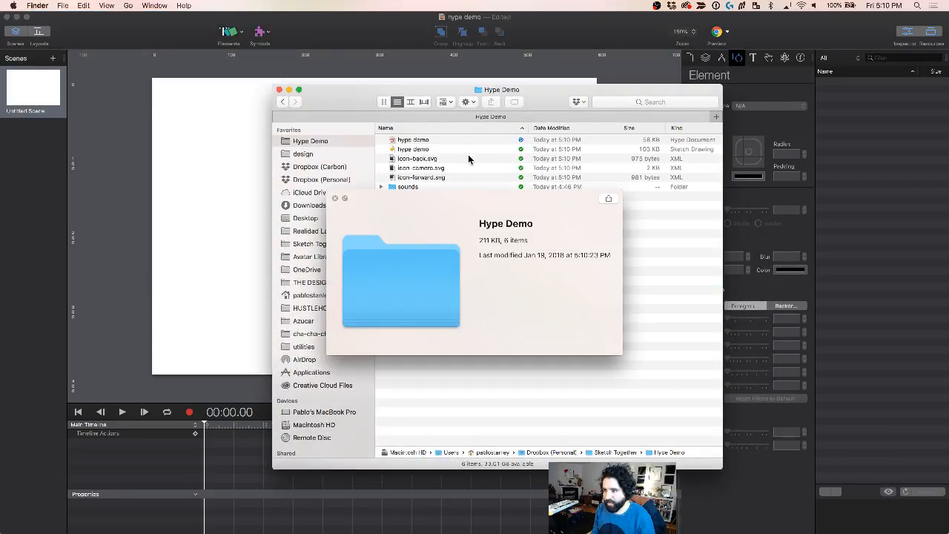
pyautogui.click(335, 199)
# Step: Add icon-back.svg, icon-camera.svg and icon-forward.svg to the Hype document's resources and close the Finder window
pyautogui.click(436, 161)
pyautogui.keyDown('shift'); pyautogui.click(438, 178); pyautogui.keyUp('shift')
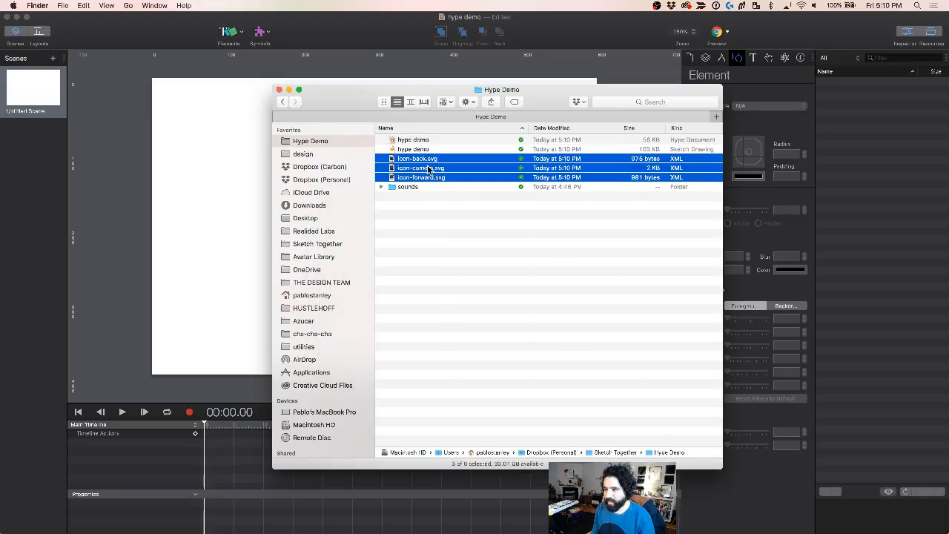
pyautogui.moveTo(439, 169); pyautogui.dragTo(860, 256)
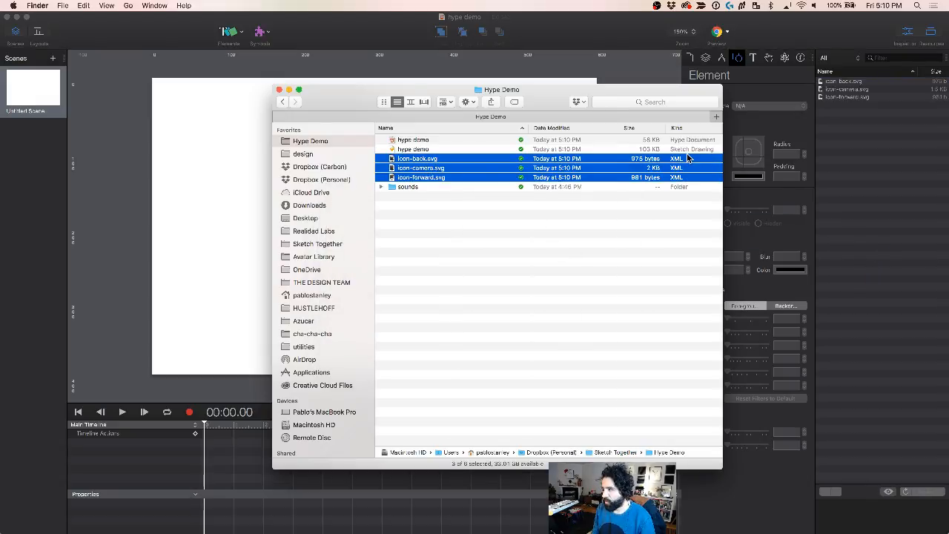
pyautogui.click(279, 89)
pyautogui.click(295, 195)
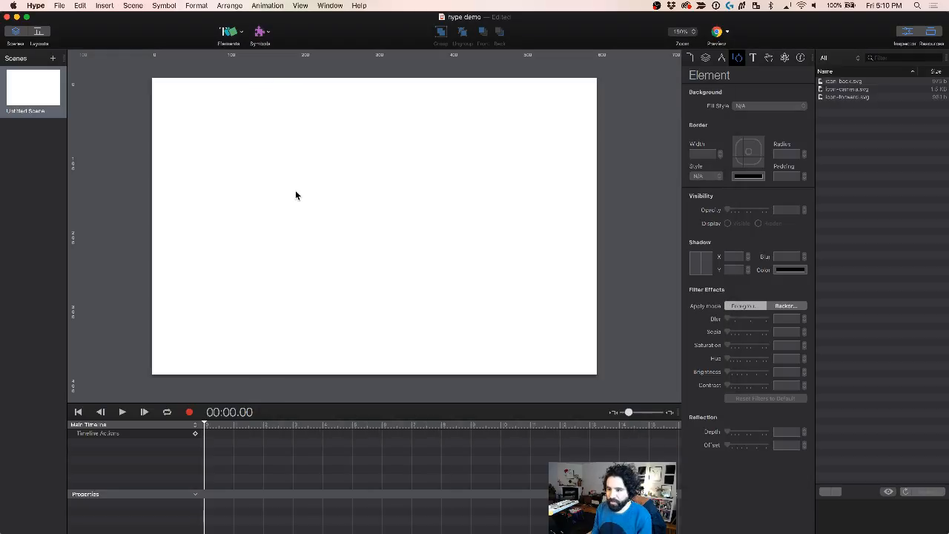
# Step: Place icon-back.svg and icon-forward.svg side by side near the scene's lower-left corner
pyautogui.click(866, 81)
pyautogui.keyDown('shift'); pyautogui.click(855, 97); pyautogui.keyUp('shift')
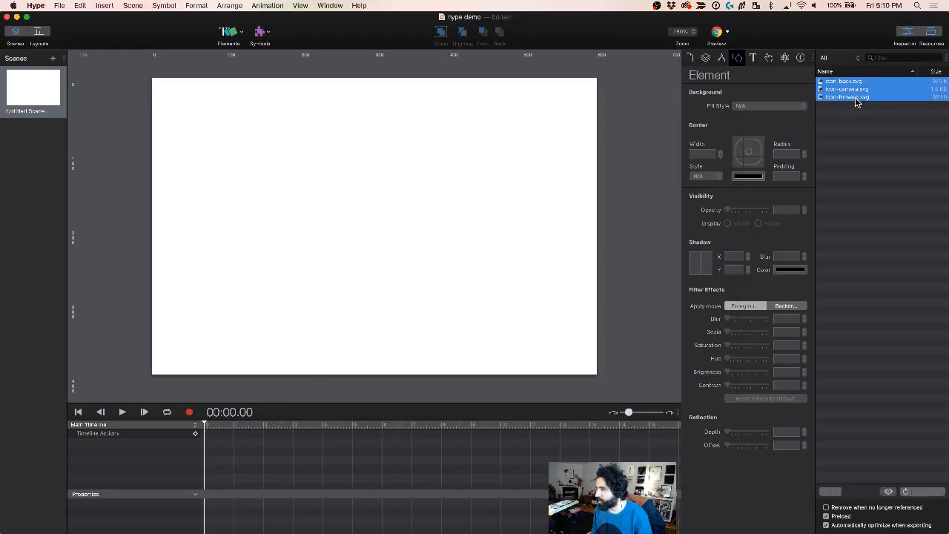
pyautogui.keyDown('super'); pyautogui.click(853, 90); pyautogui.keyUp('super')
pyautogui.moveTo(847, 82); pyautogui.dragTo(203, 354)
pyautogui.click(241, 291)
pyautogui.keyDown('shift'); pyautogui.click(239, 335); pyautogui.keyUp('shift')
pyautogui.click(250, 324)
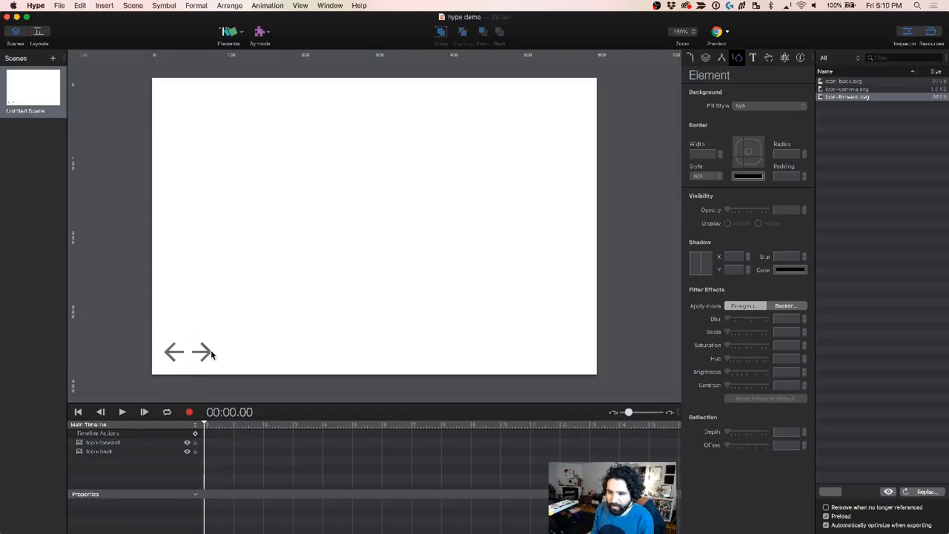
# Step: Examine the edge sharpness of the two SVG arrows at high magnification, up to 1600%, and return to the whole scene
pyautogui.press('super+plus')
pyautogui.press('super+plus')
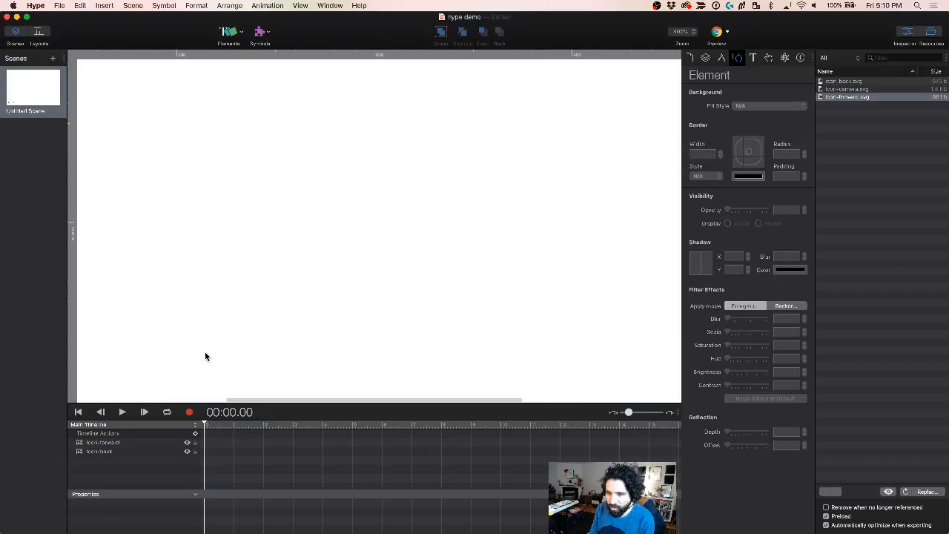
pyautogui.hscroll(-5, 205, 356)
pyautogui.scroll(-4, 204, 356)
pyautogui.scroll(-3, 205, 357)
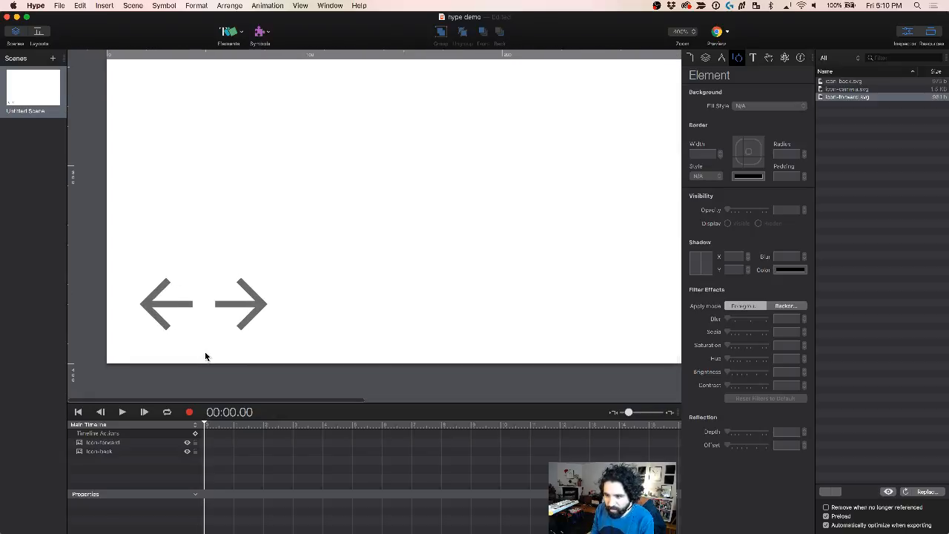
pyautogui.press('super+plus')
pyautogui.press('super+plus')
pyautogui.hscroll(-10, 205, 356)
pyautogui.scroll(-5, 205, 357)
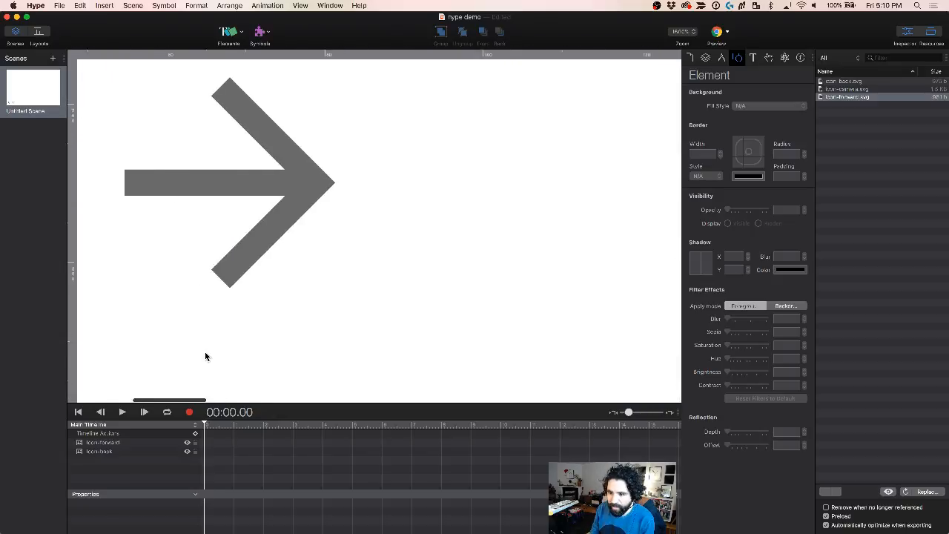
pyautogui.press('super+minus')
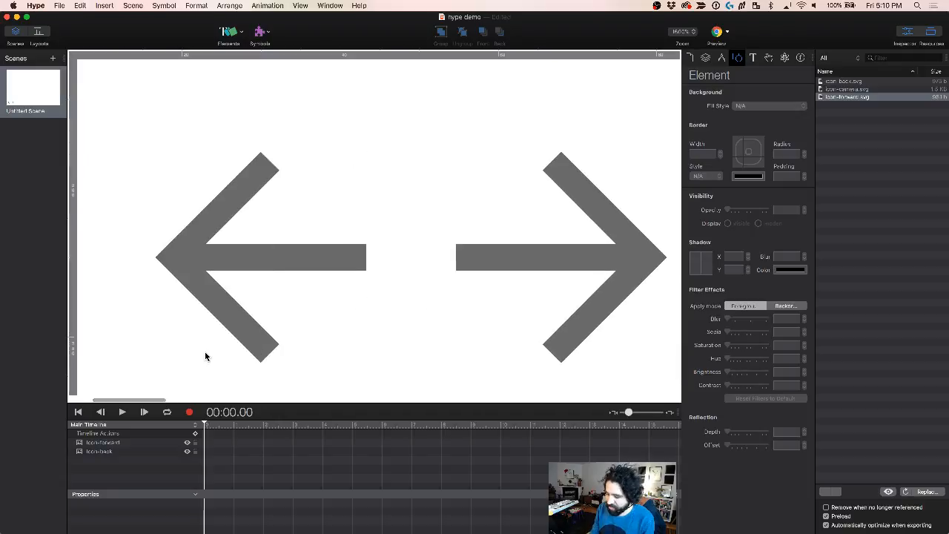
pyautogui.press('super+minus')
pyautogui.press('super+minus')
pyautogui.hscroll(5, 207, 356)
pyautogui.scroll(3, 206, 357)
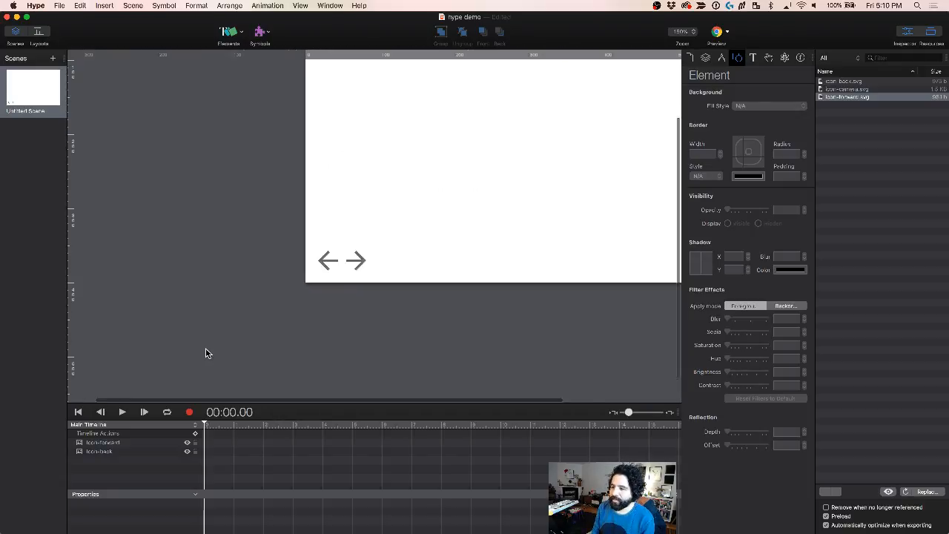
pyautogui.press('super+minus')
pyautogui.scroll(3, 206, 353)
pyautogui.hscroll(-2, 206, 352)
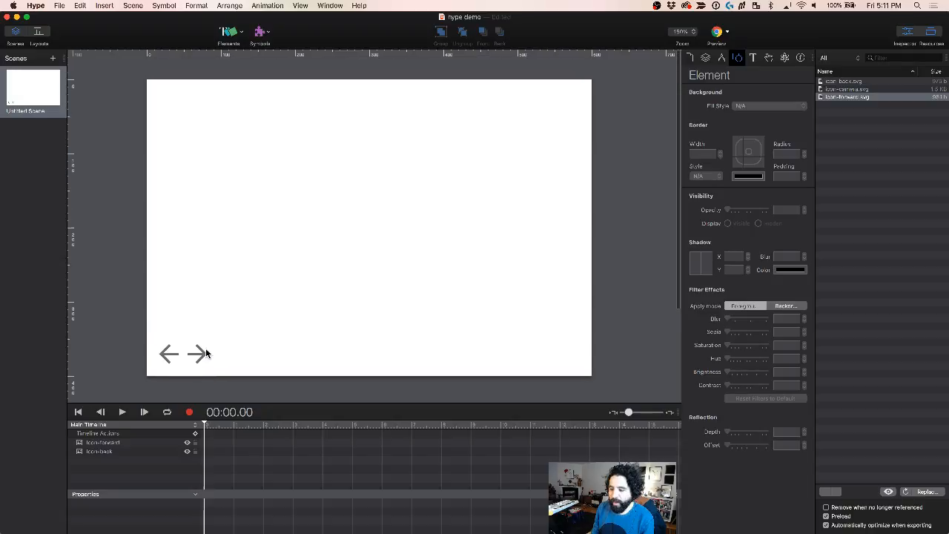
# Step: Widen the gap between the two arrows and nudge both up and right, away from the scene's lower-left corner
pyautogui.moveTo(212, 354); pyautogui.dragTo(219, 353)
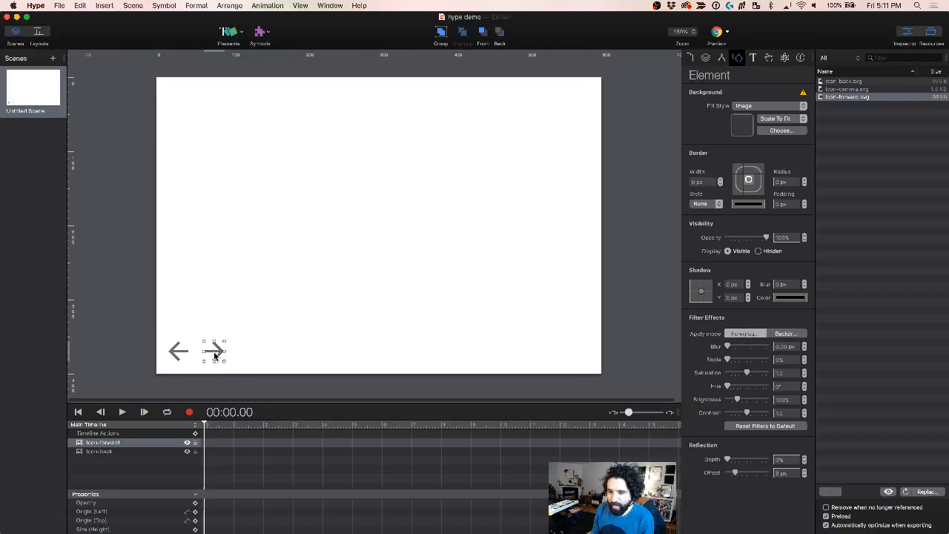
pyautogui.keyDown('shift'); pyautogui.click(179, 353); pyautogui.keyUp('shift')
pyautogui.hotkey('shift', 'Right')
pyautogui.press('Up')
pyautogui.press('Up')
pyautogui.press('Up')
pyautogui.press('Up')
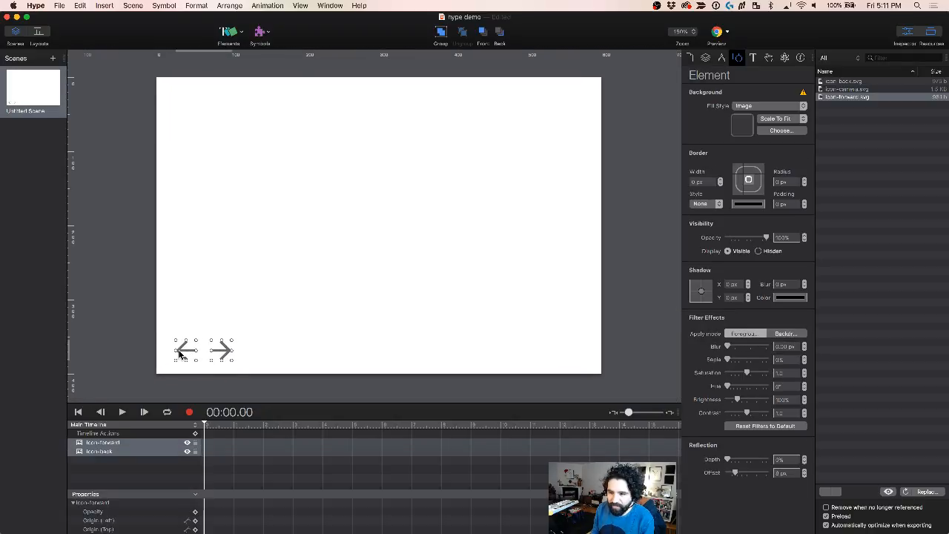
pyautogui.press('Left')
pyautogui.press('Left')
pyautogui.press('Up')
pyautogui.press('Up')
pyautogui.press('Left')
pyautogui.press('Left')
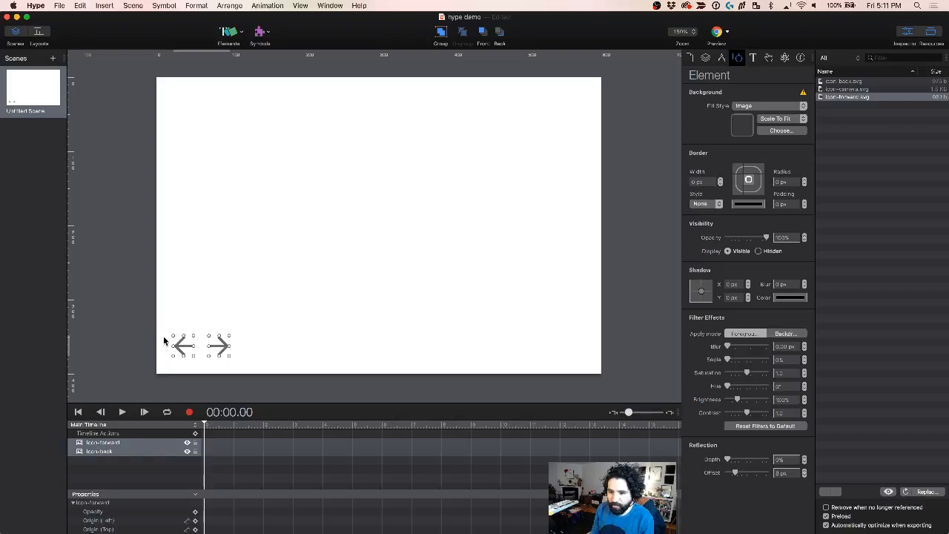
pyautogui.click(233, 303)
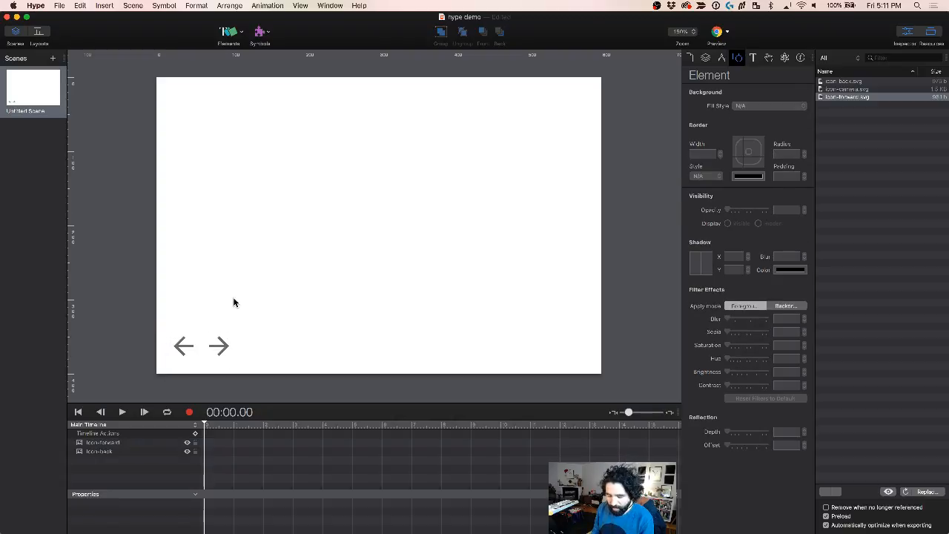
# Step: Move the forward arrow closer to the back arrow, keeping both at the same height
pyautogui.click(224, 353)
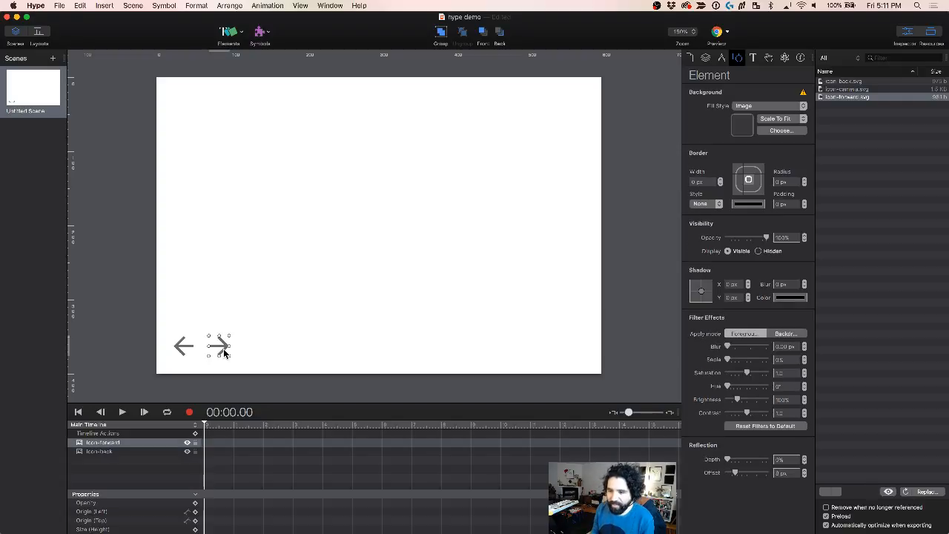
pyautogui.moveTo(224, 352); pyautogui.dragTo(224, 353)
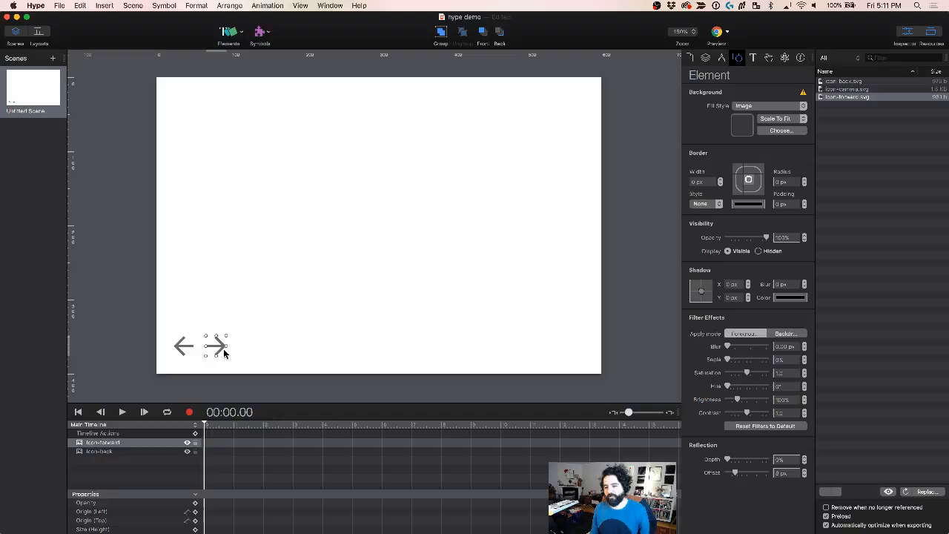
pyautogui.click(256, 313)
pyautogui.click(213, 346)
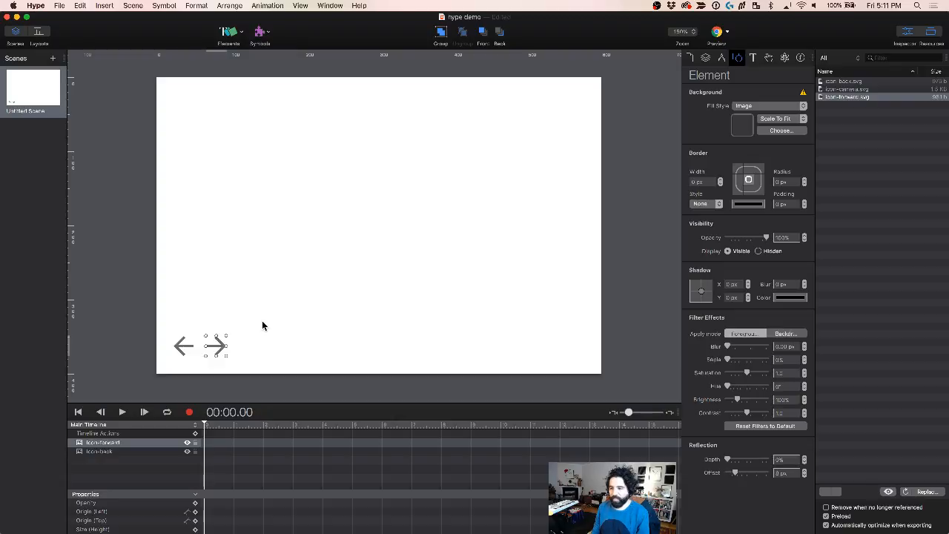
pyautogui.press('super+a')
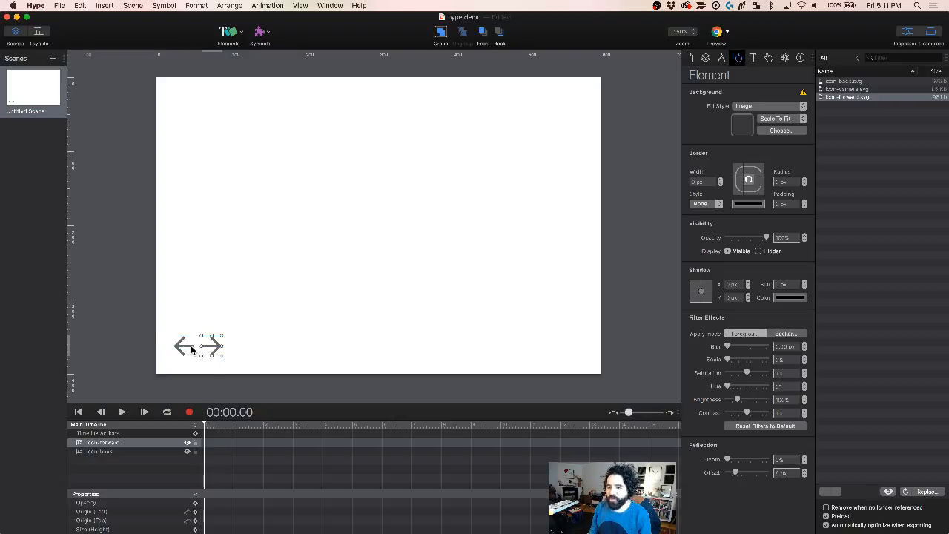
# Step: Nudge the forward arrow slightly right to widen its gap from the back arrow, view its metrics, and deselect it
pyautogui.press('Right')
pyautogui.press('Right')
pyautogui.click(220, 352)
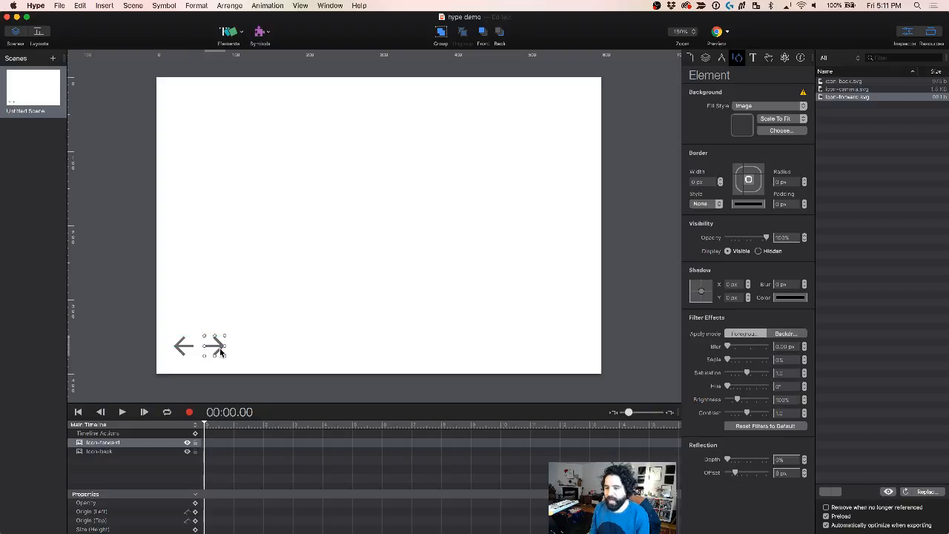
pyautogui.click(722, 59)
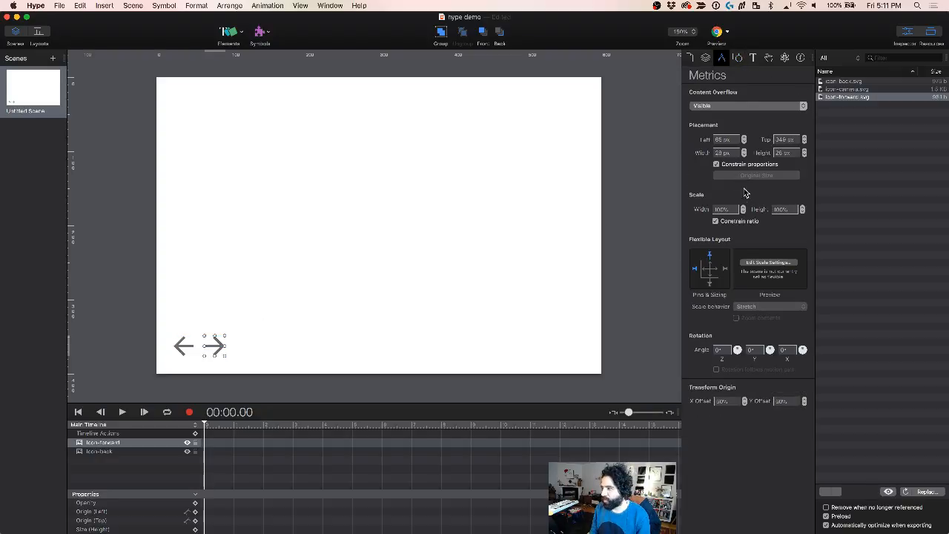
pyautogui.click(560, 174)
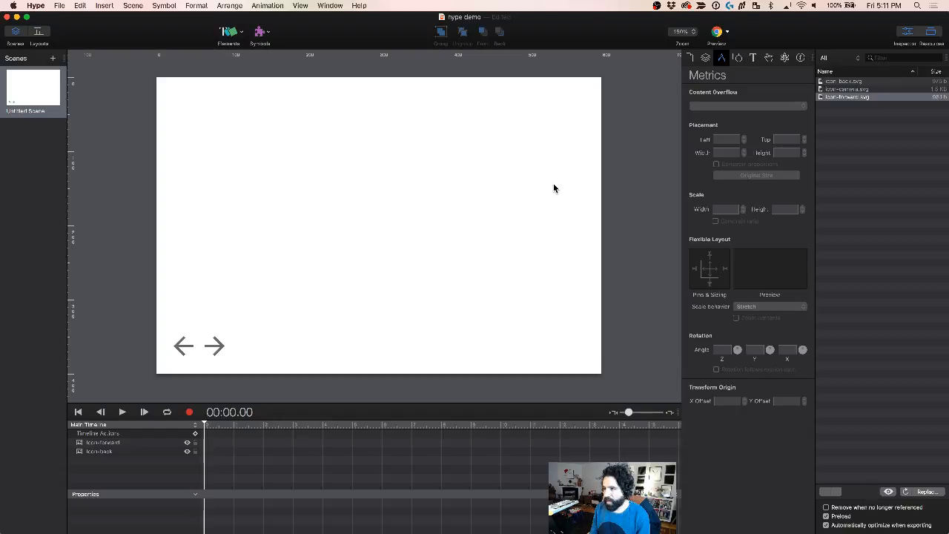
# Step: Check the demo artboard's size in Sketch and set the Hype scene to the iPad Landscape (1024 x 768) preset
pyautogui.press('super+minus')
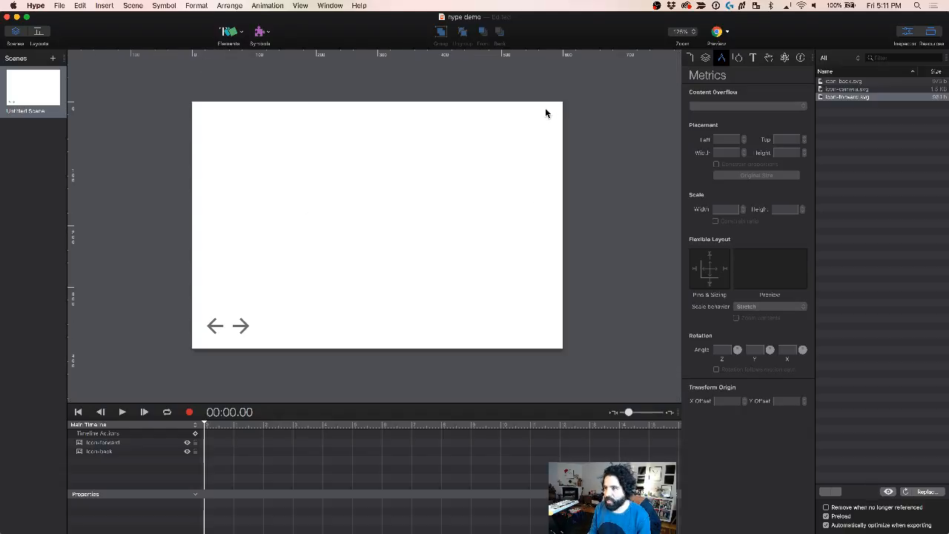
pyautogui.click(705, 62)
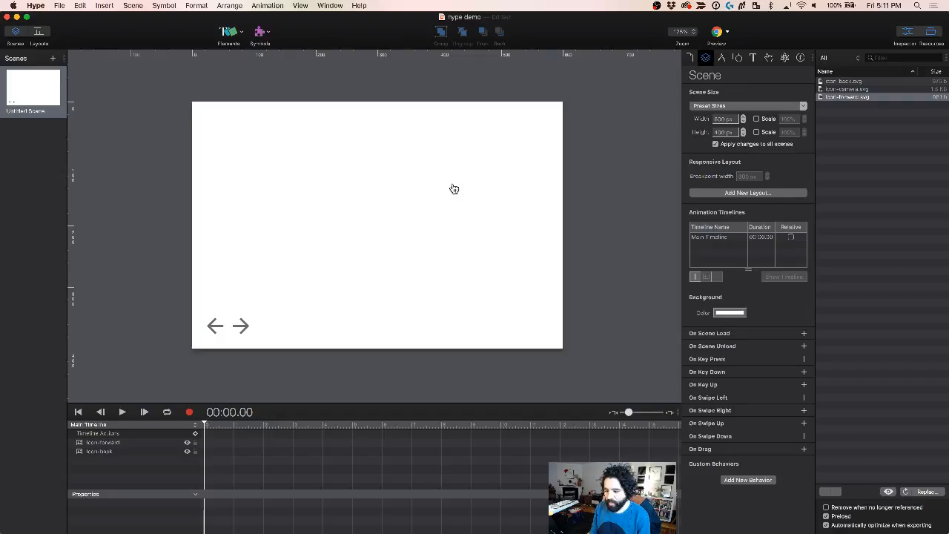
pyautogui.press('super+Tab')
pyautogui.click(219, 87)
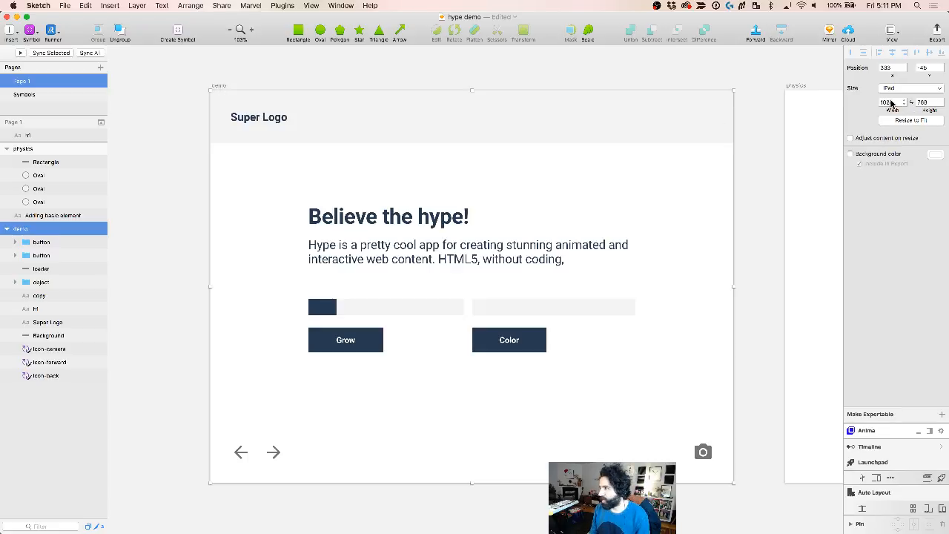
pyautogui.press('super+Tab')
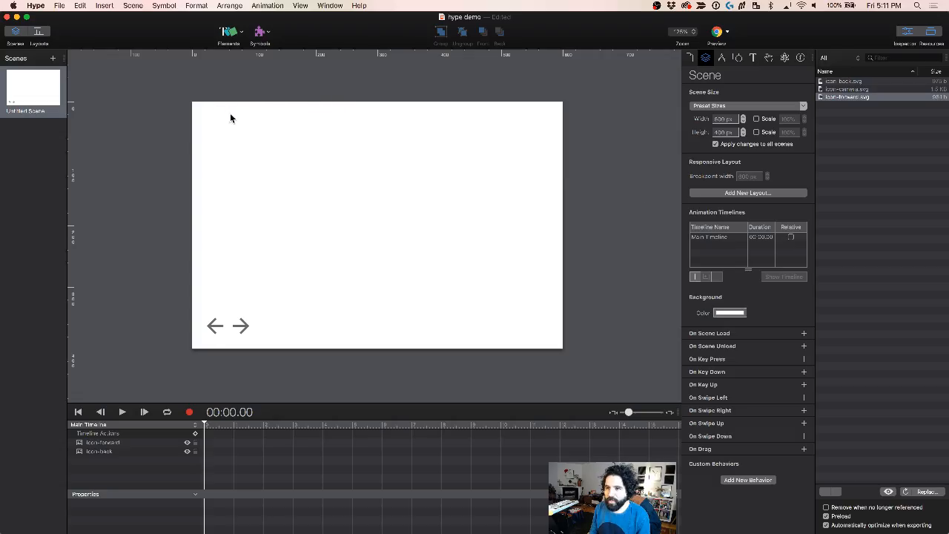
pyautogui.doubleClick(720, 119)
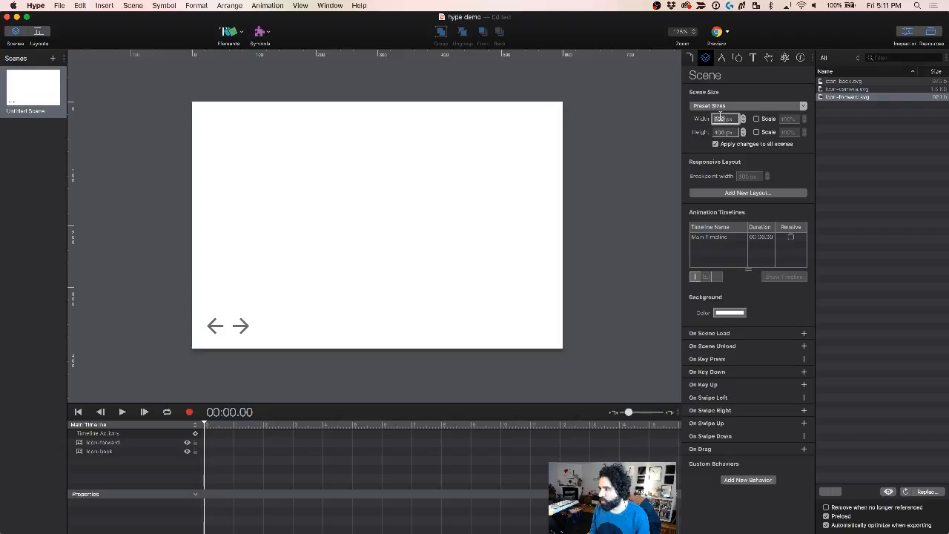
pyautogui.click(758, 107)
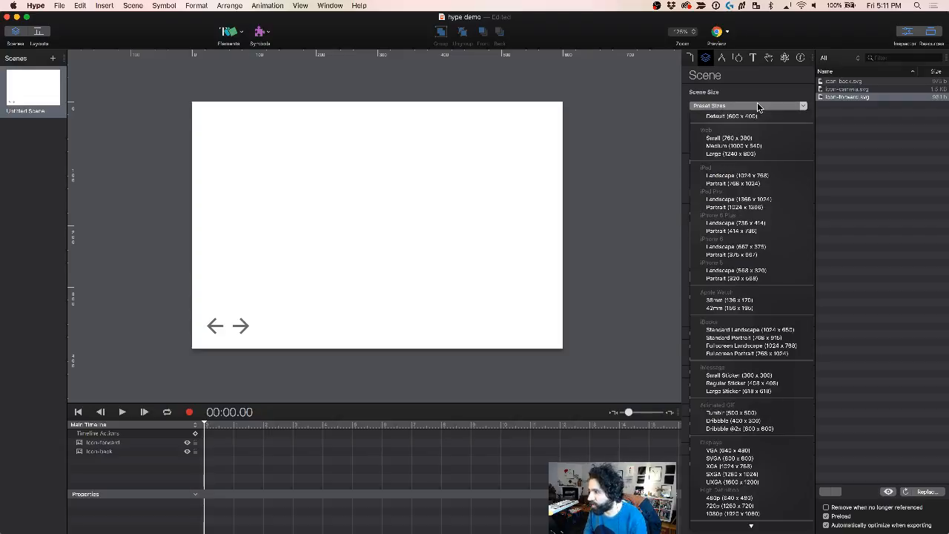
pyautogui.click(775, 176)
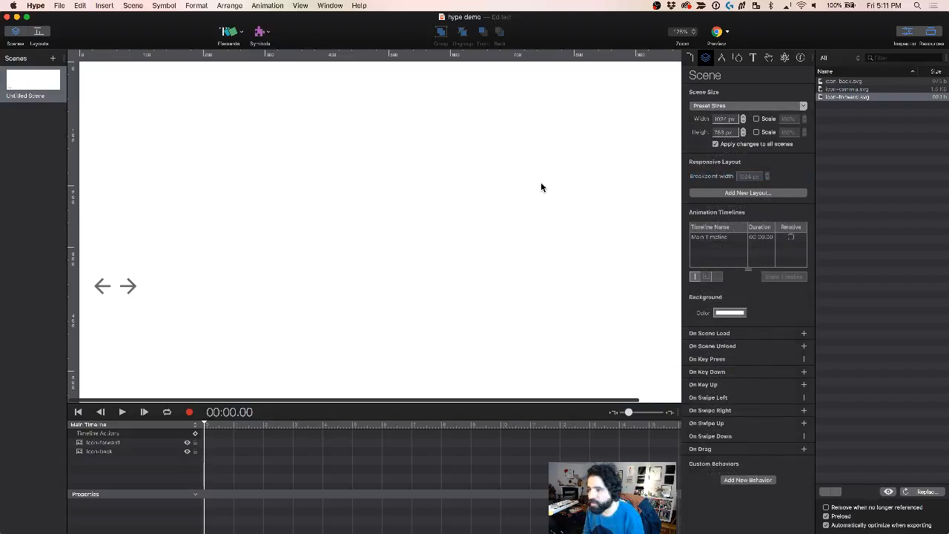
# Step: Move both arrows together down to the lower-left corner of the enlarged scene
pyautogui.press('super+minus')
pyautogui.press('super+minus')
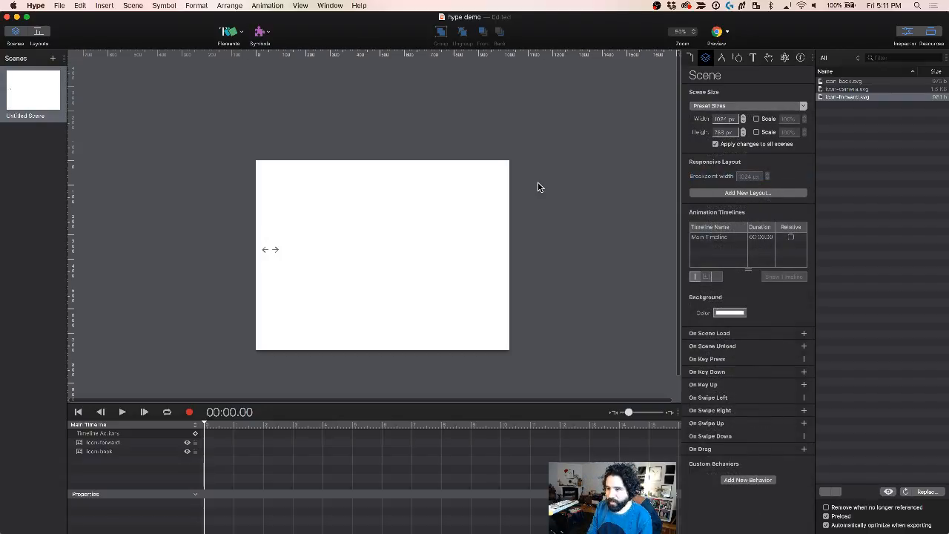
pyautogui.moveTo(245, 239); pyautogui.dragTo(278, 338)
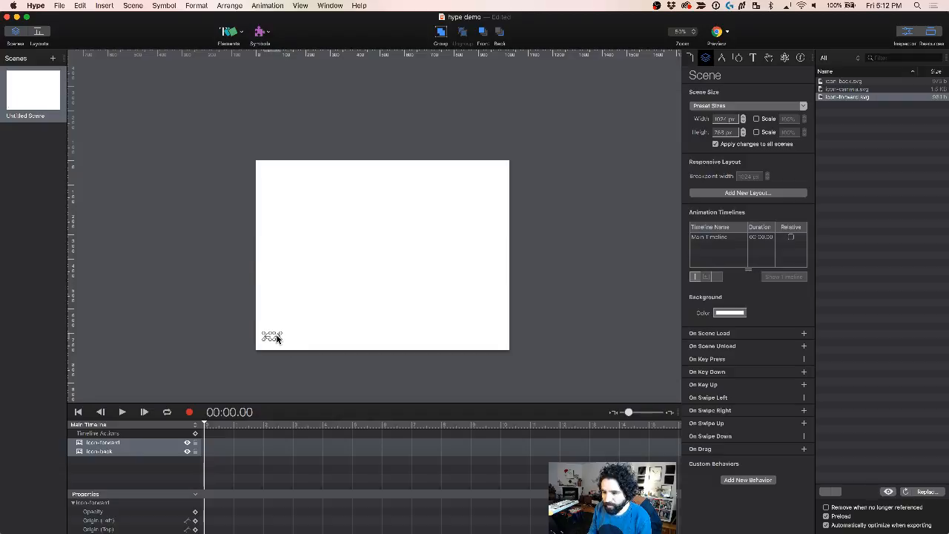
pyautogui.press('super+plus')
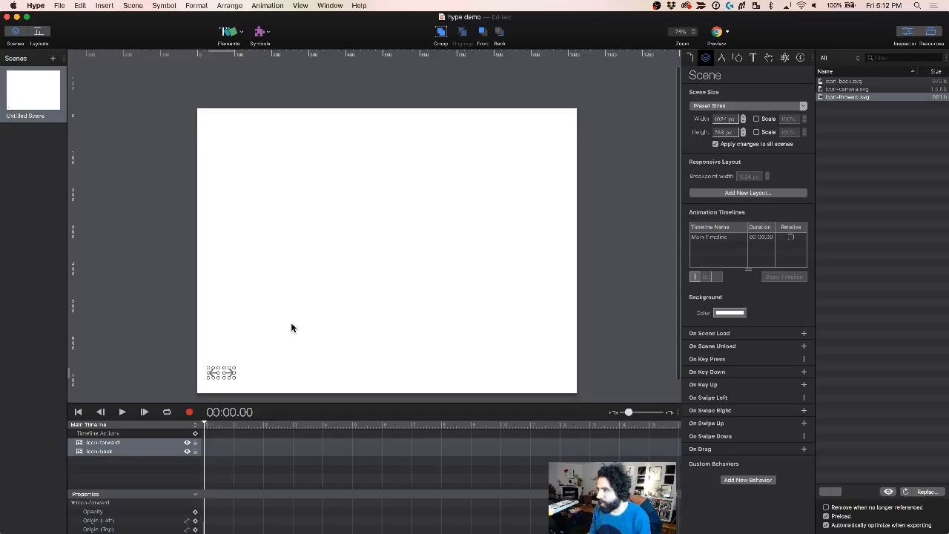
# Step: Check the forward icon's size in Sketch and set both arrows' height to 40 px in Hype with proportions constrained
pyautogui.click(736, 60)
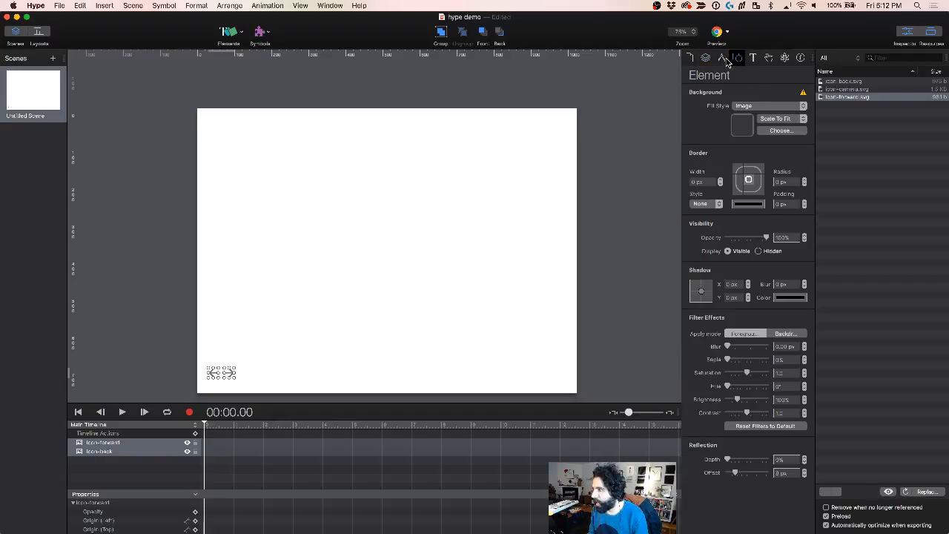
pyautogui.click(723, 59)
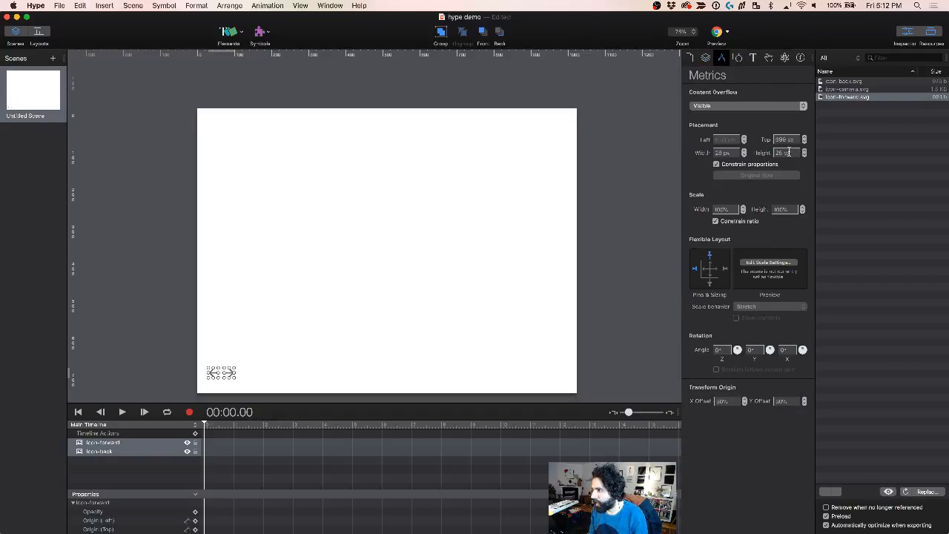
pyautogui.click(737, 59)
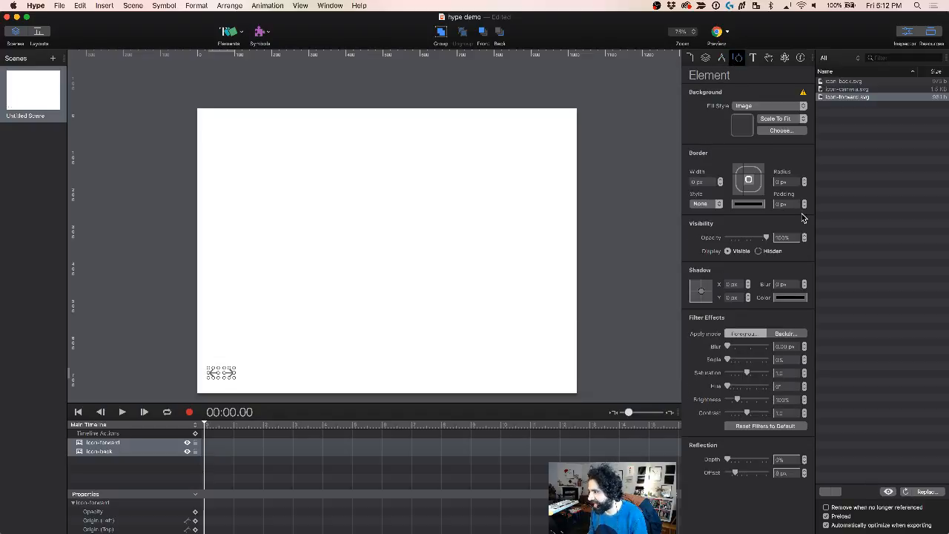
pyautogui.click(722, 59)
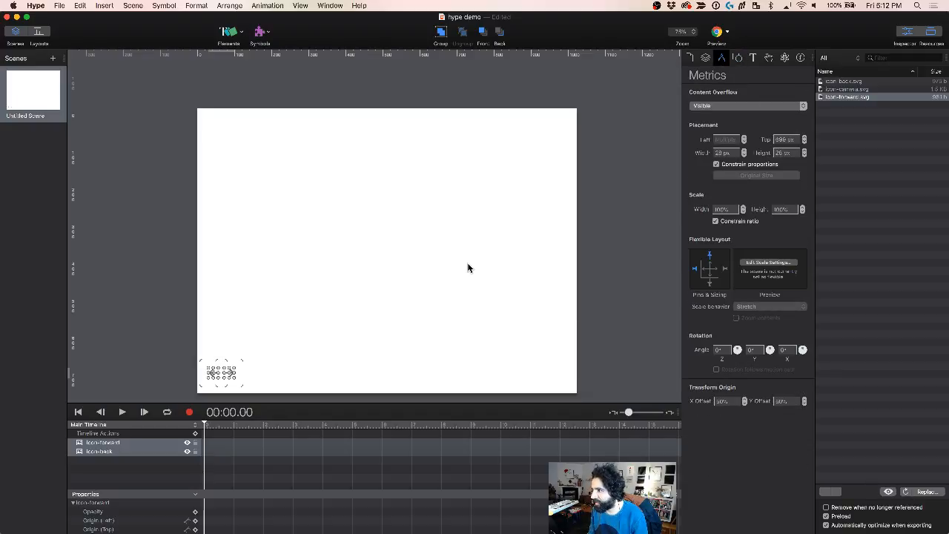
pyautogui.press('super+Tab')
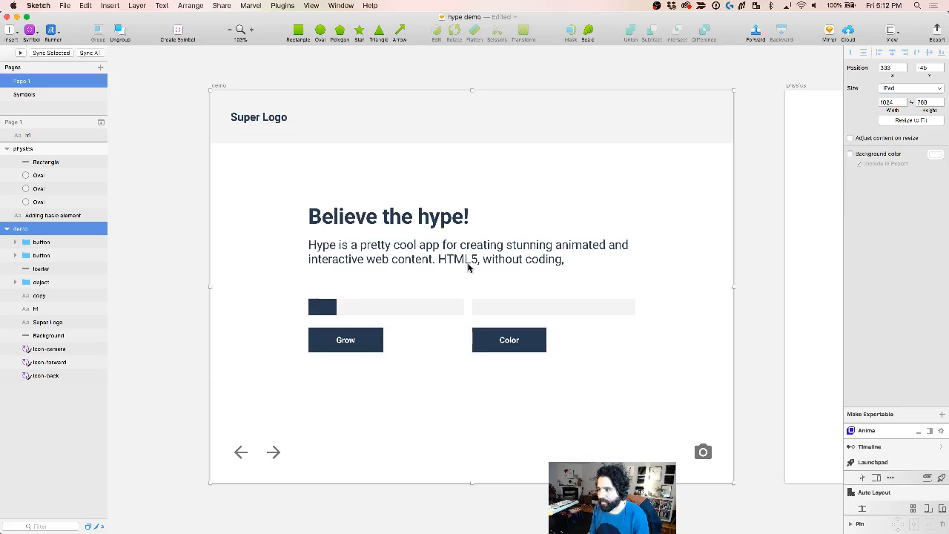
pyautogui.click(273, 451)
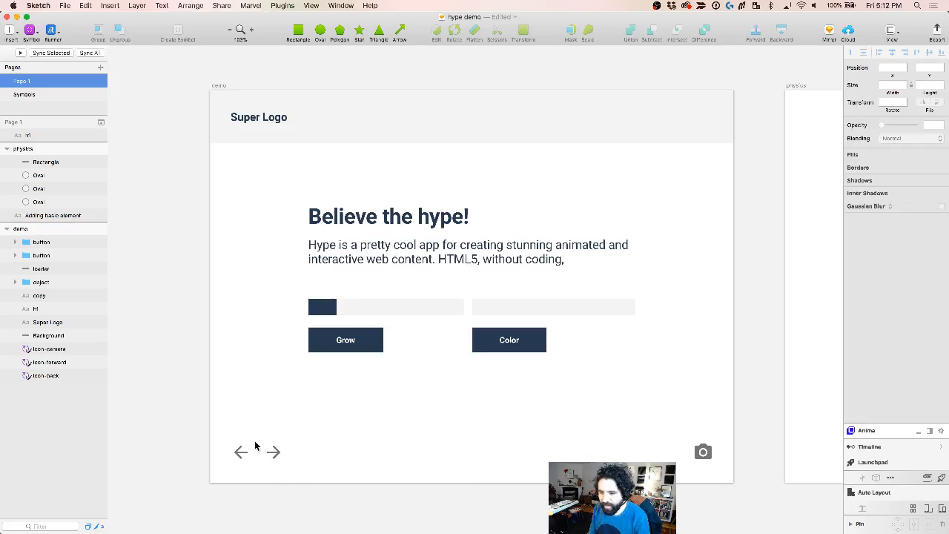
pyautogui.click(274, 452)
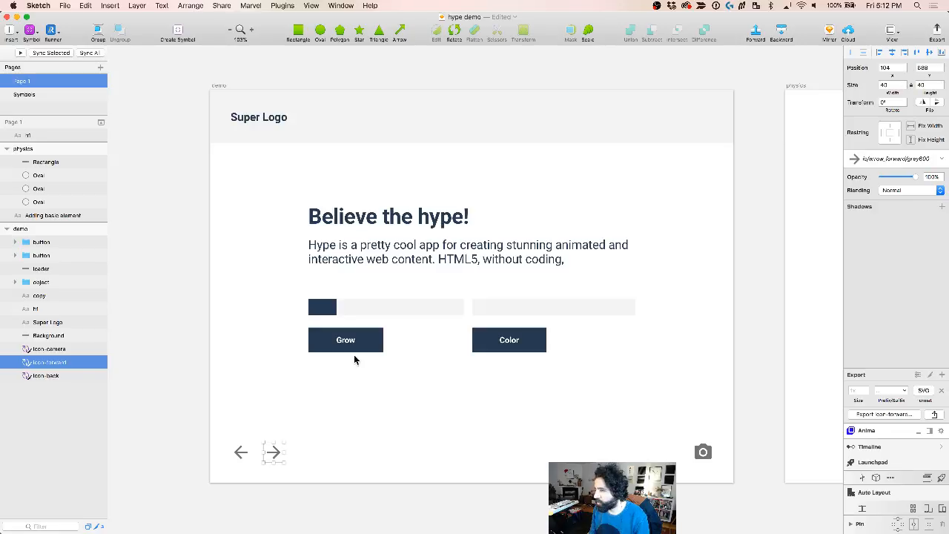
pyautogui.press('super+Tab')
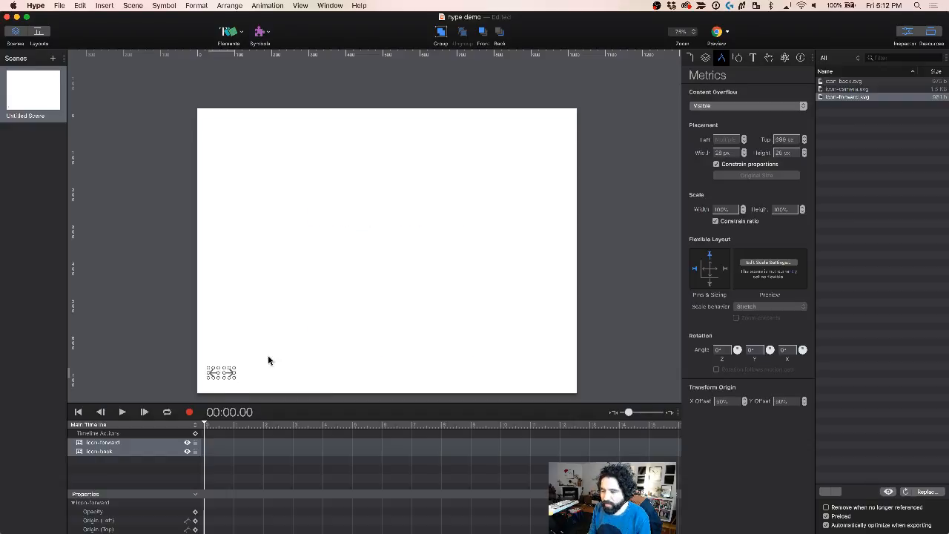
pyautogui.click(784, 153)
pyautogui.write('40')
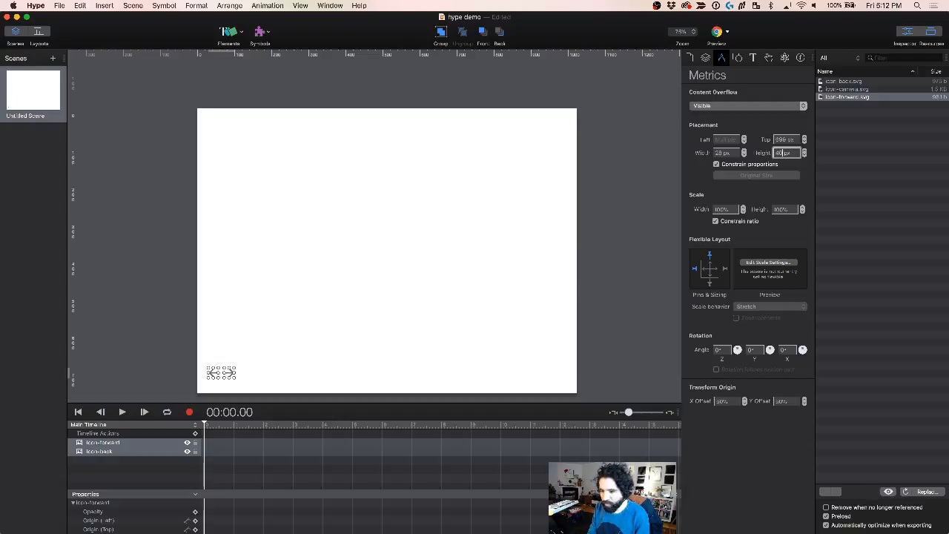
pyautogui.press('Return')
# Step: Move the enlarged forward arrow right to restore a gap beside the back arrow, keeping both at the same height
pyautogui.click(215, 280)
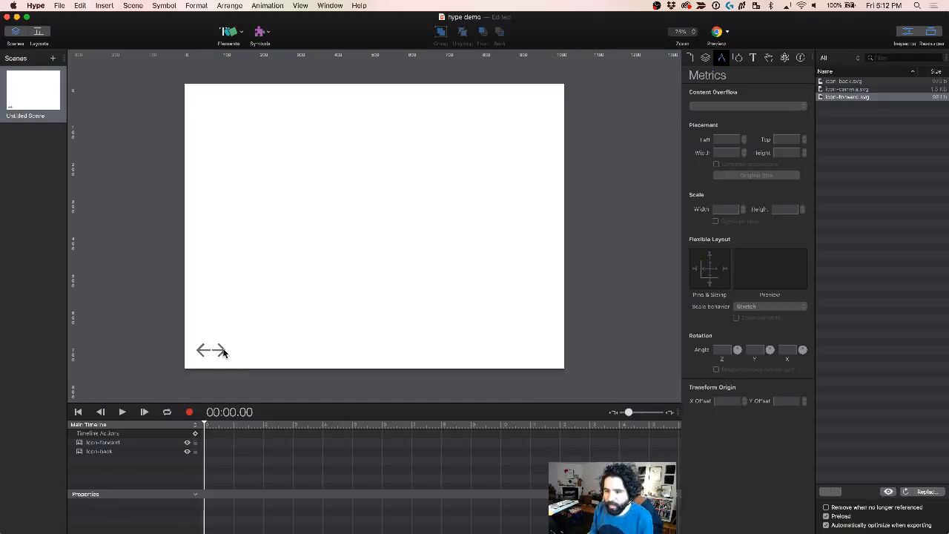
pyautogui.moveTo(218, 351); pyautogui.dragTo(225, 353)
pyautogui.click(416, 295)
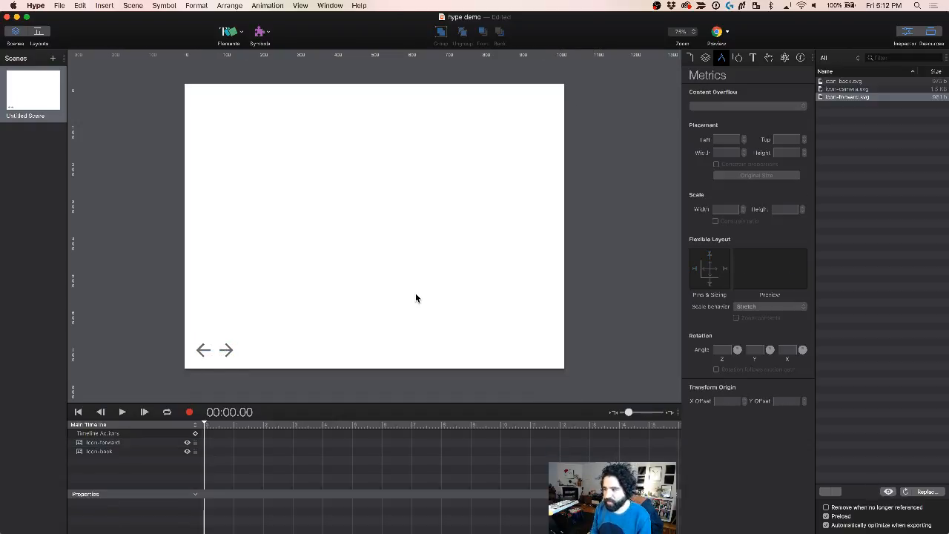
# Step: Place icon-camera.svg near the scene's lower-right corner and enlarge it by raising its height
pyautogui.moveTo(861, 89); pyautogui.dragTo(550, 350)
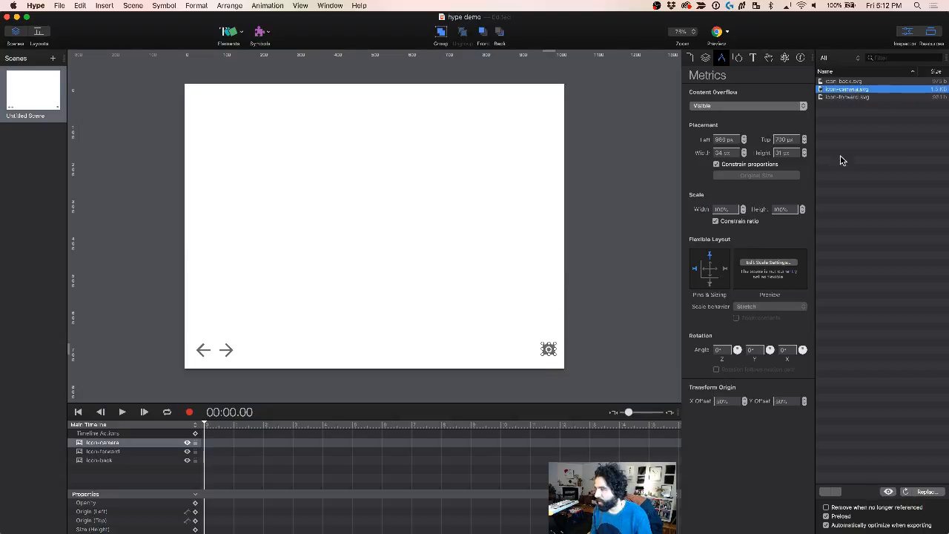
pyautogui.click(787, 152)
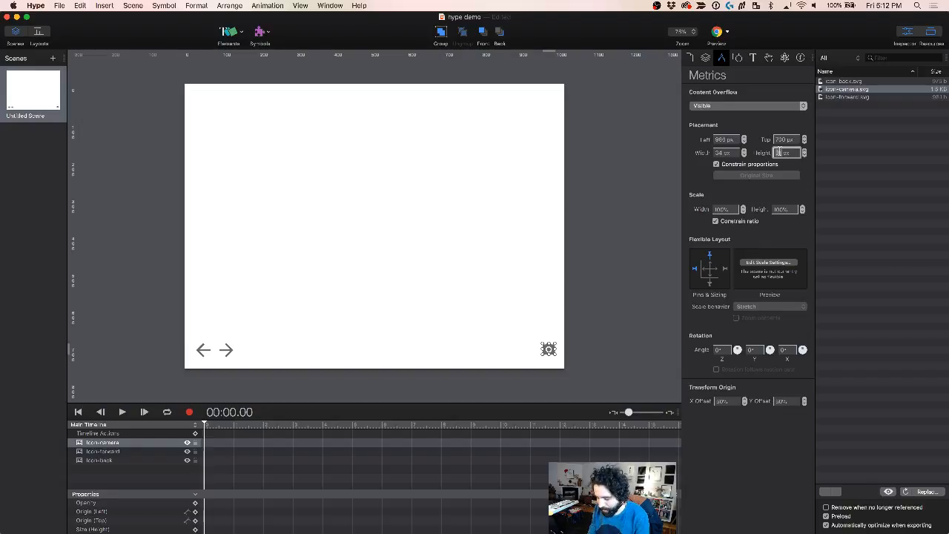
pyautogui.press('Return')
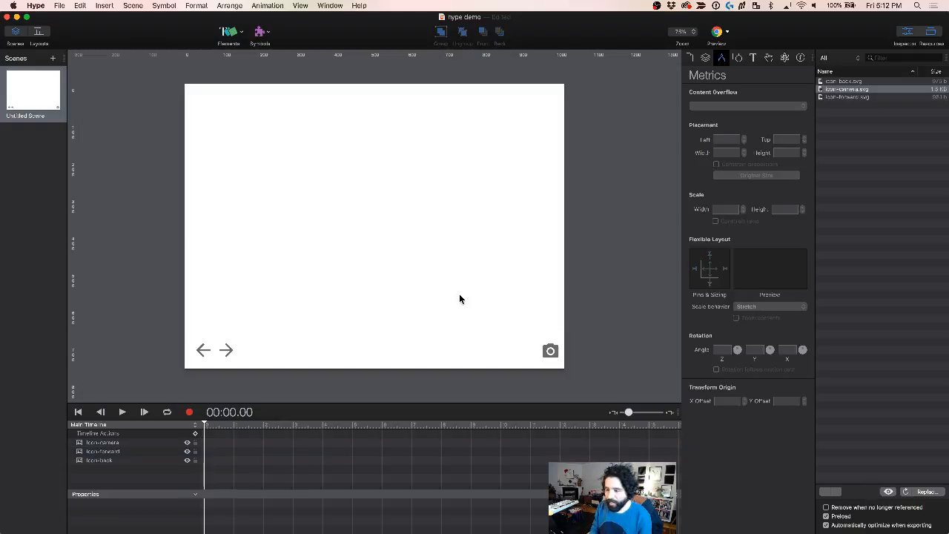
# Step: Switch to Sketch and create export slices for the back, forward and camera icons together
pyautogui.press('super+Tab')
pyautogui.keyDown('shift'); pyautogui.click(240, 451); pyautogui.keyUp('shift')
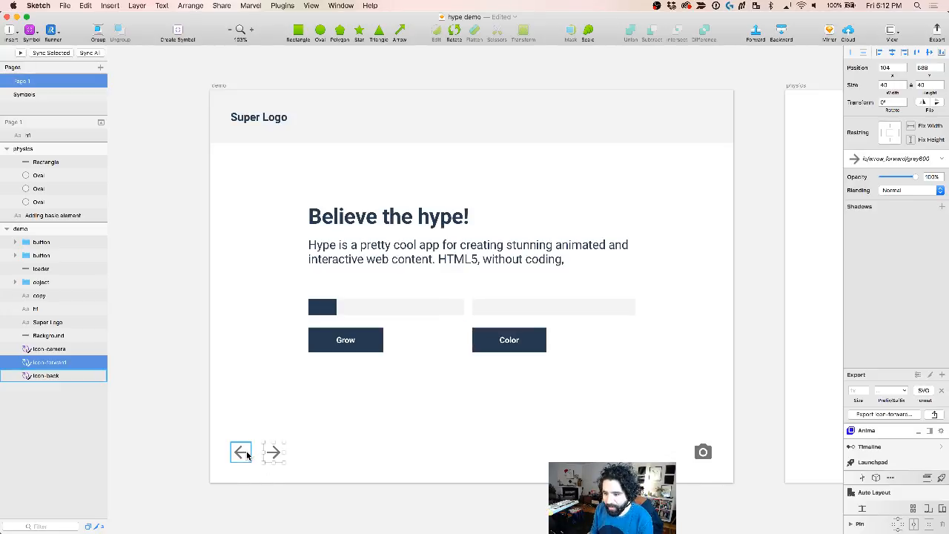
pyautogui.keyDown('shift'); pyautogui.click(705, 453); pyautogui.keyUp('shift')
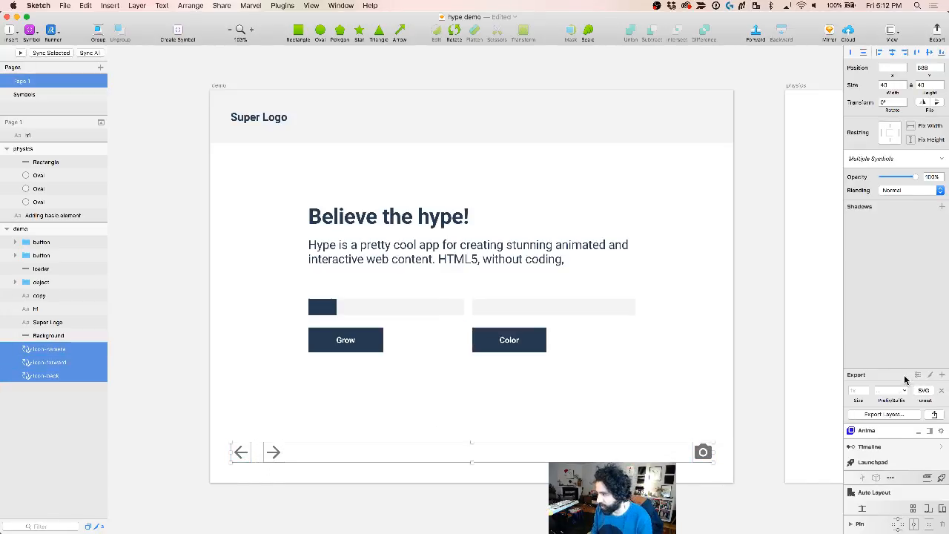
pyautogui.click(932, 375)
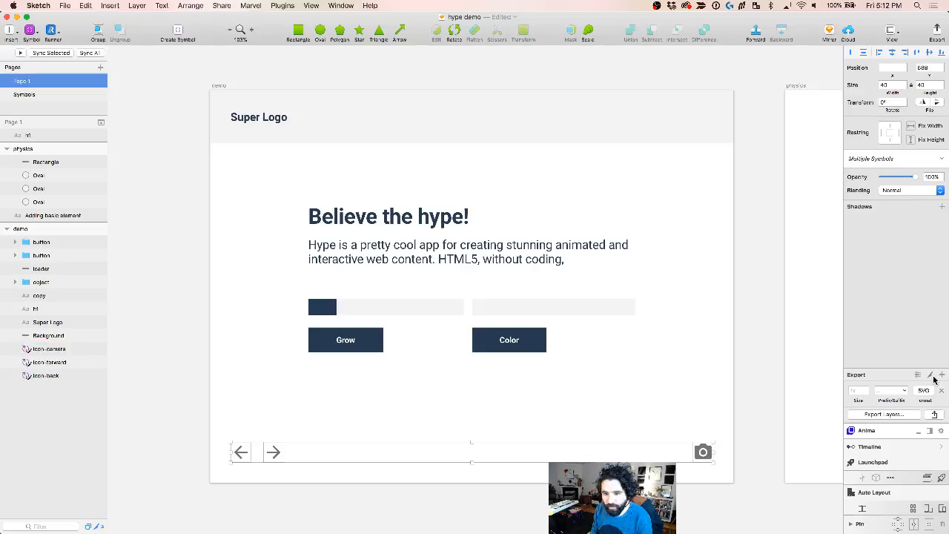
# Step: Set the size of the icon-camera, icon-forward and icon-back slices to 40 wide by 40 high
pyautogui.click(52, 270)
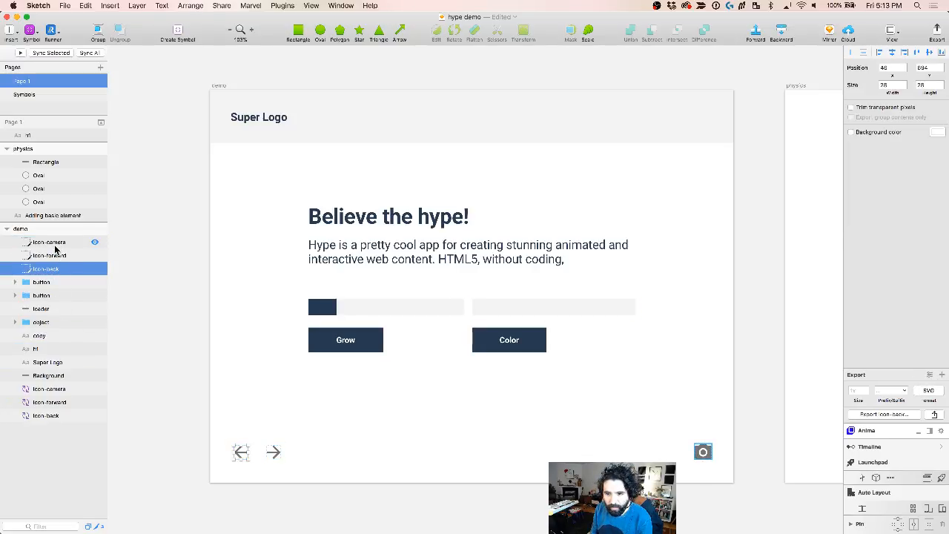
pyautogui.keyDown('shift'); pyautogui.click(70, 242); pyautogui.keyUp('shift')
pyautogui.click(891, 86)
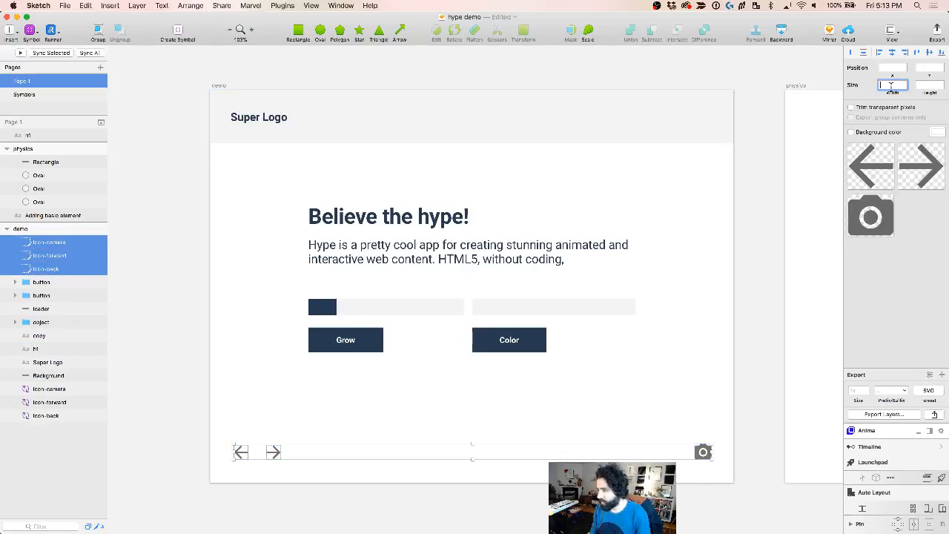
pyautogui.write('40')
pyautogui.press('Tab')
pyautogui.write('40')
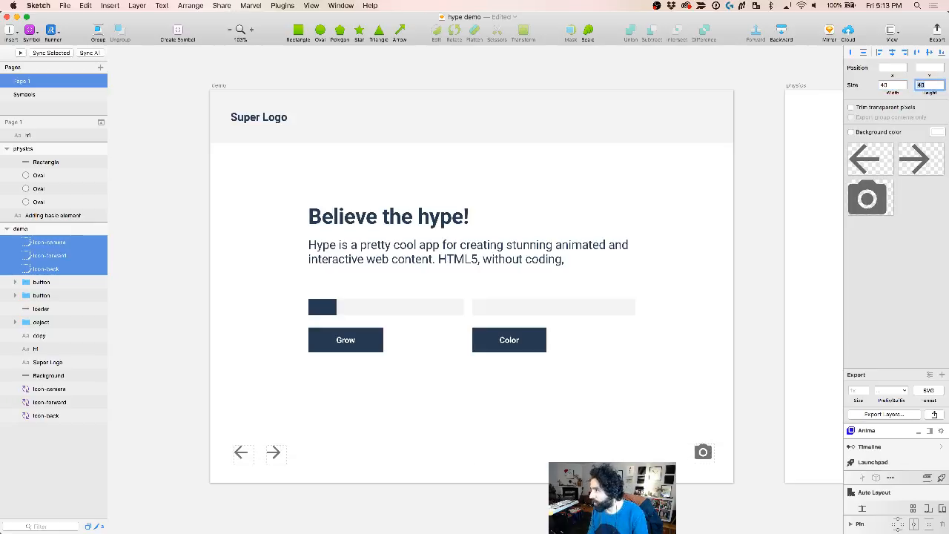
pyautogui.press('Return')
# Step: Raise the height of the three selected icon slices to 42
pyautogui.scroll(5, 211, 485)
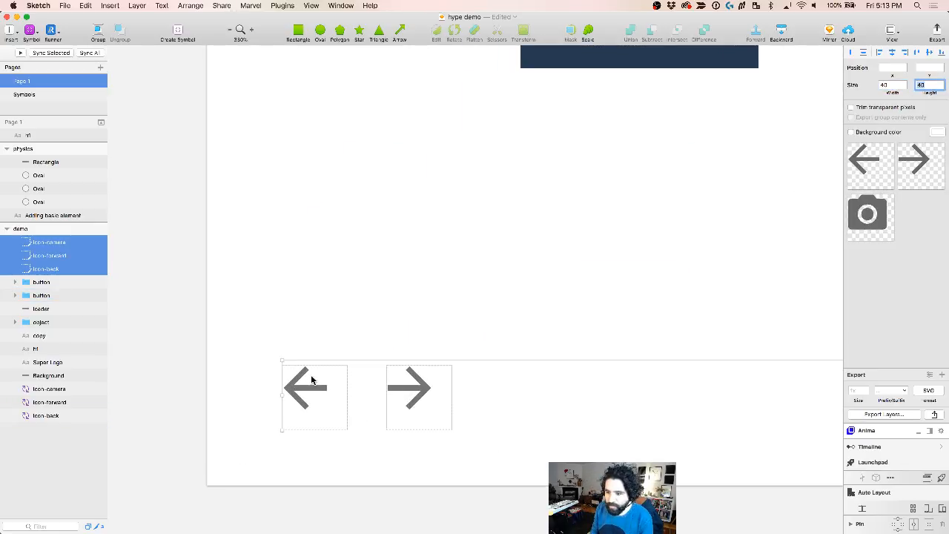
pyautogui.press('Up')
pyautogui.press('Up')
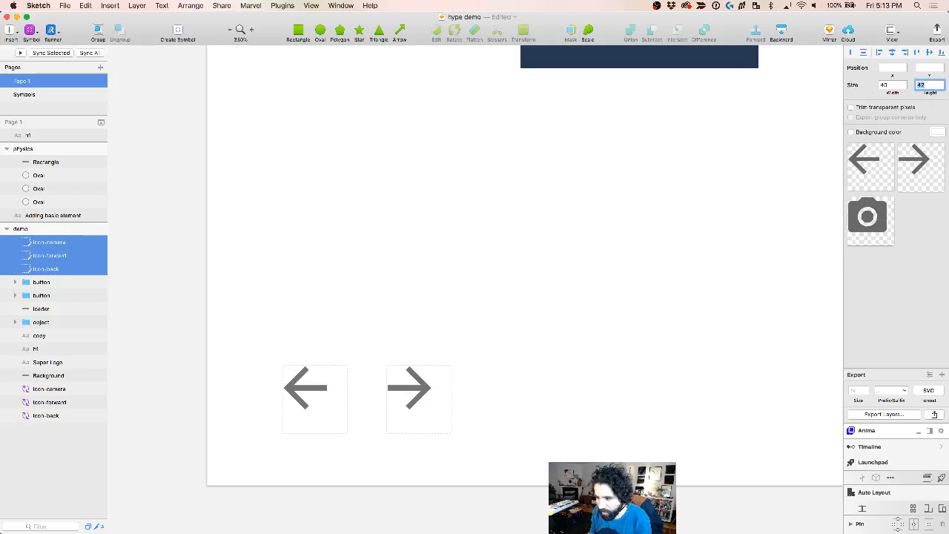
# Step: Centre the back arrow icon and its export slice on each other, both horizontally and vertically
pyautogui.click(74, 271)
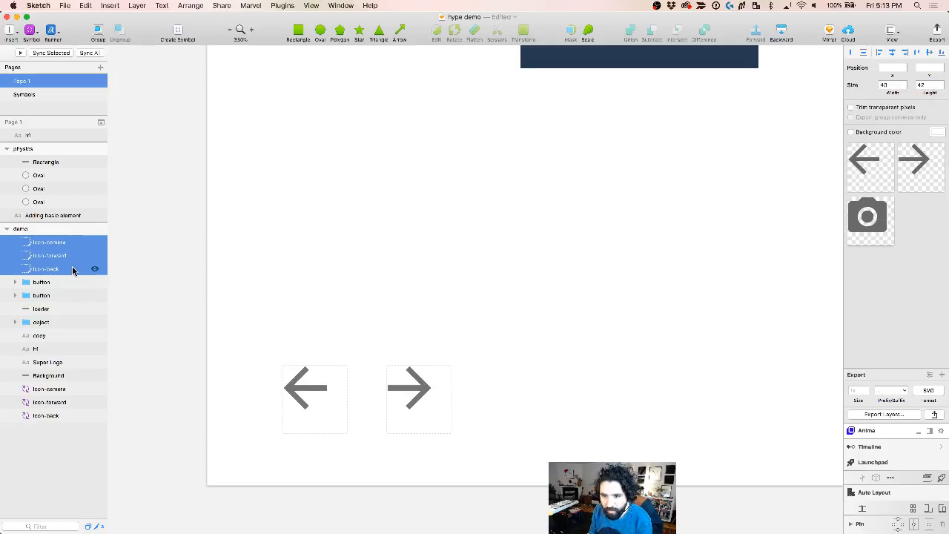
pyautogui.click(324, 438)
pyautogui.moveTo(254, 346); pyautogui.dragTo(311, 391)
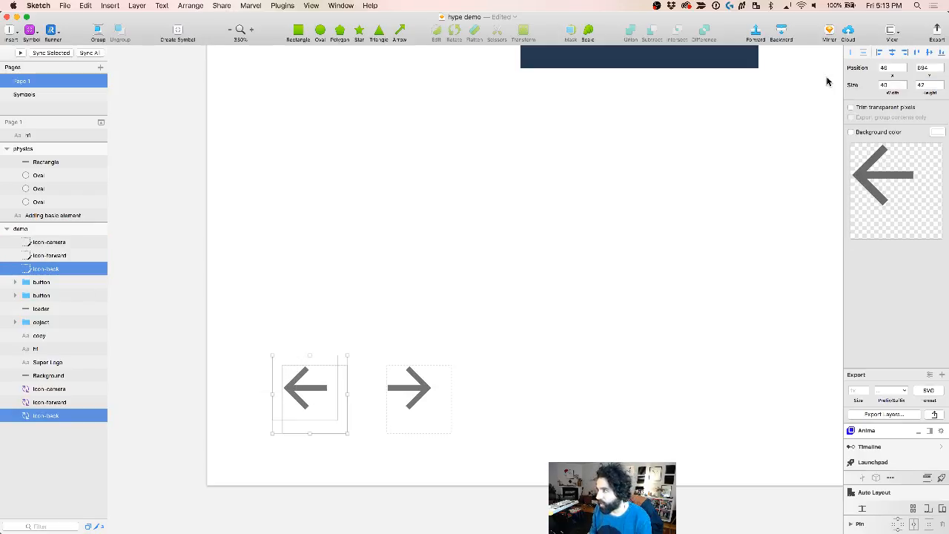
pyautogui.click(910, 55)
pyautogui.click(932, 53)
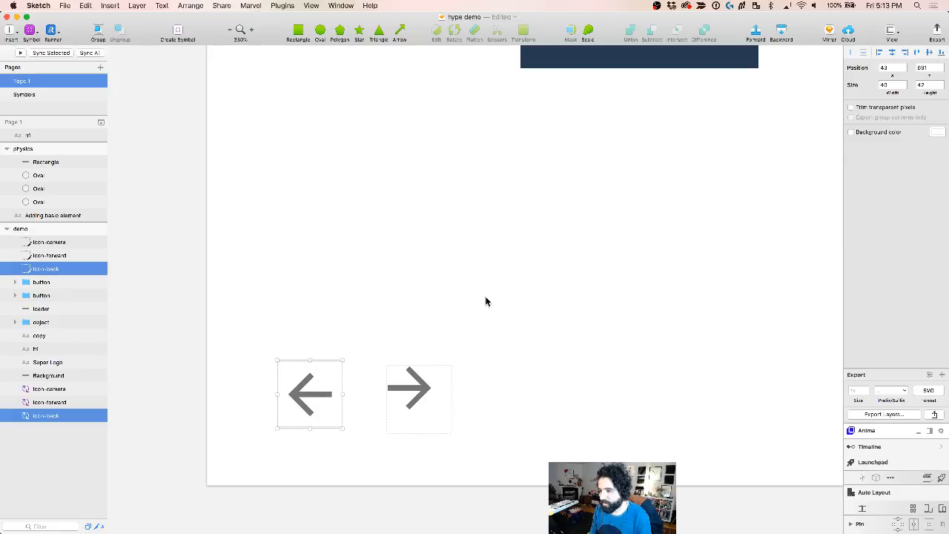
# Step: Centre the forward arrow icon and its export slice on each other, both horizontally and vertically
pyautogui.moveTo(417, 292); pyautogui.dragTo(539, 401)
pyautogui.click(895, 54)
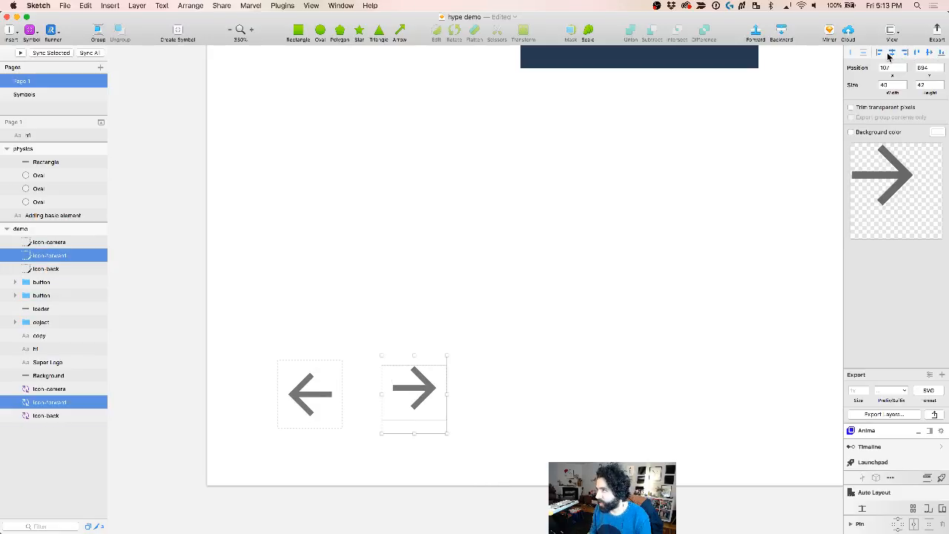
pyautogui.click(921, 55)
pyautogui.click(475, 329)
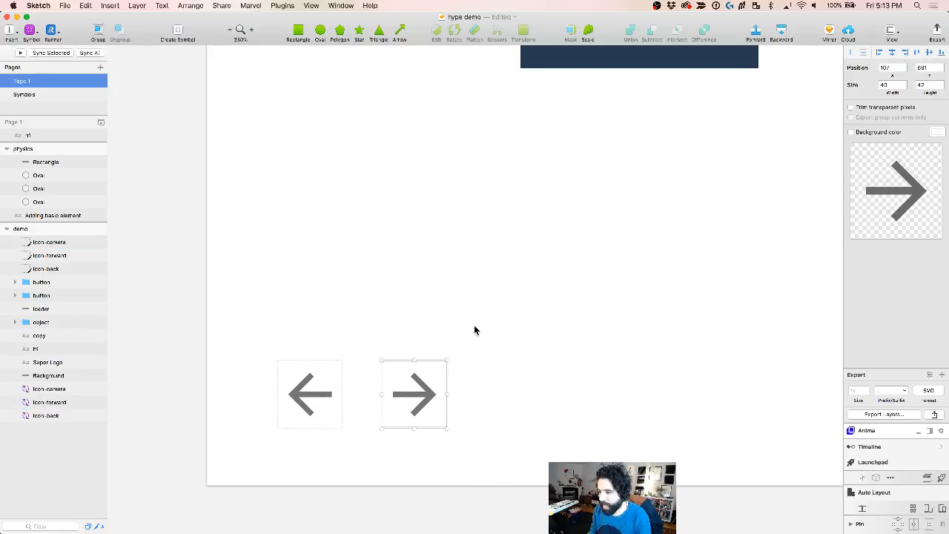
# Step: Set the height of the icon-forward and icon-back slices to 40
pyautogui.click(418, 378)
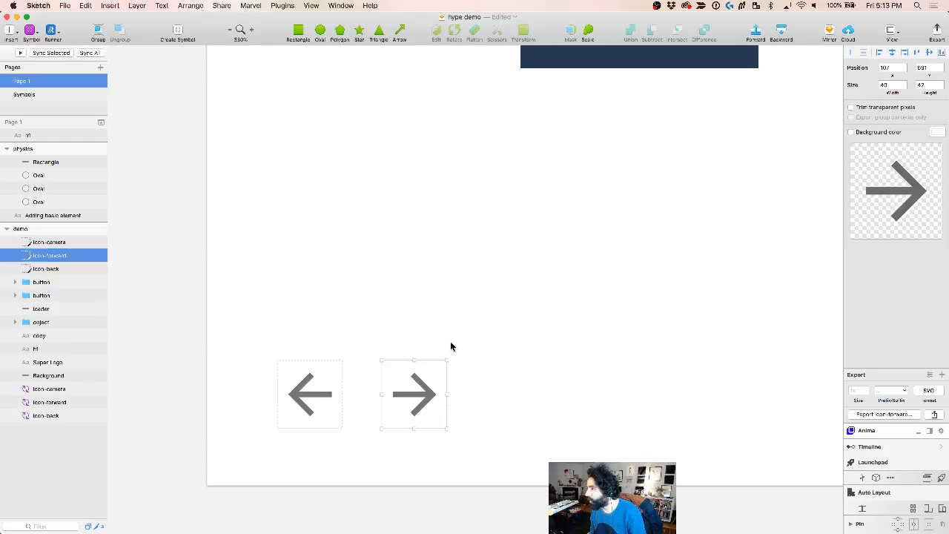
pyautogui.click(931, 85)
pyautogui.click(308, 399)
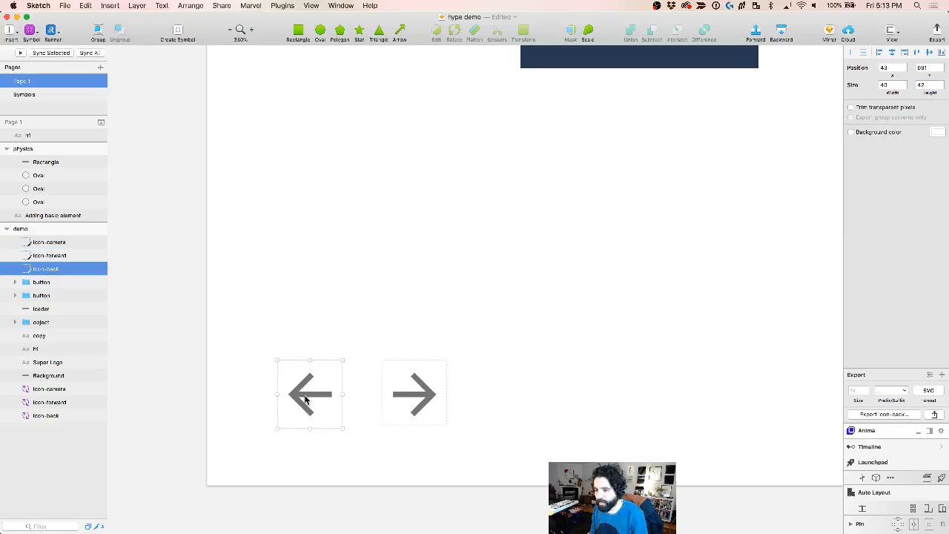
pyautogui.write('40')
pyautogui.press('Return')
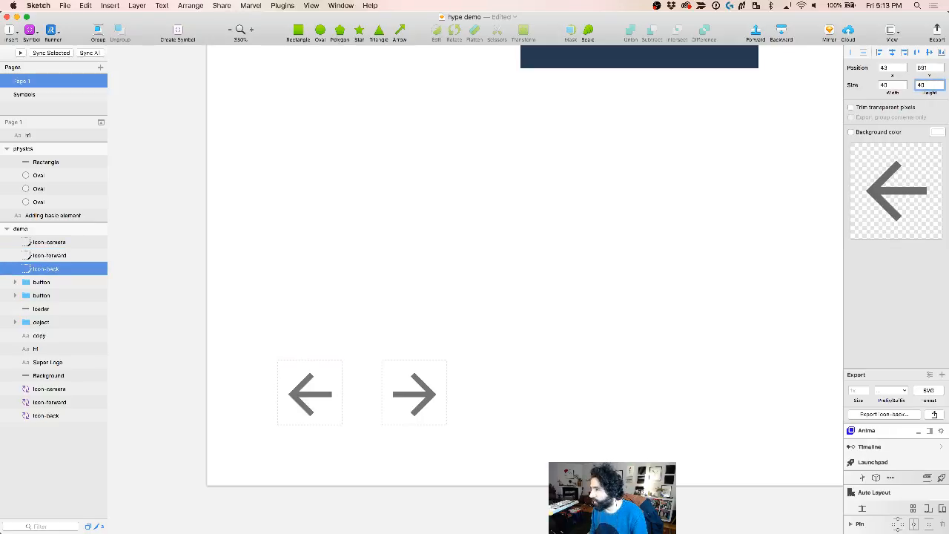
# Step: Centre the camera icon and its export slice on each other in both directions and set the slice's height to 40
pyautogui.scroll(-1, 395, 364)
pyautogui.scroll(-3, 396, 363)
pyautogui.scroll(-2, 313, 343)
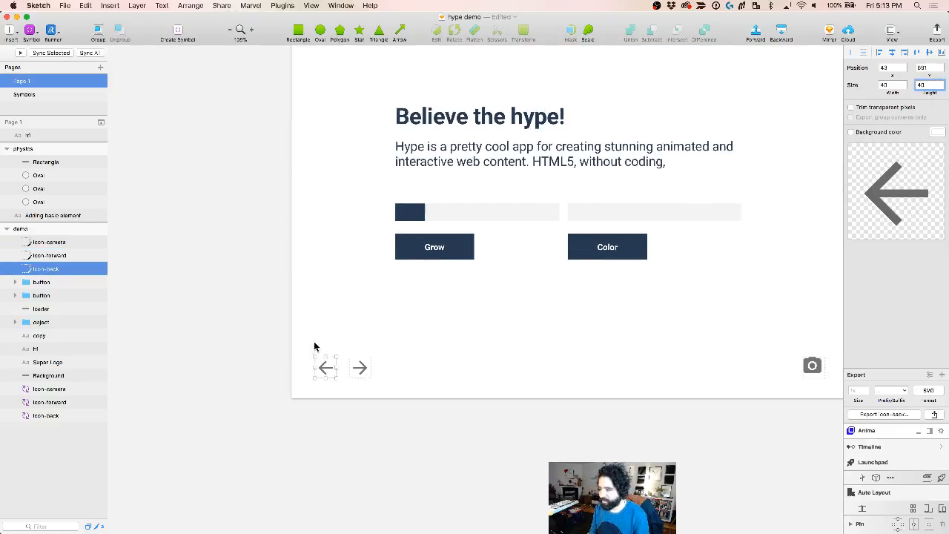
pyautogui.hscroll(5, 613, 337)
pyautogui.scroll(2, 672, 343)
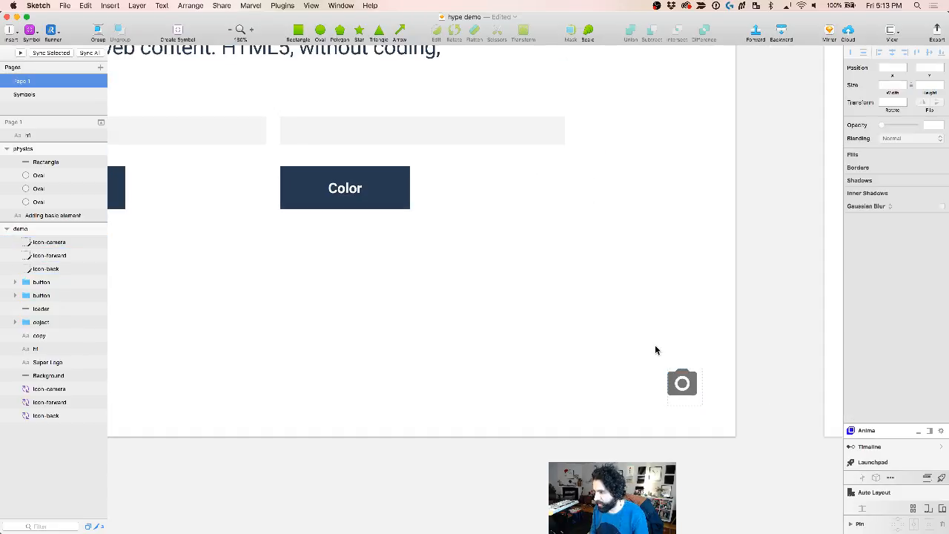
pyautogui.moveTo(656, 349); pyautogui.dragTo(714, 414)
pyautogui.click(893, 53)
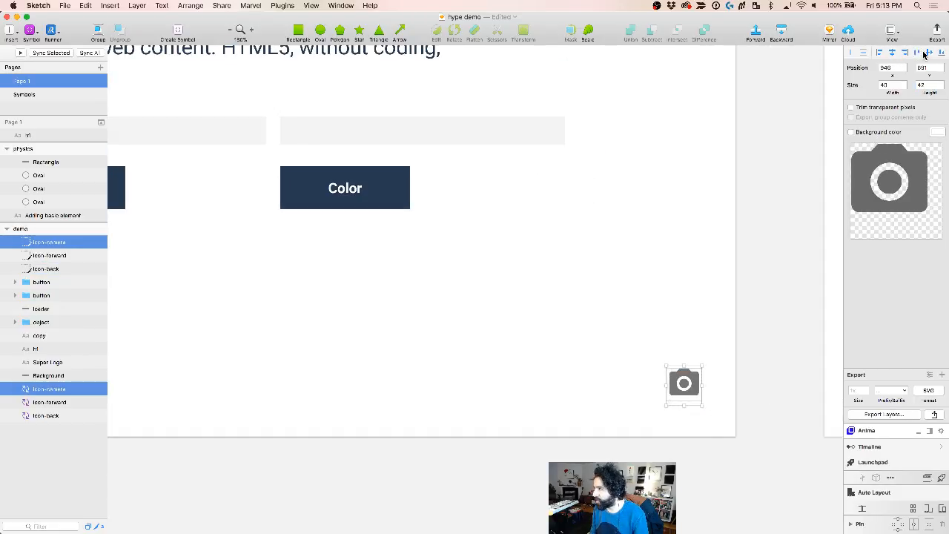
pyautogui.click(927, 54)
pyautogui.click(675, 279)
pyautogui.click(683, 384)
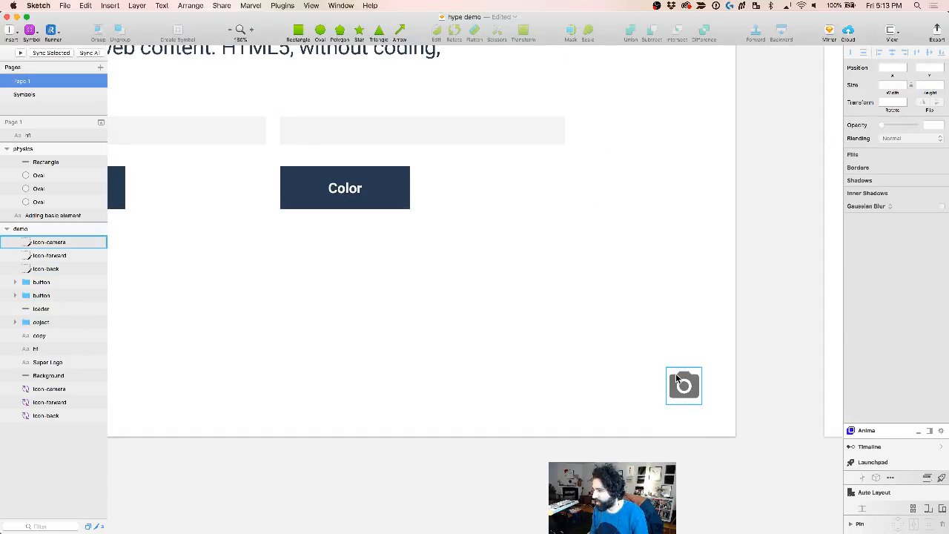
pyautogui.click(931, 85)
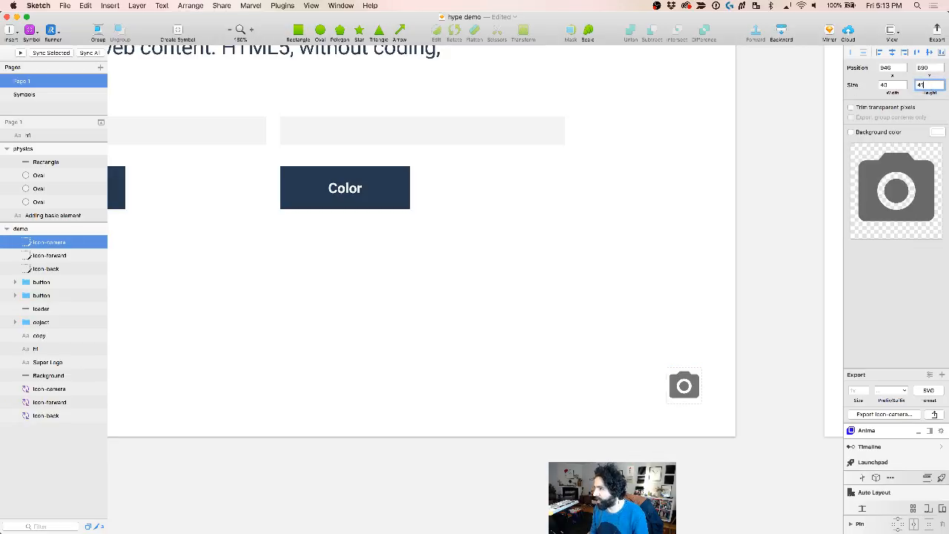
# Step: Align the back, forward and camera icons and their export slices along one common vertical middle on the demo artboard
pyautogui.scroll(-5, 627, 309)
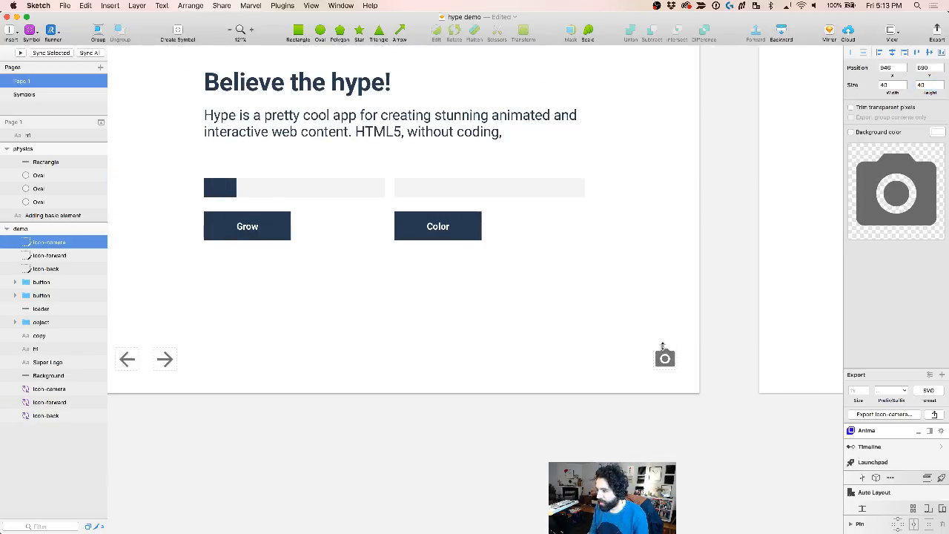
pyautogui.hscroll(-5, 436, 371)
pyautogui.keyDown('shift'); pyautogui.click(265, 370); pyautogui.keyUp('shift')
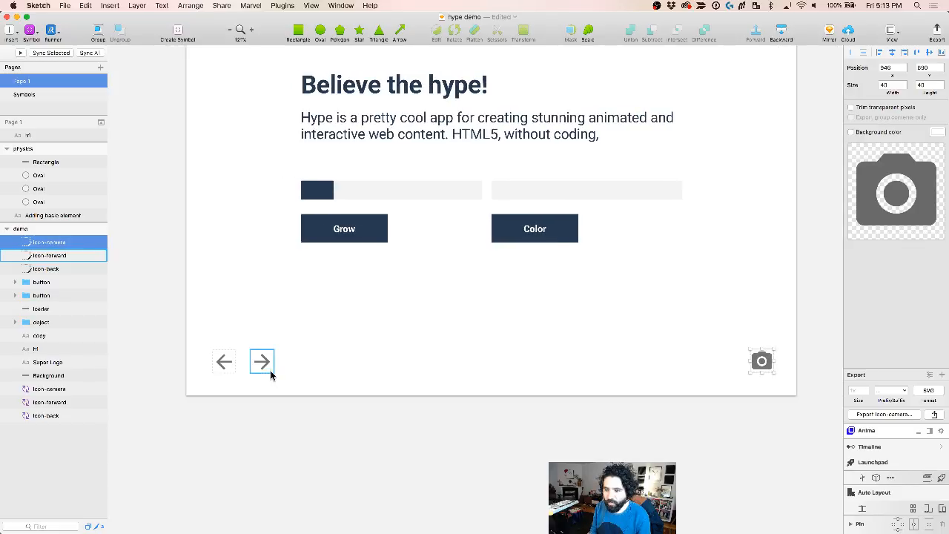
pyautogui.keyDown('shift'); pyautogui.click(227, 362); pyautogui.keyUp('shift')
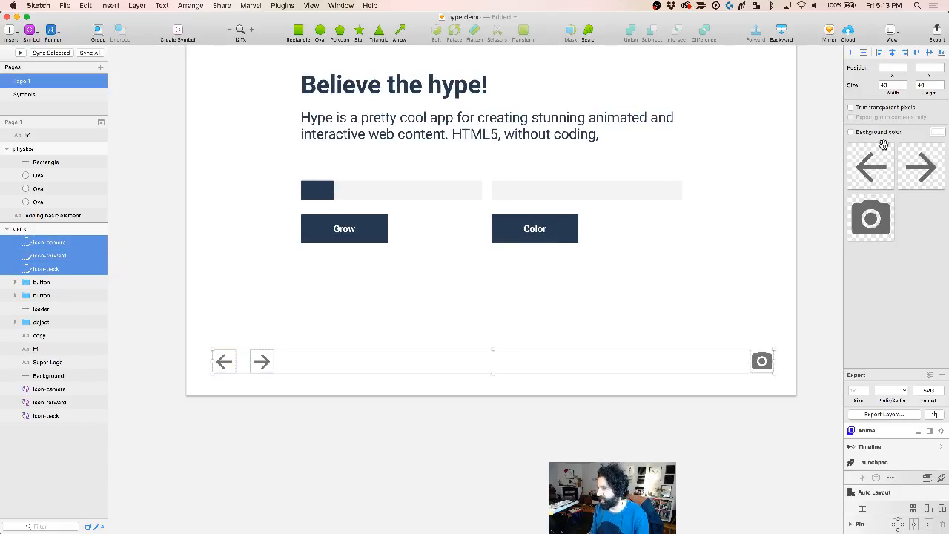
pyautogui.click(299, 305)
pyautogui.moveTo(169, 327); pyautogui.dragTo(768, 397)
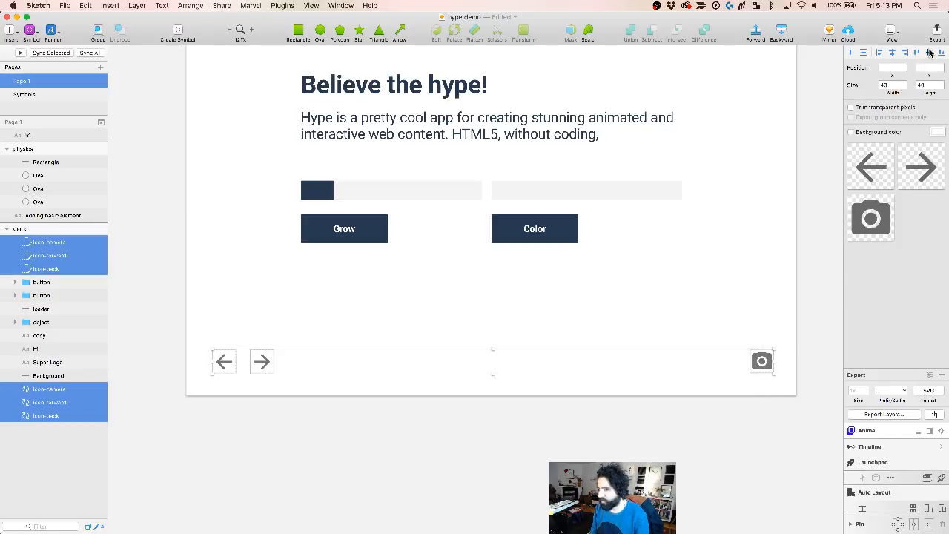
pyautogui.click(401, 304)
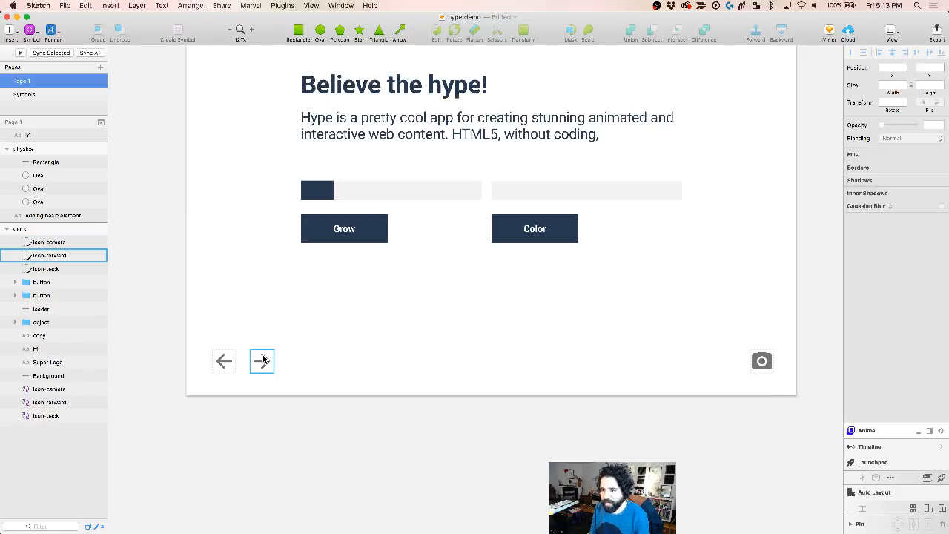
# Step: Export the icon-back, icon-forward and icon-camera slices together as SVG into the Hype Demo folder
pyautogui.click(262, 361)
pyautogui.keyDown('shift'); pyautogui.click(235, 359); pyautogui.keyUp('shift')
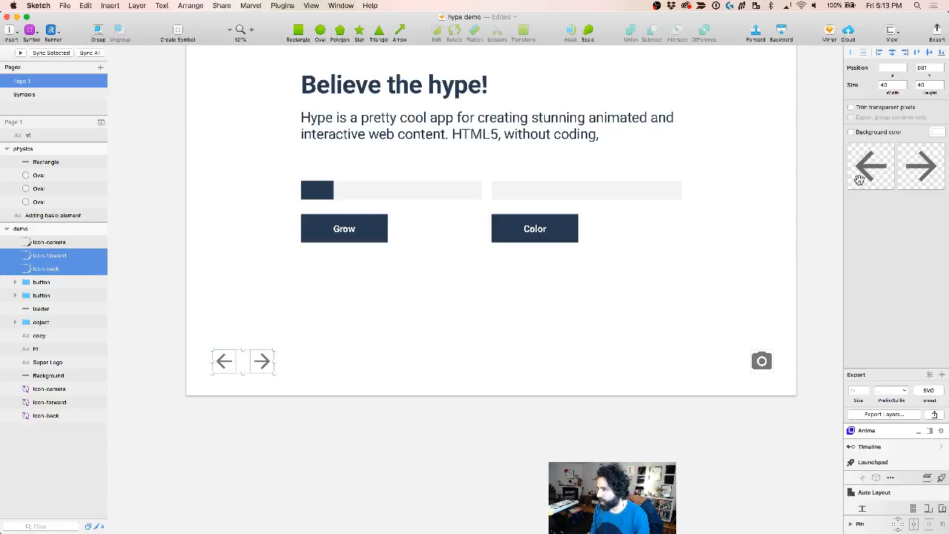
pyautogui.keyDown('shift'); pyautogui.click(760, 367); pyautogui.keyUp('shift')
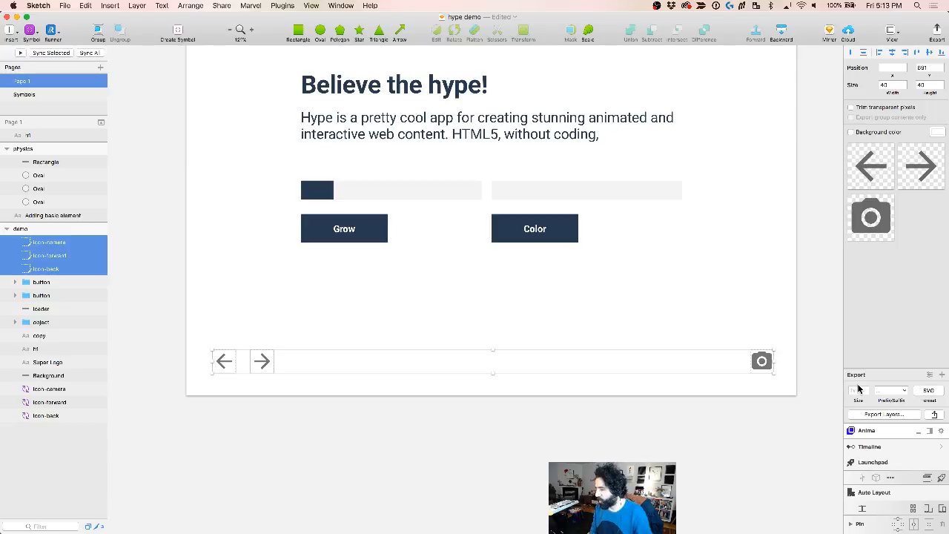
pyautogui.click(884, 415)
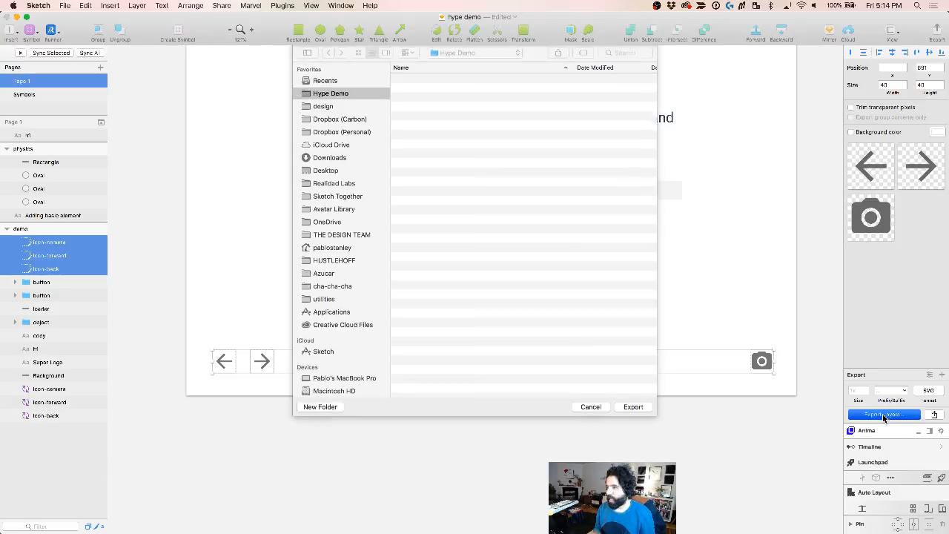
pyautogui.click(628, 410)
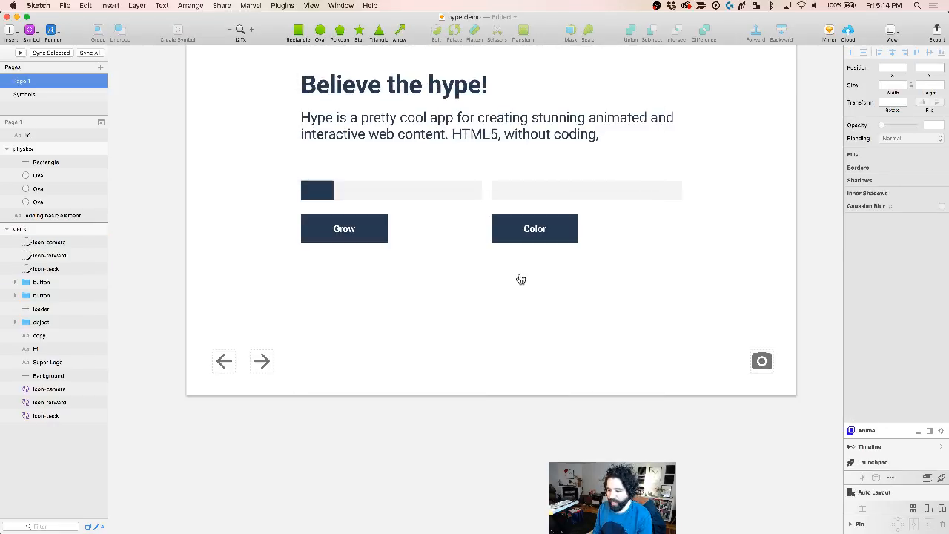
# Step: Switch to Hype, update icon-camera.svg, icon-forward.svg and icon-back.svg to the versions on disk, and check the back arrow's size
pyautogui.press('super+Tab')
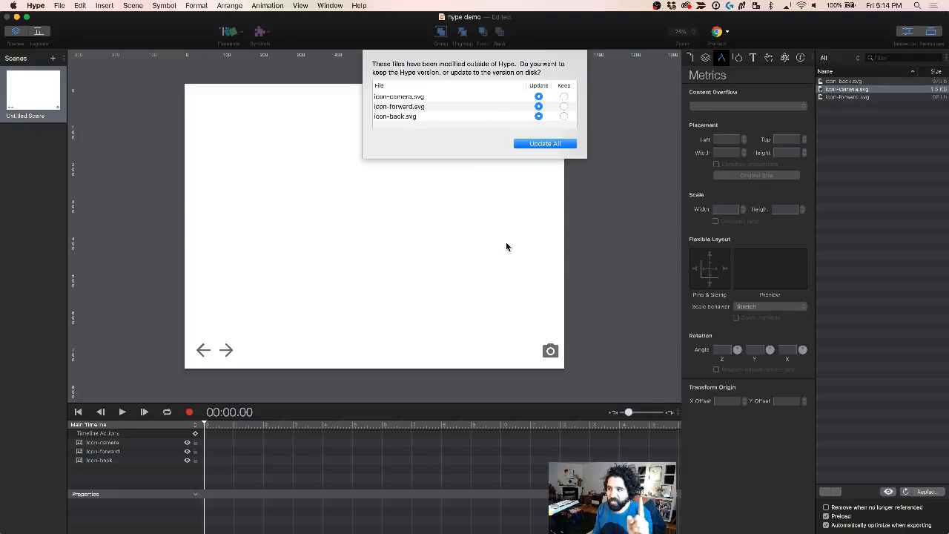
pyautogui.click(552, 145)
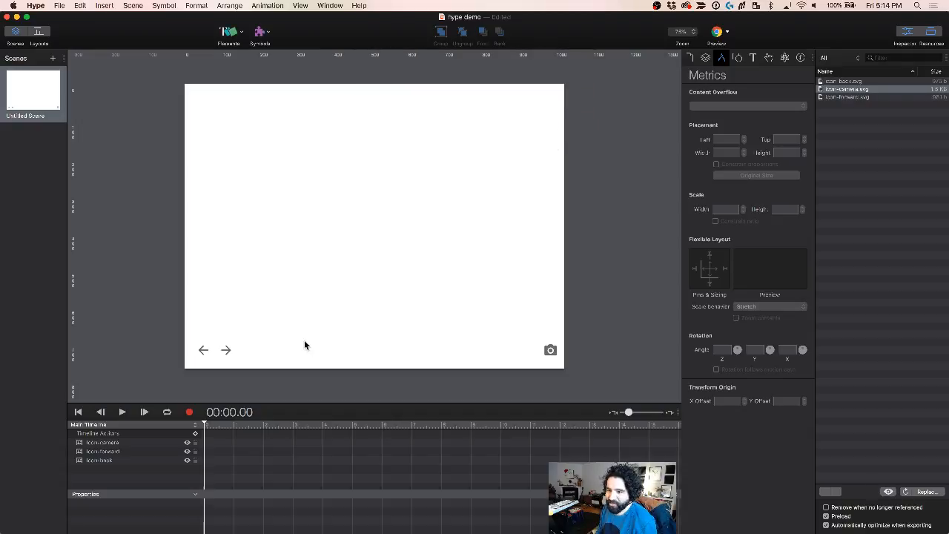
pyautogui.click(204, 349)
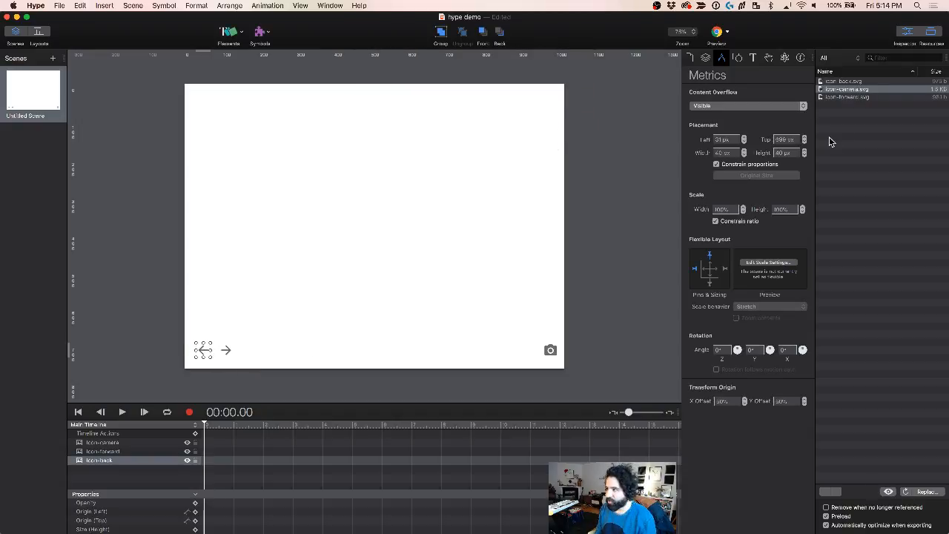
# Step: Set the camera icon's width to 40 px with its proportions unlocked, and constrain the proportions again
pyautogui.click(551, 350)
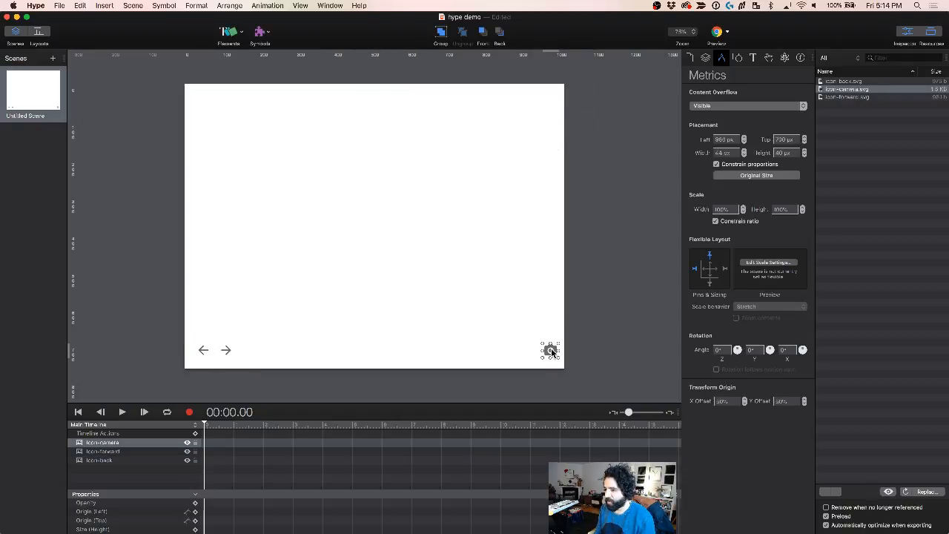
pyautogui.click(730, 166)
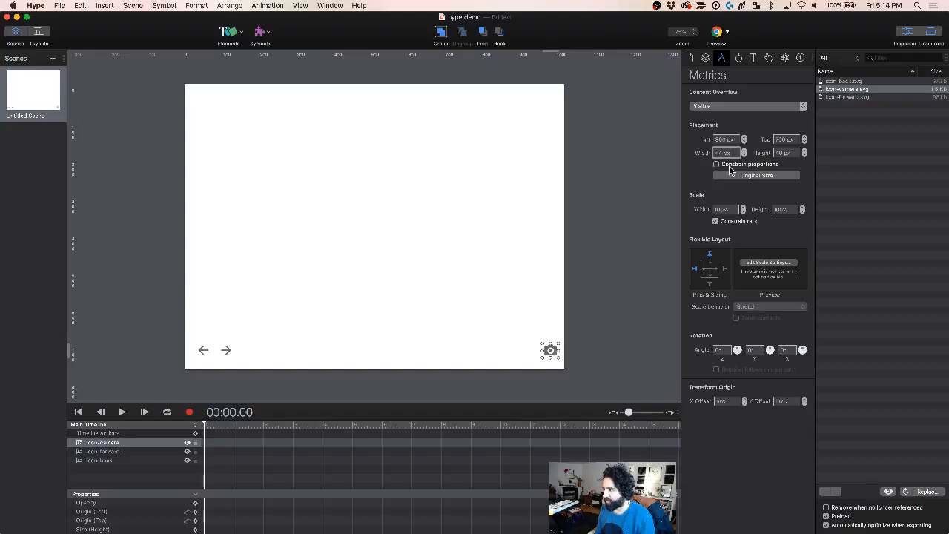
pyautogui.click(727, 152)
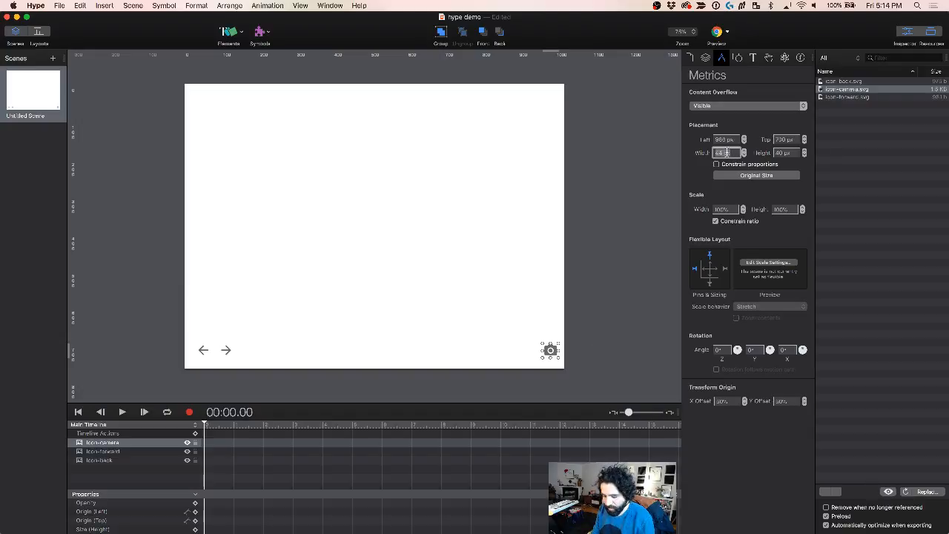
pyautogui.write('40')
pyautogui.press('Return')
pyautogui.click(730, 166)
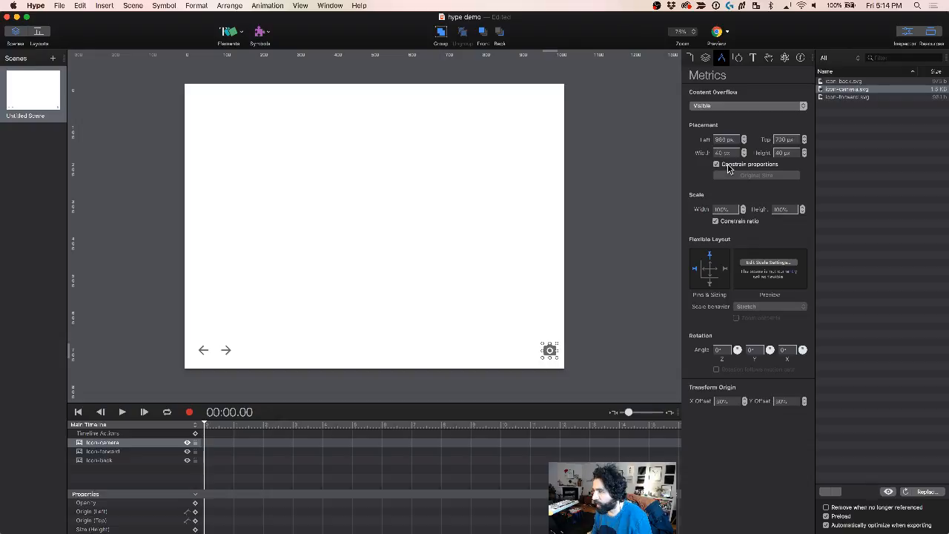
# Step: Nudge the camera icon 20 px to the left, away from the scene's edge
pyautogui.click(467, 340)
pyautogui.moveTo(500, 323); pyautogui.dragTo(564, 386)
pyautogui.hotkey('shift', 'Left')
pyautogui.hotkey('shift', 'Left')
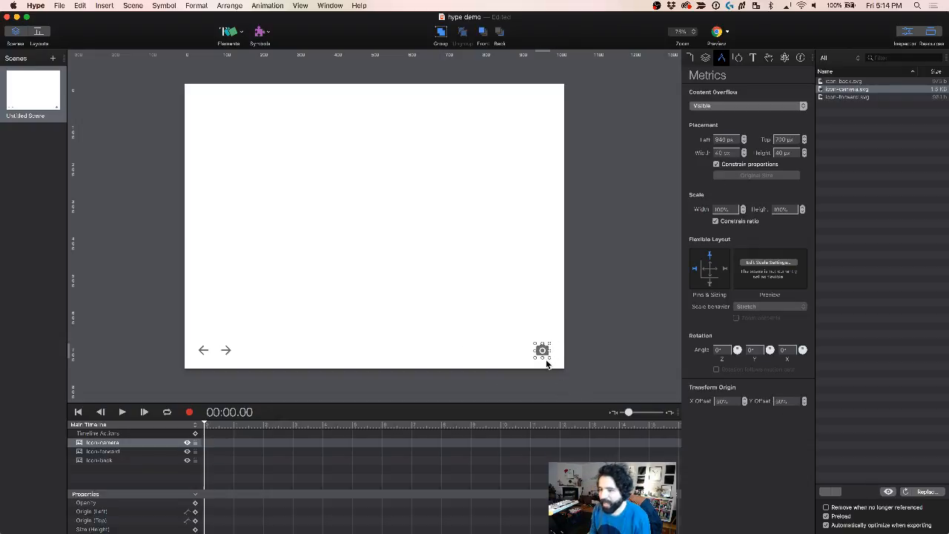
# Step: Check the back arrow's position in Sketch, and set the top position of all three icons in Hype to 690 px
pyautogui.press('super+Tab')
pyautogui.click(223, 360)
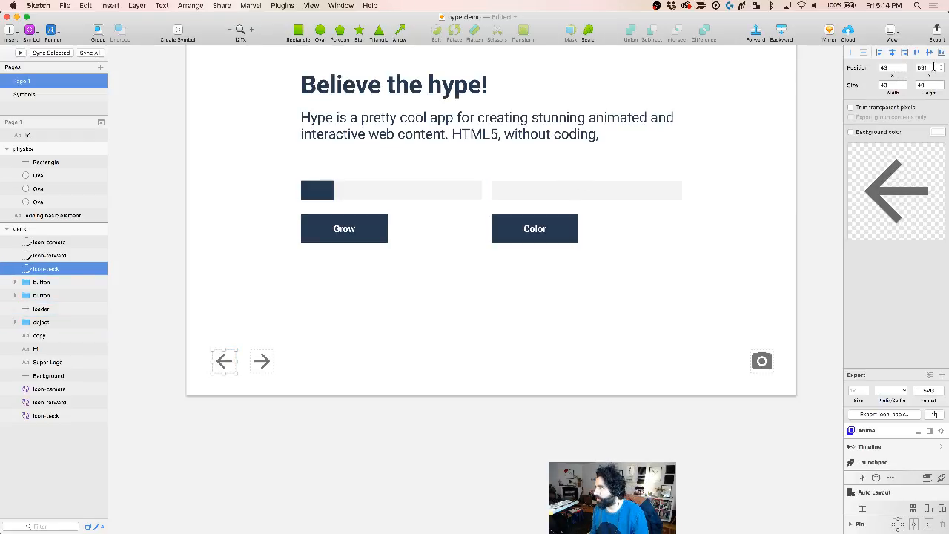
pyautogui.press('super+Tab')
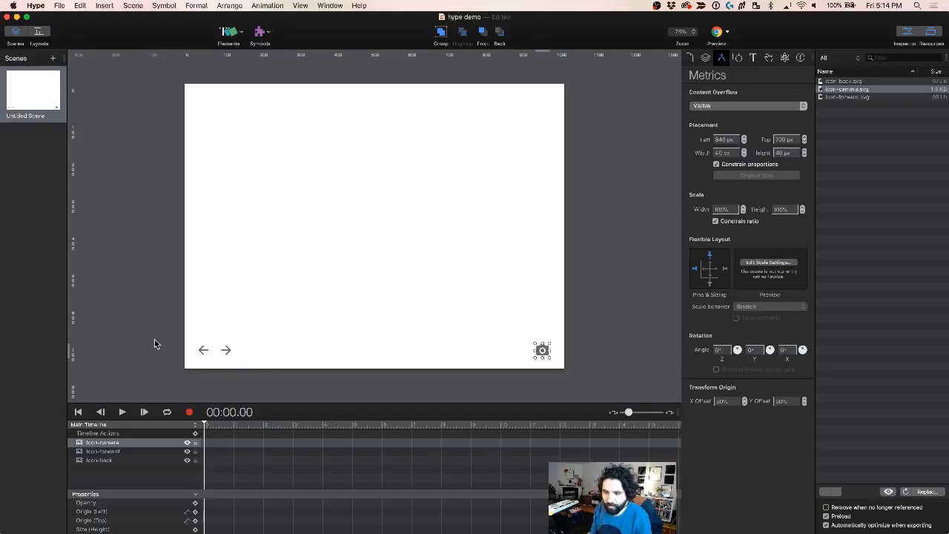
pyautogui.moveTo(154, 339); pyautogui.dragTo(591, 363)
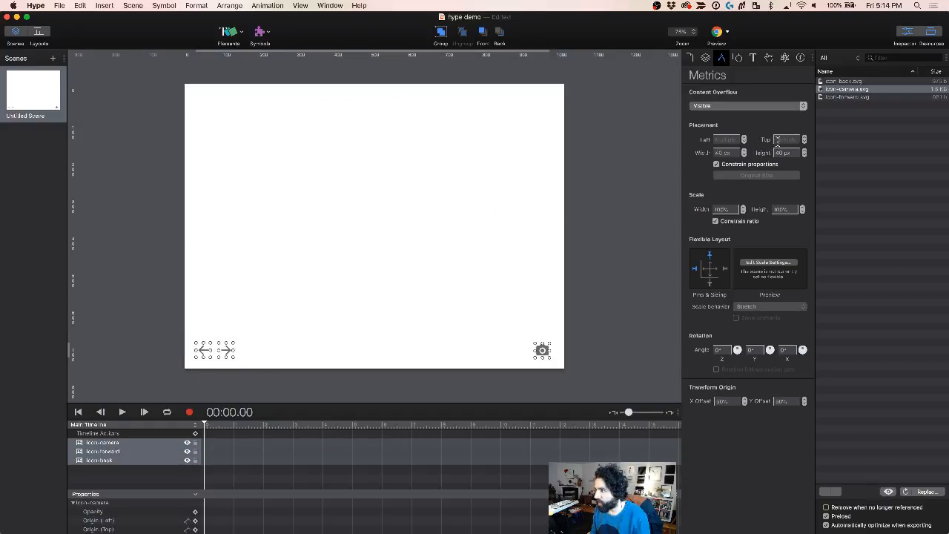
pyautogui.click(779, 141)
pyautogui.write('390')
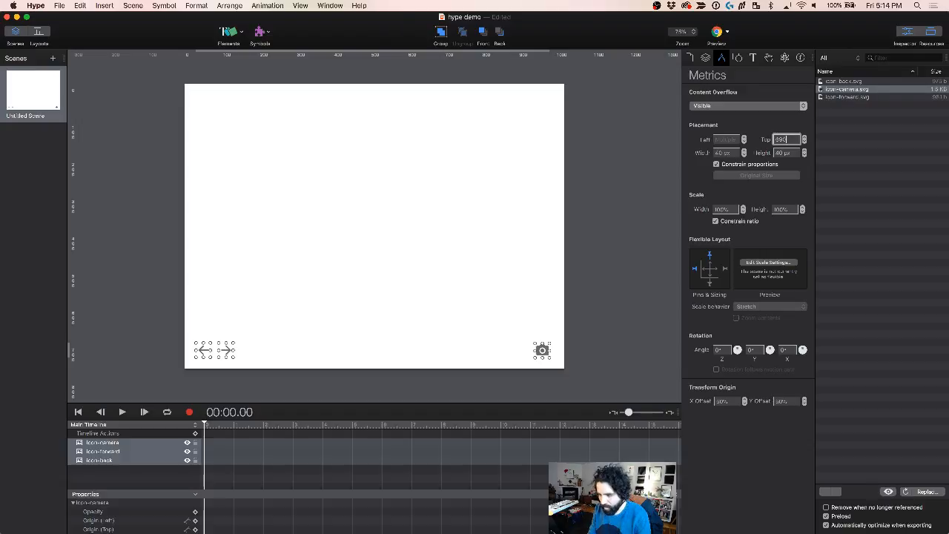
pyautogui.press('Return')
# Step: Set the back arrow's left position to 40 px, and check the forward arrow's position
pyautogui.click(281, 307)
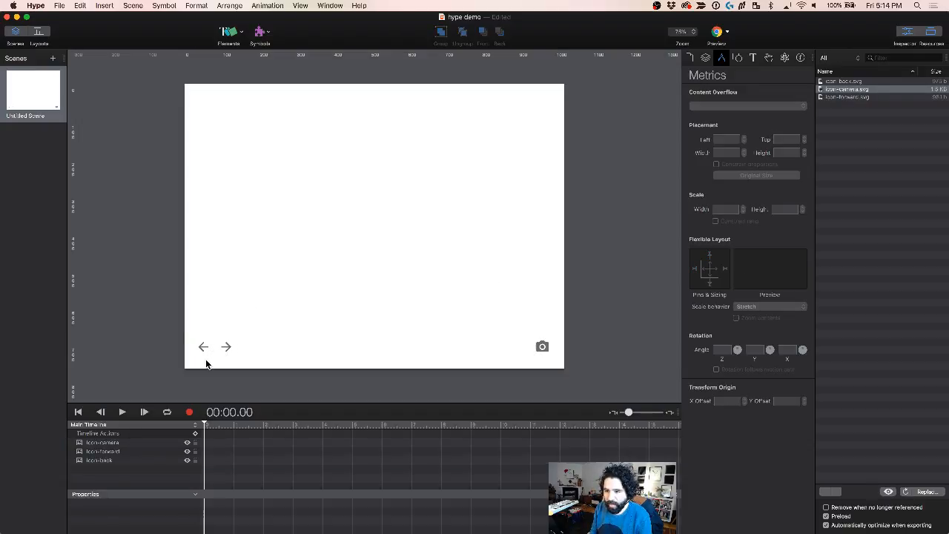
pyautogui.click(205, 349)
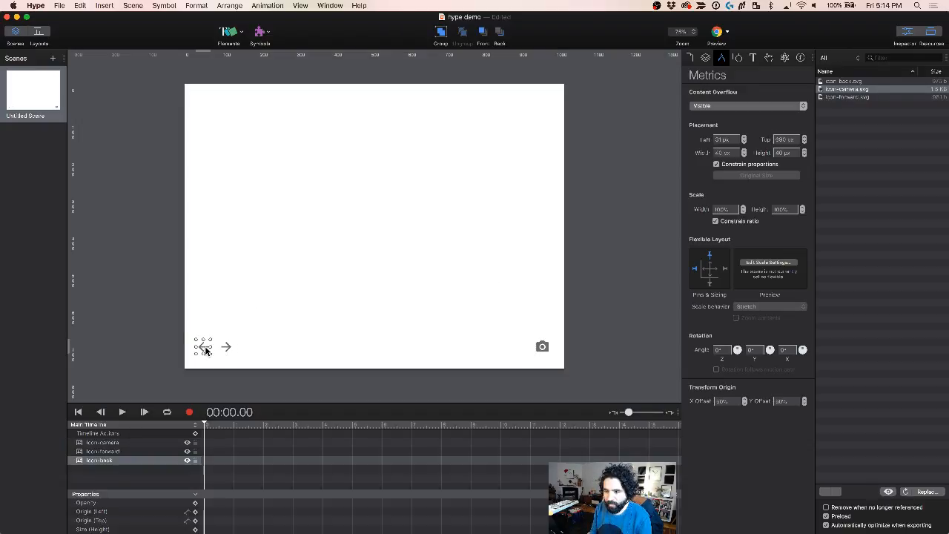
pyautogui.click(732, 139)
pyautogui.write('40')
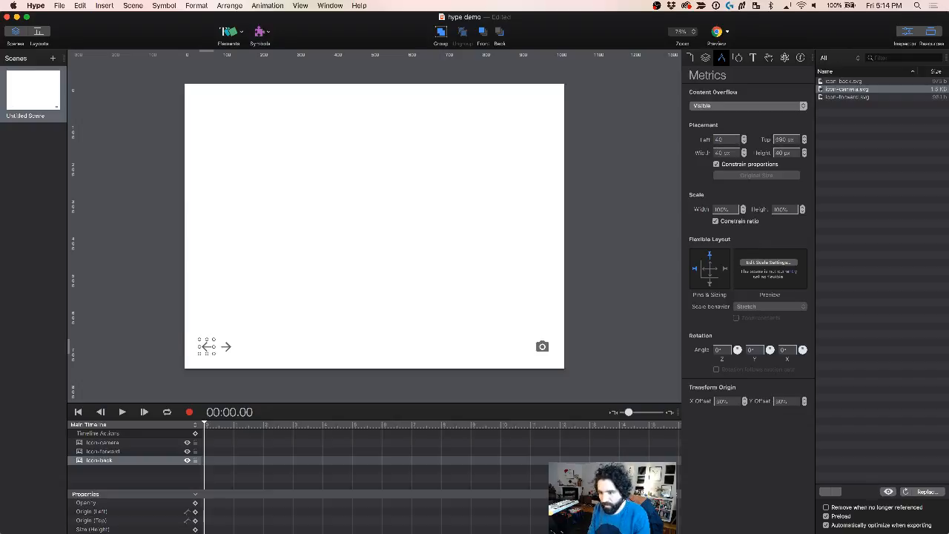
pyautogui.click(227, 348)
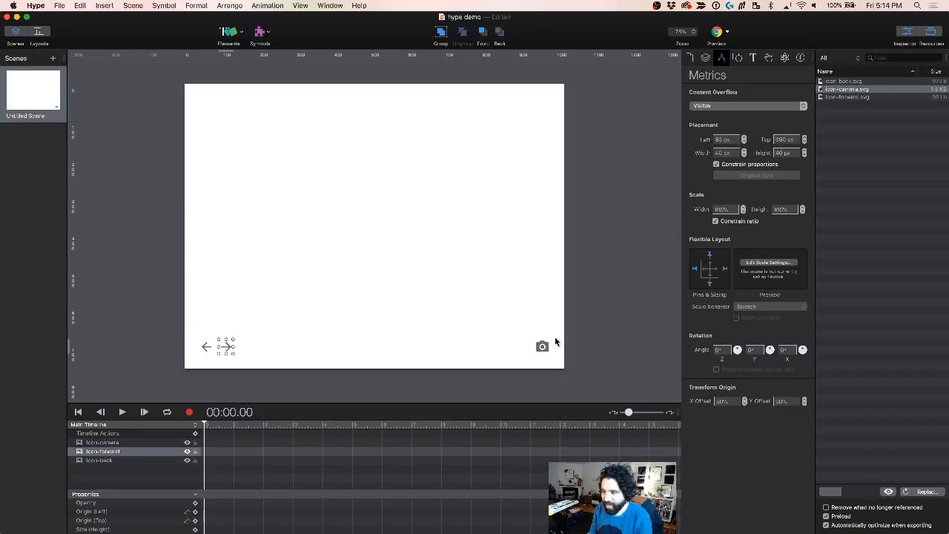
pyautogui.click(177, 282)
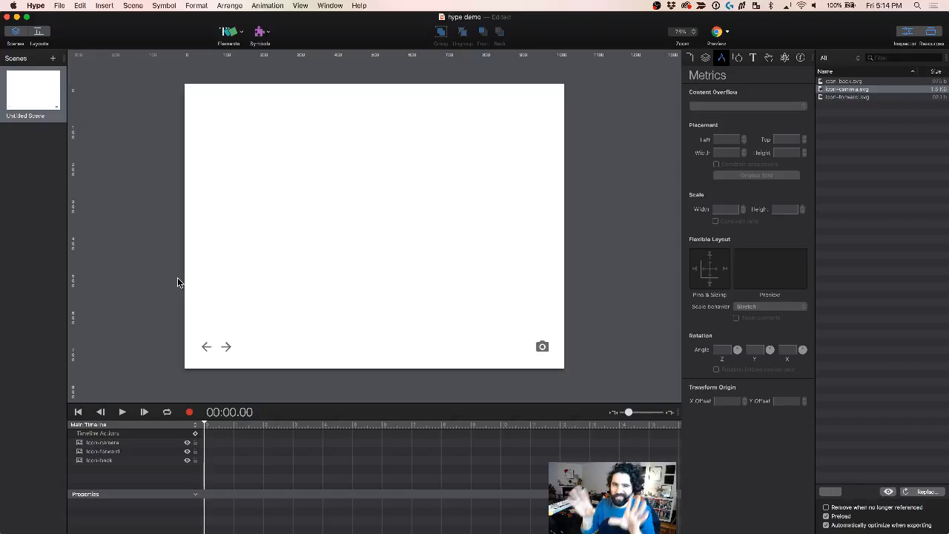
# Step: Move the camera icon slightly left, to a left position of 945 px
pyautogui.click(544, 347)
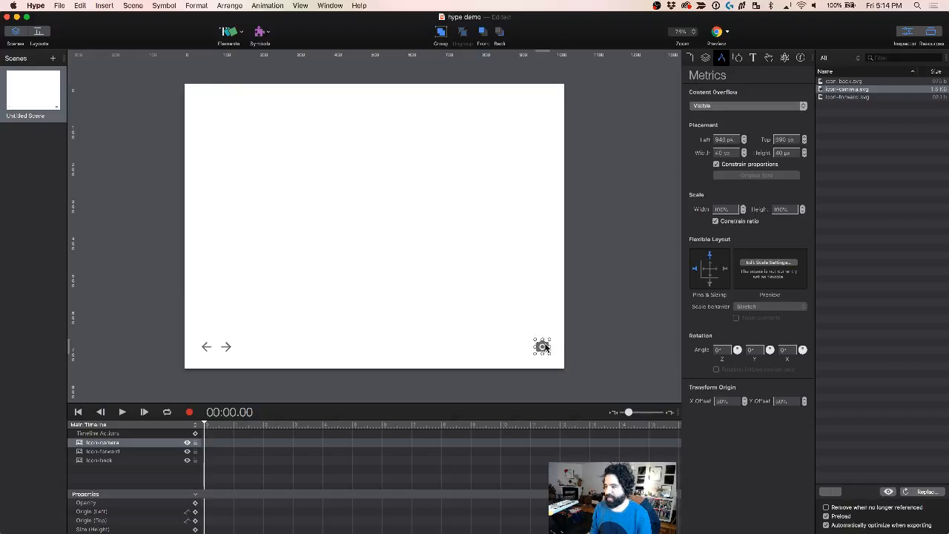
pyautogui.moveTo(545, 347); pyautogui.dragTo(543, 346)
pyautogui.click(456, 281)
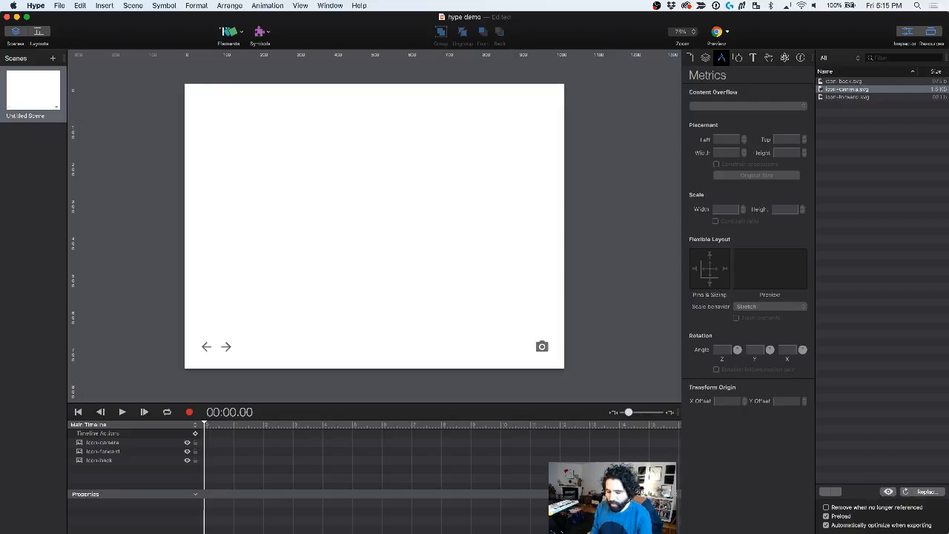
# Step: Switch to Chrome to close the outdated hype demo preview, and return to the Hype scene
pyautogui.press('super+Tab')
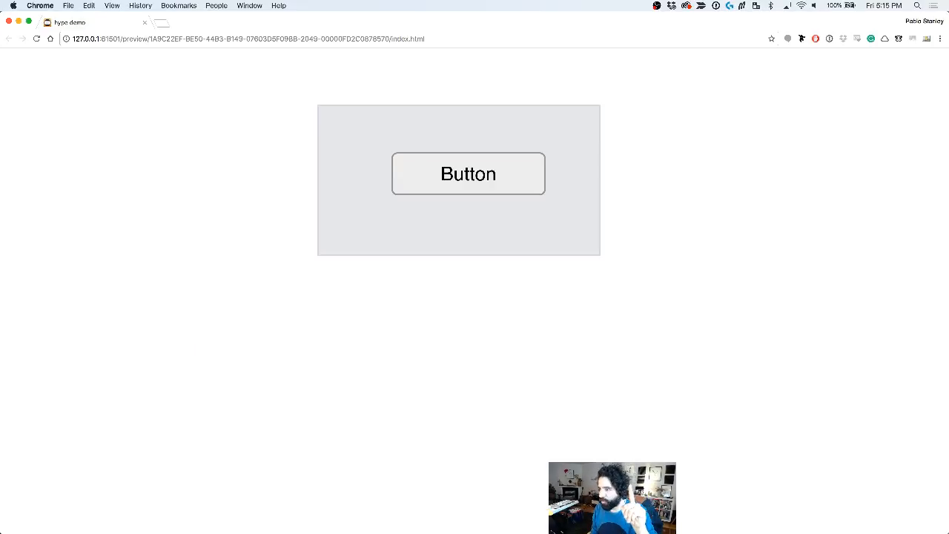
pyautogui.click(145, 22)
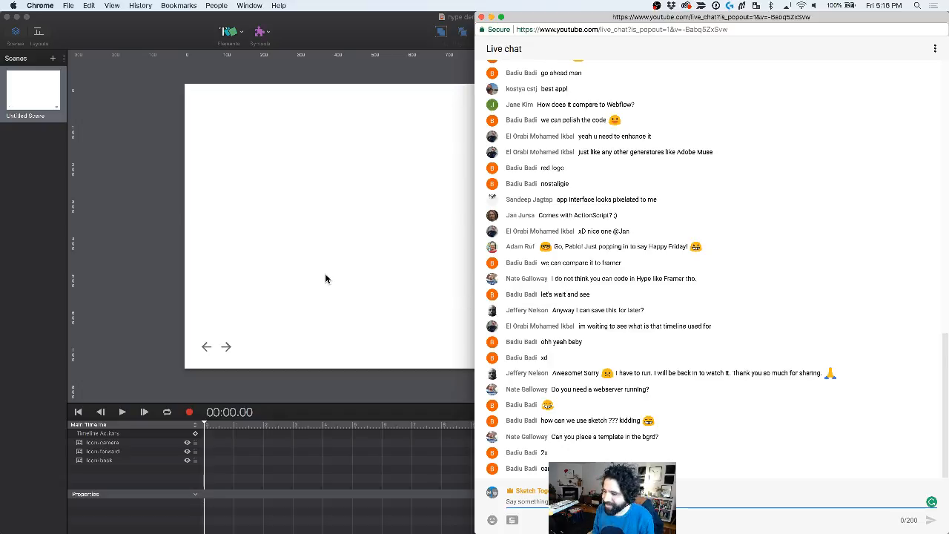
pyautogui.click(292, 214)
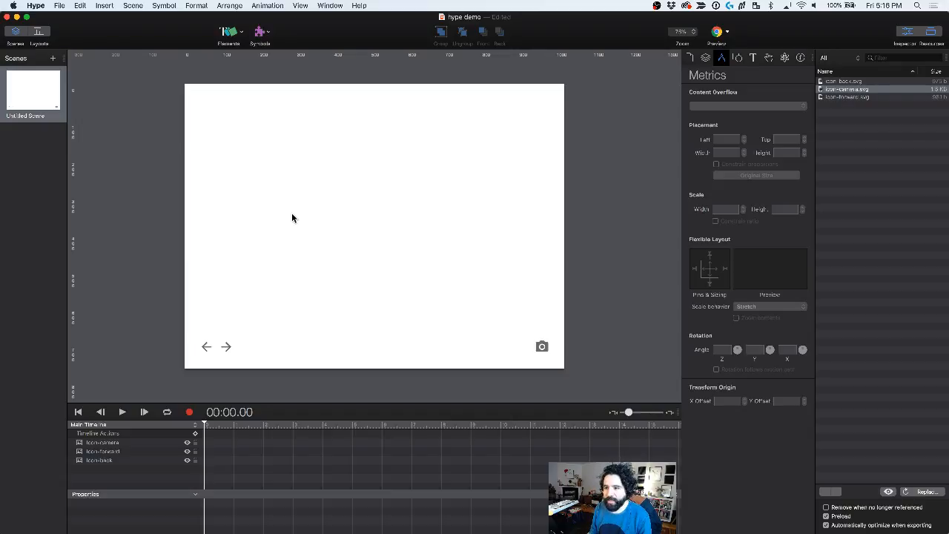
# Step: Preview the scene in Chrome with a smaller browser window to examine the icons' placement, and return to Hype
pyautogui.click(716, 33)
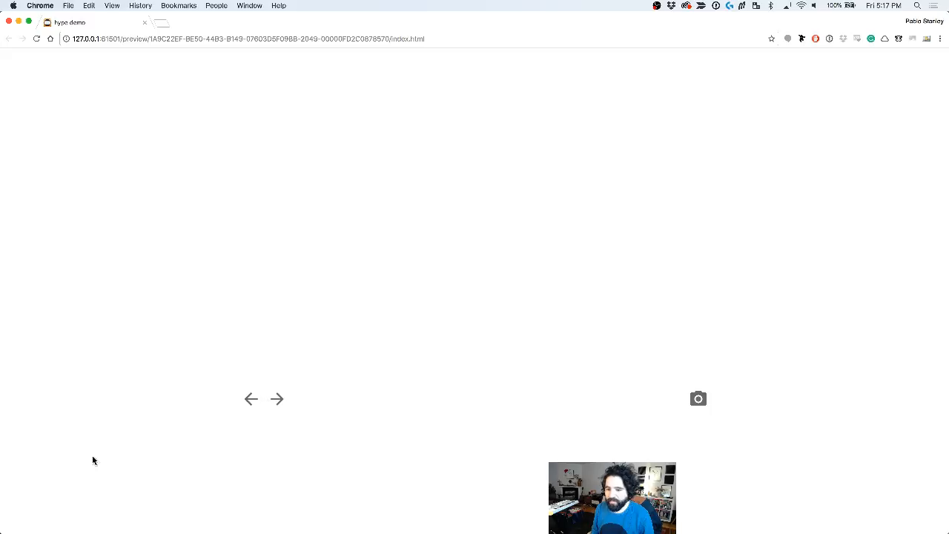
pyautogui.moveTo(4, 530); pyautogui.dragTo(71, 496)
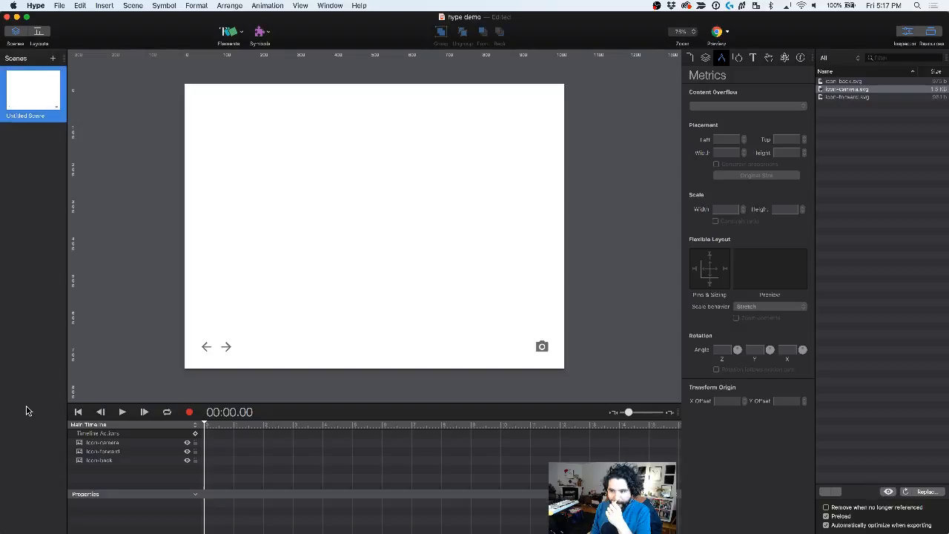
pyautogui.click(29, 411)
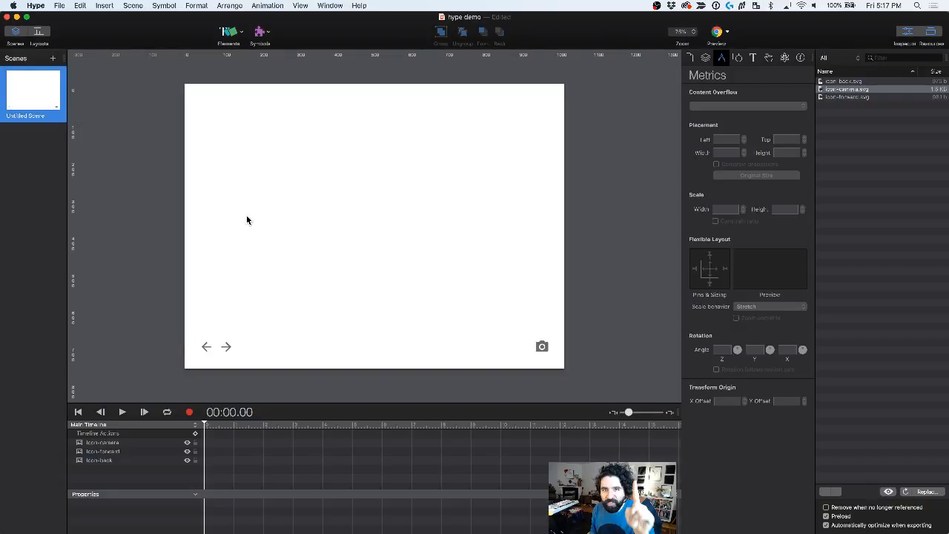
pyautogui.click(407, 146)
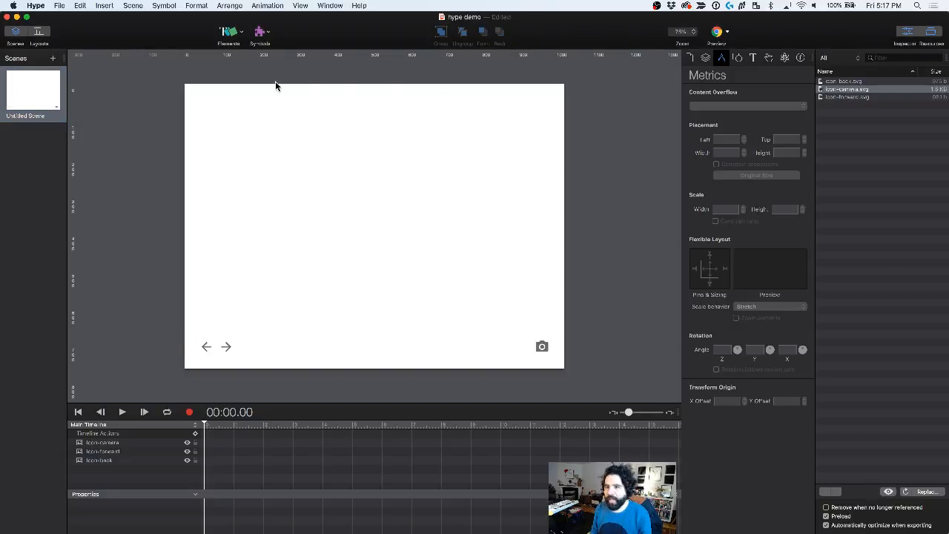
# Step: Make the scene flexible by enabling scaling for both its width and its height at 100%
pyautogui.click(705, 58)
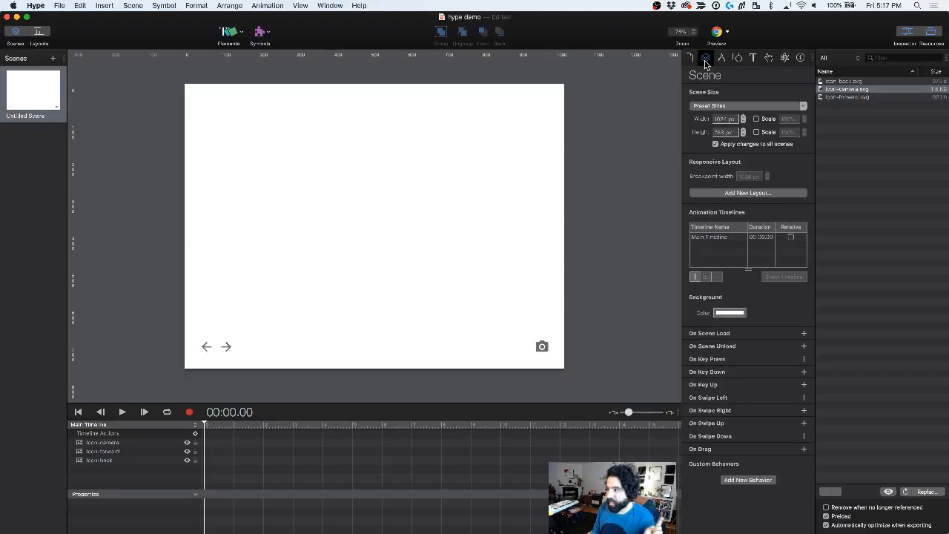
pyautogui.click(756, 119)
pyautogui.click(756, 132)
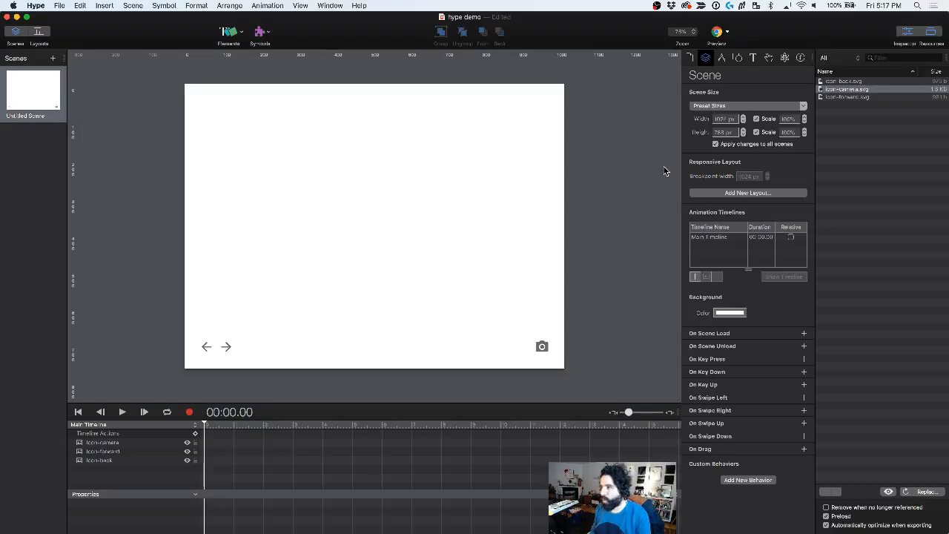
# Step: Preview the flexible scene in Chrome and resize the browser window to test how the icons respond, and return to Hype
pyautogui.click(717, 32)
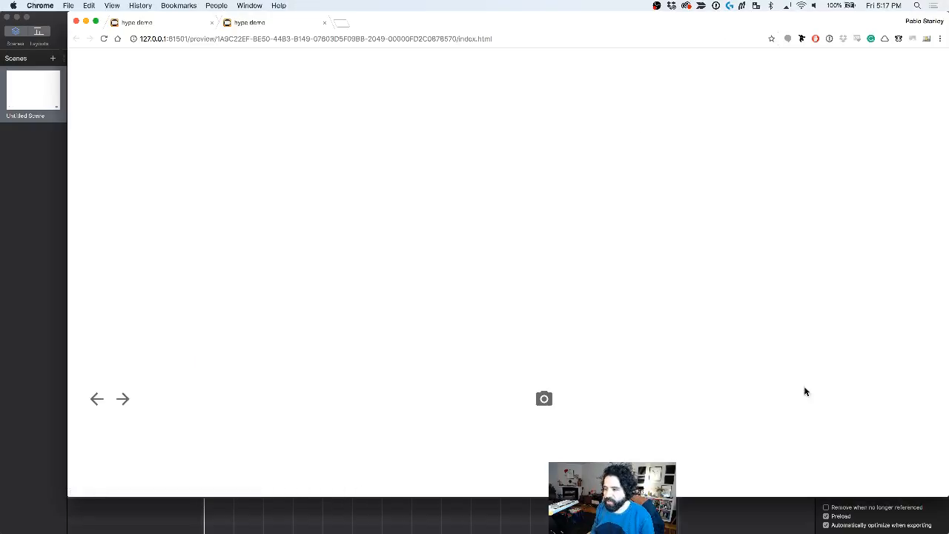
pyautogui.moveTo(946, 494); pyautogui.dragTo(749, 451)
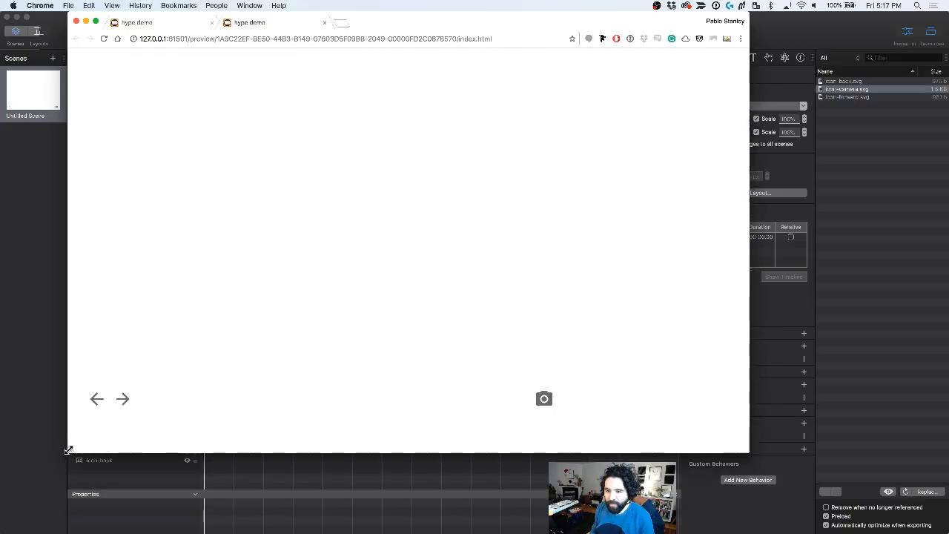
pyautogui.moveTo(67, 450); pyautogui.dragTo(90, 465)
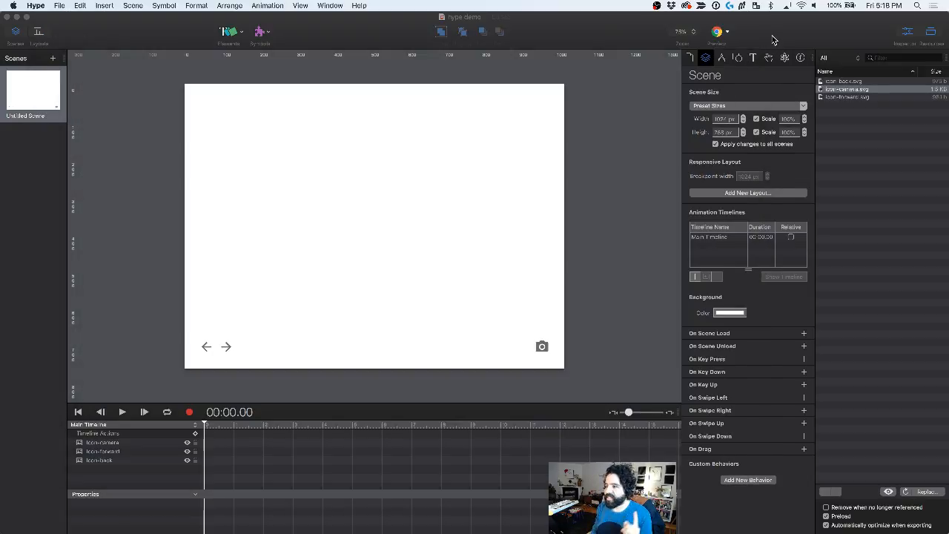
pyautogui.click(771, 44)
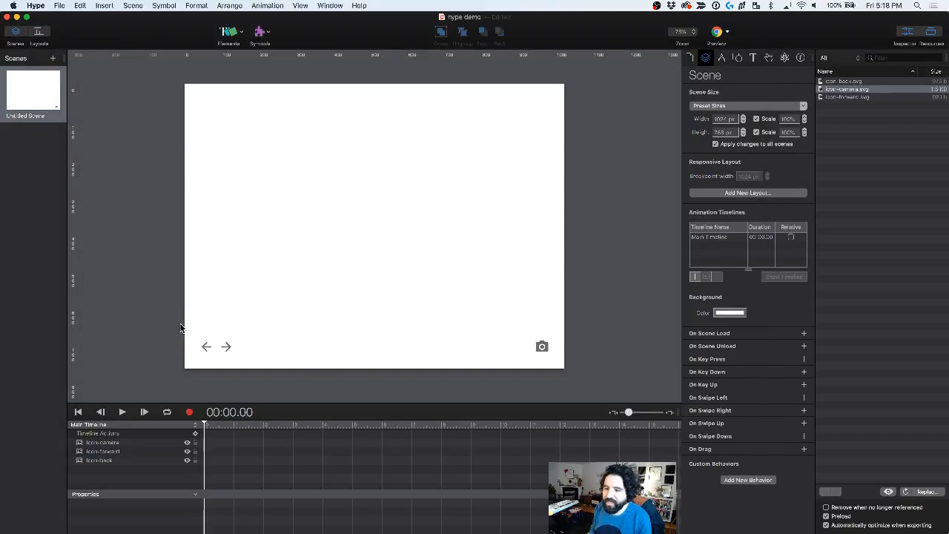
# Step: Pin the back and forward arrows to the scene's bottom edge instead of the top, keeping their left pins
pyautogui.click(207, 346)
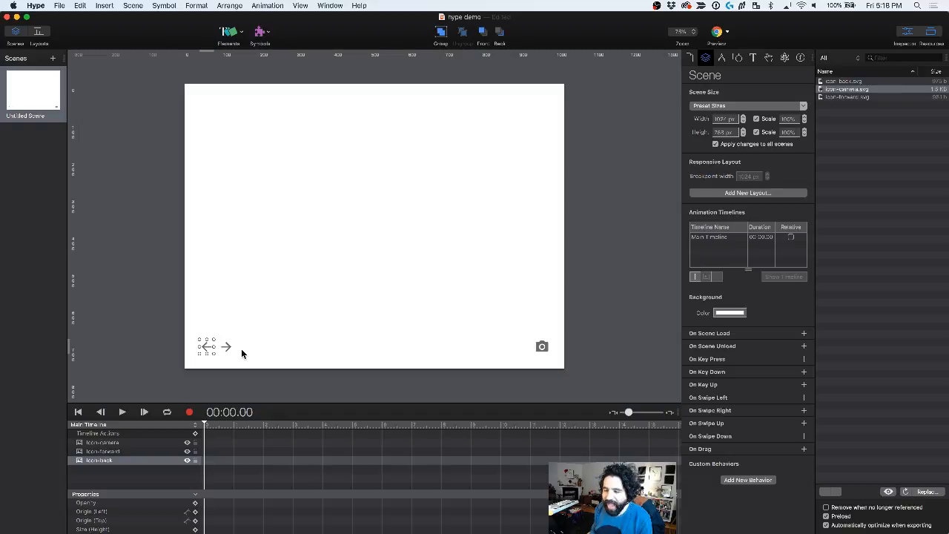
pyautogui.click(724, 58)
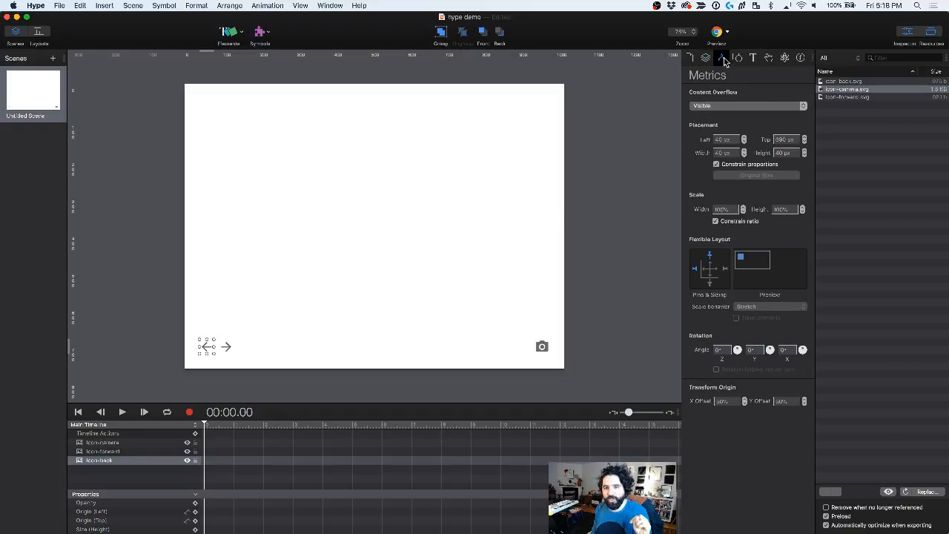
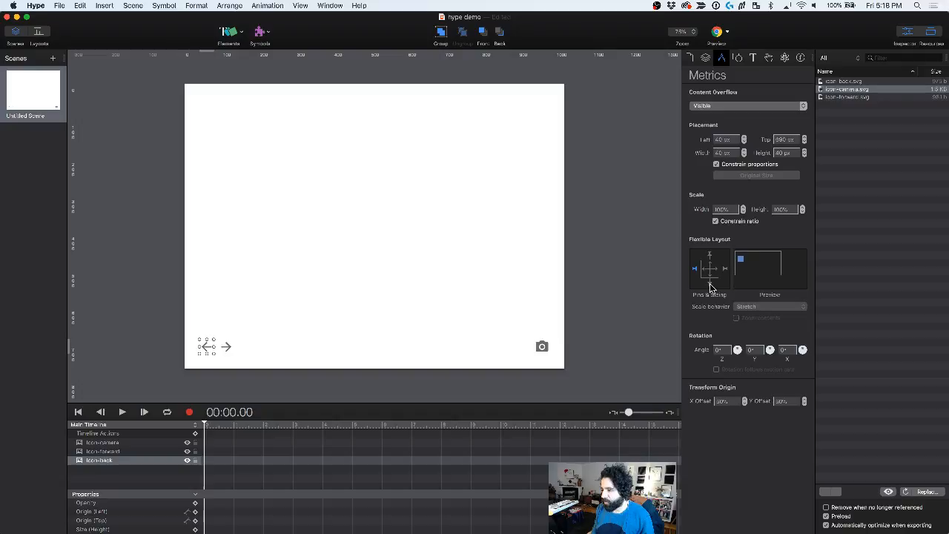
pyautogui.click(224, 348)
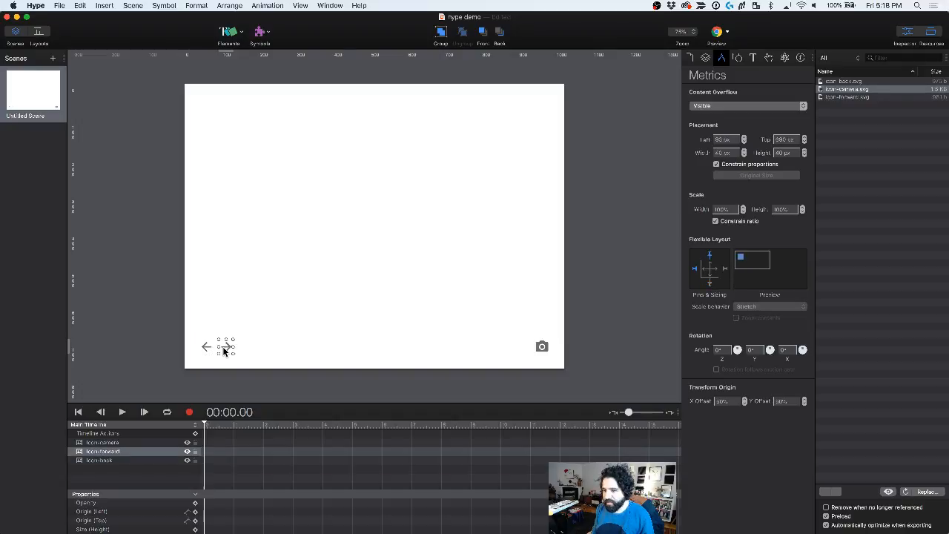
pyautogui.click(709, 258)
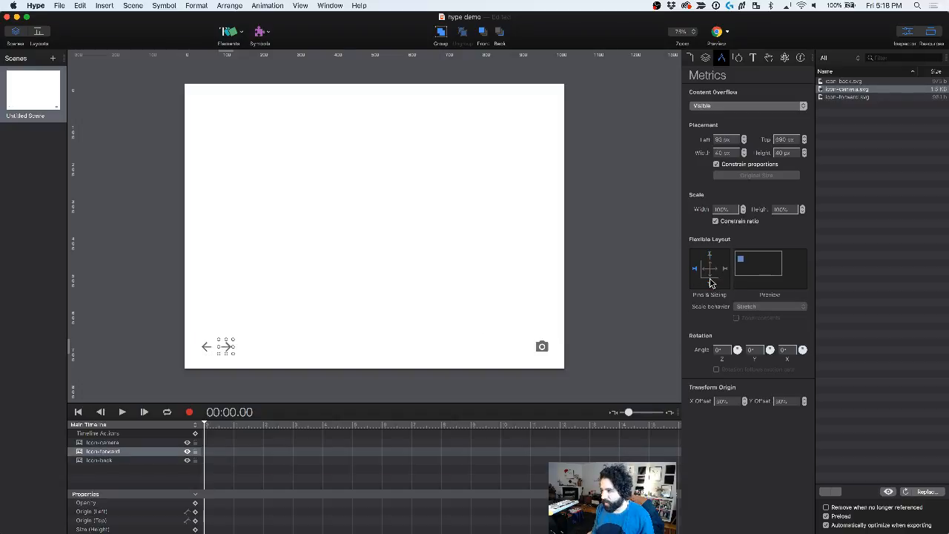
pyautogui.click(710, 284)
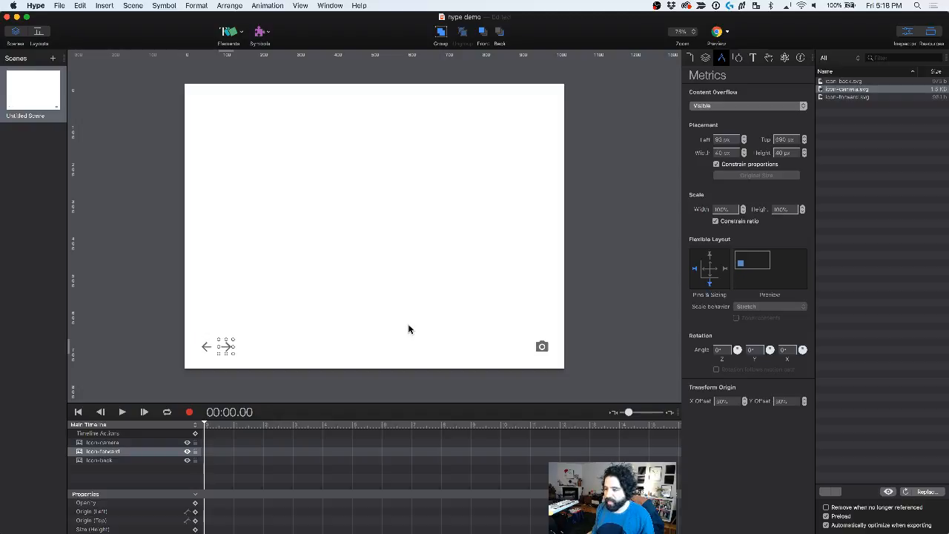
# Step: Pin the camera icon to the scene's right and bottom edges instead of the left and top
pyautogui.click(545, 348)
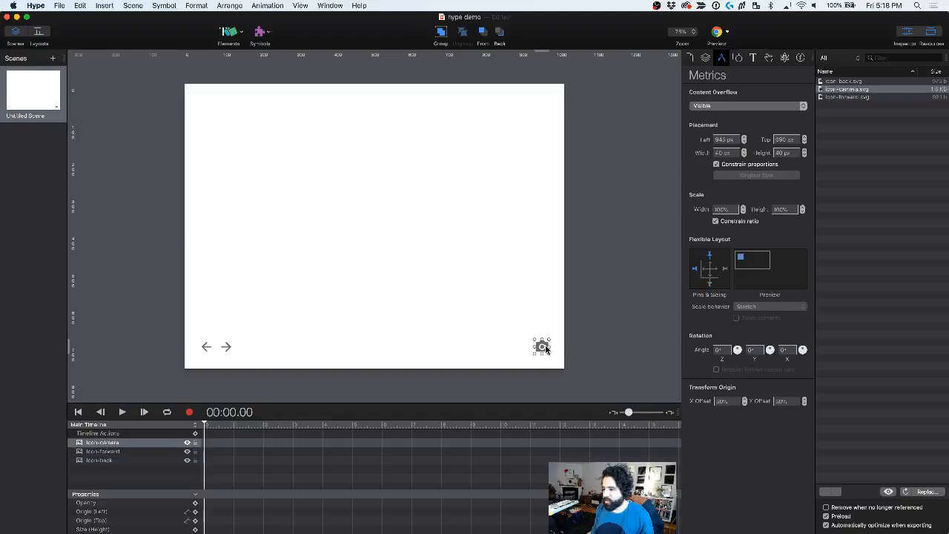
pyautogui.click(709, 256)
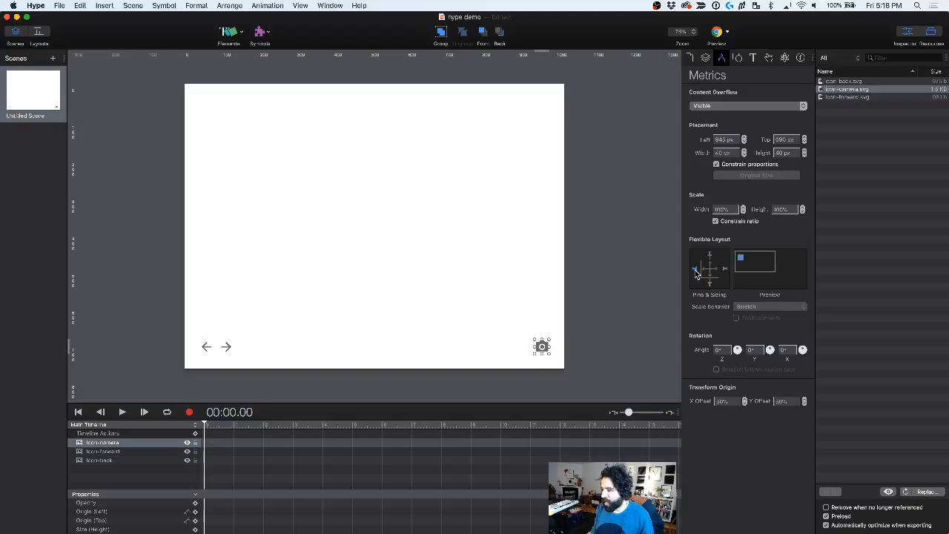
pyautogui.click(695, 271)
pyautogui.click(710, 285)
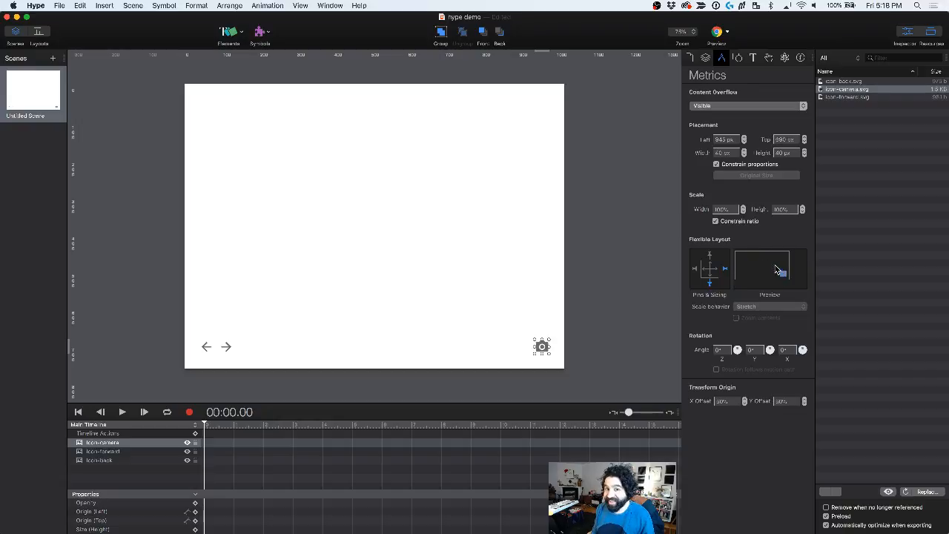
# Step: Preview the pinned icons in Chrome and shrink the browser window to test the flexible layout
pyautogui.click(718, 34)
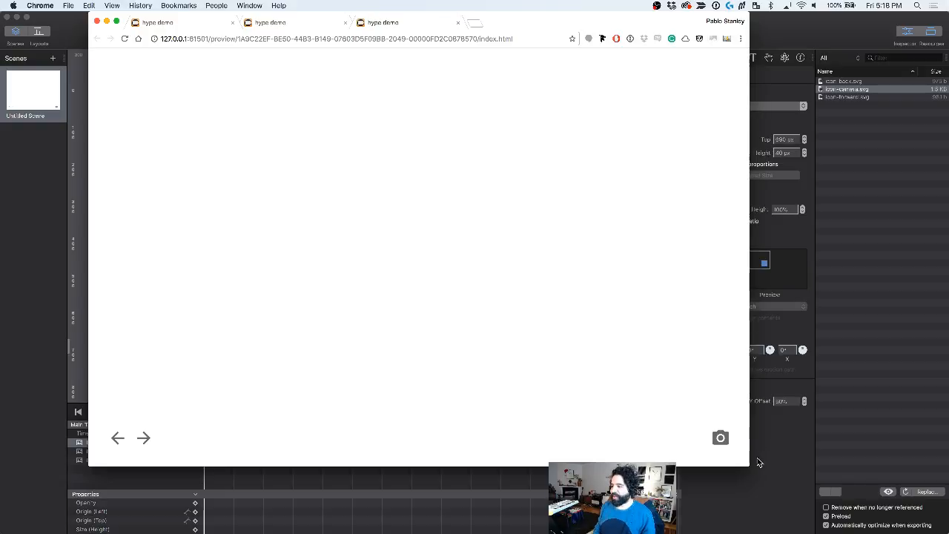
pyautogui.moveTo(747, 464); pyautogui.dragTo(621, 368)
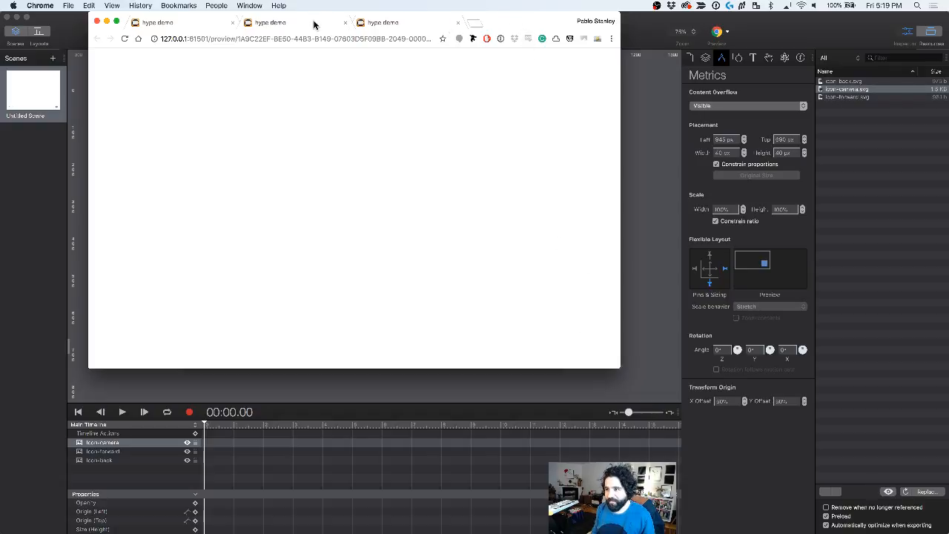
# Step: Enlarge the Chrome preview window to test how the pinned icons follow the edges, close the preview tabs, and return to Hype
pyautogui.moveTo(620, 366); pyautogui.dragTo(664, 472)
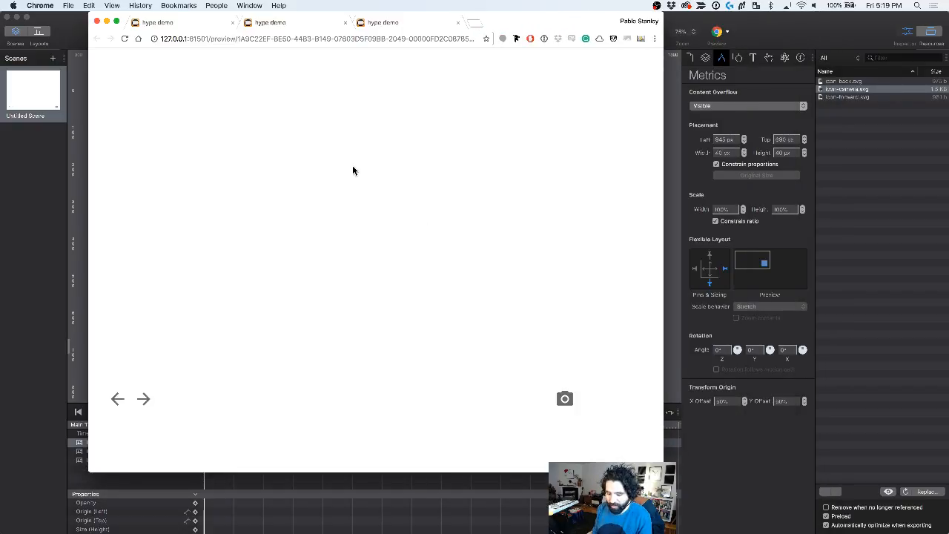
pyautogui.press('super+w')
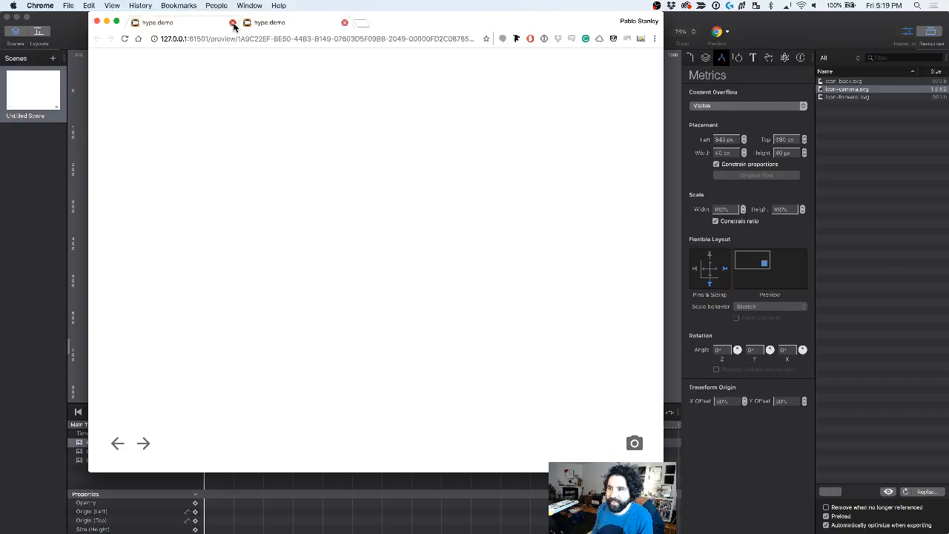
pyautogui.click(233, 23)
pyautogui.click(232, 23)
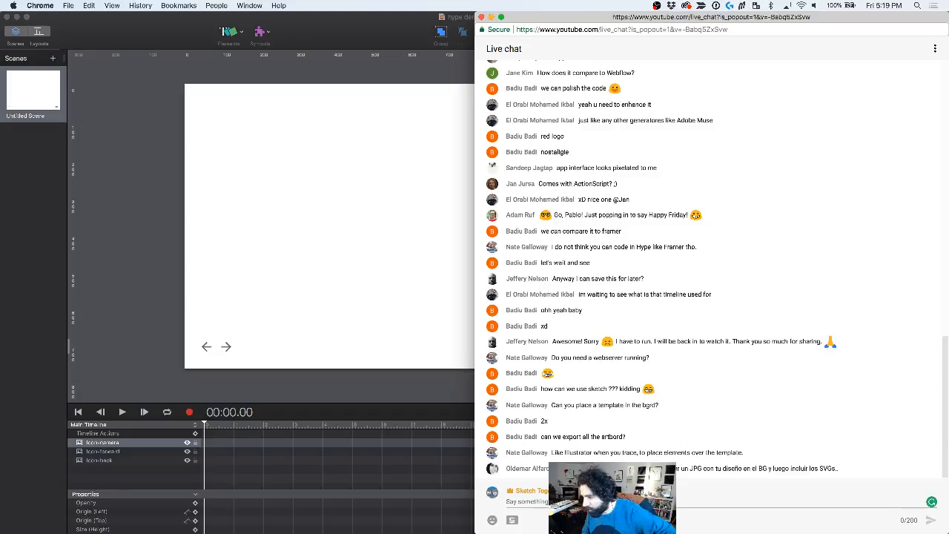
pyautogui.click(612, 501)
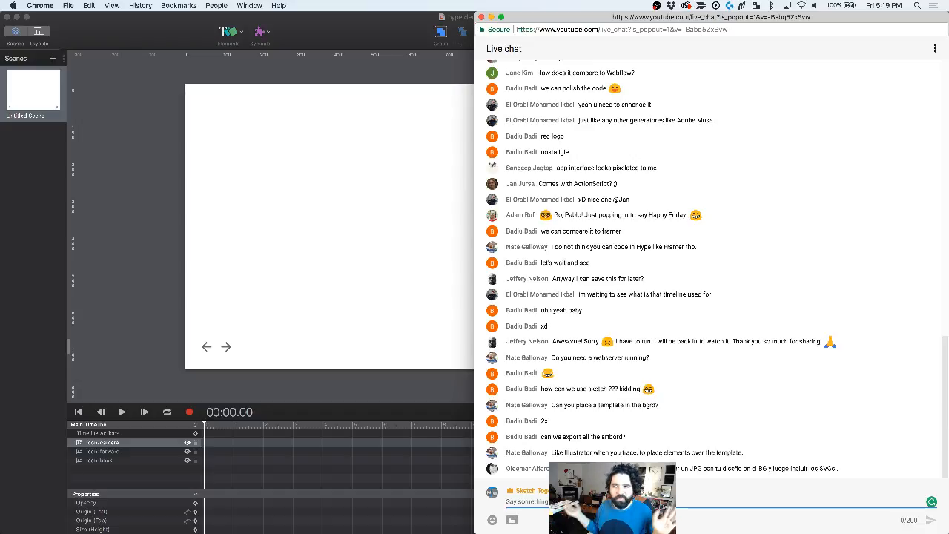
pyautogui.click(159, 246)
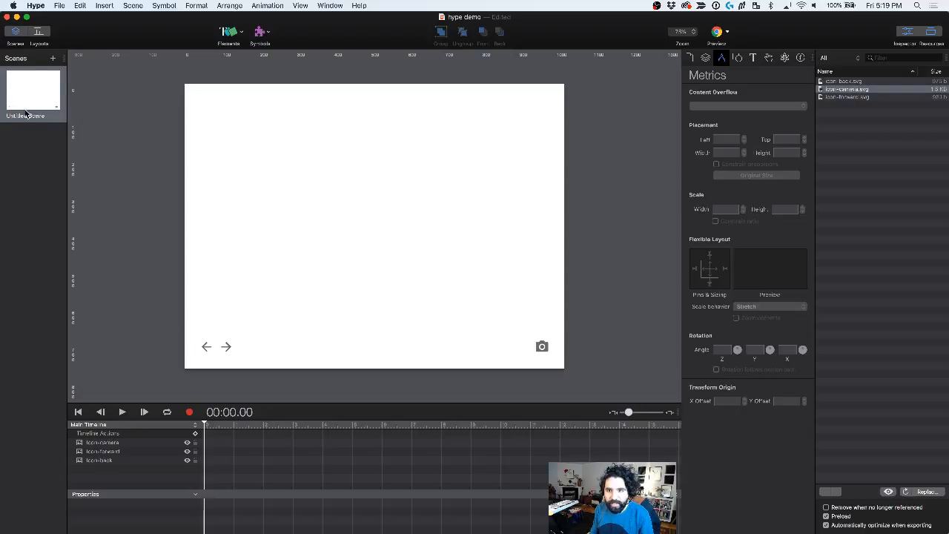
# Step: Select the camera, forward and back icons in turn to examine how the timeline layers correspond to the scene's elements
pyautogui.click(116, 443)
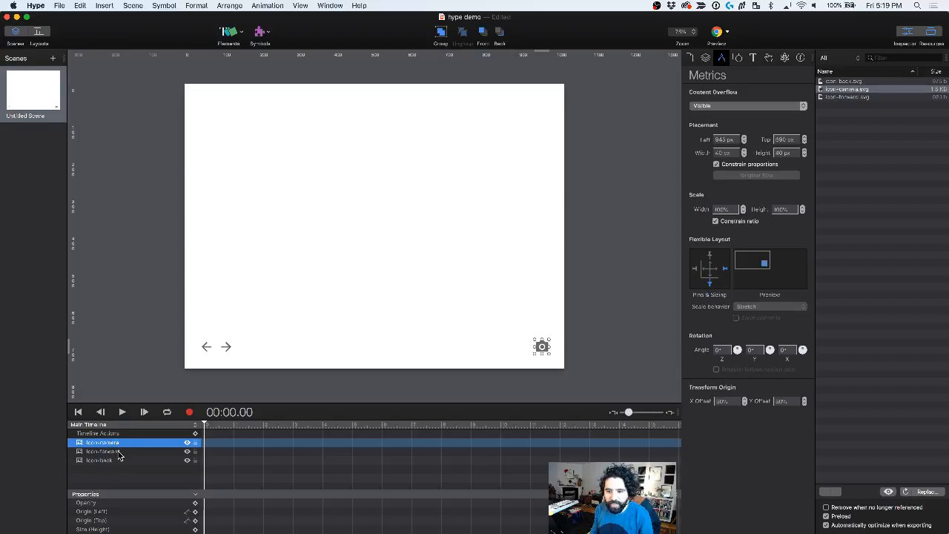
pyautogui.click(119, 451)
pyautogui.click(123, 459)
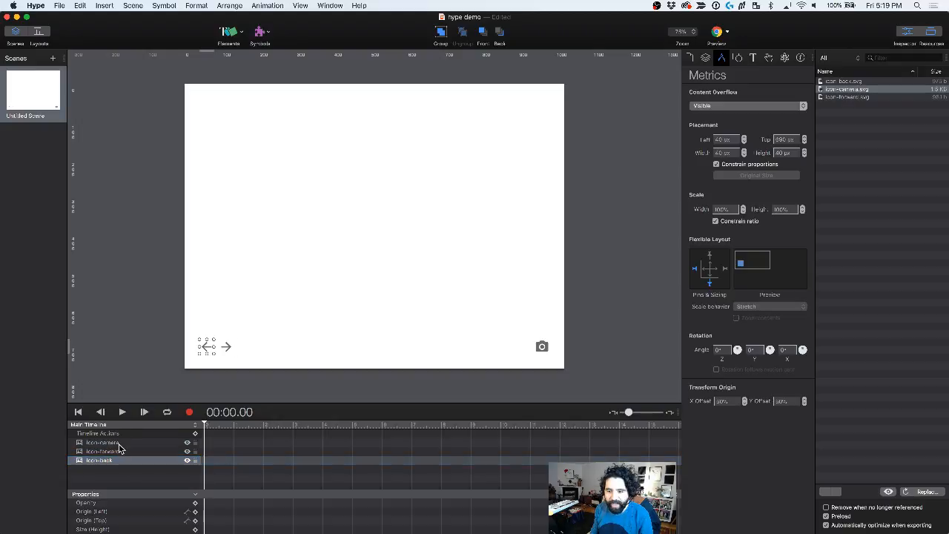
pyautogui.click(119, 442)
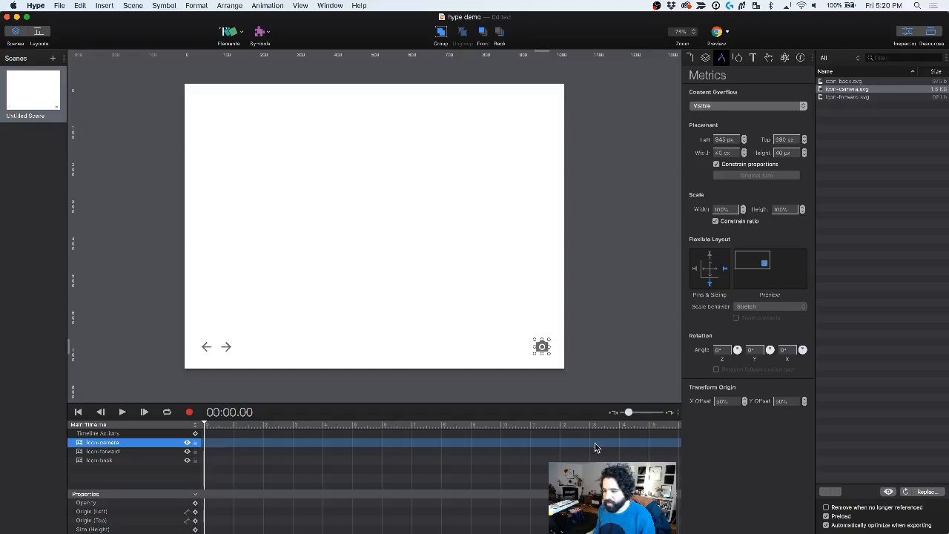
pyautogui.click(406, 329)
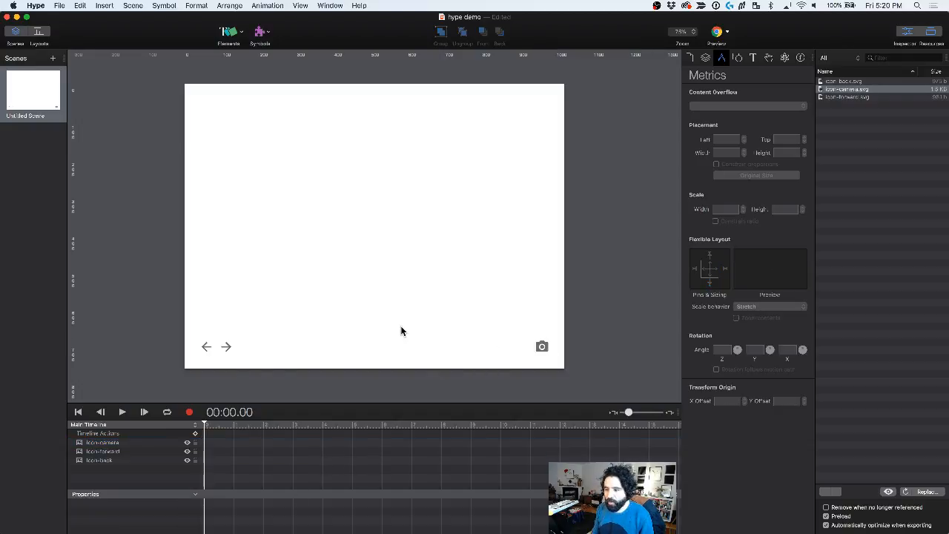
pyautogui.click(211, 353)
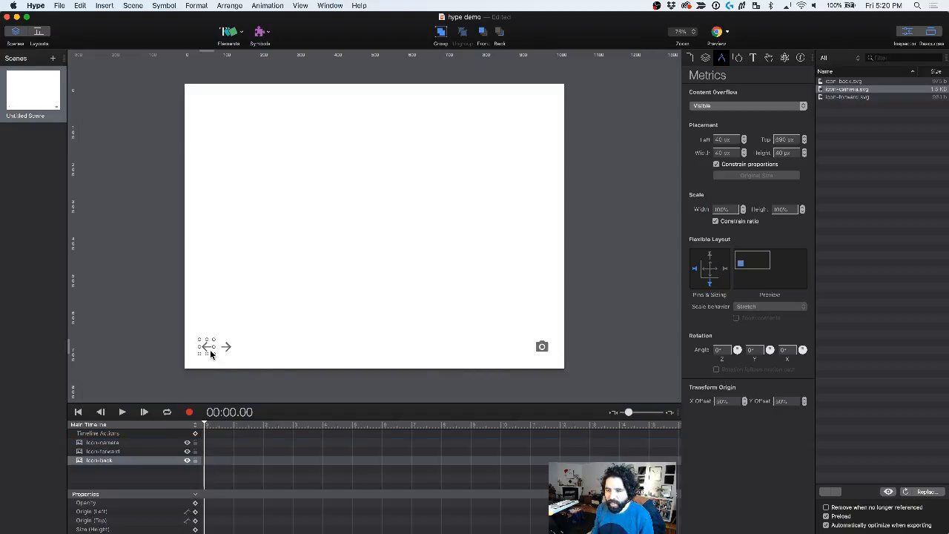
pyautogui.click(102, 443)
pyautogui.click(100, 451)
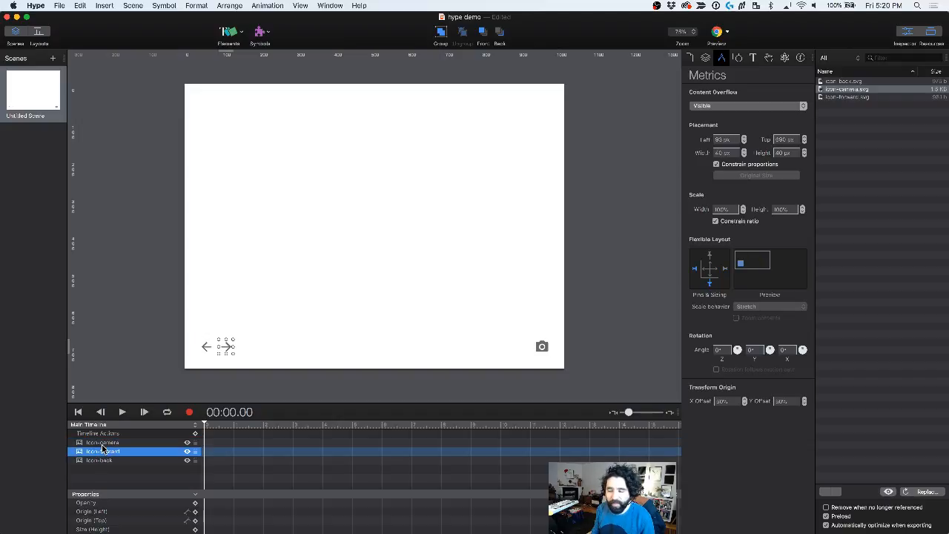
pyautogui.click(103, 445)
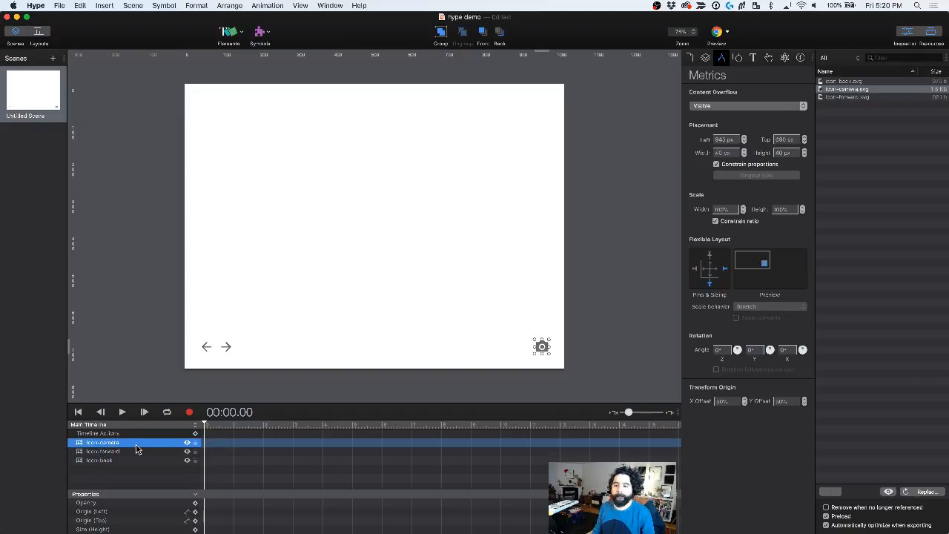
# Step: Toggle the icon-camera layer's visibility off and back on, and slightly enlarge the timeline's Properties area
pyautogui.click(186, 443)
pyautogui.click(186, 444)
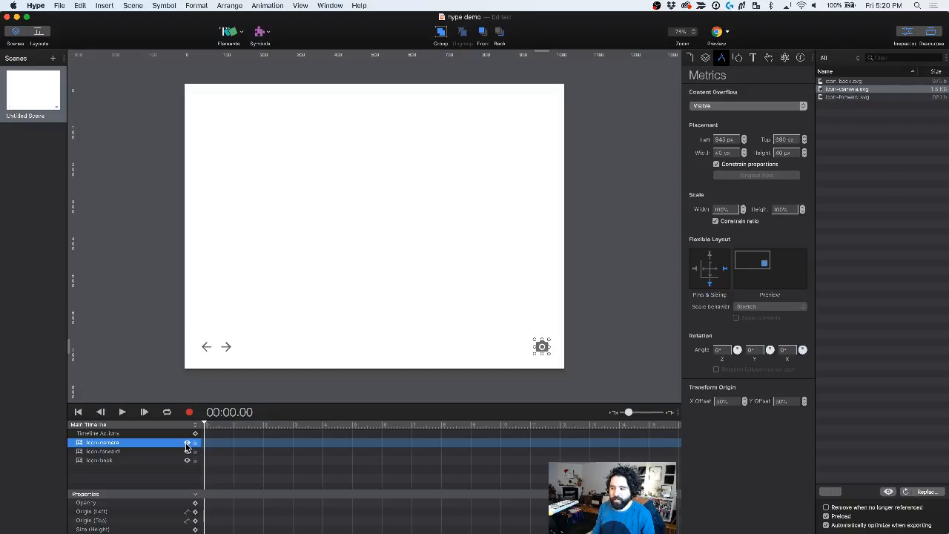
pyautogui.click(187, 444)
pyautogui.click(186, 444)
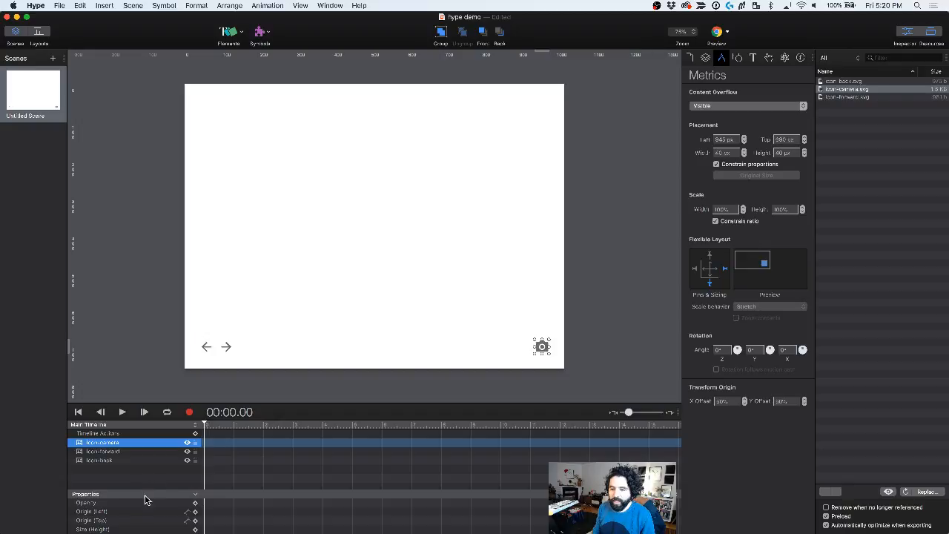
pyautogui.moveTo(145, 489); pyautogui.dragTo(144, 480)
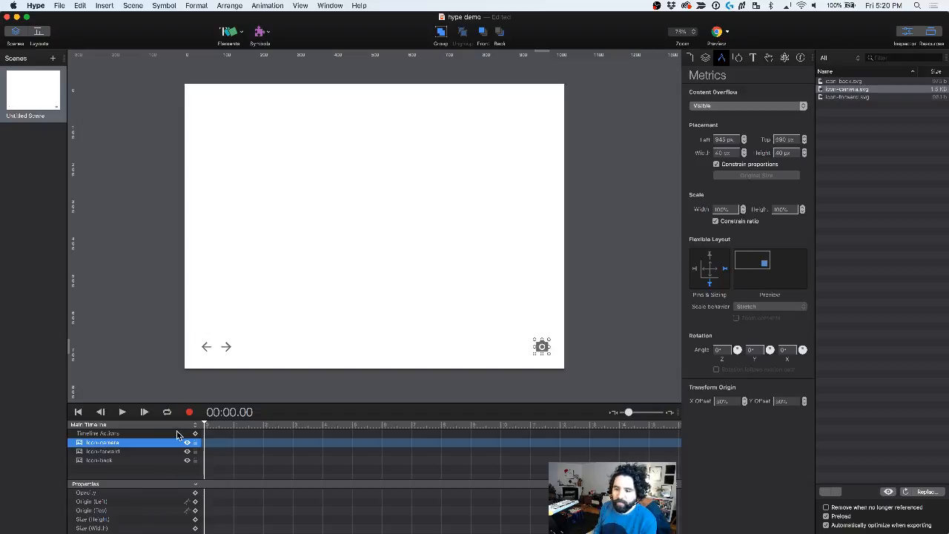
pyautogui.click(133, 289)
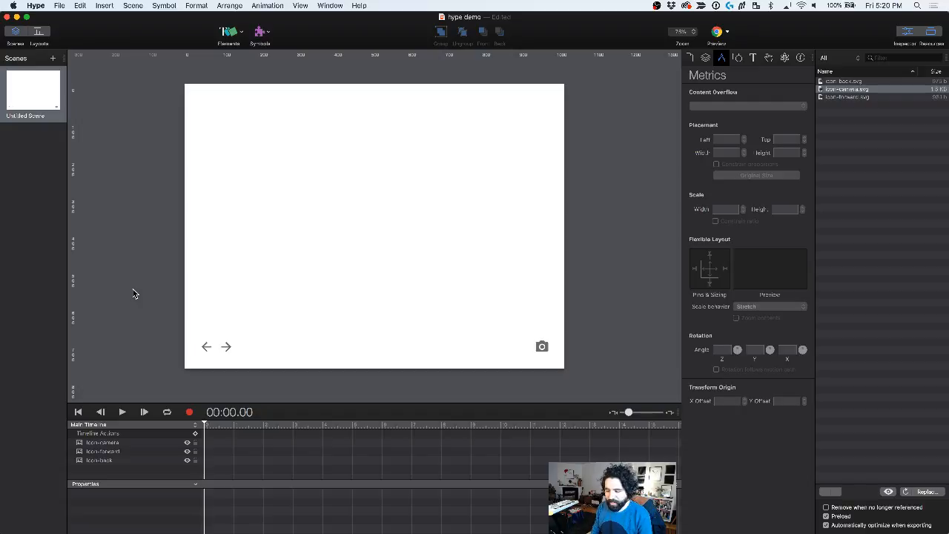
# Step: Switch to Sketch and review the Hype intro topic list, including Adding interactions
pyautogui.press('super+Tab')
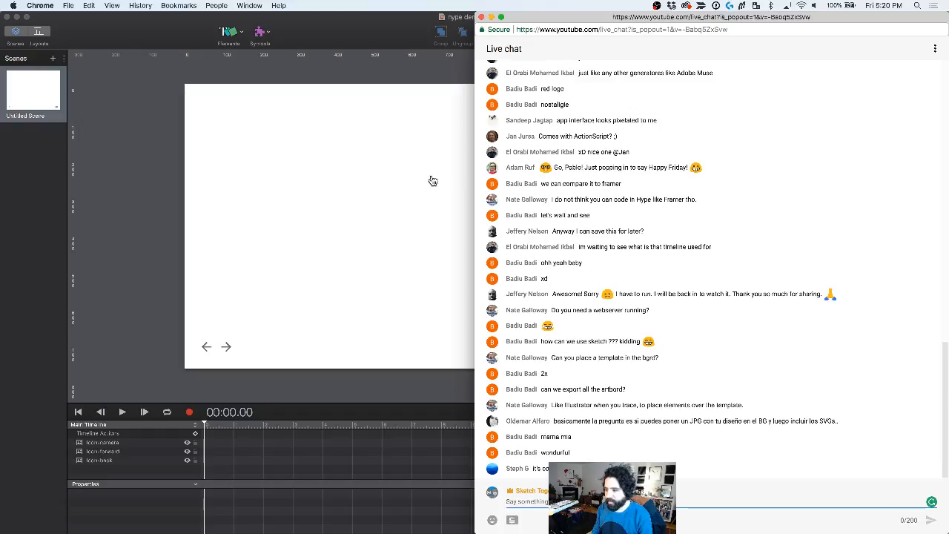
pyautogui.press('super+Tab')
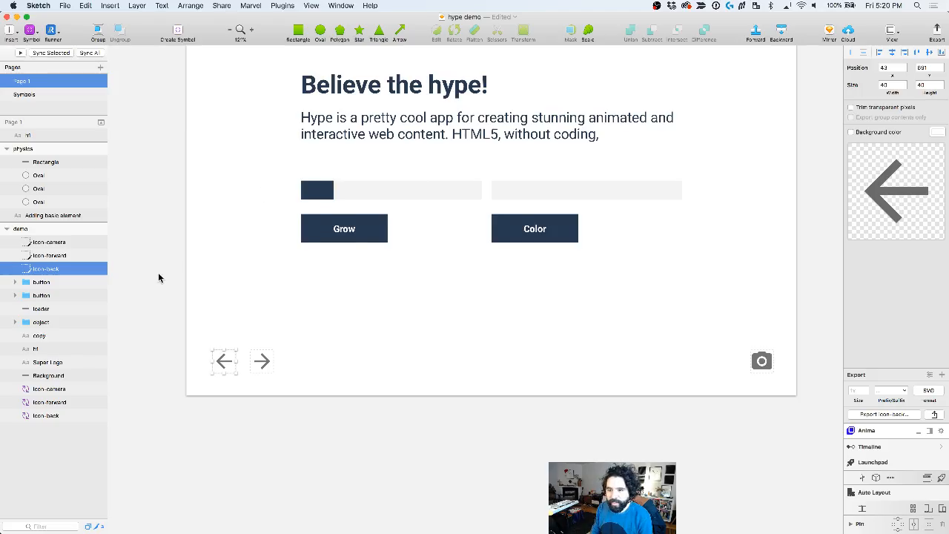
pyautogui.hscroll(-10, 159, 276)
pyautogui.click(325, 195)
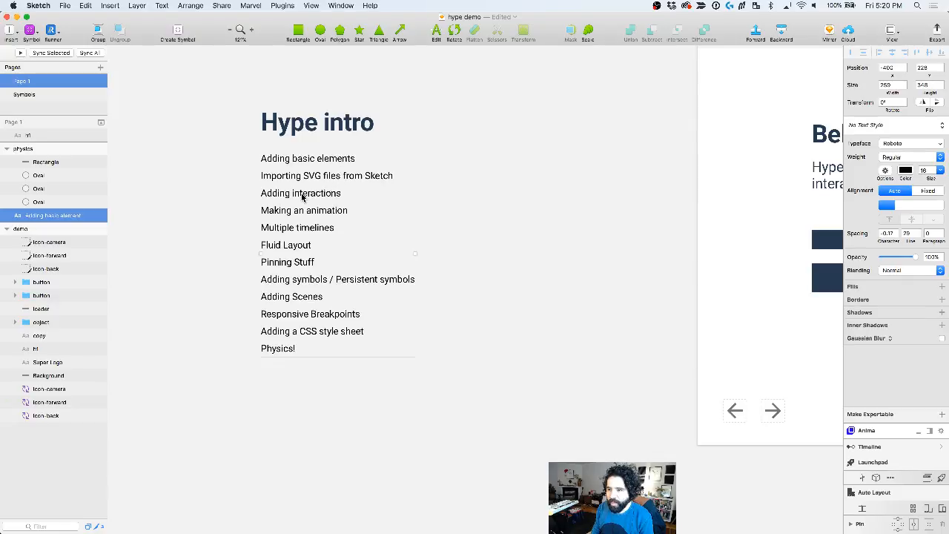
pyautogui.doubleClick(300, 194)
pyautogui.press('Escape')
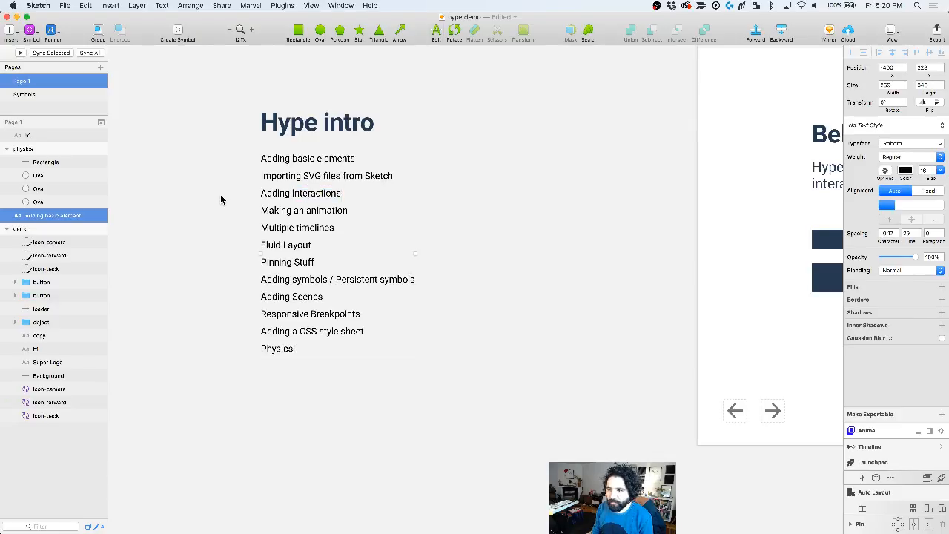
pyautogui.press('super+Tab')
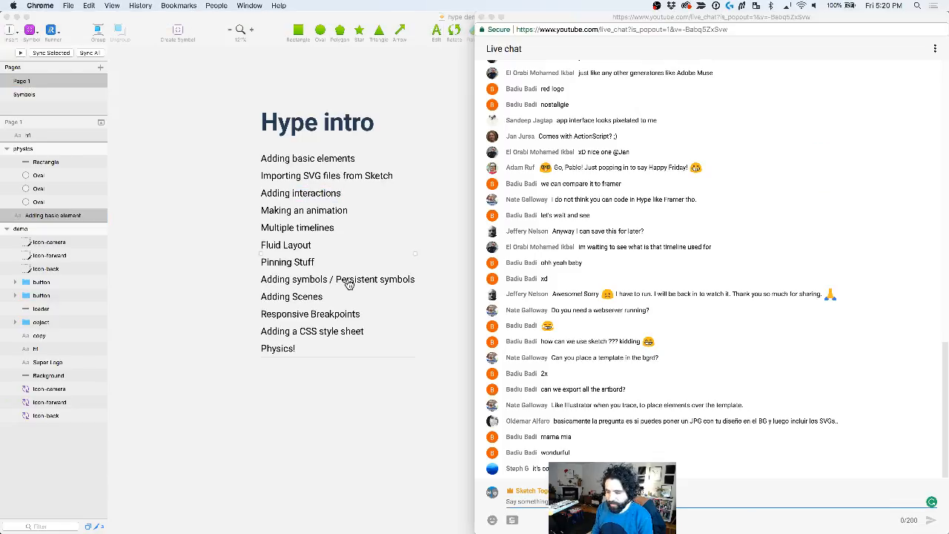
pyautogui.press('super+Tab')
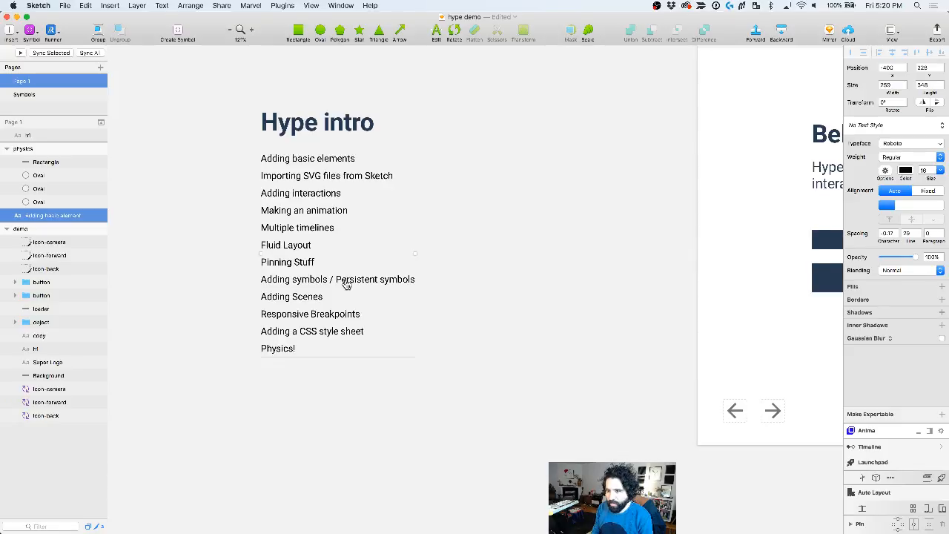
pyautogui.press('super+Tab')
pyautogui.press('super+Tab')
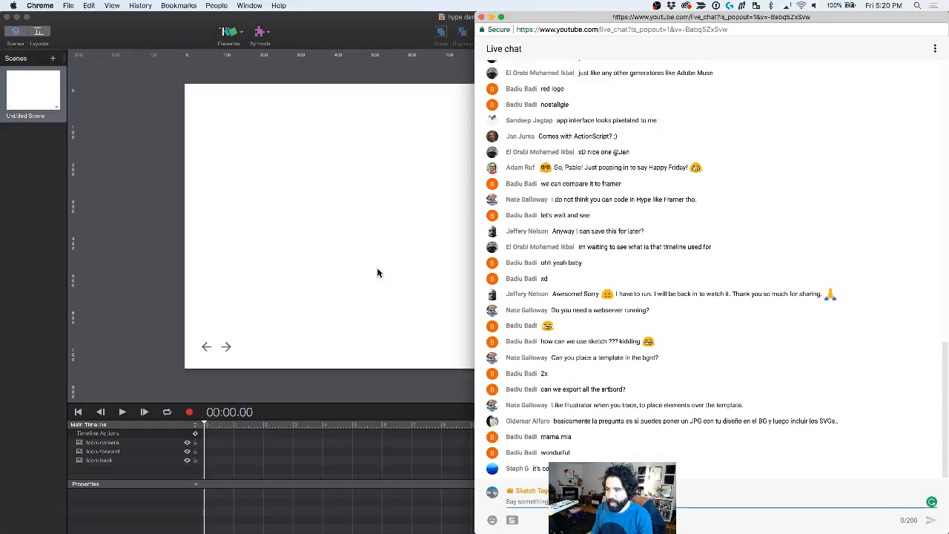
pyautogui.press('super+Tab')
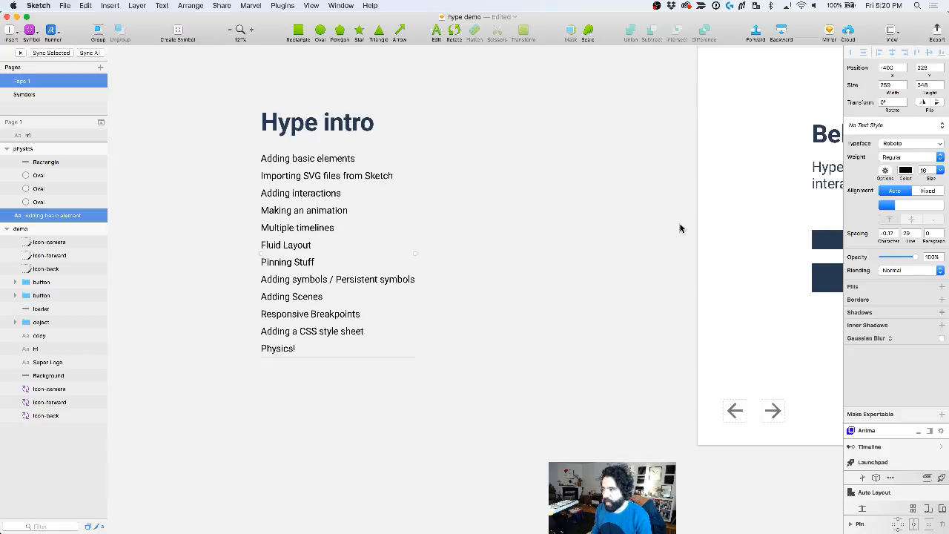
# Step: Copy the Grow button group from the demo artboard in Sketch and paste it into the Hype scene
pyautogui.hscroll(15, 680, 228)
pyautogui.scroll(3, 680, 227)
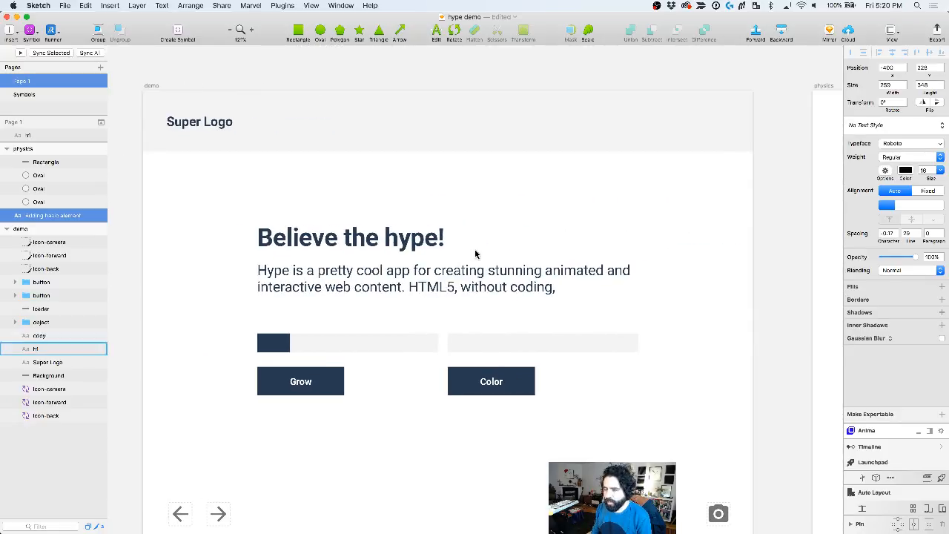
pyautogui.click(331, 382)
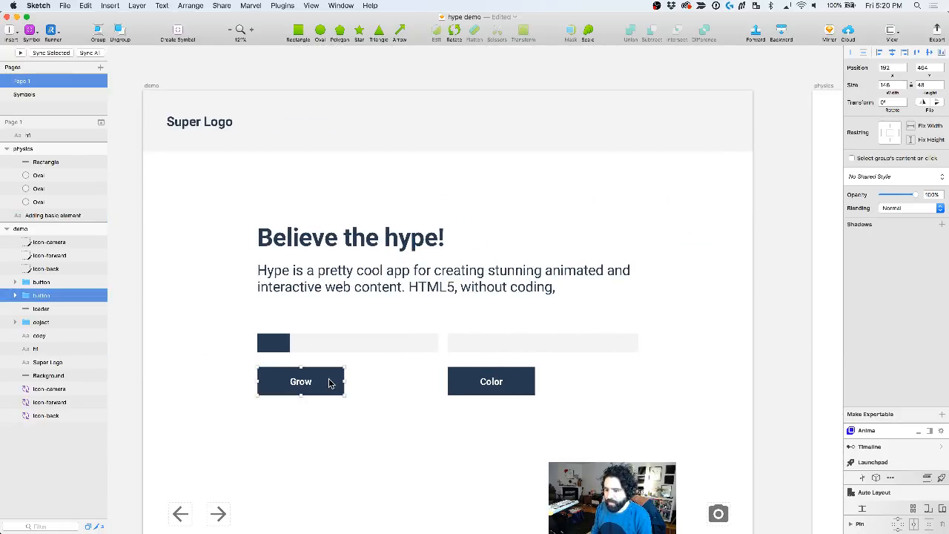
pyautogui.click(223, 382)
pyautogui.click(302, 384)
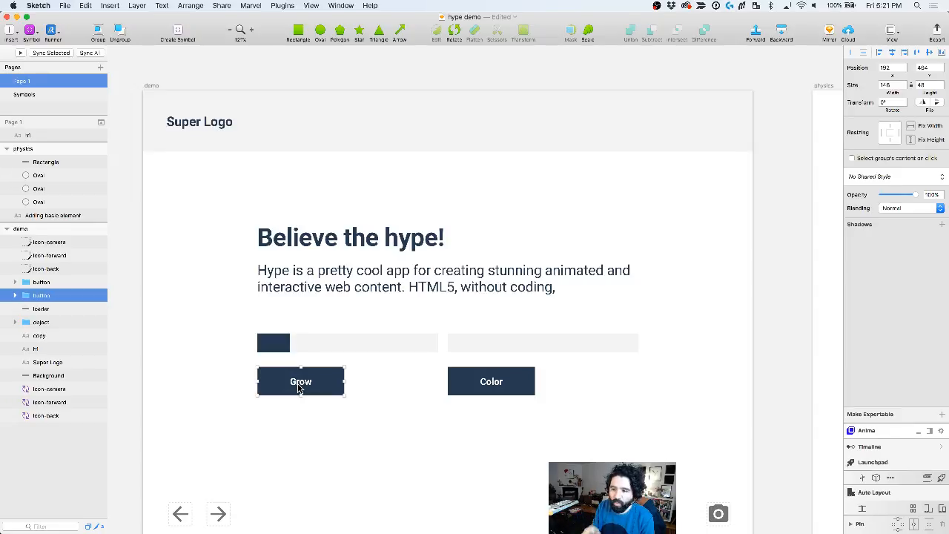
pyautogui.press('super+c')
pyautogui.press('super+Tab')
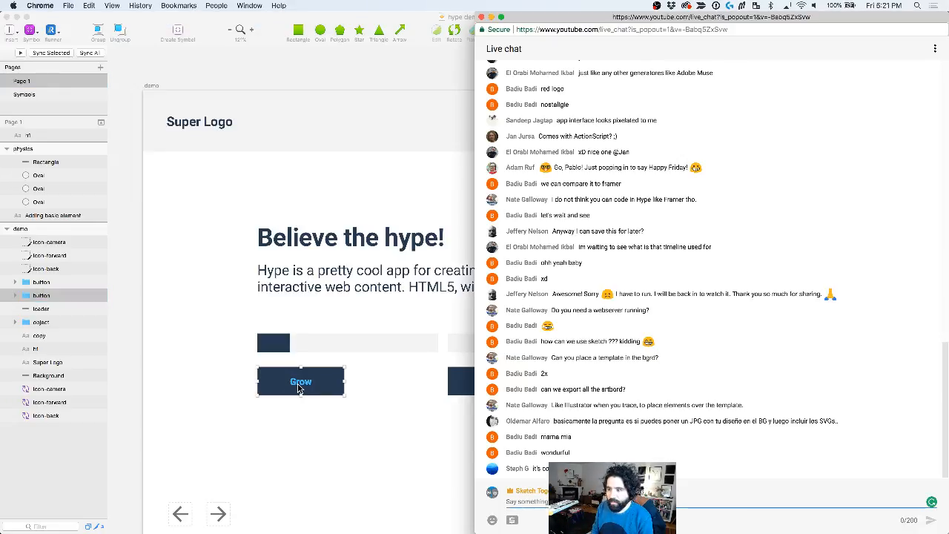
pyautogui.press('super+Tab')
pyautogui.press('super+v')
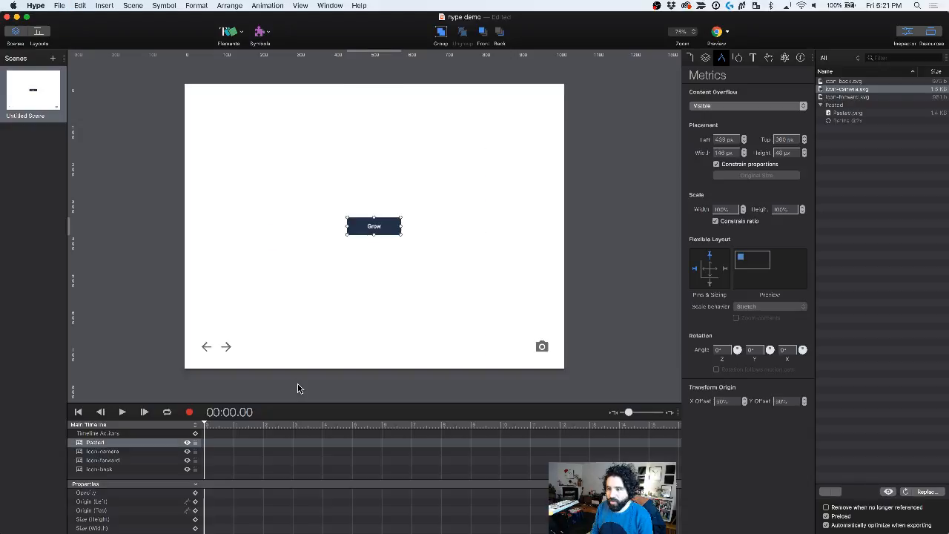
# Step: Zoom in on the pasted Grow button to inspect its image sharpness, and restore the full scene view
pyautogui.click(368, 210)
pyautogui.scroll(5, 370, 210)
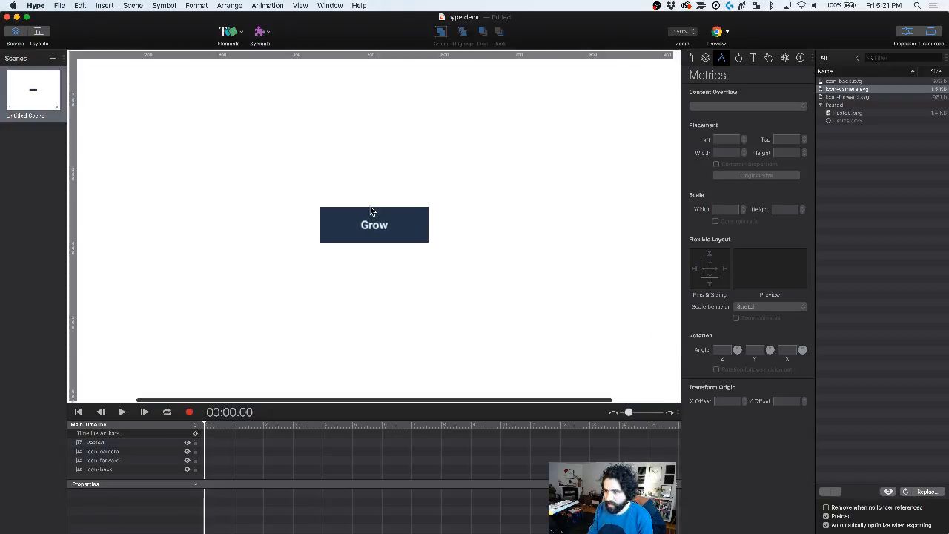
pyautogui.scroll(5, 370, 211)
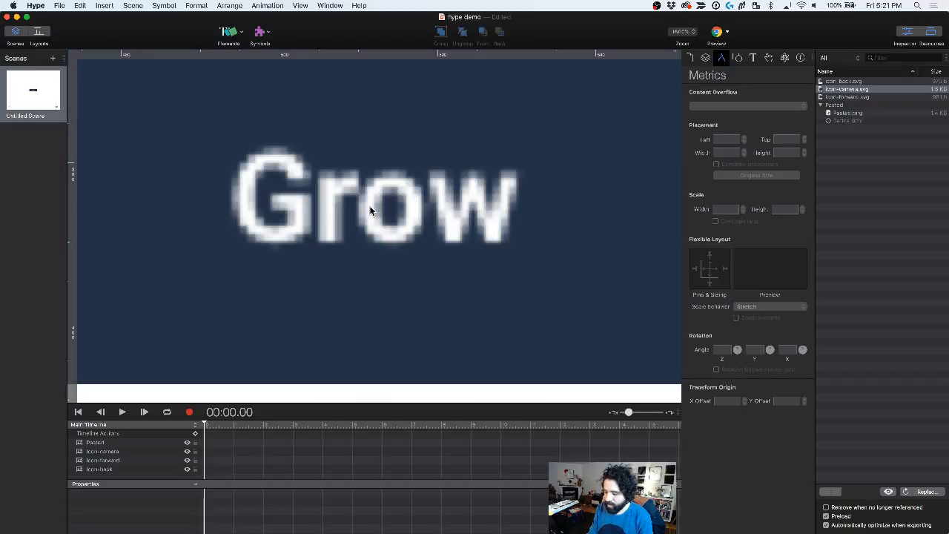
pyautogui.press('super+0')
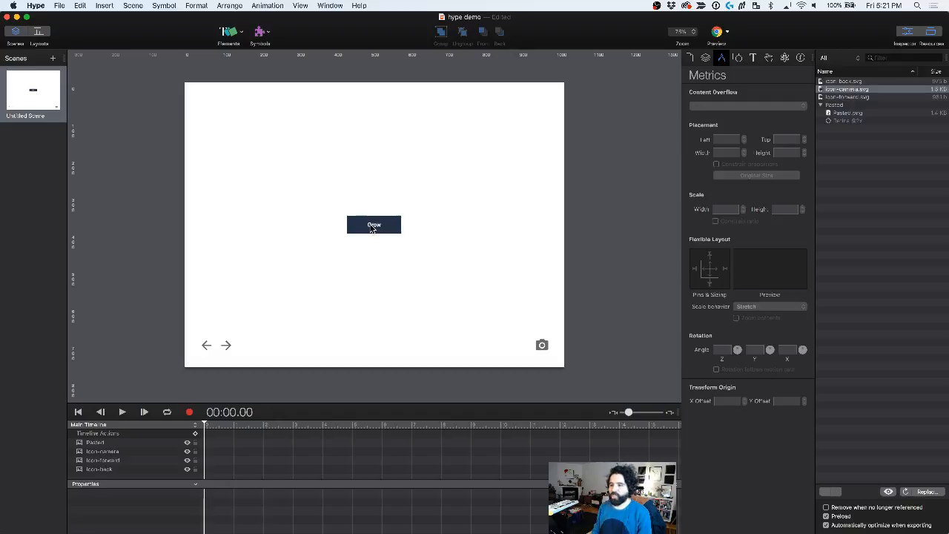
# Step: Add an On Mouse Click action to the Grow button in the scene
pyautogui.click(372, 228)
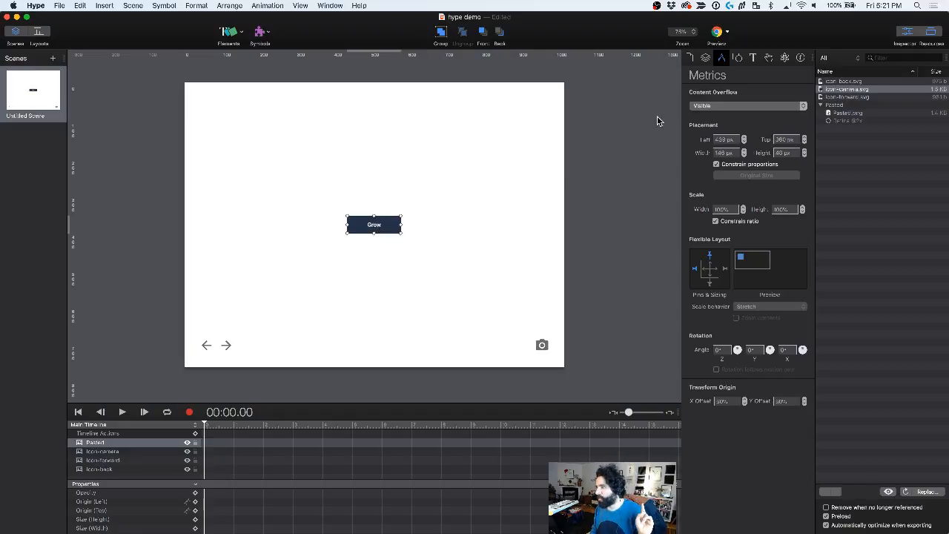
pyautogui.click(769, 59)
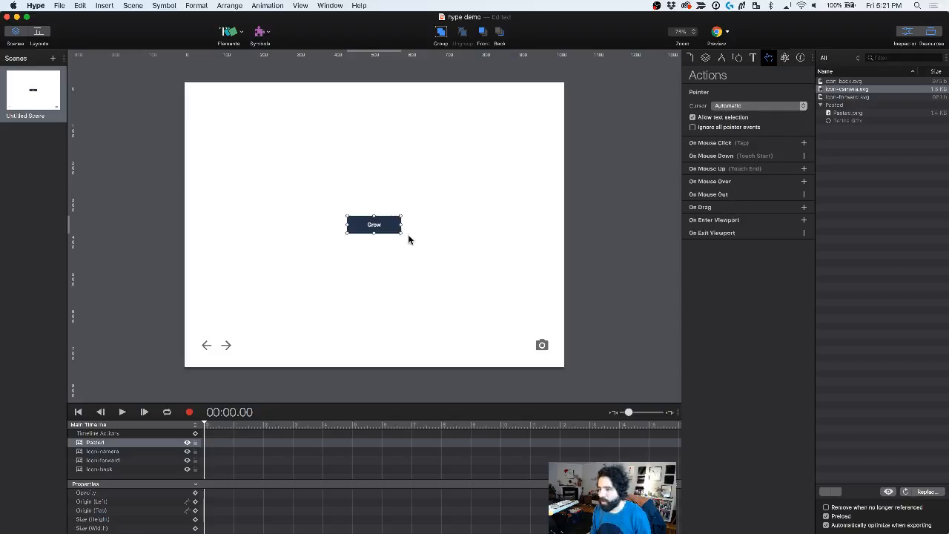
pyautogui.click(803, 143)
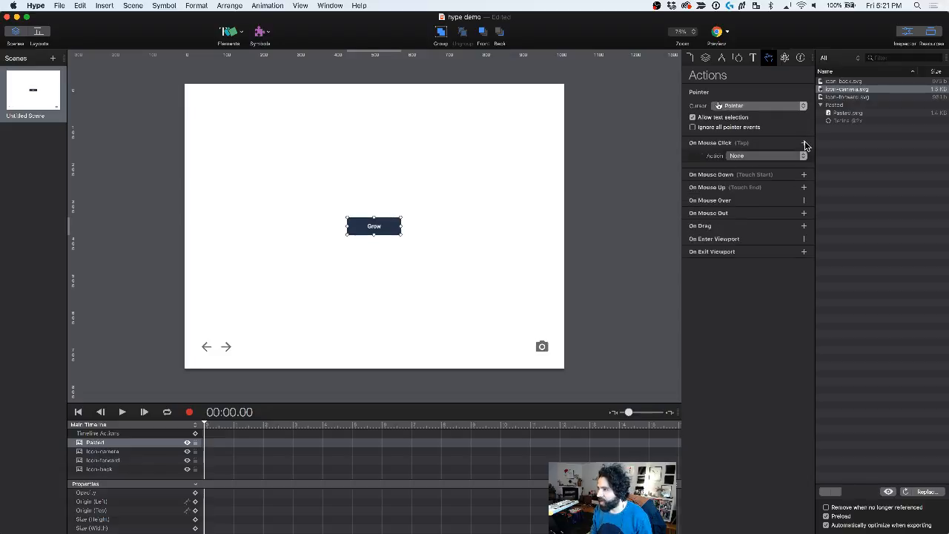
pyautogui.click(384, 172)
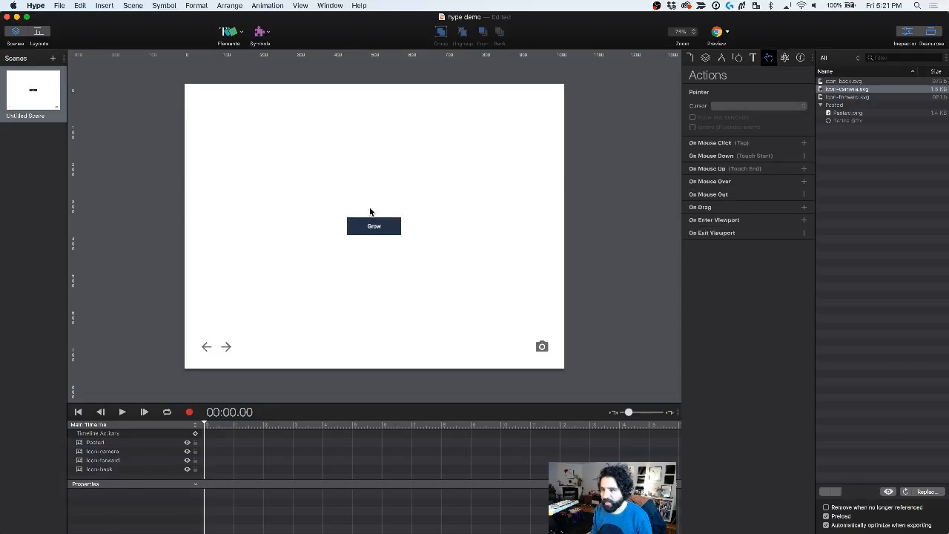
pyautogui.click(373, 232)
# Step: Add a second scene to the document and name it "scene 2"
pyautogui.click(42, 98)
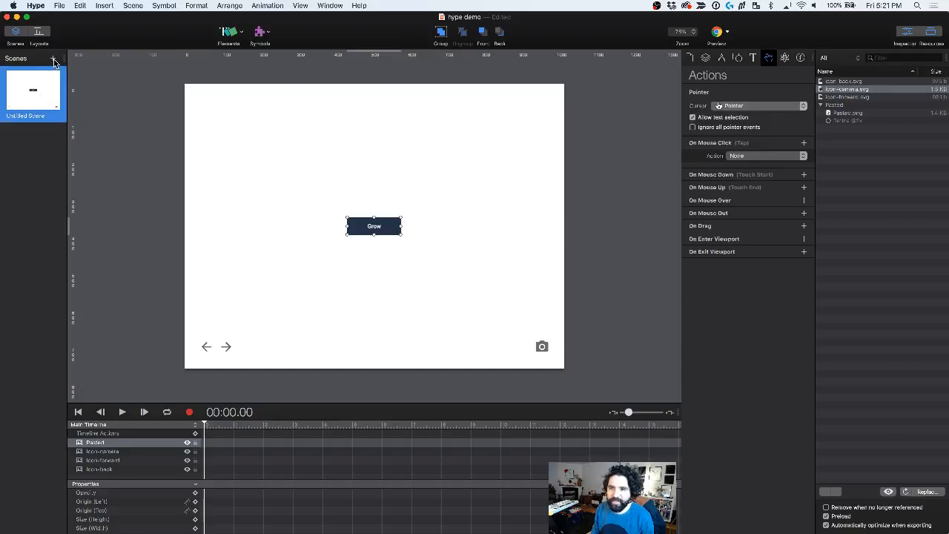
pyautogui.click(54, 60)
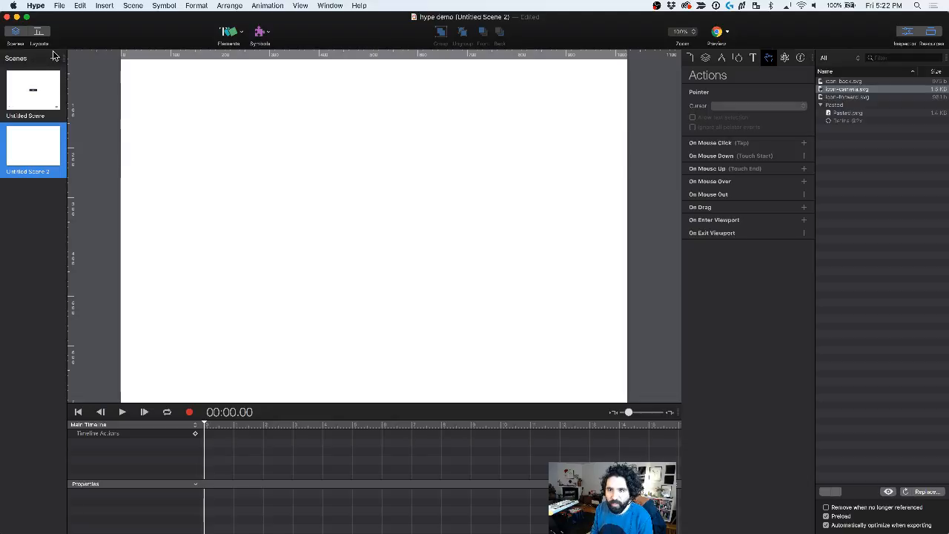
pyautogui.doubleClick(42, 173)
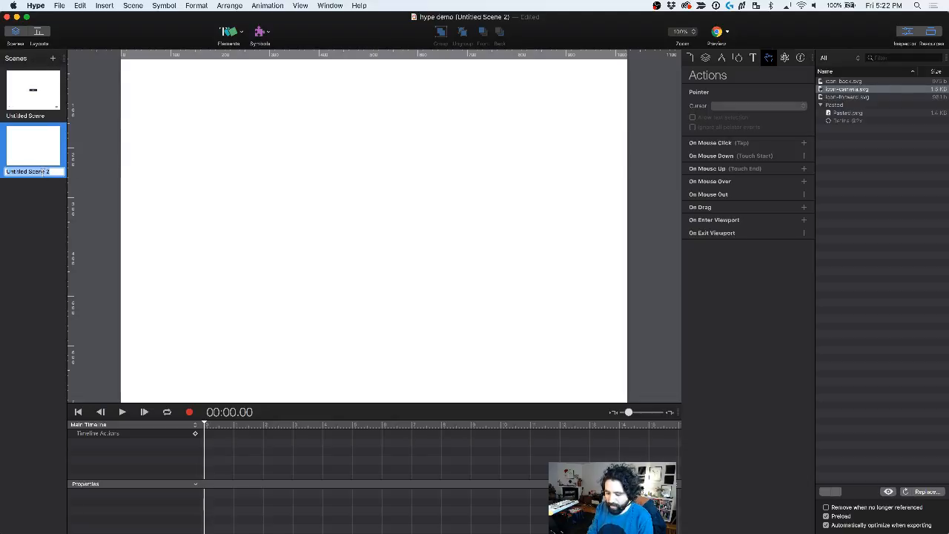
pyautogui.write('sce')
pyautogui.press('Return')
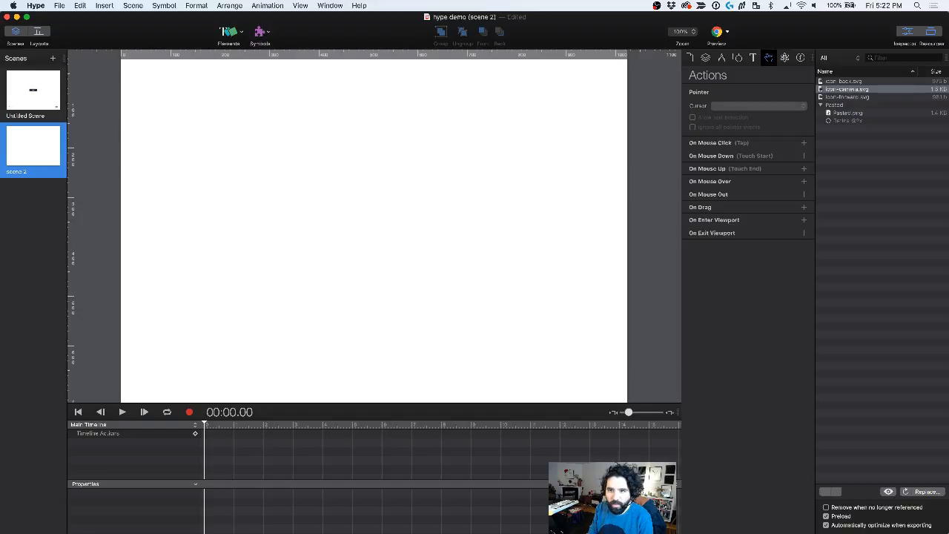
# Step: Rename the first scene, the one containing the Grow button, as "home"
pyautogui.click(36, 120)
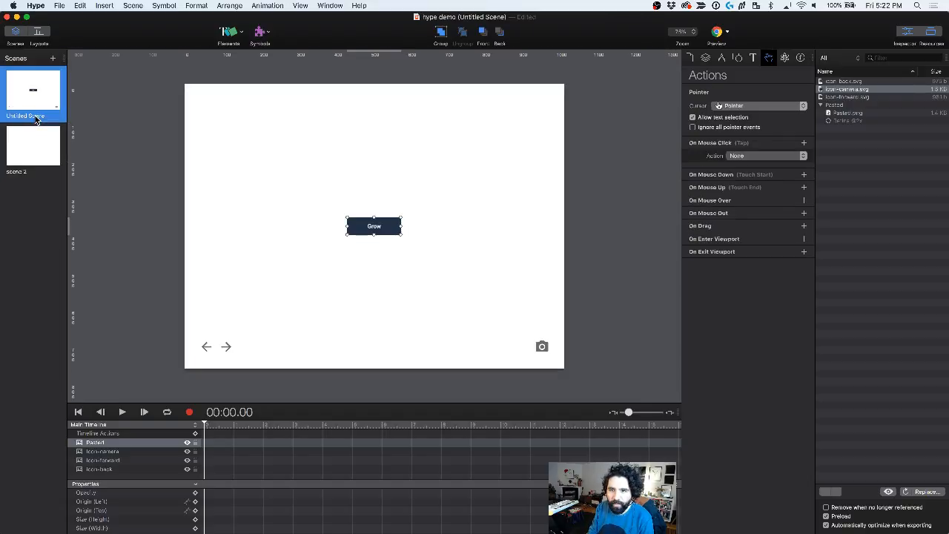
pyautogui.doubleClick(35, 120)
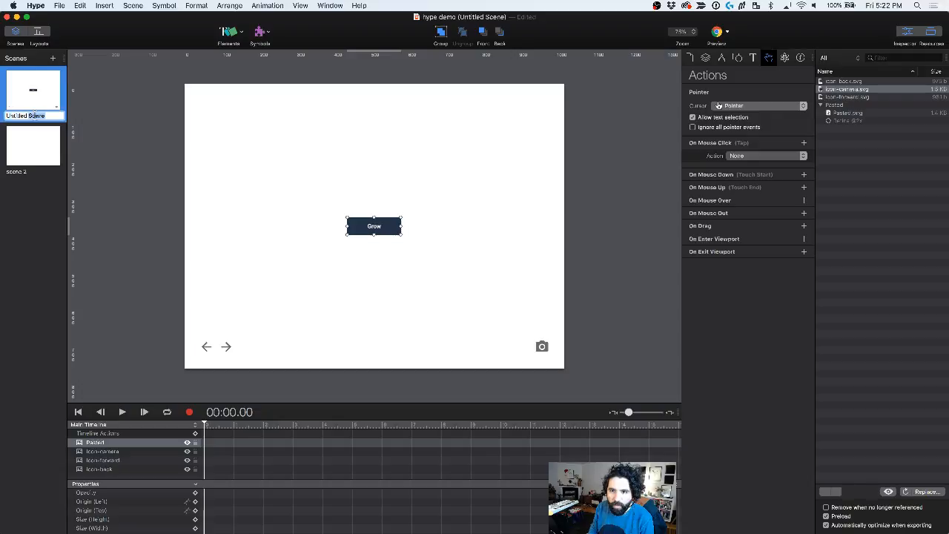
pyautogui.write('home')
pyautogui.press('Return')
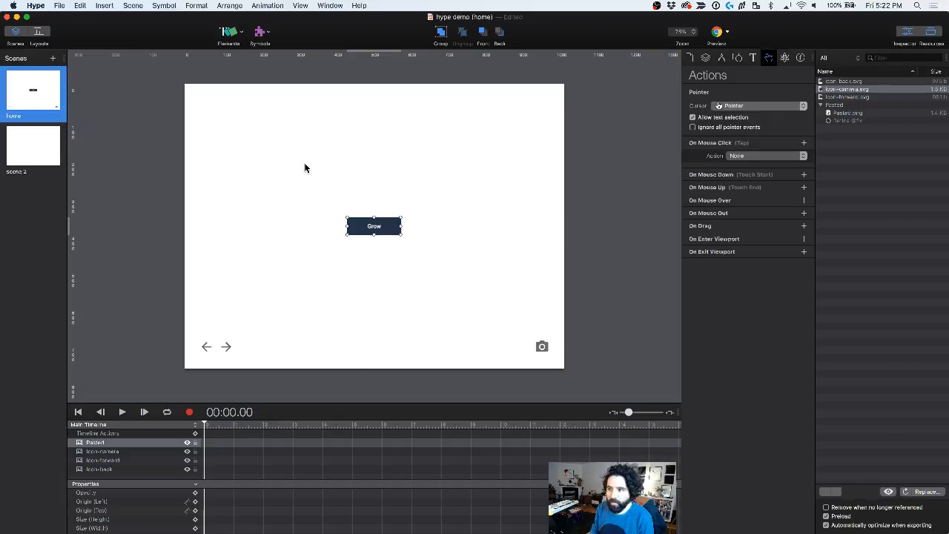
# Step: Set the Grow button's mouse-click action to Jump to Scene with Next Scene as the target
pyautogui.click(394, 227)
pyautogui.click(766, 155)
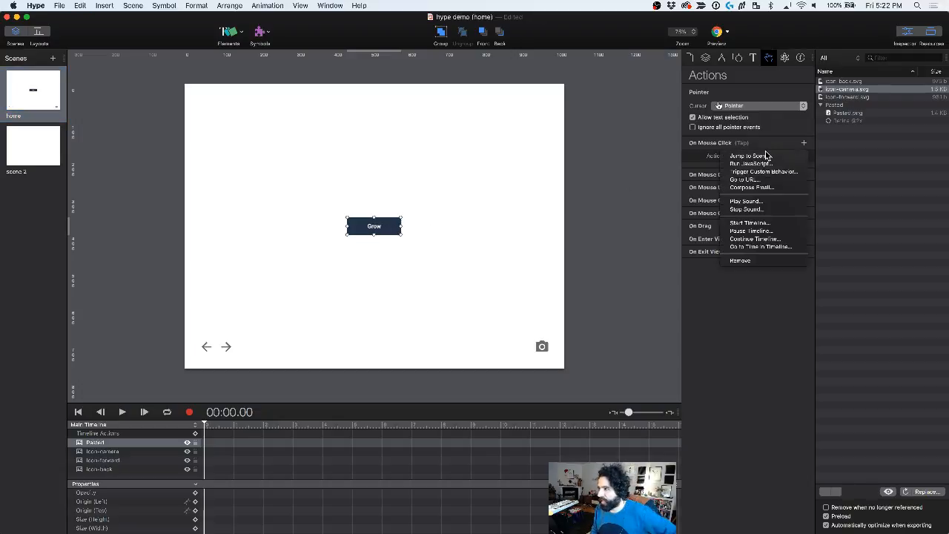
pyautogui.click(751, 155)
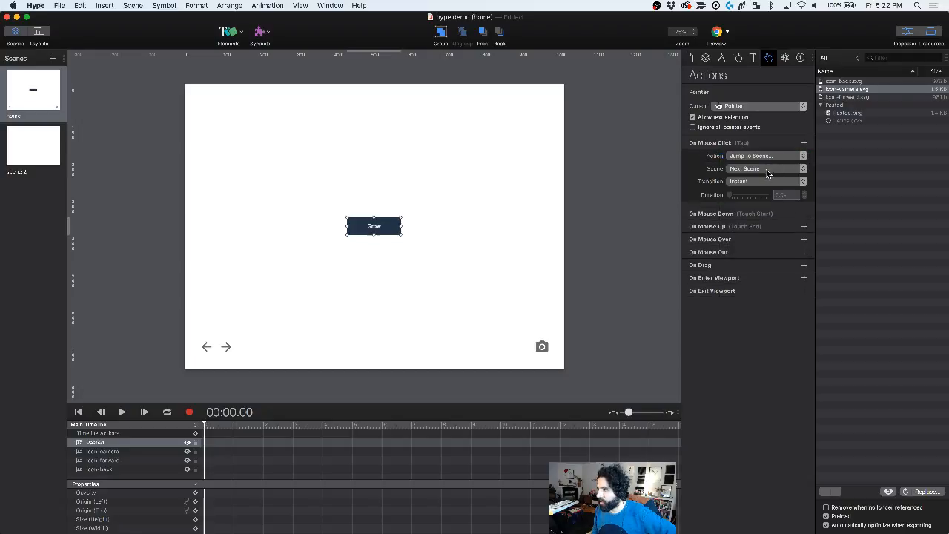
pyautogui.click(753, 168)
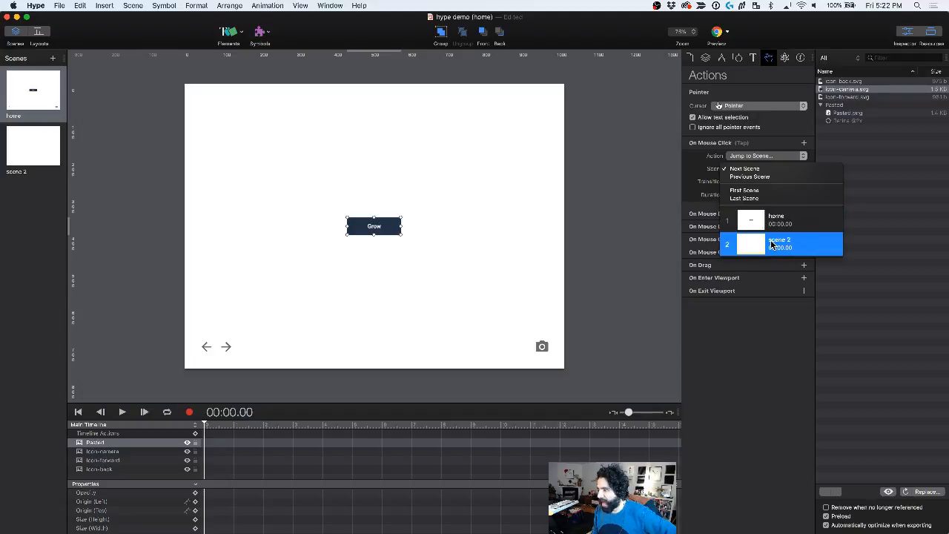
pyautogui.click(761, 321)
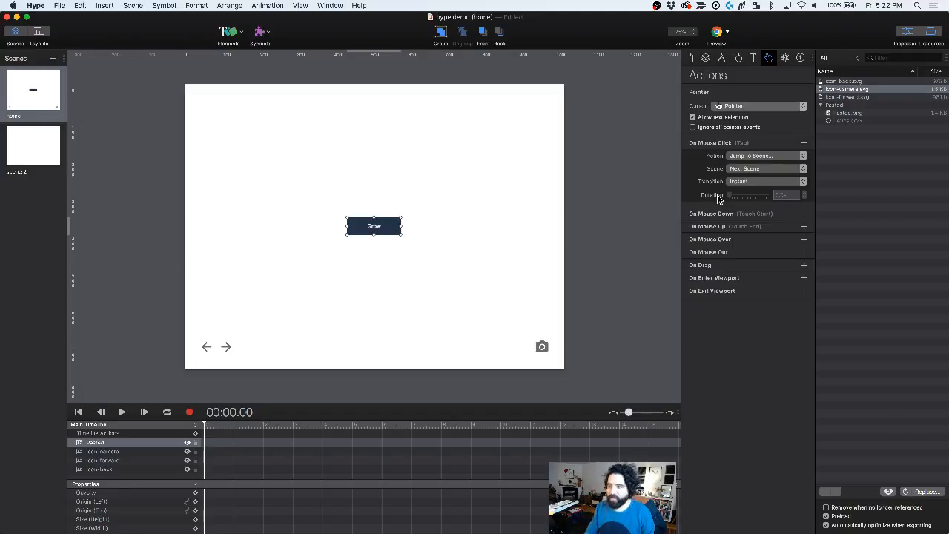
# Step: Set the scene jump's transition to Push (Right to Left) with a duration of 0.7 s
pyautogui.click(752, 186)
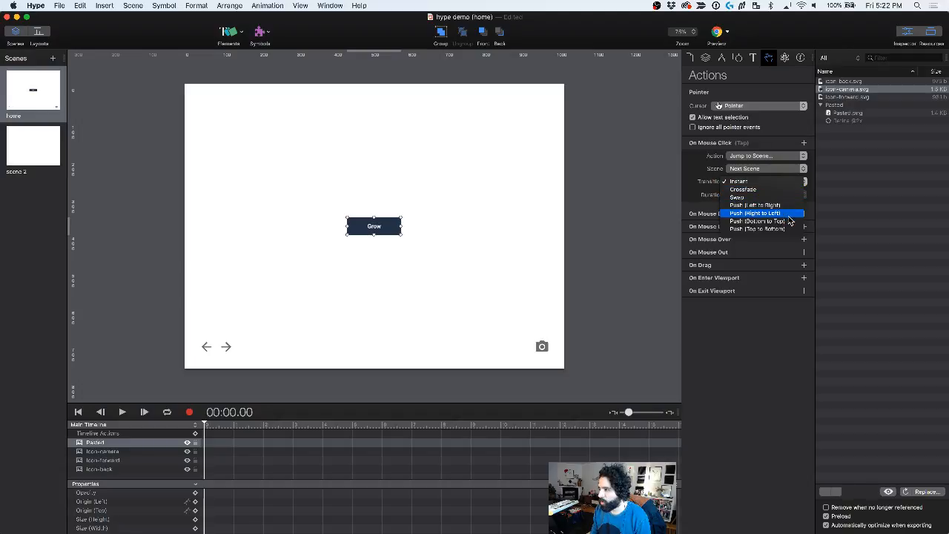
pyautogui.click(789, 216)
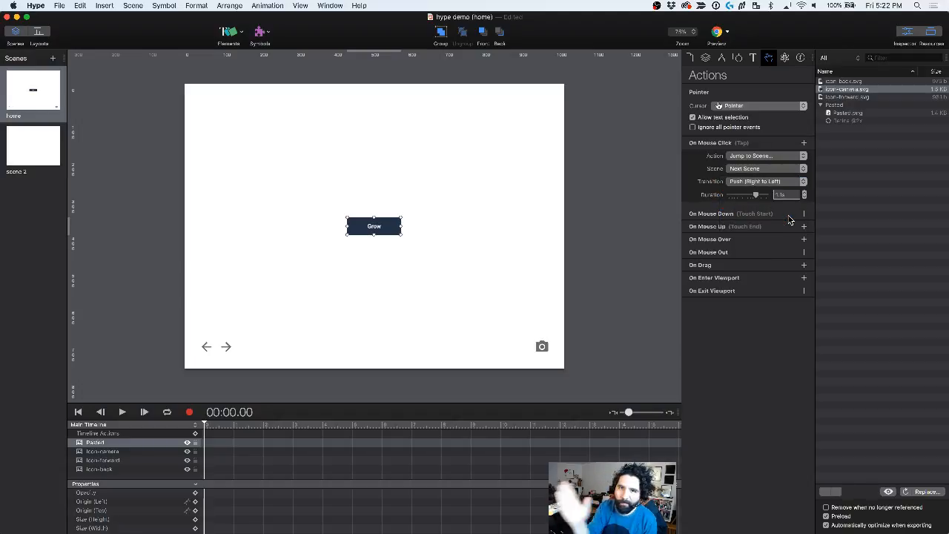
pyautogui.moveTo(755, 195); pyautogui.dragTo(749, 197)
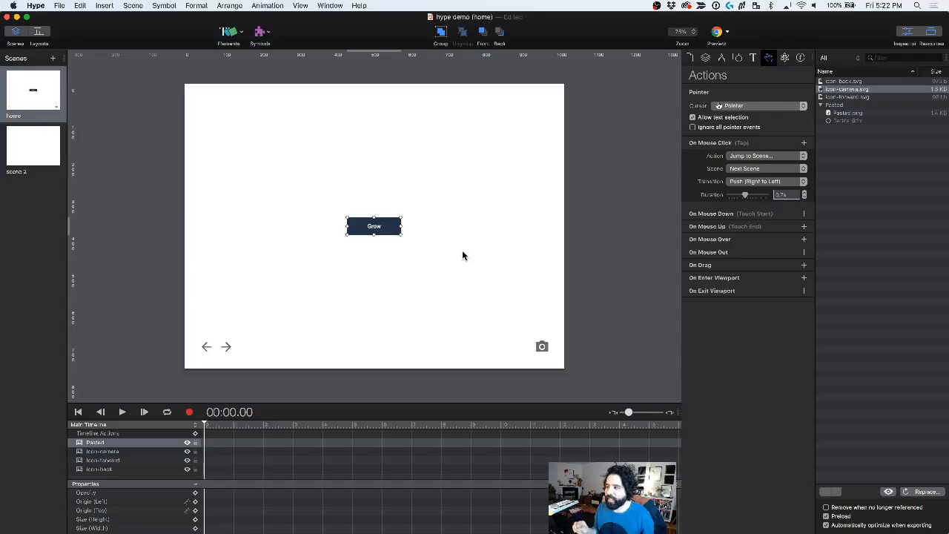
pyautogui.click(777, 184)
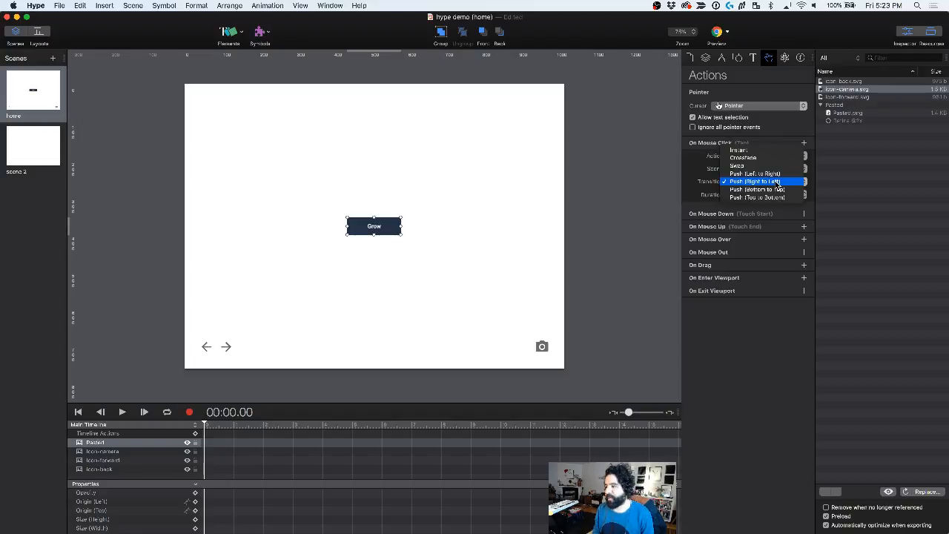
pyautogui.click(777, 183)
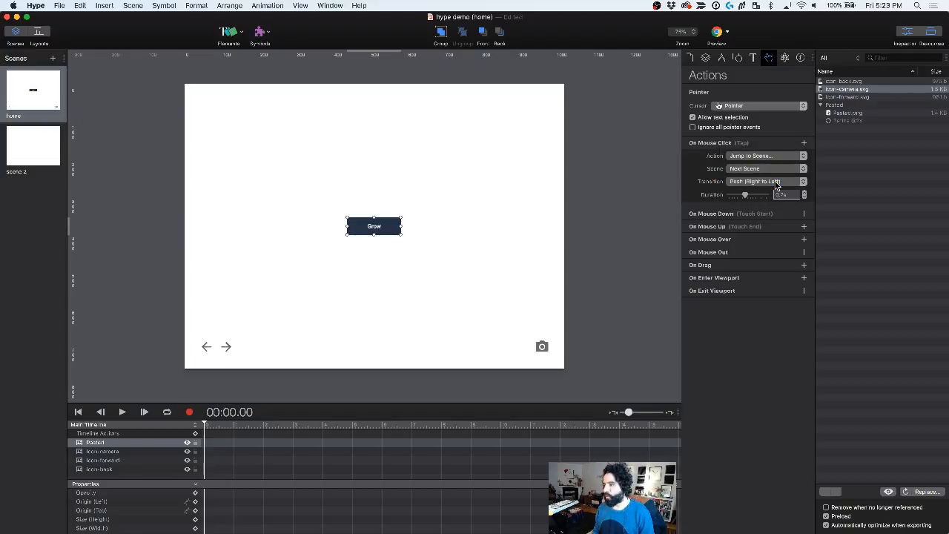
# Step: Insert a rectangle in scene 2, enlarge it to a wide block and center it on the scene
pyautogui.click(717, 32)
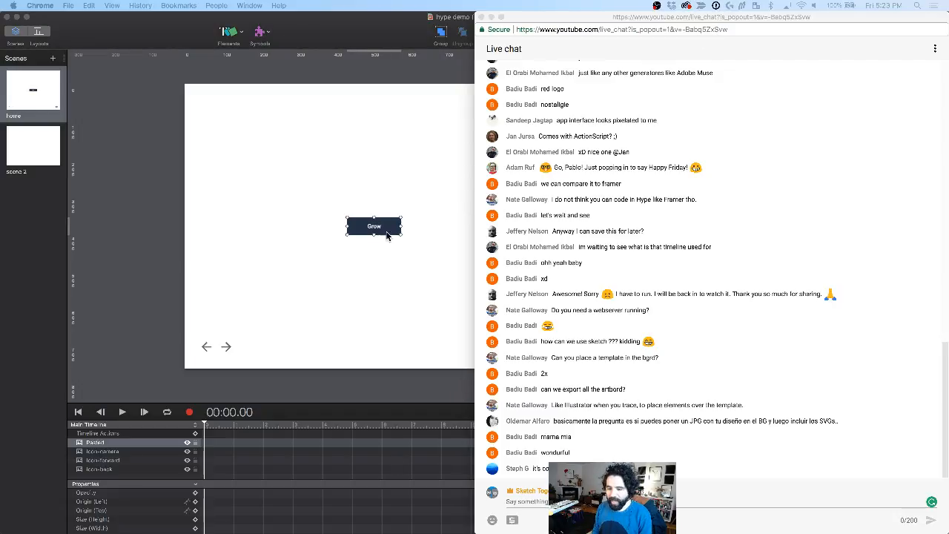
pyautogui.click(316, 168)
pyautogui.click(20, 138)
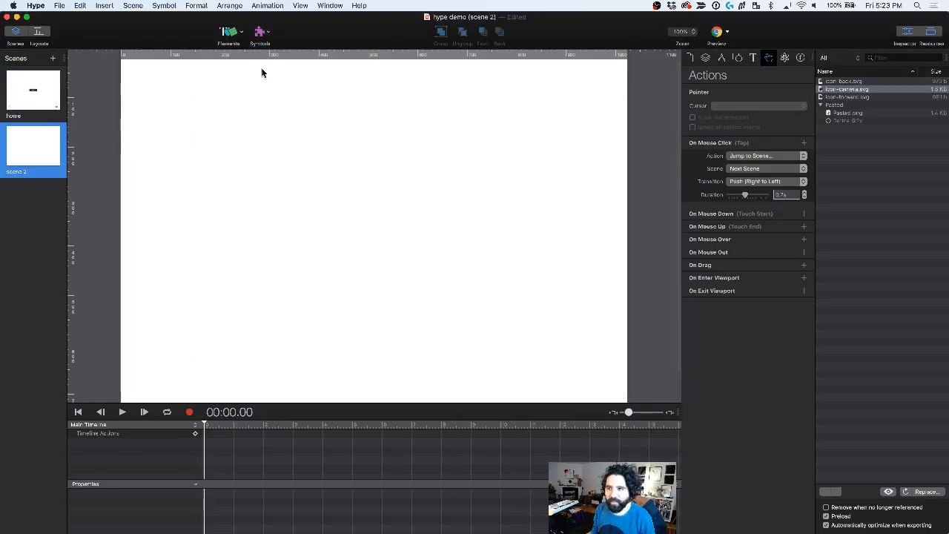
pyautogui.click(235, 32)
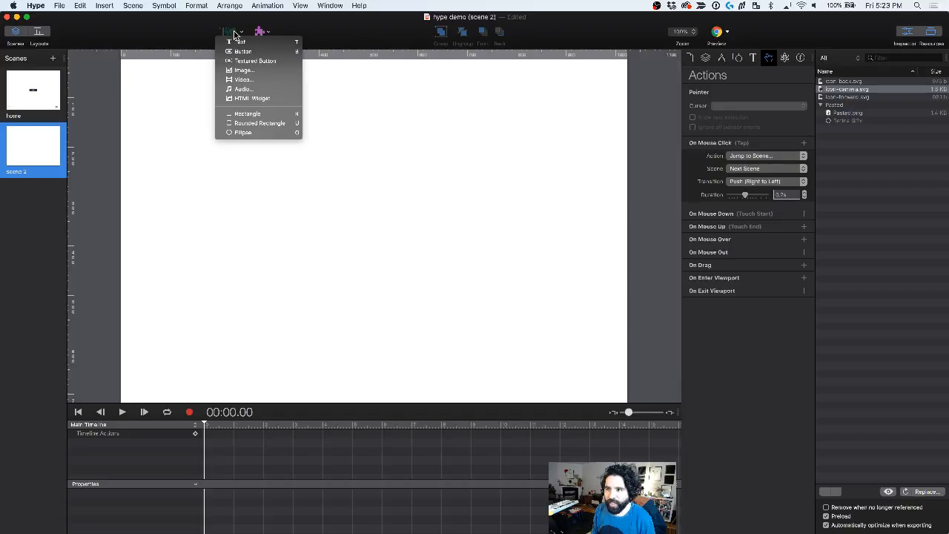
pyautogui.click(256, 119)
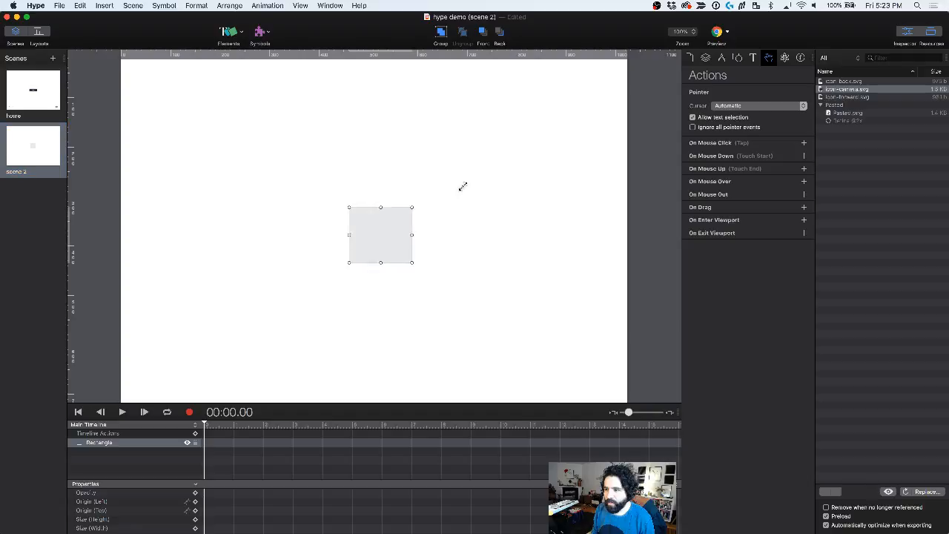
pyautogui.moveTo(463, 186); pyautogui.dragTo(583, 161)
pyautogui.moveTo(510, 203); pyautogui.dragTo(428, 222)
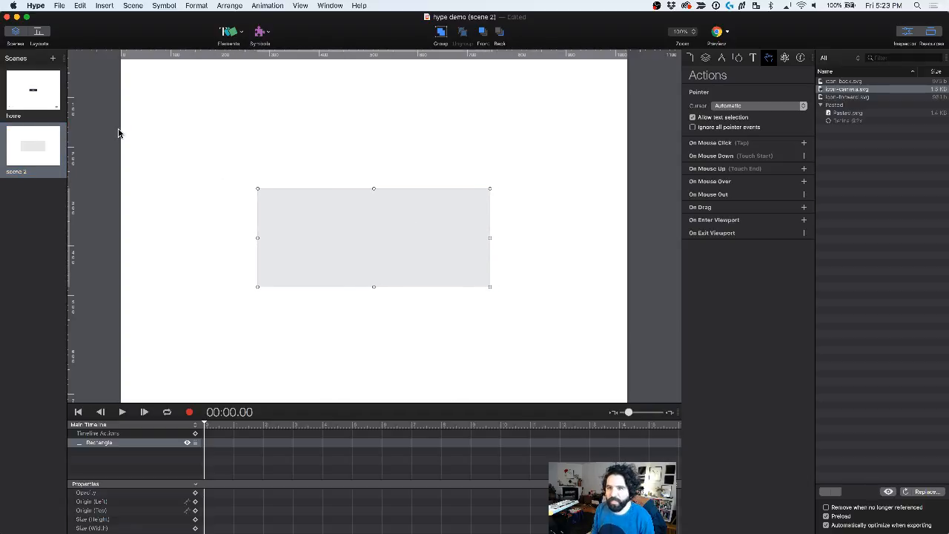
# Step: Preview the home scene in Chrome, test the Grow button's scene transition, and return to Hype with the button selected
pyautogui.click(50, 98)
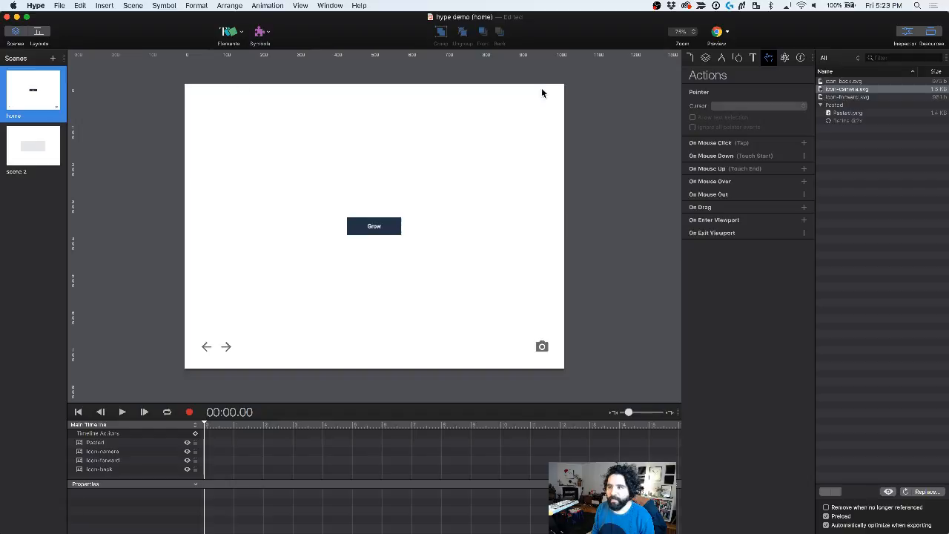
pyautogui.click(716, 32)
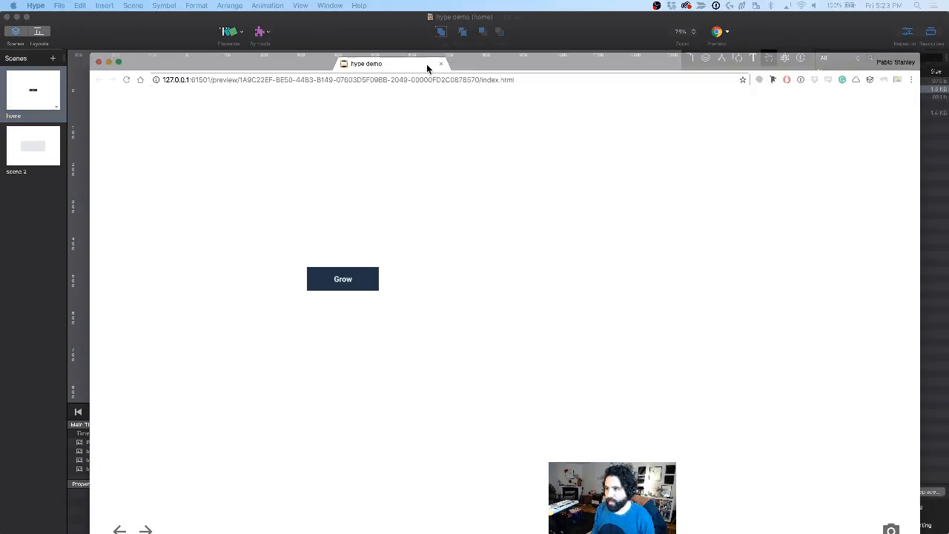
pyautogui.doubleClick(468, 65)
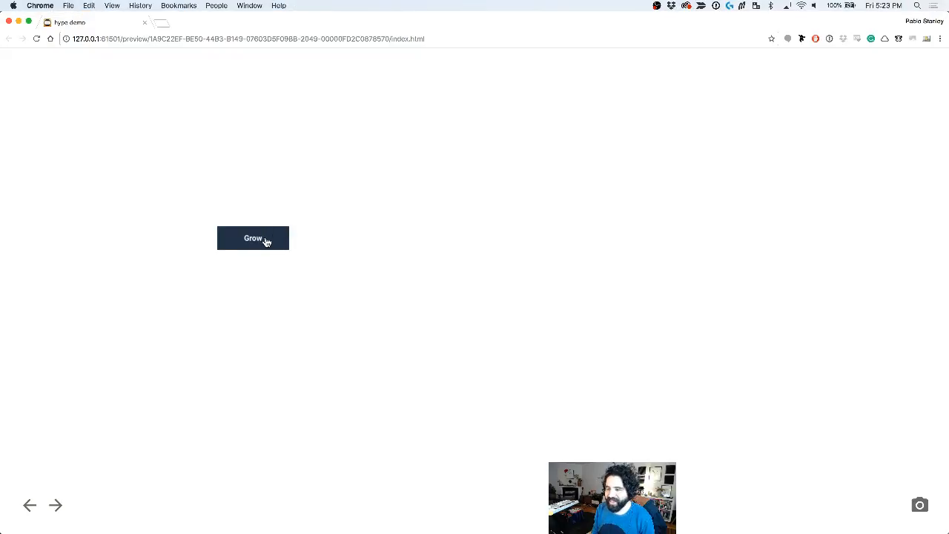
pyautogui.click(268, 241)
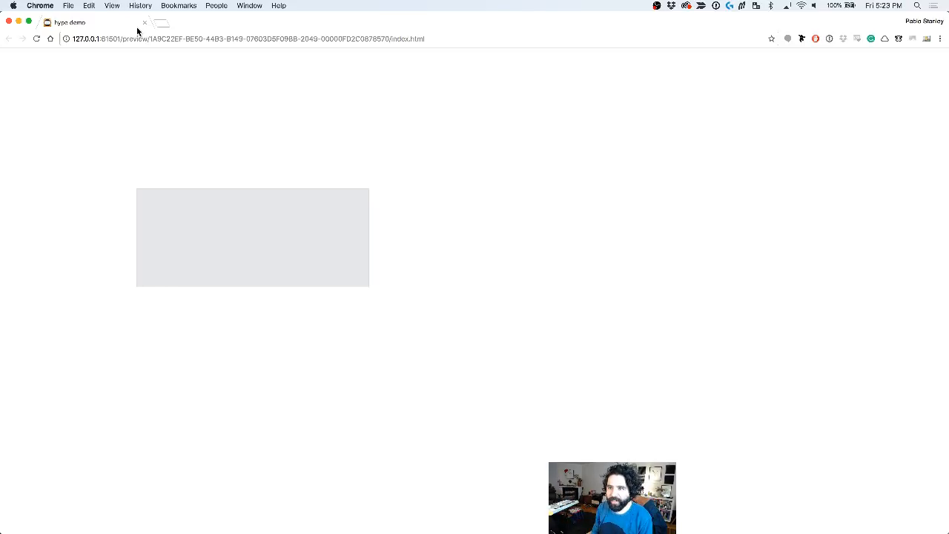
pyautogui.press('super+Tab')
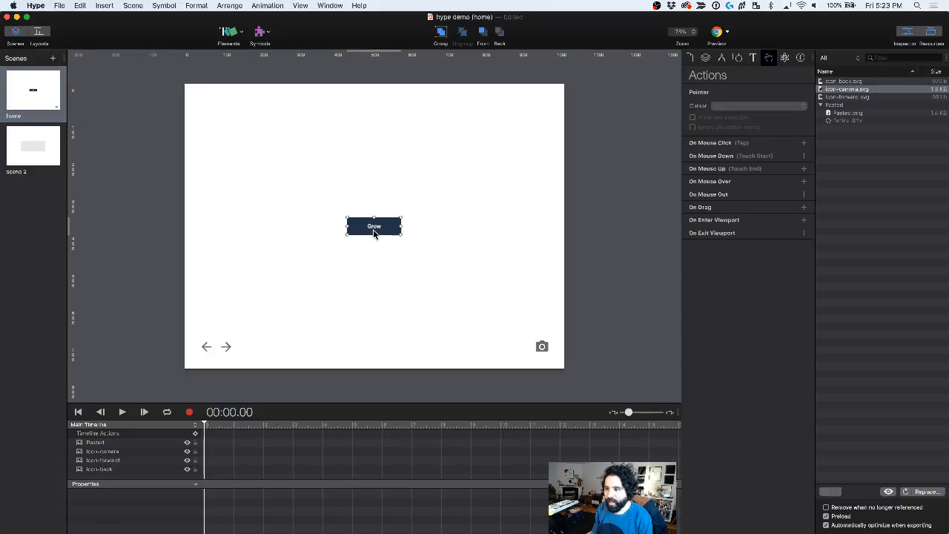
pyautogui.click(374, 228)
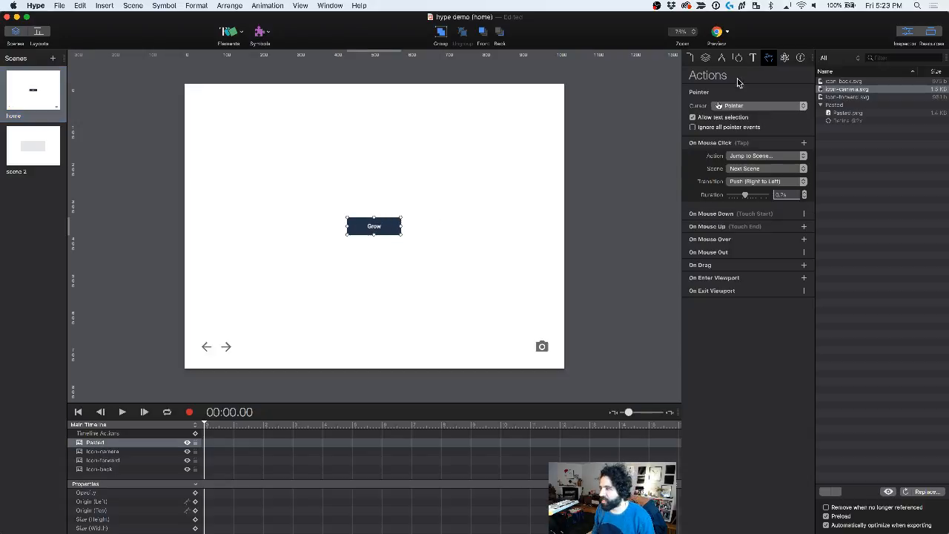
# Step: Pin the Grow button to all four sides of the scene in its flexible layout settings
pyautogui.click(722, 59)
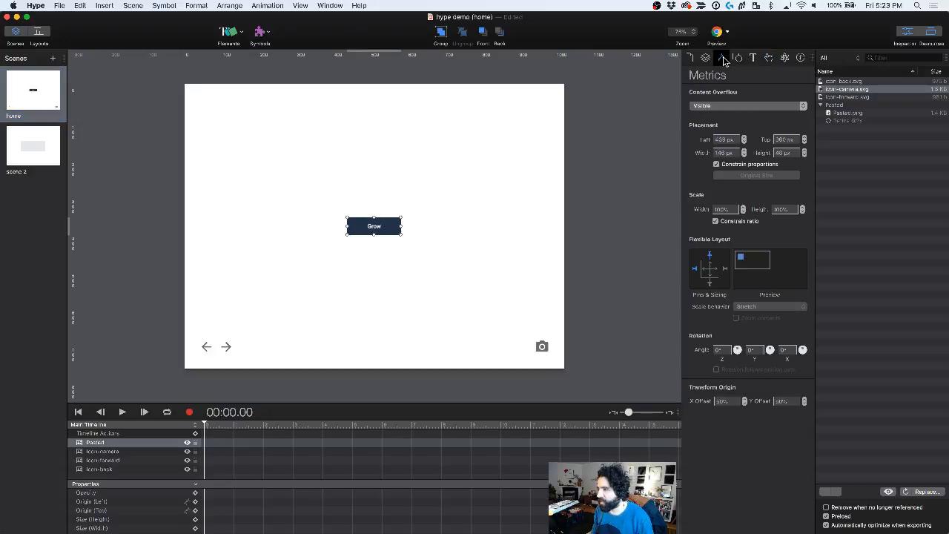
pyautogui.click(710, 254)
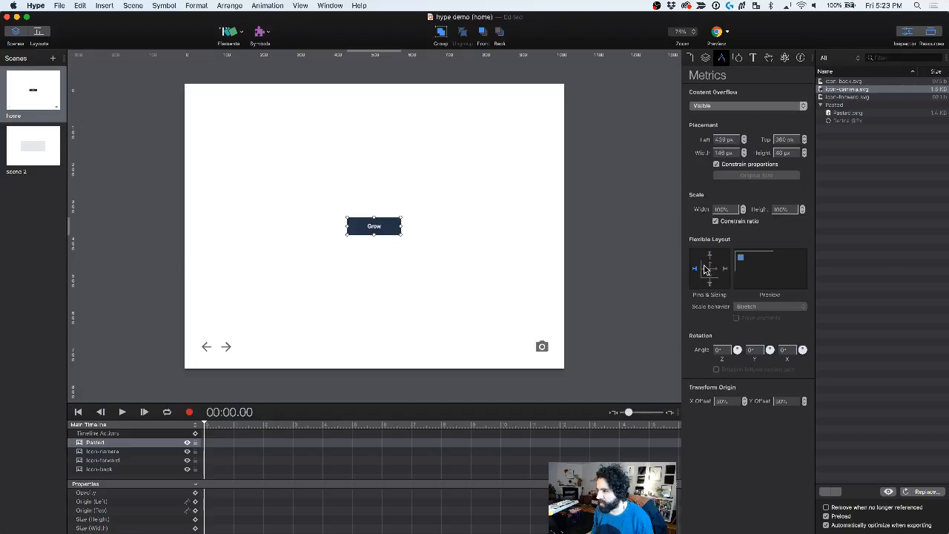
pyautogui.click(695, 269)
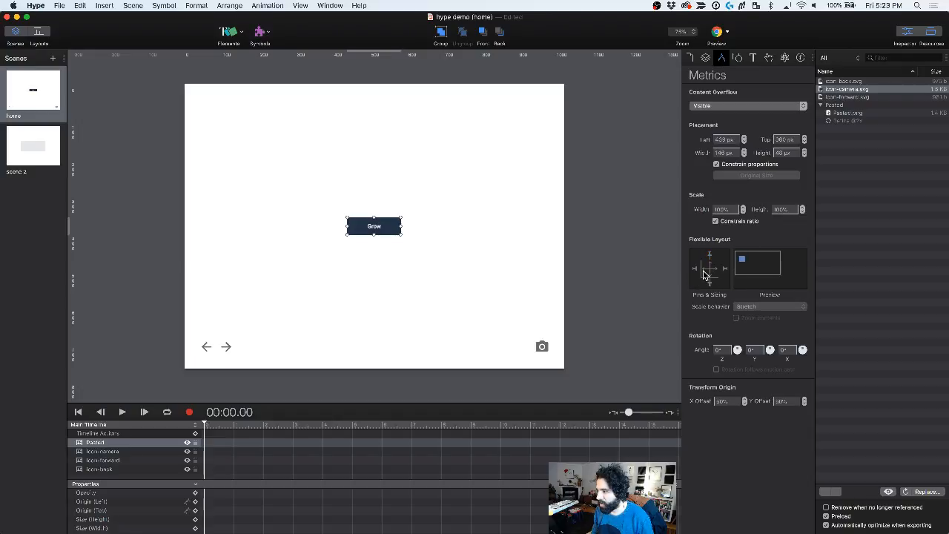
pyautogui.click(695, 268)
pyautogui.click(709, 255)
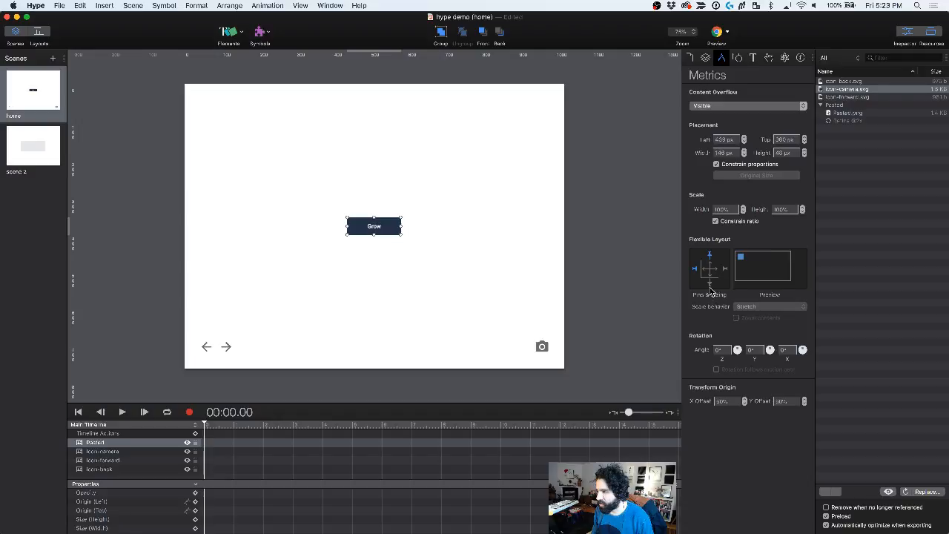
pyautogui.click(710, 283)
pyautogui.click(725, 269)
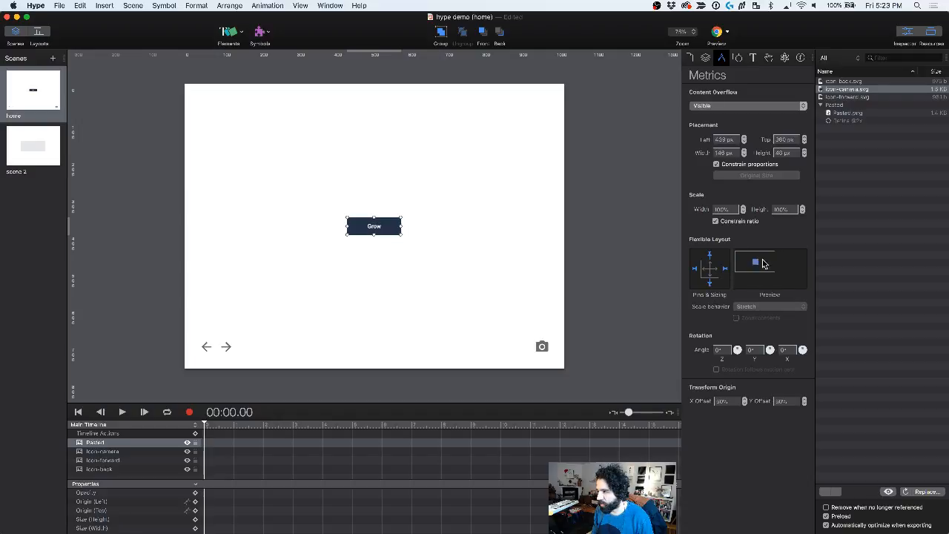
# Step: Preview the project in Chrome, resize the window to check the Grow button's position, test its scene jump, and return to Hype
pyautogui.click(716, 31)
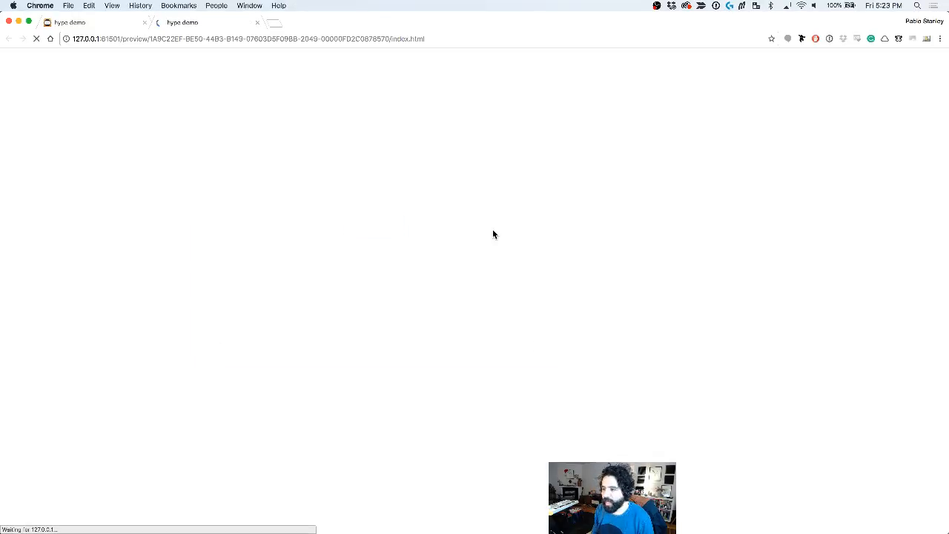
pyautogui.moveTo(947, 289); pyautogui.dragTo(823, 308)
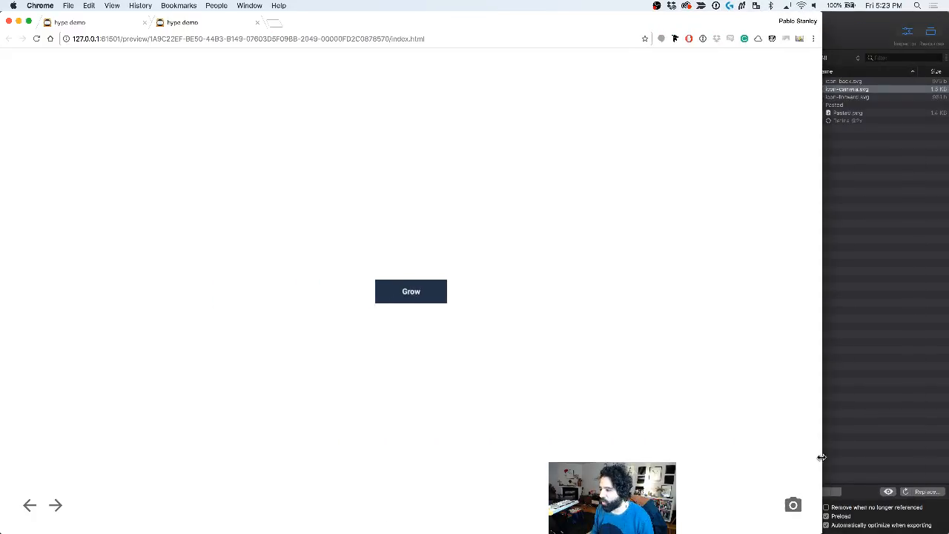
pyautogui.moveTo(818, 529); pyautogui.dragTo(887, 495)
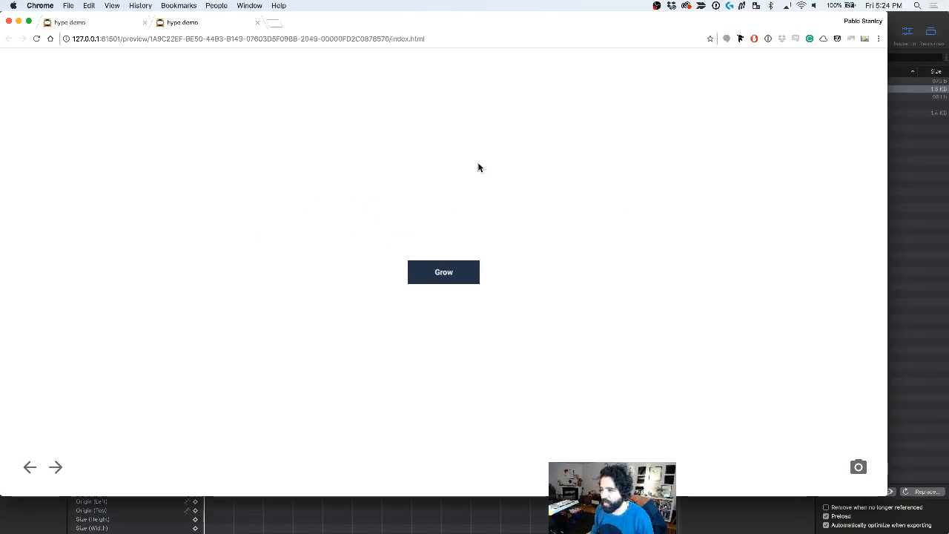
pyautogui.click(443, 272)
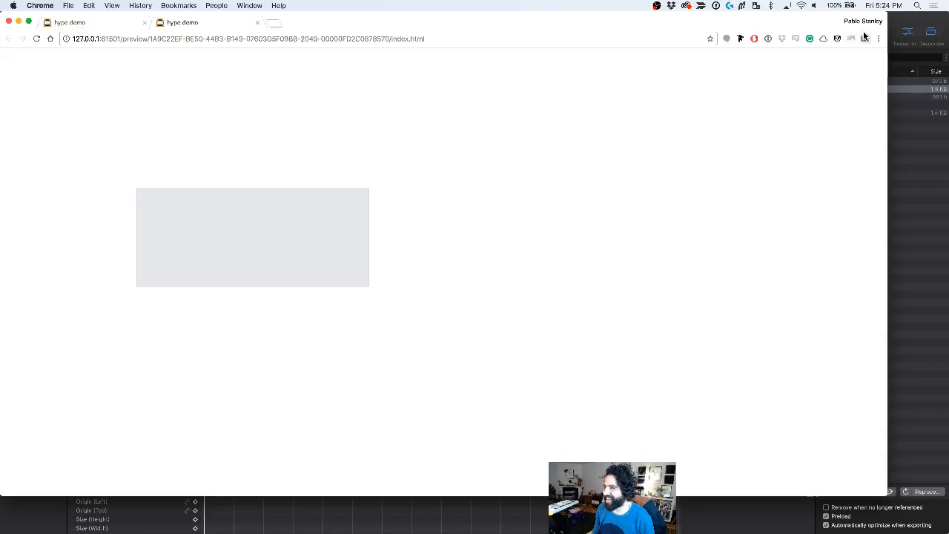
pyautogui.click(898, 24)
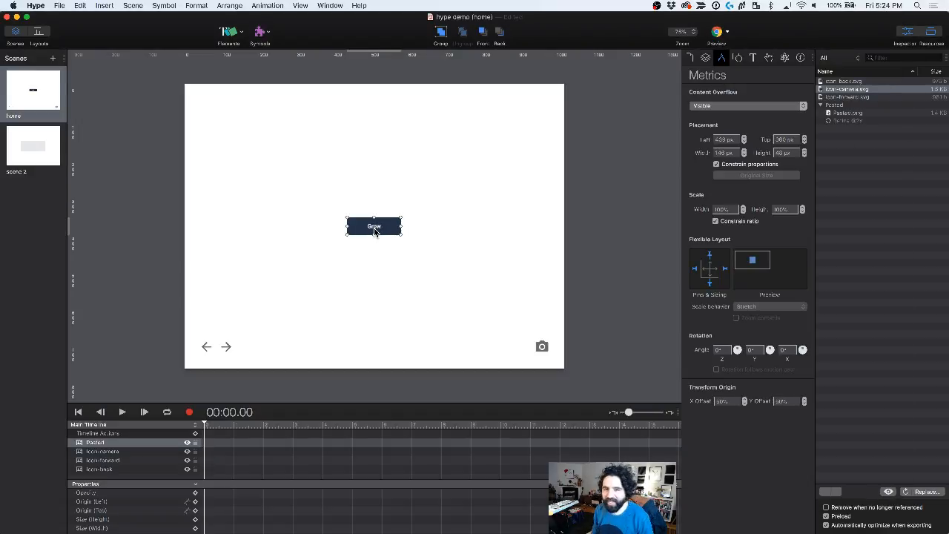
# Step: Add a second On Mouse Click action to the Grow button and set it to Play Sound
pyautogui.click(769, 59)
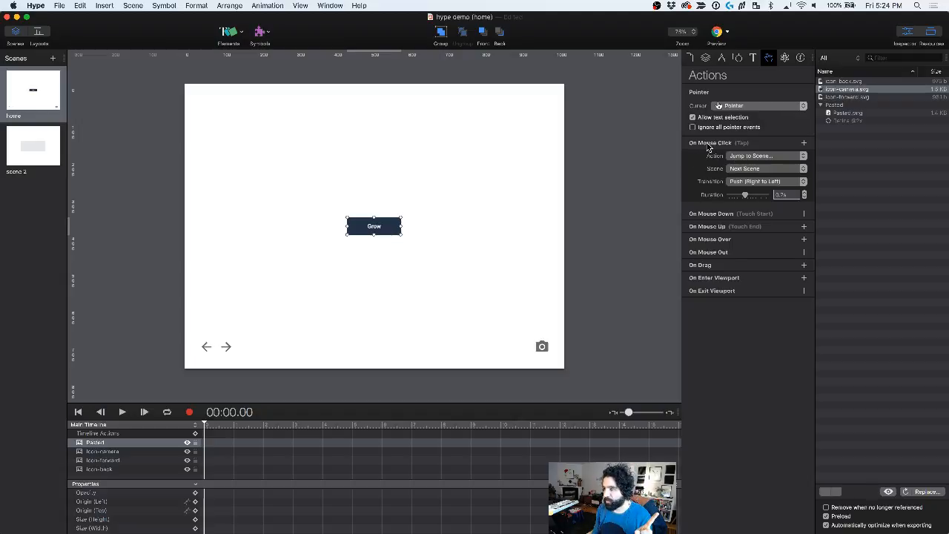
pyautogui.click(805, 143)
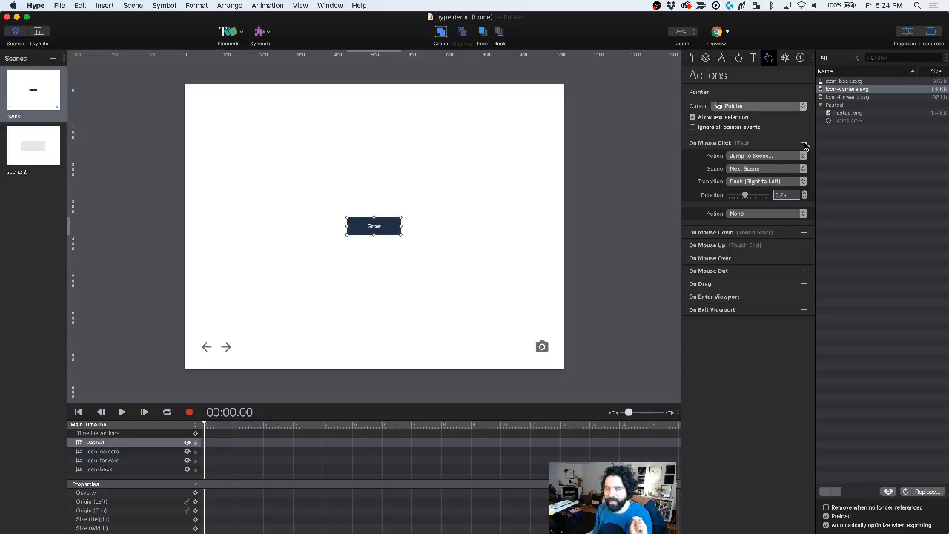
pyautogui.click(778, 215)
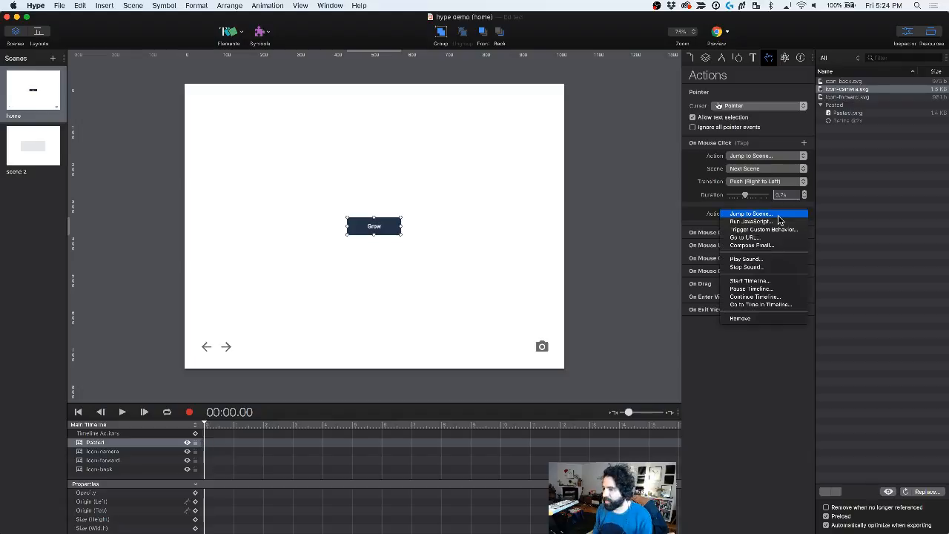
pyautogui.click(771, 260)
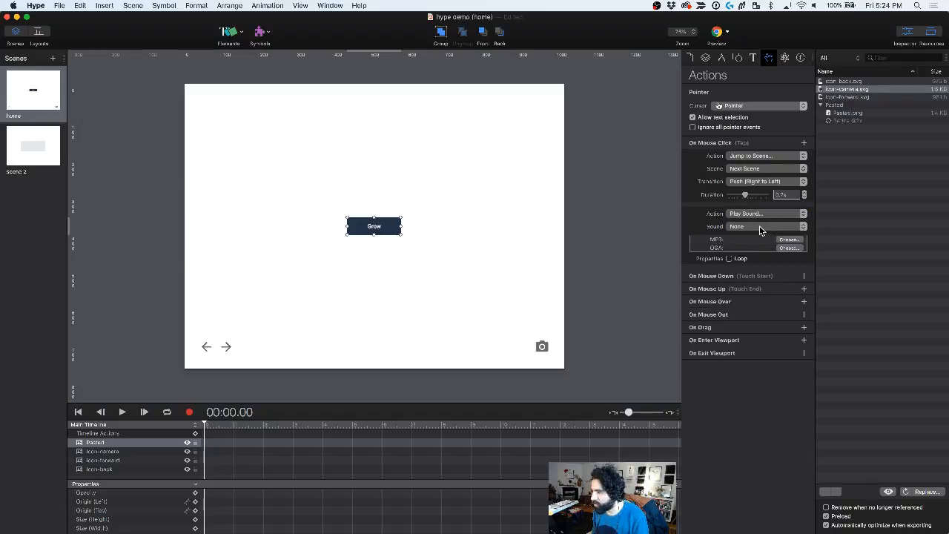
# Step: Audition the files in the sounds folder and add Button 3.m4a as the Grow button's click sound
pyautogui.click(760, 226)
pyautogui.click(764, 235)
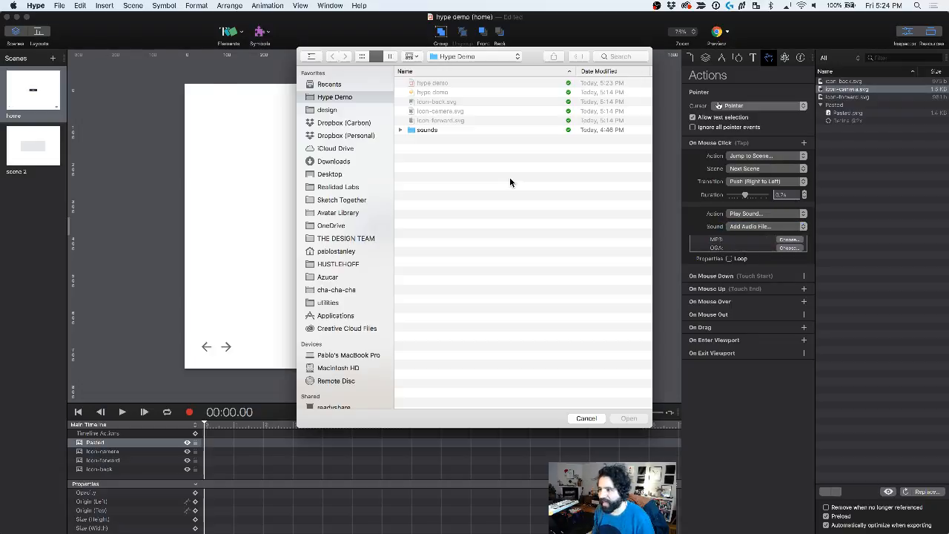
pyautogui.click(401, 131)
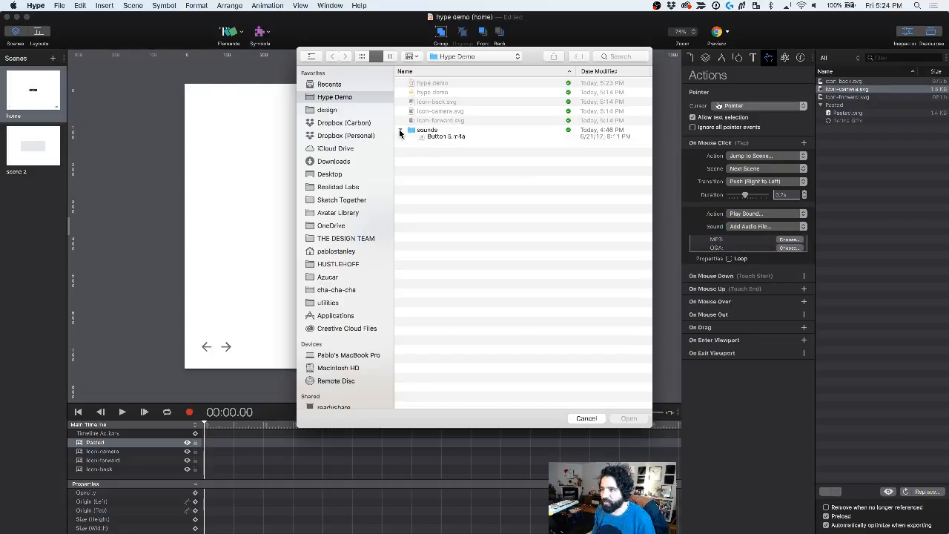
pyautogui.click(442, 142)
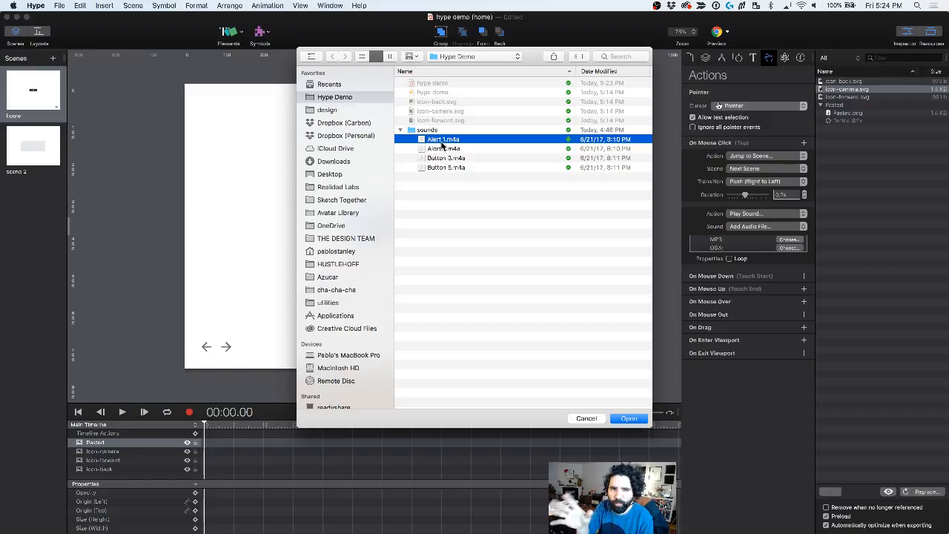
pyautogui.press('Down')
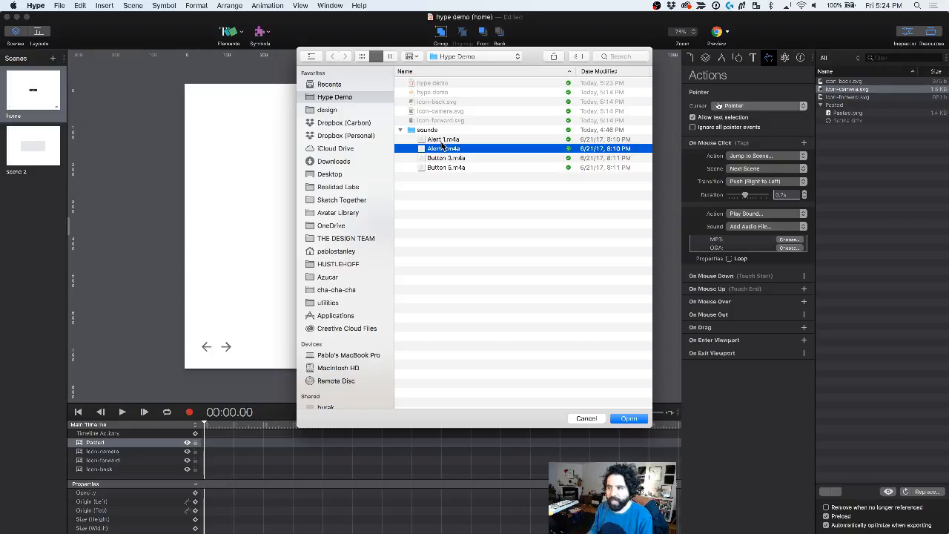
pyautogui.press('space')
pyautogui.press('space')
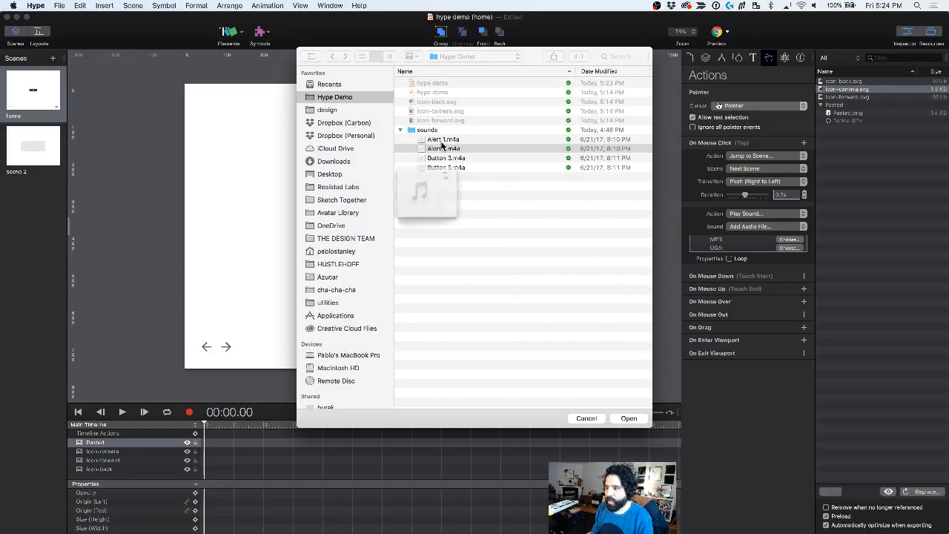
pyautogui.press('Down')
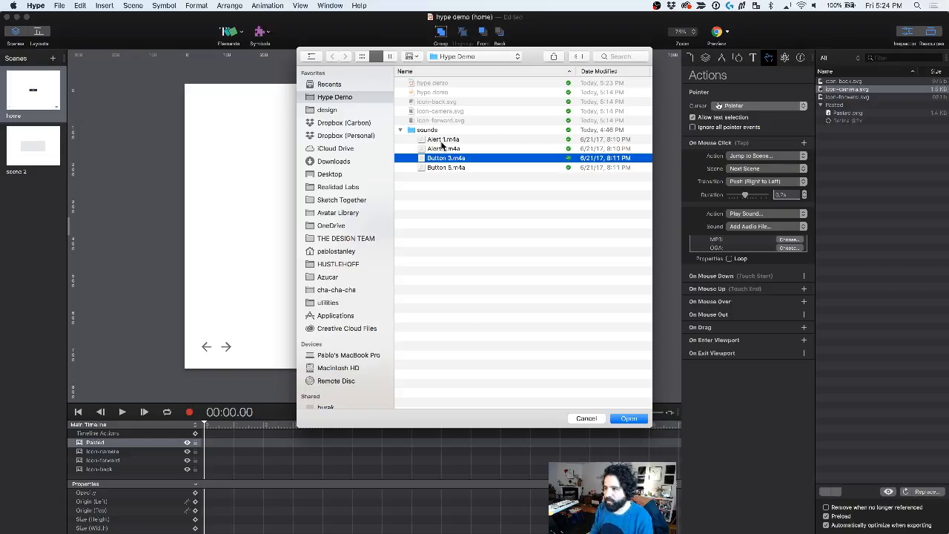
pyautogui.press('Return')
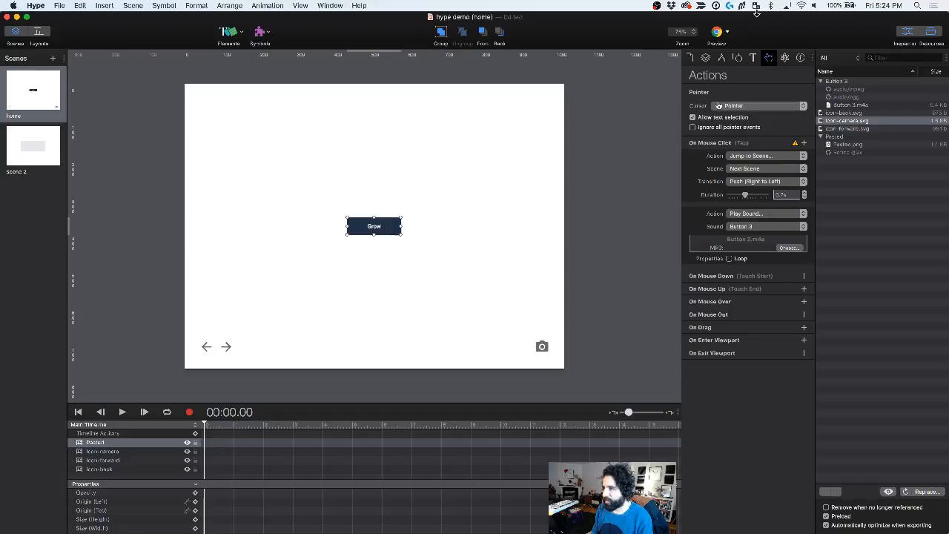
# Step: Preview the project in Chrome and test the Grow button's click sound repeatedly, closing two preview tabs before returning to Hype
pyautogui.click(717, 32)
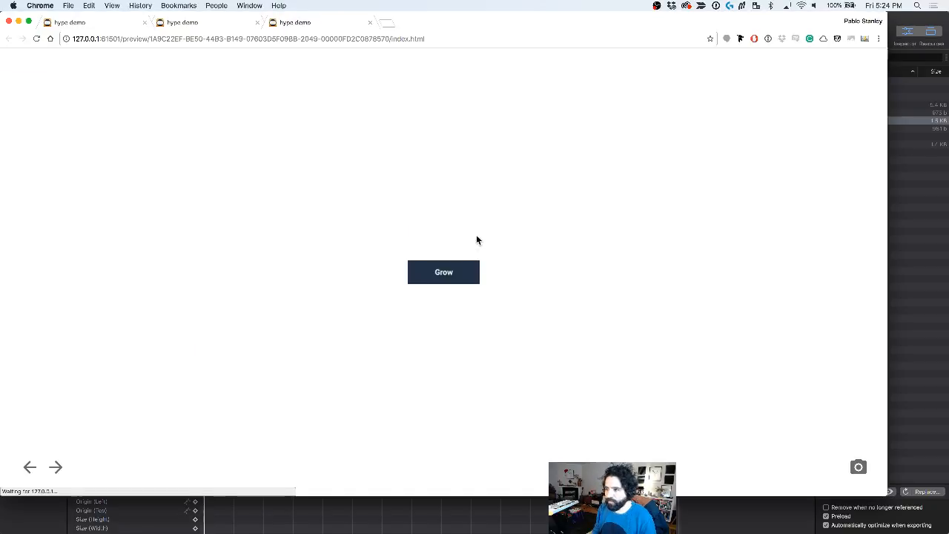
pyautogui.click(461, 272)
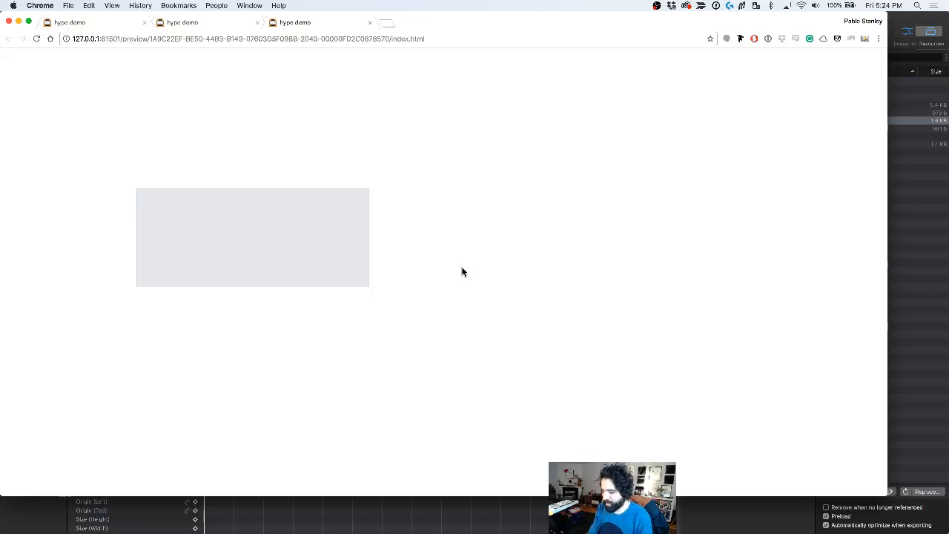
pyautogui.press('super+Tab')
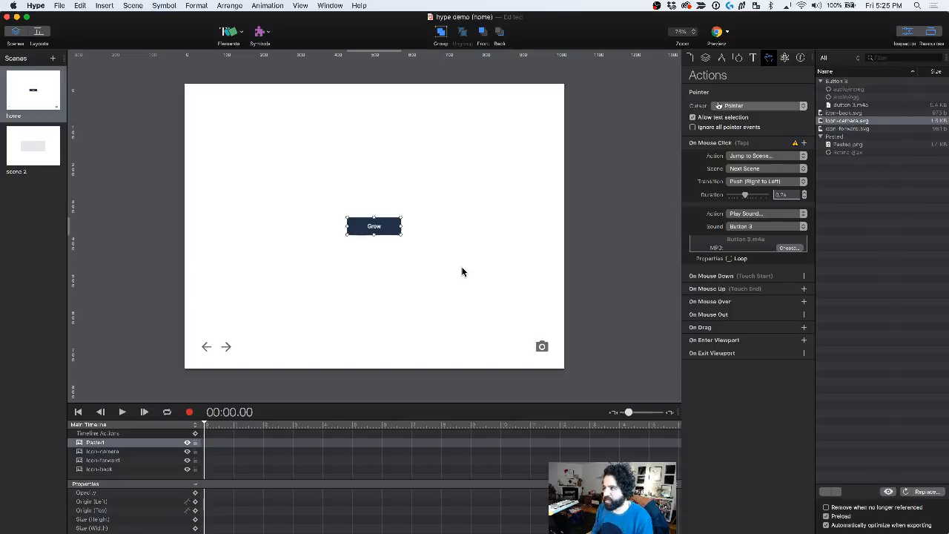
pyautogui.click(718, 38)
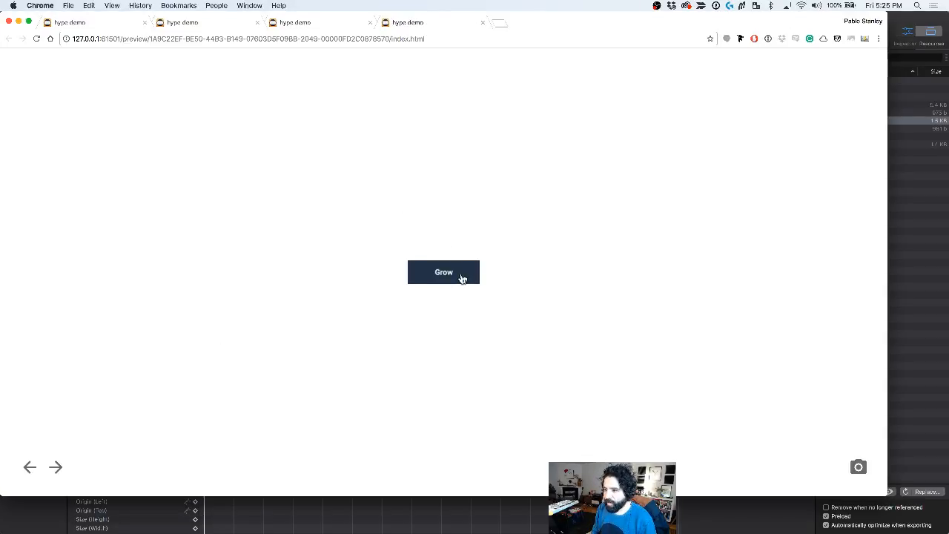
pyautogui.click(462, 274)
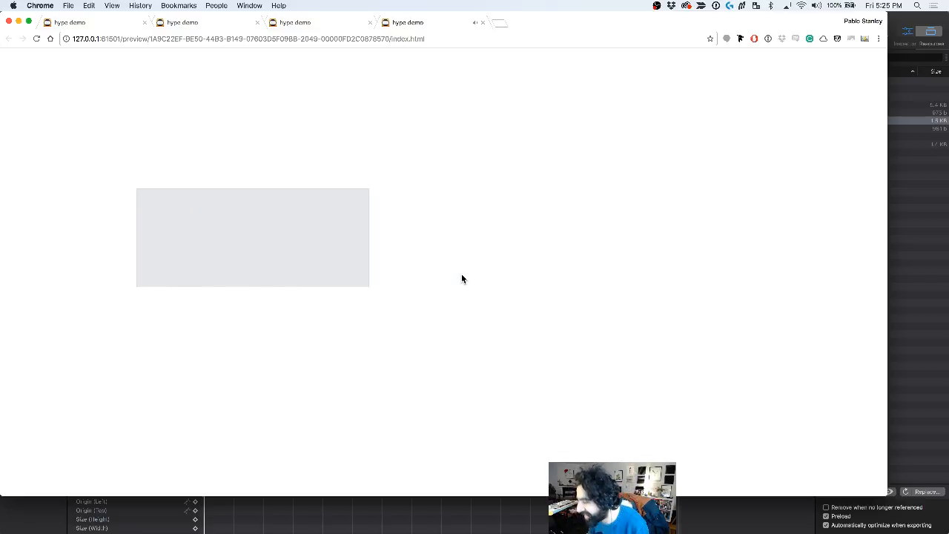
pyautogui.press('super+Tab')
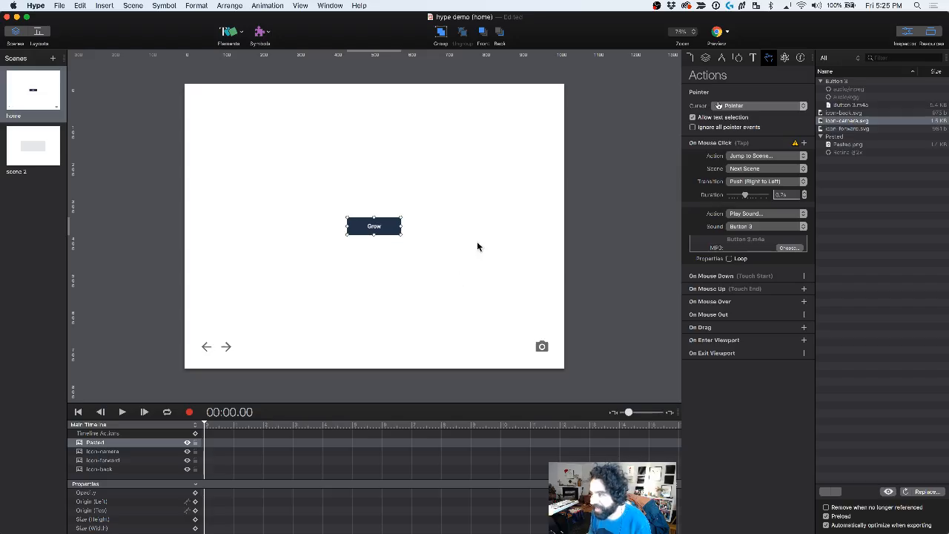
pyautogui.press('super+r')
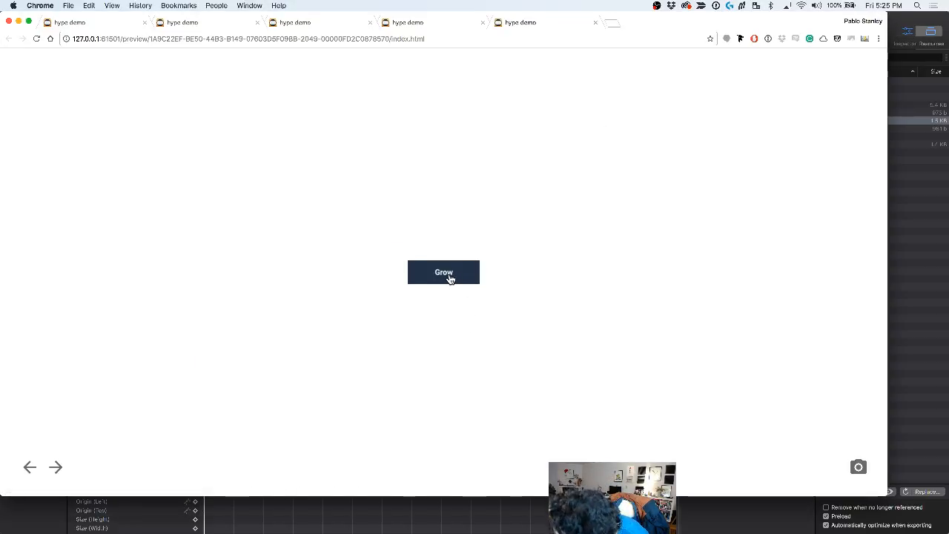
pyautogui.click(449, 279)
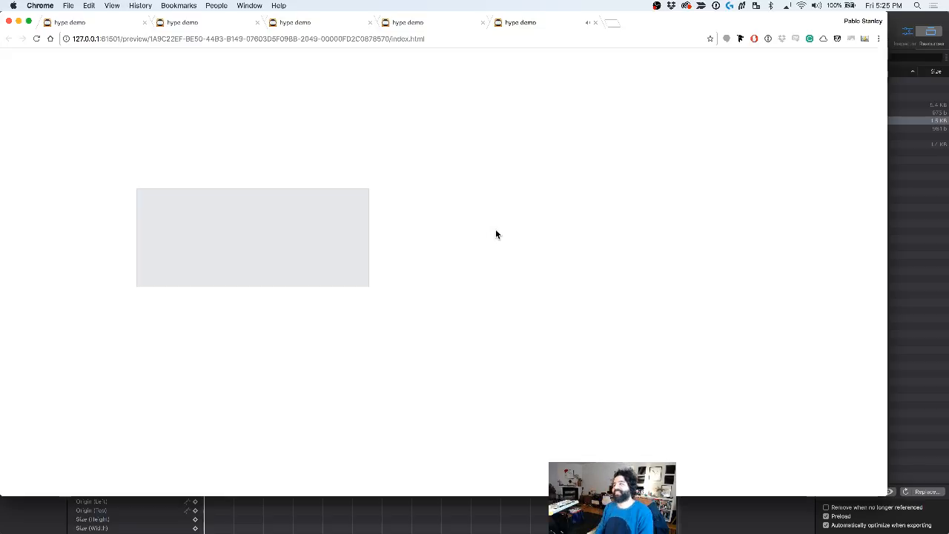
pyautogui.press('super+w')
pyautogui.press('super+w')
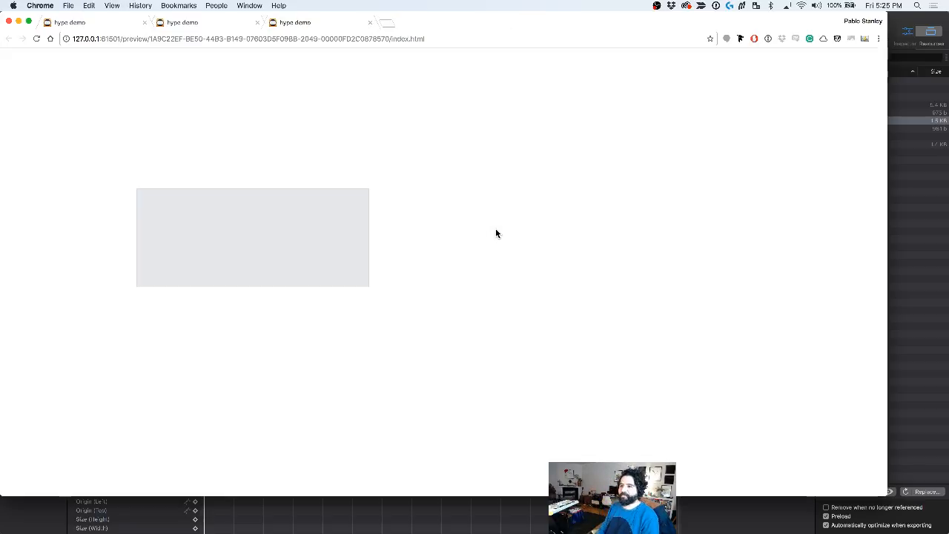
pyautogui.press('super+Tab')
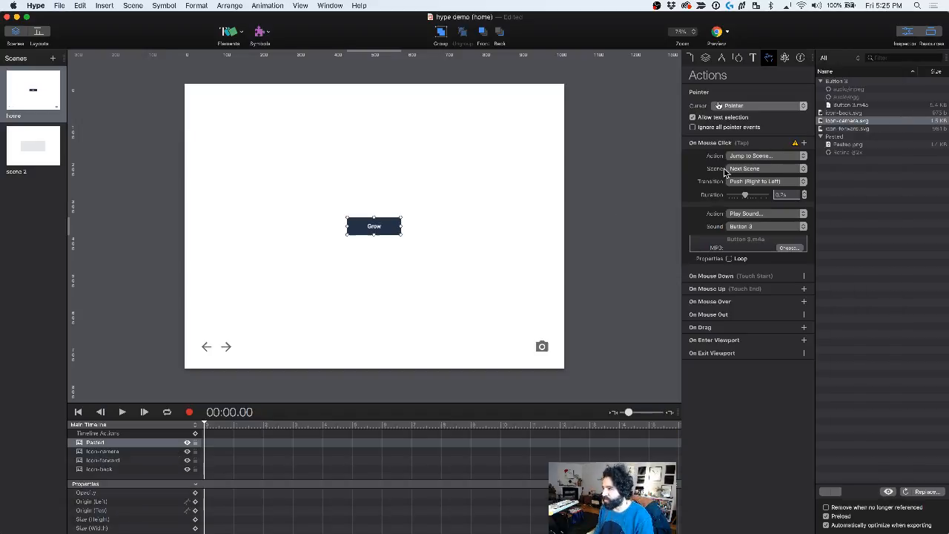
# Step: Remove the Jump to Scene action from the Grow button's mouse click and preview the project in Chrome
pyautogui.click(756, 157)
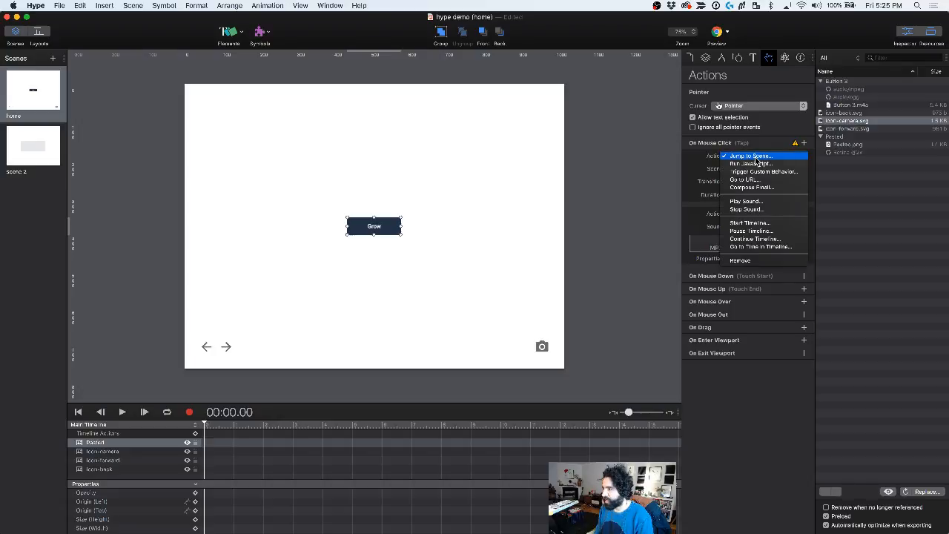
pyautogui.click(763, 261)
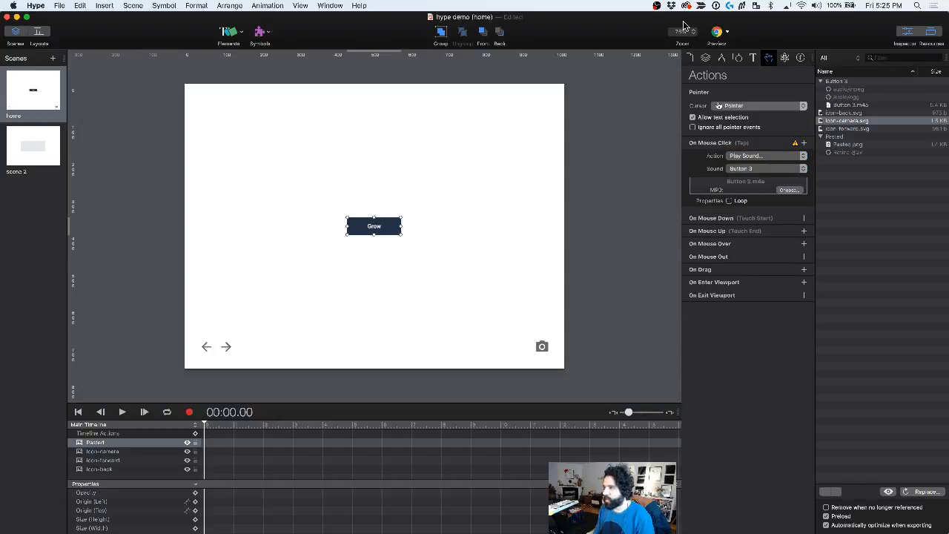
pyautogui.click(716, 32)
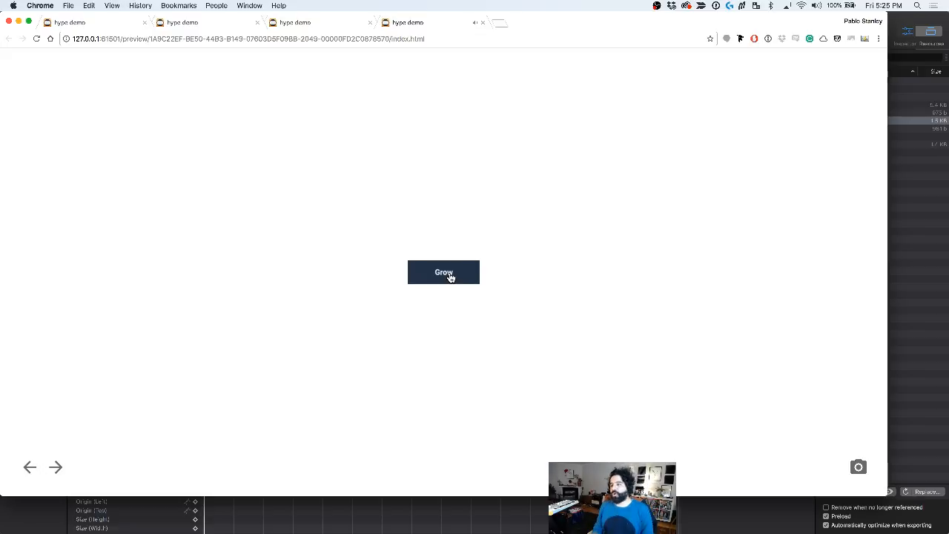
# Step: Close the extra hype demo preview tabs, leaving only one open
pyautogui.press('super+w')
pyautogui.press('super+w')
pyautogui.press('super+w')
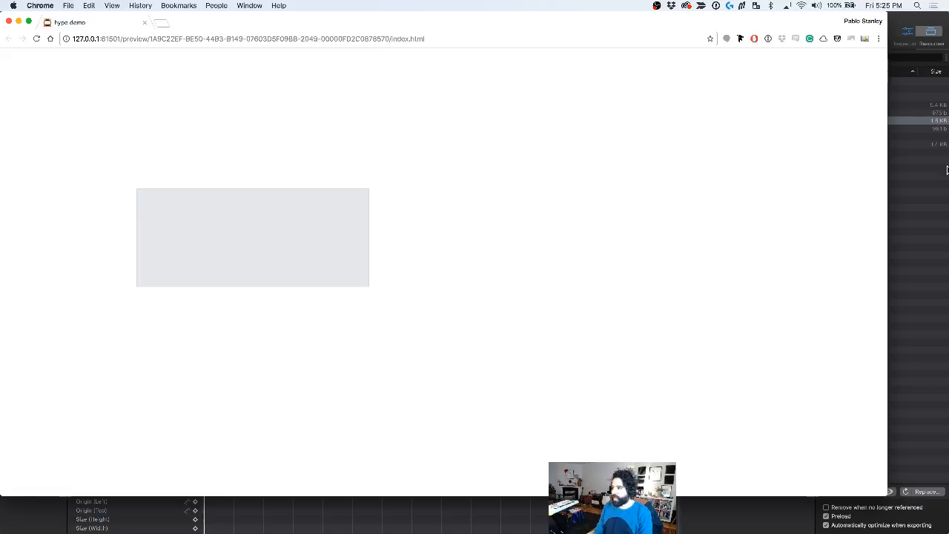
# Step: Switch to the live chat window to read the viewers' messages, and return to the Hype document
pyautogui.click(911, 22)
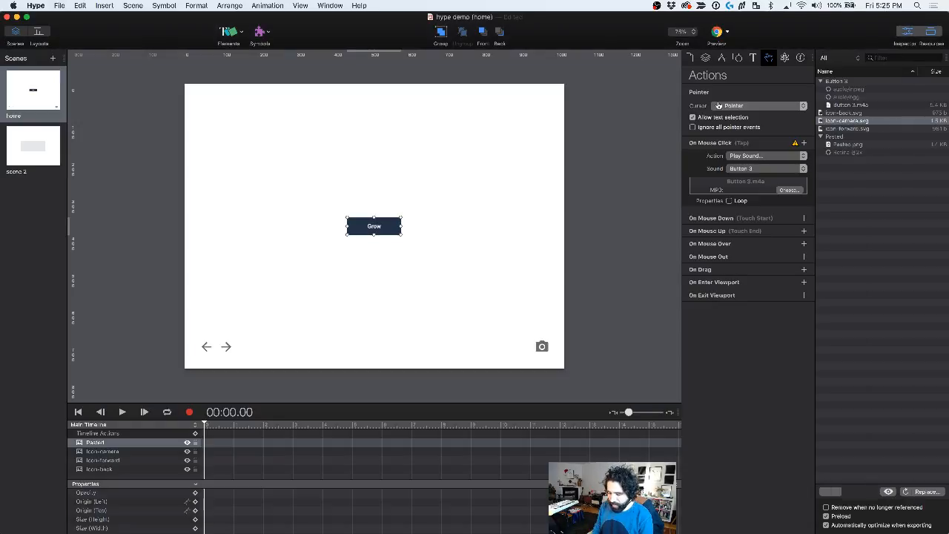
pyautogui.press('super+Return')
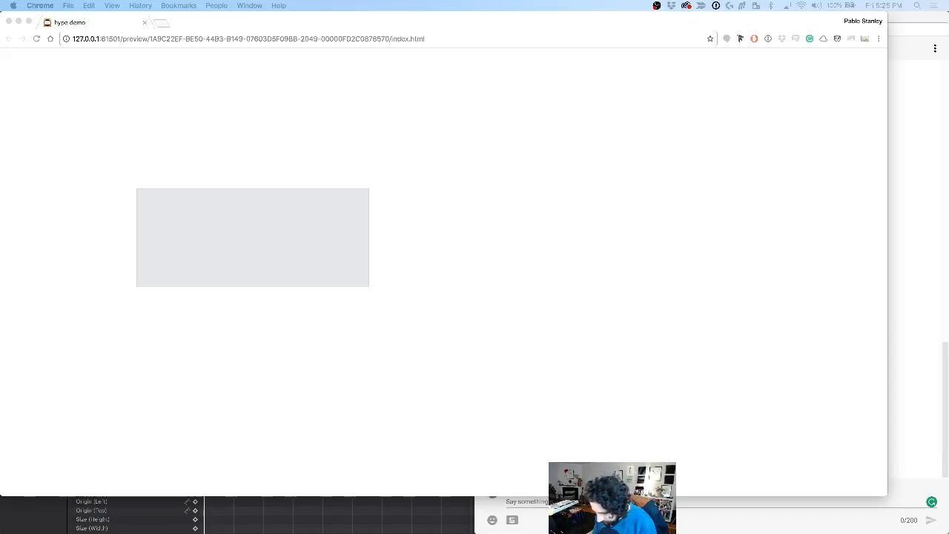
pyautogui.click(924, 300)
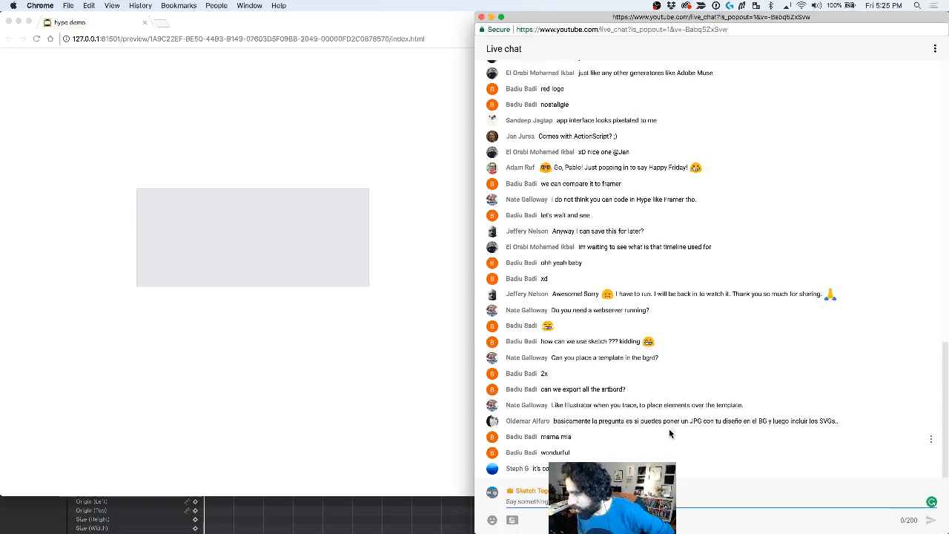
pyautogui.click(166, 350)
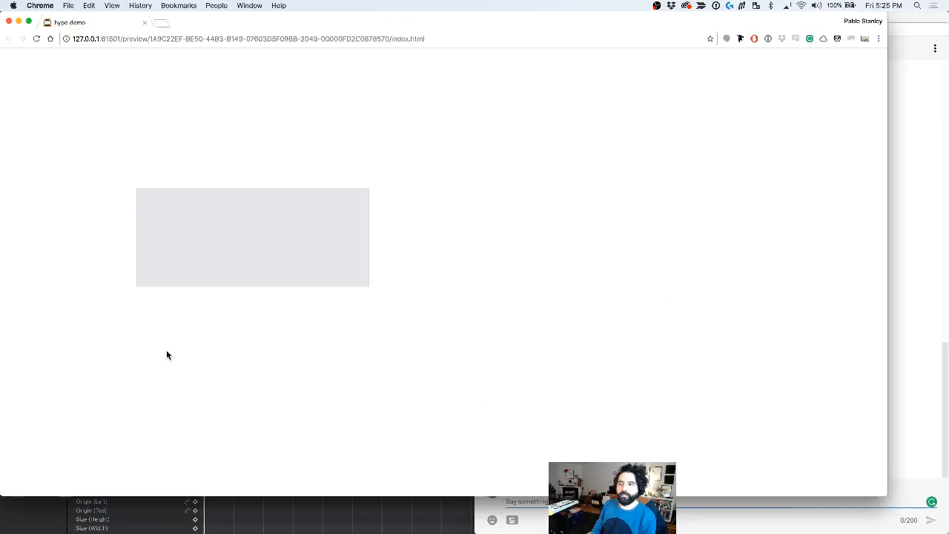
pyautogui.press('super+Tab')
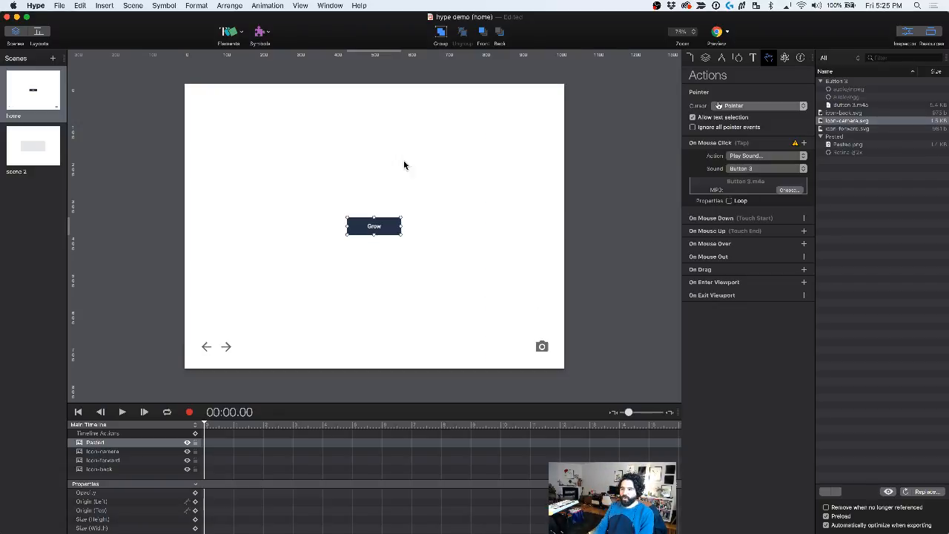
pyautogui.click(516, 153)
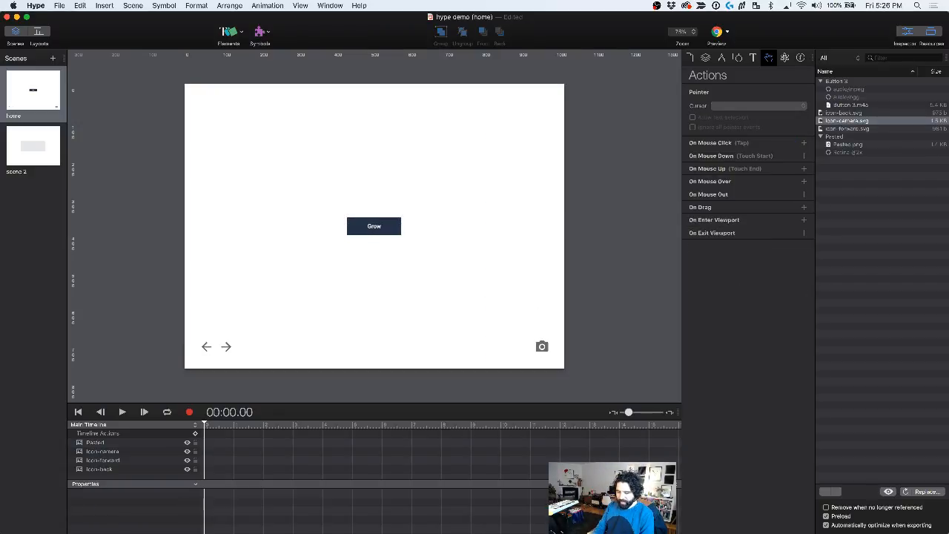
# Step: Switch to Sketch and review the Hype intro topic list and the demo artboard's bars with their Grow and Color buttons
pyautogui.press('super+Tab')
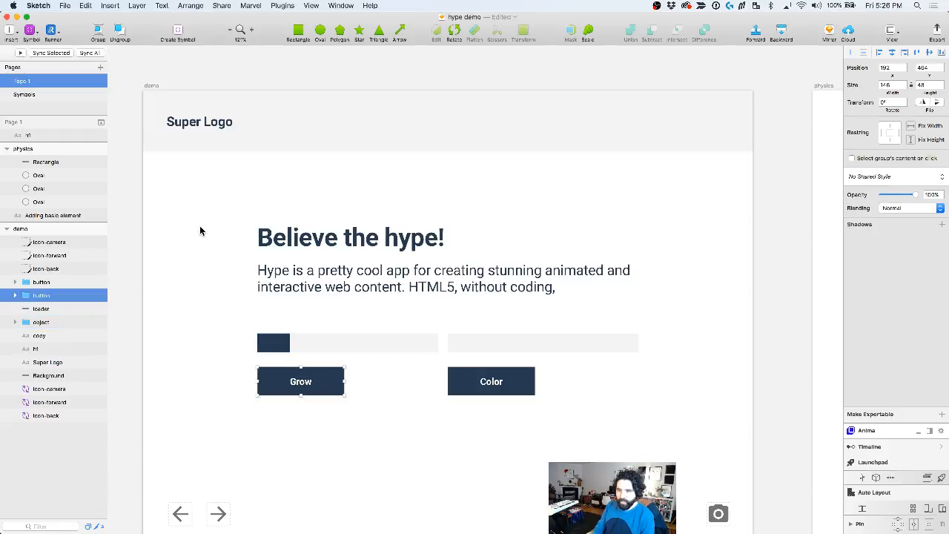
pyautogui.scroll(-3, 263, 275)
pyautogui.hscroll(-5, 265, 275)
pyautogui.scroll(5, 317, 338)
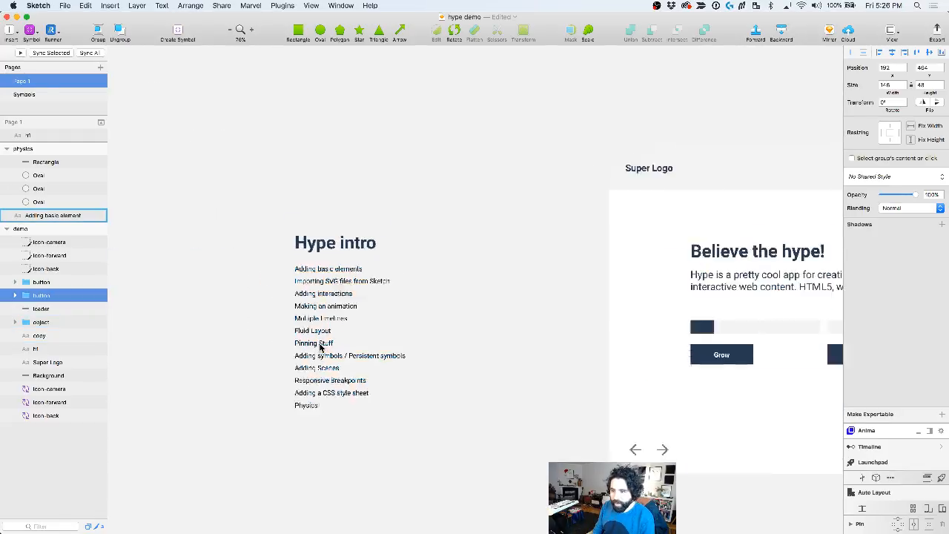
pyautogui.click(358, 284)
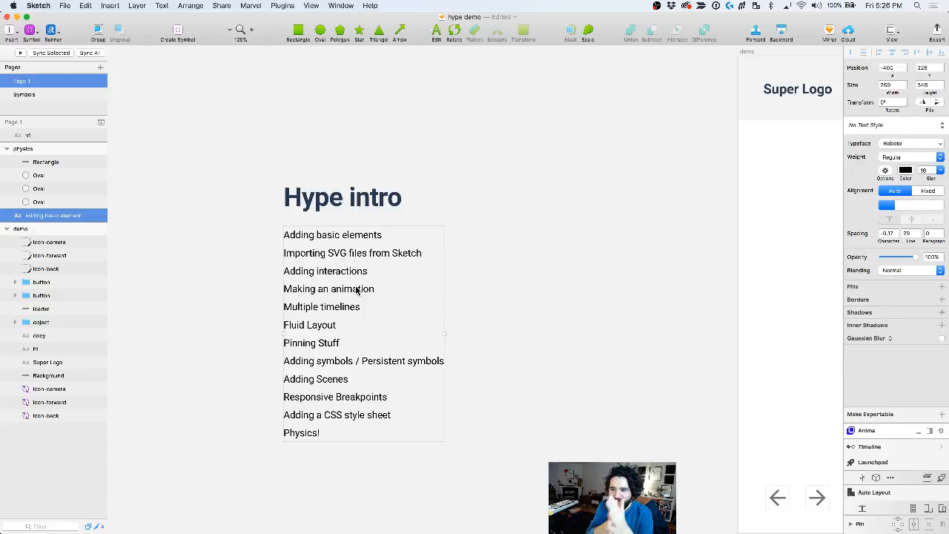
pyautogui.hscroll(15, 356, 290)
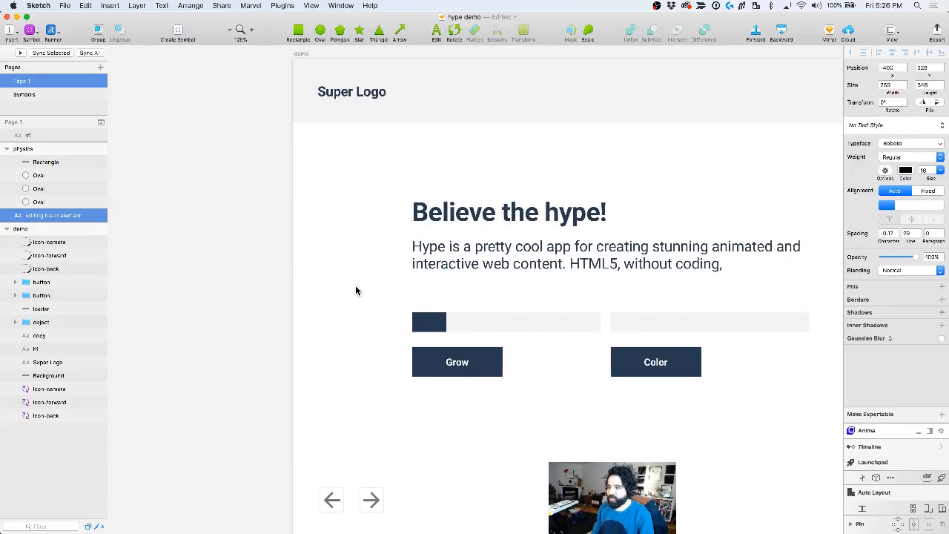
pyautogui.scroll(-3, 362, 311)
pyautogui.click(374, 316)
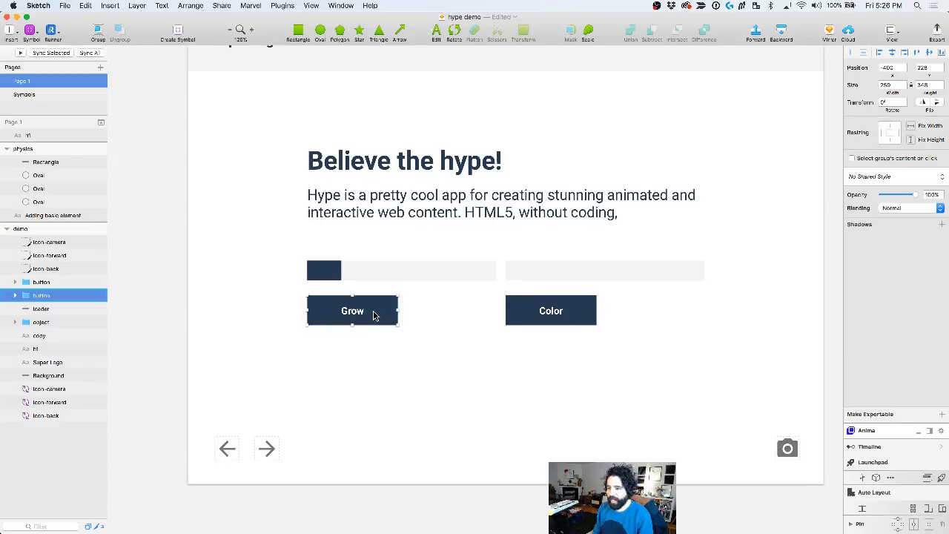
pyautogui.hscroll(5, 375, 315)
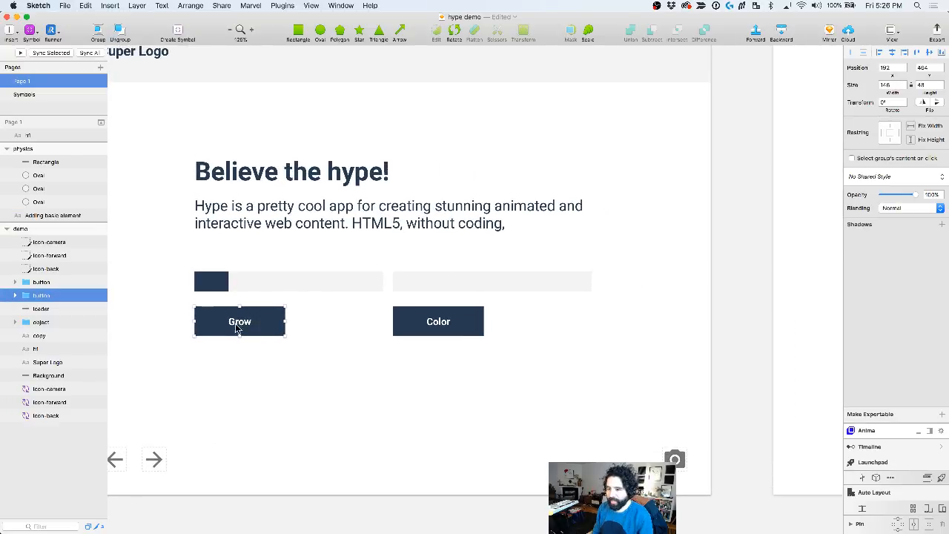
pyautogui.click(452, 326)
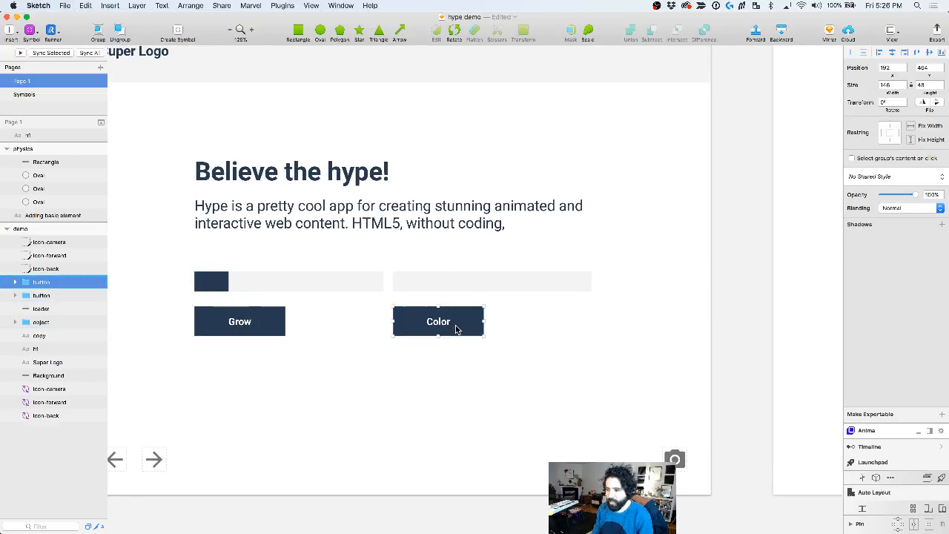
pyautogui.click(422, 280)
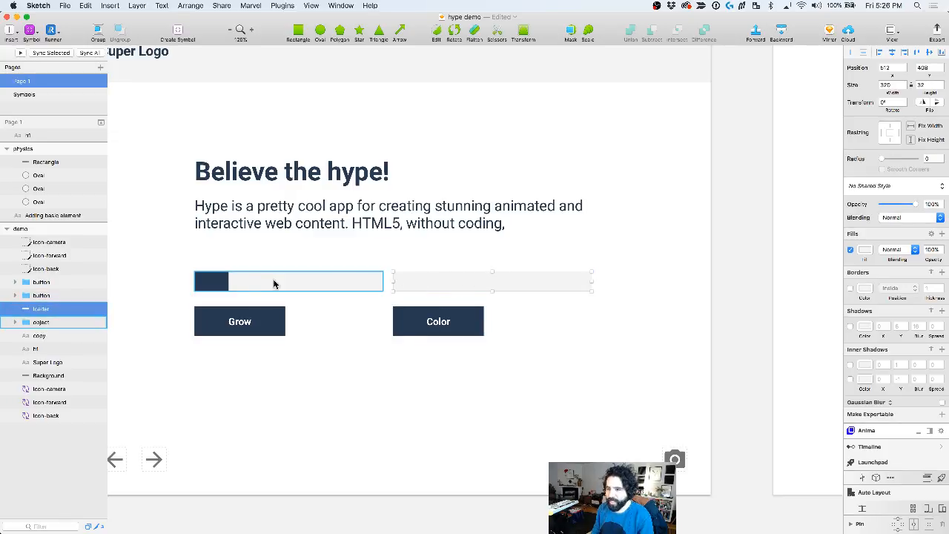
pyautogui.click(220, 287)
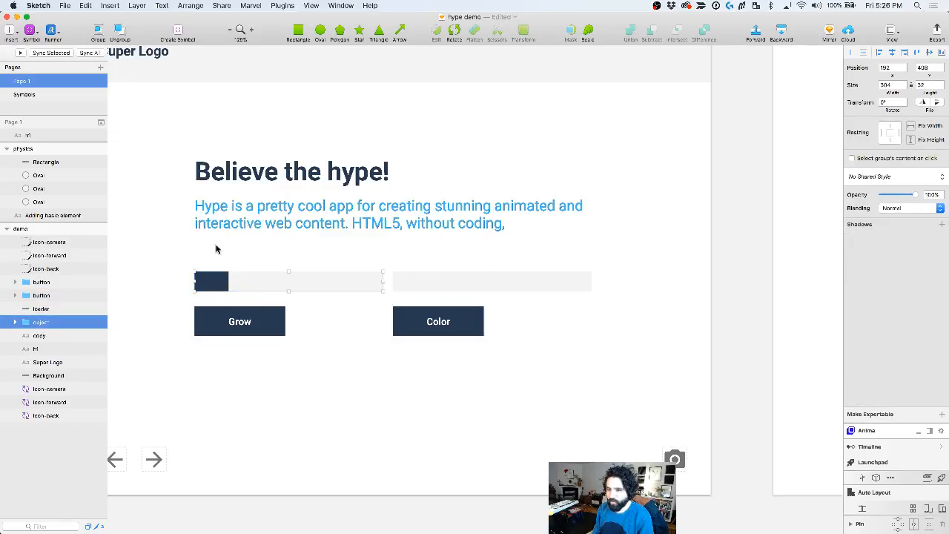
pyautogui.click(241, 400)
# Step: Copy the Color button from the Sketch demo artboard into the Hype home scene and place it level with and beside the Grow button
pyautogui.click(247, 322)
pyautogui.click(460, 321)
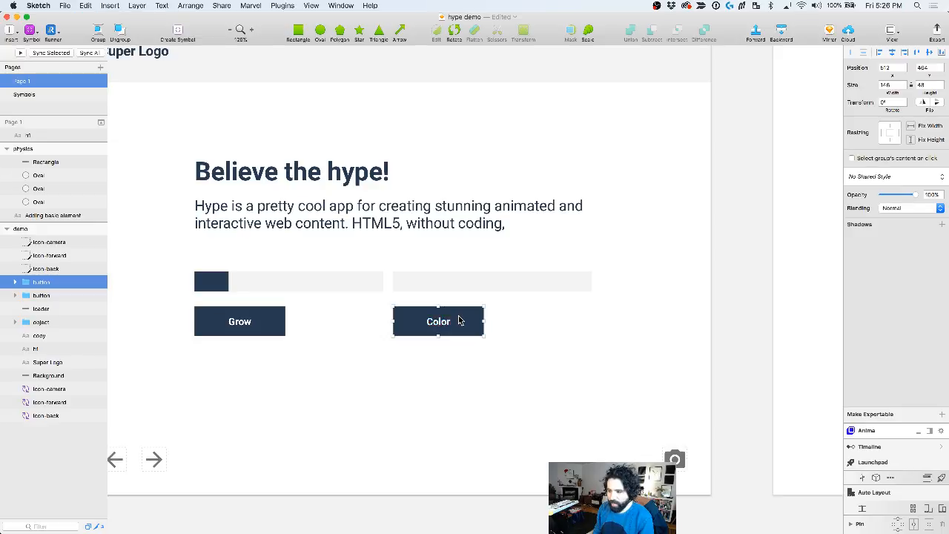
pyautogui.press('super+Tab')
pyautogui.press('super+v')
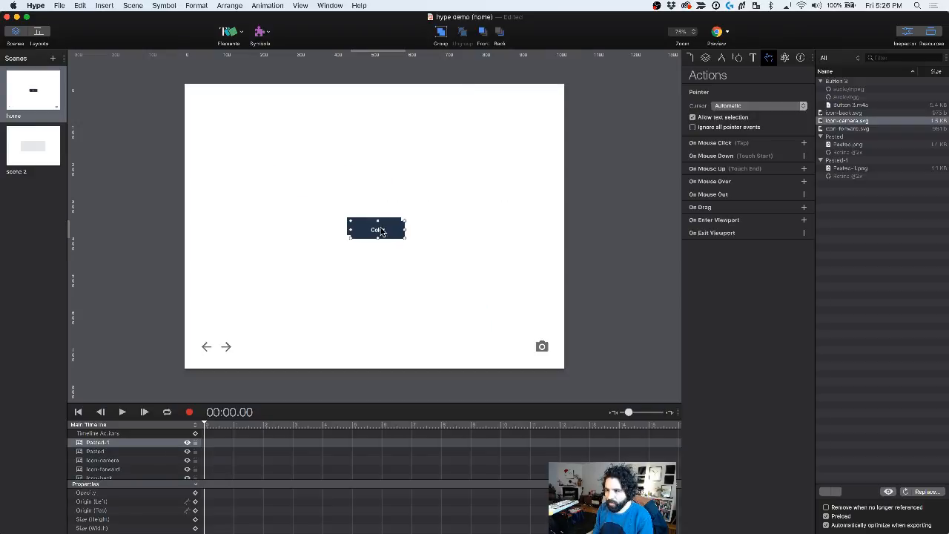
pyautogui.moveTo(377, 227); pyautogui.dragTo(408, 253)
pyautogui.keyDown('shift'); pyautogui.click(378, 230); pyautogui.keyUp('shift')
pyautogui.click(324, 167)
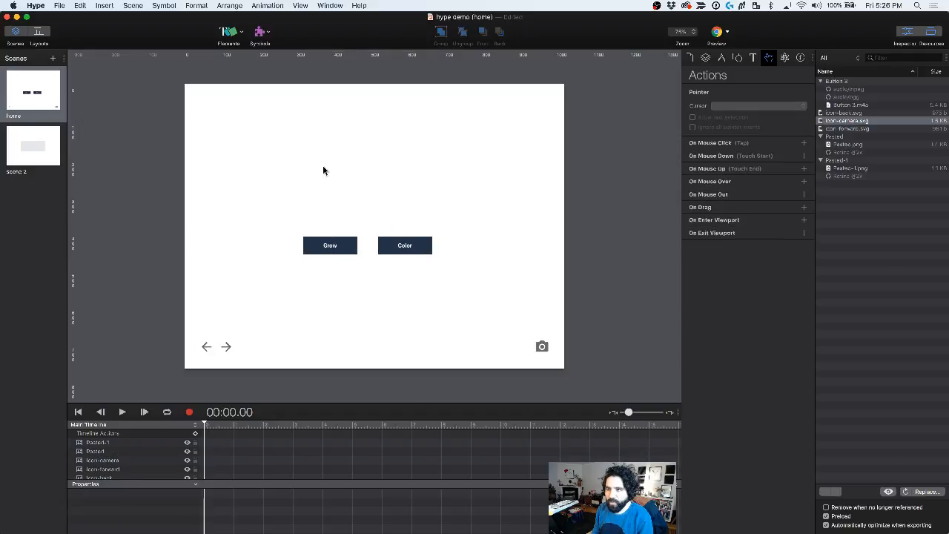
# Step: Insert a rectangle in the home scene and shape it into a horizontal bar above the Grow button, aligned with the button's left edge
pyautogui.click(235, 36)
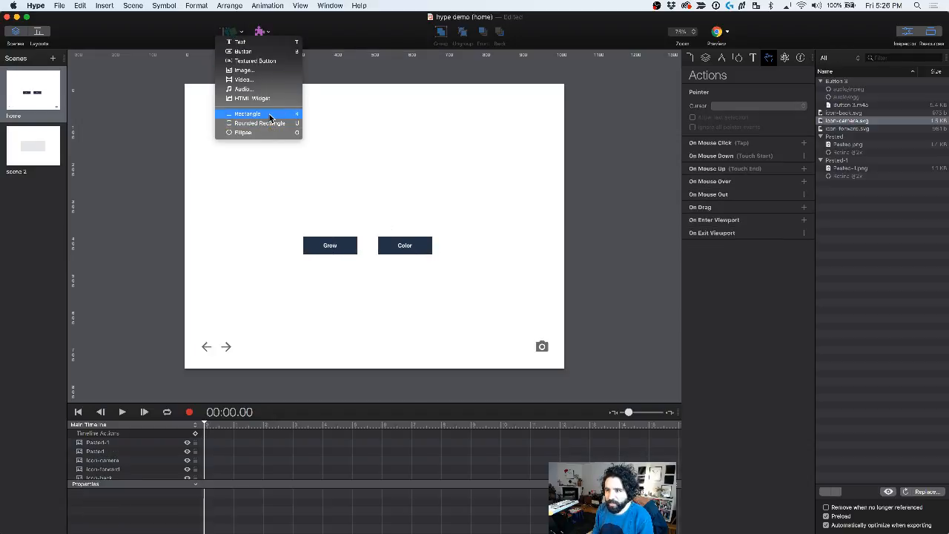
pyautogui.click(247, 114)
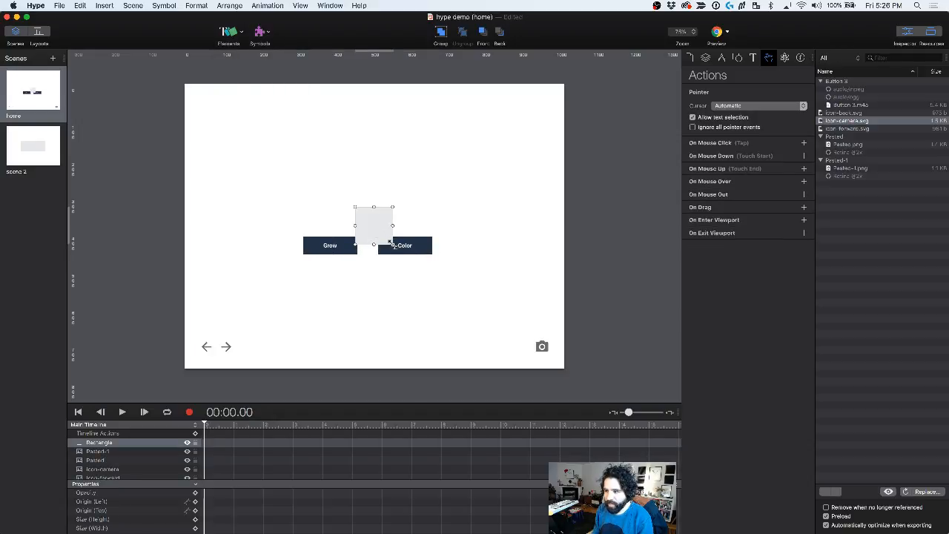
pyautogui.moveTo(391, 244); pyautogui.dragTo(384, 215)
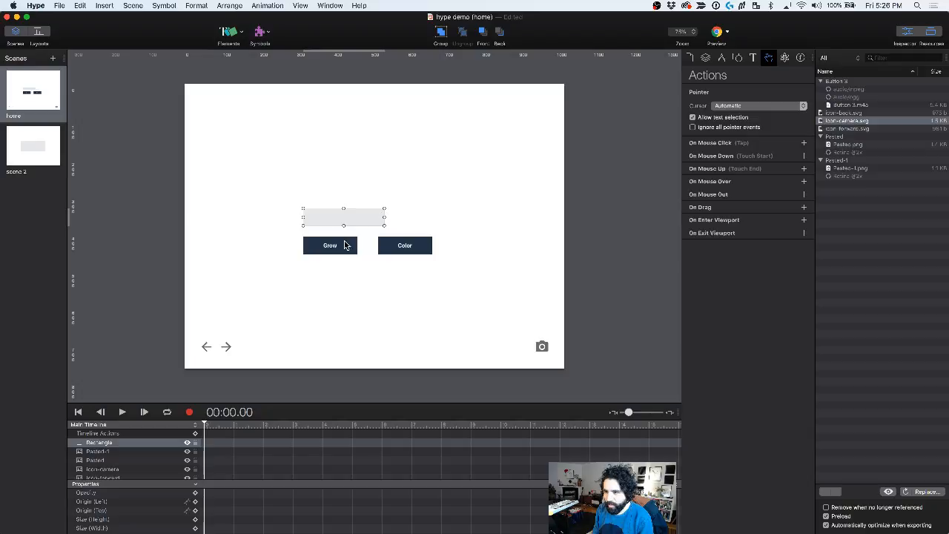
pyautogui.keyDown('shift'); pyautogui.click(345, 245); pyautogui.keyUp('shift')
pyautogui.moveTo(340, 250); pyautogui.dragTo(369, 203)
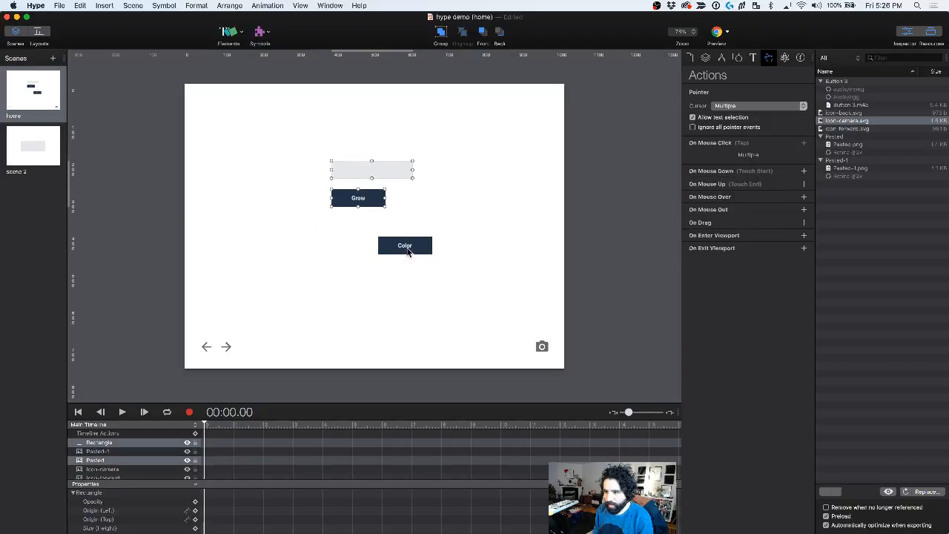
pyautogui.moveTo(407, 252); pyautogui.dragTo(360, 277)
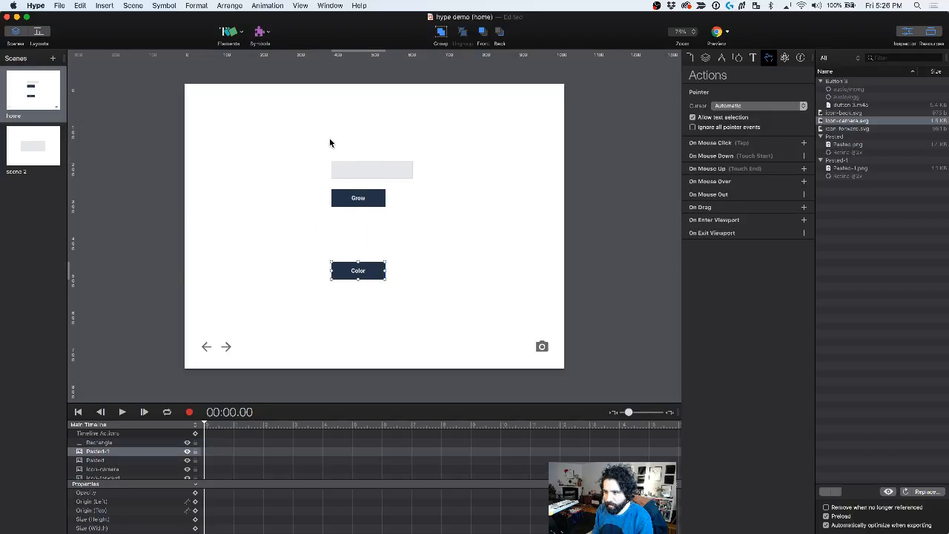
pyautogui.moveTo(330, 143); pyautogui.dragTo(373, 232)
pyautogui.click(364, 182)
pyautogui.moveTo(367, 270); pyautogui.dragTo(368, 292)
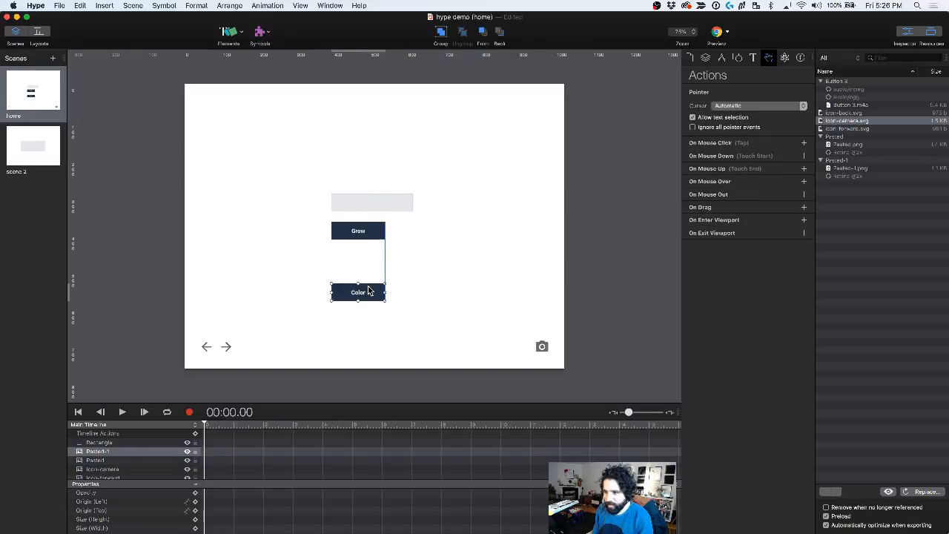
pyautogui.press('super+z')
pyautogui.press('super+z')
pyautogui.press('super+z')
pyautogui.press('super+z')
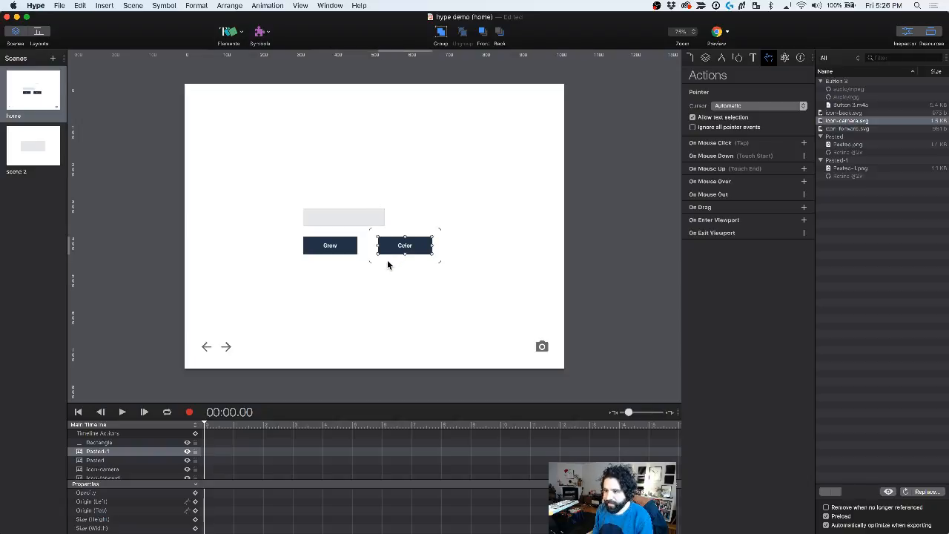
# Step: Move the Color button further away from the Grow button and make the grey bar above Grow thinner
pyautogui.click(391, 265)
pyautogui.moveTo(406, 252); pyautogui.dragTo(438, 253)
pyautogui.click(354, 221)
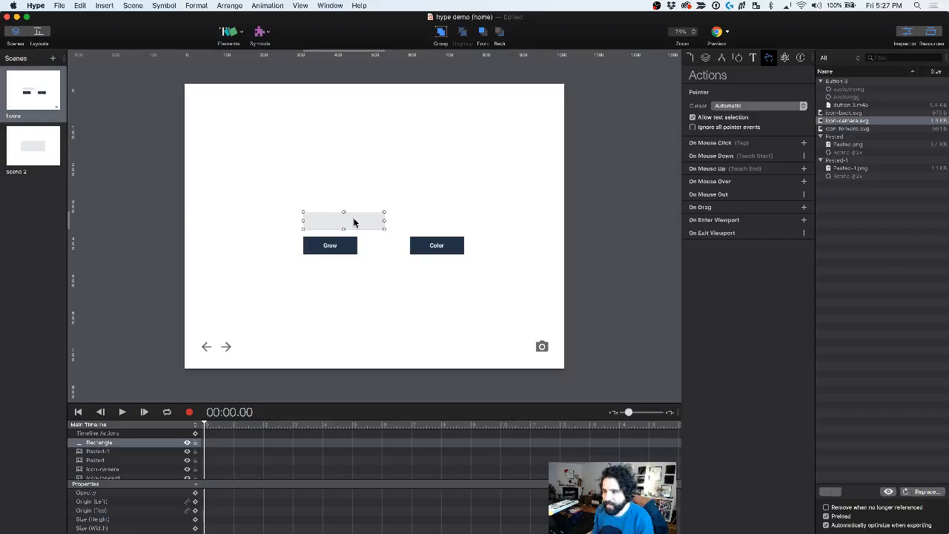
pyautogui.hotkey('shift', 'Down')
pyautogui.moveTo(343, 233); pyautogui.dragTo(343, 227)
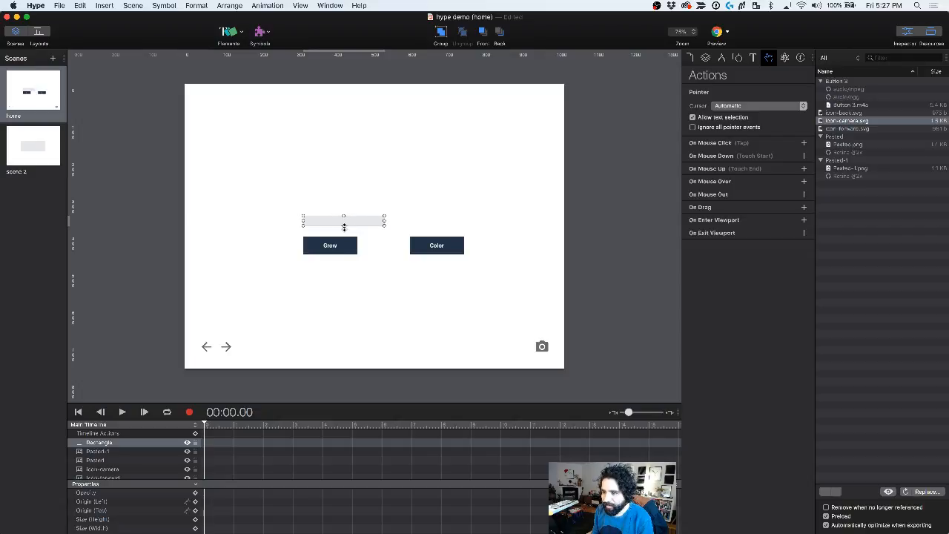
# Step: Duplicate the grey bar exactly over the original and shorten the copy to about a third of its width, keeping its left edge
pyautogui.press('super+equal')
pyautogui.press('super+equal')
pyautogui.press('super+equal')
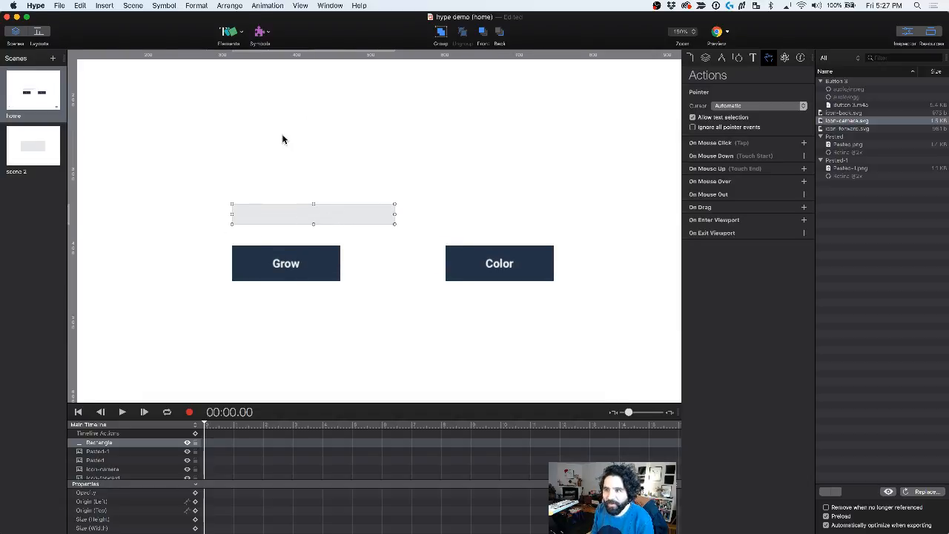
pyautogui.press('super+d')
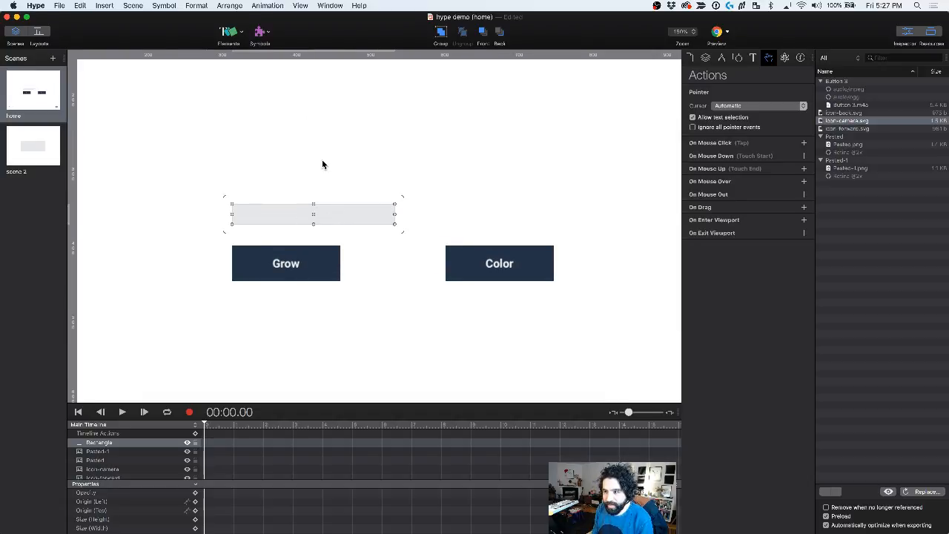
pyautogui.moveTo(339, 227); pyautogui.dragTo(333, 221)
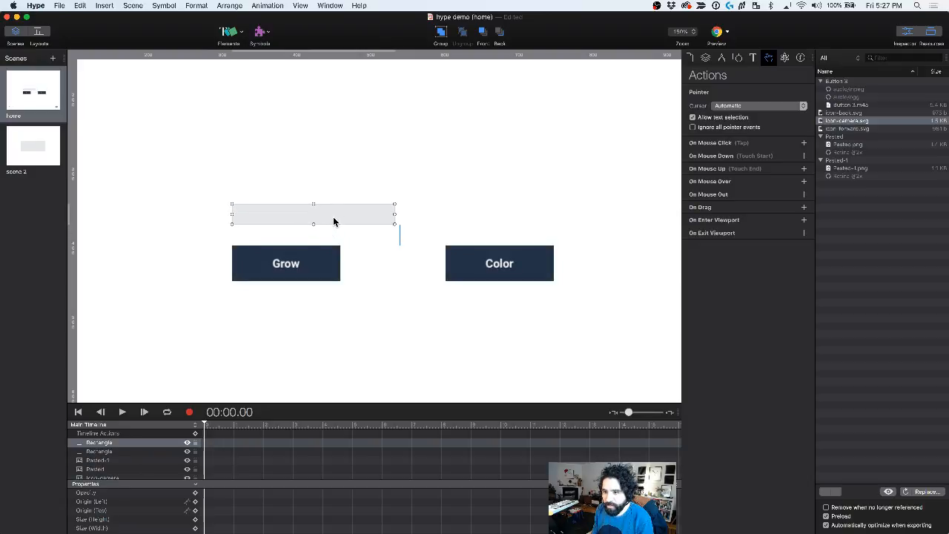
pyautogui.moveTo(393, 213); pyautogui.dragTo(286, 214)
# Step: Fill the shortened bar with the dark blue #273951 sampled from the Grow button and narrow the bar further
pyautogui.click(737, 58)
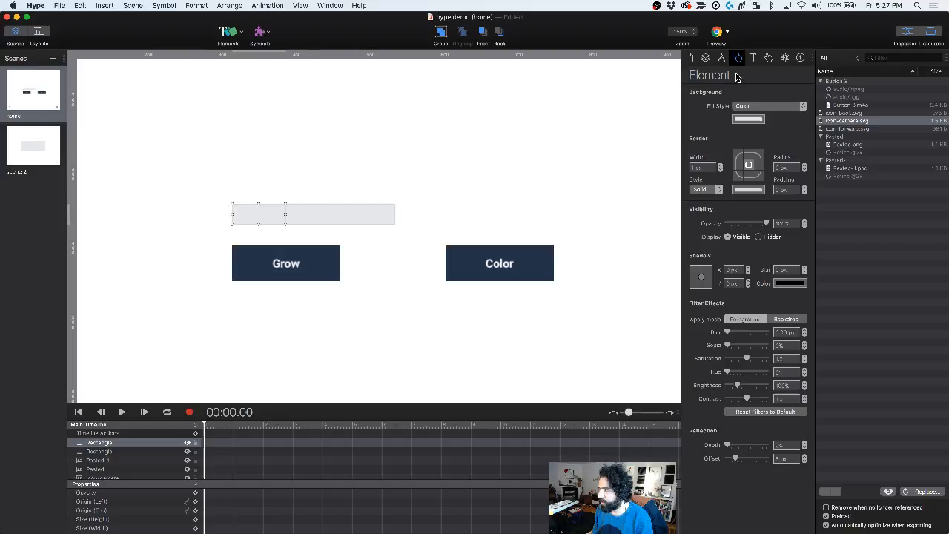
pyautogui.click(751, 120)
pyautogui.moveTo(732, 232); pyautogui.dragTo(762, 230)
pyautogui.click(715, 294)
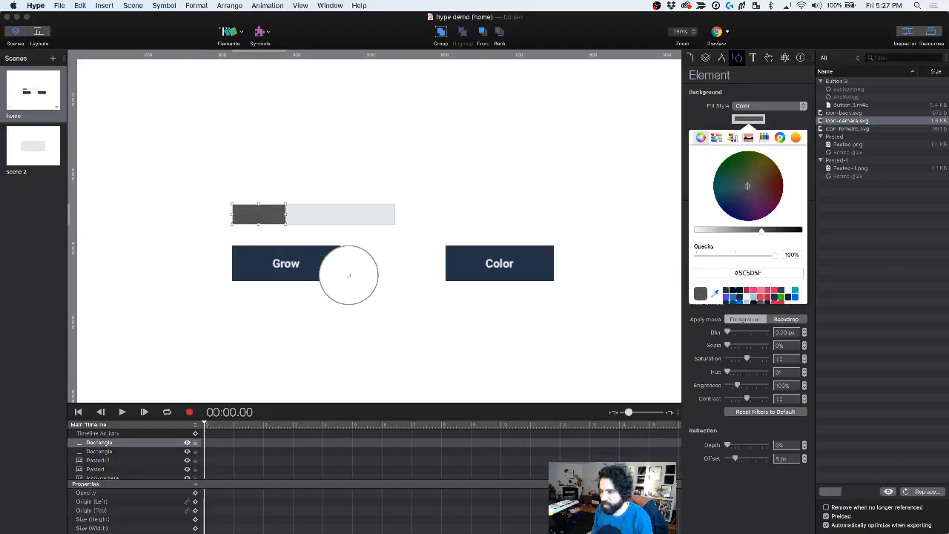
pyautogui.click(331, 271)
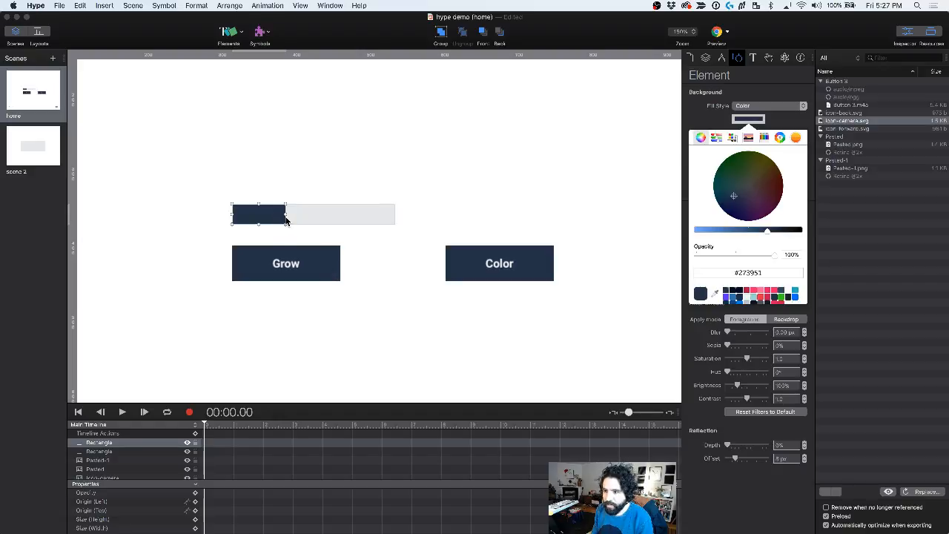
pyautogui.moveTo(286, 218); pyautogui.dragTo(261, 216)
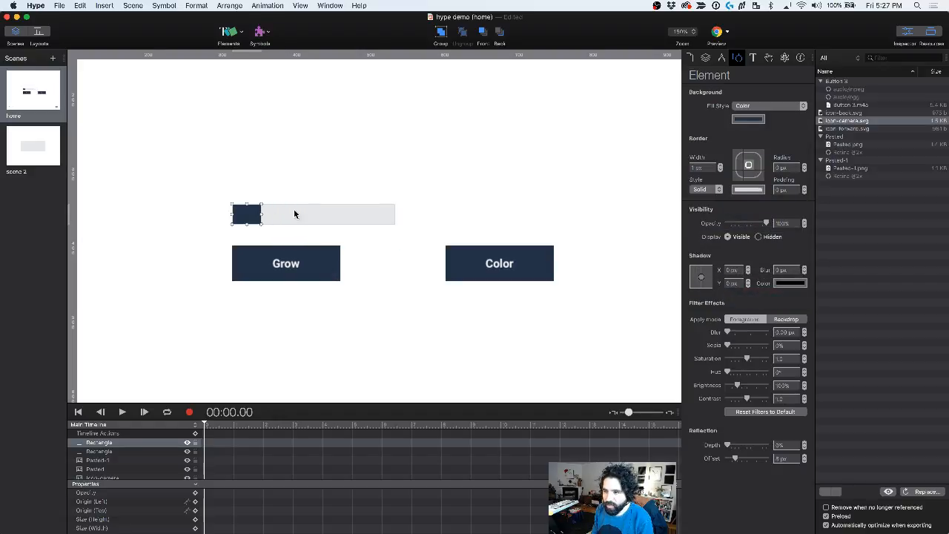
# Step: Set the border width of both the dark blue bar and the grey bar above Grow to 0 px
pyautogui.keyDown('shift'); pyautogui.click(318, 213); pyautogui.keyUp('shift')
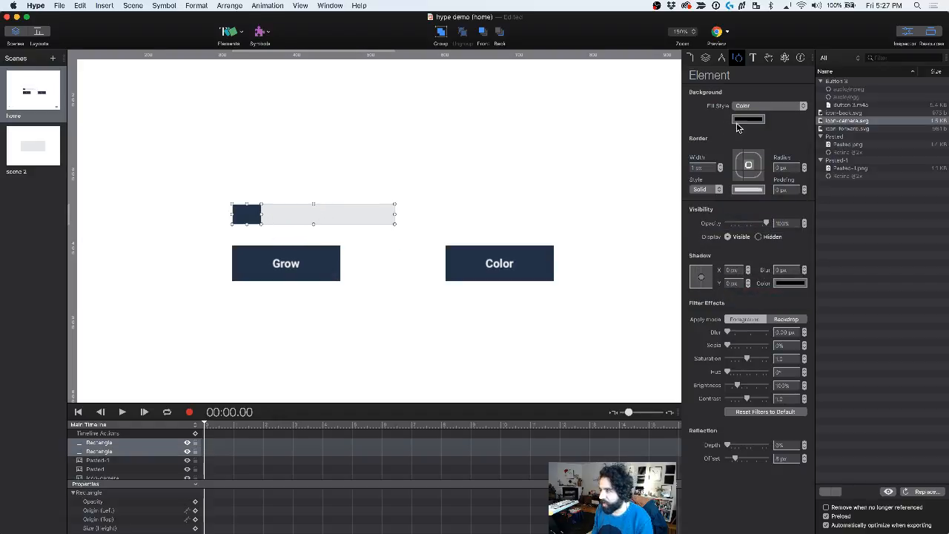
pyautogui.click(720, 170)
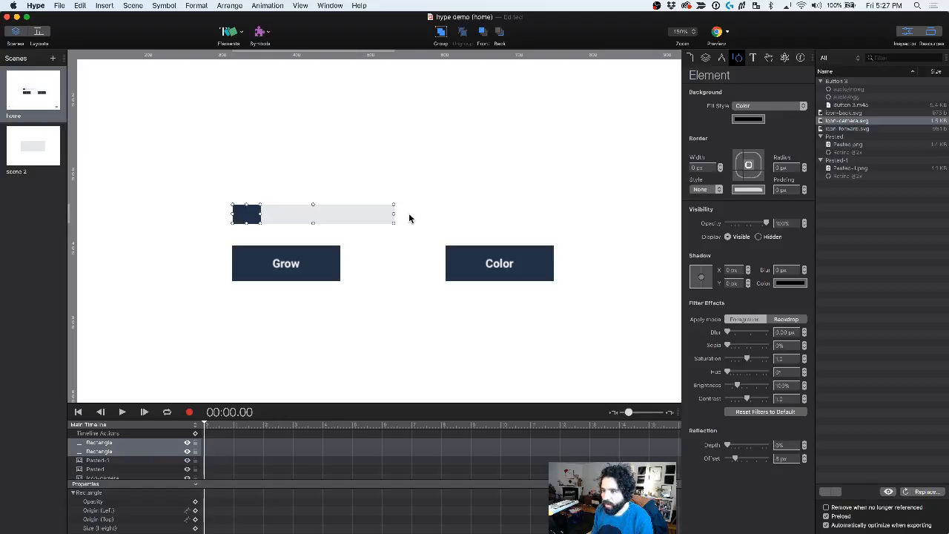
pyautogui.click(387, 168)
# Step: Rename the dark blue bar above the Grow button to "Loader"
pyautogui.click(254, 214)
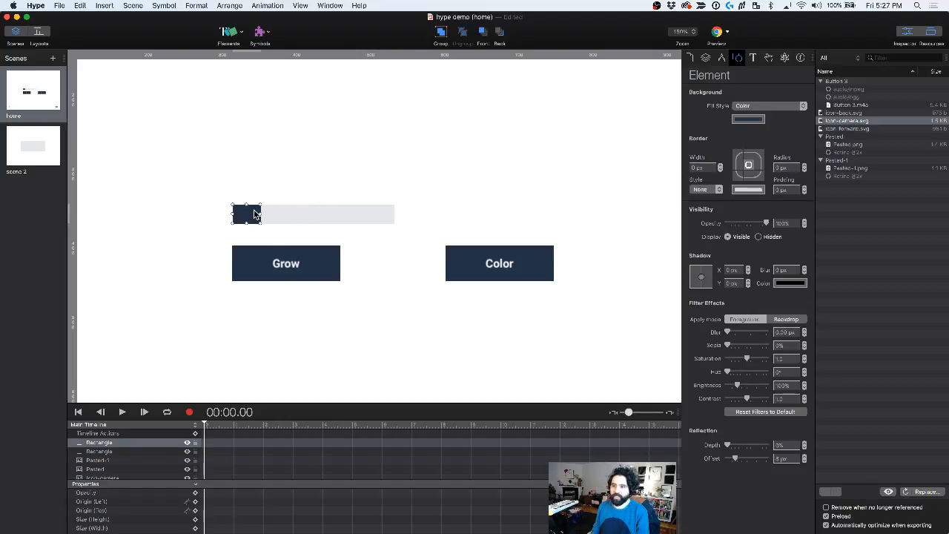
pyautogui.click(281, 296)
pyautogui.click(309, 266)
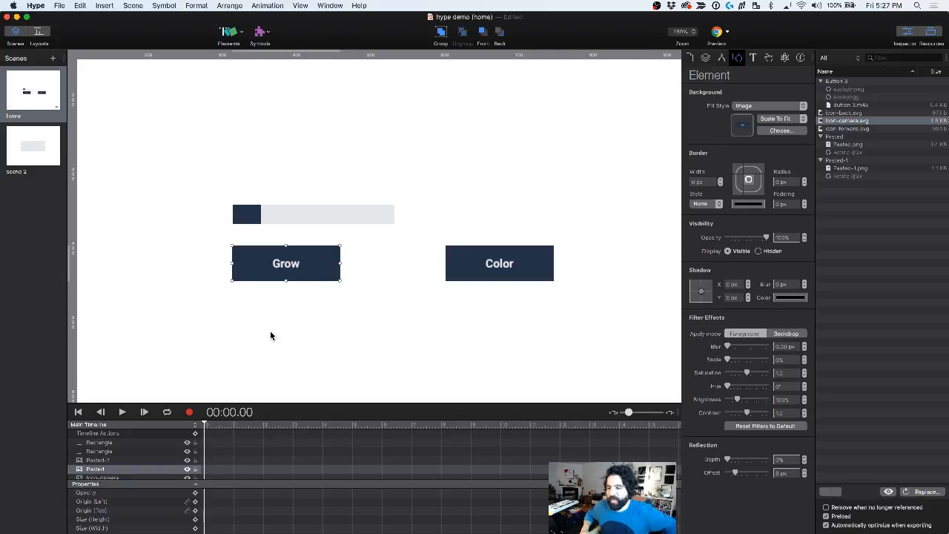
pyautogui.click(246, 209)
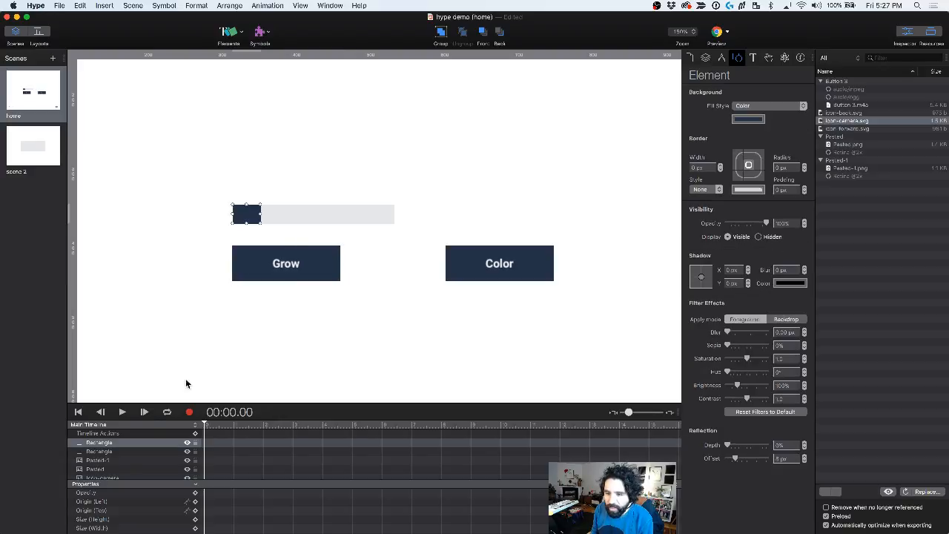
pyautogui.doubleClick(99, 442)
pyautogui.write('Loader')
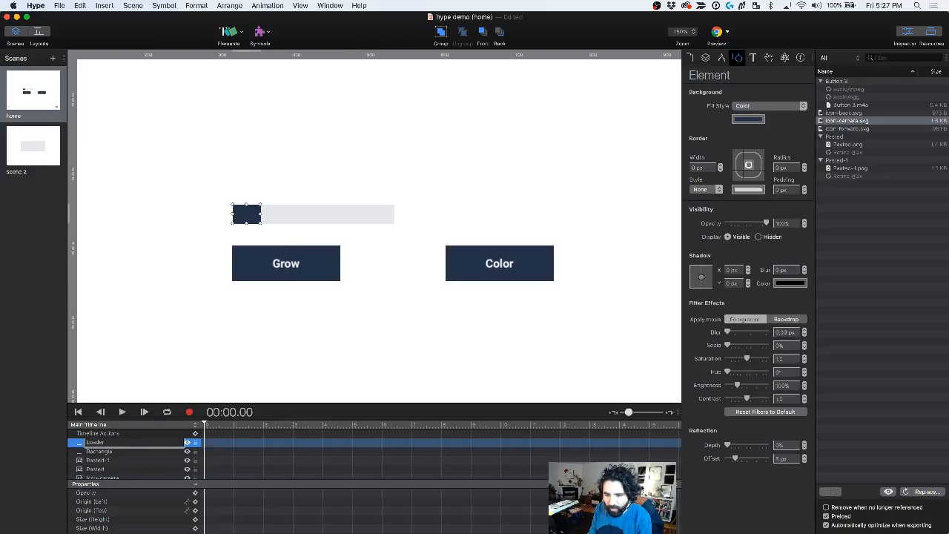
pyautogui.press('Return')
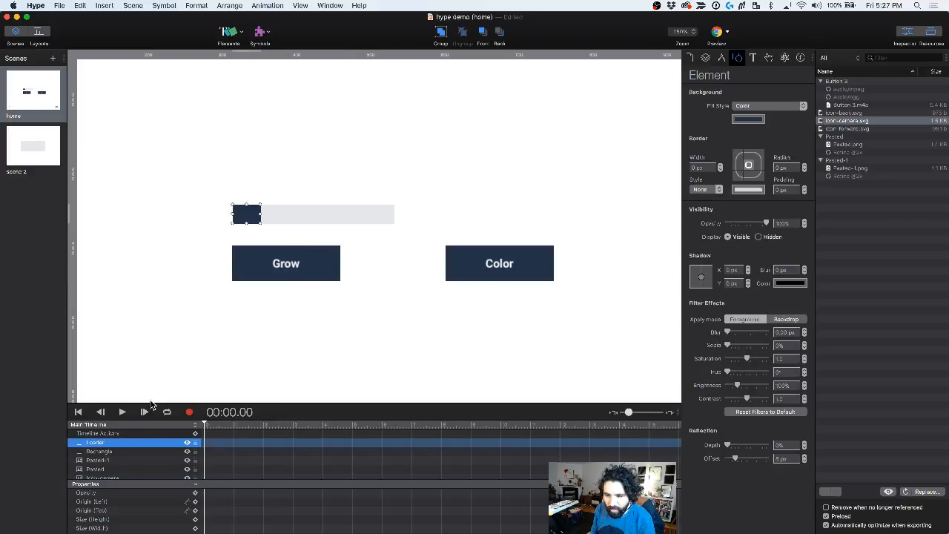
# Step: Rename the grey bar behind the Loader to "background"
pyautogui.moveTo(151, 404); pyautogui.dragTo(150, 374)
pyautogui.click(119, 425)
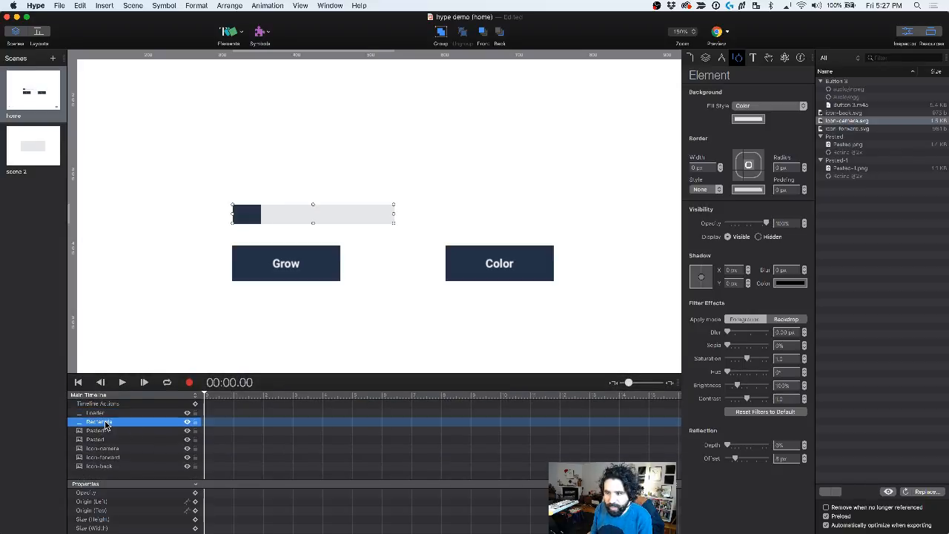
pyautogui.click(108, 422)
pyautogui.write('background')
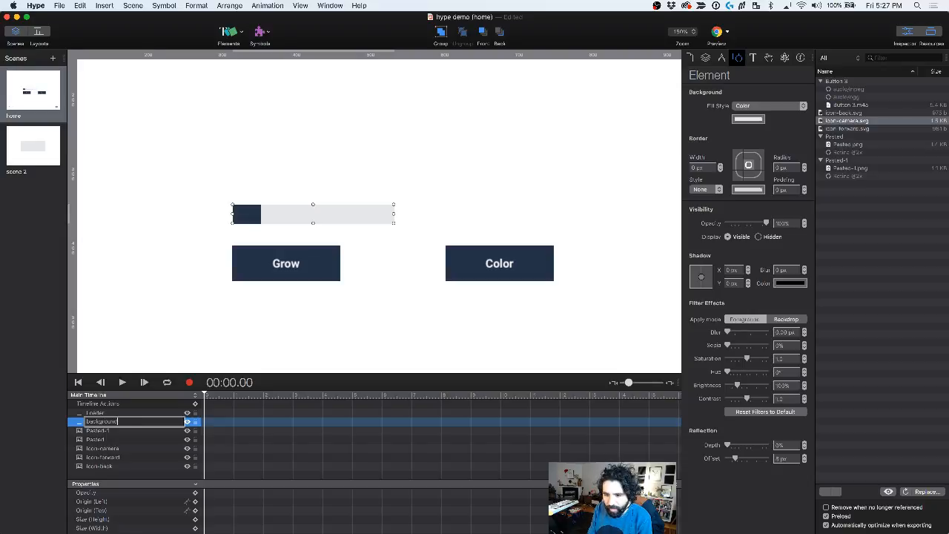
pyautogui.press('Return')
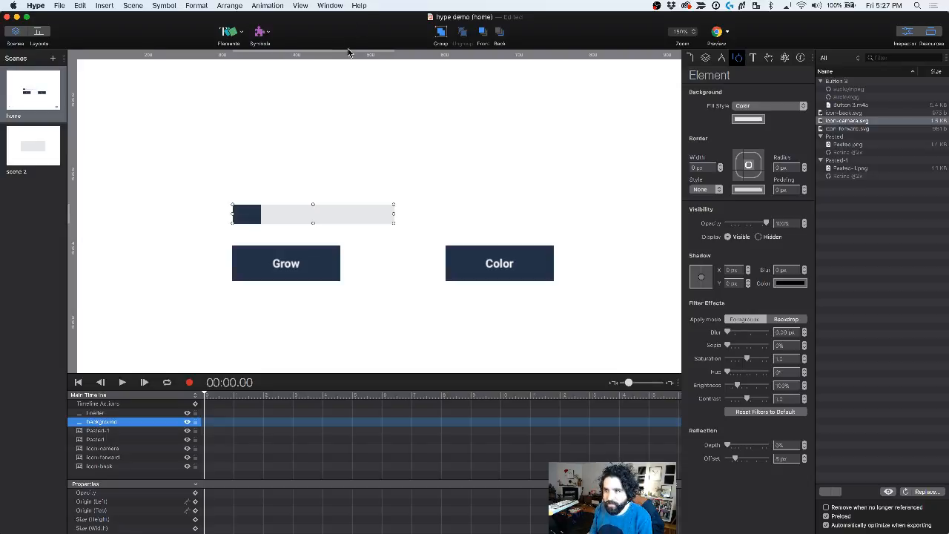
# Step: Insert a rectangle above the Color button, flatten it into a bar as wide as the button, and set its border width to 0 px
pyautogui.click(265, 64)
pyautogui.click(236, 34)
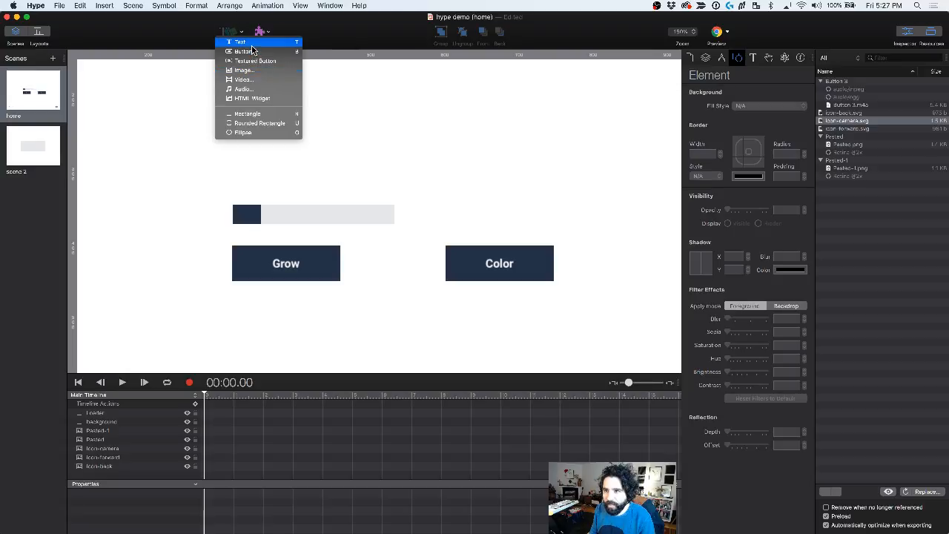
pyautogui.click(256, 113)
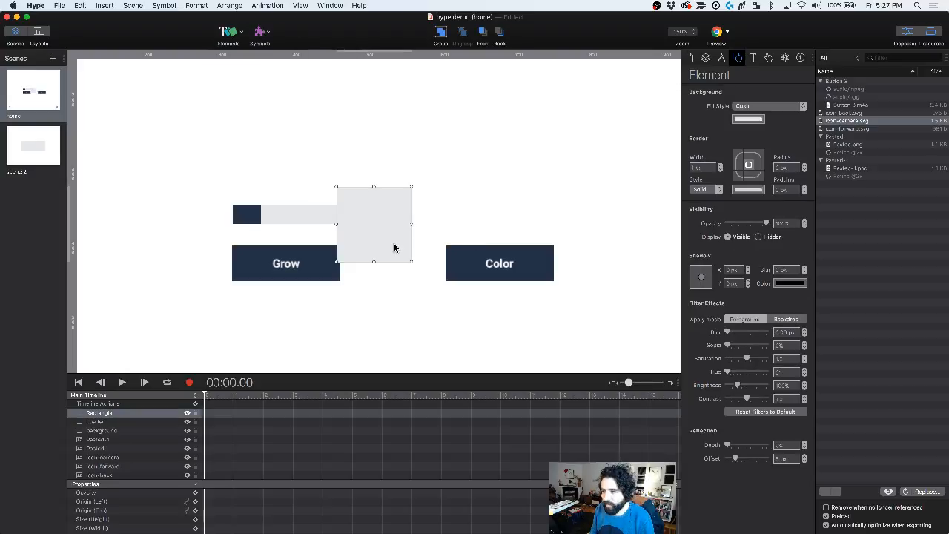
pyautogui.moveTo(394, 248); pyautogui.dragTo(495, 207)
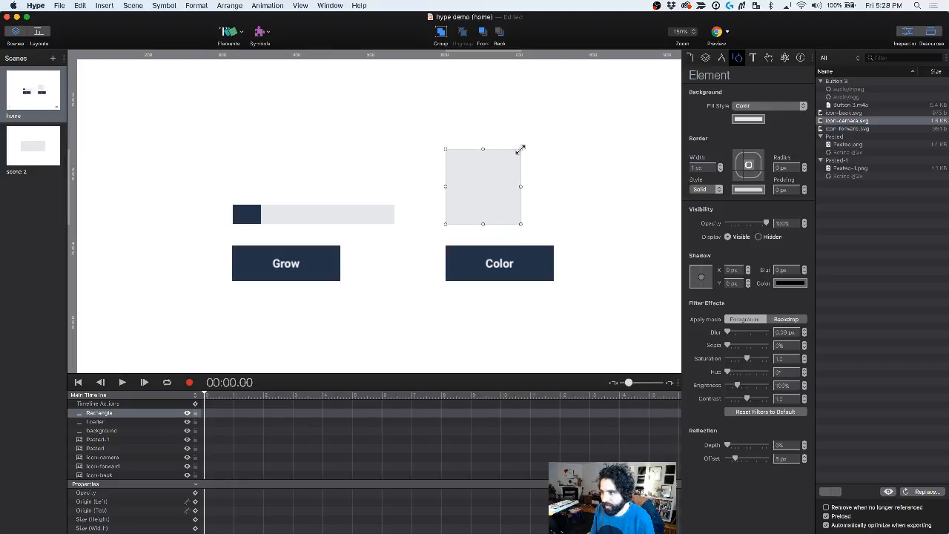
pyautogui.moveTo(521, 149); pyautogui.dragTo(557, 204)
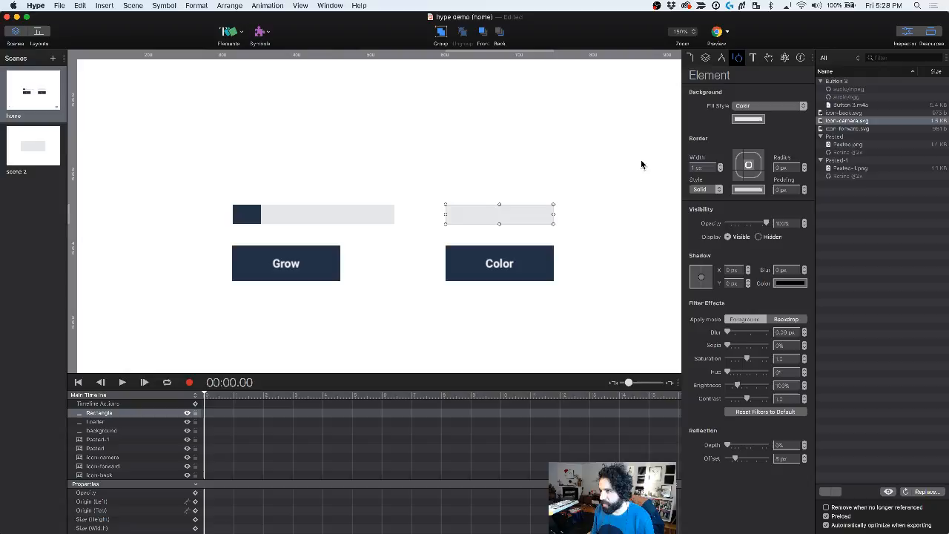
pyautogui.click(720, 170)
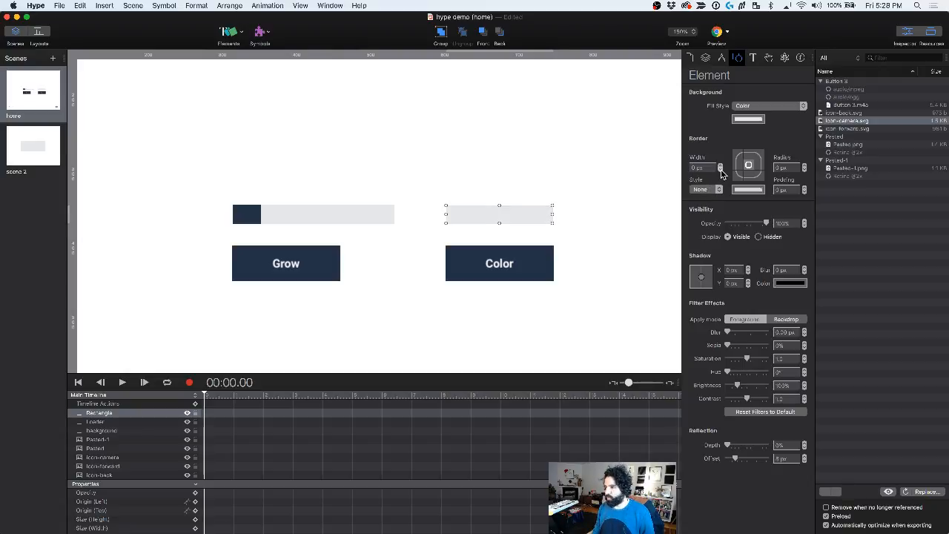
pyautogui.click(415, 191)
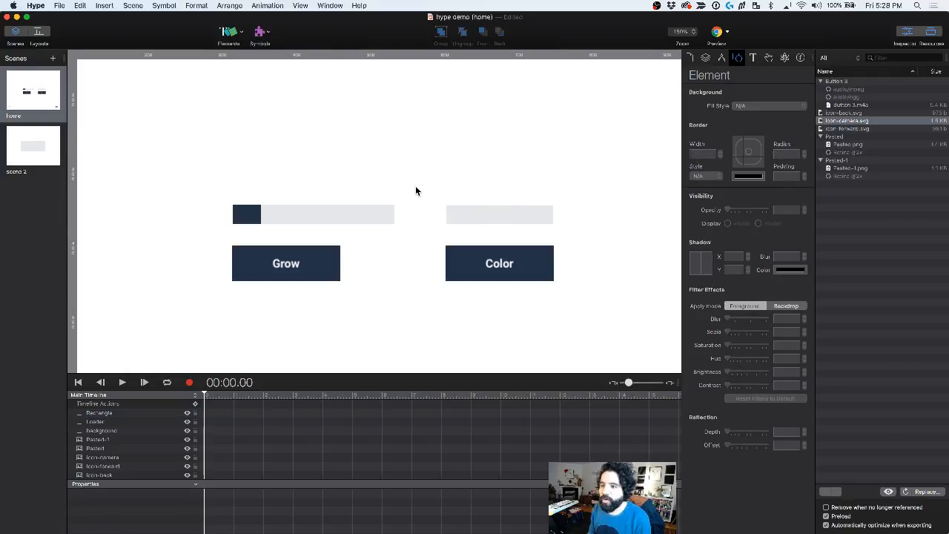
# Step: Shorten the Loader bar to about 27 px wide, keeping its left edge in place
pyautogui.click(293, 261)
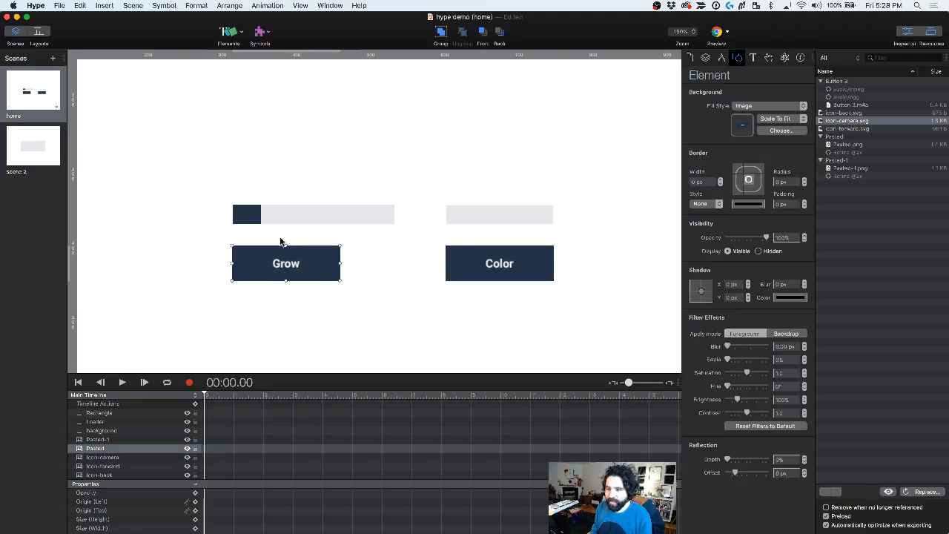
pyautogui.click(254, 216)
pyautogui.moveTo(258, 214)
pyautogui.mouseDown()
pyautogui.moveTo(360, 214)
pyautogui.moveTo(244, 214)
pyautogui.moveTo(319, 201)
pyautogui.moveTo(415, 218)
pyautogui.moveTo(253, 218)
pyautogui.mouseUp()
pyautogui.click(258, 189)
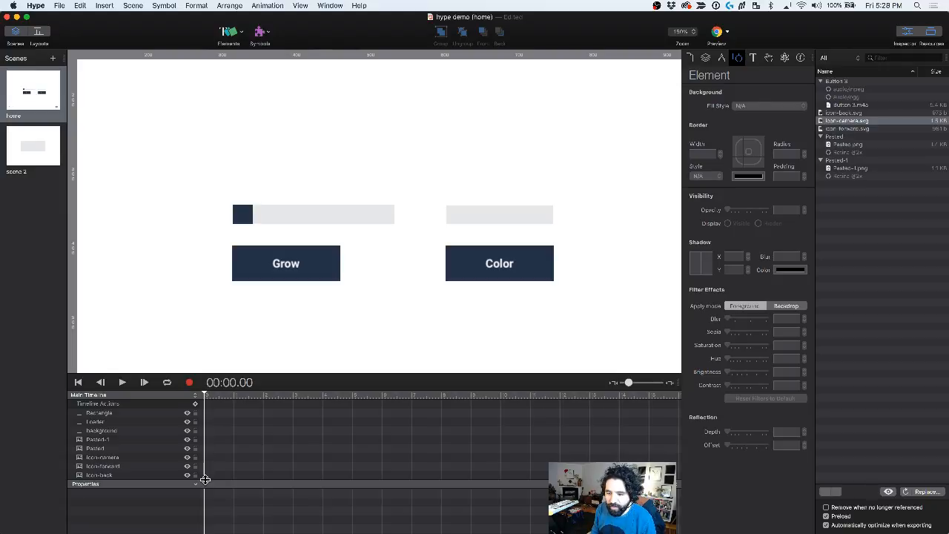
pyautogui.moveTo(204, 480); pyautogui.dragTo(206, 492)
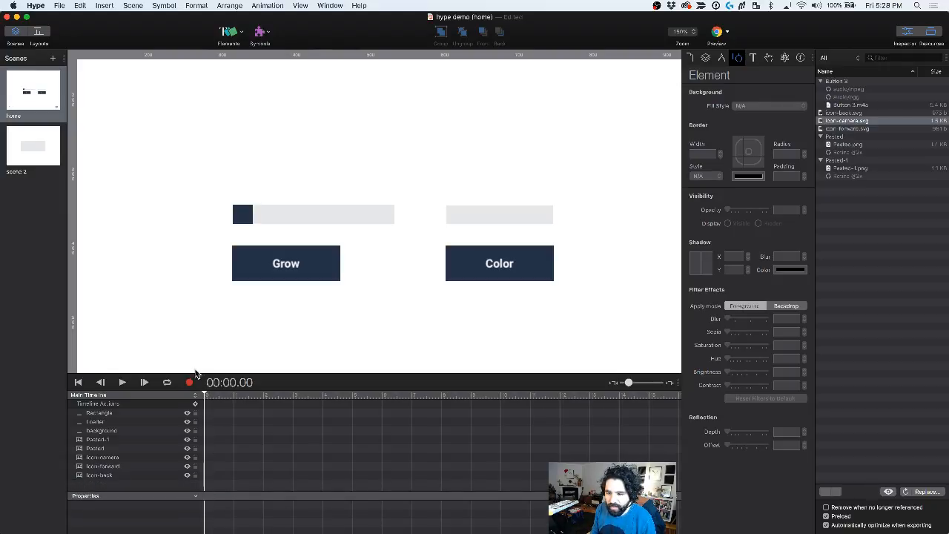
pyautogui.click(189, 382)
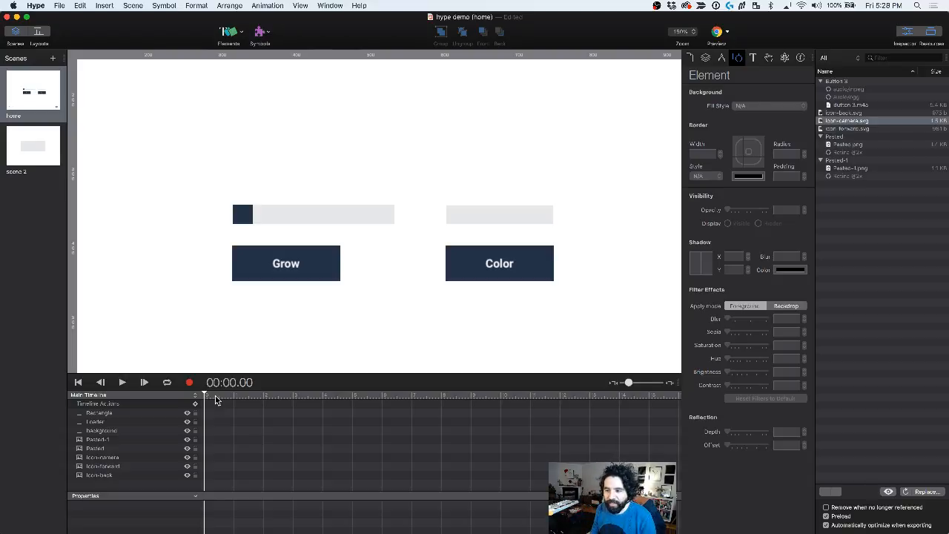
pyautogui.moveTo(216, 400); pyautogui.dragTo(198, 401)
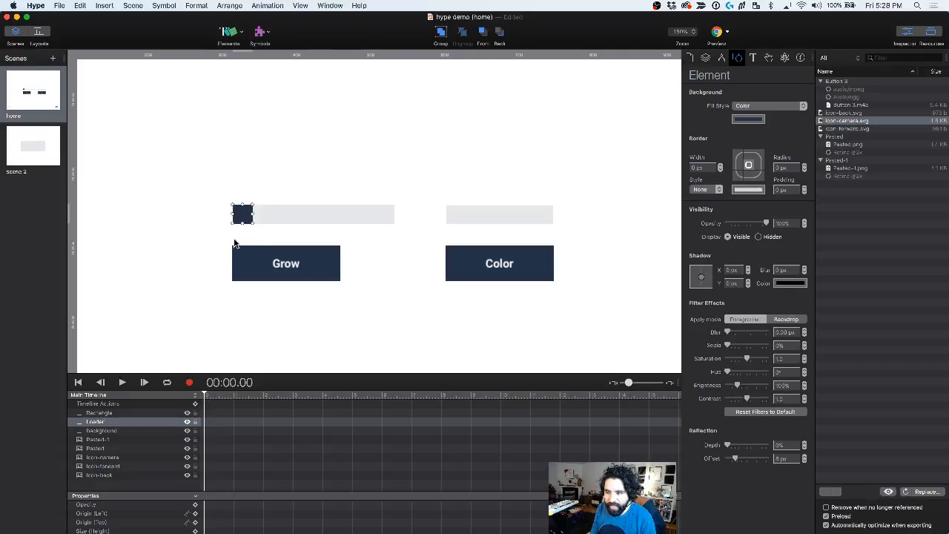
pyautogui.click(189, 382)
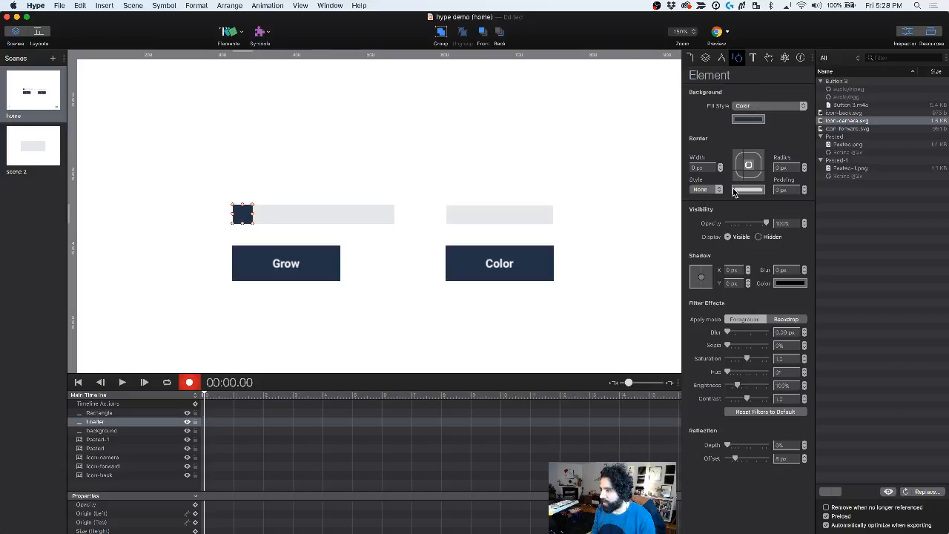
pyautogui.click(189, 384)
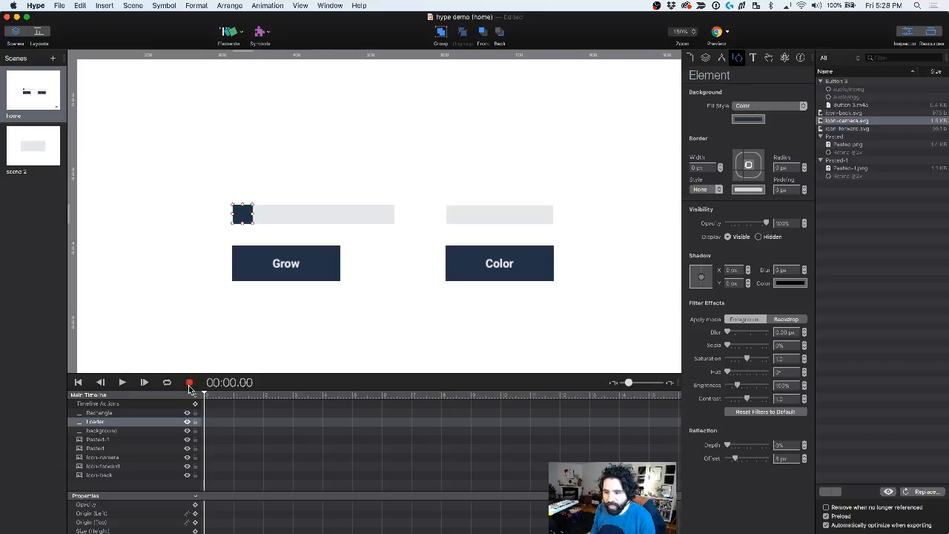
# Step: Set the Loader bar's transform origin to X offset 0% and Y offset 50%, then test-stretch the bar and undo the stretch
pyautogui.click(722, 57)
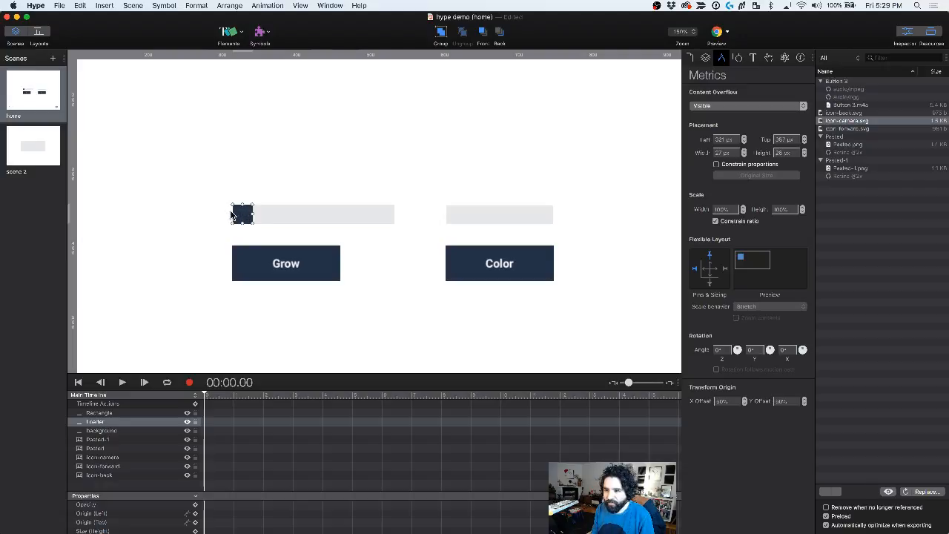
pyautogui.click(785, 400)
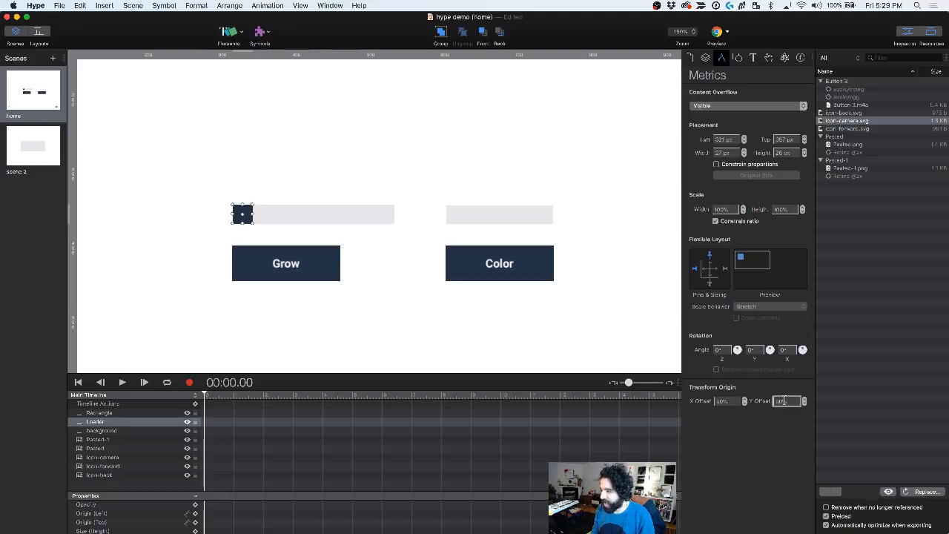
pyautogui.press('Return')
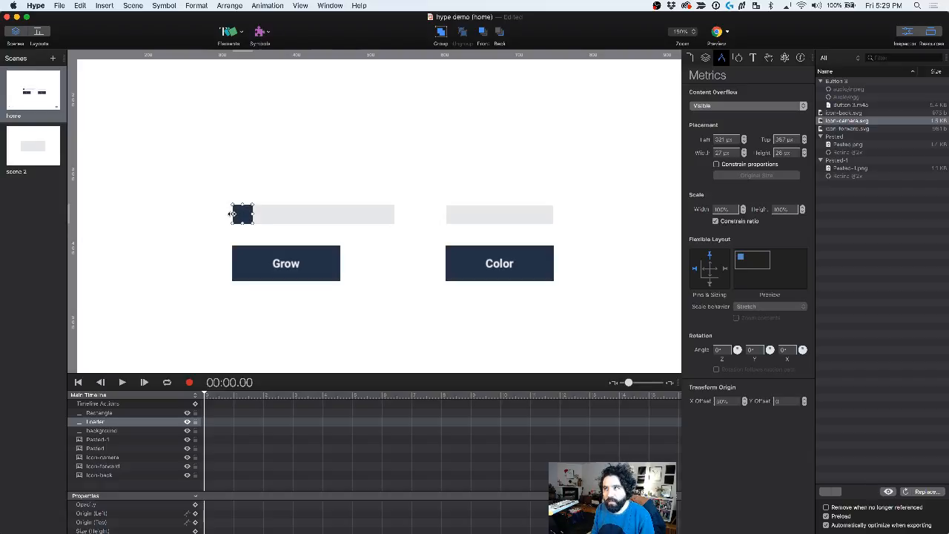
pyautogui.click(788, 404)
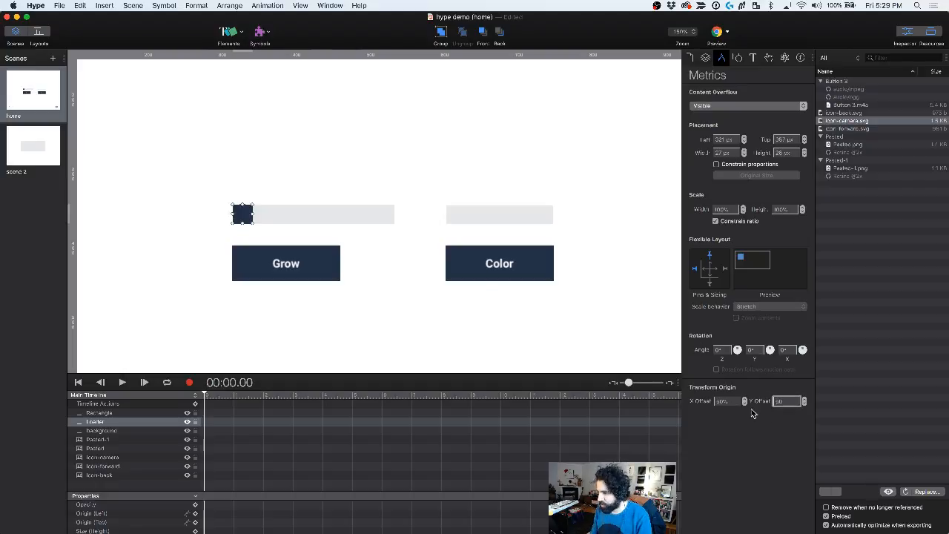
pyautogui.click(725, 401)
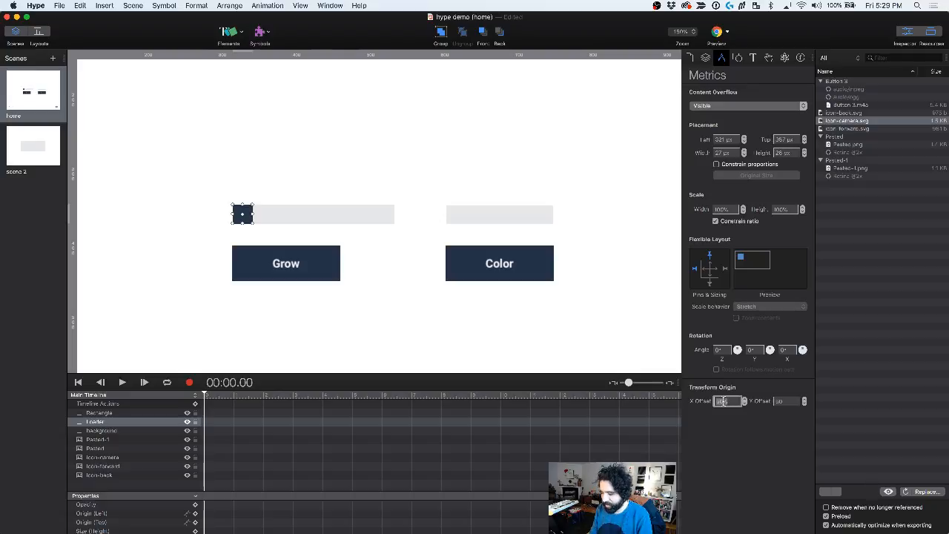
pyautogui.write('0')
pyautogui.press('Return')
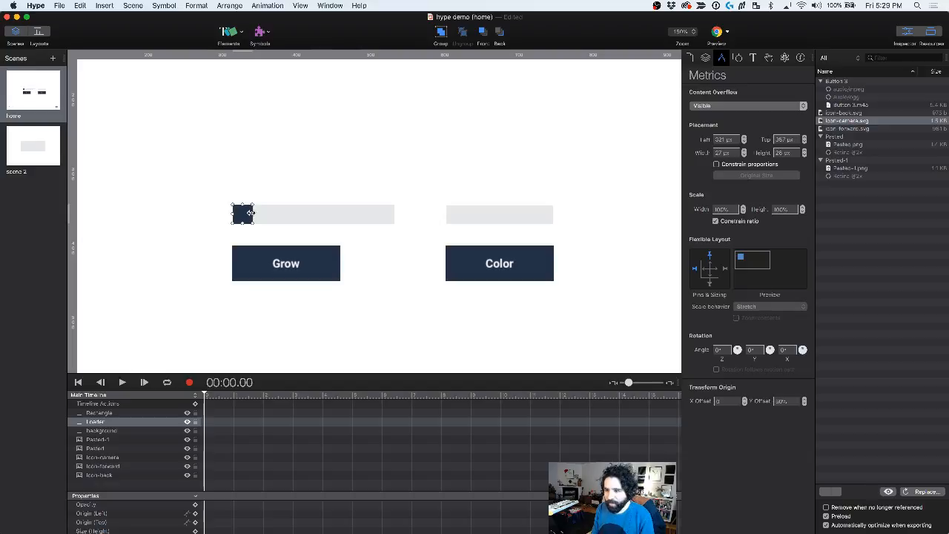
pyautogui.moveTo(250, 213); pyautogui.dragTo(315, 215)
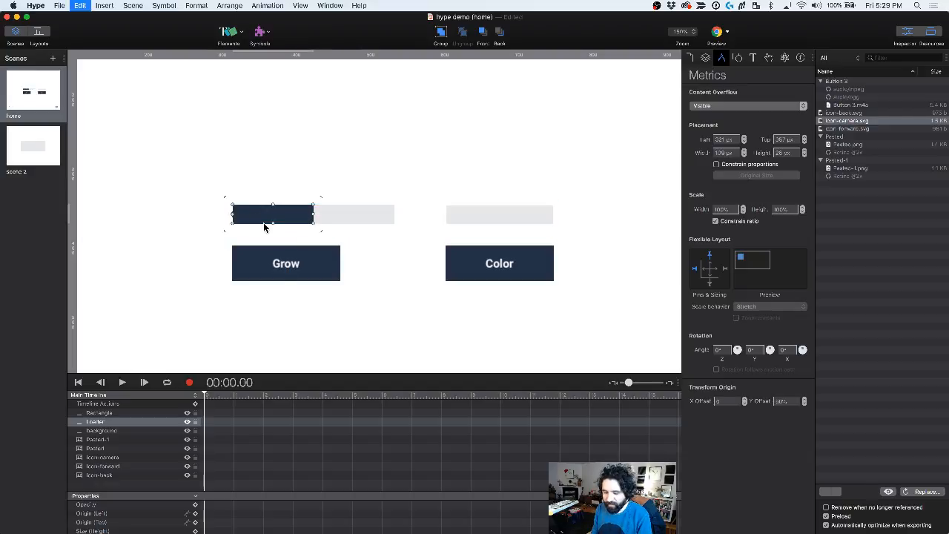
pyautogui.press('super+z')
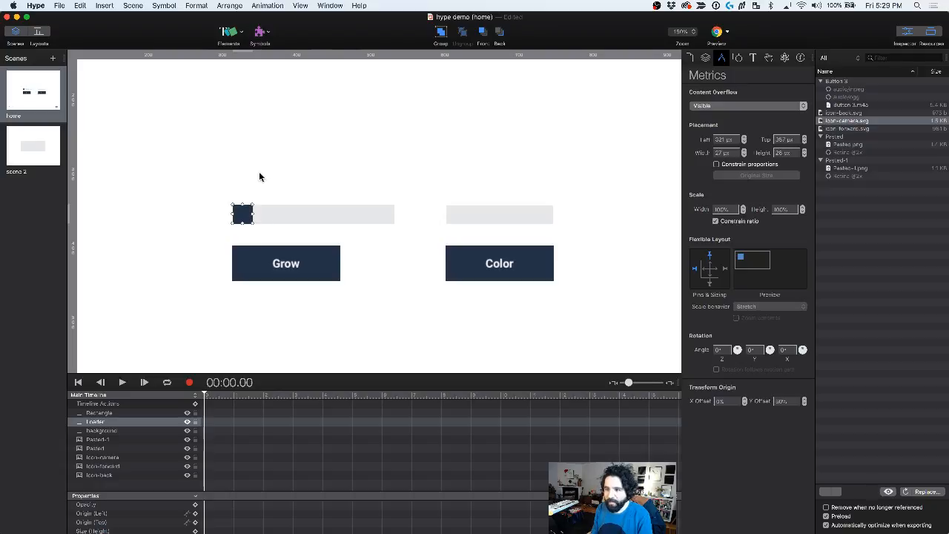
# Step: Record an animation from 0 to 1 second that widens the Loader bar to the full length of the grey background bar
pyautogui.click(189, 381)
pyautogui.click(209, 395)
pyautogui.moveTo(209, 397); pyautogui.dragTo(234, 398)
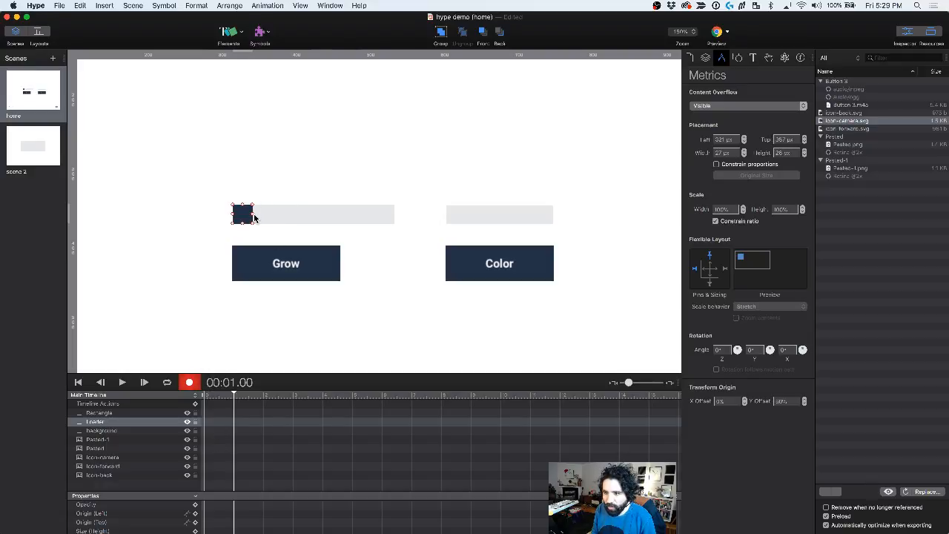
pyautogui.moveTo(251, 213); pyautogui.dragTo(393, 219)
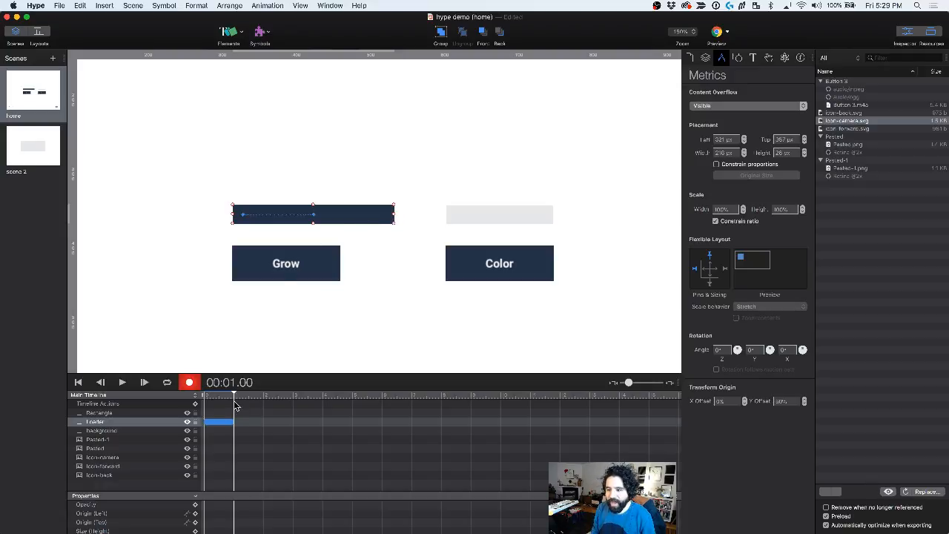
# Step: Play the Loader animation from the start and bring its Size (Width) keyframes into view
pyautogui.moveTo(235, 406); pyautogui.dragTo(202, 400)
pyautogui.click(120, 382)
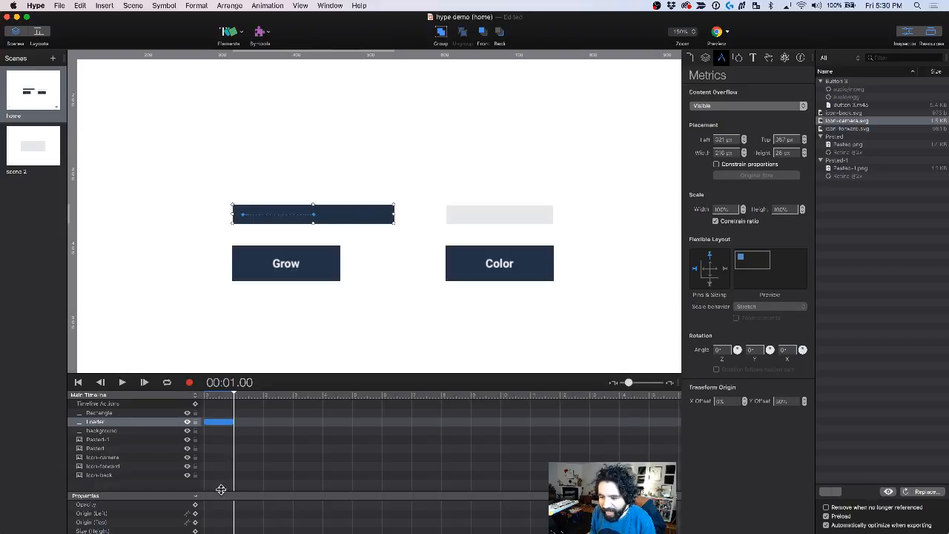
pyautogui.moveTo(220, 496); pyautogui.dragTo(224, 460)
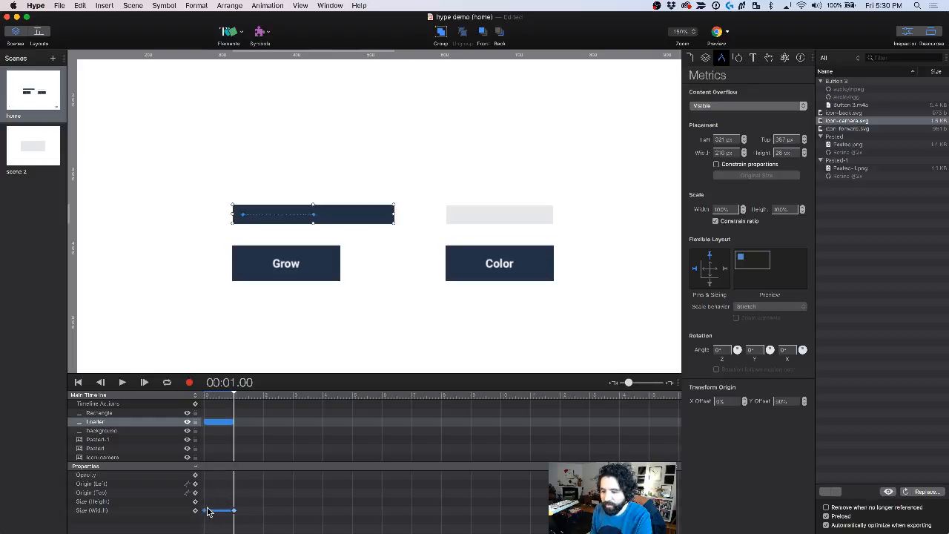
# Step: Try the Bounce and Ease Out timing functions on the Loader's Size (Width) animation, then restore Ease In Out
pyautogui.moveTo(234, 511)
pyautogui.mouseDown()
pyautogui.moveTo(278, 510)
pyautogui.moveTo(234, 510)
pyautogui.mouseUp()
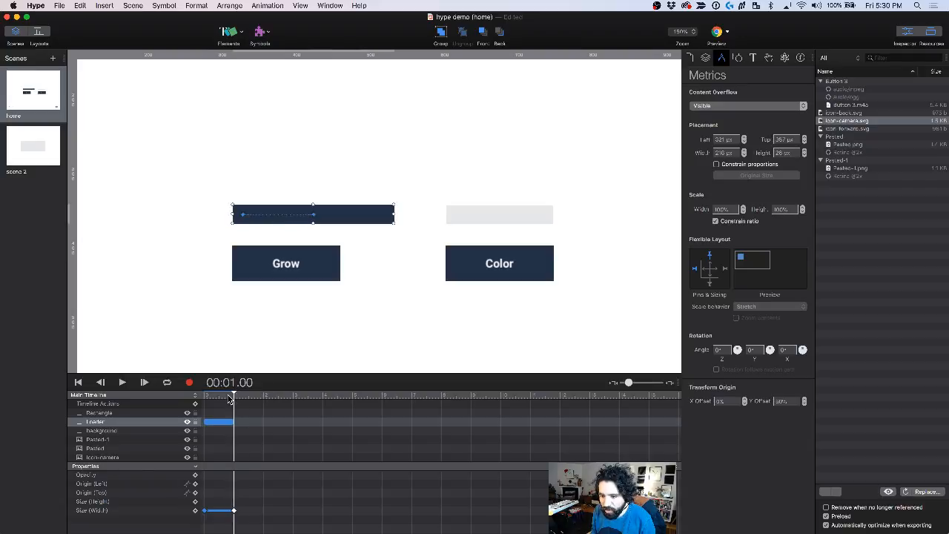
pyautogui.moveTo(228, 398)
pyautogui.mouseDown()
pyautogui.moveTo(220, 395)
pyautogui.moveTo(233, 397)
pyautogui.mouseUp()
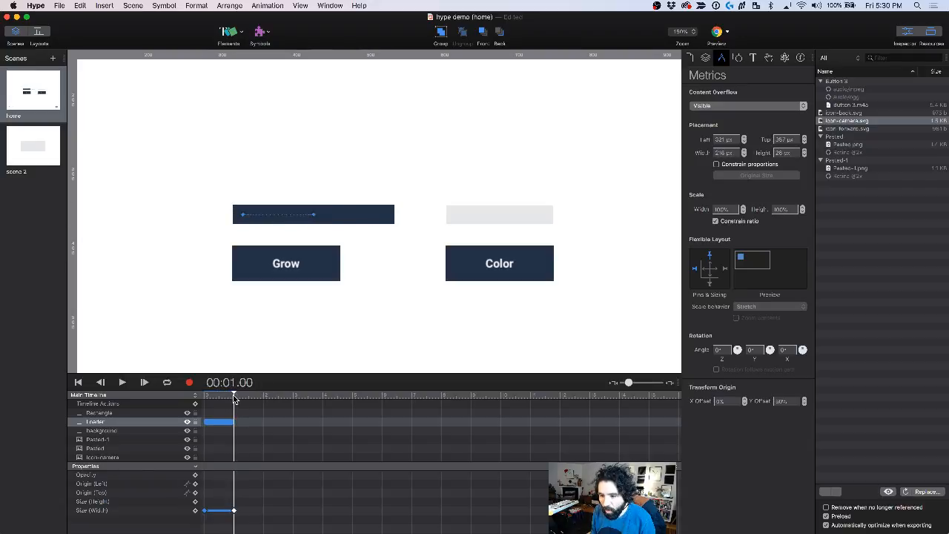
pyautogui.click(231, 510)
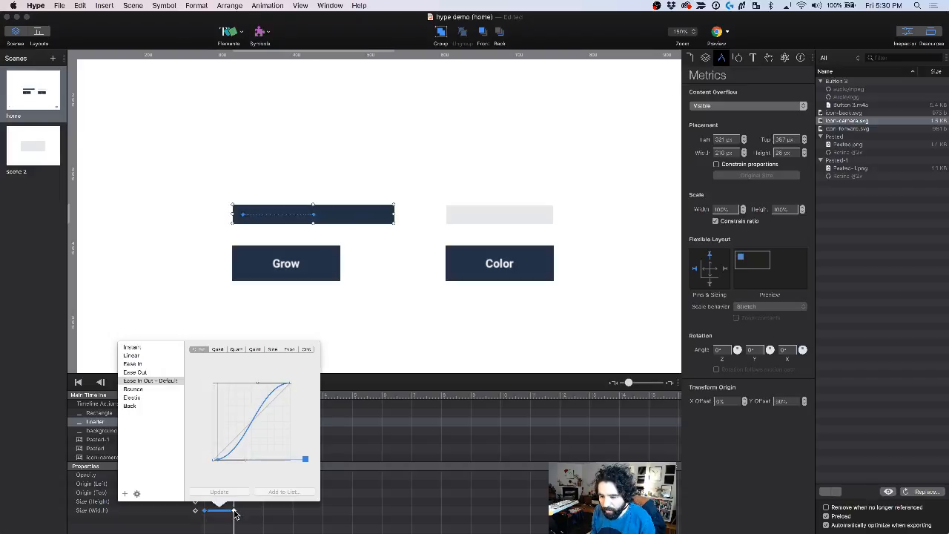
pyautogui.click(141, 390)
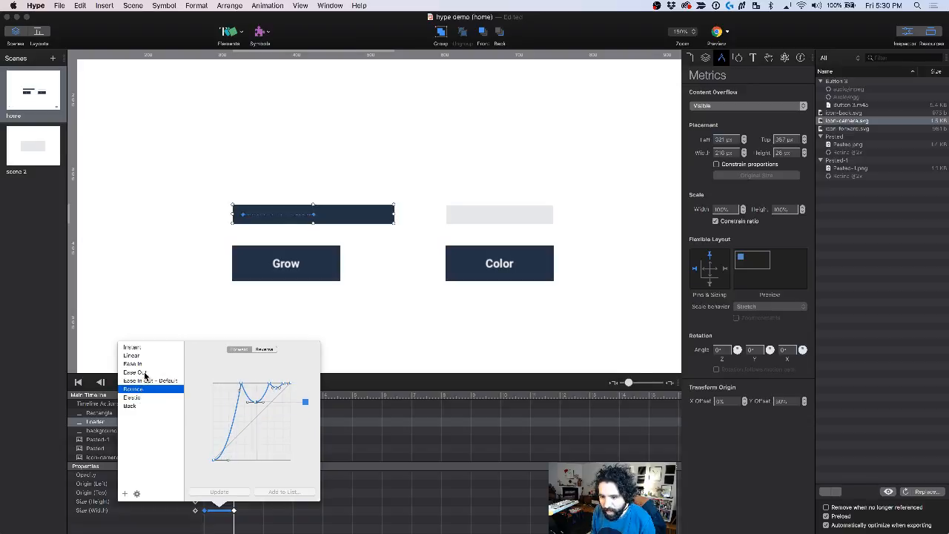
pyautogui.click(152, 372)
pyautogui.click(152, 381)
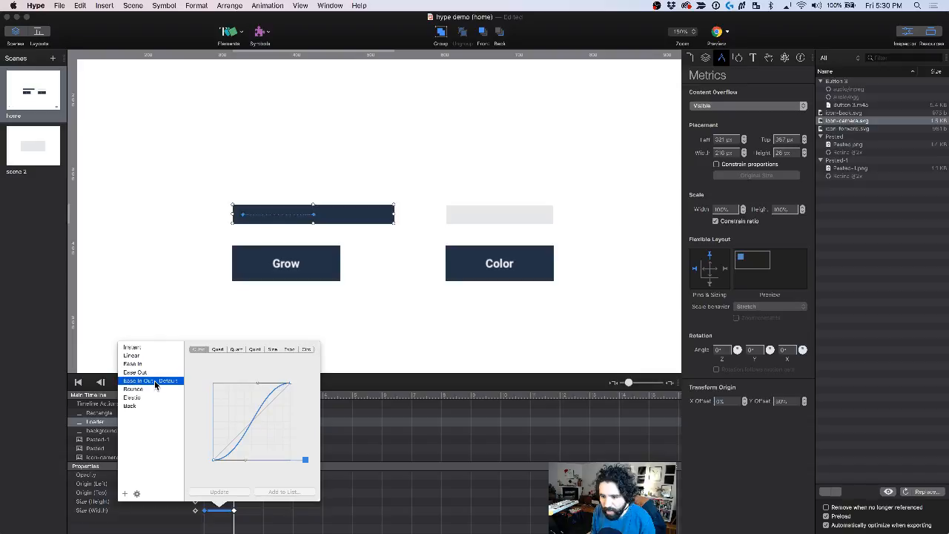
pyautogui.click(179, 253)
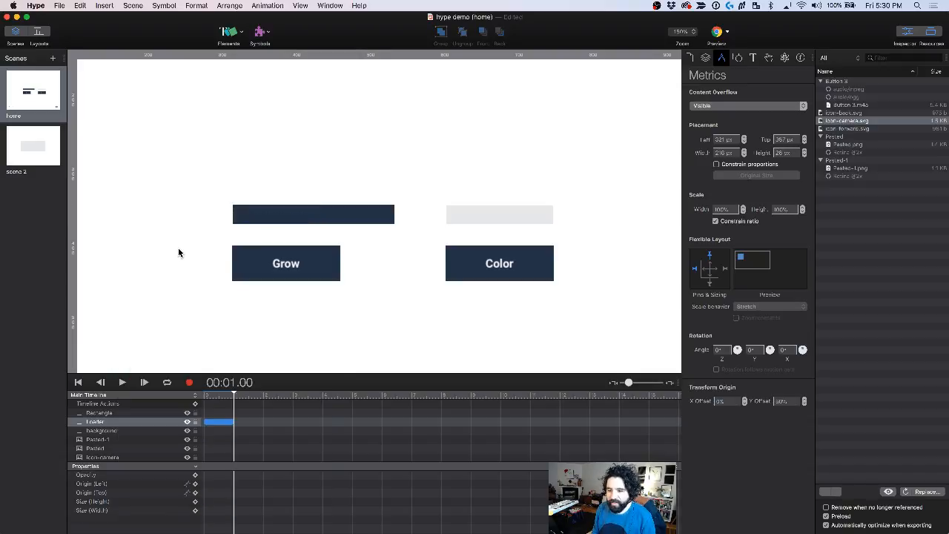
# Step: Preview the home scene in Chrome to check the Loader animation and button layout, then return to Hype
pyautogui.click(230, 421)
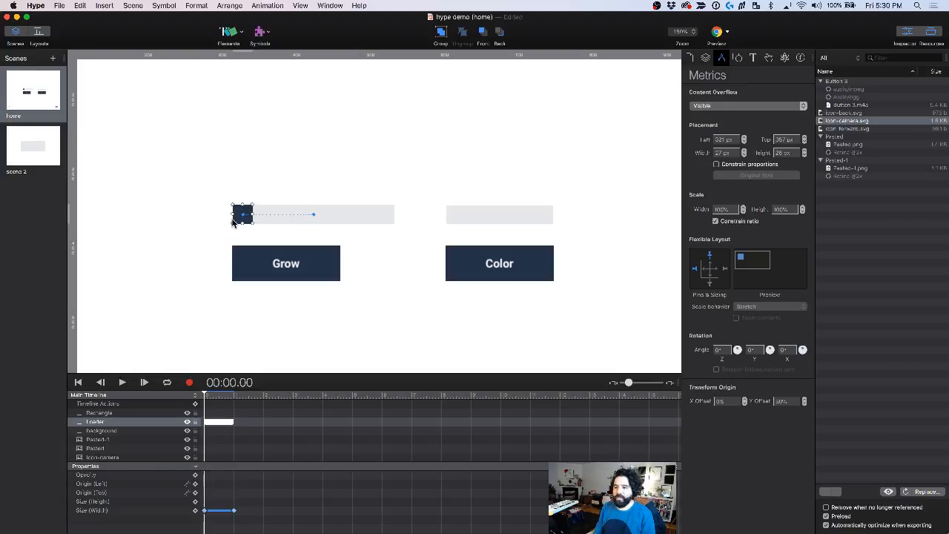
pyautogui.click(184, 255)
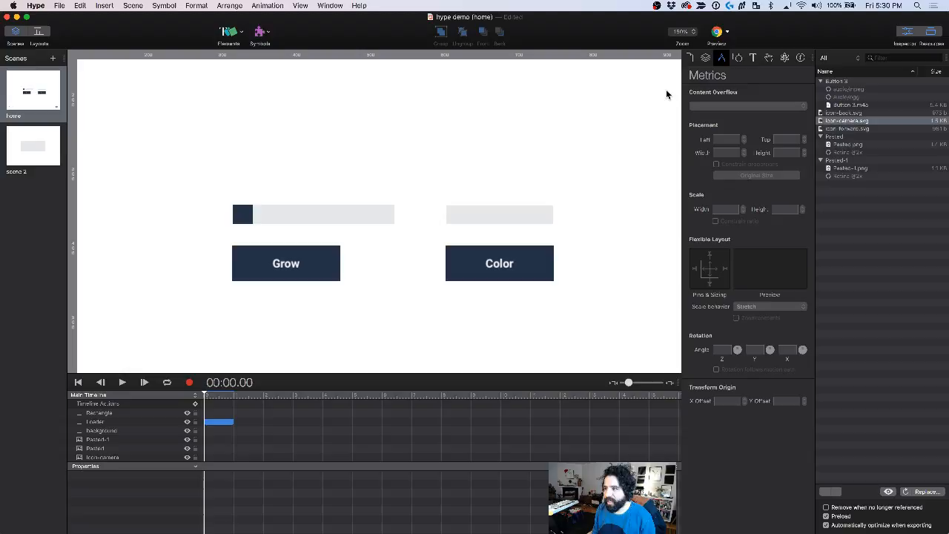
pyautogui.click(716, 33)
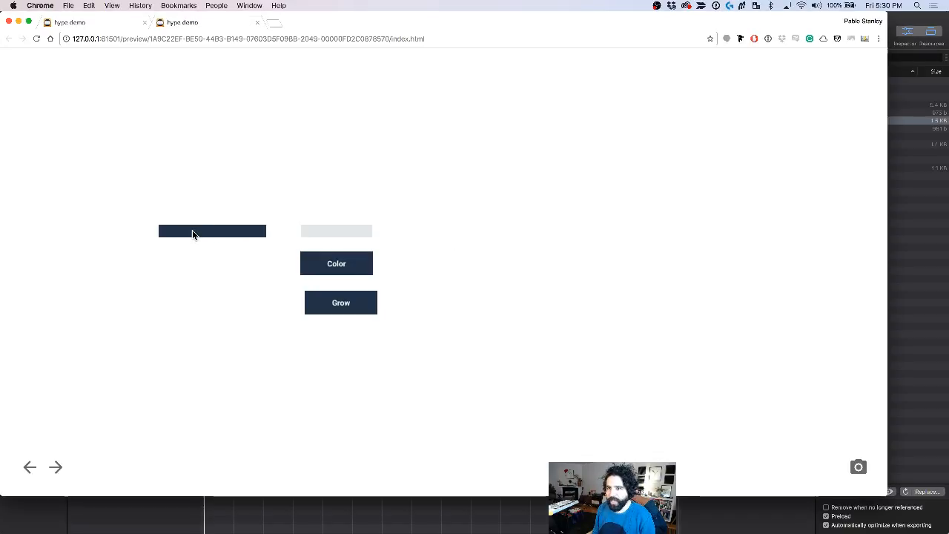
pyautogui.press('super+Tab')
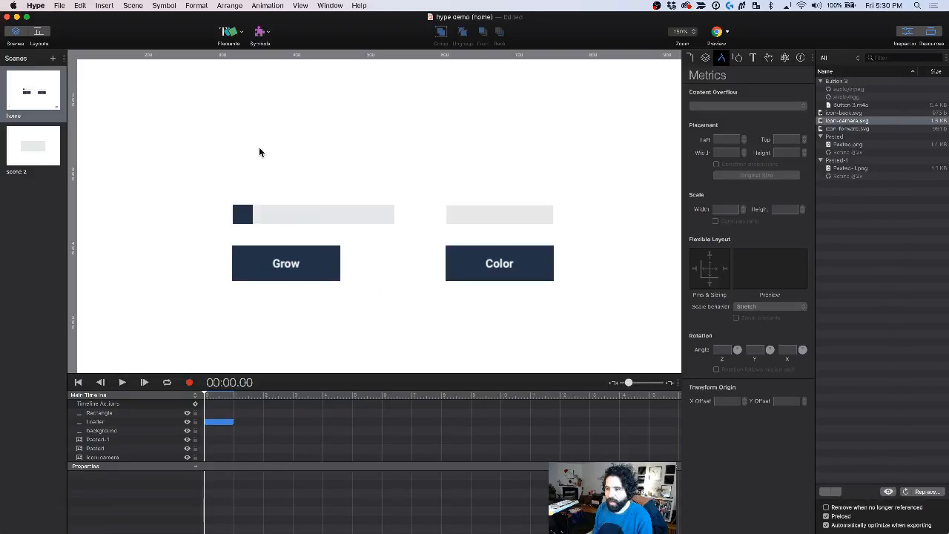
# Step: Group both bars and both buttons, and add right and bottom pins so the group is pinned on all four sides
pyautogui.moveTo(198, 159); pyautogui.dragTo(579, 286)
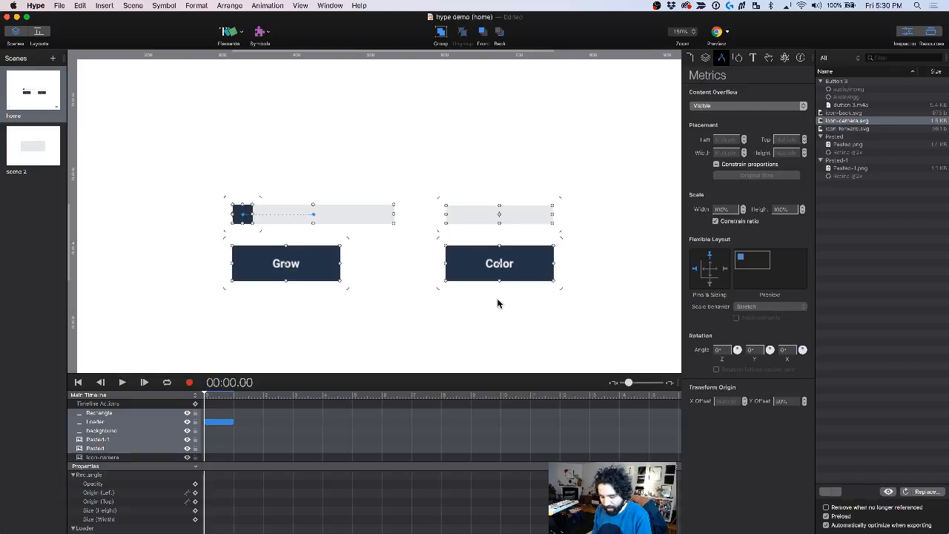
pyautogui.press('super+alt+g')
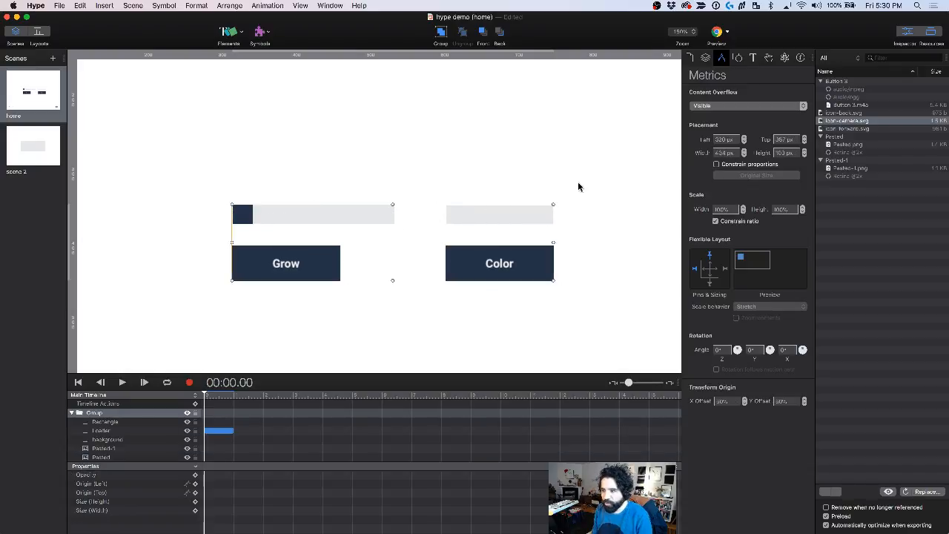
pyautogui.click(725, 269)
pyautogui.click(713, 284)
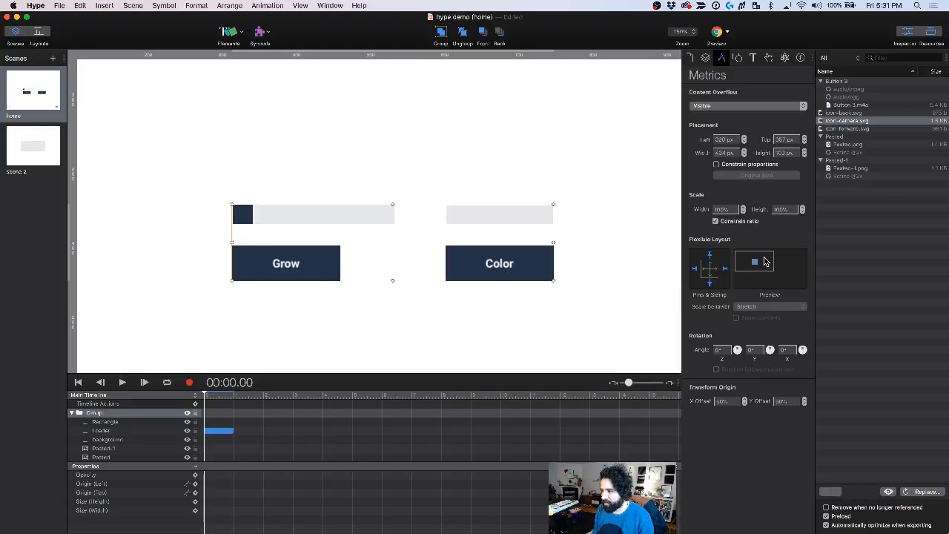
# Step: Preview the grouped layout in Chrome, reload the page several times to replay the Loader animation, and return to Hype
pyautogui.click(729, 33)
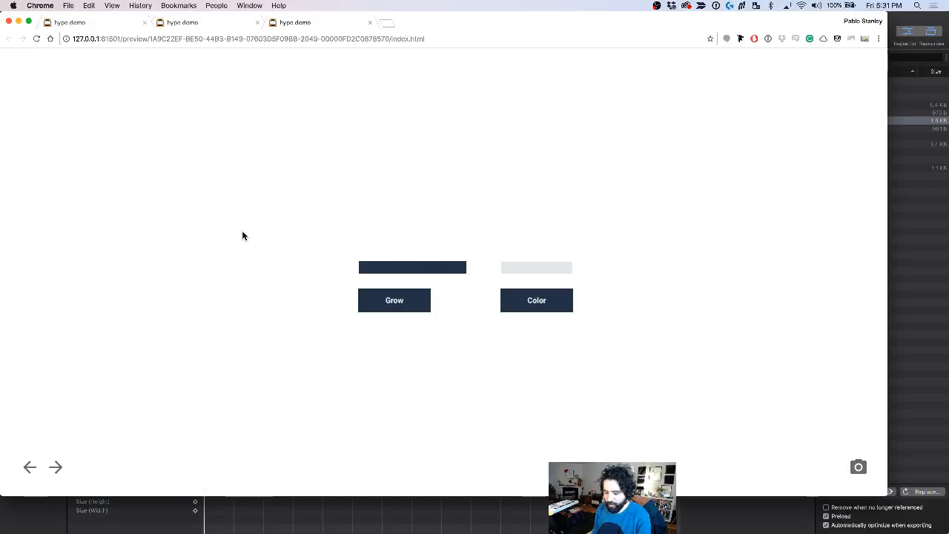
pyautogui.press('super+r')
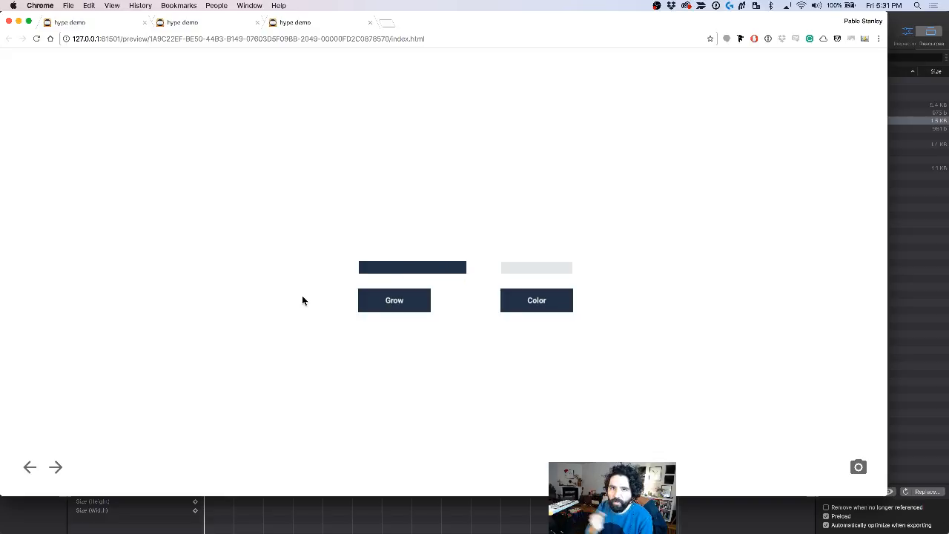
pyautogui.press('super+r')
pyautogui.press('super+r')
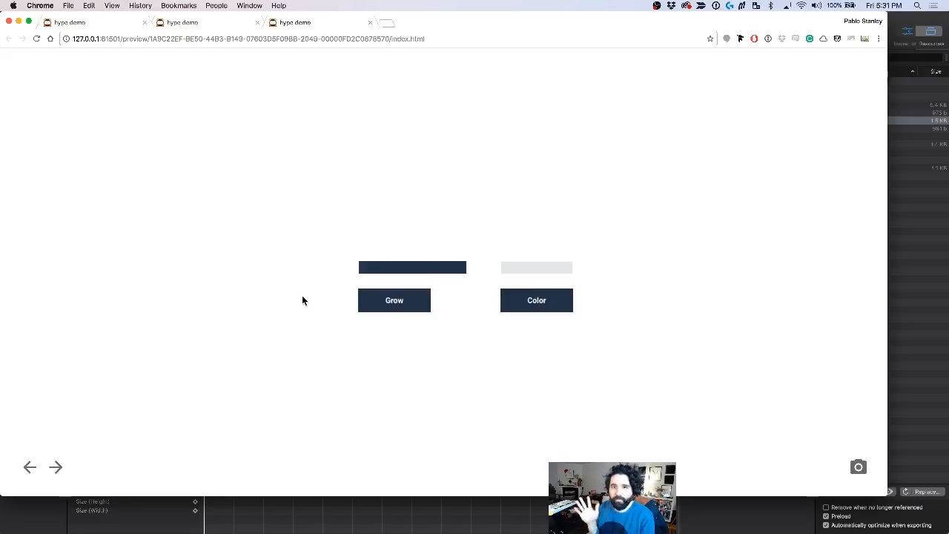
pyautogui.press('super+Tab')
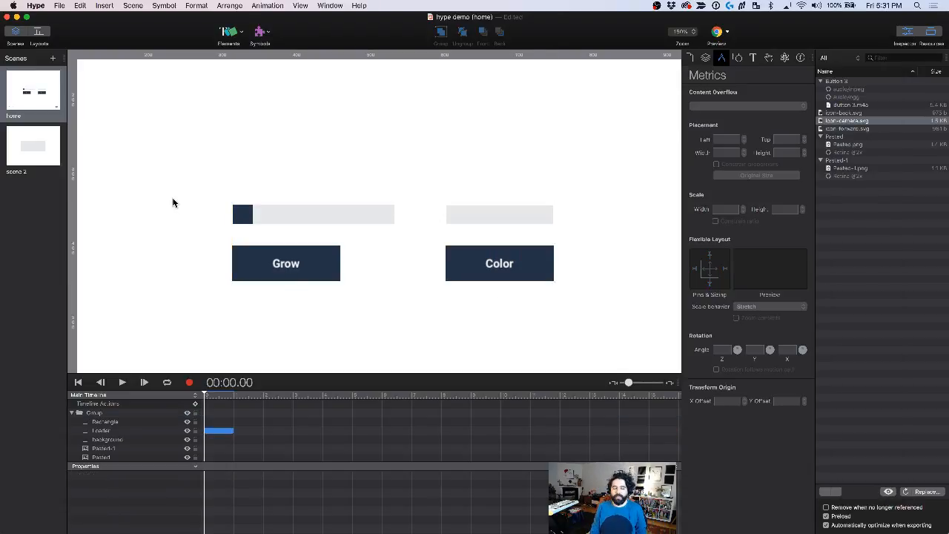
# Step: Add a timeline action at 0 seconds on the Main Timeline that pauses the Main Timeline
pyautogui.click(272, 217)
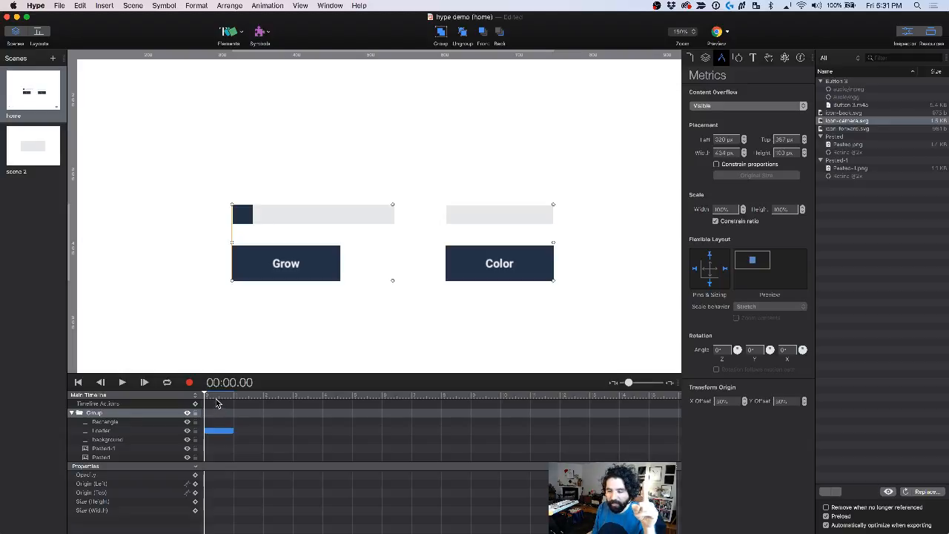
pyautogui.click(276, 189)
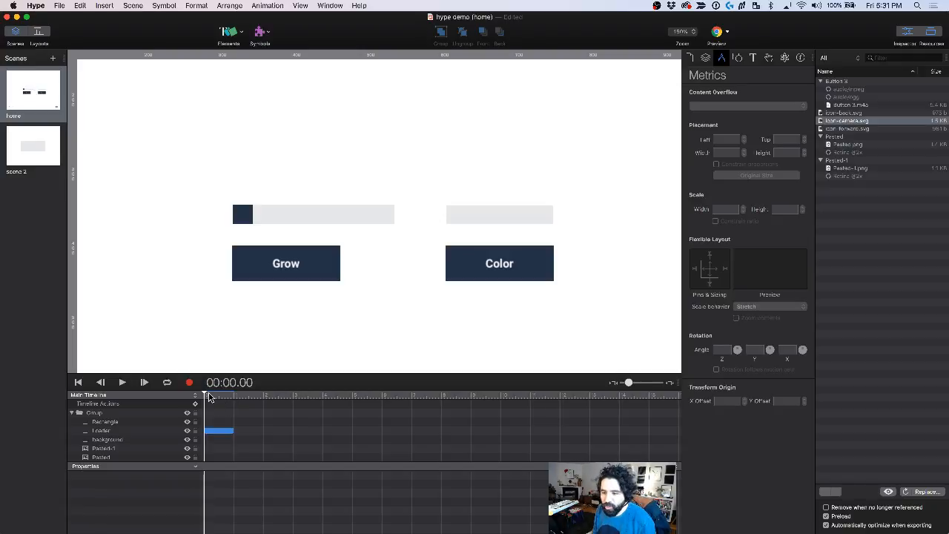
pyautogui.moveTo(208, 394); pyautogui.dragTo(199, 394)
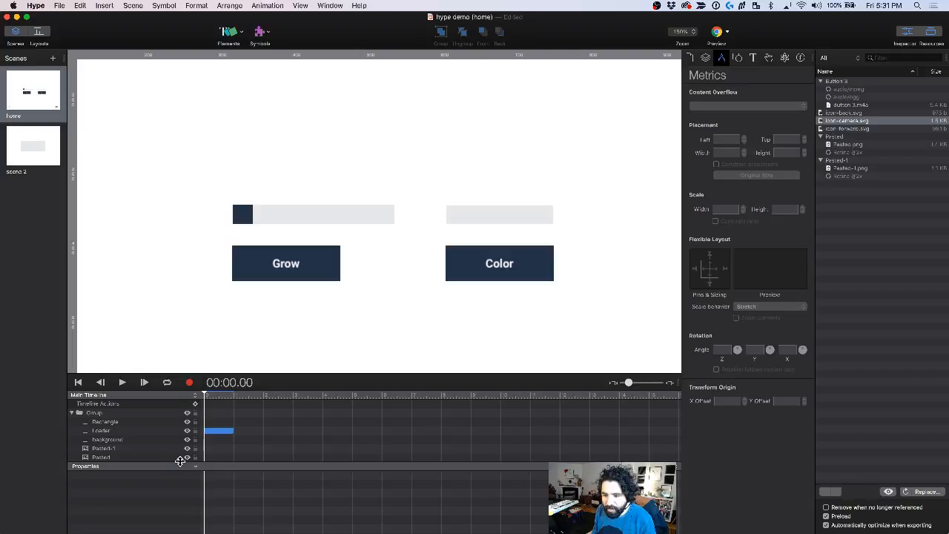
pyautogui.moveTo(180, 461); pyautogui.dragTo(181, 491)
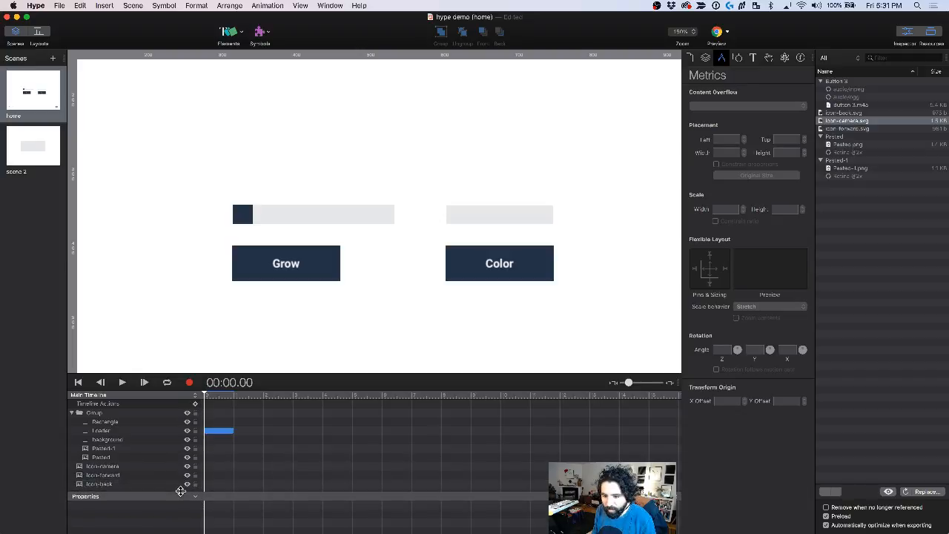
pyautogui.click(195, 404)
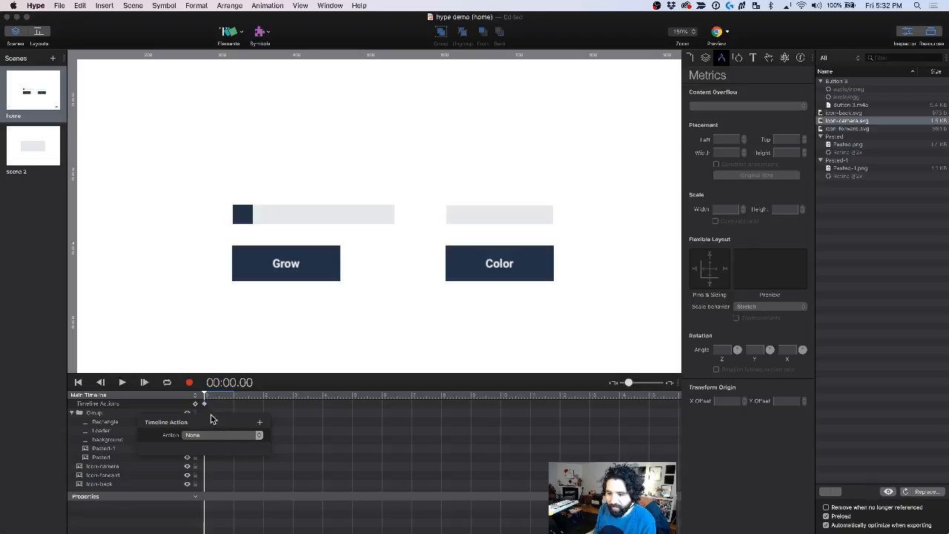
pyautogui.click(224, 436)
pyautogui.scroll(-2, 230, 495)
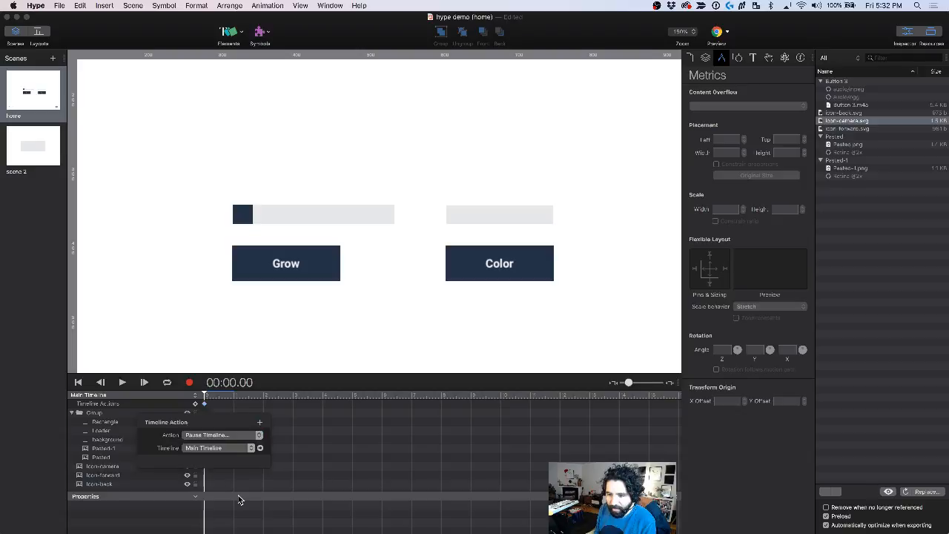
pyautogui.click(206, 449)
pyautogui.click(206, 448)
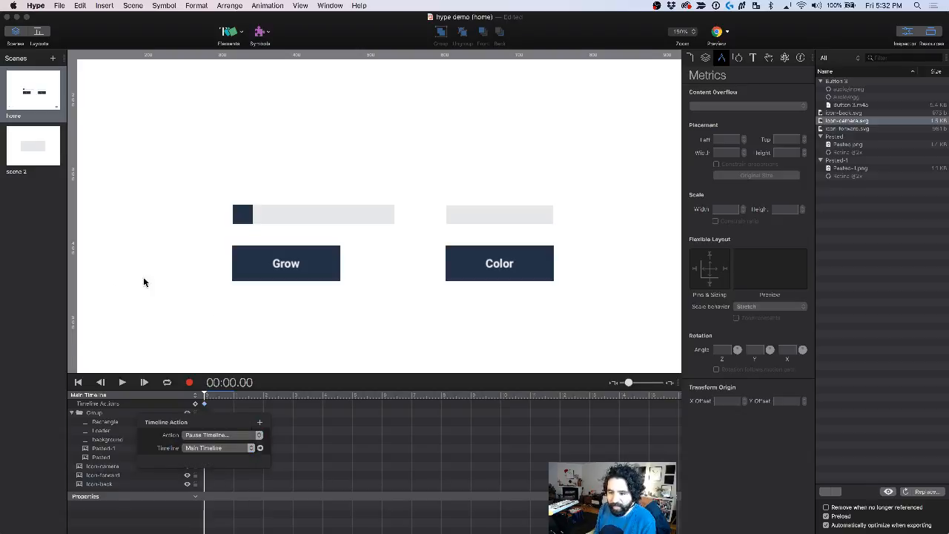
pyautogui.click(151, 317)
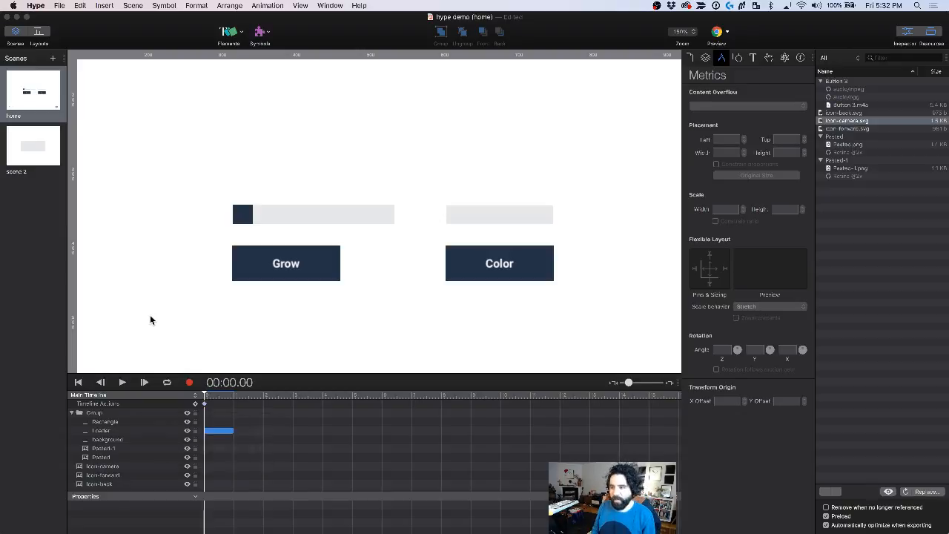
# Step: Preview the paused prototype in Chrome, resize the browser window to check the centring, and return to Hype
pyautogui.click(717, 32)
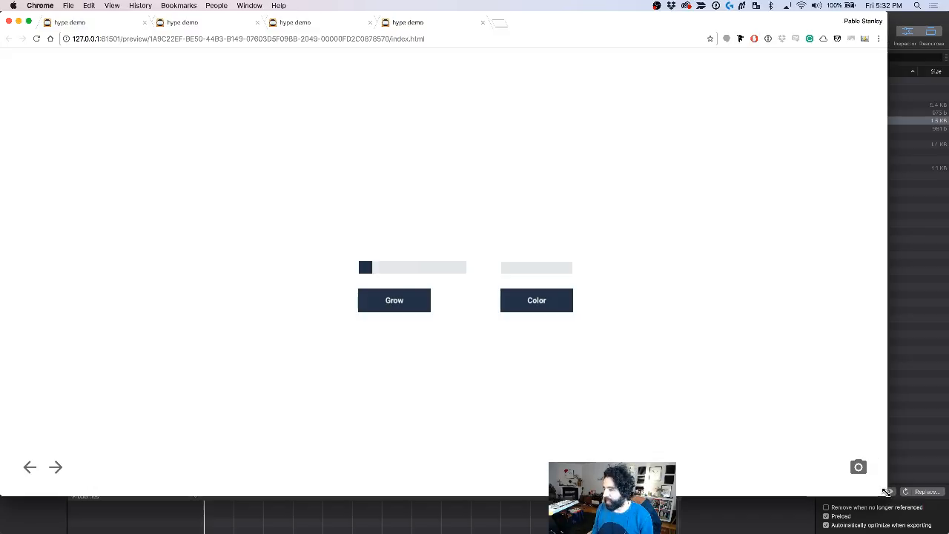
pyautogui.moveTo(885, 492); pyautogui.dragTo(828, 513)
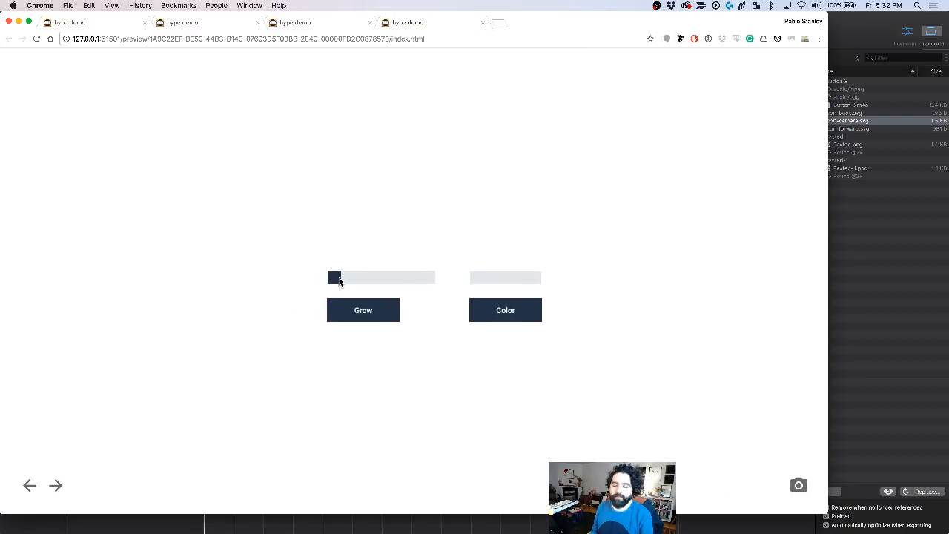
pyautogui.press('super+Tab')
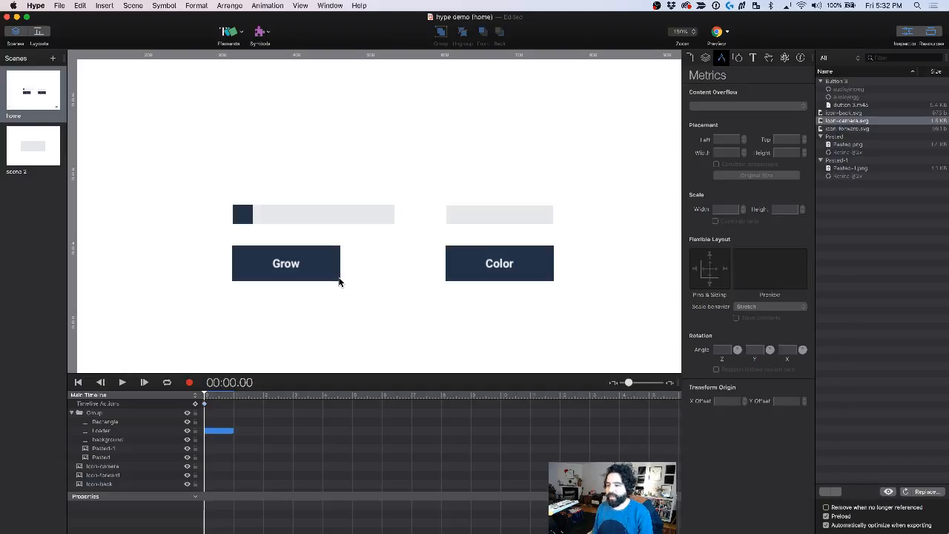
# Step: Give the Grow button inside the group a second On Mouse Click action, Continue Timeline, for the Main Timeline
pyautogui.click(309, 268)
pyautogui.doubleClick(296, 261)
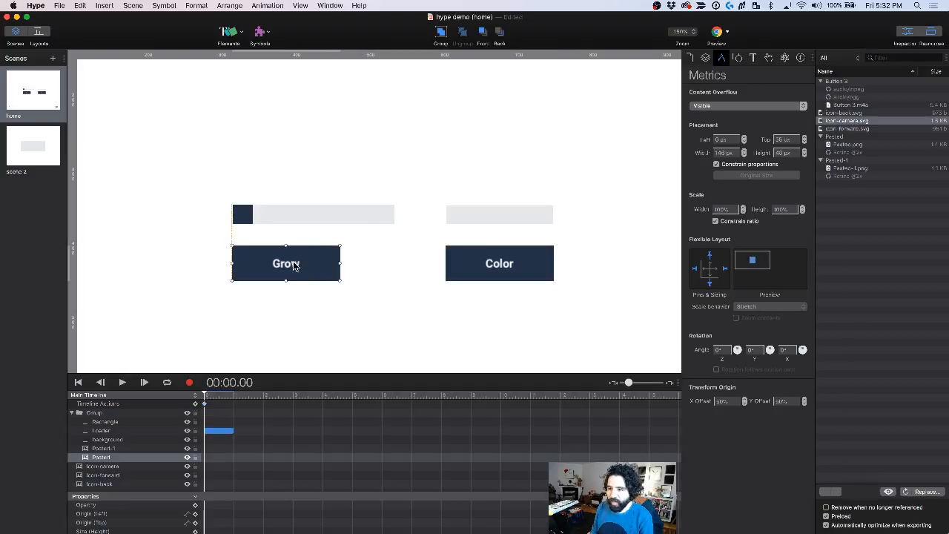
pyautogui.click(769, 60)
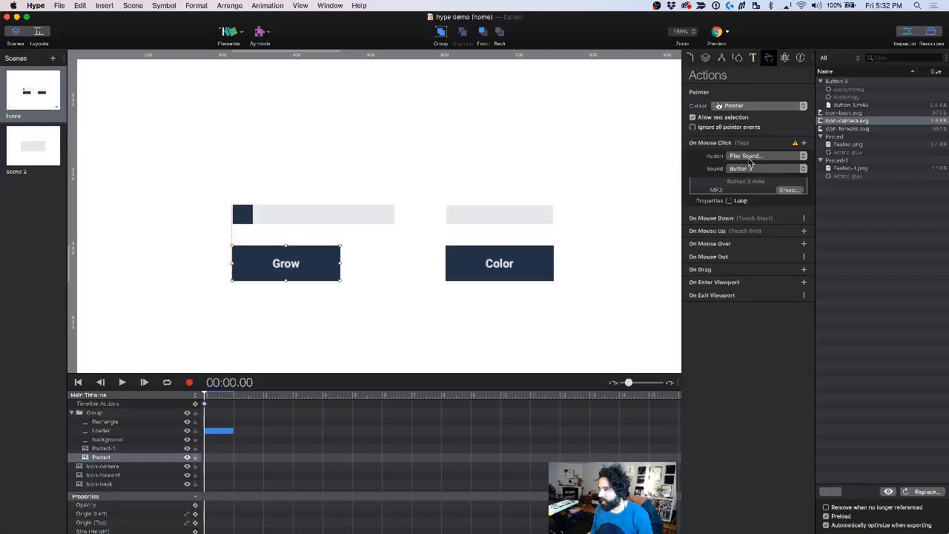
pyautogui.click(805, 143)
pyautogui.click(760, 219)
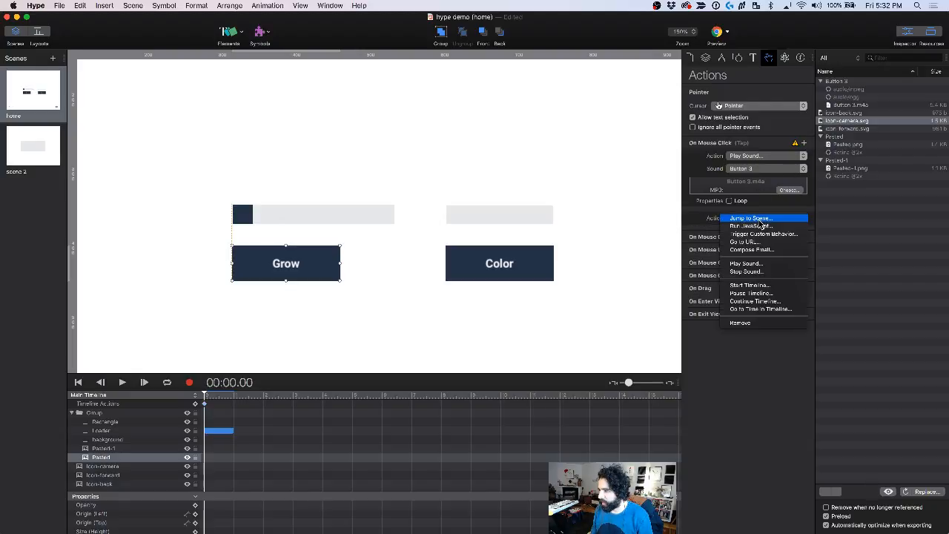
pyautogui.click(776, 301)
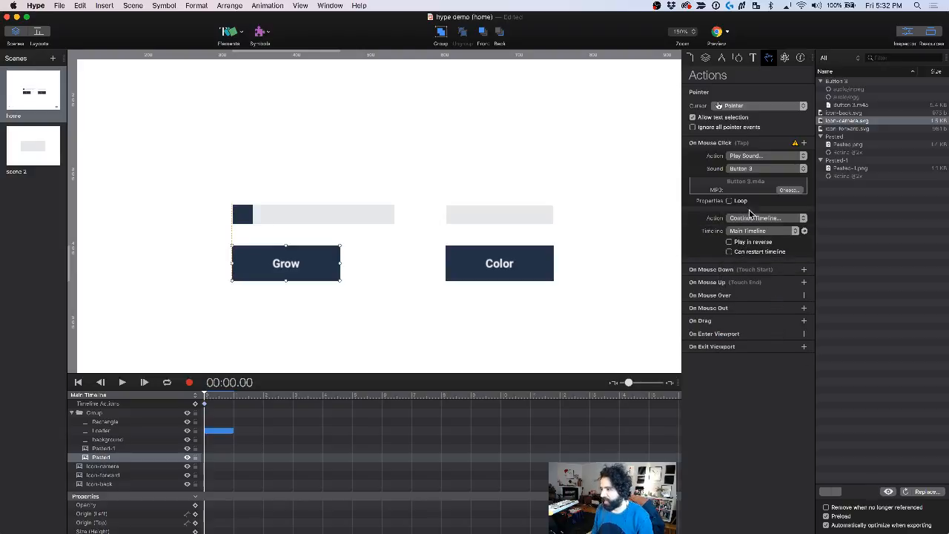
# Step: Preview the prototype in Chrome and test the Grow button, then switch to the YouTube live chat window
pyautogui.click(717, 32)
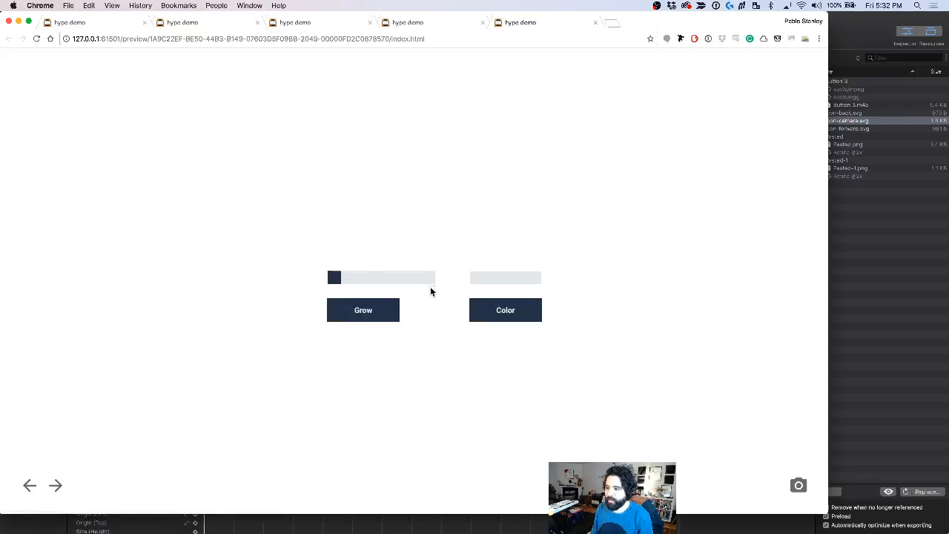
pyautogui.click(384, 317)
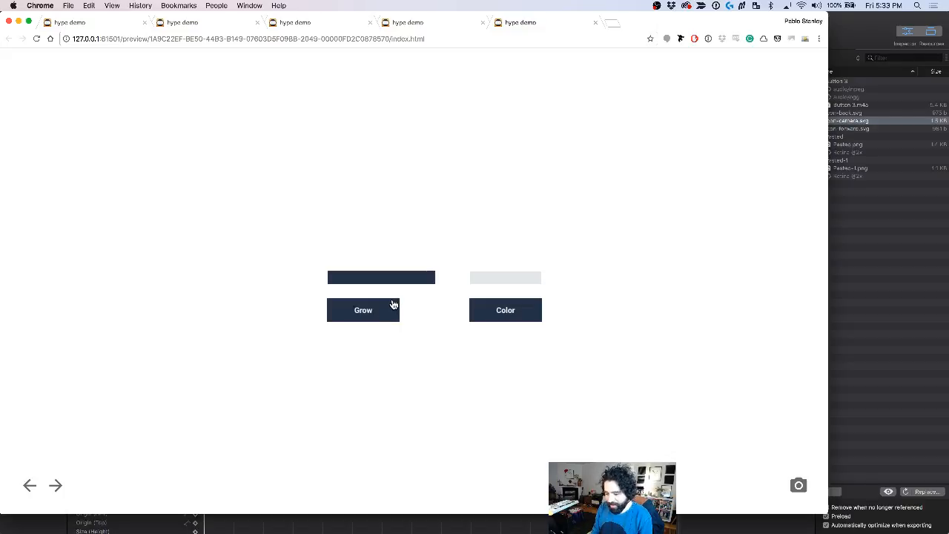
pyautogui.click(932, 369)
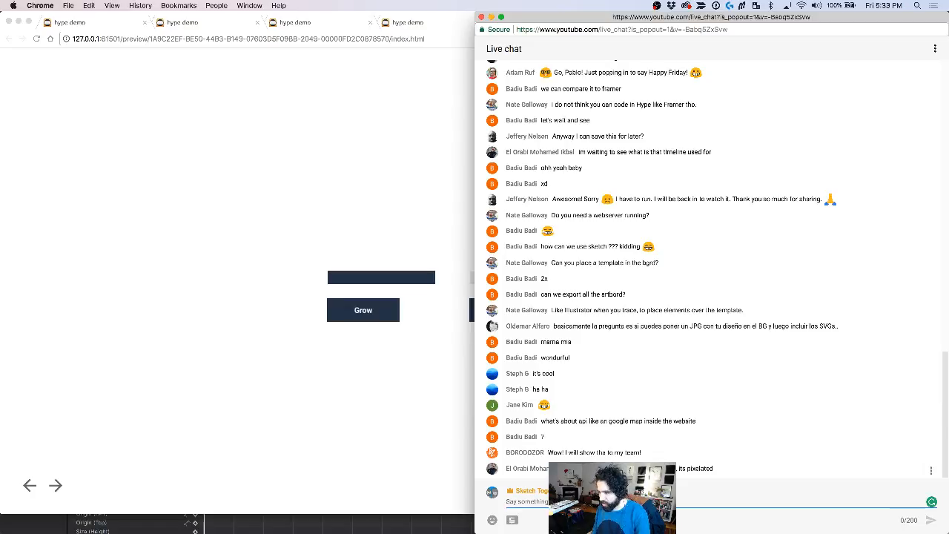
# Step: Return from the Chrome preview to the Hype document, zoom out to 100% and save it
pyautogui.click(353, 385)
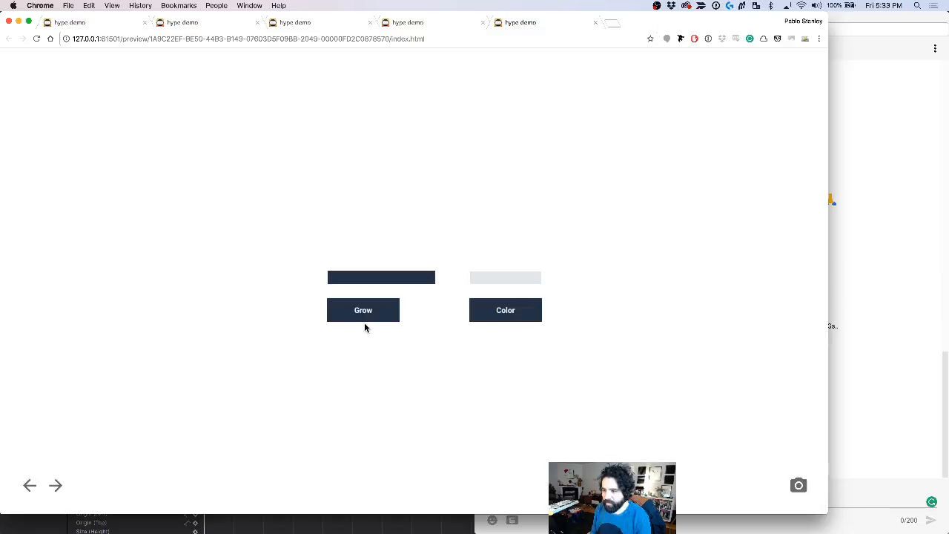
pyautogui.press('super+Tab')
pyautogui.click(303, 335)
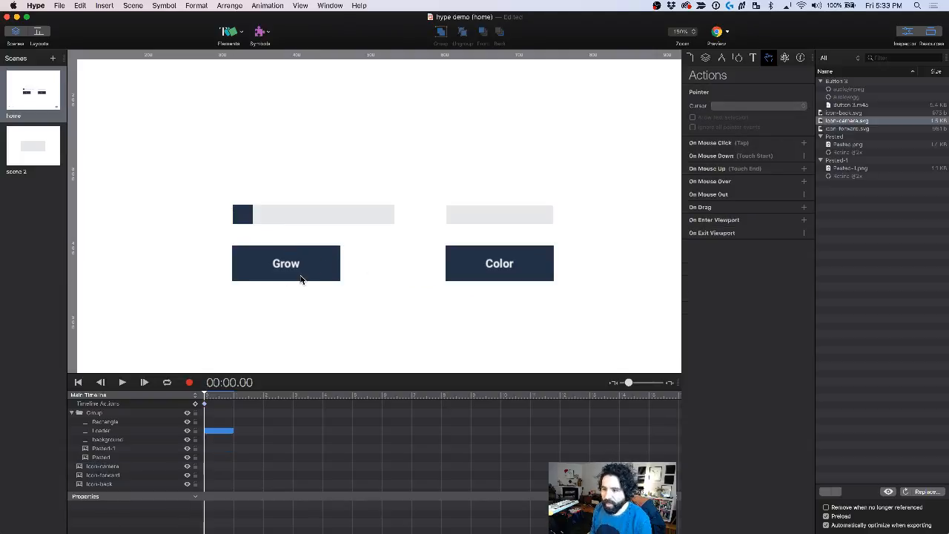
pyautogui.click(298, 269)
pyautogui.click(282, 324)
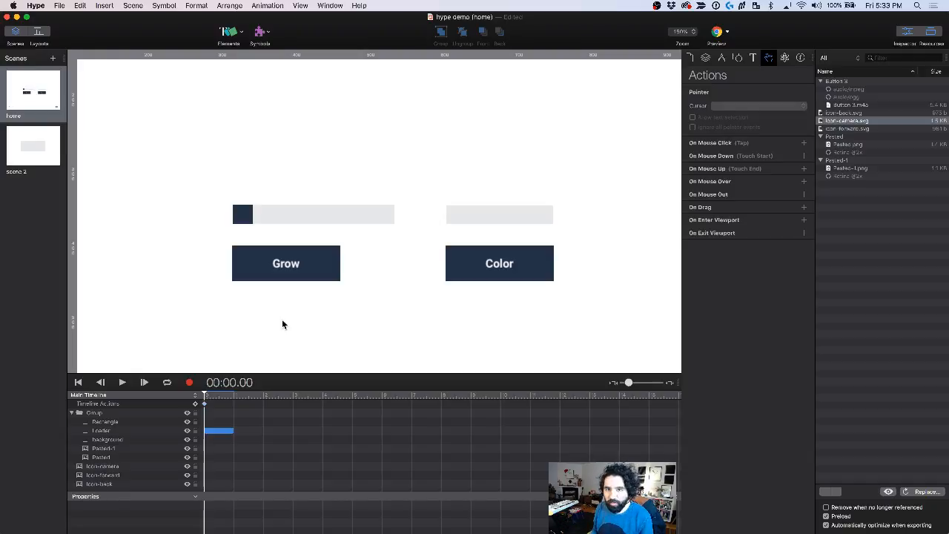
pyautogui.click(281, 265)
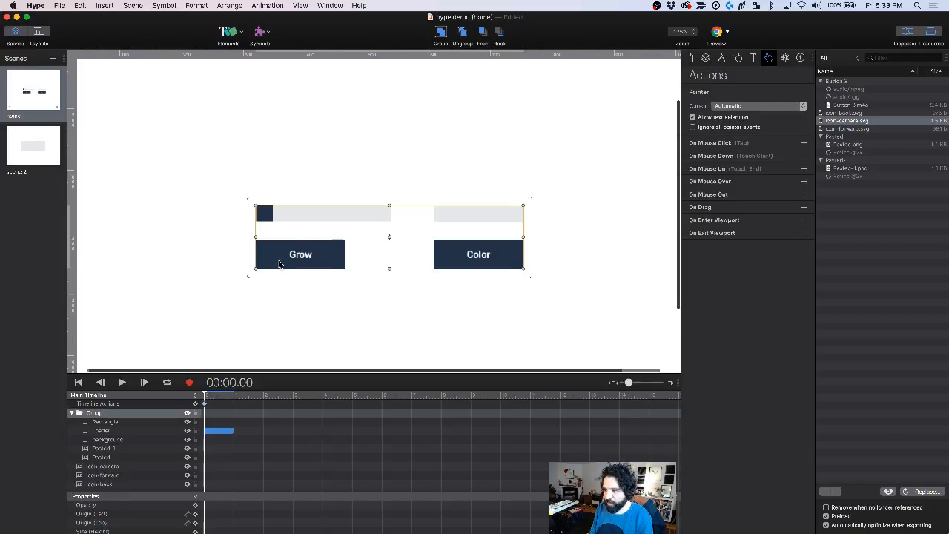
pyautogui.press('super+minus')
pyautogui.press('super+s')
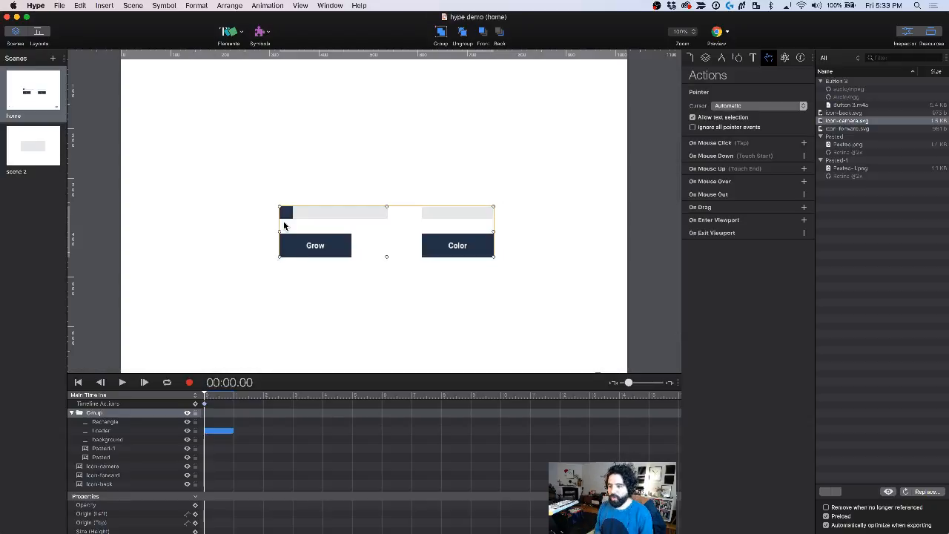
# Step: Review the timeline action at 0 seconds on the Main Timeline and the list of available action types
pyautogui.click(314, 280)
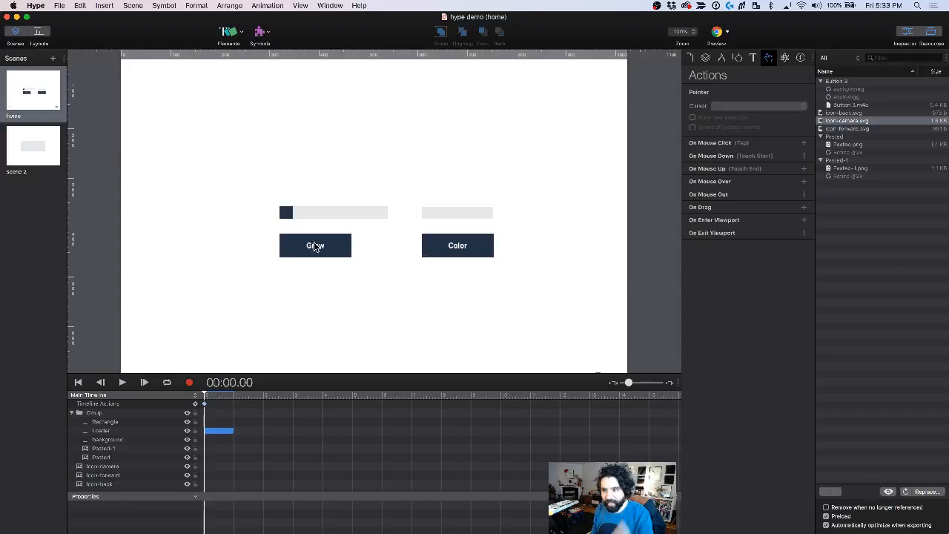
pyautogui.click(315, 245)
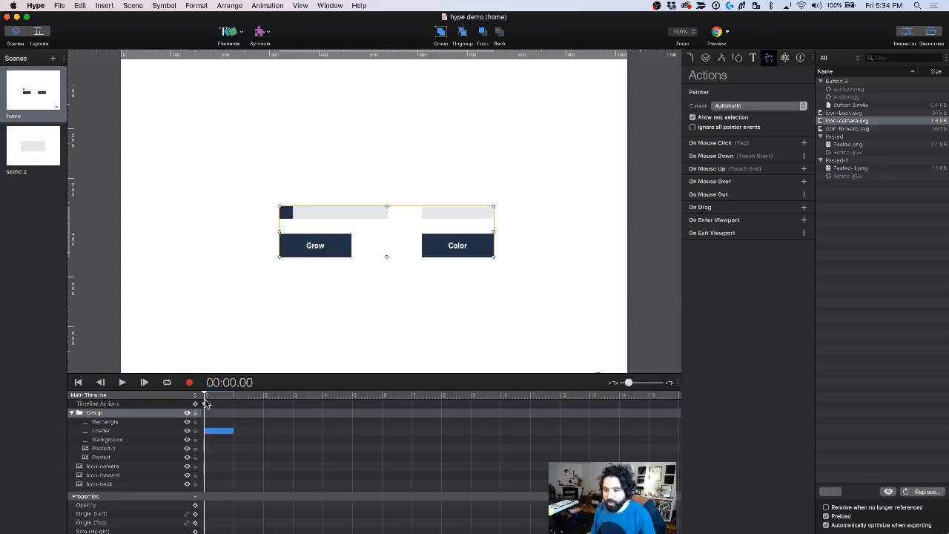
pyautogui.moveTo(205, 396)
pyautogui.mouseDown()
pyautogui.moveTo(218, 397)
pyautogui.moveTo(204, 397)
pyautogui.mouseUp()
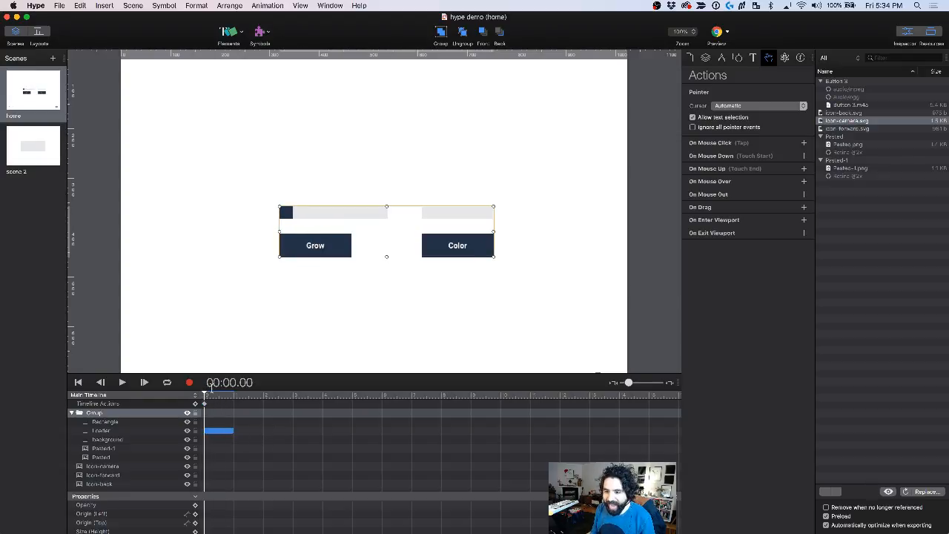
pyautogui.click(204, 403)
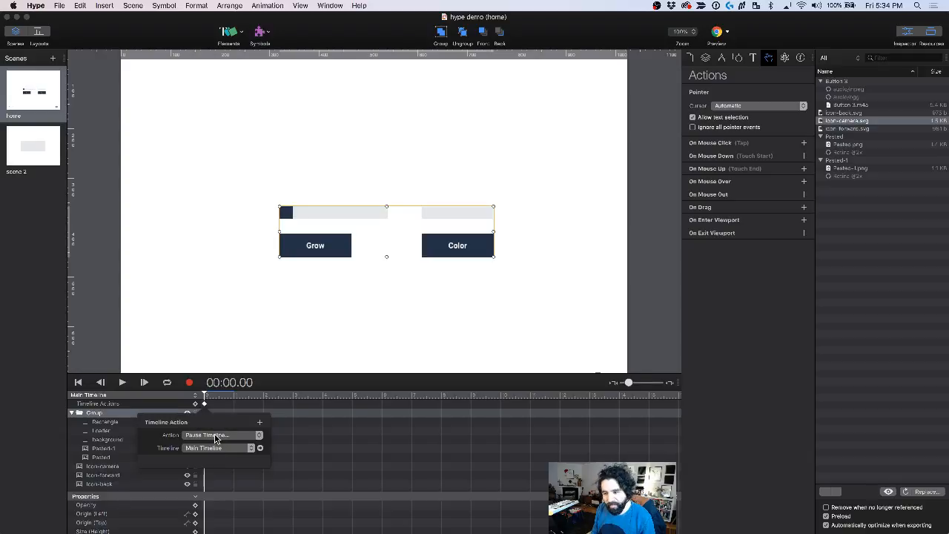
pyautogui.click(214, 435)
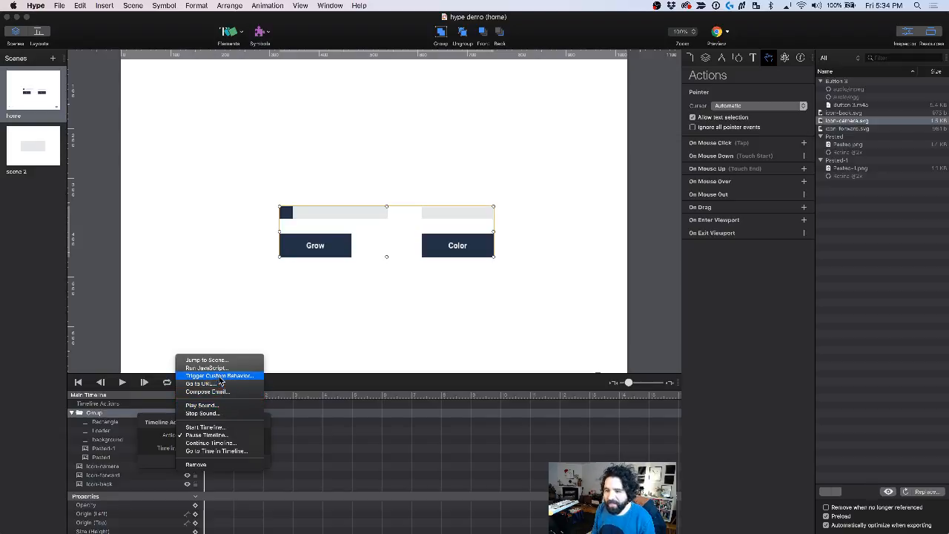
pyautogui.click(351, 424)
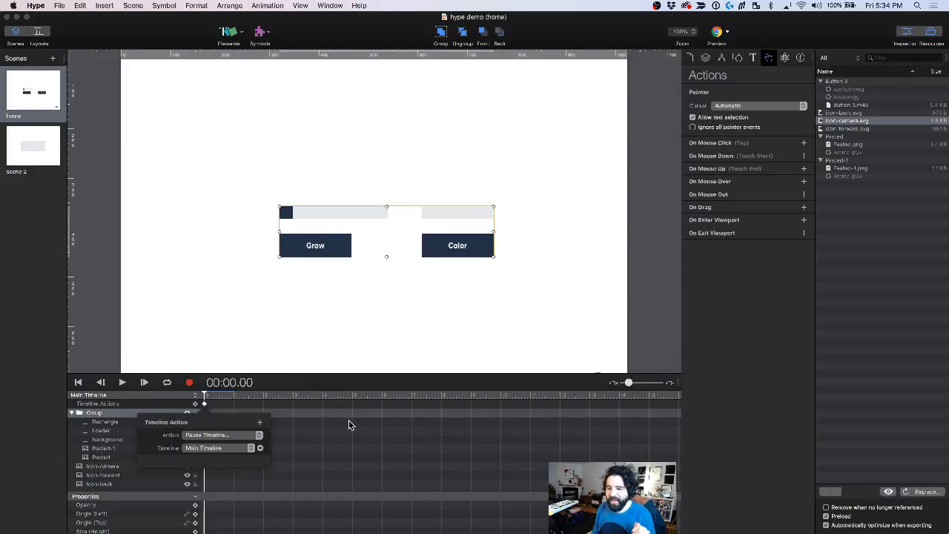
pyautogui.click(348, 419)
pyautogui.click(349, 419)
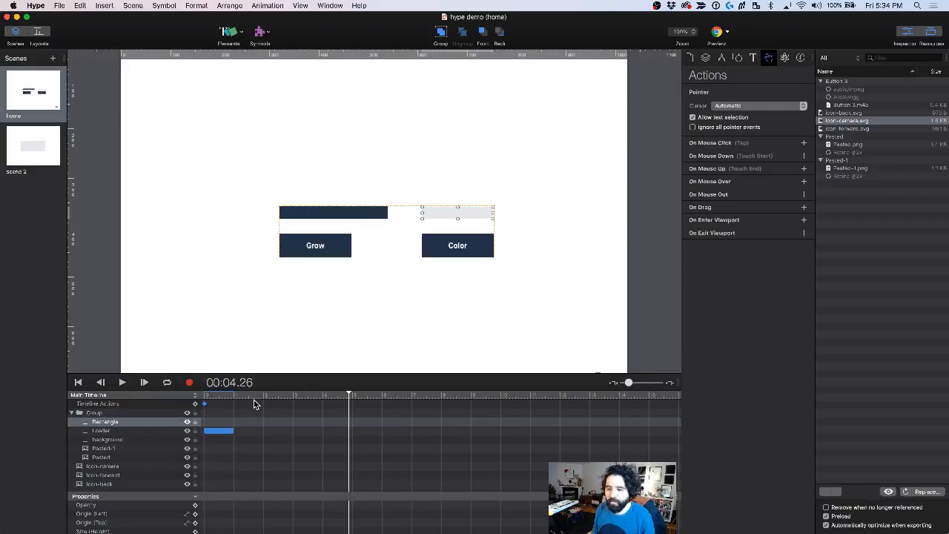
pyautogui.click(241, 308)
pyautogui.click(452, 213)
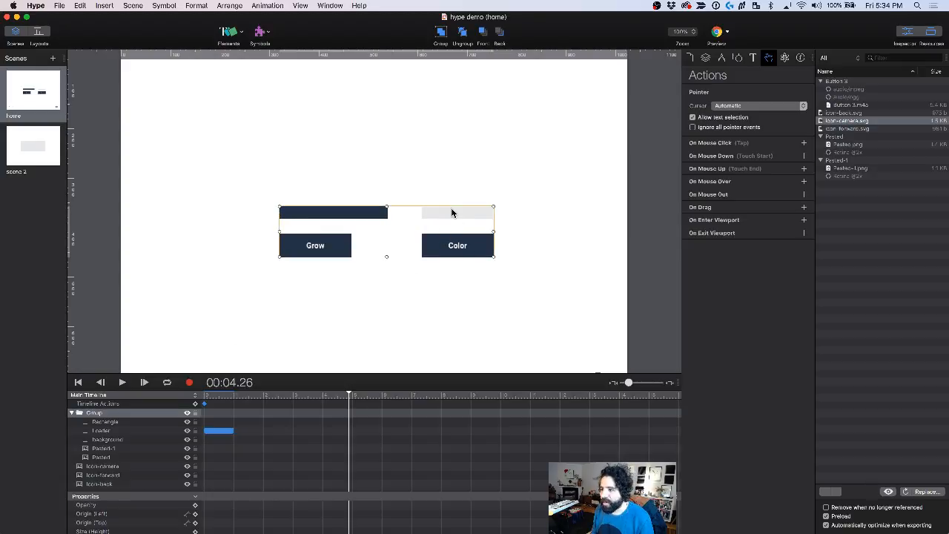
pyautogui.keyDown('super'); pyautogui.click(458, 212); pyautogui.keyUp('super')
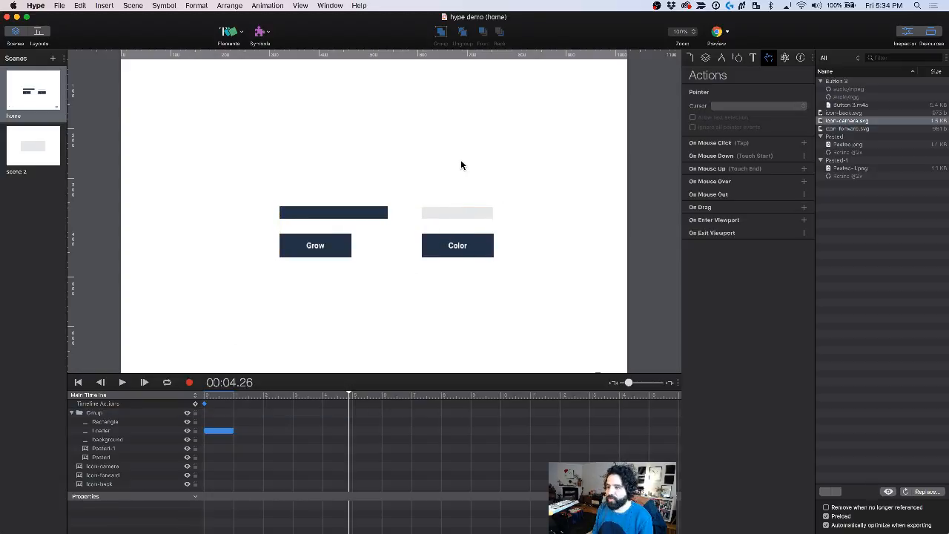
pyautogui.keyDown('super'); pyautogui.click(433, 216); pyautogui.keyUp('super')
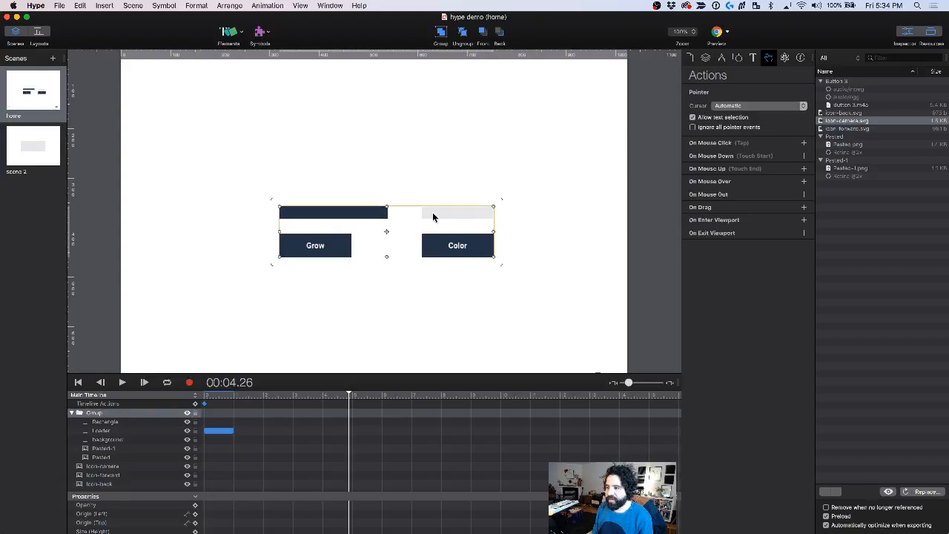
pyautogui.click(263, 320)
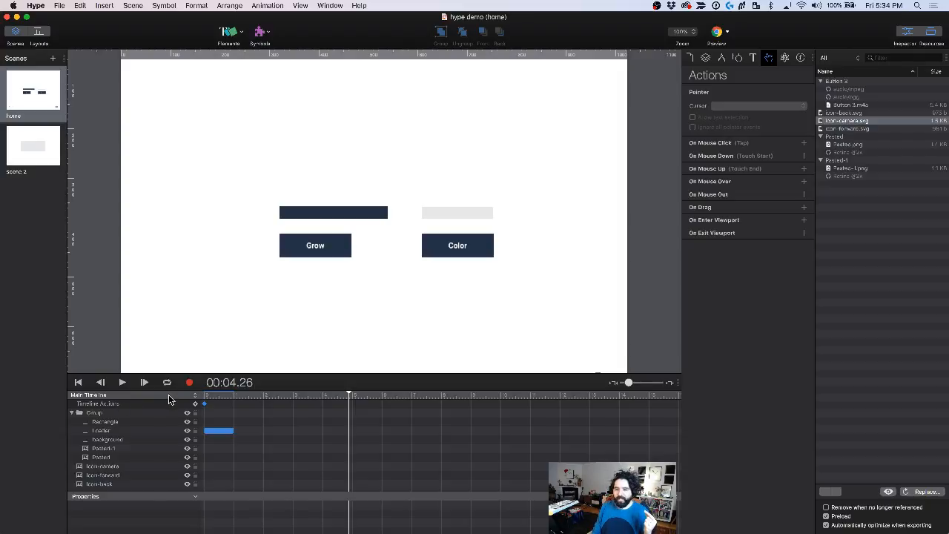
# Step: Create a new timeline named Color Changes
pyautogui.click(457, 212)
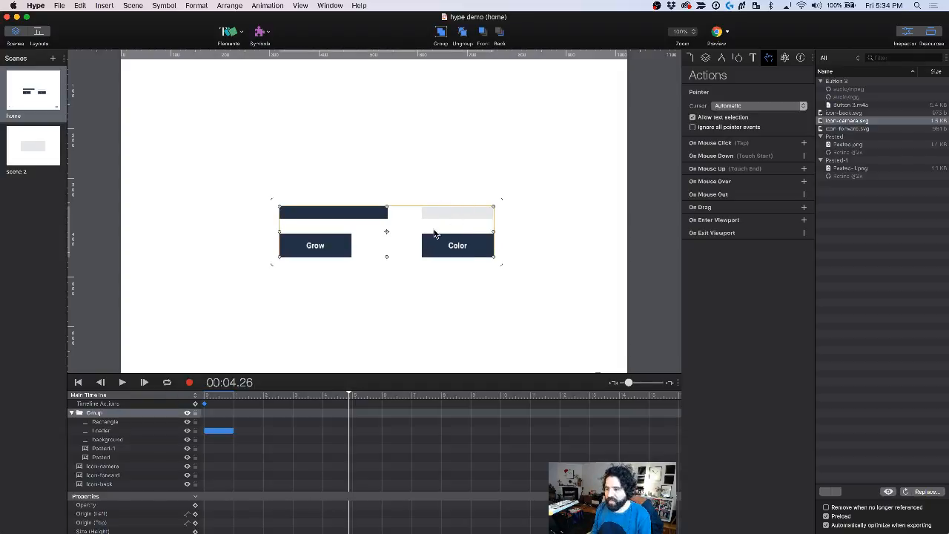
pyautogui.click(182, 396)
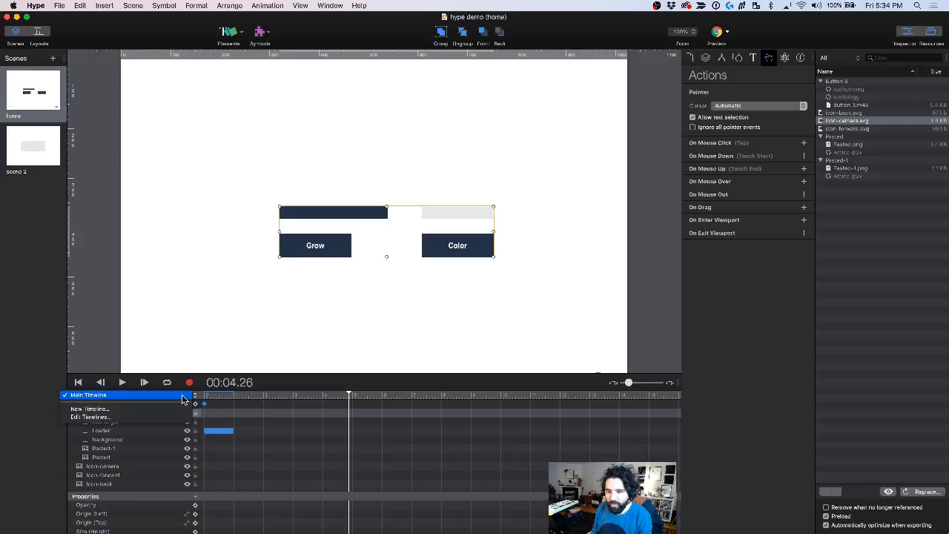
pyautogui.click(243, 431)
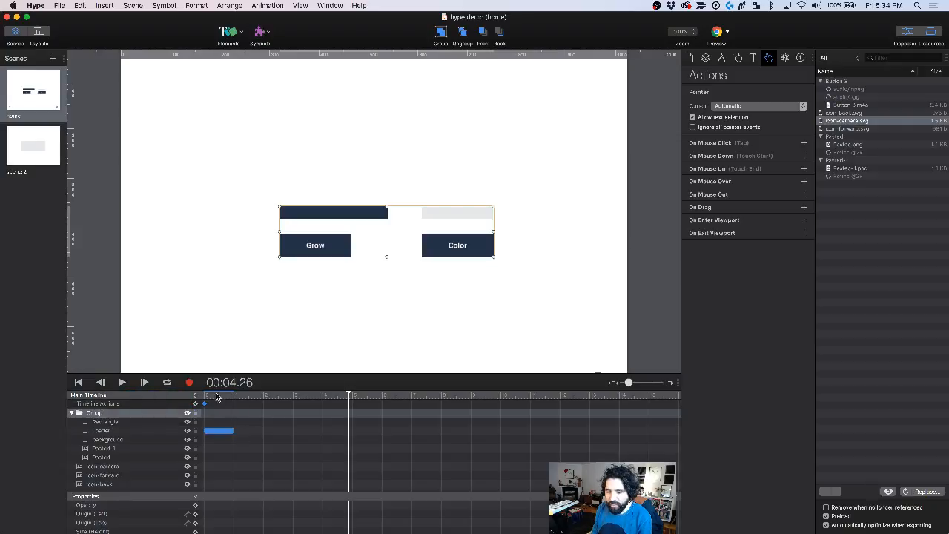
pyautogui.click(142, 394)
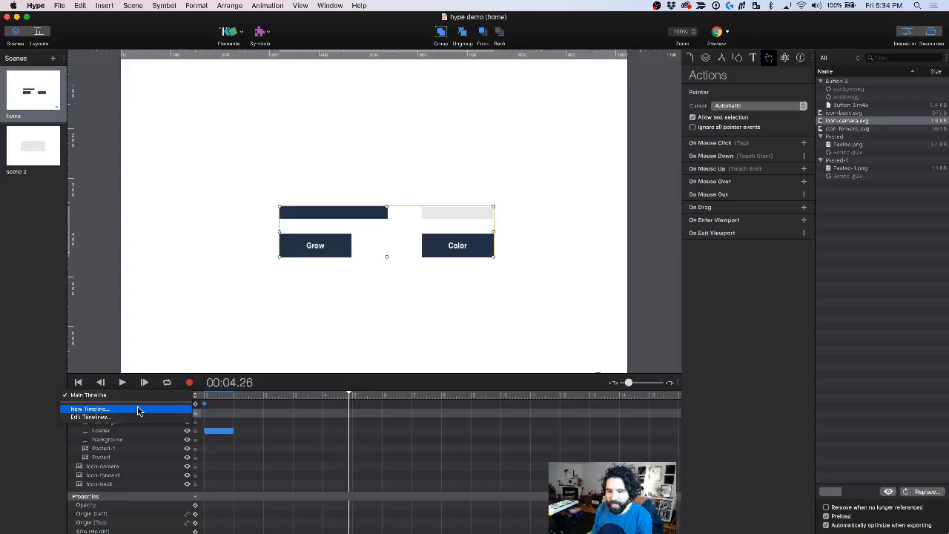
pyautogui.click(137, 407)
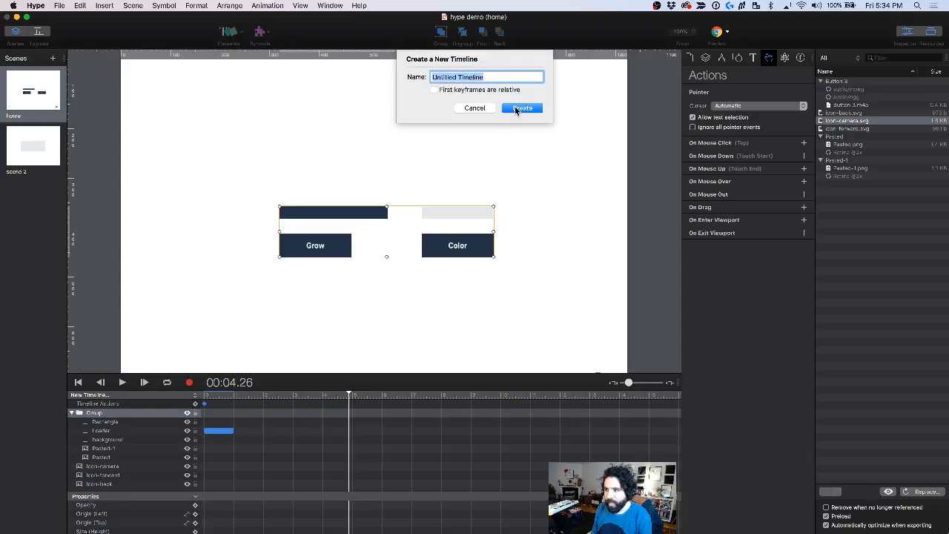
pyautogui.write('color ')
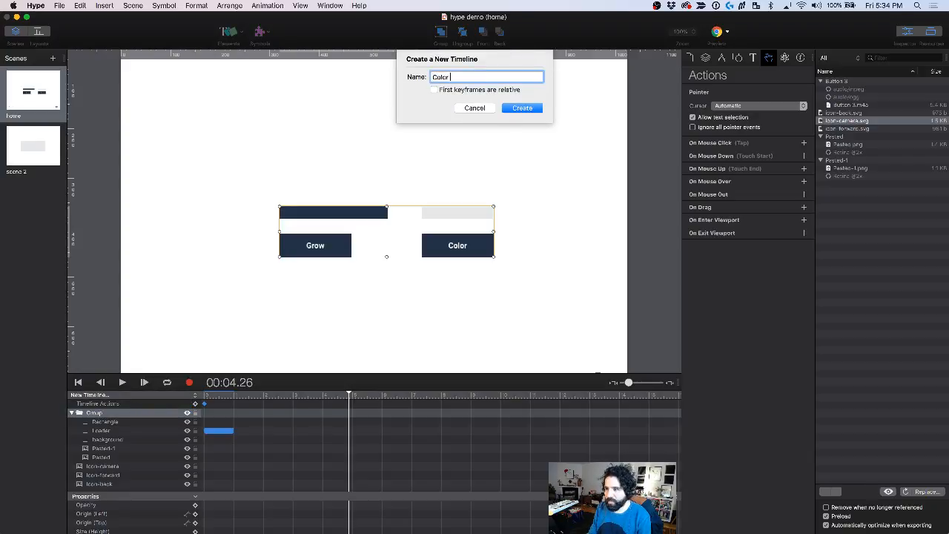
pyautogui.write('Changes')
pyautogui.press('Return')
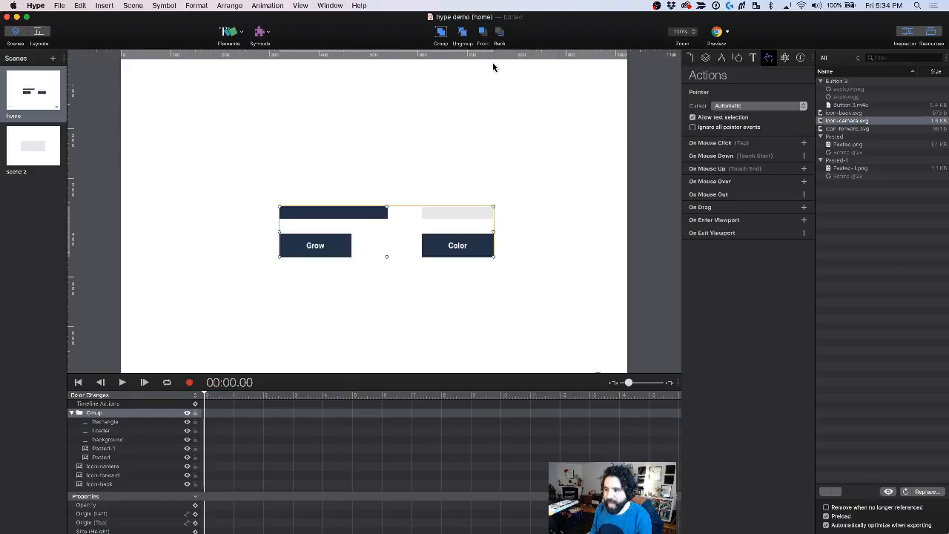
# Step: Record a background colour change to bright blue at 1 second for the rectangle above the Color button, and stop recording
pyautogui.click(365, 156)
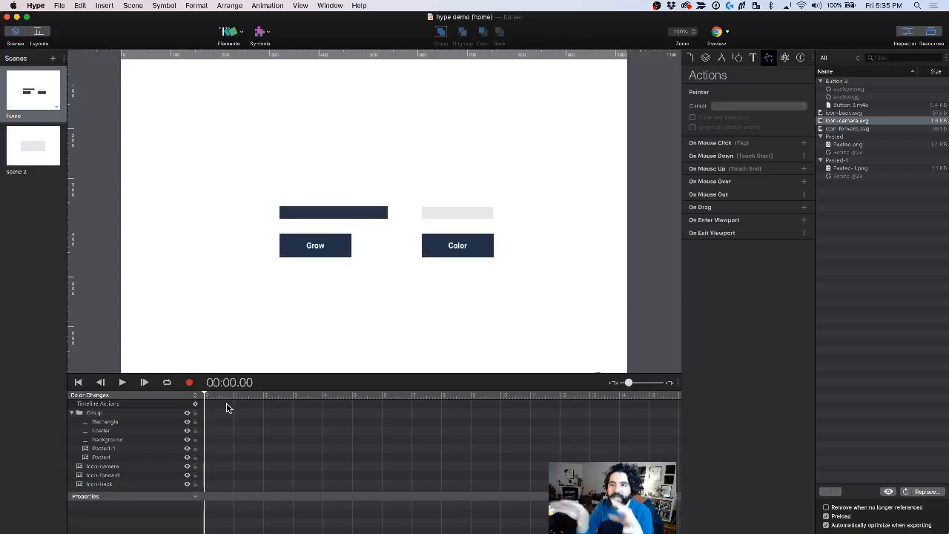
pyautogui.doubleClick(463, 215)
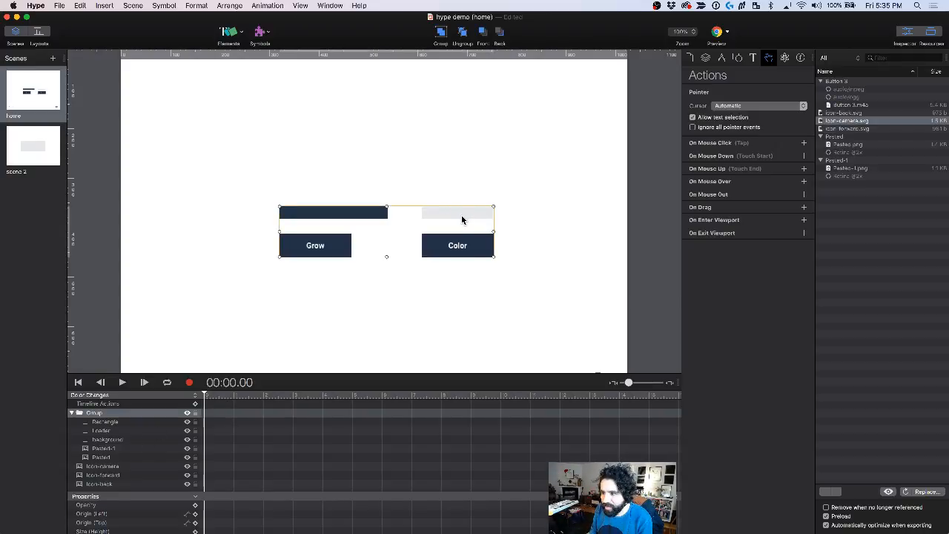
pyautogui.click(189, 382)
pyautogui.moveTo(206, 401); pyautogui.dragTo(236, 402)
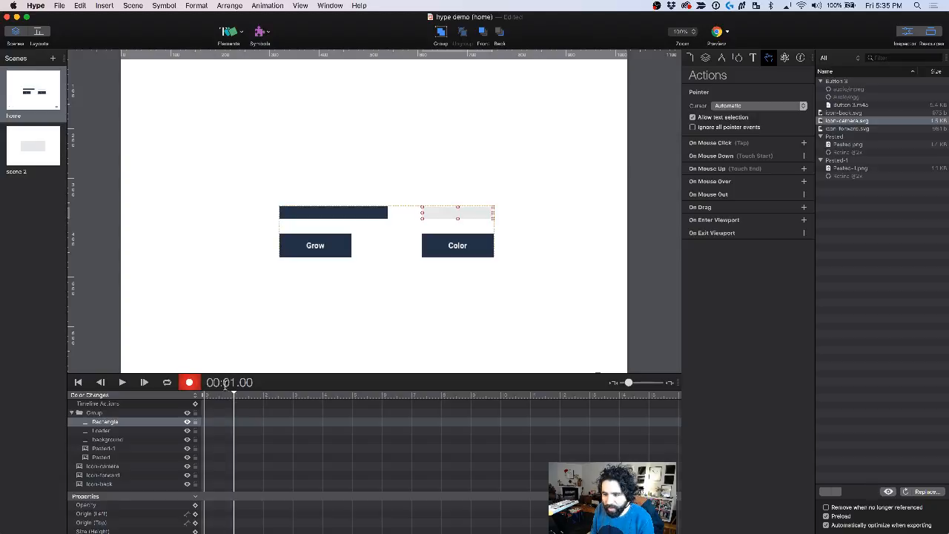
pyautogui.click(737, 58)
pyautogui.click(751, 120)
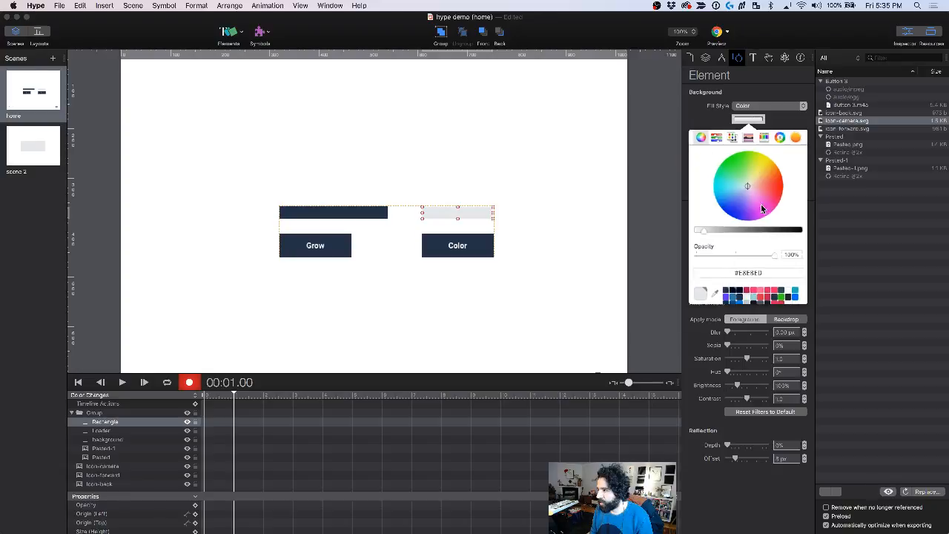
pyautogui.moveTo(752, 206); pyautogui.dragTo(727, 211)
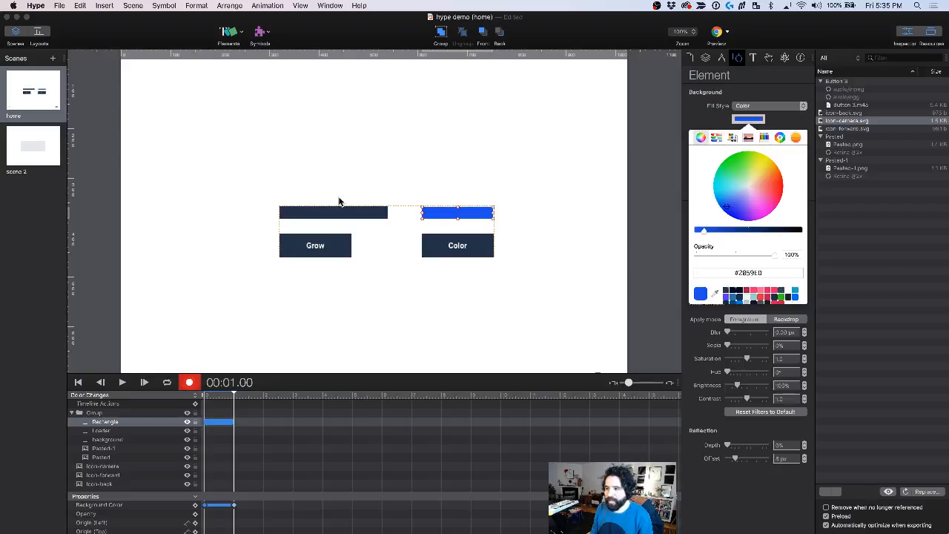
pyautogui.click(190, 384)
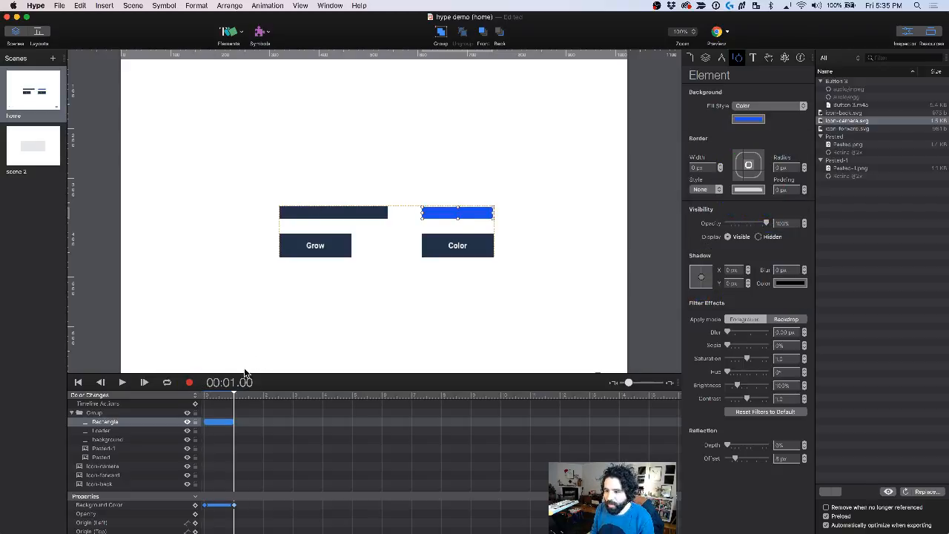
pyautogui.moveTo(231, 398)
pyautogui.mouseDown()
pyautogui.moveTo(205, 398)
pyautogui.moveTo(240, 398)
pyautogui.moveTo(205, 398)
pyautogui.moveTo(236, 399)
pyautogui.mouseUp()
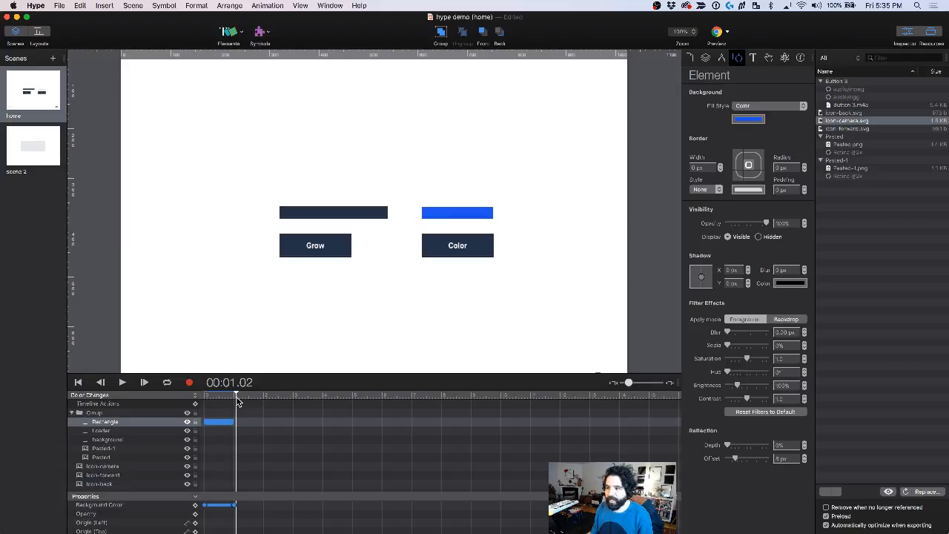
pyautogui.click(398, 161)
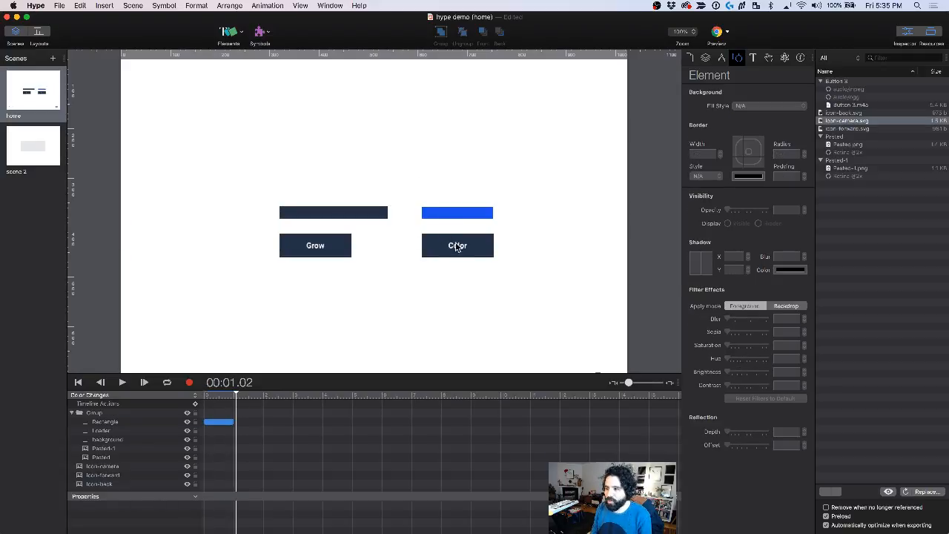
# Step: Switch back to the Main Timeline and preview the prototype in Chrome
pyautogui.click(83, 395)
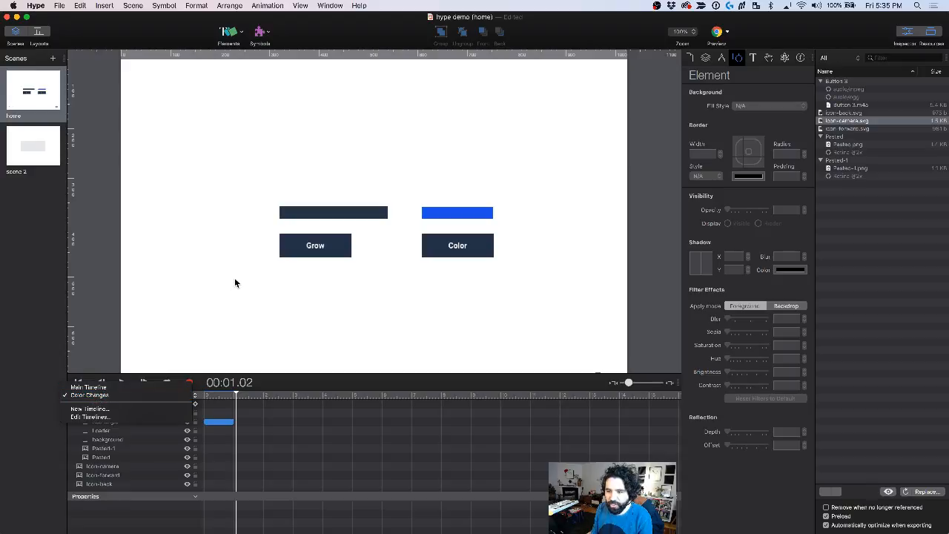
pyautogui.click(116, 387)
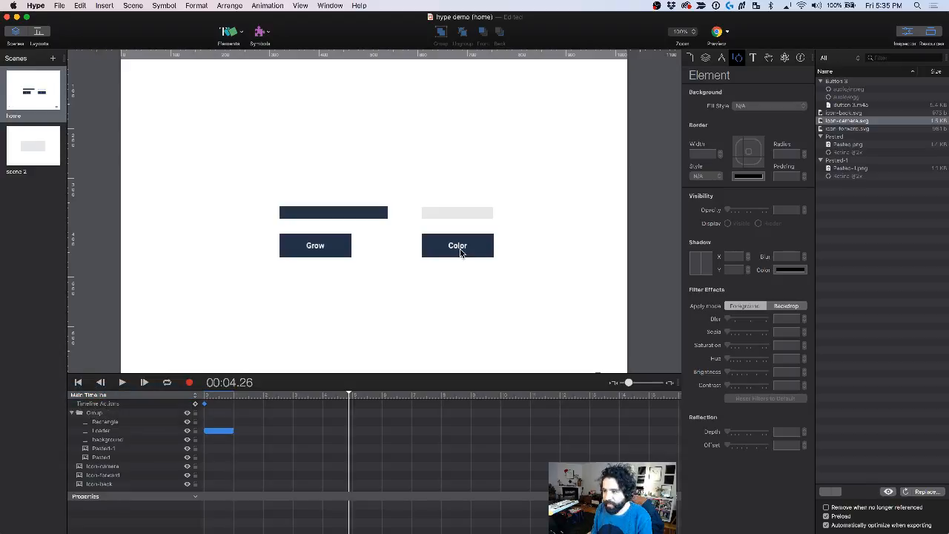
pyautogui.click(462, 251)
pyautogui.click(519, 172)
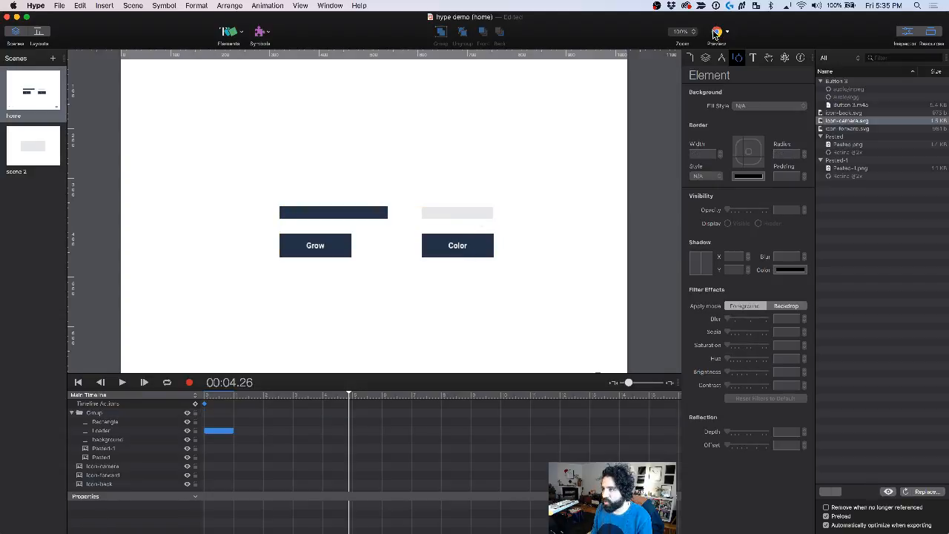
pyautogui.click(716, 31)
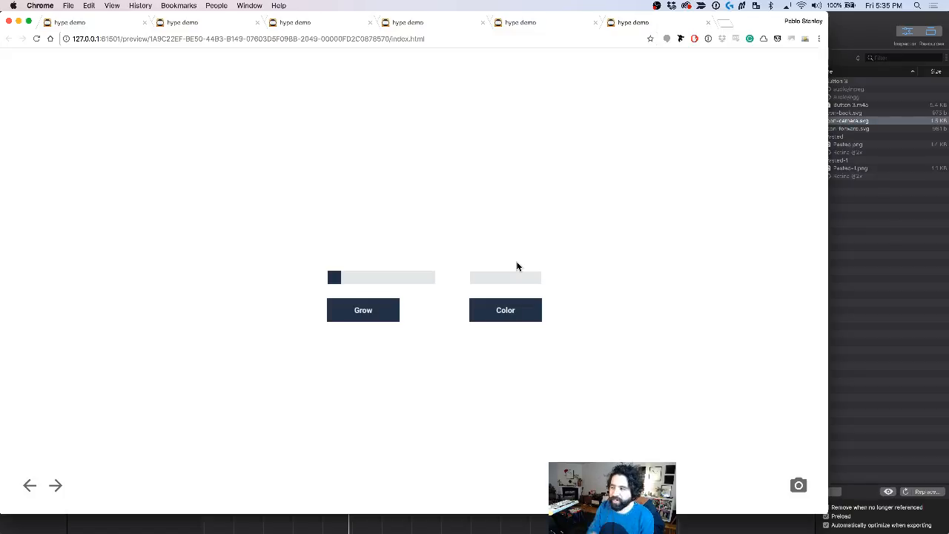
# Step: Return to Hype and give the Color button an On Mouse Click action that starts the Color Changes timeline
pyautogui.click(842, 28)
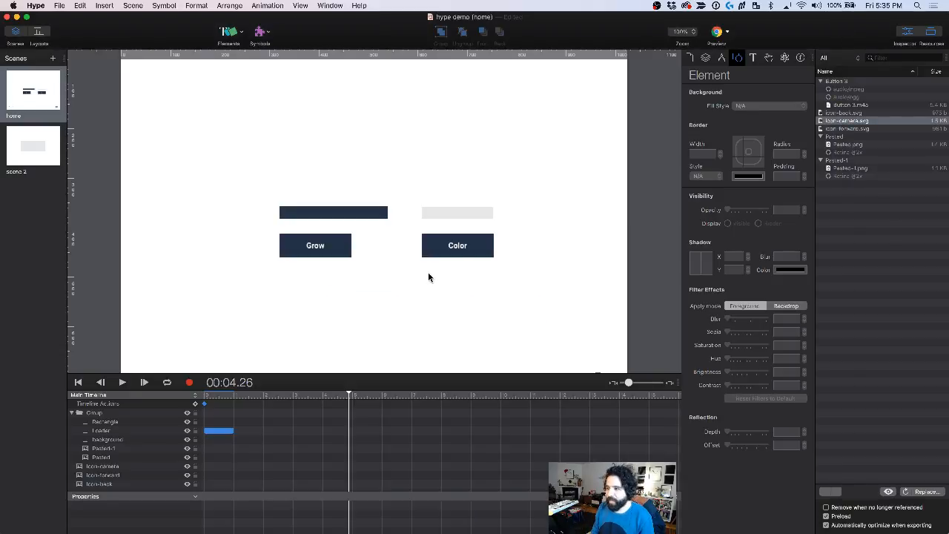
pyautogui.click(453, 248)
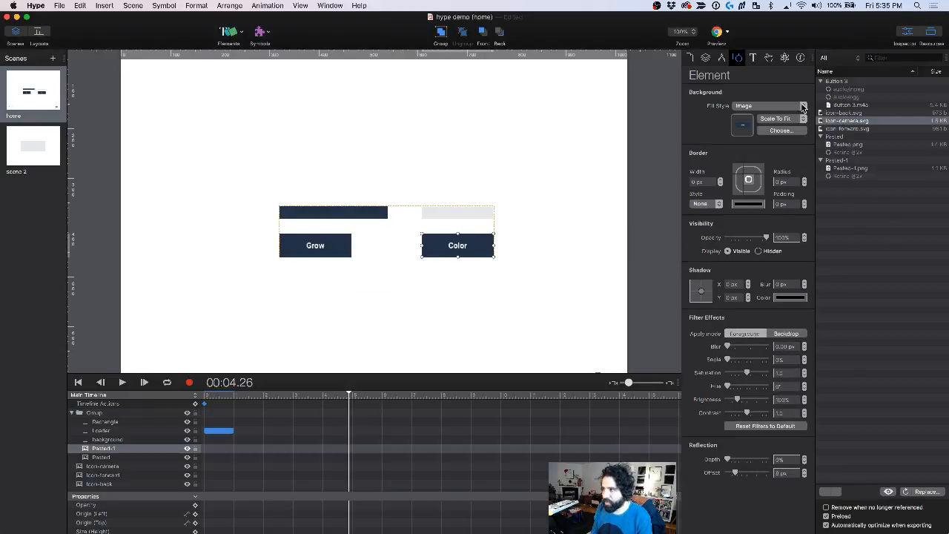
pyautogui.click(771, 59)
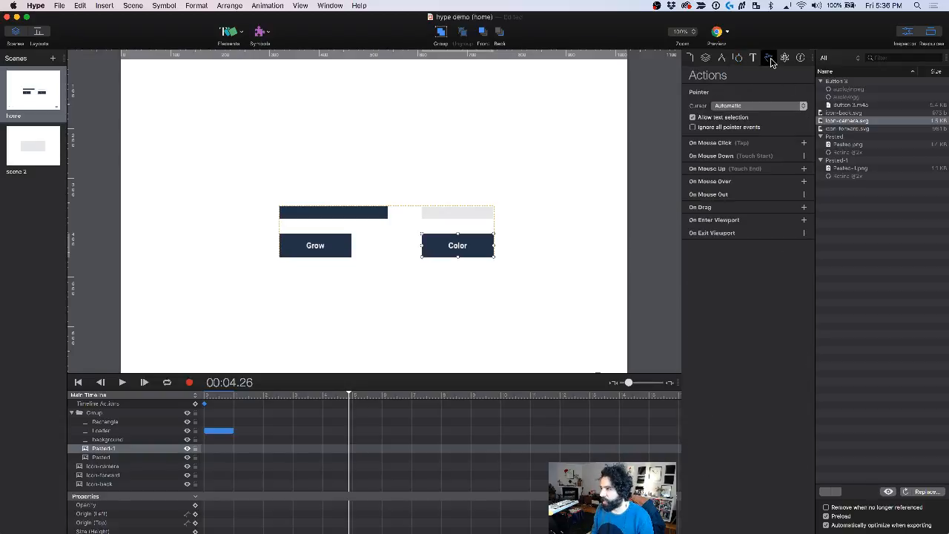
pyautogui.click(804, 142)
pyautogui.click(795, 157)
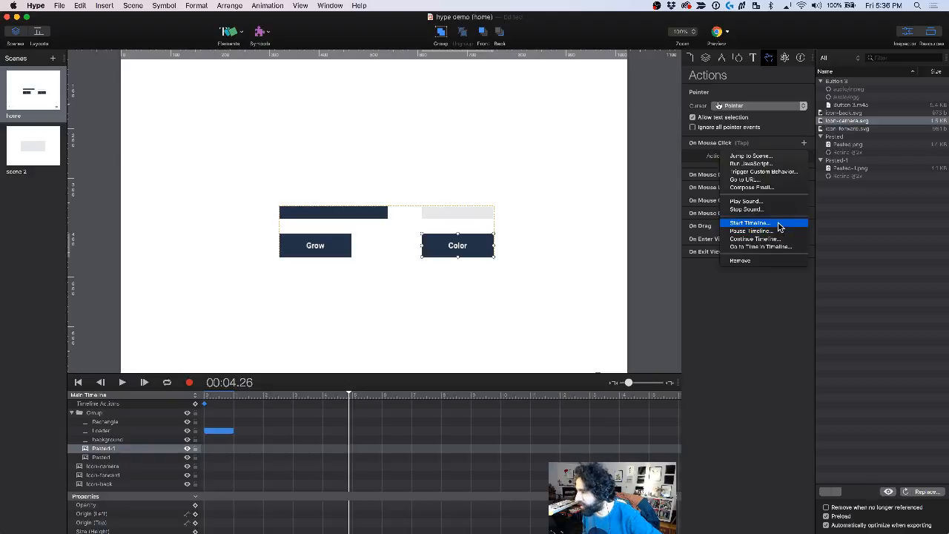
pyautogui.click(779, 223)
pyautogui.click(762, 169)
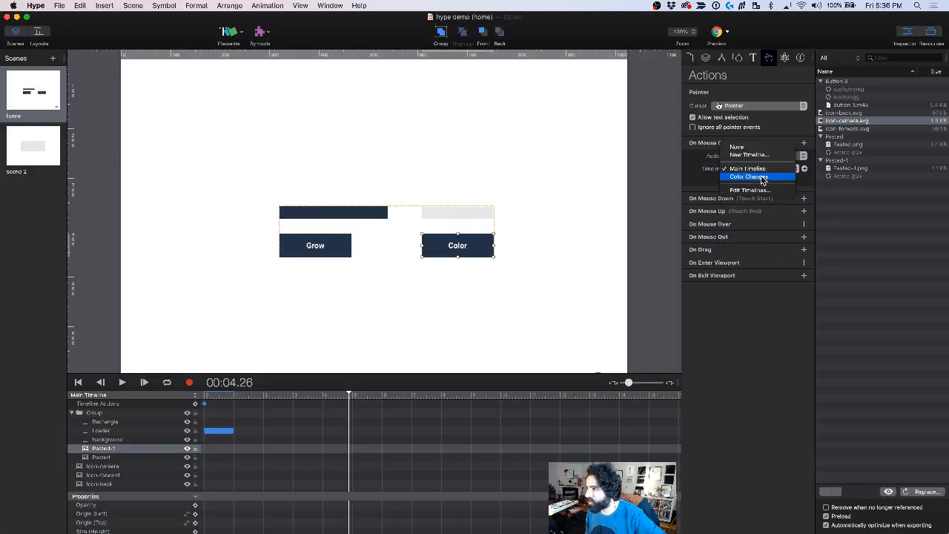
pyautogui.click(762, 178)
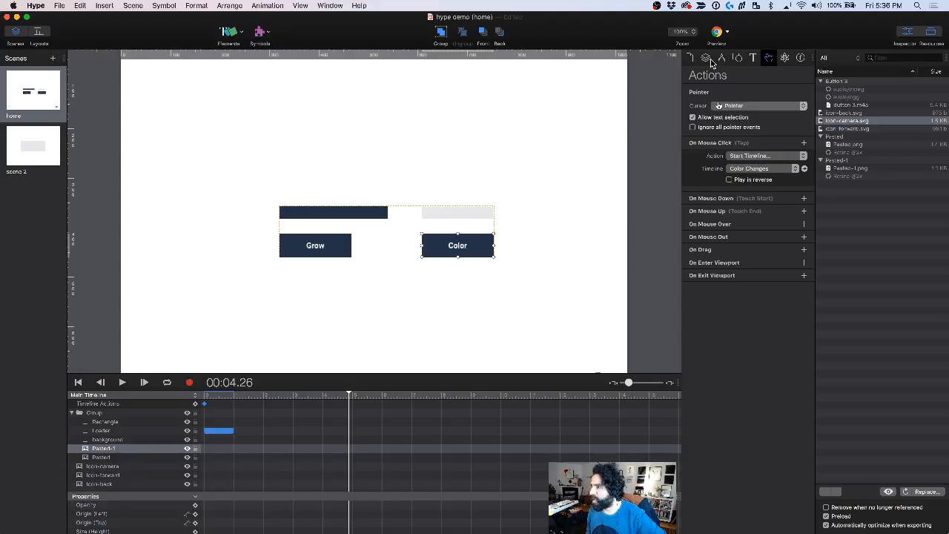
# Step: Preview the prototype in Chrome and test both the Grow and Color buttons
pyautogui.click(717, 31)
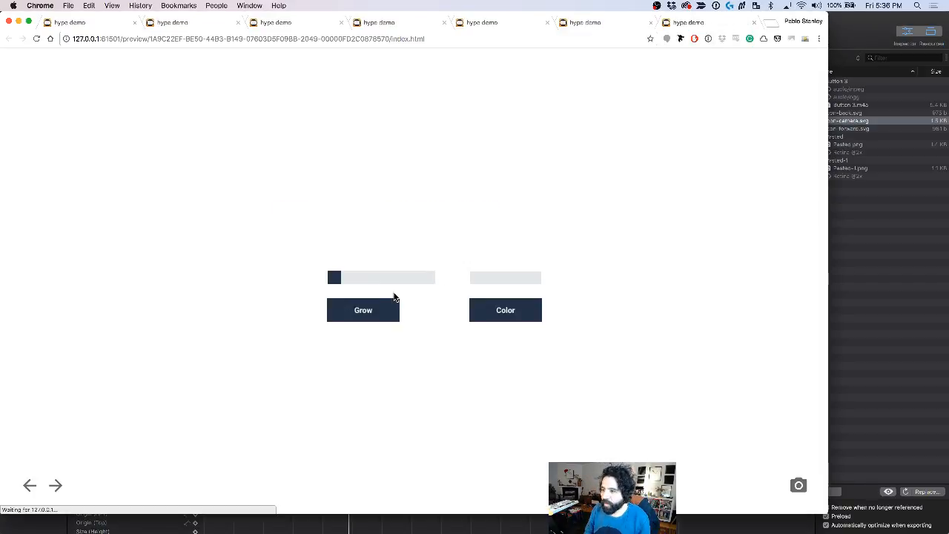
pyautogui.click(382, 310)
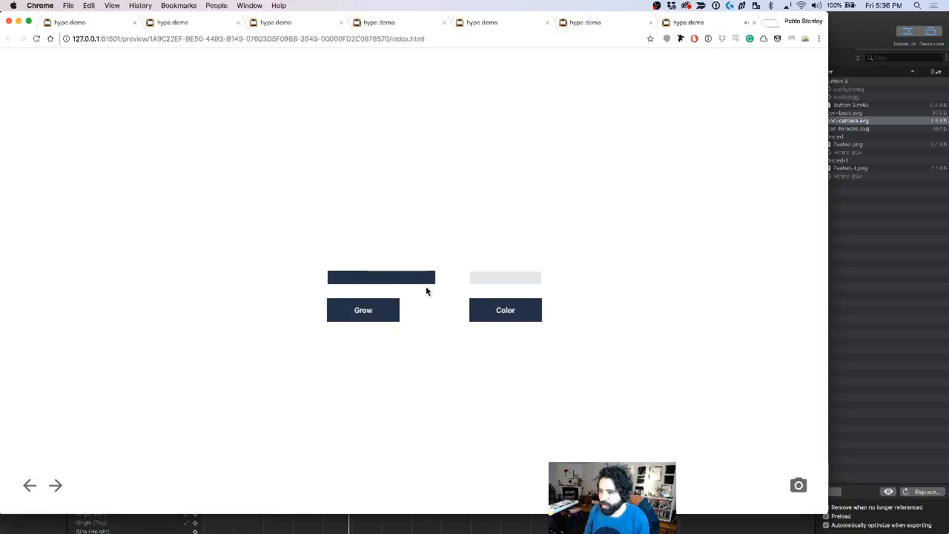
pyautogui.click(521, 310)
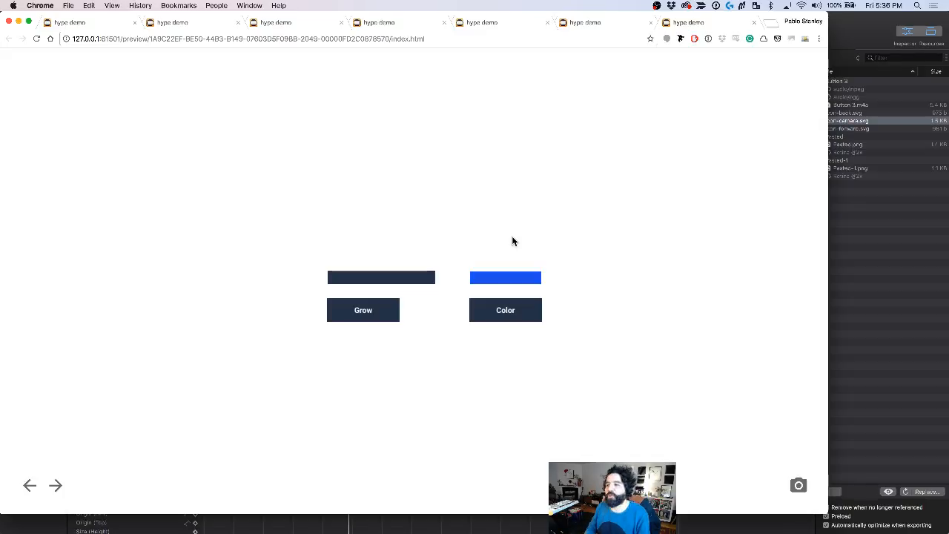
# Step: Close the surplus hype demo preview tabs in Chrome, return to Hype and clear the selection
pyautogui.press('super+w')
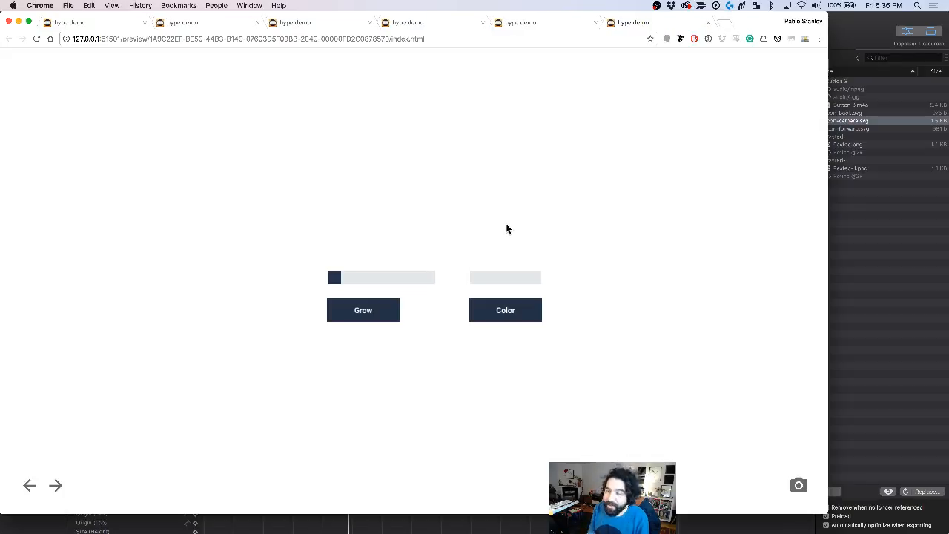
pyautogui.press('super+w')
pyautogui.press('super+w')
pyautogui.press('super+w')
pyautogui.press('super+w')
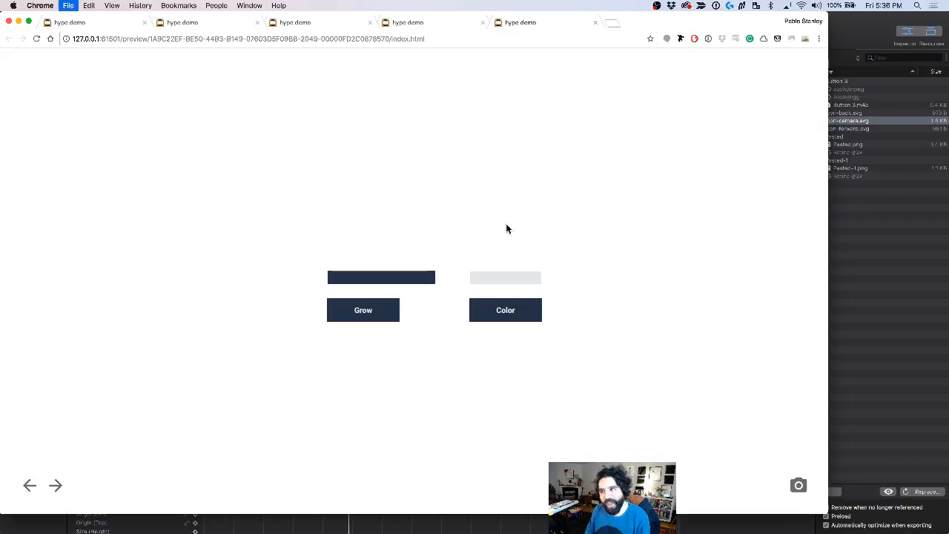
pyautogui.press('super+w')
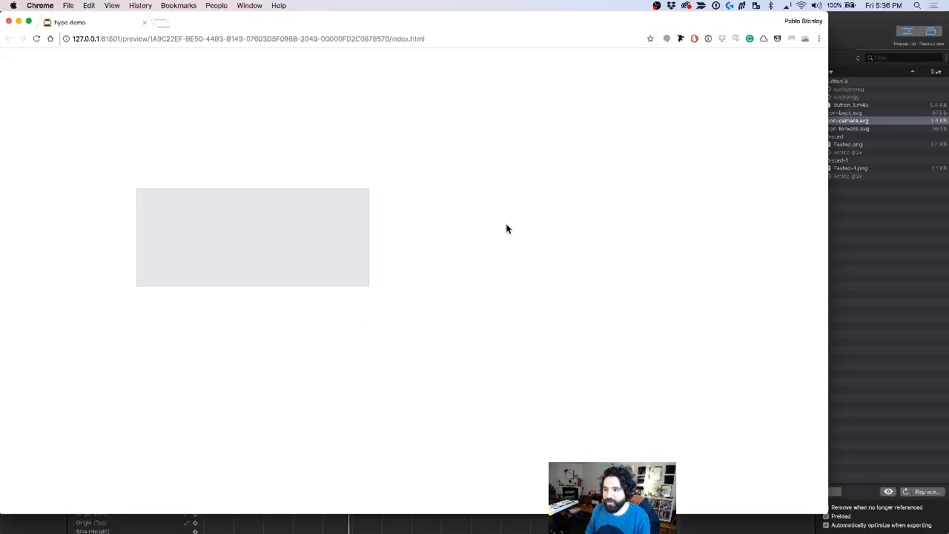
pyautogui.press('super+Tab')
pyautogui.click(548, 142)
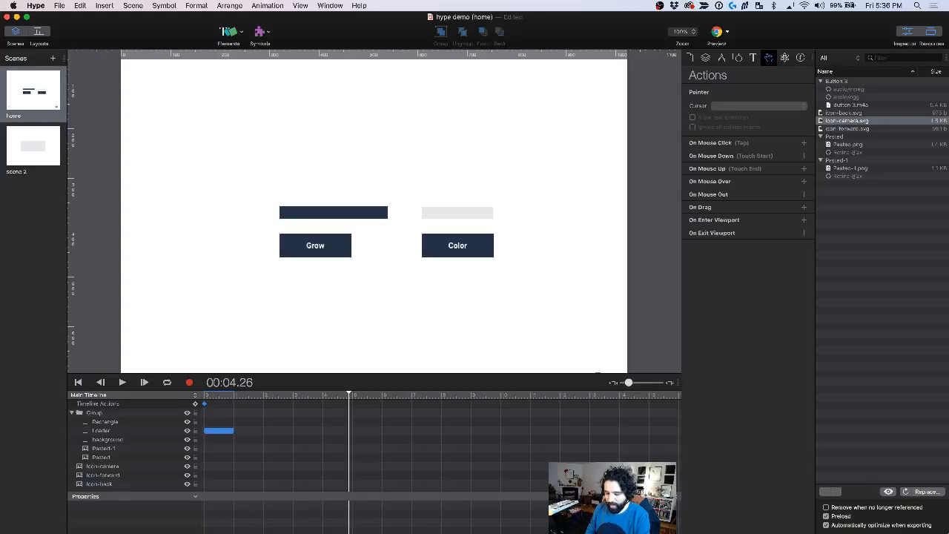
# Step: Read the YouTube live chat in a narrower window, then bring the Chrome preview forward and widen it to full screen width
pyautogui.press('super+Tab')
pyautogui.click(901, 283)
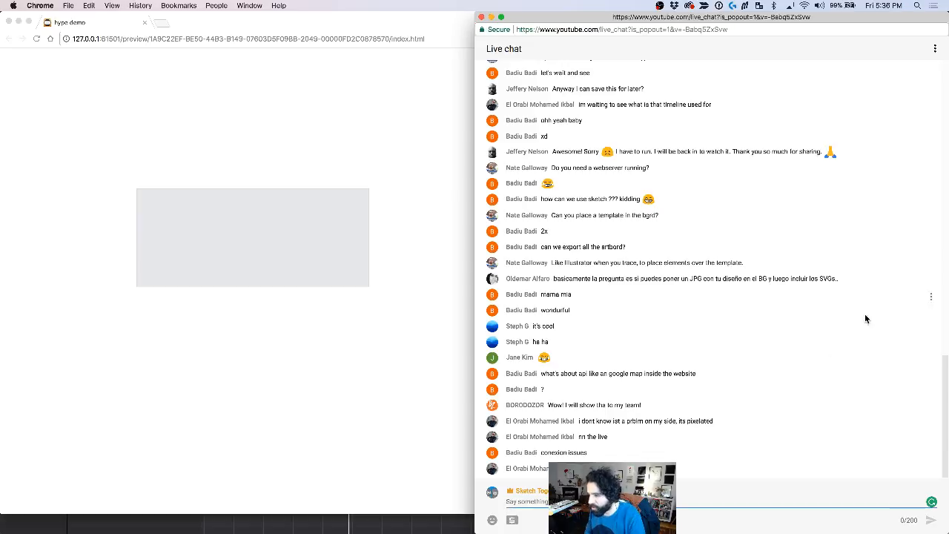
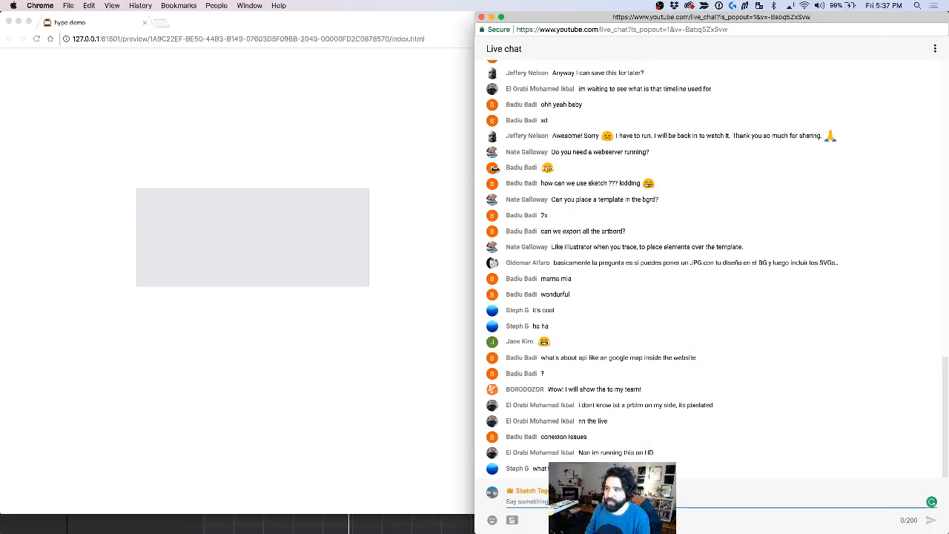
pyautogui.moveTo(473, 172); pyautogui.dragTo(594, 172)
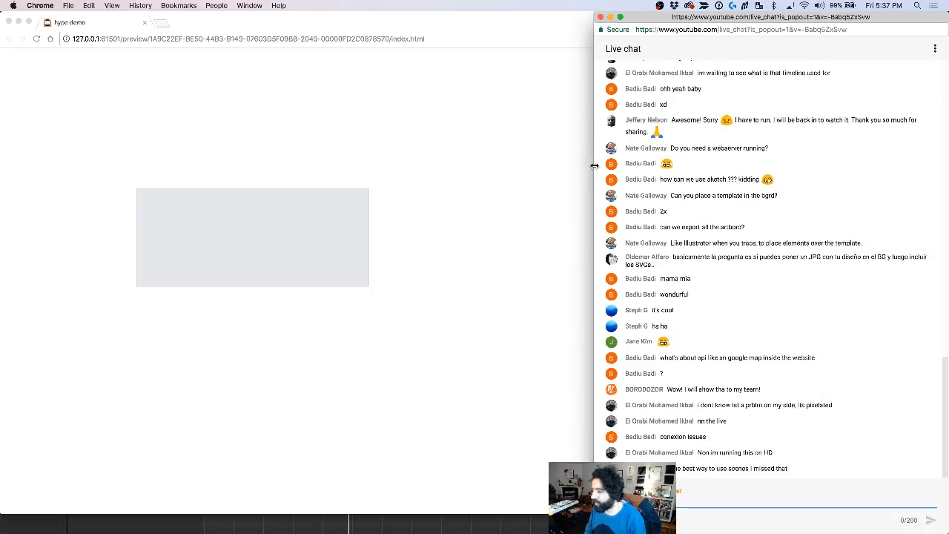
pyautogui.click(462, 199)
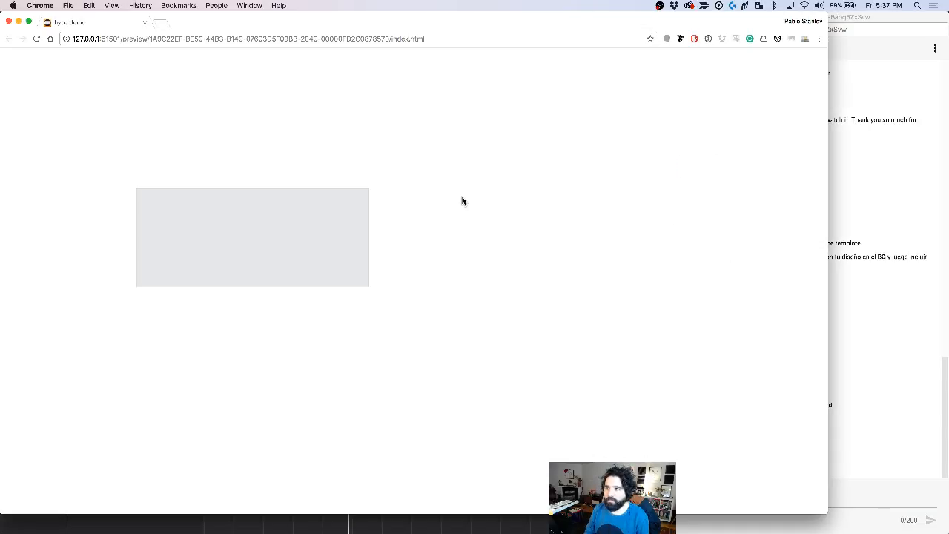
pyautogui.moveTo(575, 27); pyautogui.dragTo(589, 2)
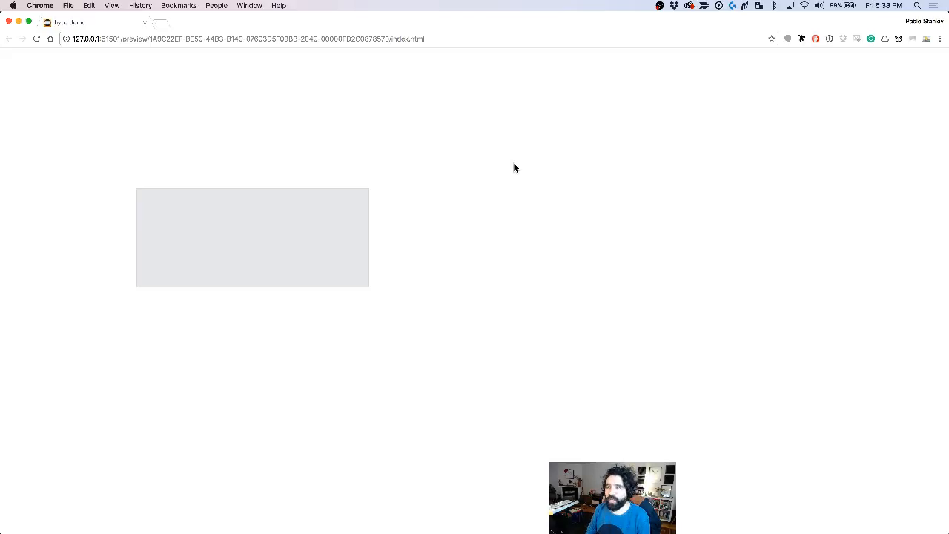
# Step: Switch to Sketch and review the Hype intro topic list
pyautogui.press('super+Tab')
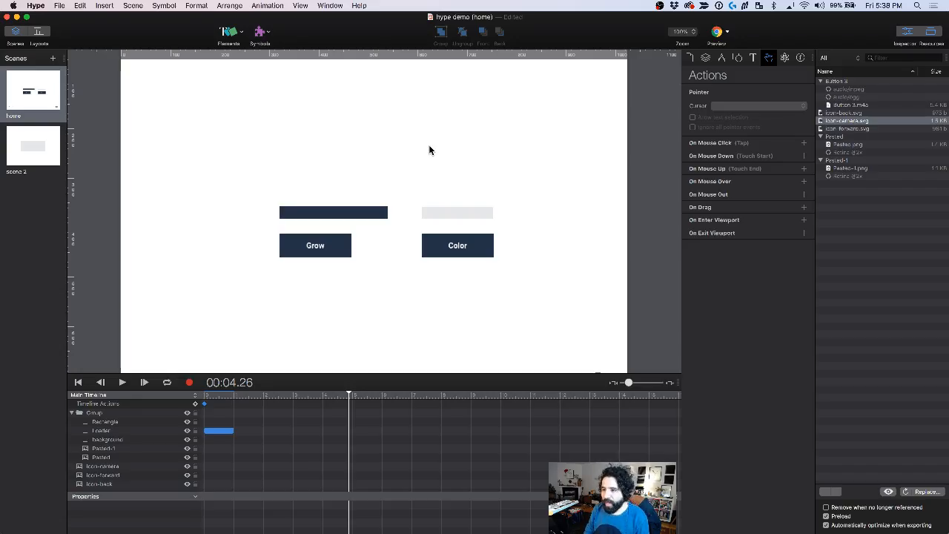
pyautogui.press('super+Tab')
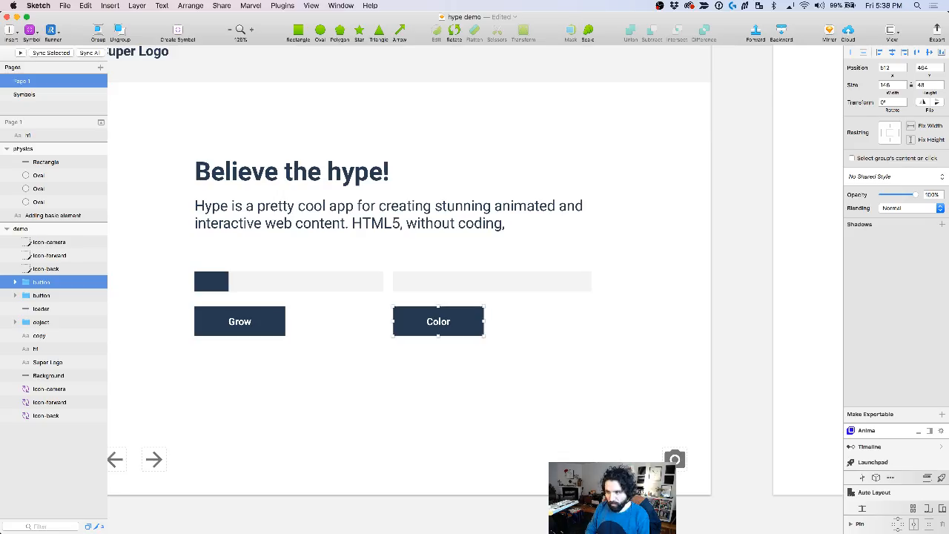
pyautogui.hscroll(-10, 360, 299)
pyautogui.hscroll(-5, 361, 301)
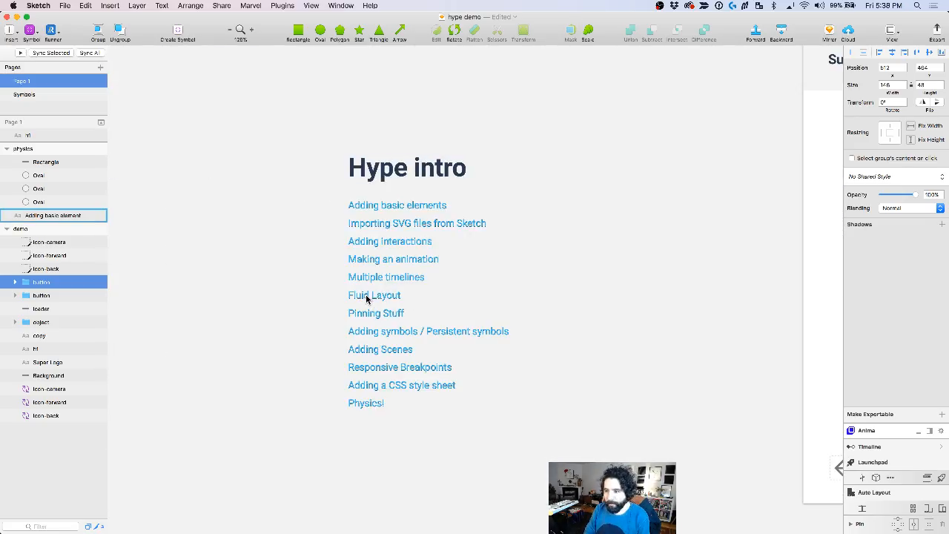
pyautogui.click(379, 300)
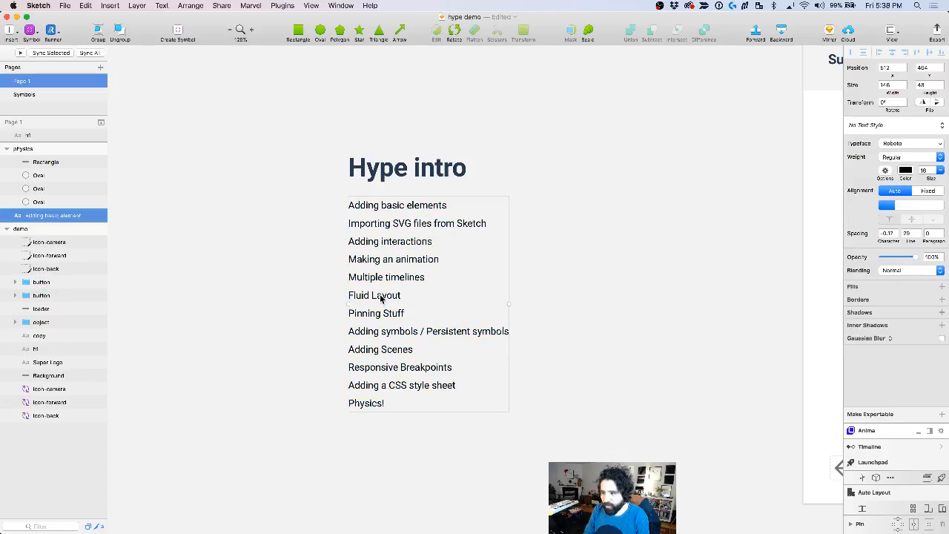
pyautogui.hscroll(3, 371, 308)
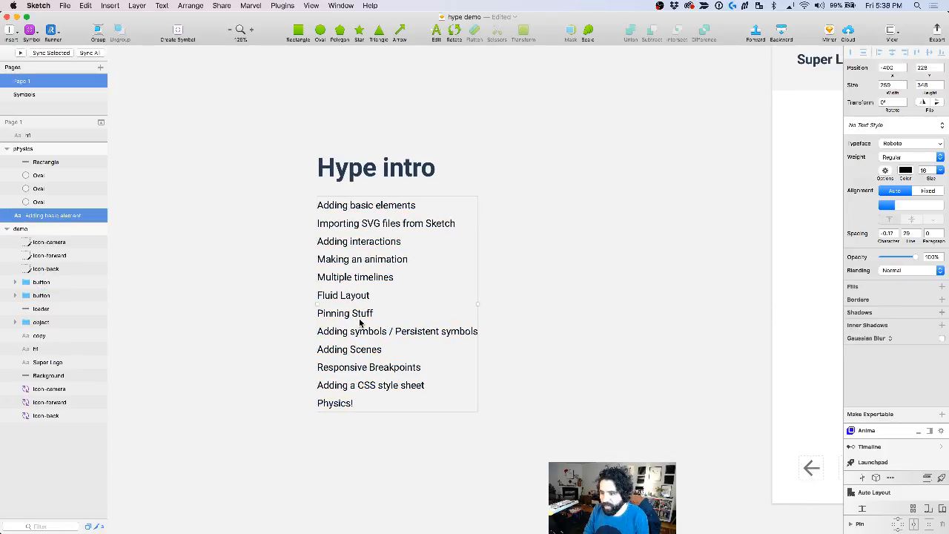
pyautogui.click(557, 302)
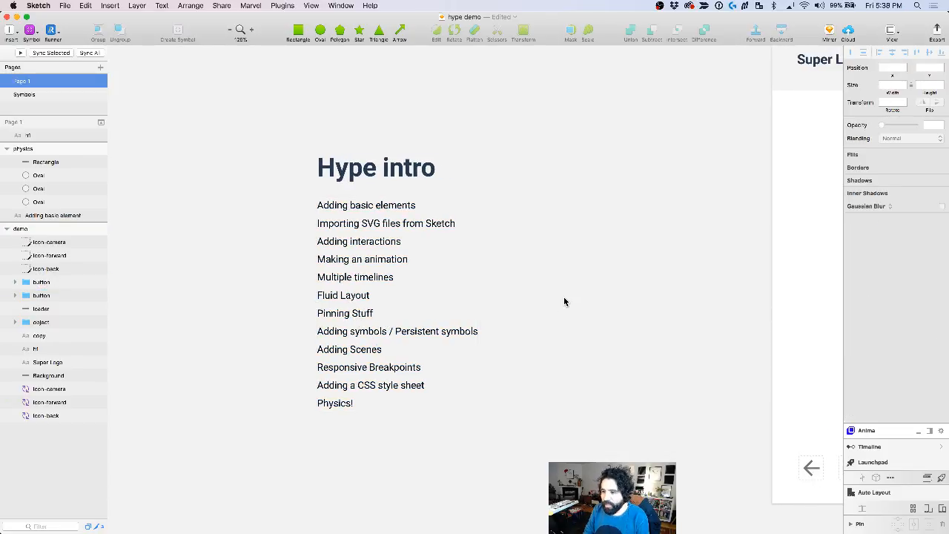
# Step: Fill the header background rectangle of the demo artboard with dark navy 273951
pyautogui.hscroll(10, 563, 300)
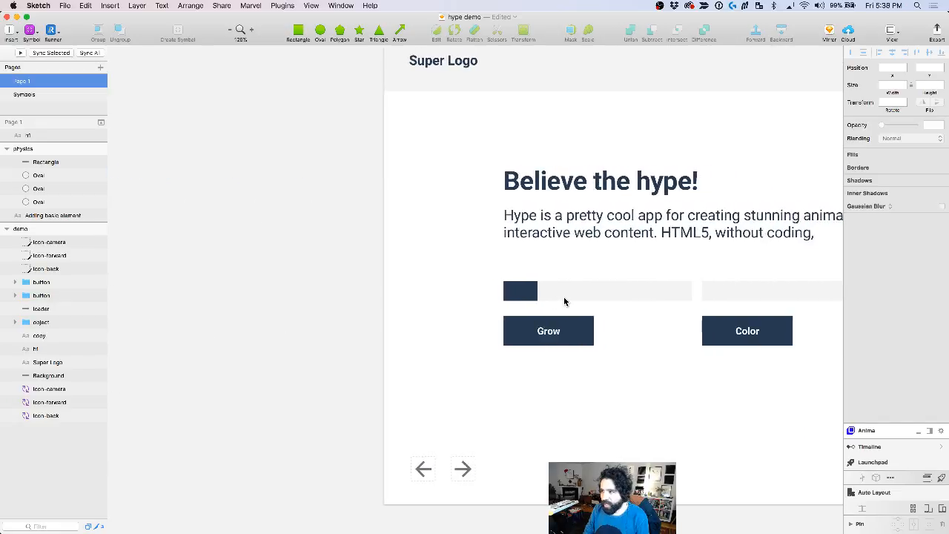
pyautogui.scroll(5, 482, 418)
pyautogui.hscroll(4, 482, 418)
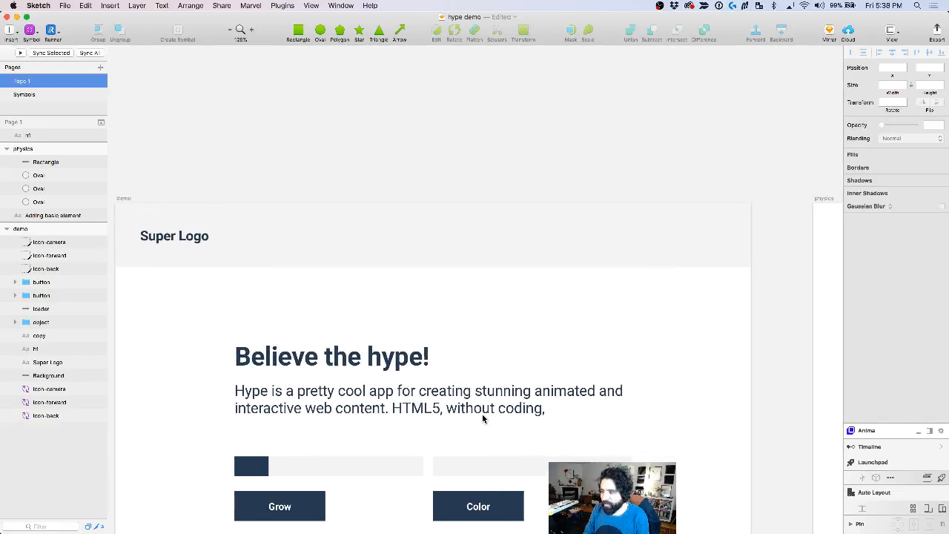
pyautogui.scroll(-2, 482, 418)
pyautogui.click(490, 275)
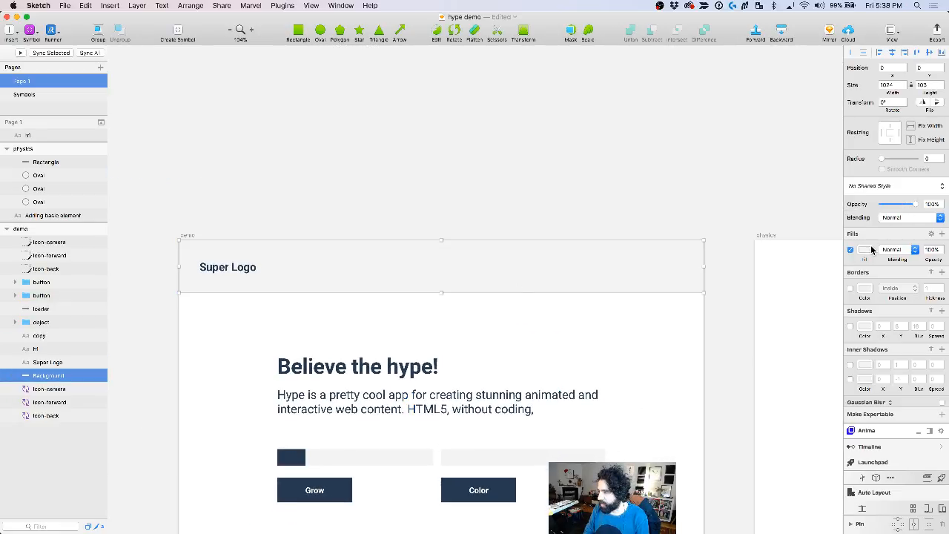
pyautogui.click(865, 249)
pyautogui.click(868, 314)
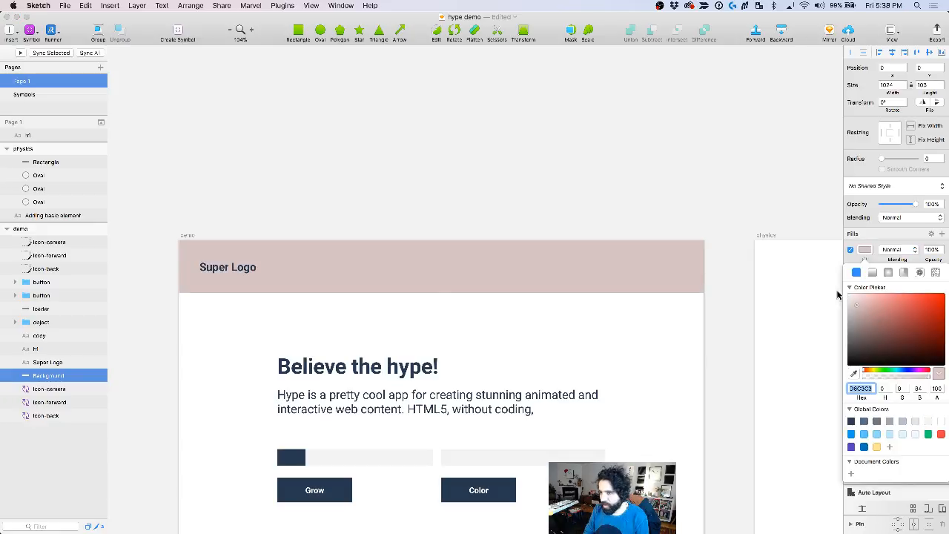
pyautogui.click(502, 157)
pyautogui.scroll(-3, 399, 149)
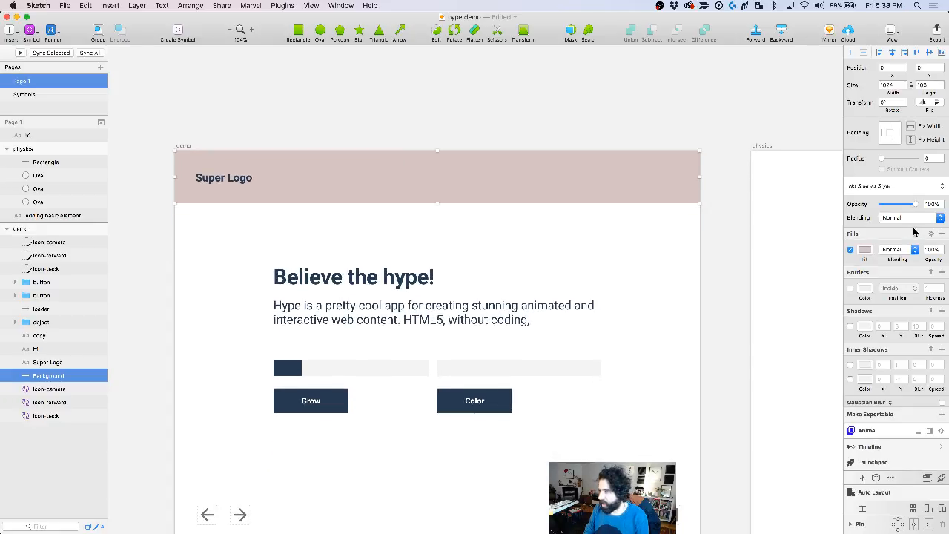
pyautogui.click(864, 250)
pyautogui.click(851, 421)
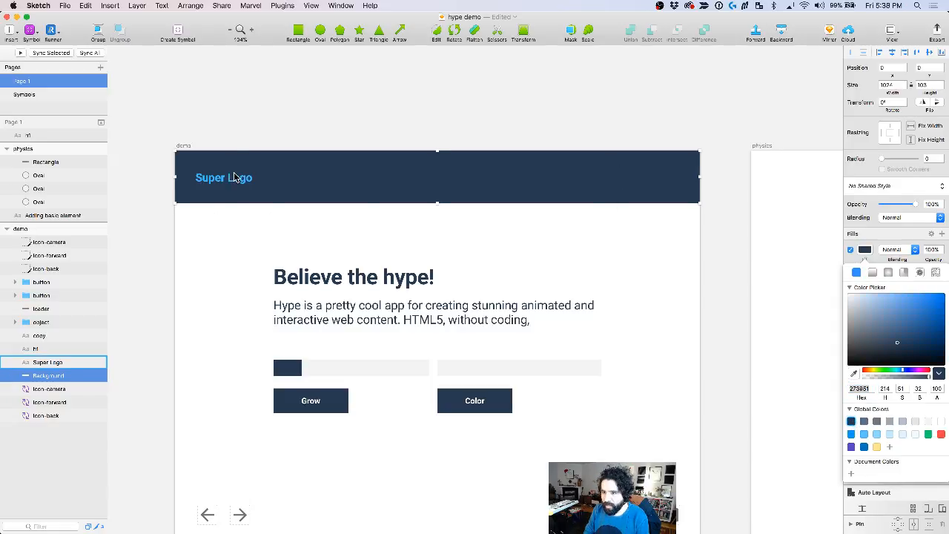
# Step: Change the Super Logo text colour to white and select the header background rectangle
pyautogui.click(234, 178)
pyautogui.click(905, 205)
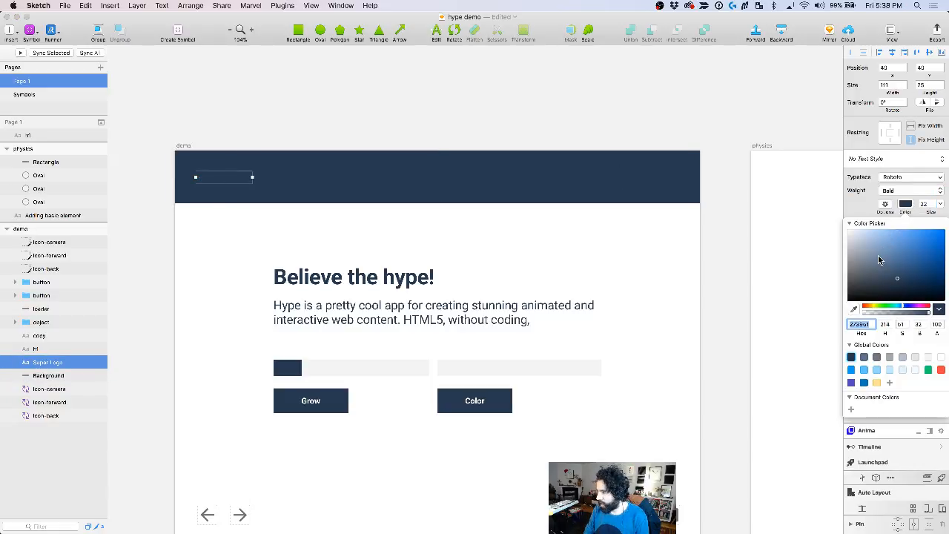
pyautogui.moveTo(877, 255); pyautogui.dragTo(772, 200)
pyautogui.click(528, 155)
pyautogui.click(527, 177)
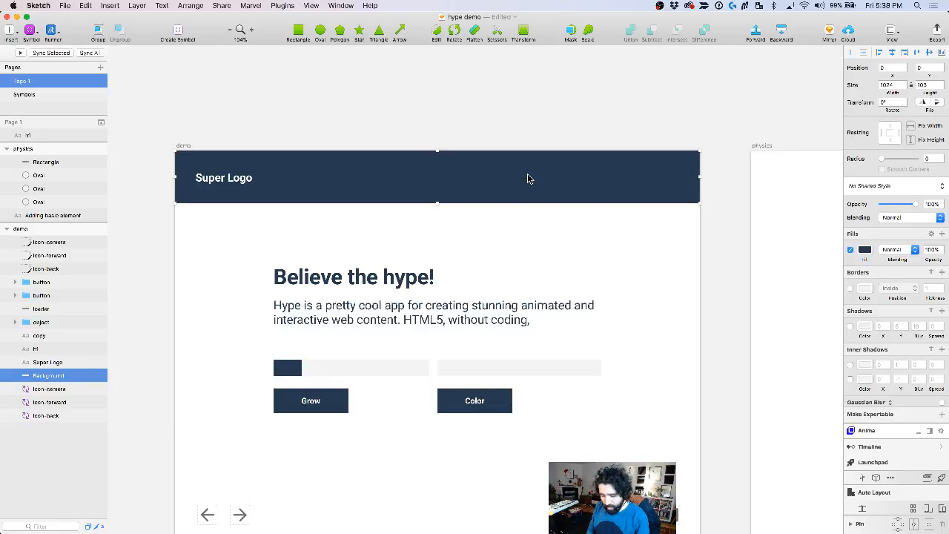
# Step: Switch to Hype and add a rectangle spanning the full 1024 px width of the home scene's upper edge, about 68 px high
pyautogui.press('super+Tab')
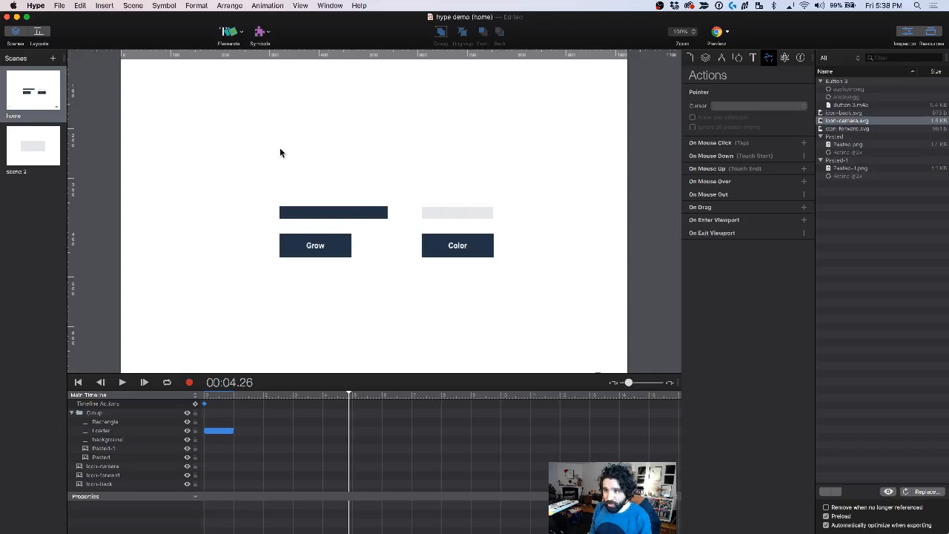
pyautogui.press('super+minus')
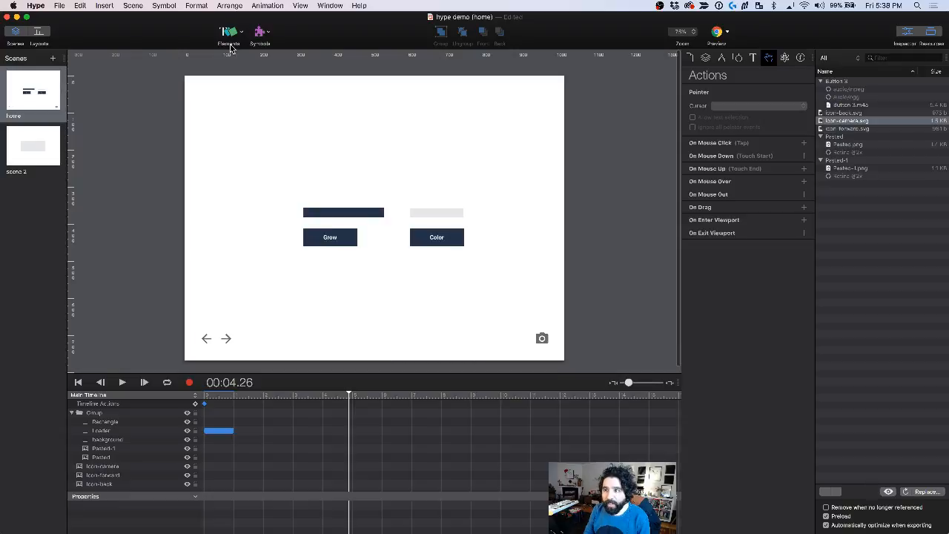
pyautogui.click(236, 33)
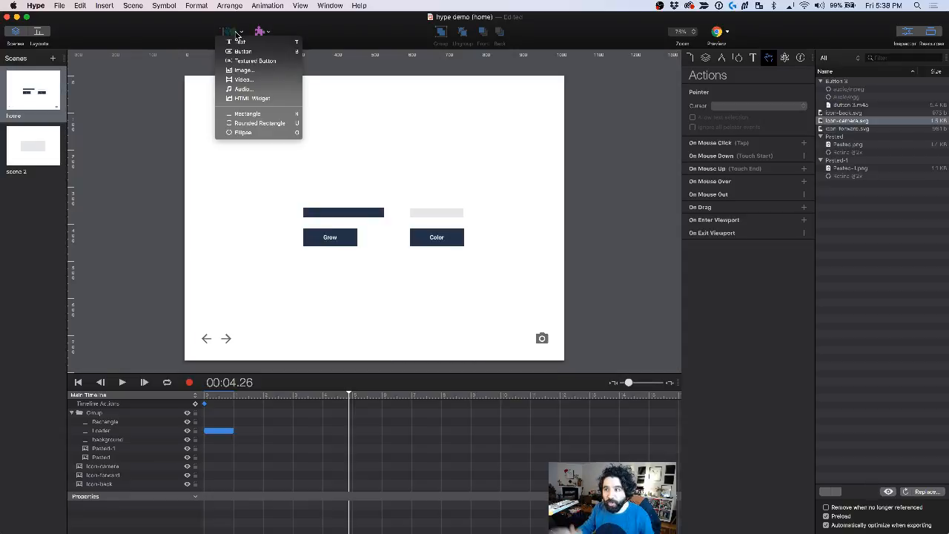
pyautogui.click(270, 117)
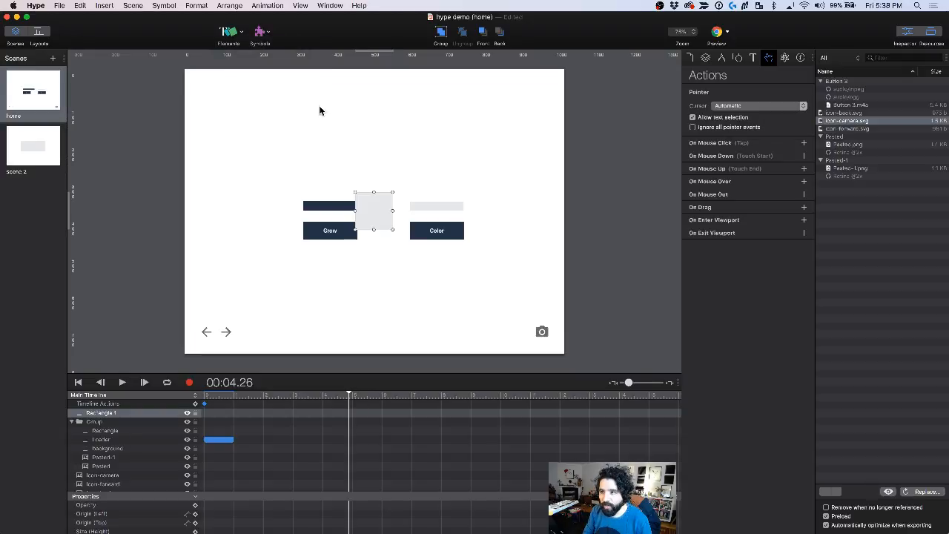
pyautogui.moveTo(359, 210); pyautogui.dragTo(565, 94)
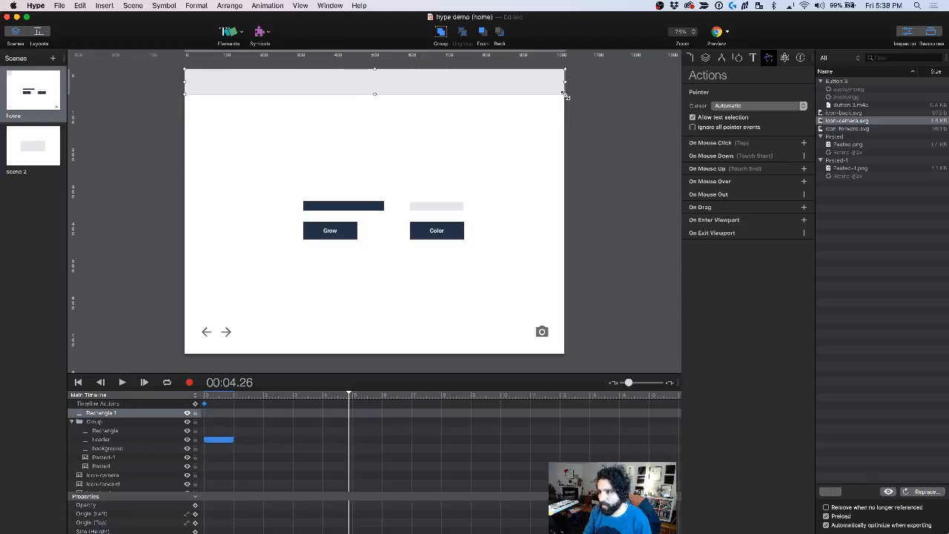
# Step: Remove the header rectangle's border and fill it with the dark navy used on the buttons
pyautogui.click(737, 58)
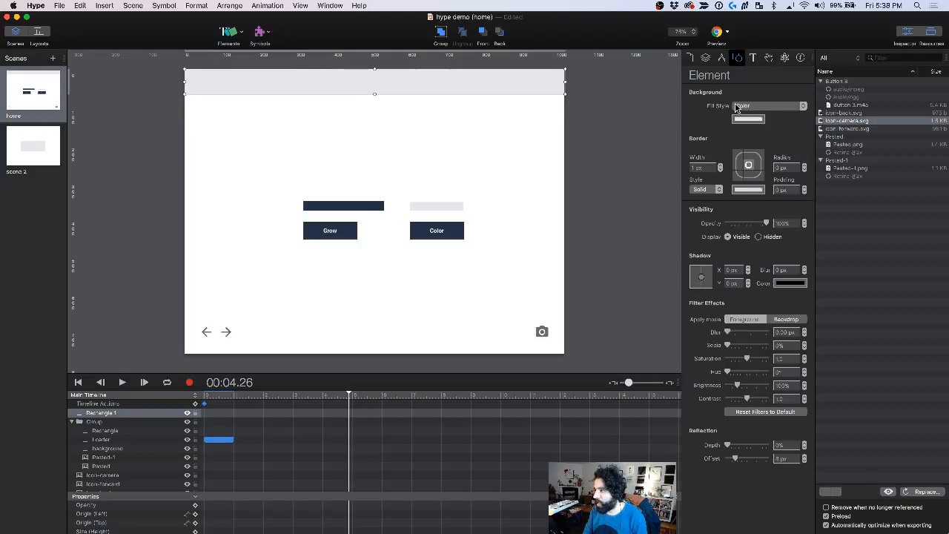
pyautogui.click(718, 170)
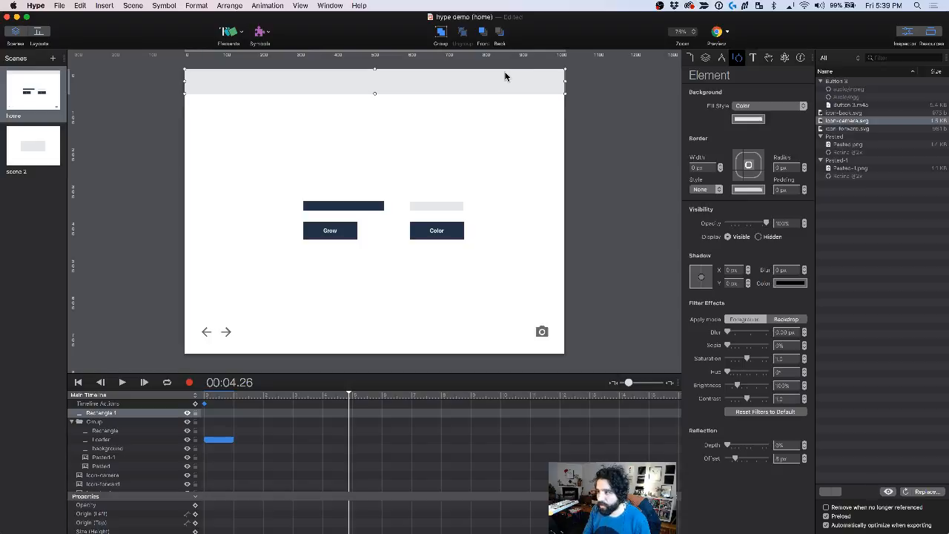
pyautogui.moveTo(505, 72)
pyautogui.mouseDown()
pyautogui.moveTo(496, 69)
pyautogui.moveTo(505, 69)
pyautogui.mouseUp()
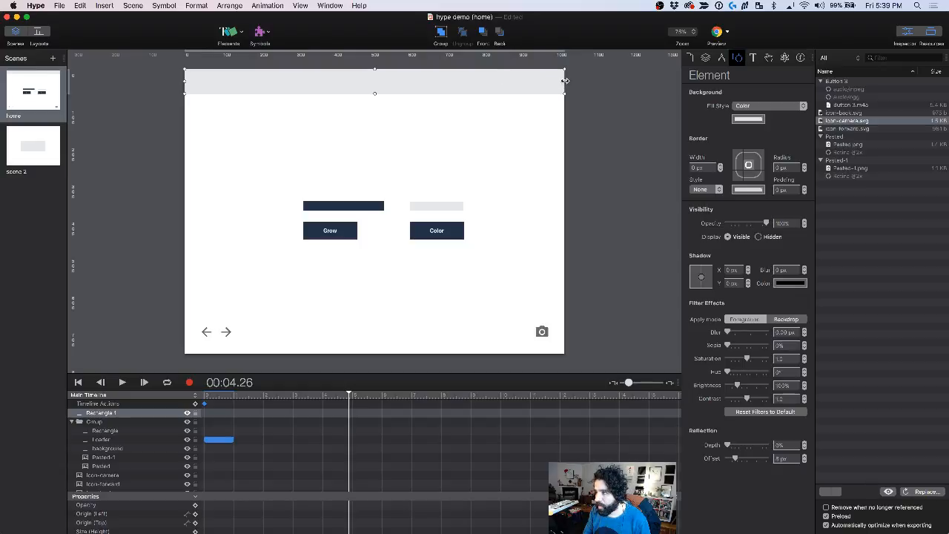
pyautogui.click(748, 119)
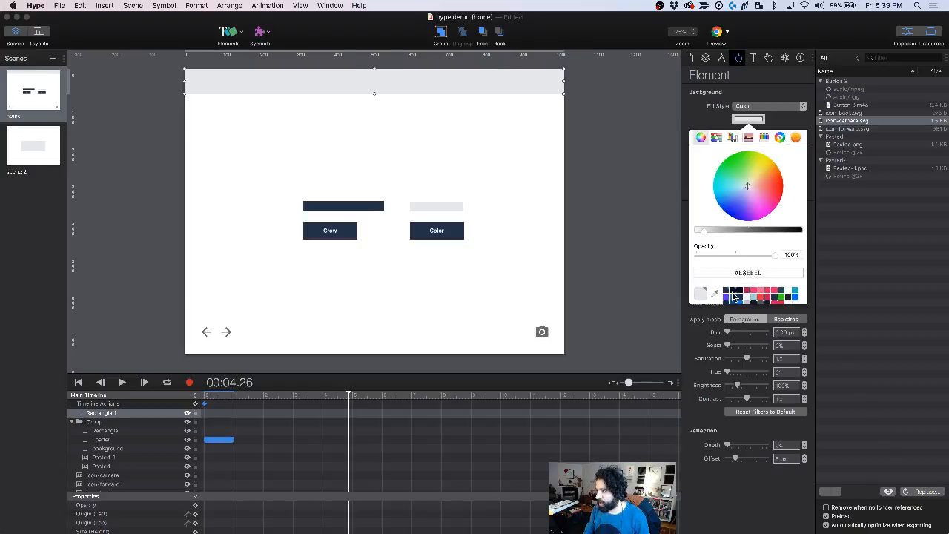
pyautogui.click(727, 291)
pyautogui.click(541, 151)
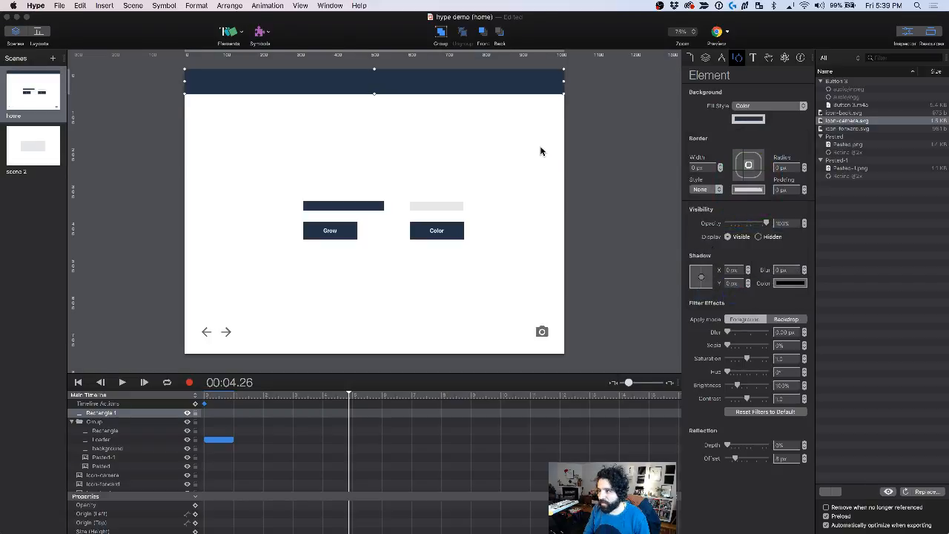
pyautogui.click(525, 80)
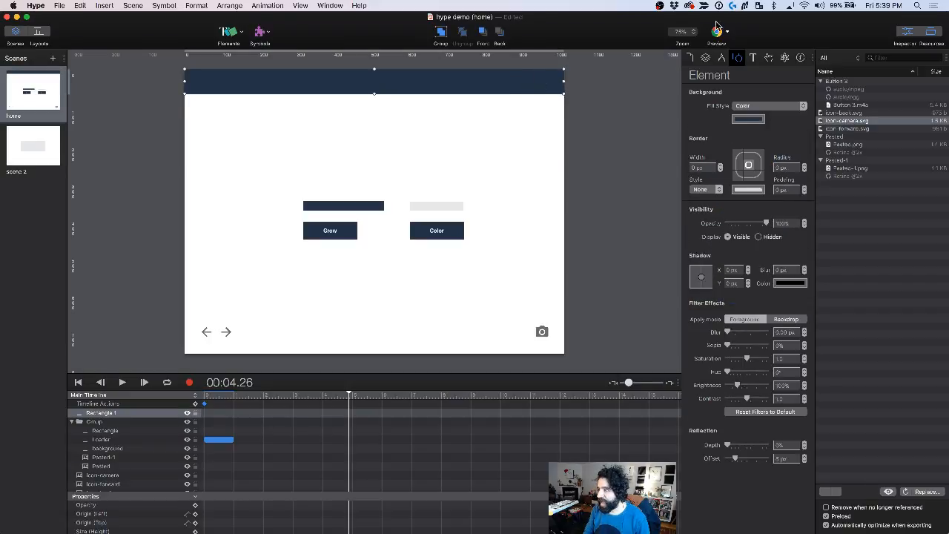
# Step: Pin the header rectangle to the left, top and right edges of the scene and make its width flexible
pyautogui.click(722, 60)
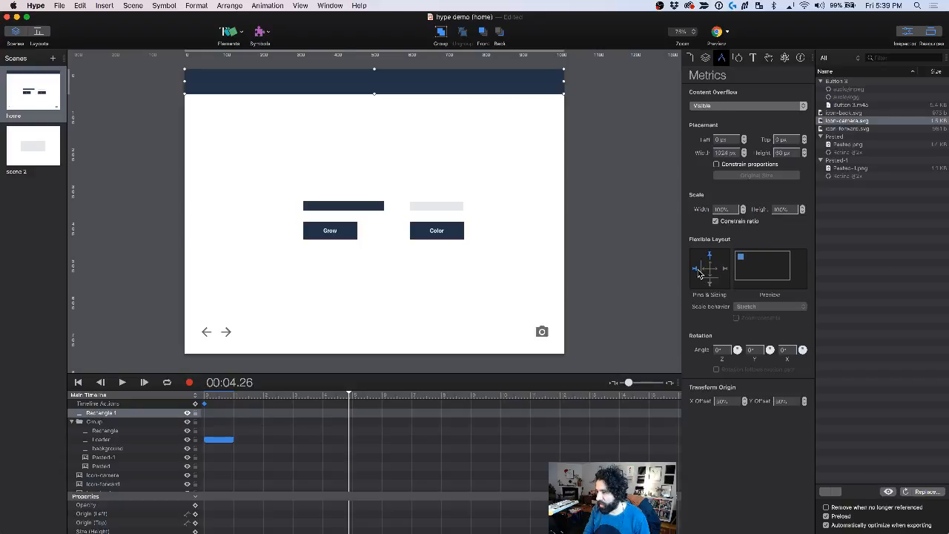
pyautogui.click(725, 271)
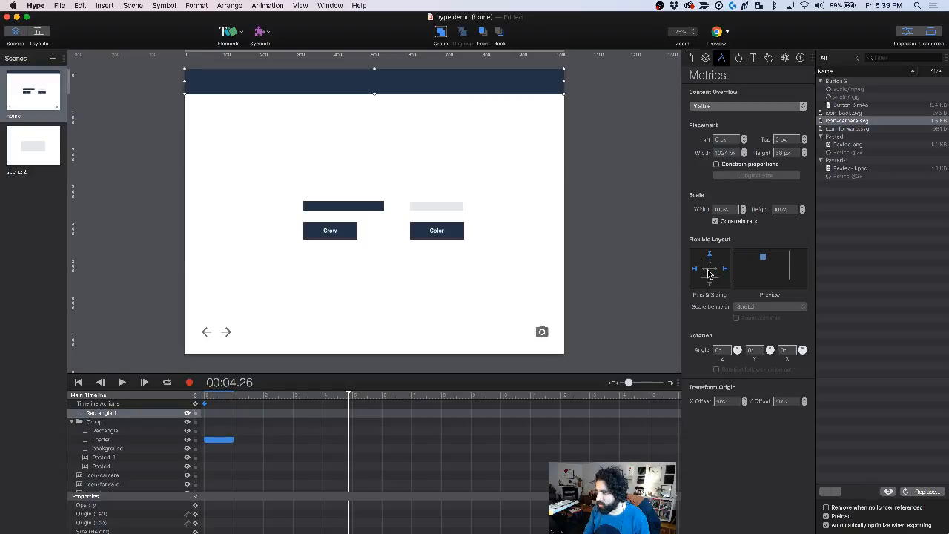
pyautogui.click(708, 271)
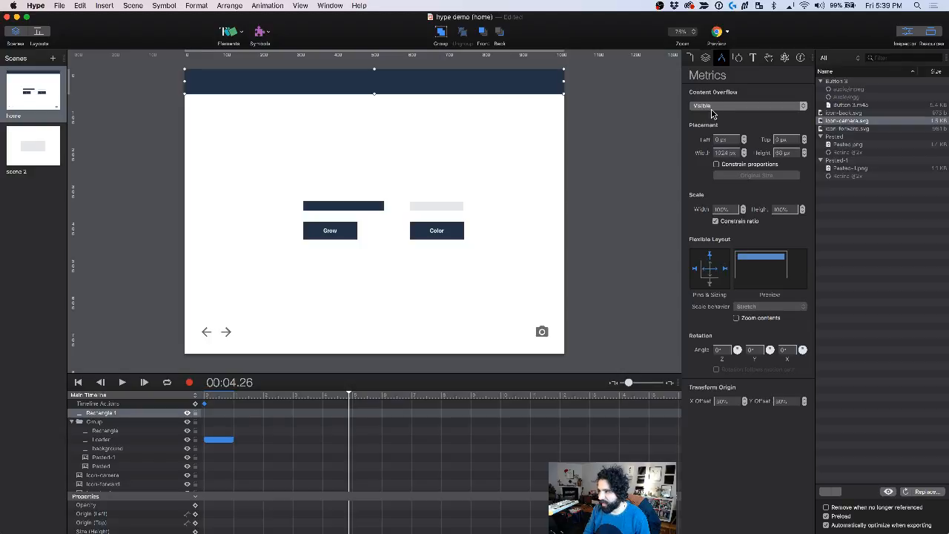
# Step: Preview the scene in Chrome and narrow the browser window to test the header's fluid width, then return to Hype
pyautogui.click(716, 32)
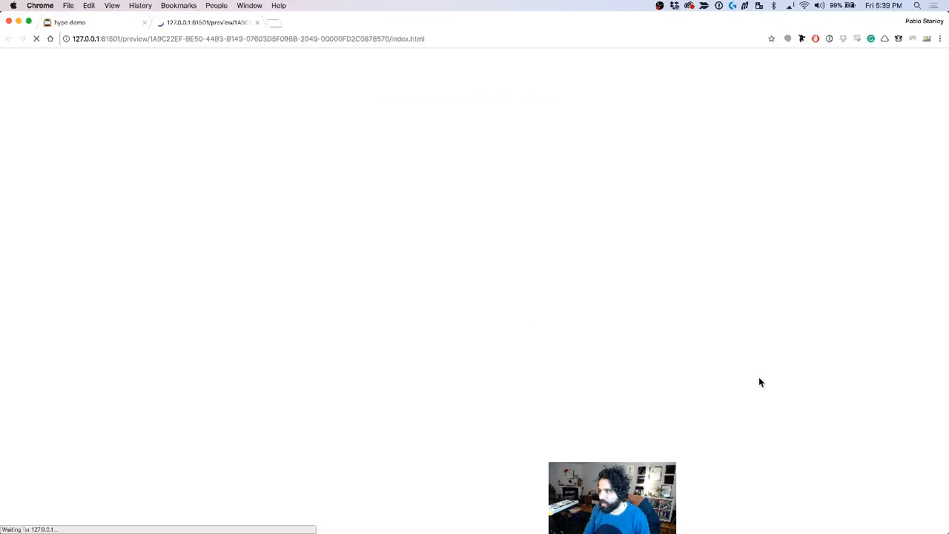
pyautogui.moveTo(946, 528); pyautogui.dragTo(454, 459)
pyautogui.click(636, 212)
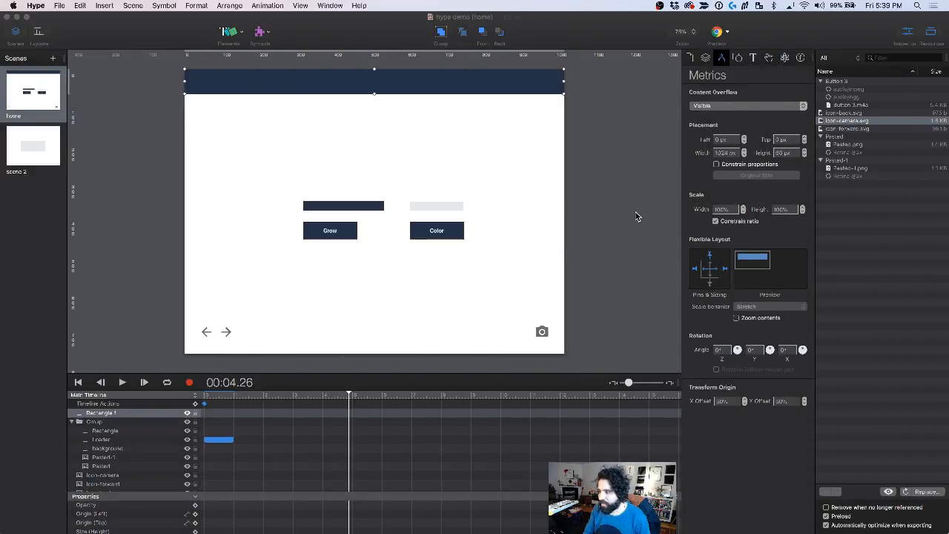
# Step: Test the header in a resized Chrome preview with its flexible width turned off, and restore the flexible width in Hype
pyautogui.click(529, 86)
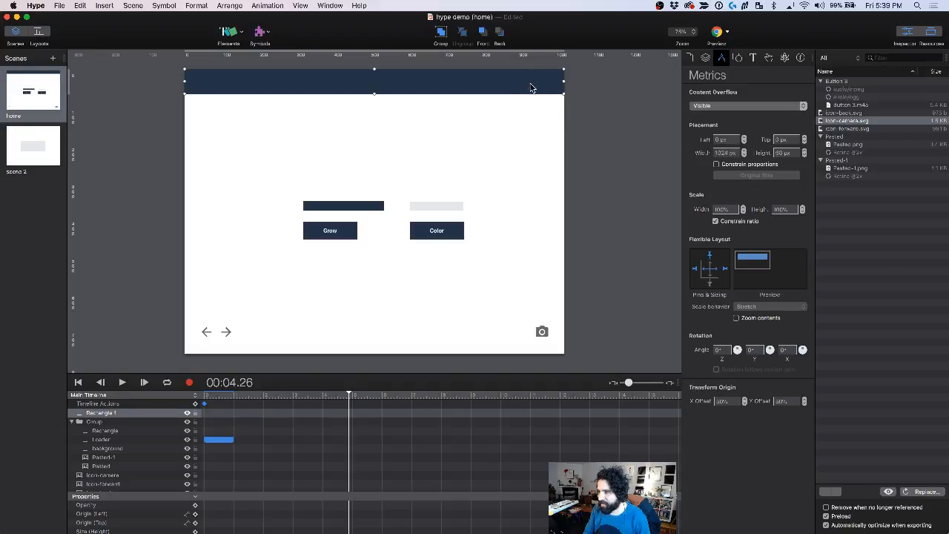
pyautogui.click(717, 31)
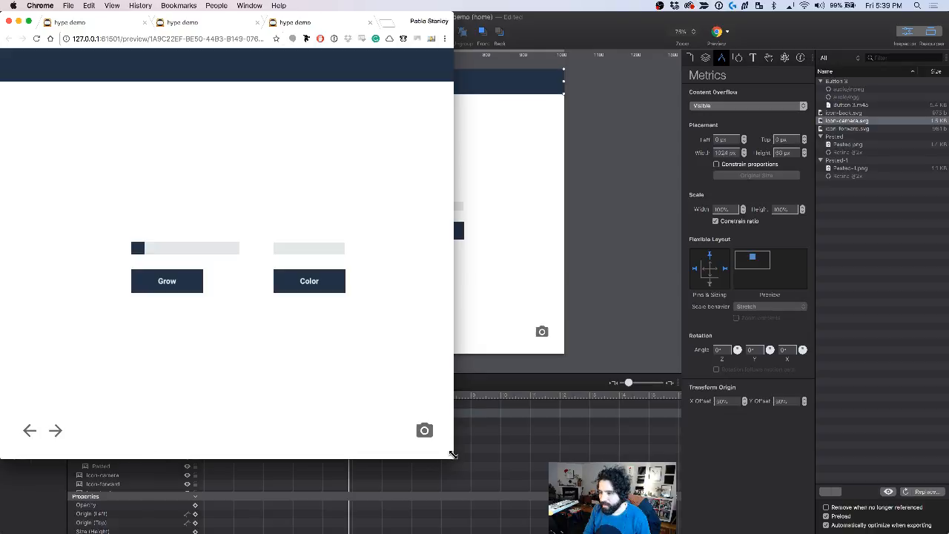
pyautogui.moveTo(453, 443); pyautogui.dragTo(531, 463)
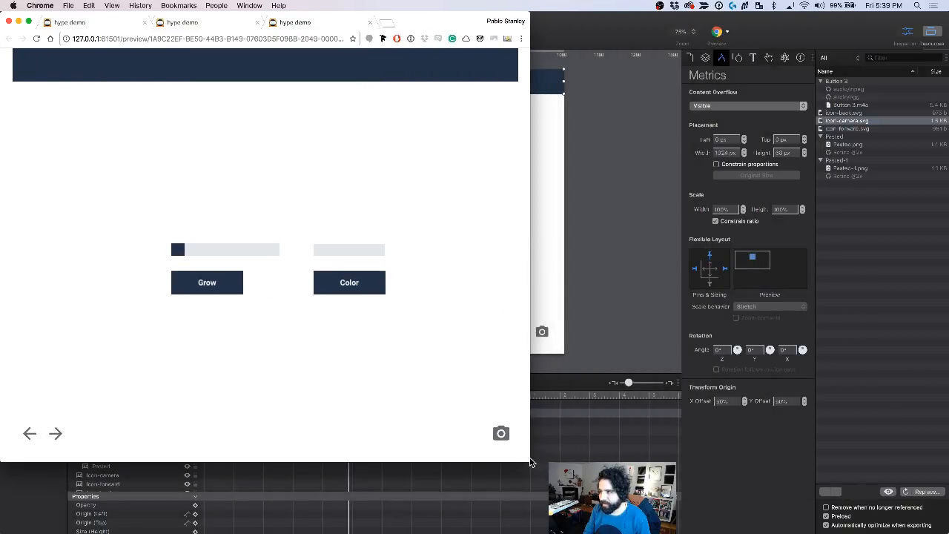
pyautogui.click(589, 265)
pyautogui.click(499, 81)
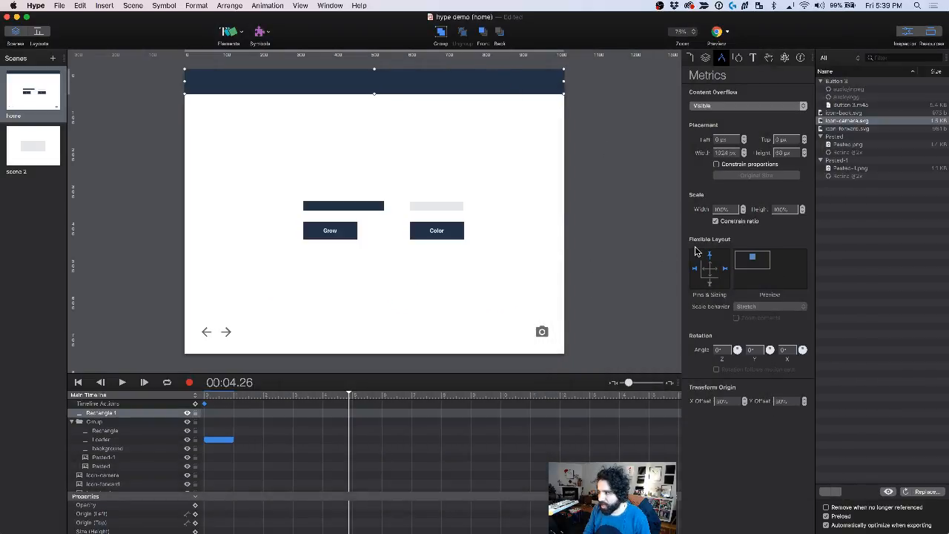
pyautogui.click(706, 269)
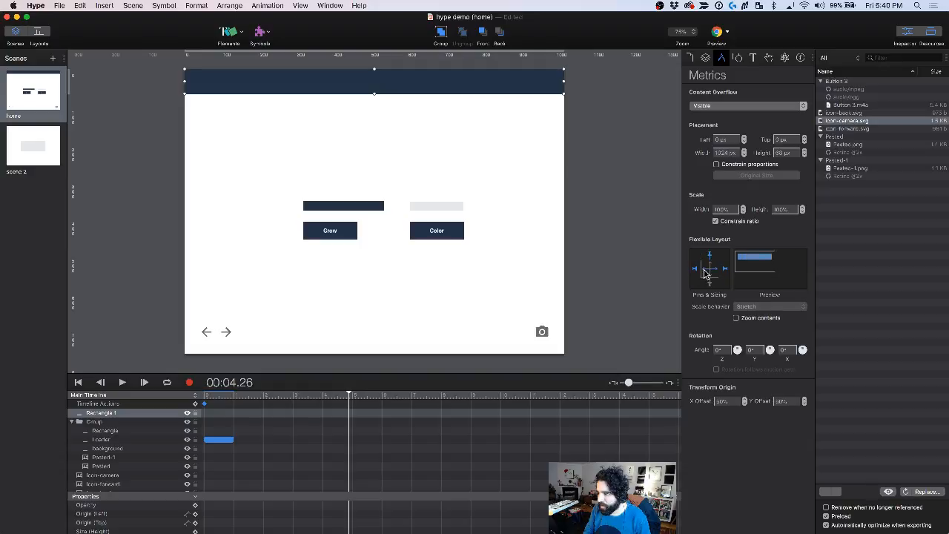
# Step: Preview the fluid header in Chrome, widen the window to full screen width, and close the preview tabs
pyautogui.click(717, 33)
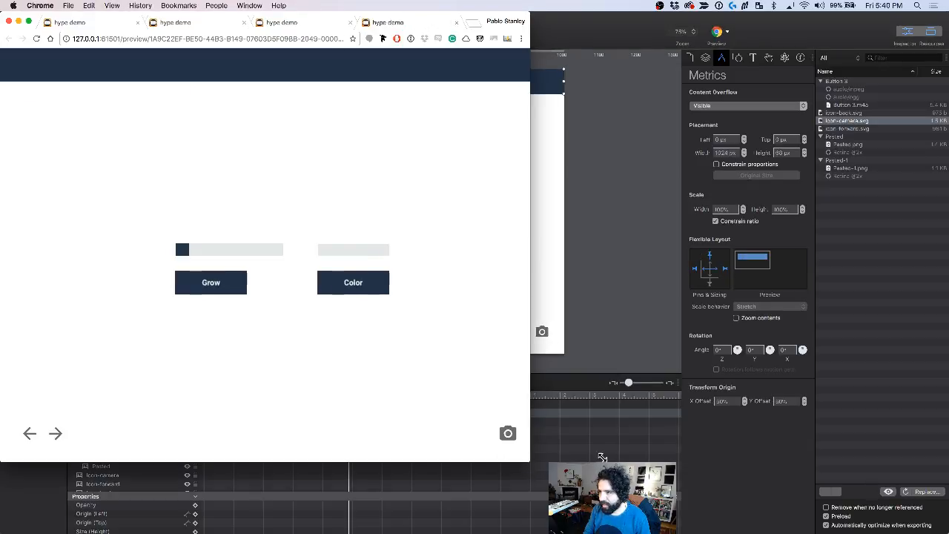
pyautogui.moveTo(602, 457); pyautogui.dragTo(947, 529)
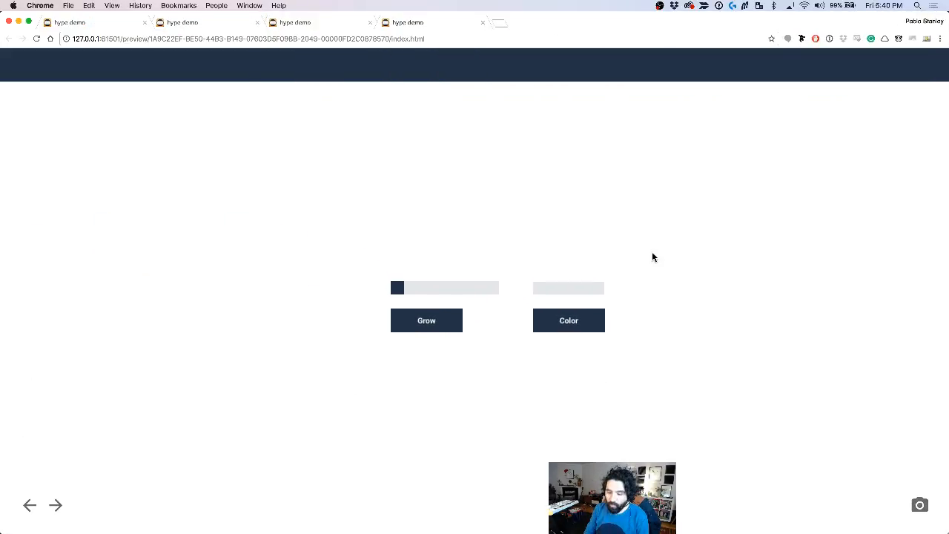
pyautogui.press('super+w')
pyautogui.press('super+w')
pyautogui.press('super+w')
pyautogui.press('super+w')
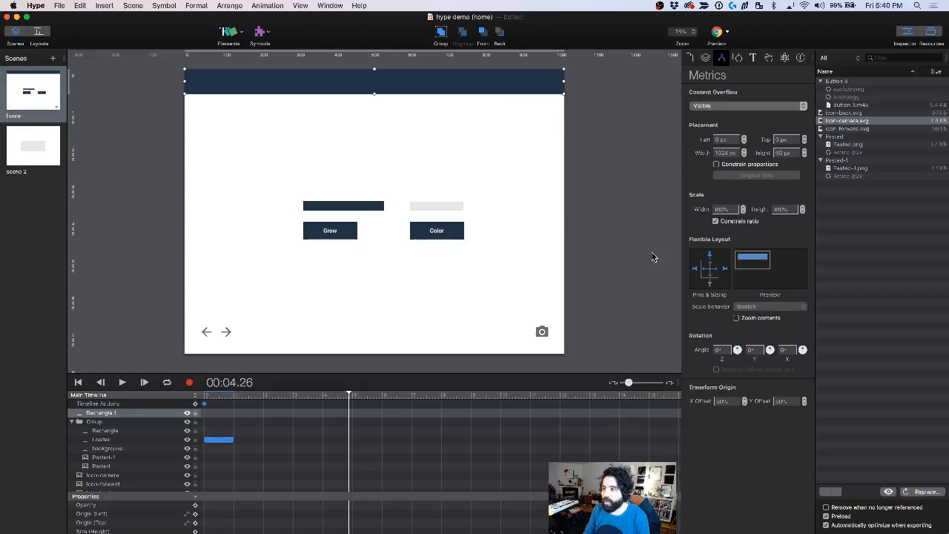
# Step: Preview the scene in Chrome again, resize the window beside the YouTube live chat to check the layout, and return to Hype
pyautogui.click(628, 143)
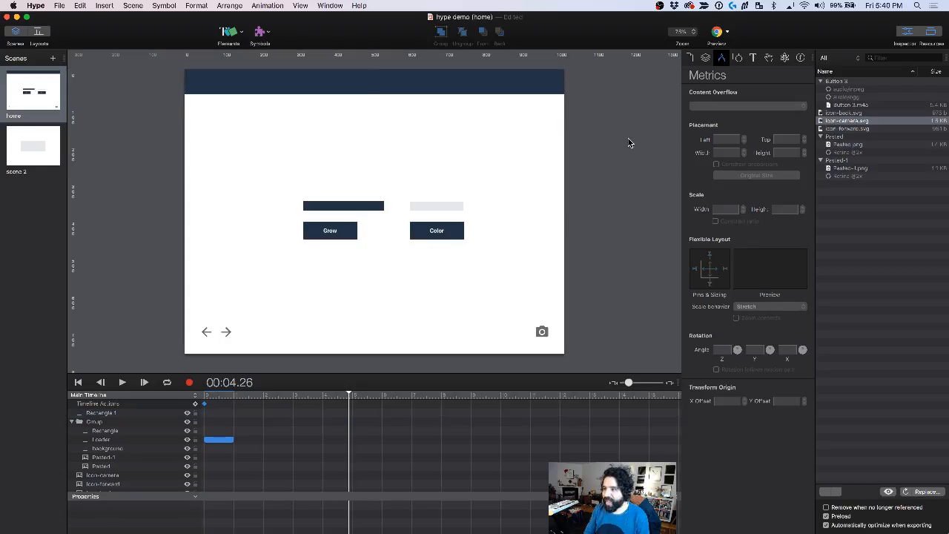
pyautogui.press('super+Return')
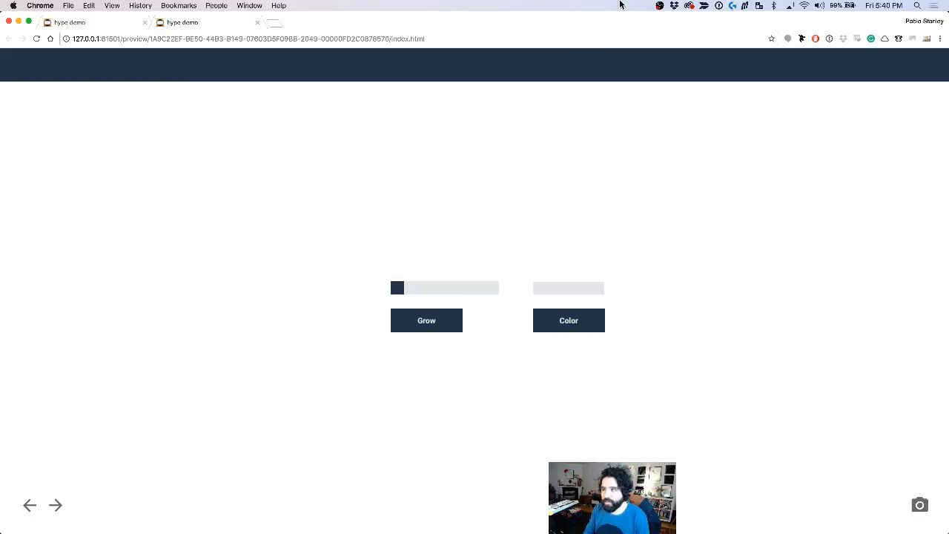
pyautogui.moveTo(947, 27); pyautogui.dragTo(517, 42)
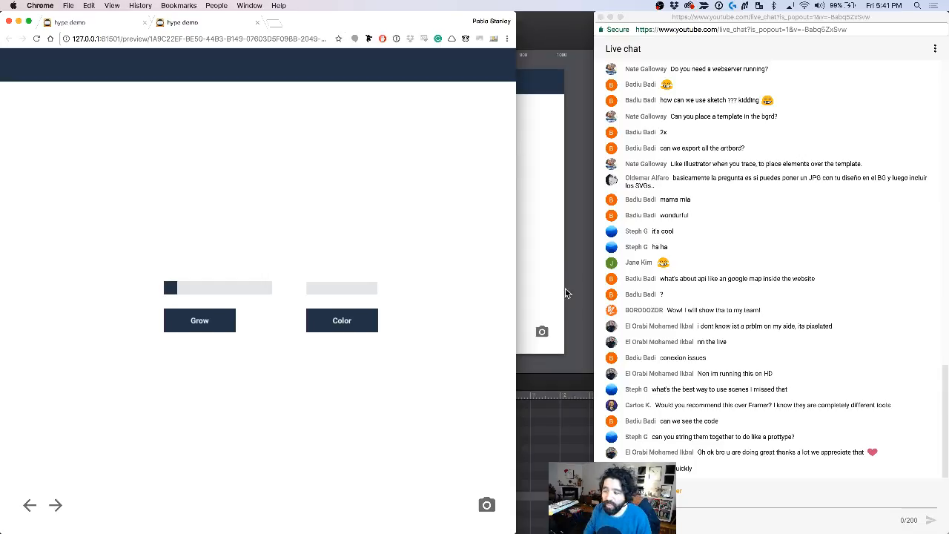
pyautogui.moveTo(513, 525); pyautogui.dragTo(495, 440)
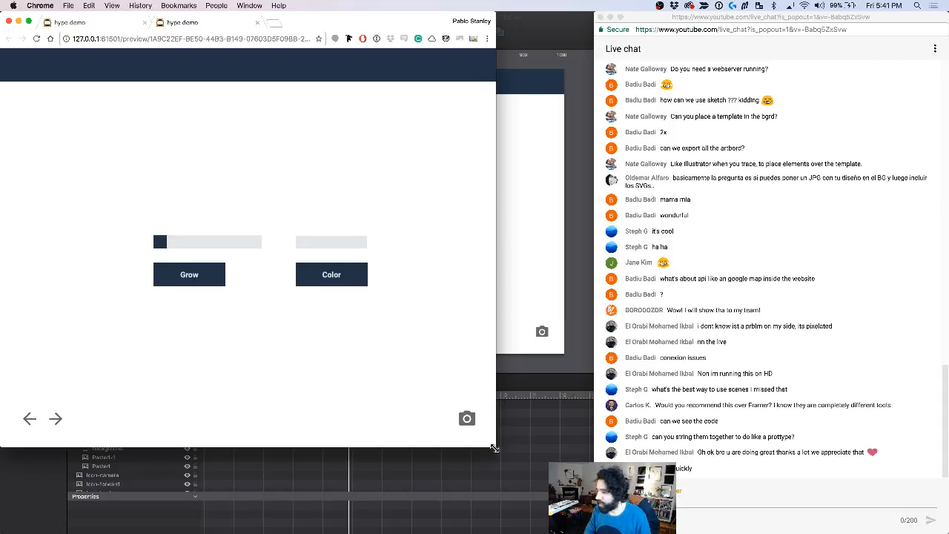
pyautogui.moveTo(495, 439); pyautogui.dragTo(528, 533)
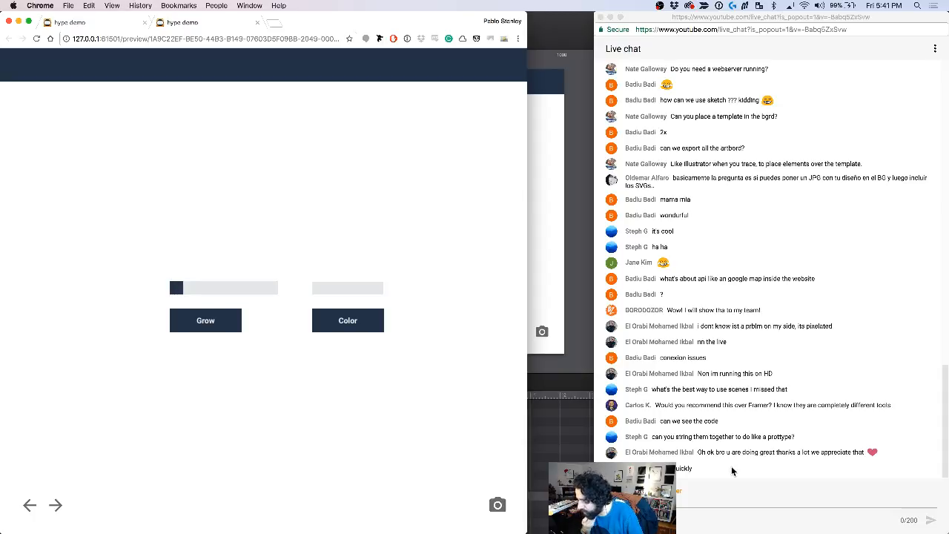
pyautogui.click(564, 76)
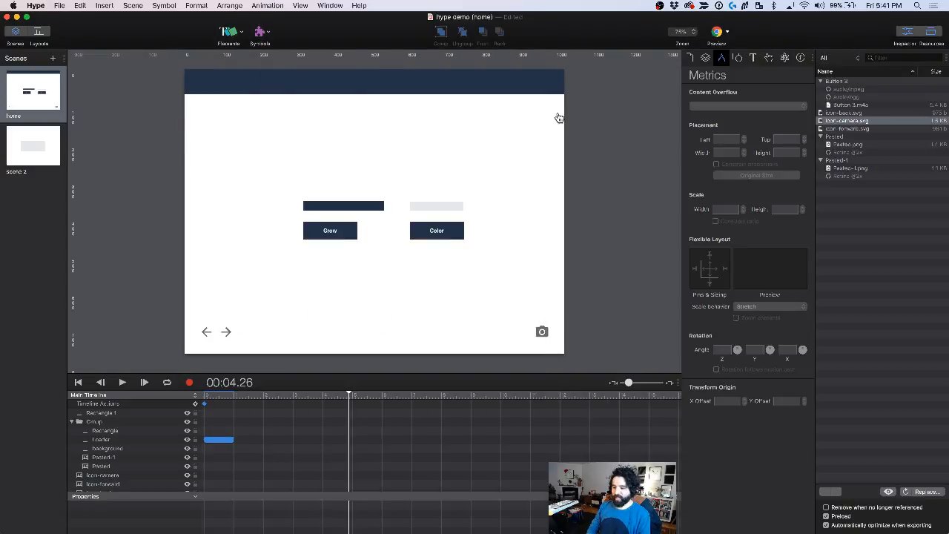
# Step: Switch to Sketch and check the remaining topics in the Hype intro list
pyautogui.press('super+Tab')
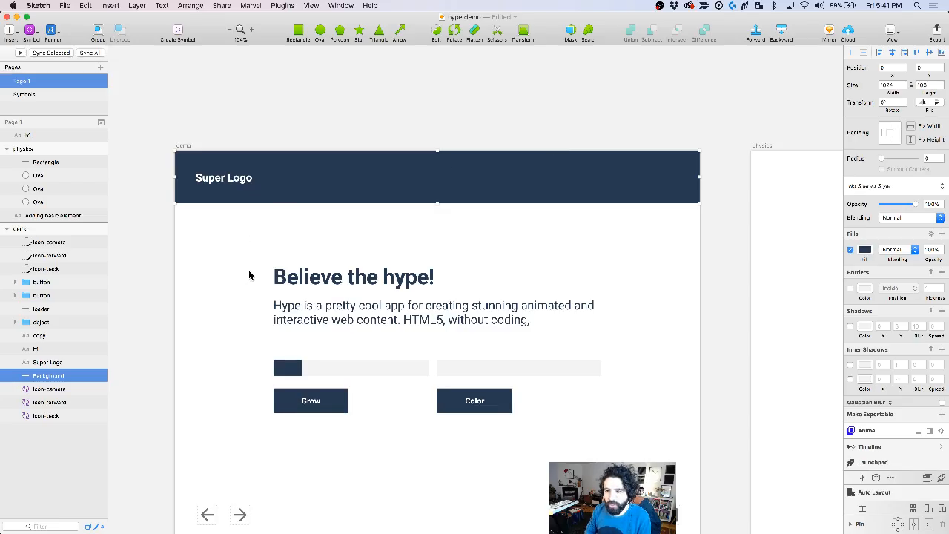
pyautogui.hscroll(-10, 250, 275)
pyautogui.scroll(-3, 249, 276)
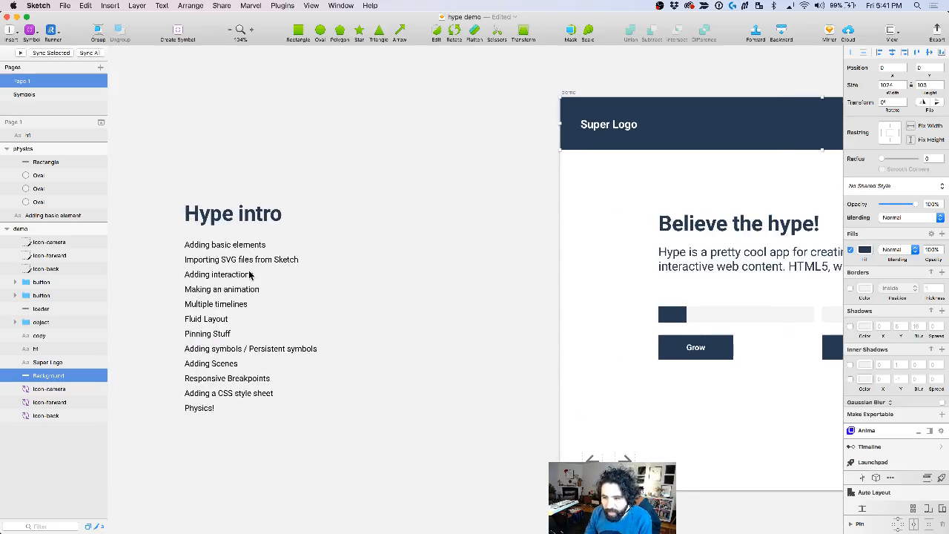
pyautogui.click(229, 361)
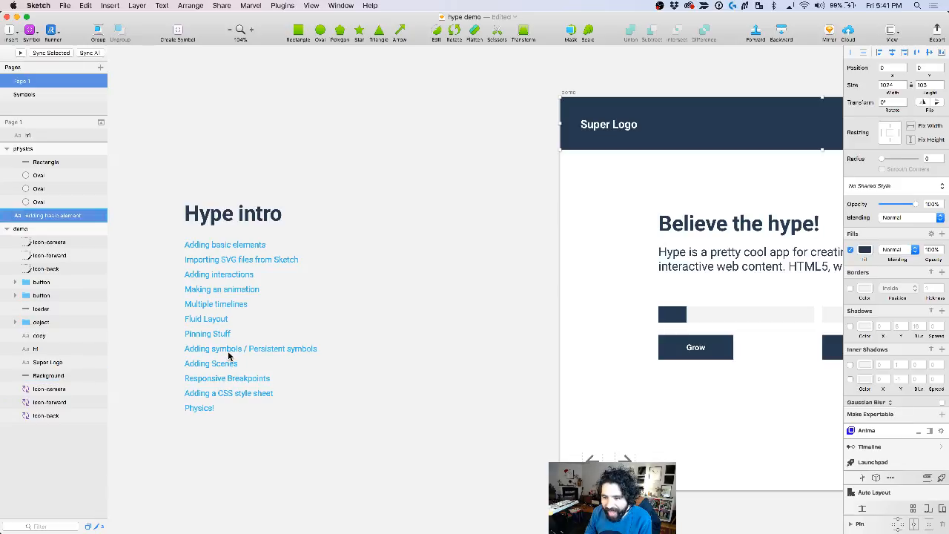
pyautogui.click(157, 338)
# Step: Switch to Hype, add a text element reading "Logo", and place it at the left end of the dark header bar
pyautogui.press('super+Tab')
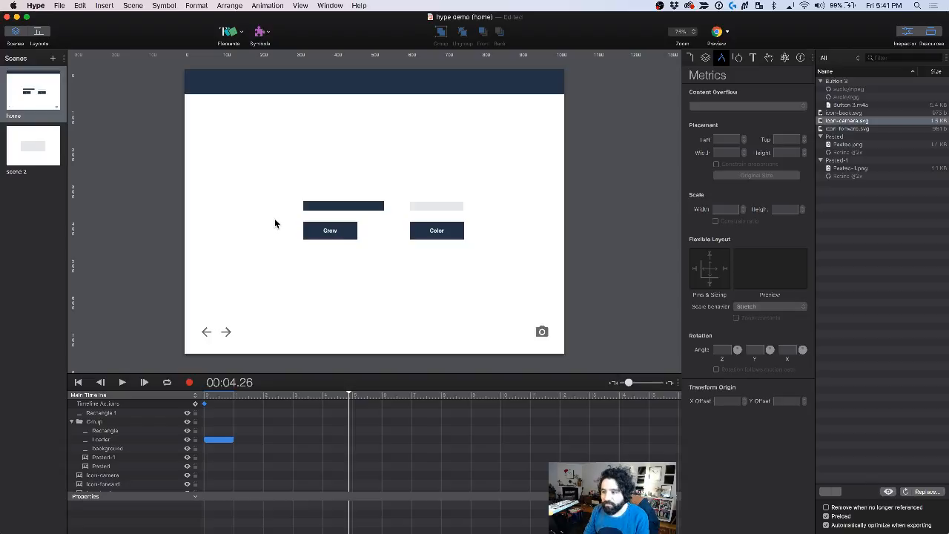
pyautogui.click(241, 34)
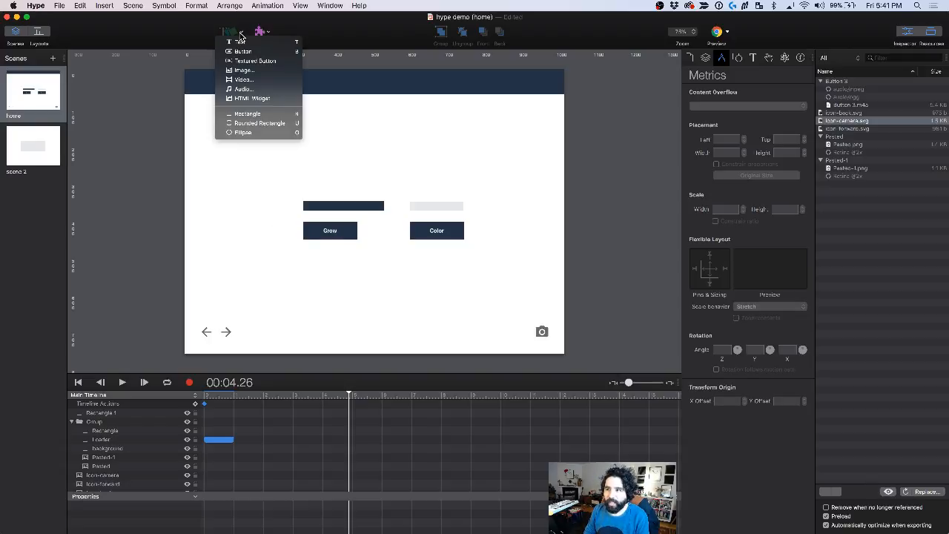
pyautogui.click(313, 155)
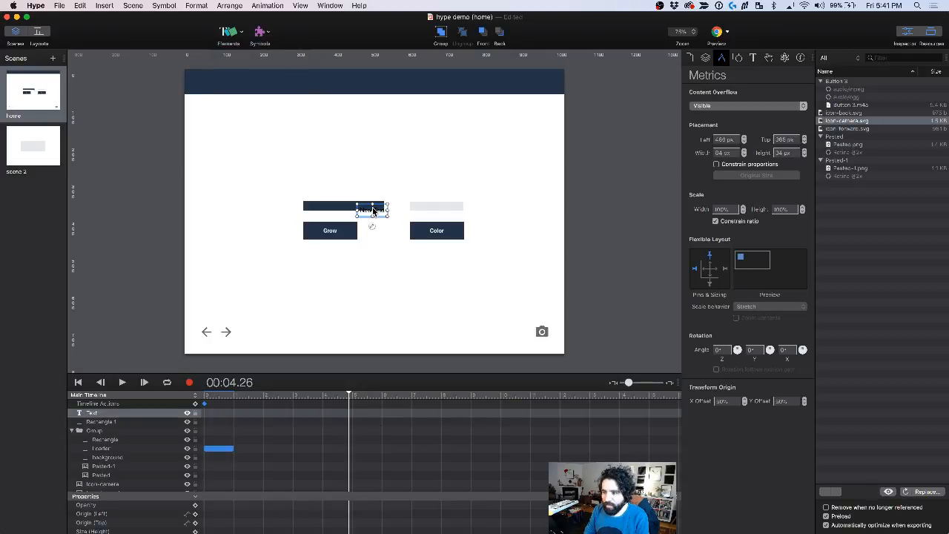
pyautogui.doubleClick(374, 212)
pyautogui.write('Ex')
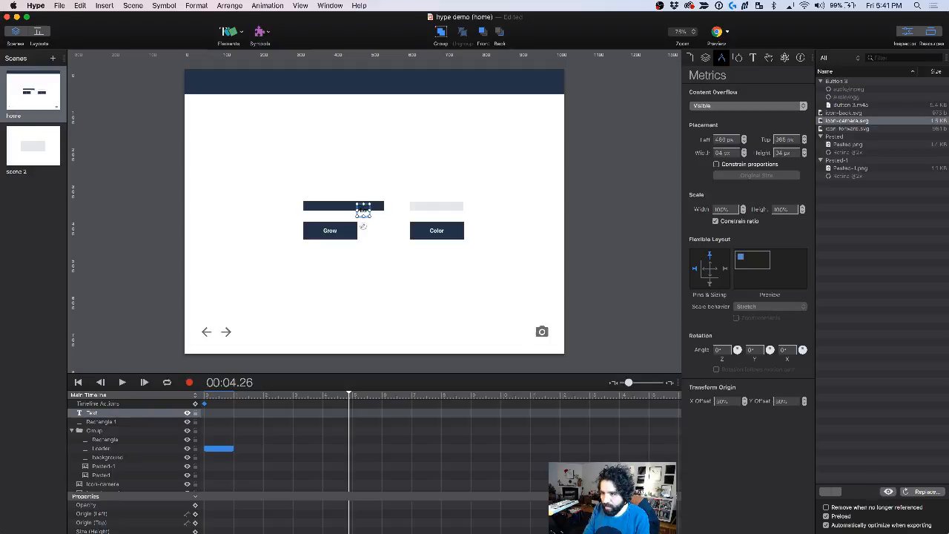
pyautogui.write('tra')
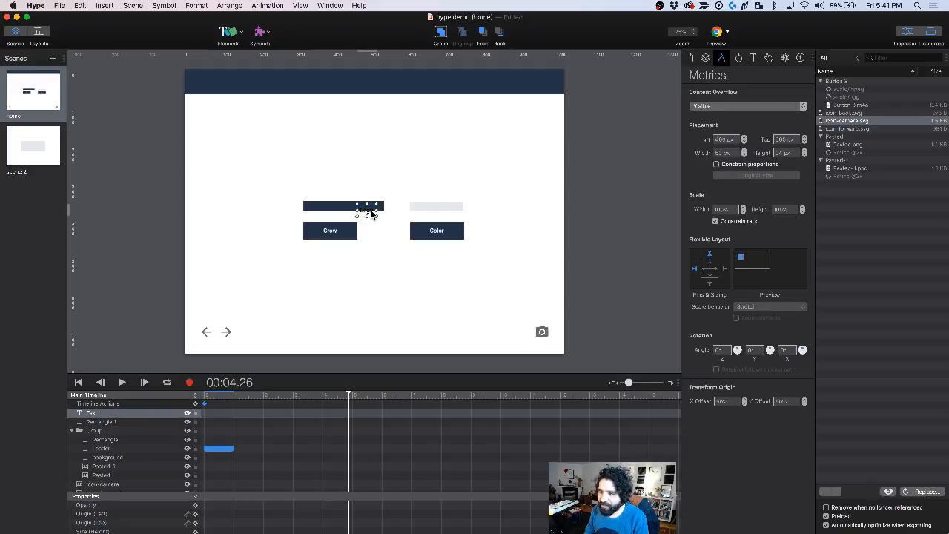
pyautogui.moveTo(373, 214); pyautogui.dragTo(210, 86)
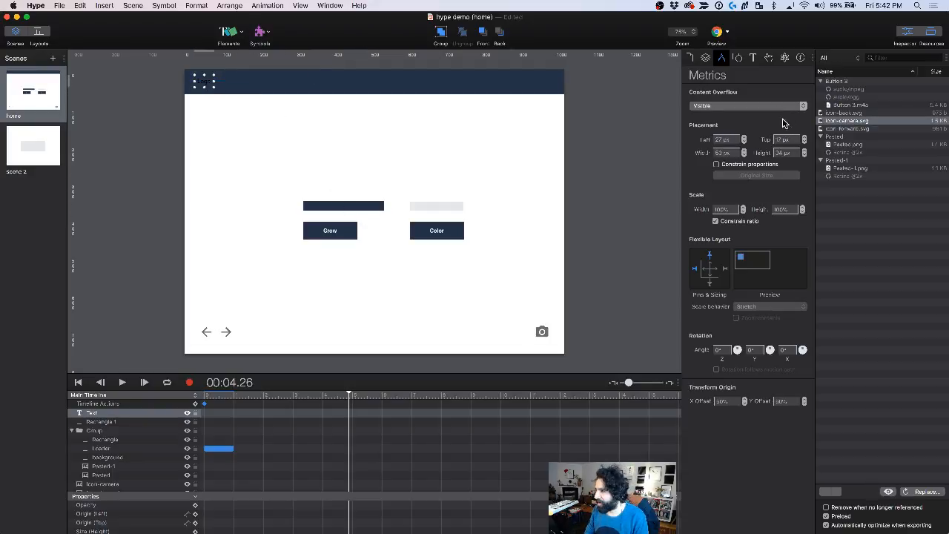
# Step: Set the Logo text colour to white (#FFFFFF) and make it bold
pyautogui.click(754, 59)
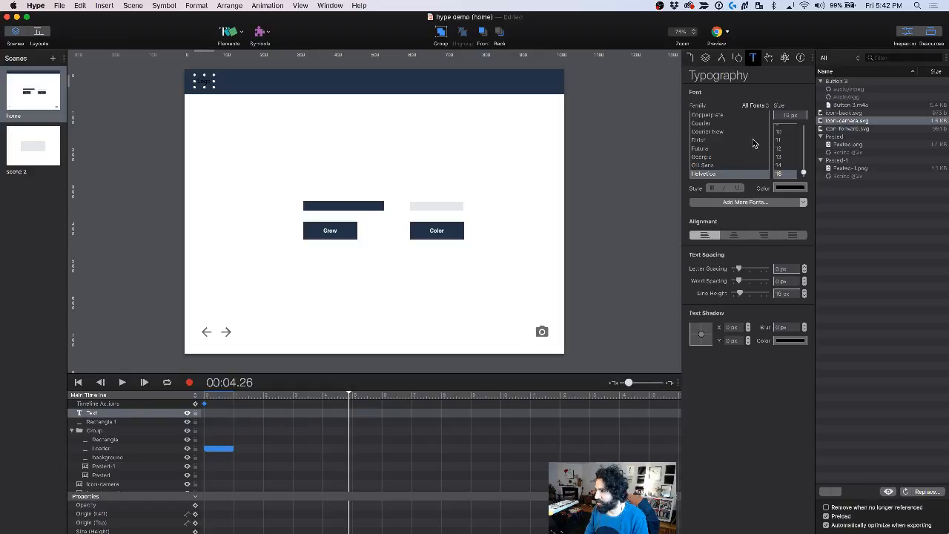
pyautogui.click(792, 188)
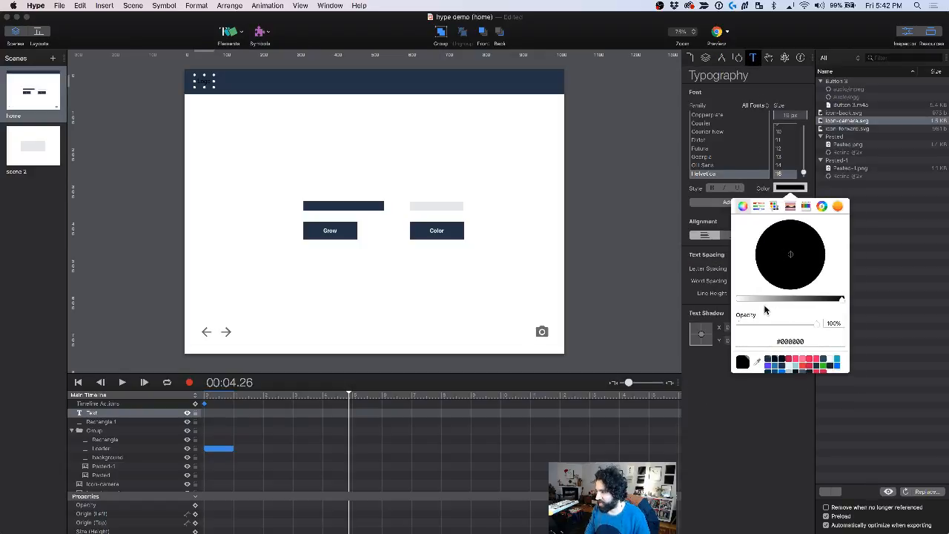
pyautogui.moveTo(765, 301); pyautogui.dragTo(737, 299)
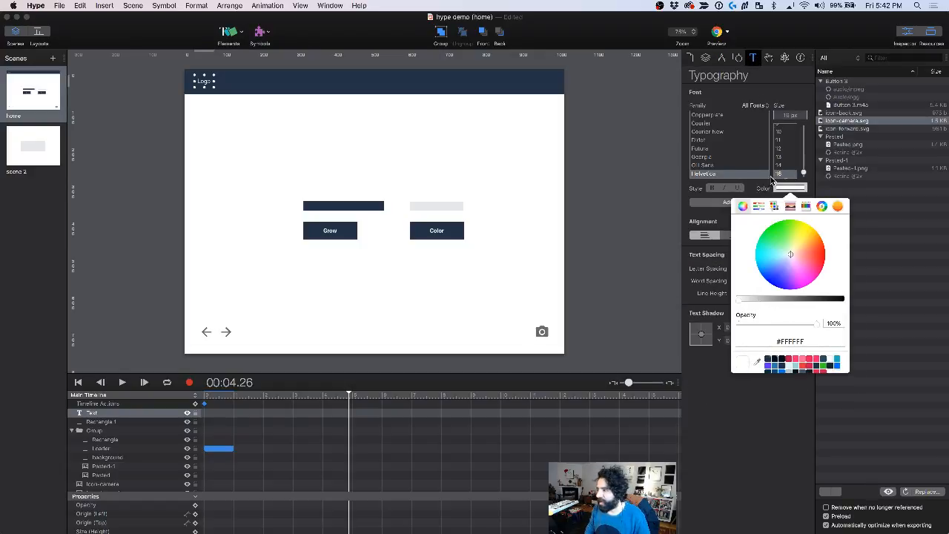
pyautogui.click(703, 191)
pyautogui.click(721, 189)
pyautogui.click(713, 190)
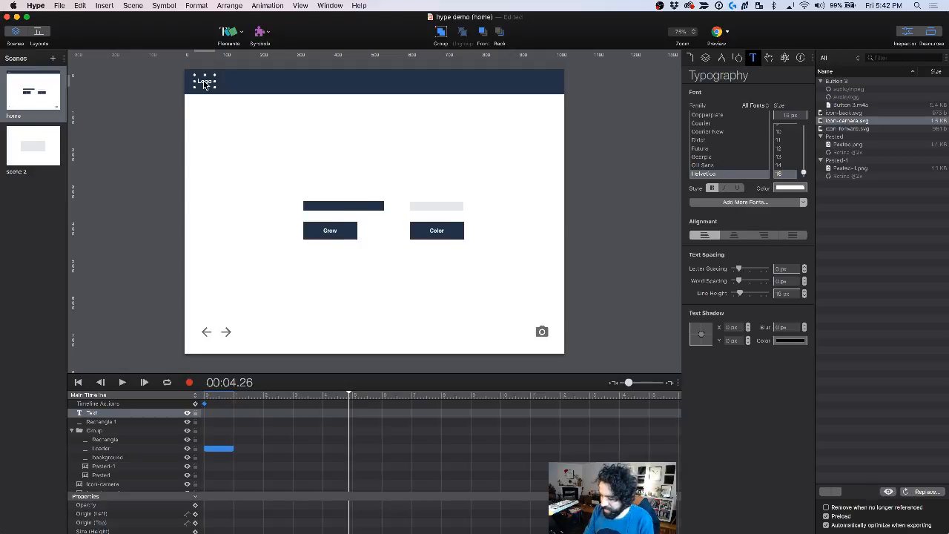
# Step: Create a new regular symbol from the selected Logo text
pyautogui.scroll(5, 204, 83)
pyautogui.hscroll(2, 204, 84)
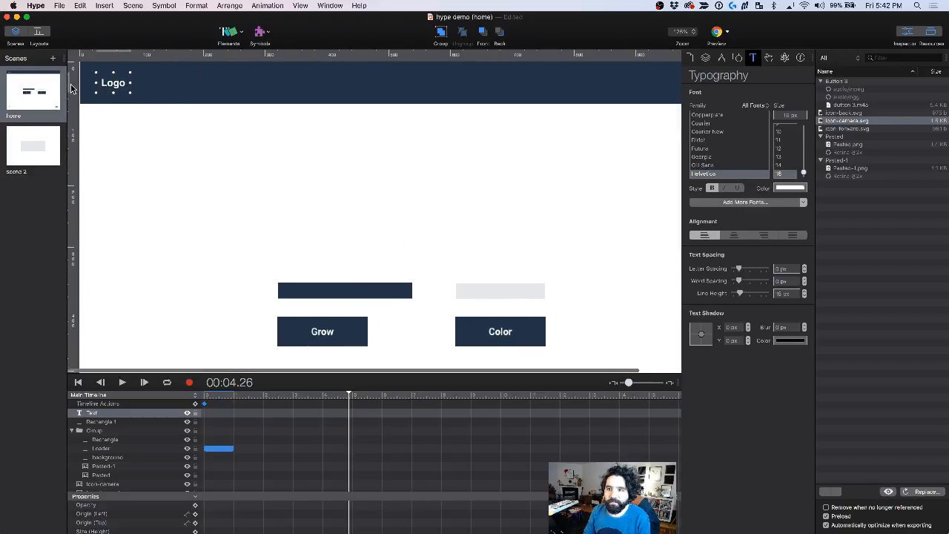
pyautogui.click(268, 37)
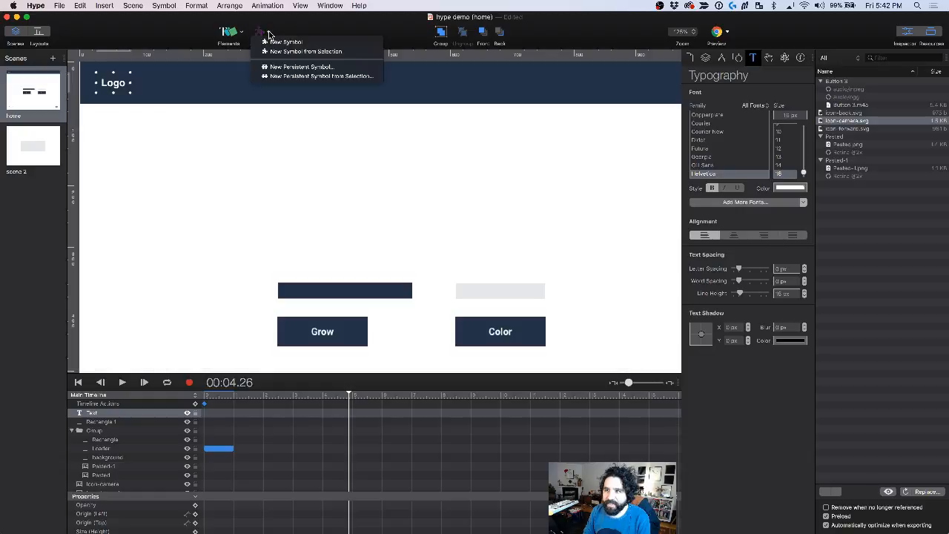
pyautogui.click(315, 52)
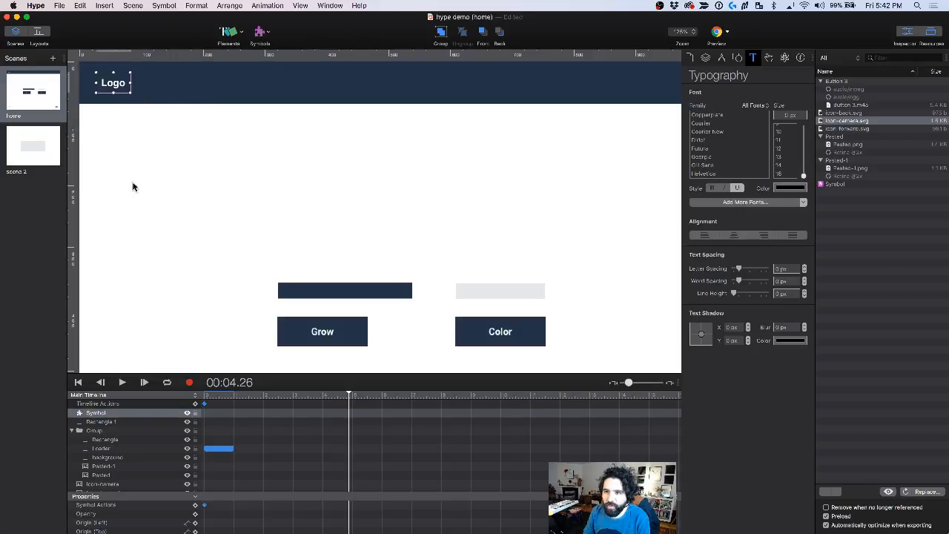
# Step: Duplicate the Logo symbol and place the copy further right in the header, above the Color button
pyautogui.click(159, 177)
pyautogui.click(117, 90)
pyautogui.press('super+d')
pyautogui.moveTo(126, 92); pyautogui.dragTo(472, 87)
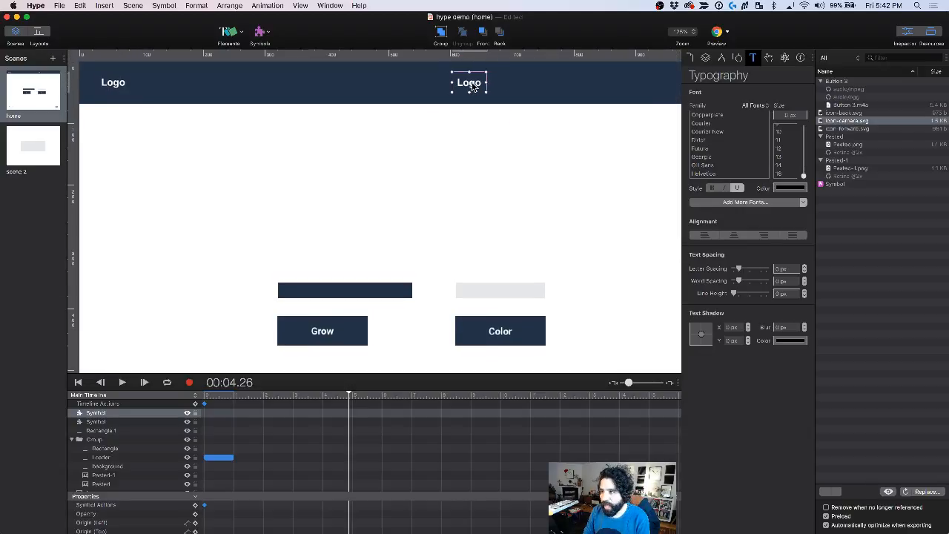
# Step: Edit the duplicated Logo symbol to make its text yellow, exit the symbol, and compare both instances
pyautogui.doubleClick(473, 87)
pyautogui.click(478, 83)
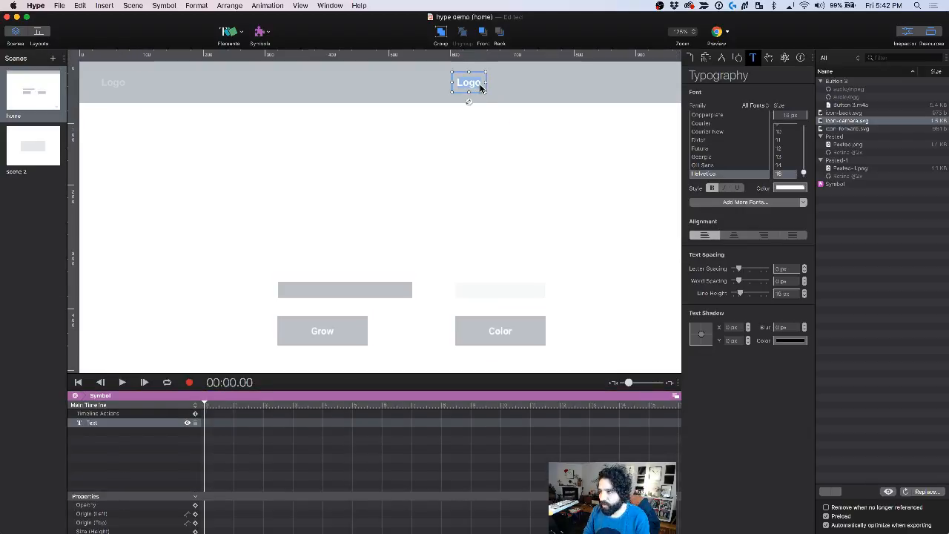
pyautogui.click(738, 59)
pyautogui.click(754, 59)
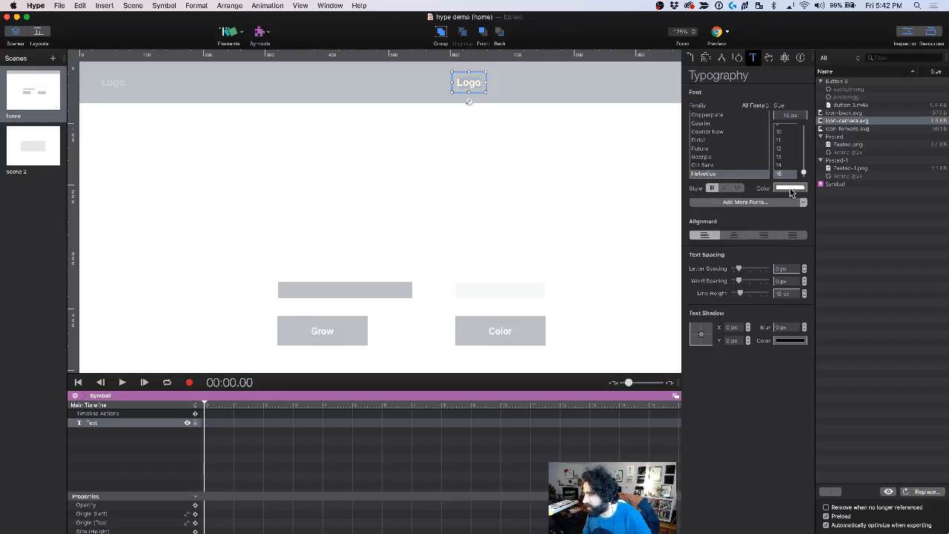
pyautogui.click(790, 190)
pyautogui.moveTo(792, 250); pyautogui.dragTo(808, 230)
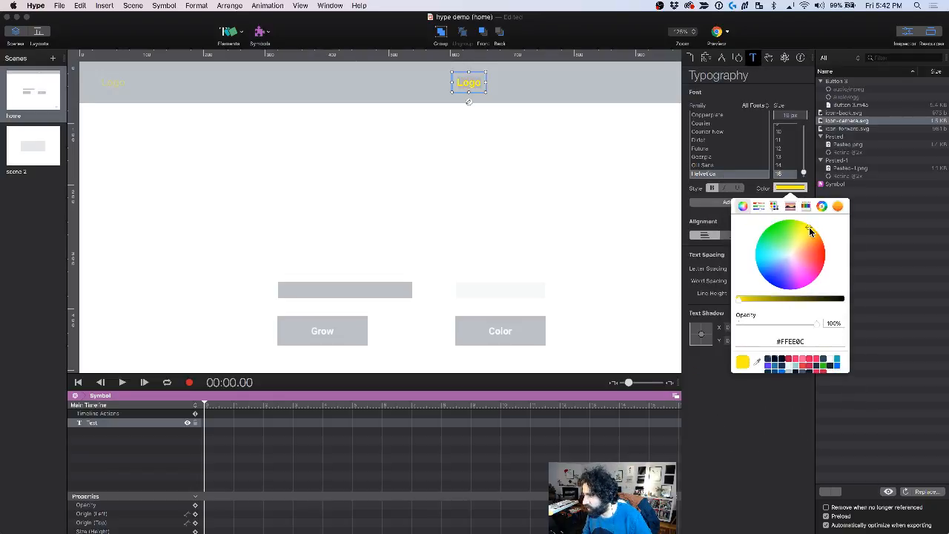
pyautogui.click(568, 185)
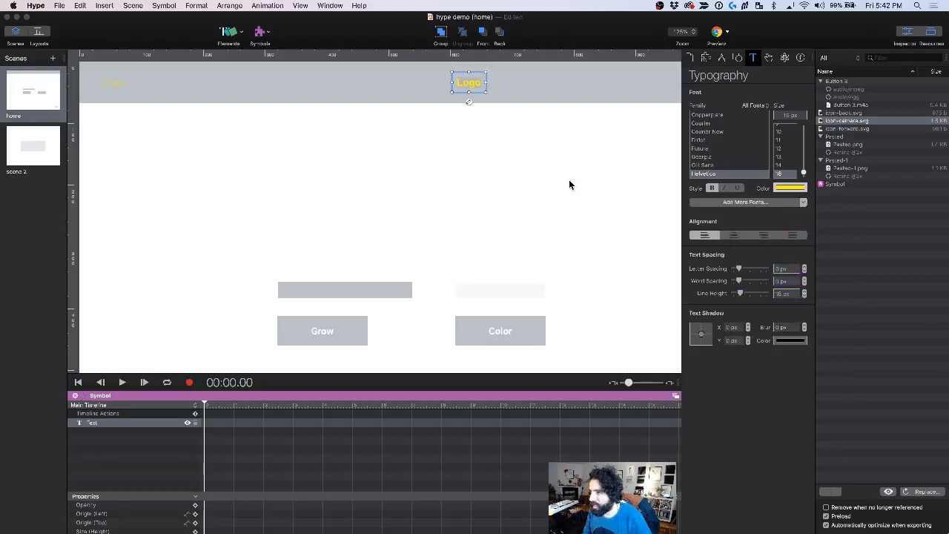
pyautogui.click(568, 185)
pyautogui.click(116, 90)
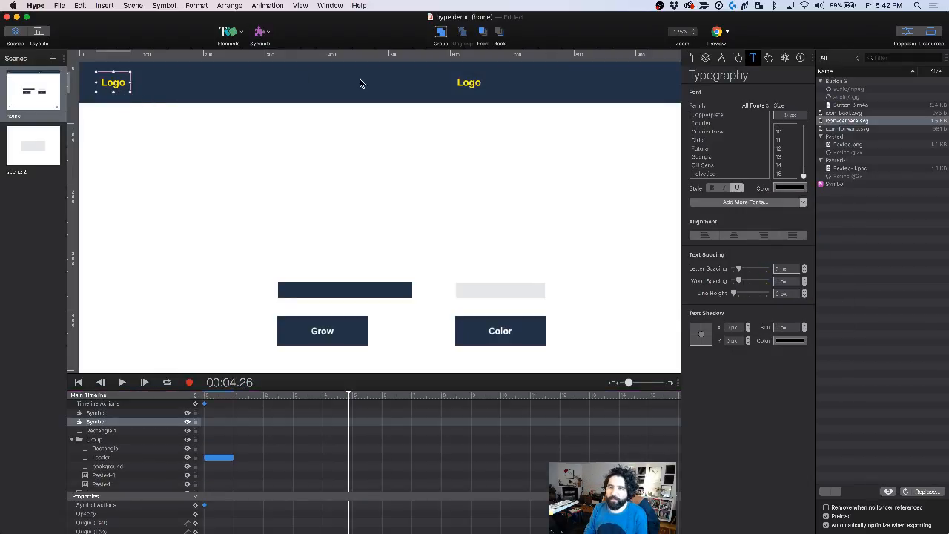
pyautogui.click(451, 87)
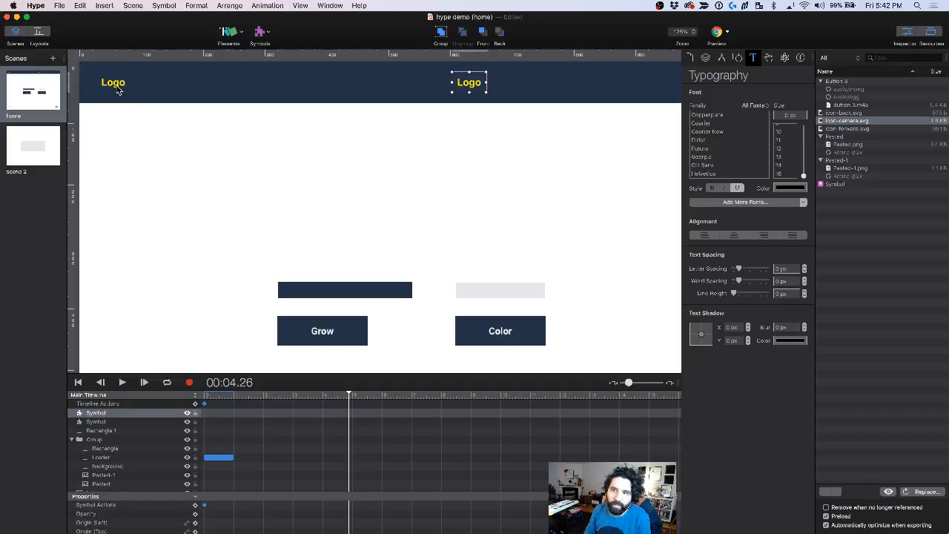
pyautogui.click(120, 93)
# Step: Change the wording inside the copied Logo symbol to "Text", exit the symbol, and select the original instance
pyautogui.click(475, 86)
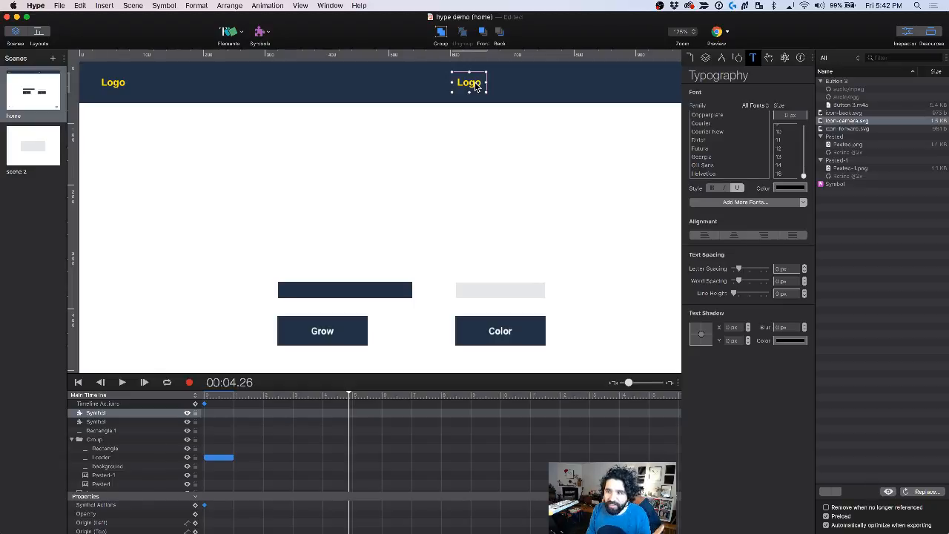
pyautogui.doubleClick(475, 86)
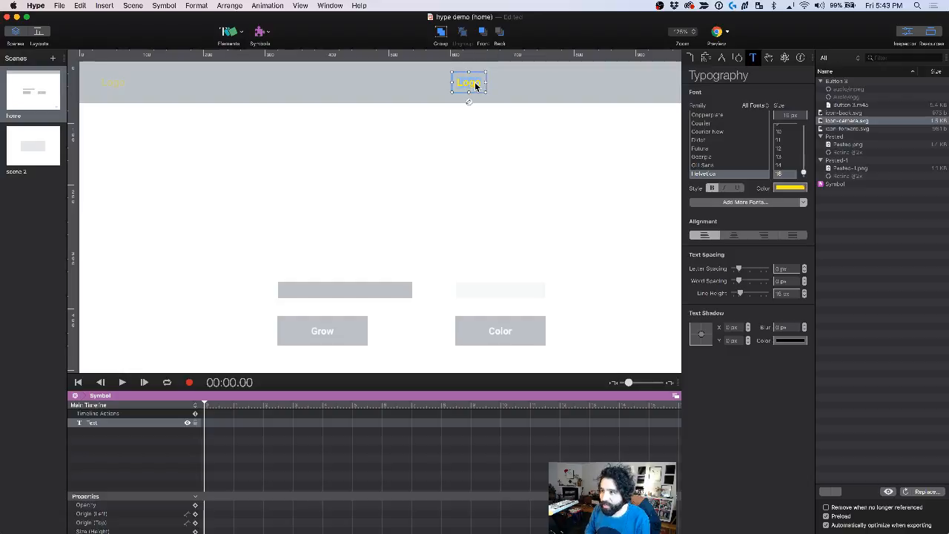
pyautogui.doubleClick(475, 86)
pyautogui.write('Text')
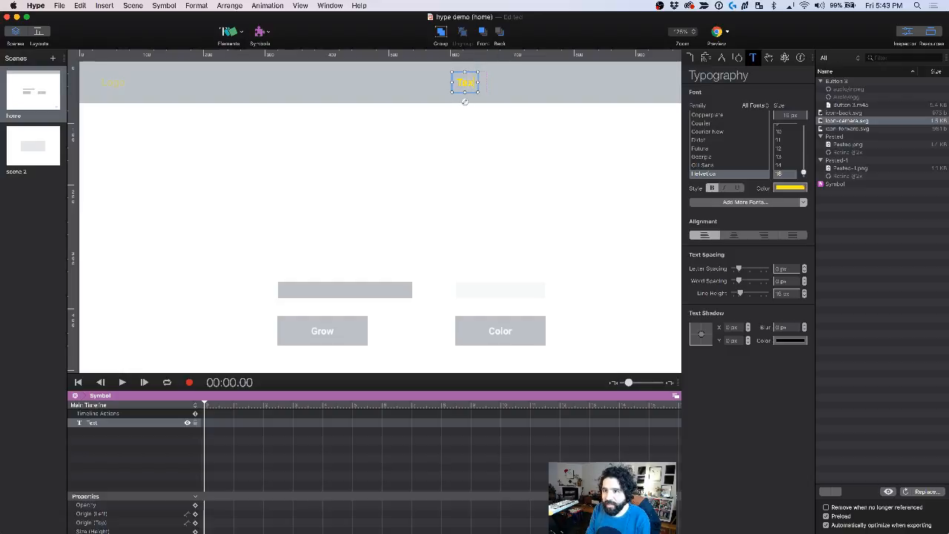
pyautogui.click(495, 131)
pyautogui.doubleClick(494, 131)
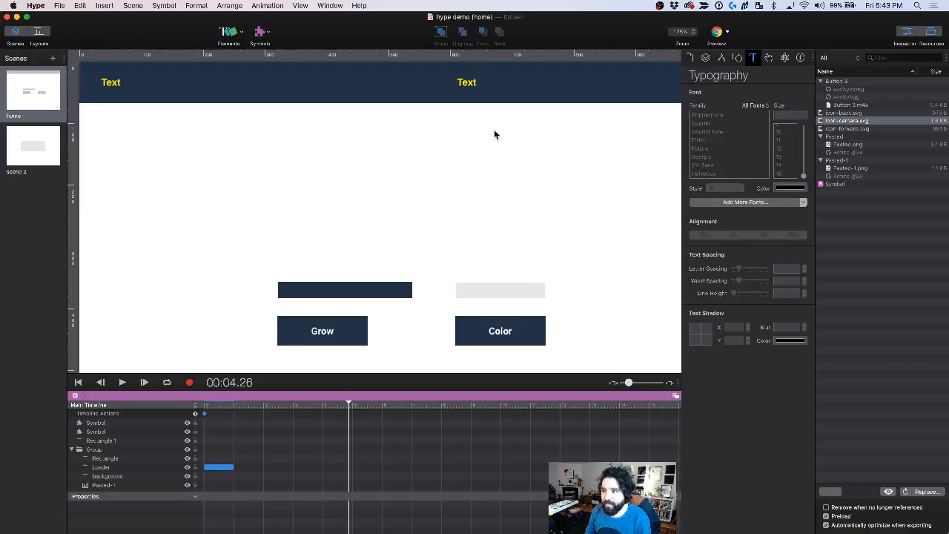
pyautogui.click(112, 86)
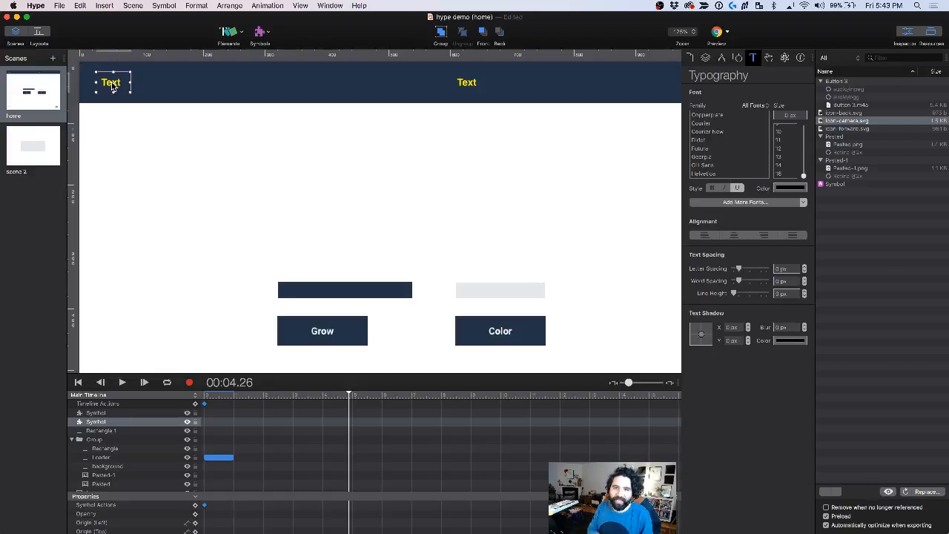
# Step: Add a new text element and place it above the Grow progress bar, aligned with the bar's left edge
pyautogui.press('super+minus')
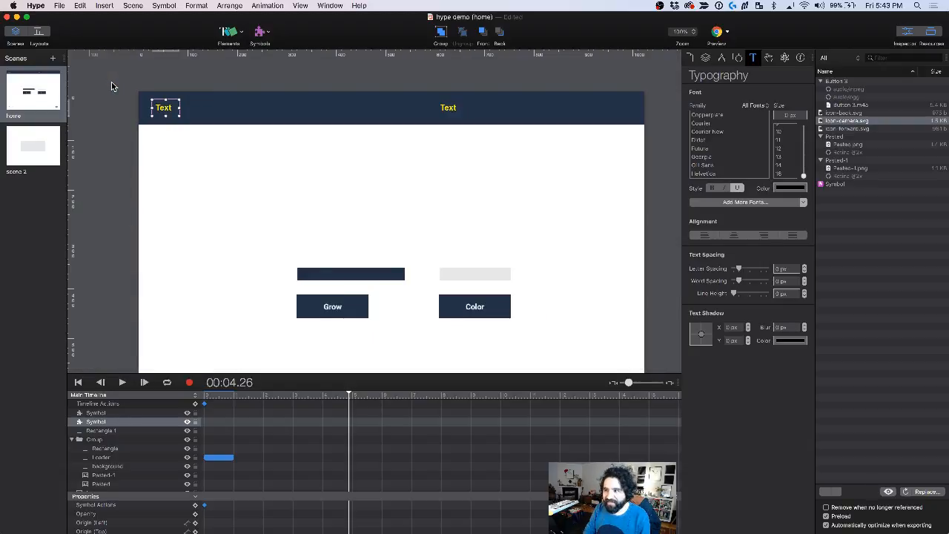
pyautogui.press('super+minus')
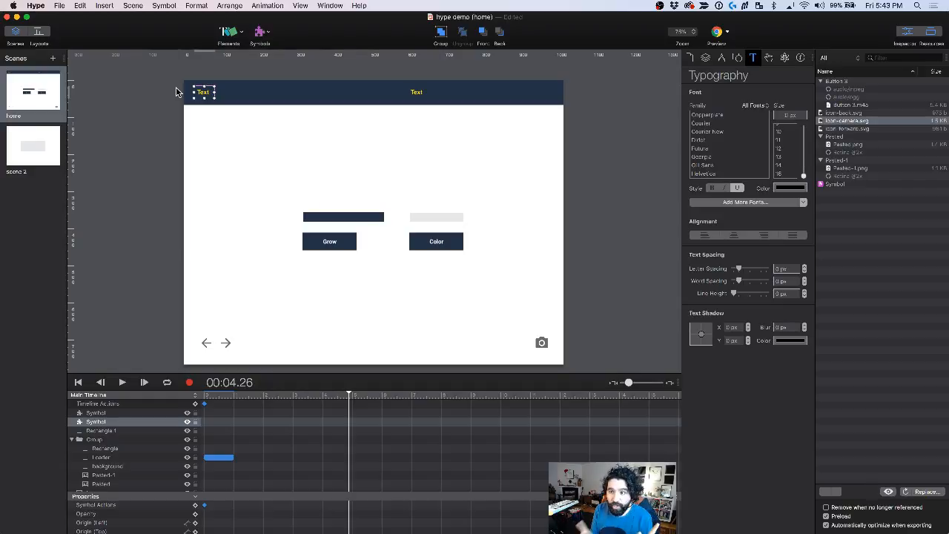
pyautogui.click(332, 147)
pyautogui.click(240, 34)
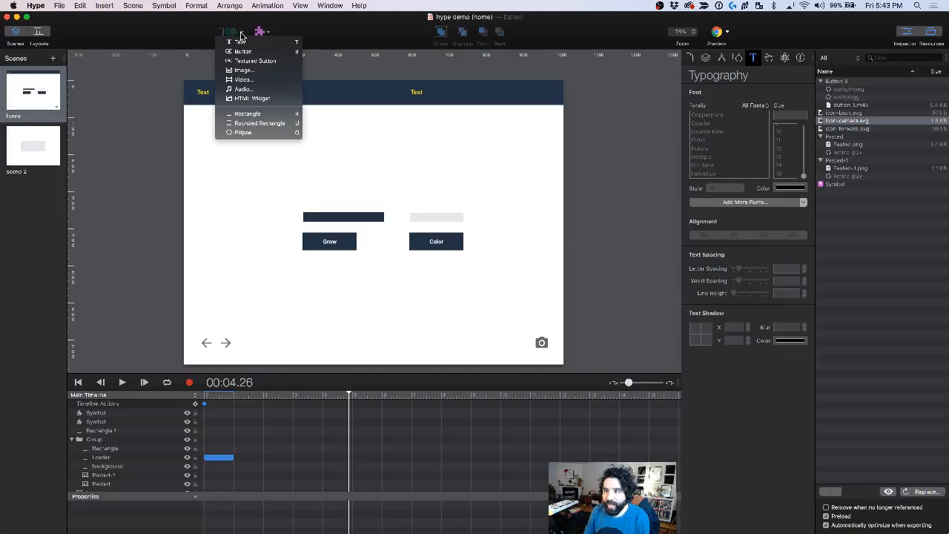
pyautogui.click(241, 42)
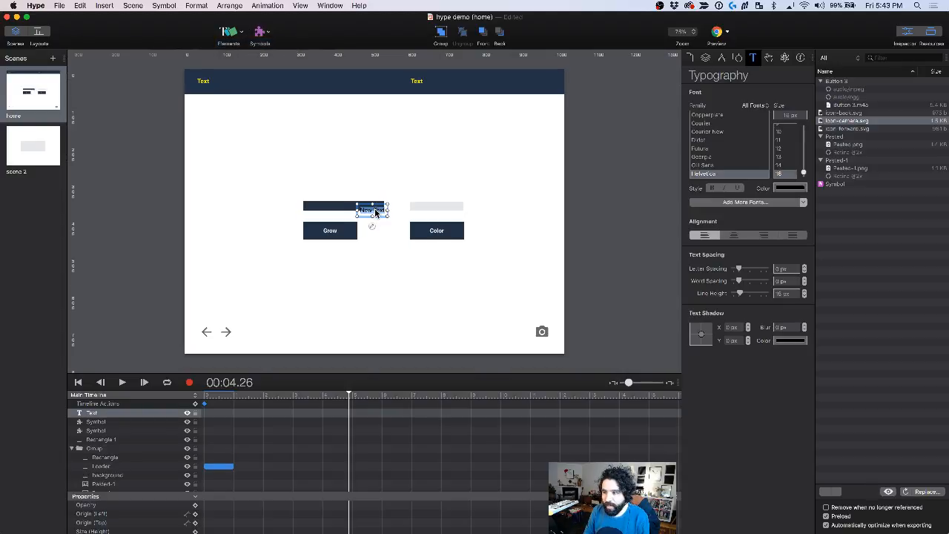
pyautogui.click(396, 178)
pyautogui.moveTo(376, 213); pyautogui.dragTo(323, 157)
# Step: Switch to Sketch and copy the heading text "Believe the hype!" from the demo artboard
pyautogui.press('super')
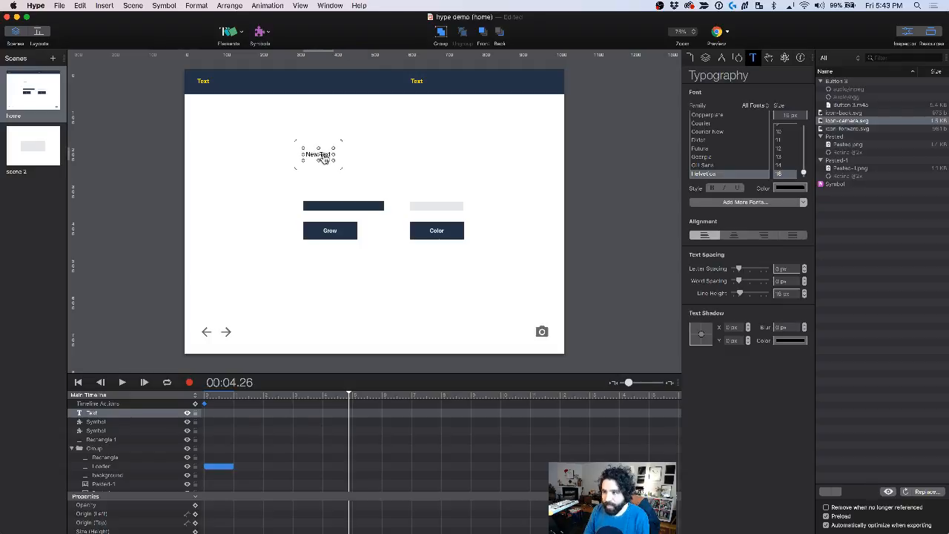
pyautogui.press('super+Tab')
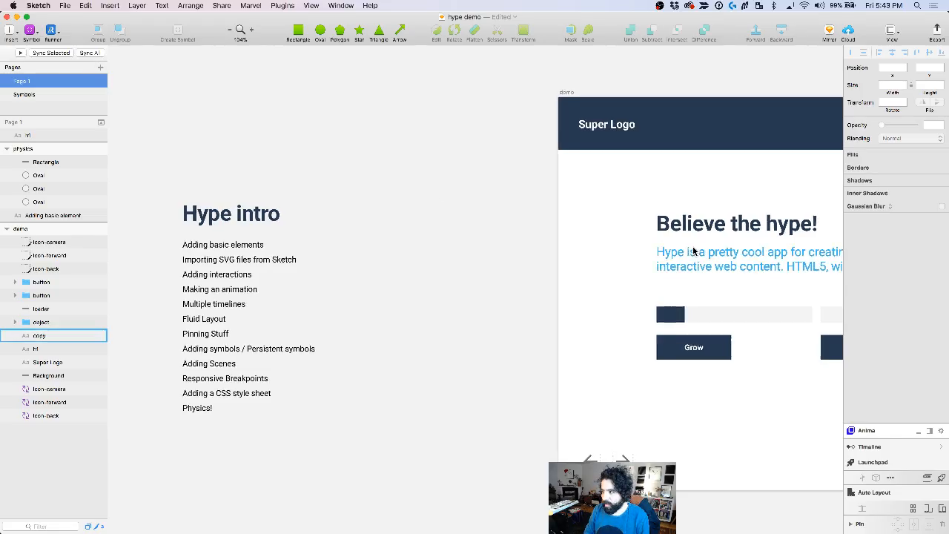
pyautogui.hscroll(4, 692, 250)
pyautogui.click(448, 215)
pyautogui.hscroll(3, 460, 222)
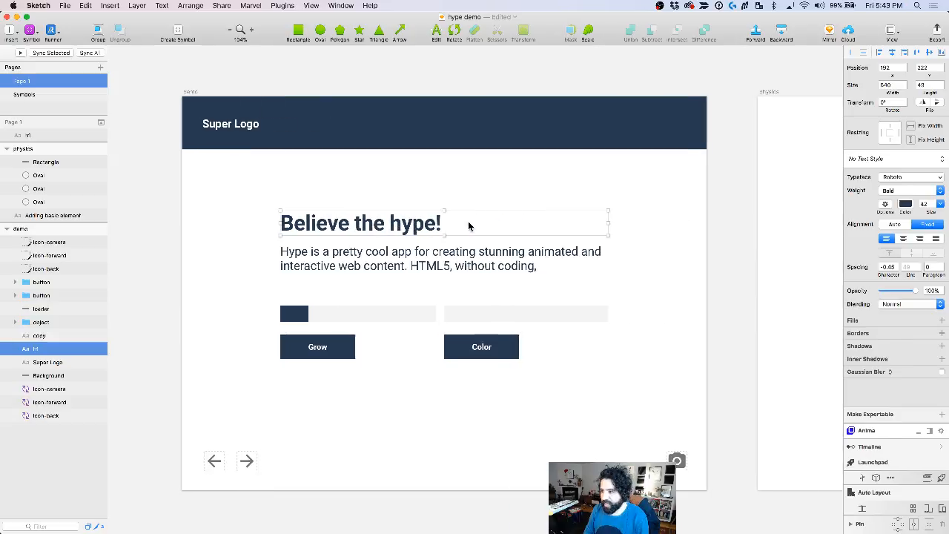
pyautogui.doubleClick(422, 218)
pyautogui.press('super+c')
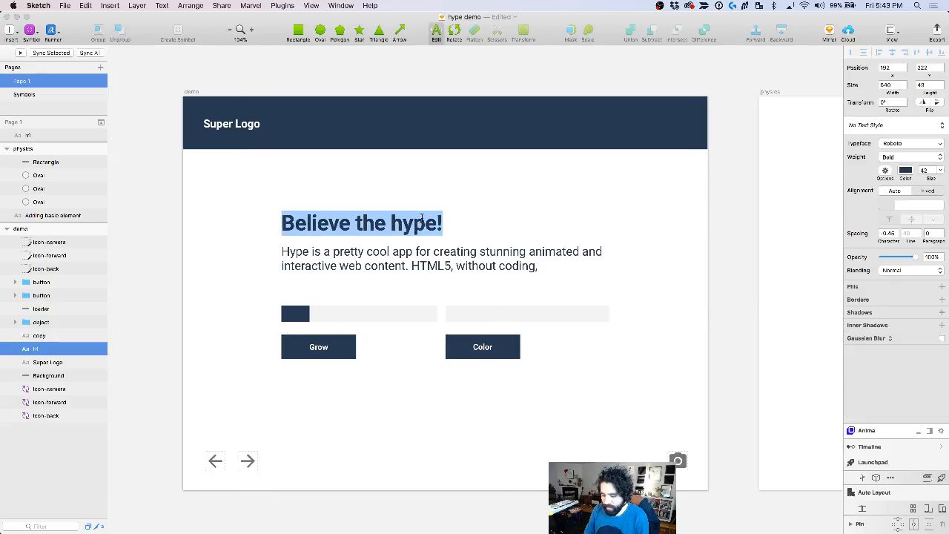
pyautogui.press('Escape')
pyautogui.press('Escape')
# Step: Return to Hype and replace the new text element's content with the copied heading "Believe the hype!"
pyautogui.press('super+Tab')
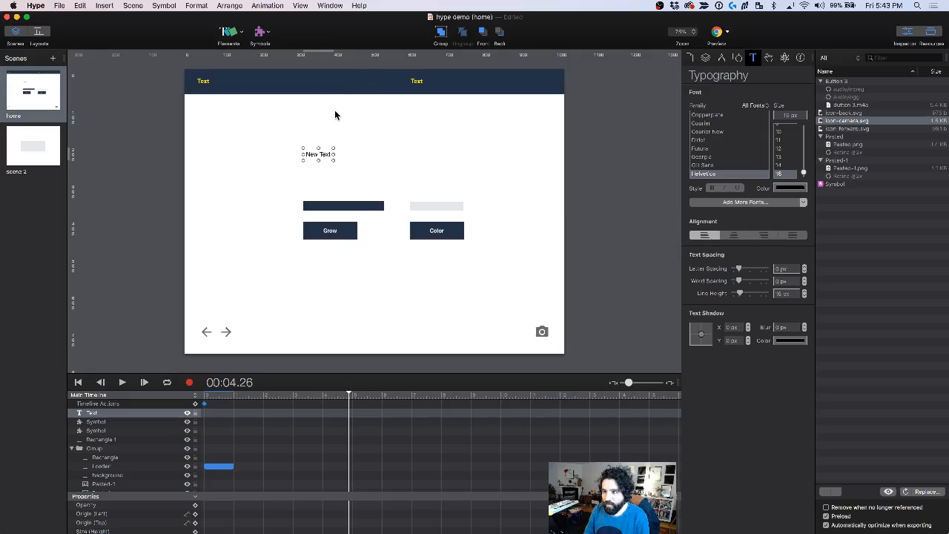
pyautogui.doubleClick(321, 152)
pyautogui.press('super+v')
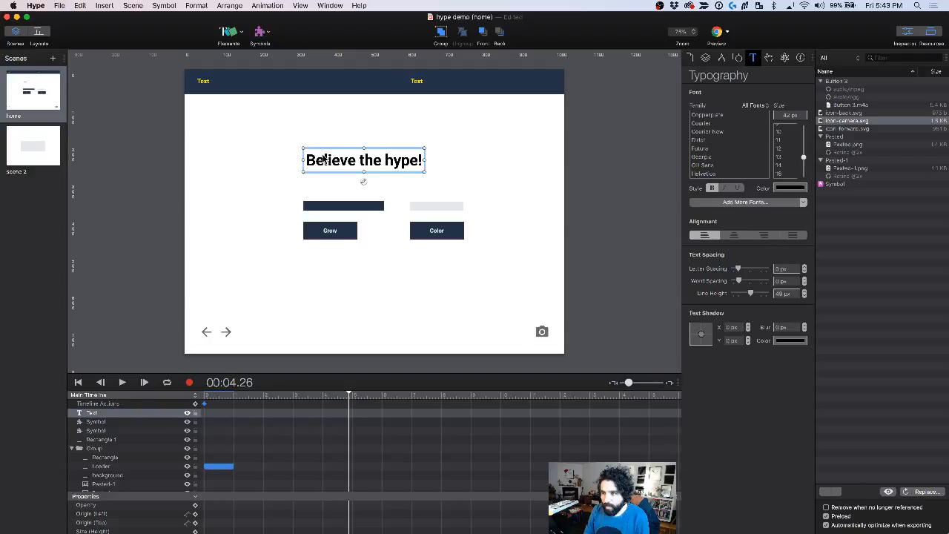
# Step: Open the inner HTML source of the "Believe the hype!" heading for editing
pyautogui.click(356, 136)
pyautogui.click(360, 170)
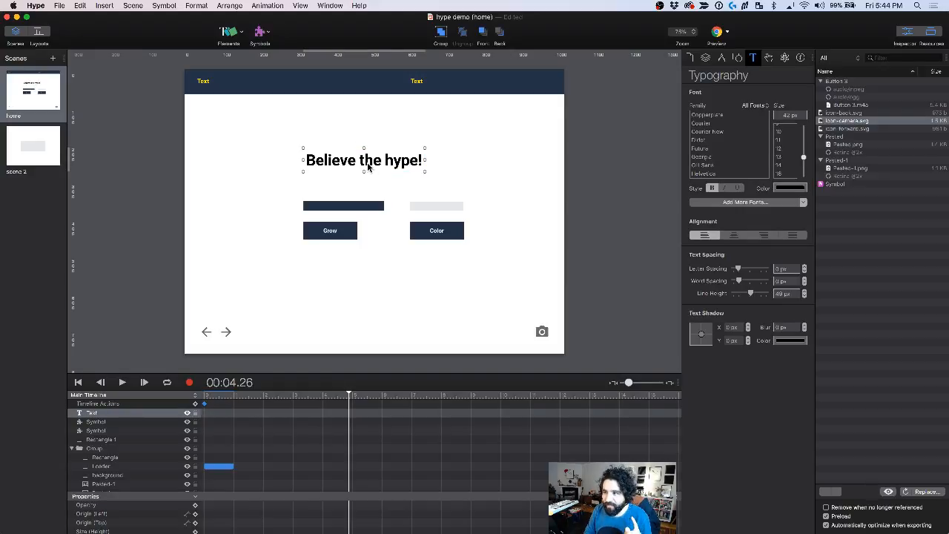
pyautogui.doubleClick(367, 168)
pyautogui.press('super+plus')
pyautogui.press('super+plus')
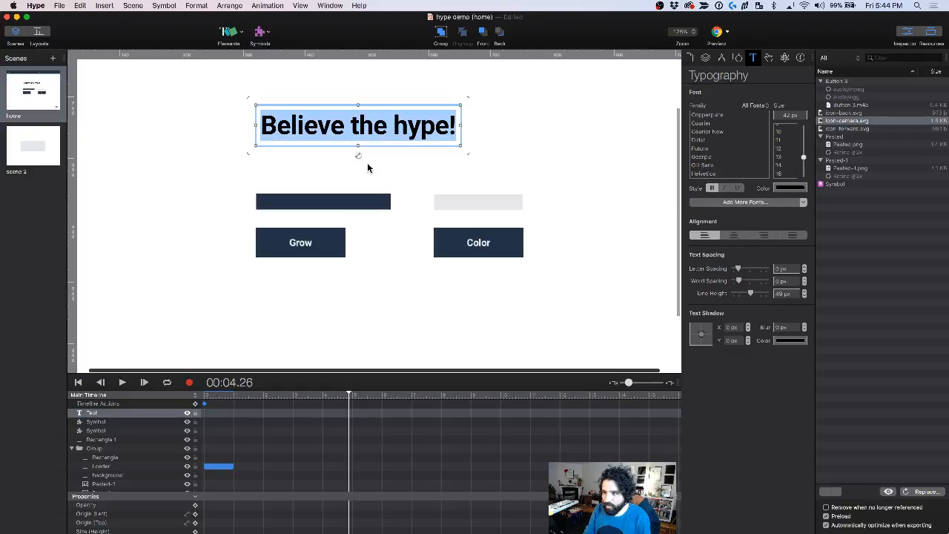
pyautogui.scroll(3, 368, 167)
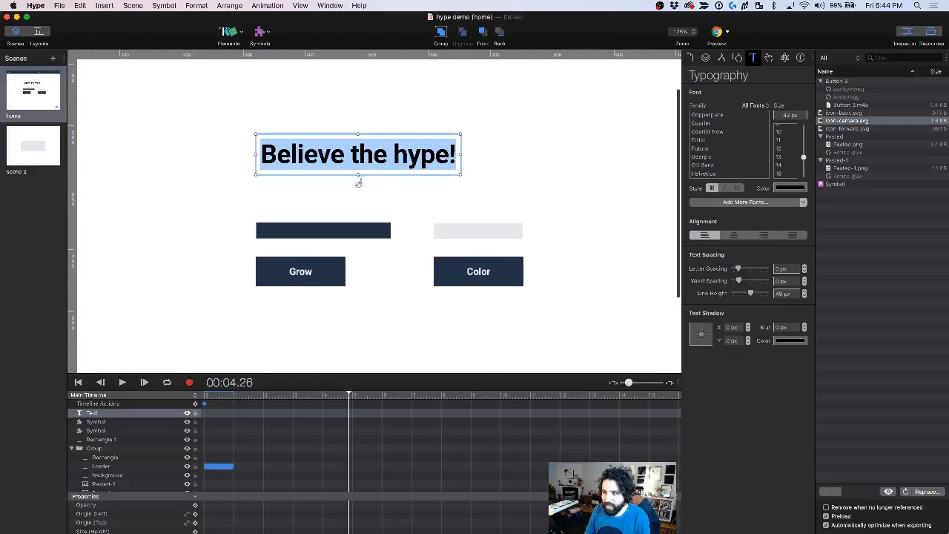
pyautogui.click(358, 184)
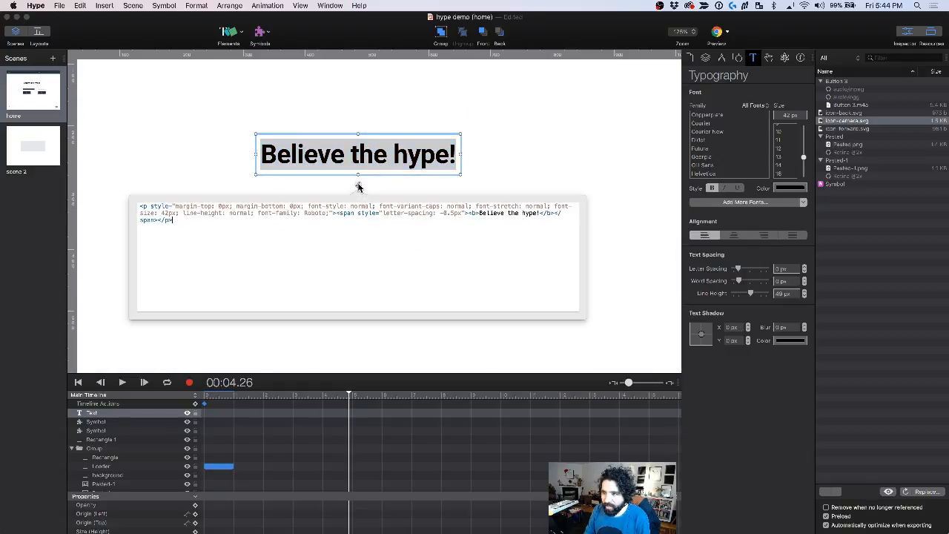
# Step: Review the paragraph's inline style code and set its font-size to 32px in the heading's HTML
pyautogui.moveTo(176, 221); pyautogui.dragTo(132, 205)
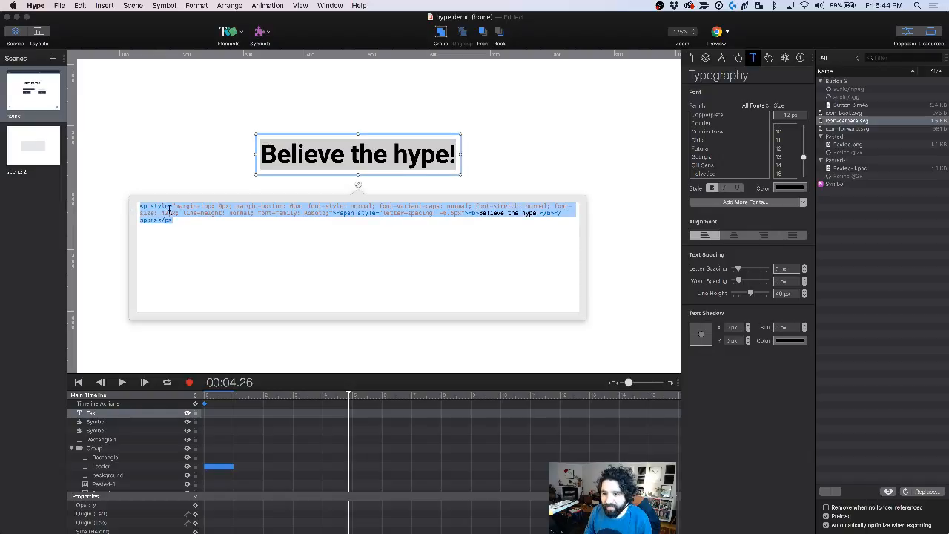
pyautogui.click(170, 208)
pyautogui.moveTo(176, 206); pyautogui.dragTo(327, 212)
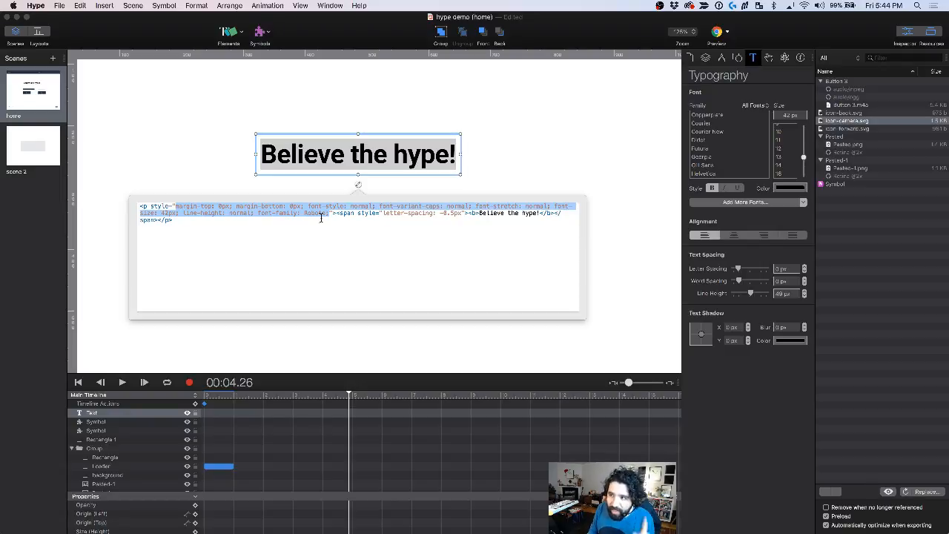
pyautogui.click(224, 225)
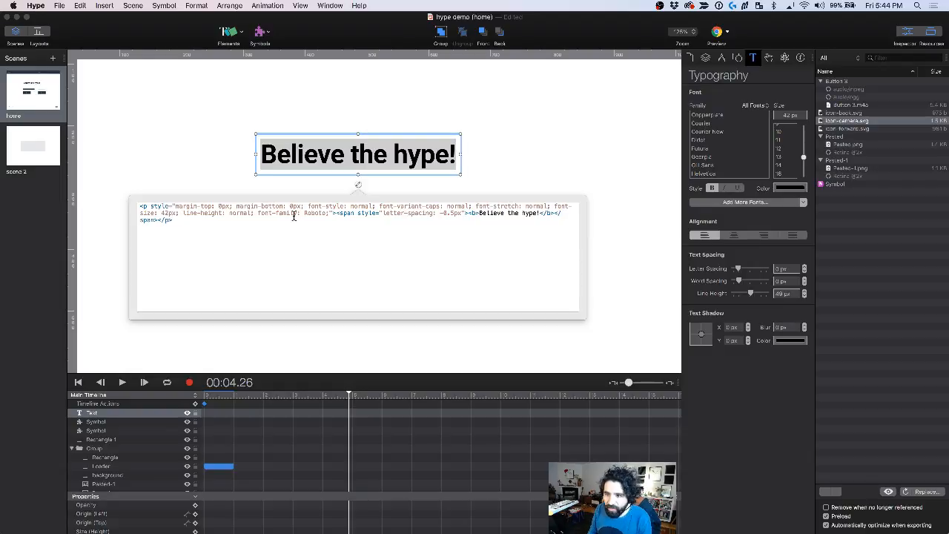
pyautogui.click(165, 212)
pyautogui.press('BackSpace')
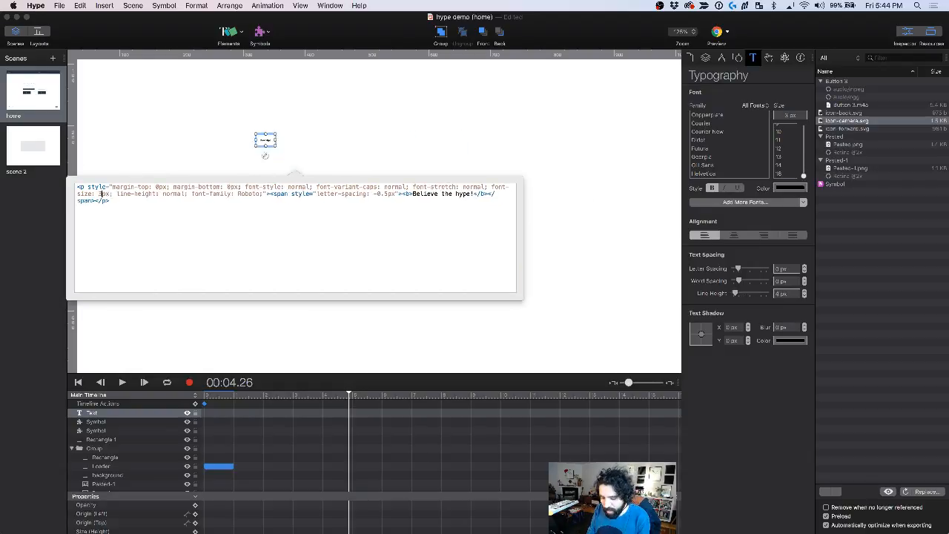
pyautogui.write('3')
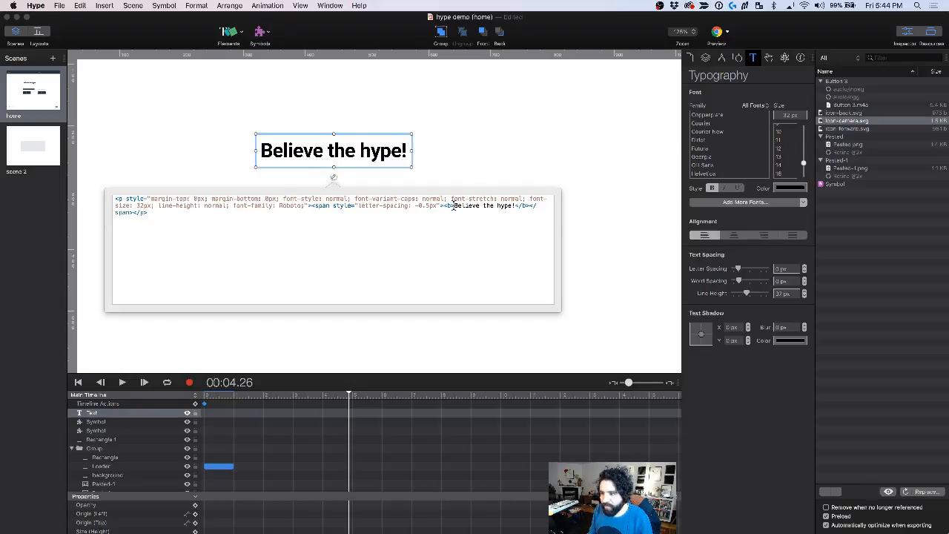
# Step: Strip the inline-styled paragraph, span and bold tags from the heading's HTML and wrap the text in plain <p></p> tags
pyautogui.moveTo(453, 206); pyautogui.dragTo(364, 173)
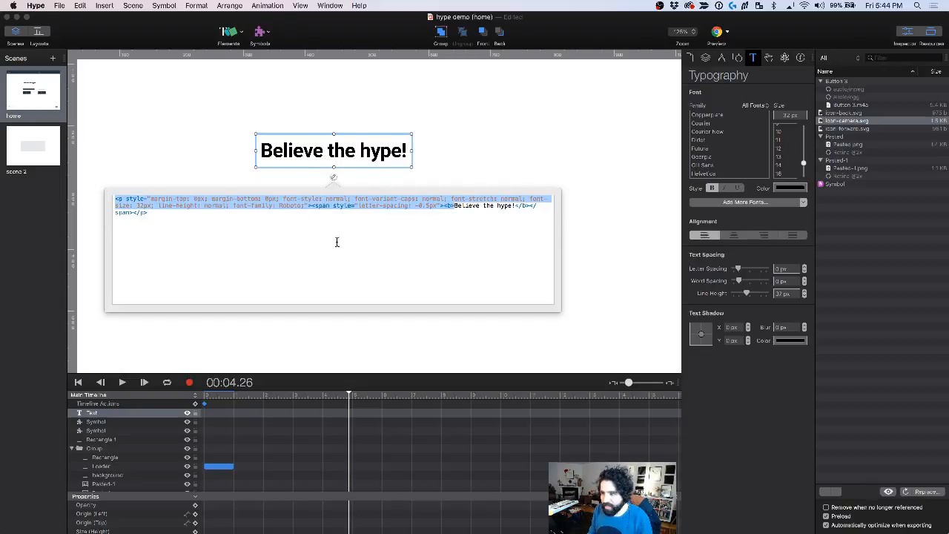
pyautogui.press('BackSpace')
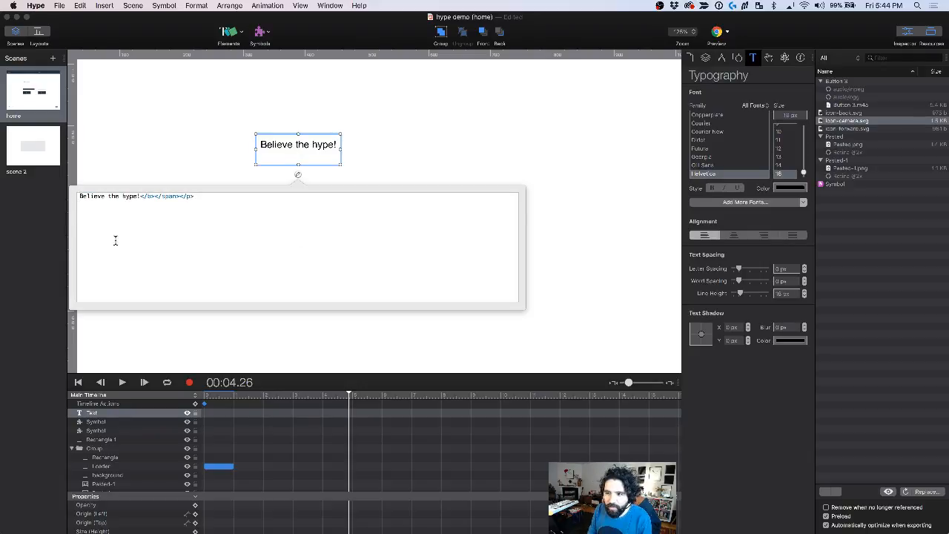
pyautogui.moveTo(141, 196); pyautogui.dragTo(277, 203)
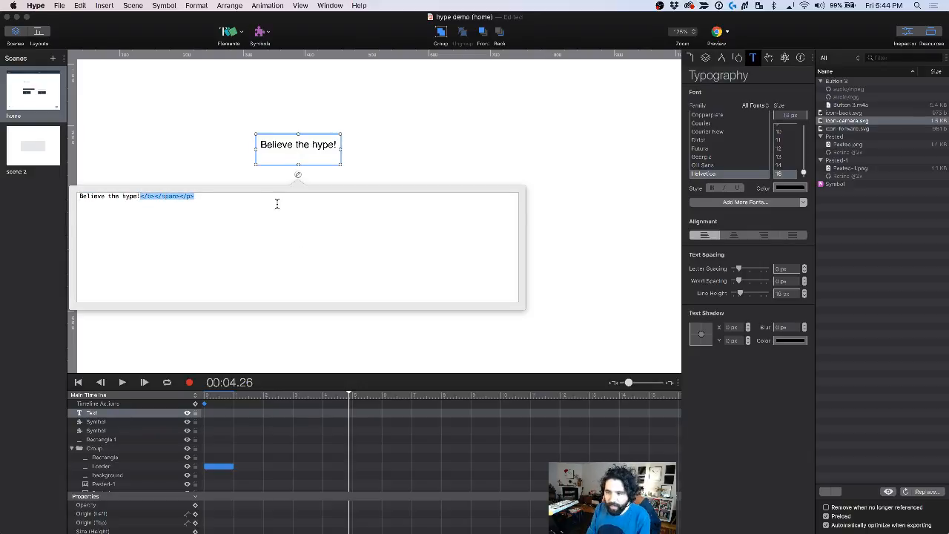
pyautogui.press('BackSpace')
pyautogui.write('</p>')
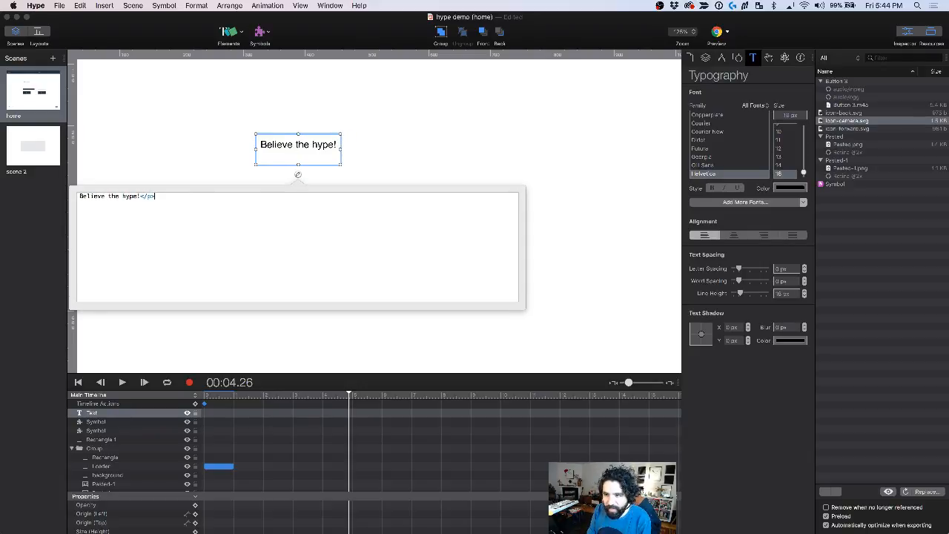
pyautogui.write('<p>')
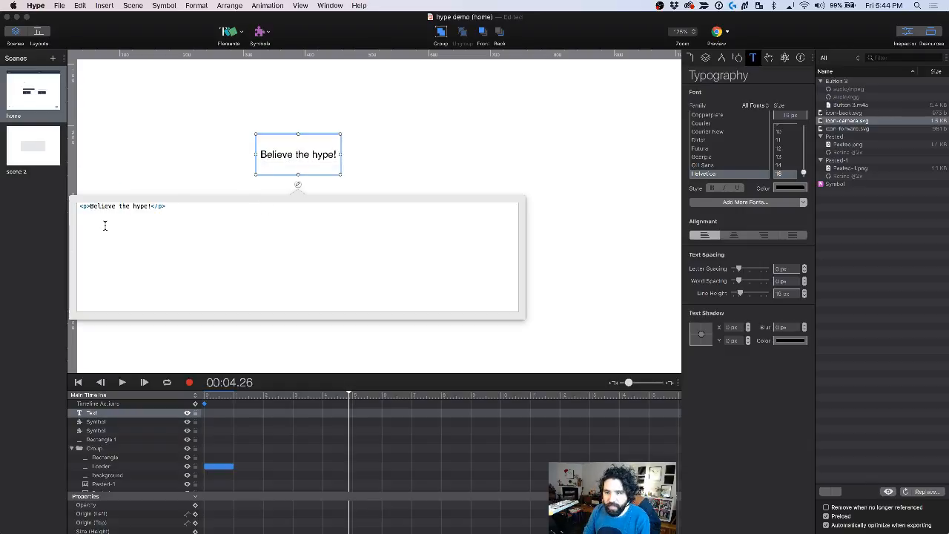
# Step: Replace the paragraph tags around "Believe the hype!" with <h1></h1> and close the HTML editor
pyautogui.moveTo(178, 209); pyautogui.dragTo(150, 202)
pyautogui.click(89, 208)
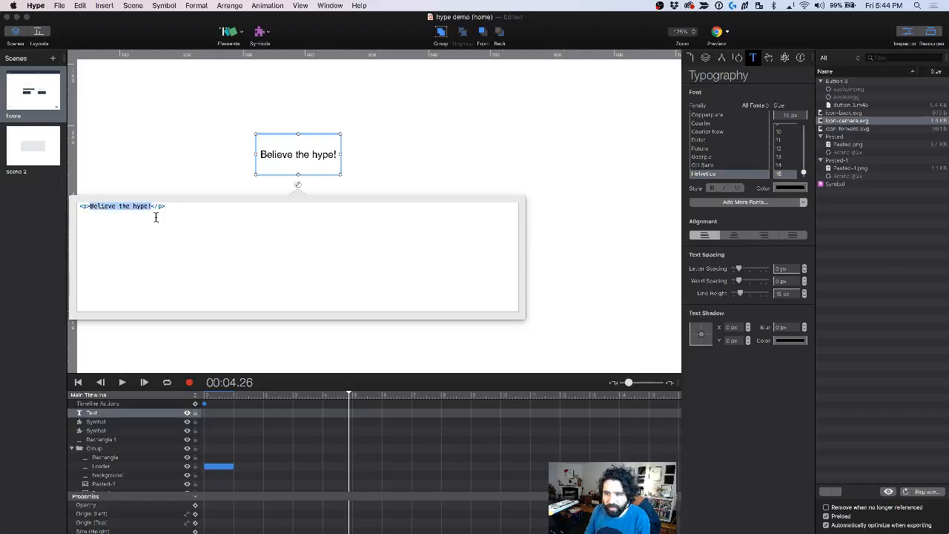
pyautogui.press('Up')
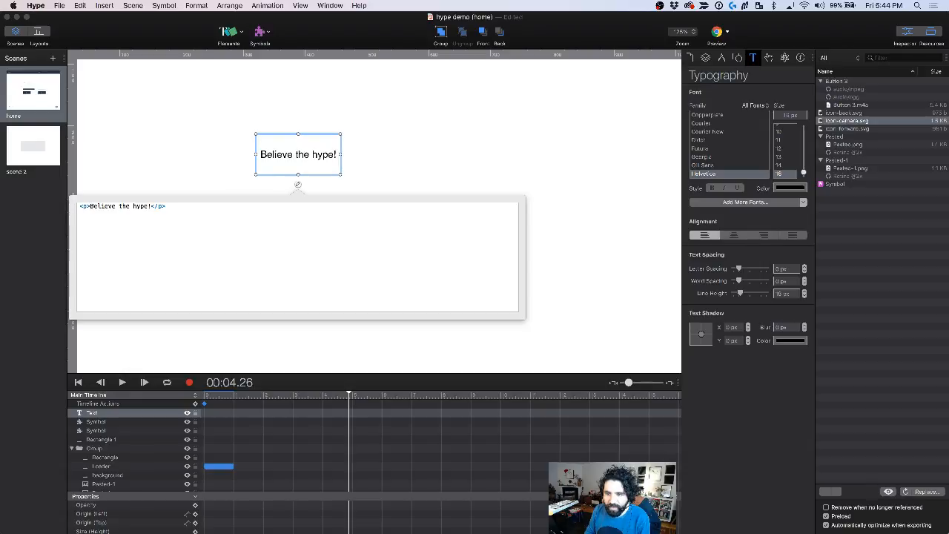
pyautogui.write('h1')
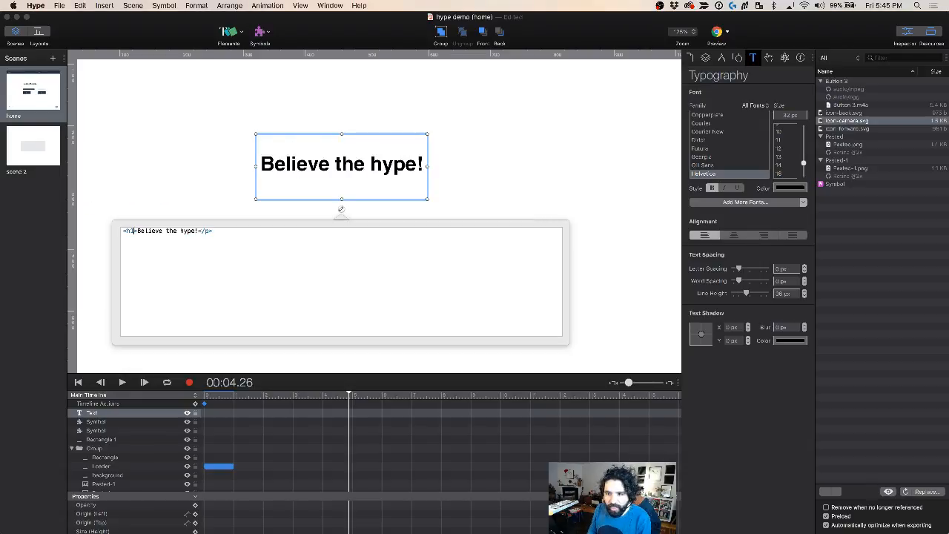
pyautogui.doubleClick(208, 230)
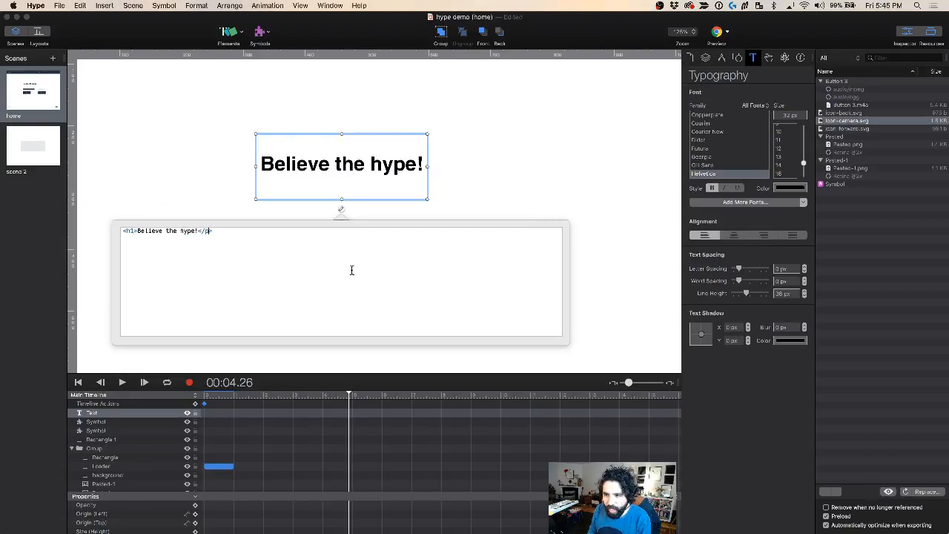
pyautogui.write('h1>')
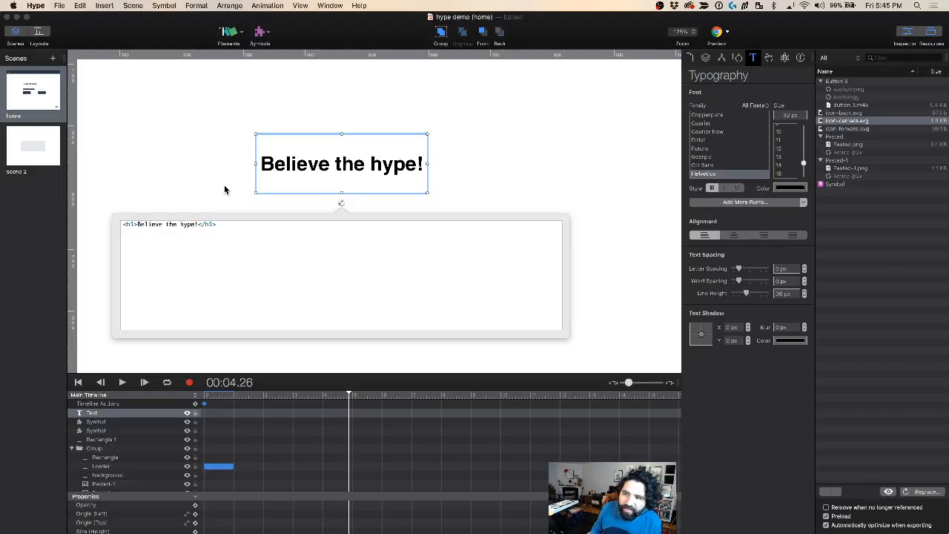
pyautogui.click(217, 145)
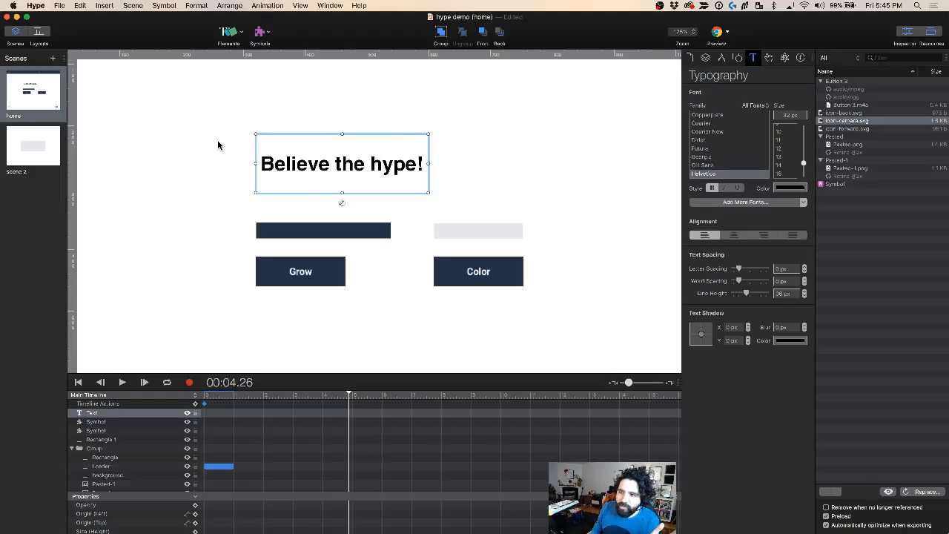
pyautogui.click(310, 169)
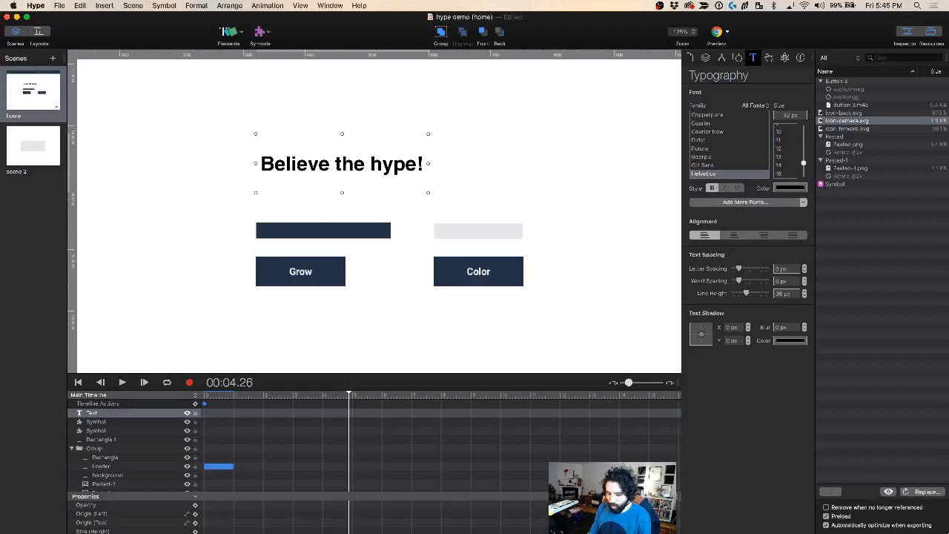
# Step: Switch to Sublime Text, close the open style.css file and create a new empty file
pyautogui.press('super+space')
pyautogui.write('su')
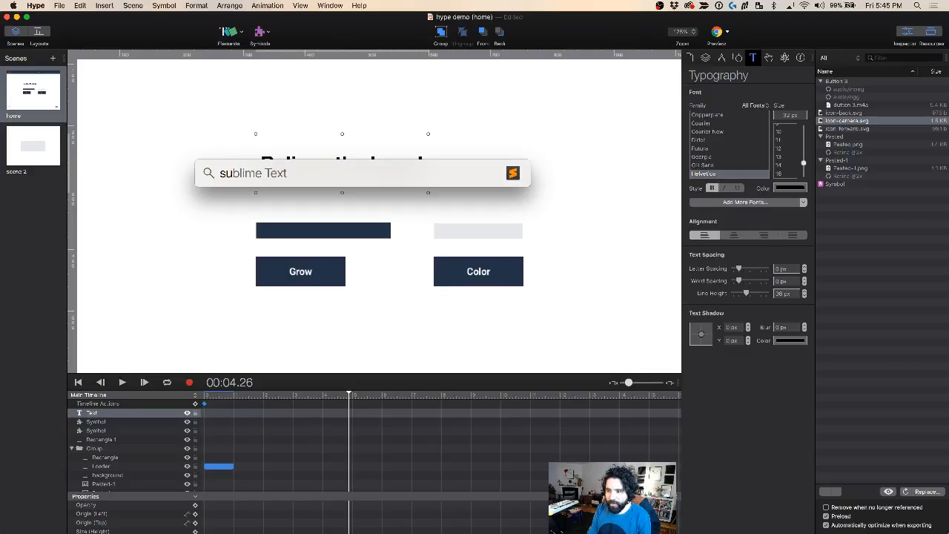
pyautogui.press('Return')
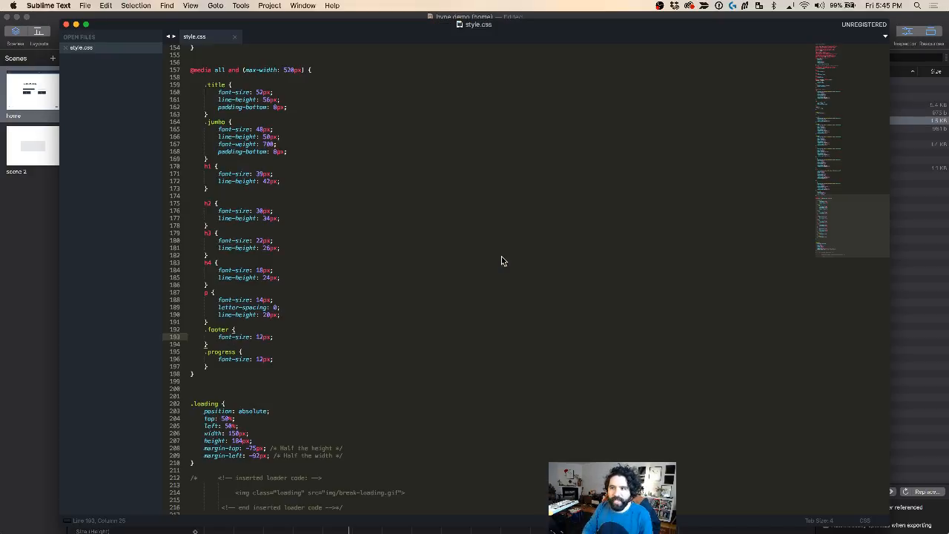
pyautogui.click(233, 37)
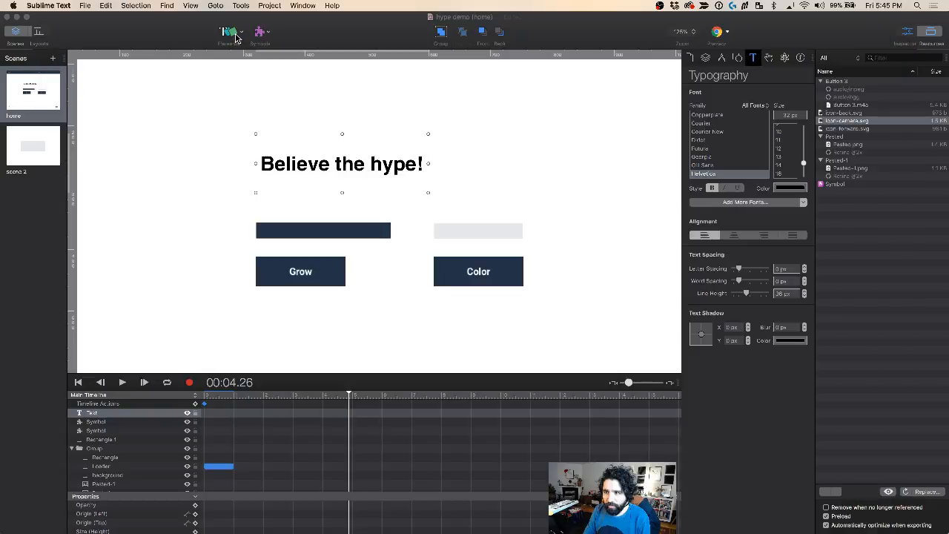
pyautogui.press('super+n')
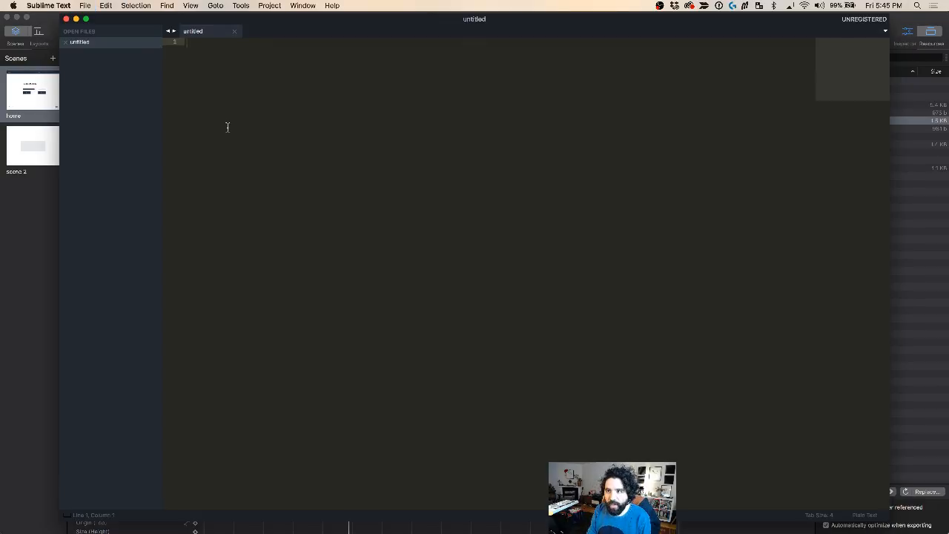
# Step: Save the empty file in the Hype Demo folder as style, and save it again there as style.css
pyautogui.press('super+s')
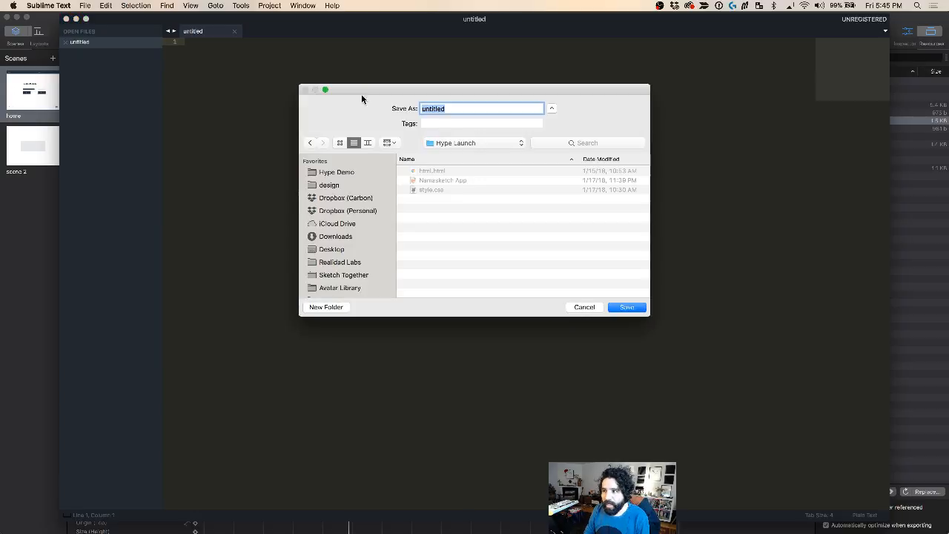
pyautogui.click(356, 174)
pyautogui.write('style')
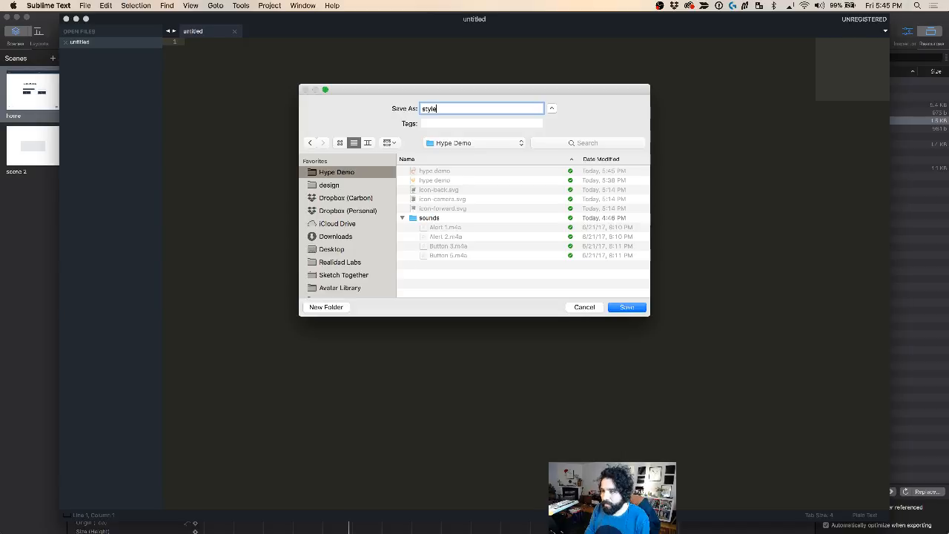
pyautogui.press('Return')
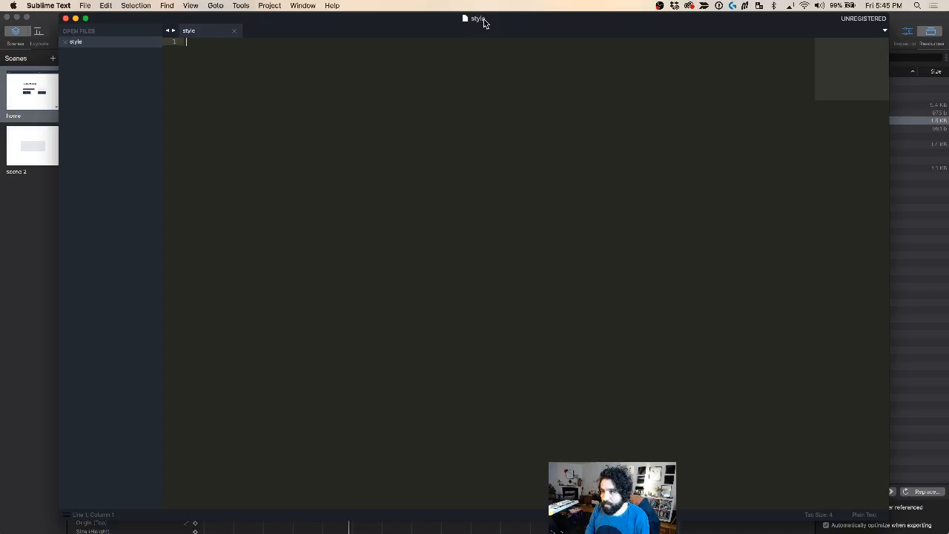
pyautogui.press('super+shift+s')
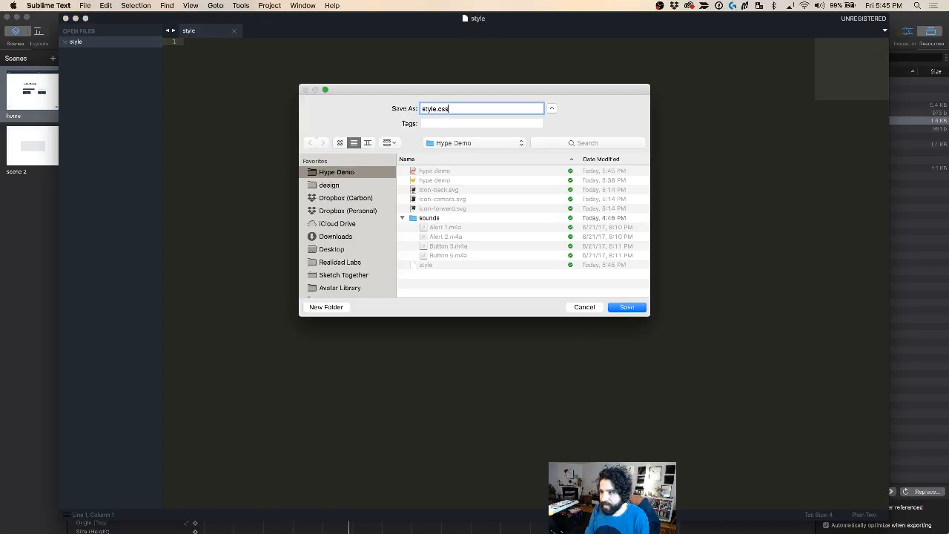
pyautogui.press('Return')
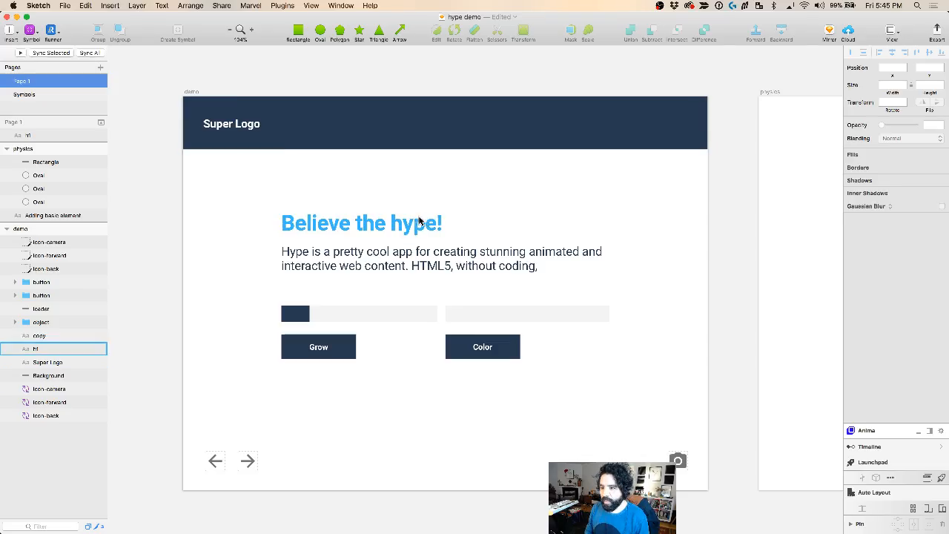
# Step: In Sketch, copy the CSS attributes of the "Believe the hype!" heading on the demo artboard
pyautogui.click(408, 220)
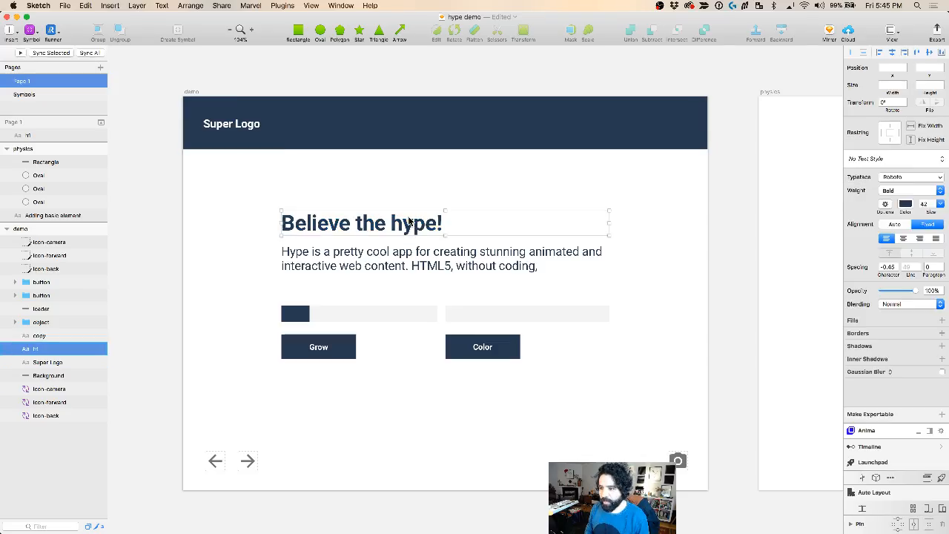
pyautogui.rightClick(408, 220)
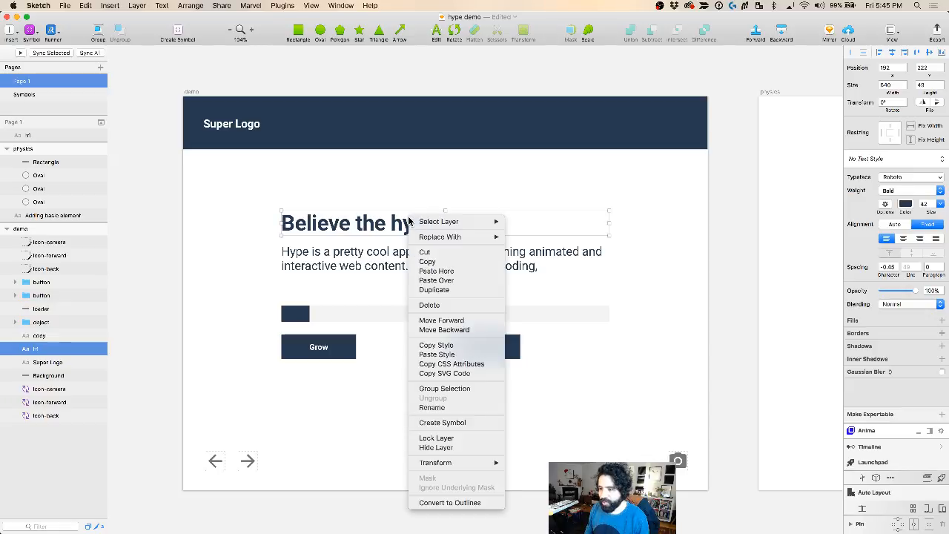
pyautogui.click(468, 364)
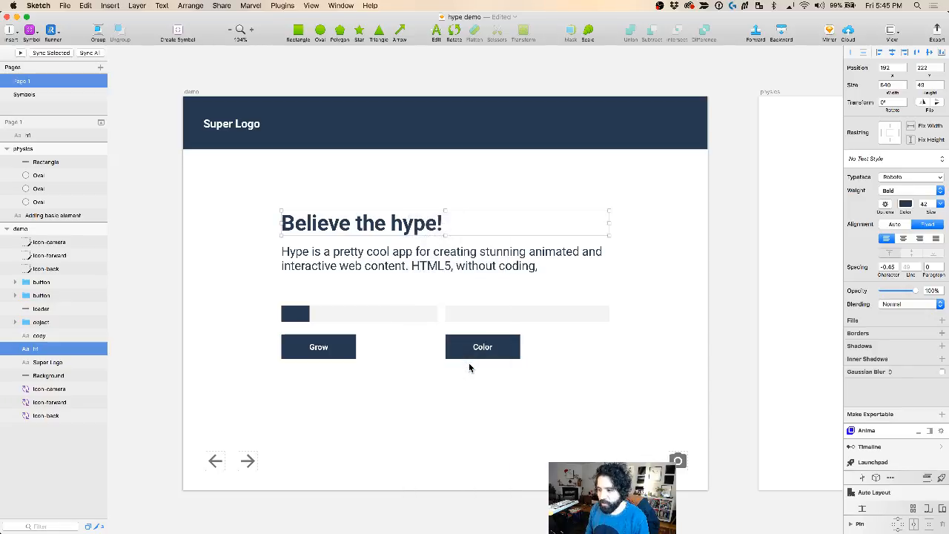
# Step: Switch to Sublime Text and write an h1 { } rule in style.css containing the copied CSS attributes
pyautogui.press('super+Tab')
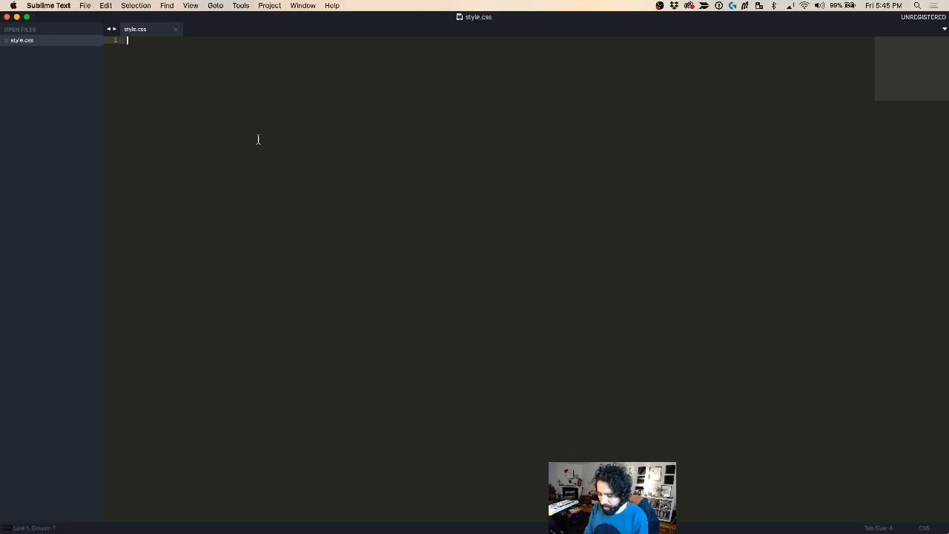
pyautogui.write('b')
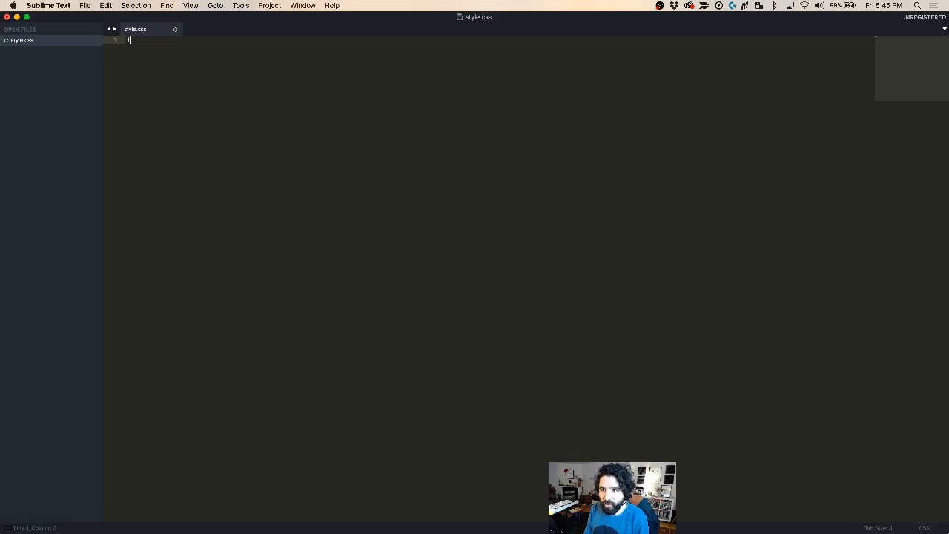
pyautogui.write('1')
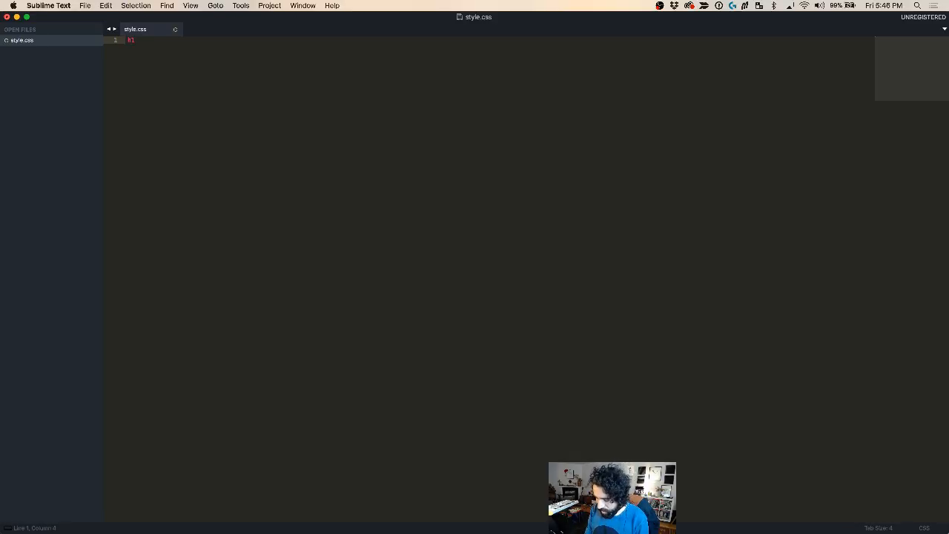
pyautogui.write(' {')
pyautogui.press('super+v')
pyautogui.press('Return')
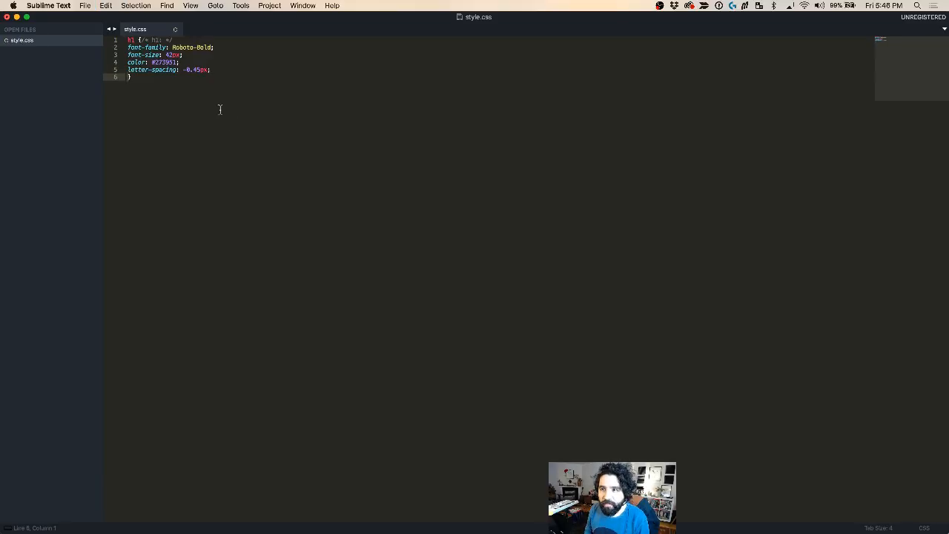
# Step: Indent the four declarations inside the h1 rule, remove the comment after the opening brace, and save style.css
pyautogui.click(128, 48)
pyautogui.moveTo(221, 68); pyautogui.dragTo(116, 49)
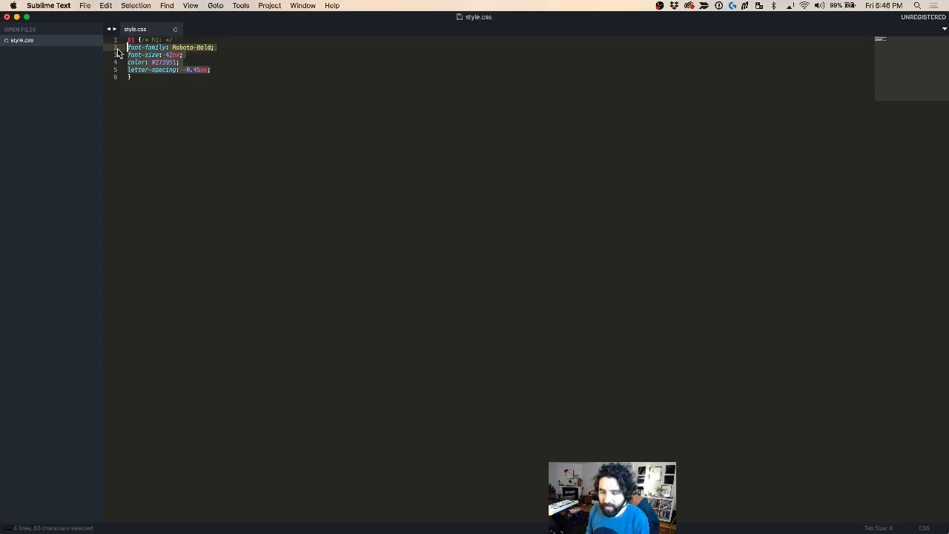
pyautogui.press('super+bracketright')
pyautogui.moveTo(173, 39); pyautogui.dragTo(148, 39)
pyautogui.press('BackSpace')
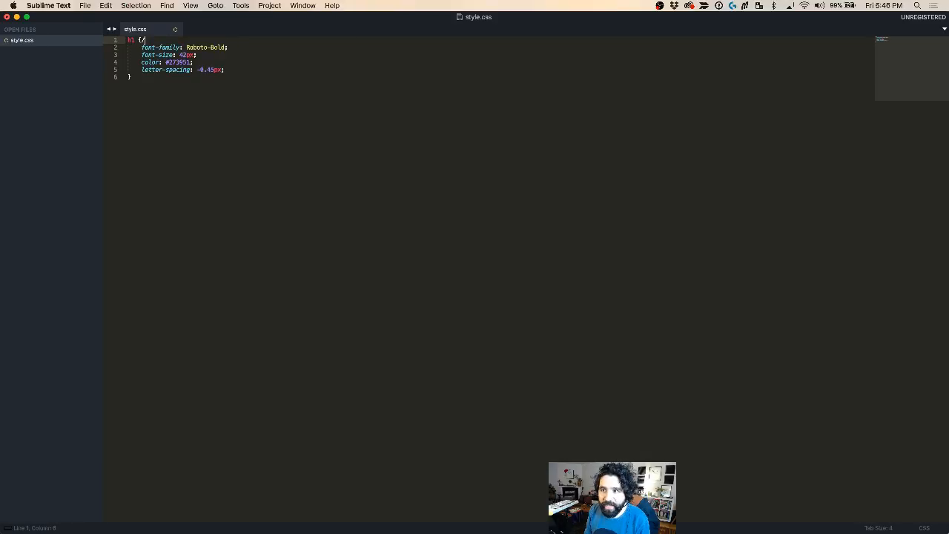
pyautogui.click(218, 87)
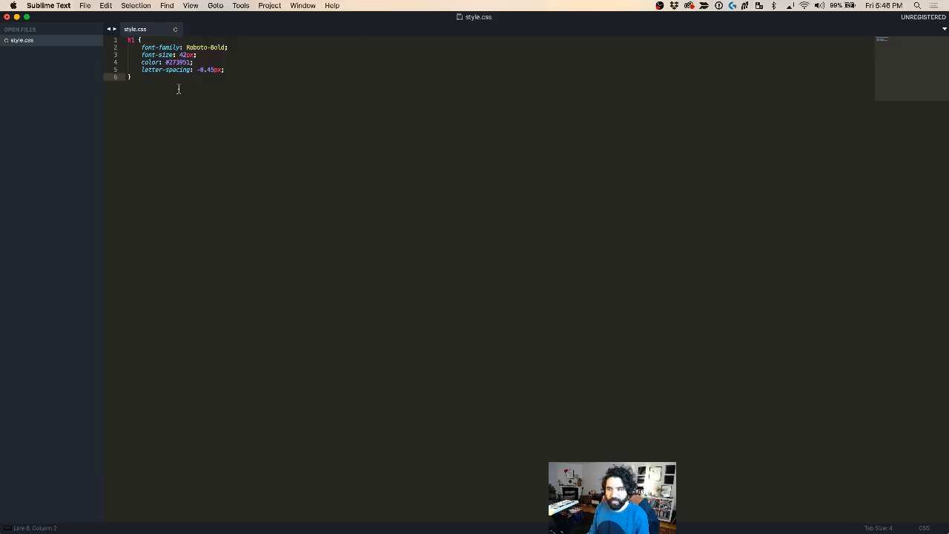
pyautogui.moveTo(178, 89); pyautogui.dragTo(94, 42)
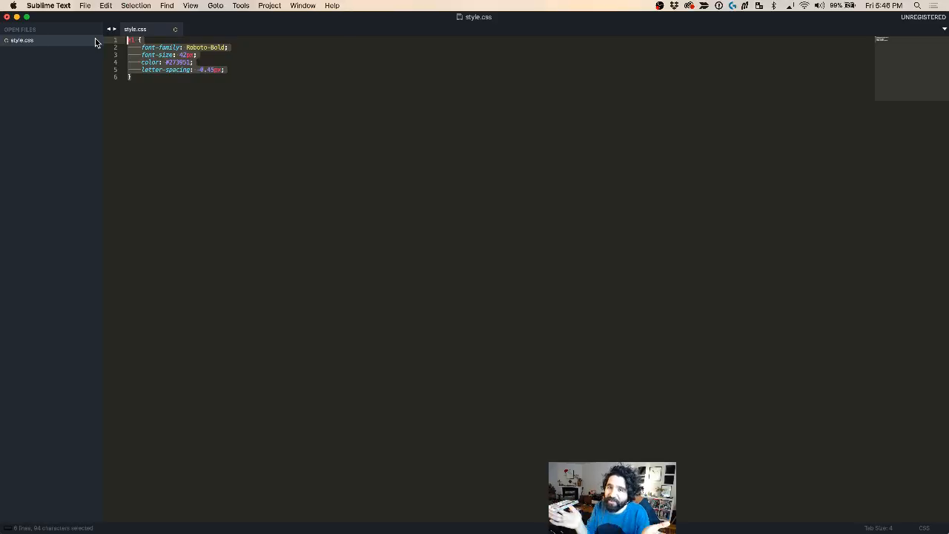
pyautogui.press('super+s')
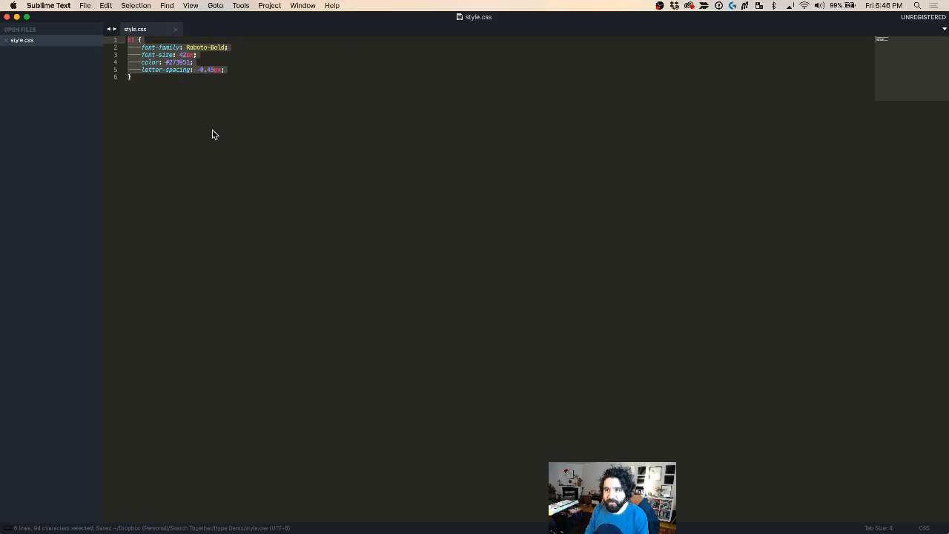
# Step: Add style.css from the Hype Demo folder in Finder to the resources of the Hype document
pyautogui.press('super+Tab')
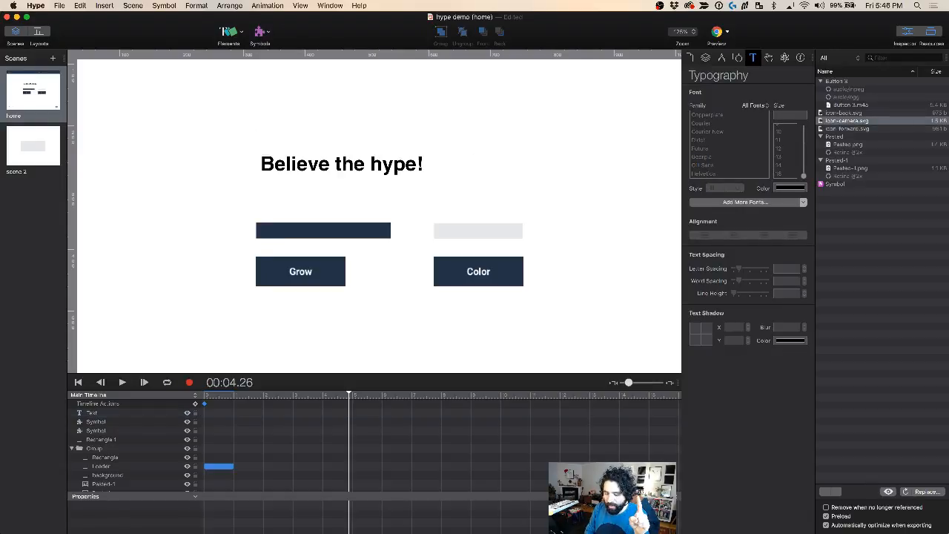
pyautogui.press('super+Tab')
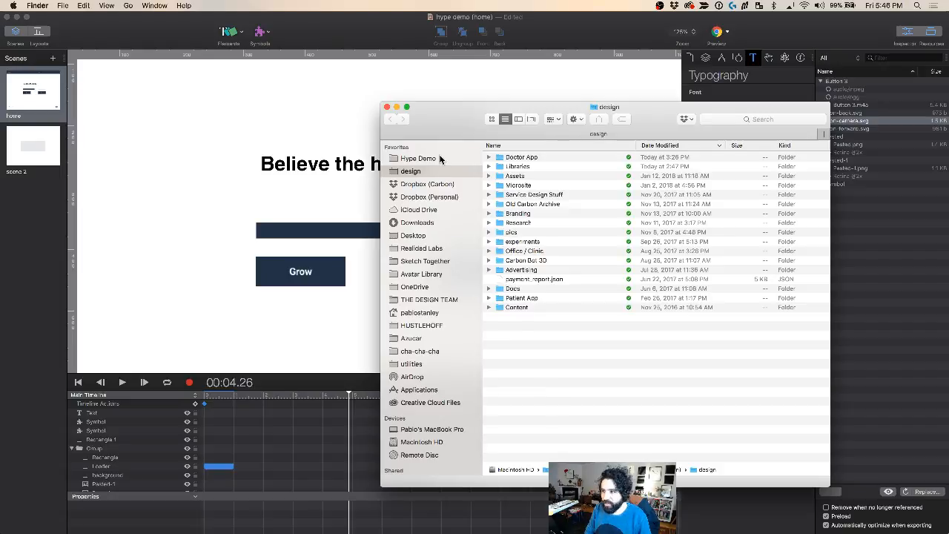
pyautogui.click(440, 158)
pyautogui.moveTo(456, 111); pyautogui.dragTo(338, 178)
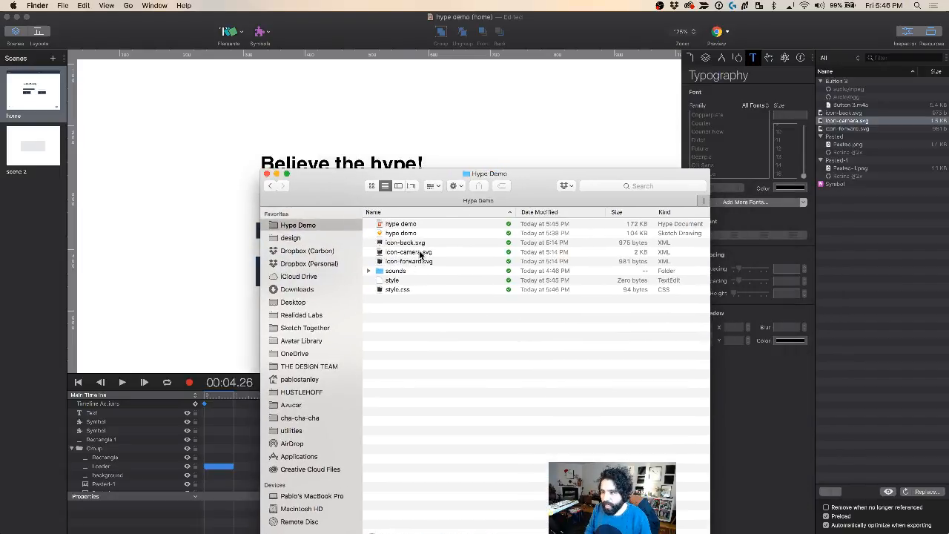
pyautogui.moveTo(415, 289); pyautogui.dragTo(850, 253)
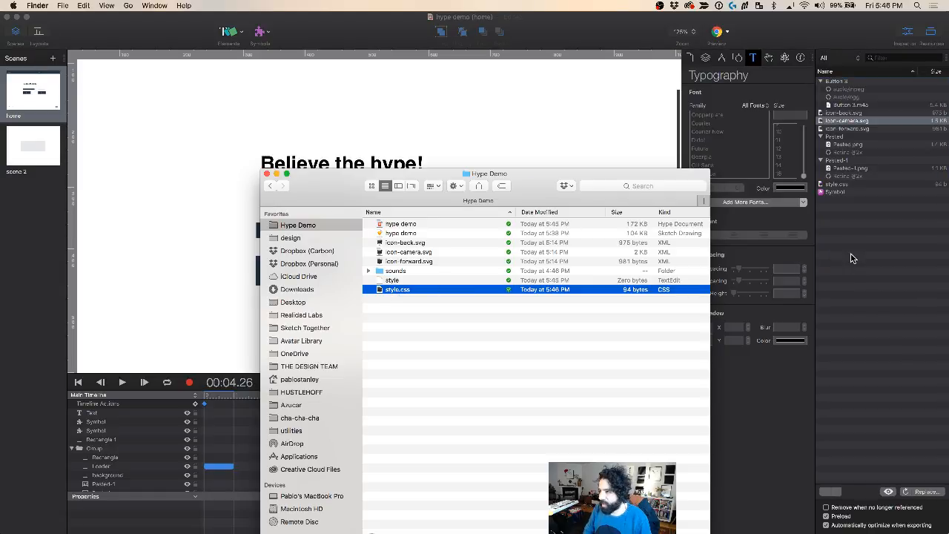
pyautogui.click(510, 118)
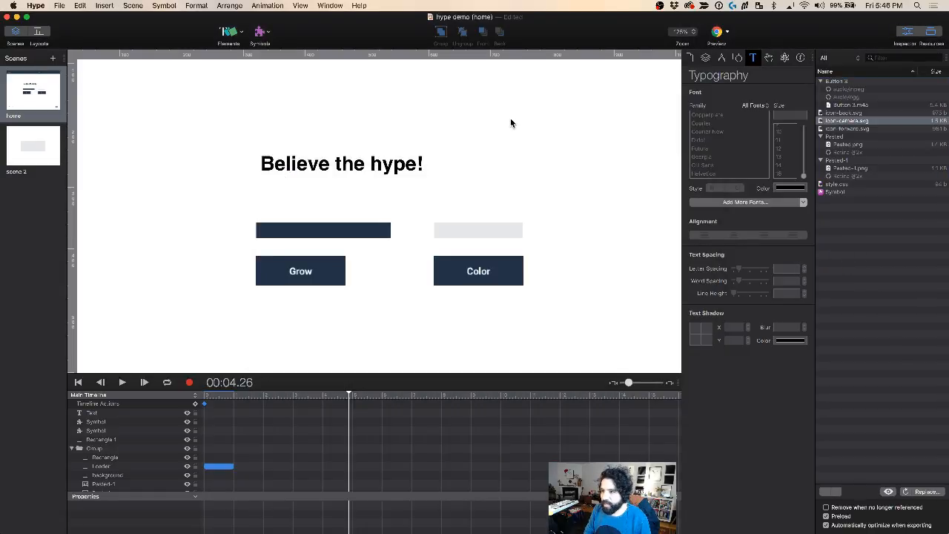
# Step: Examine the HTML source of the "Believe the hype!" text element and close it
pyautogui.click(401, 169)
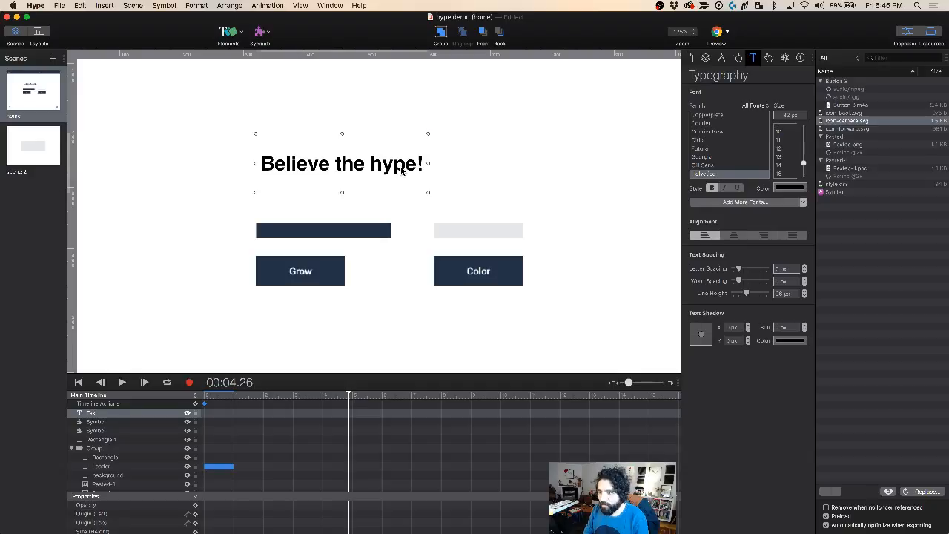
pyautogui.doubleClick(401, 169)
pyautogui.click(342, 209)
pyautogui.click(354, 176)
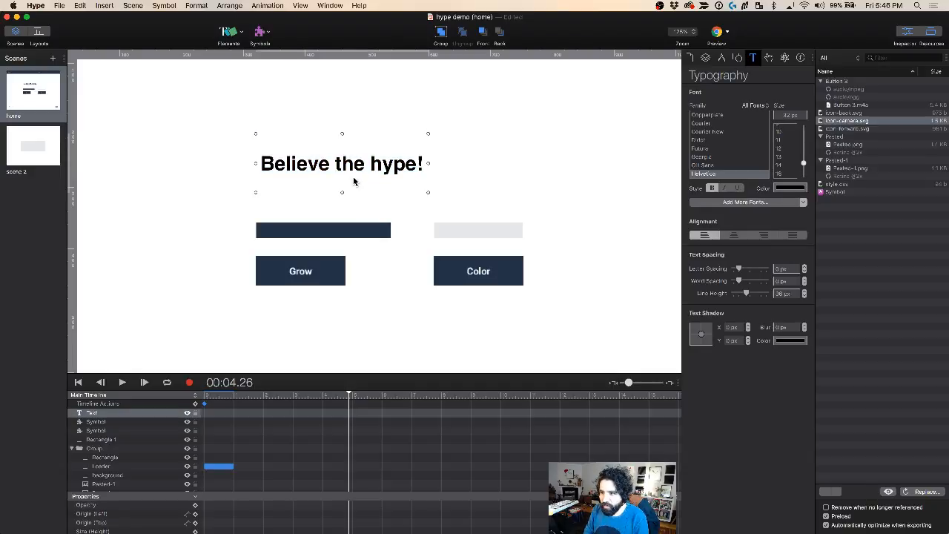
pyautogui.doubleClick(355, 172)
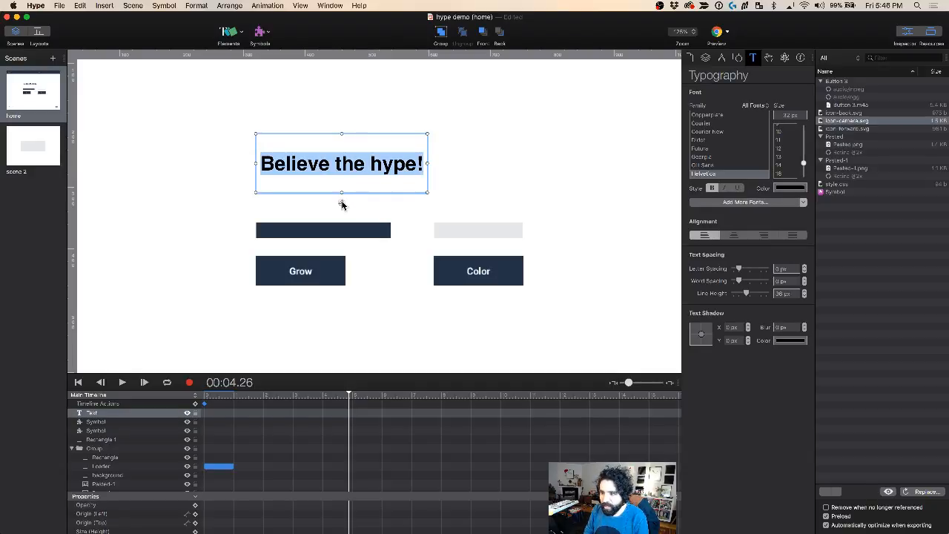
pyautogui.click(341, 202)
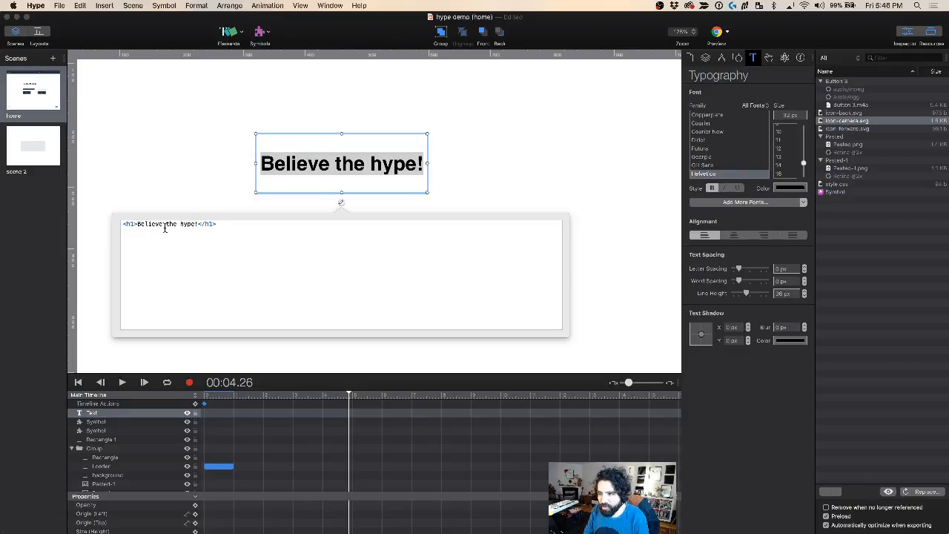
pyautogui.click(195, 158)
pyautogui.click(297, 172)
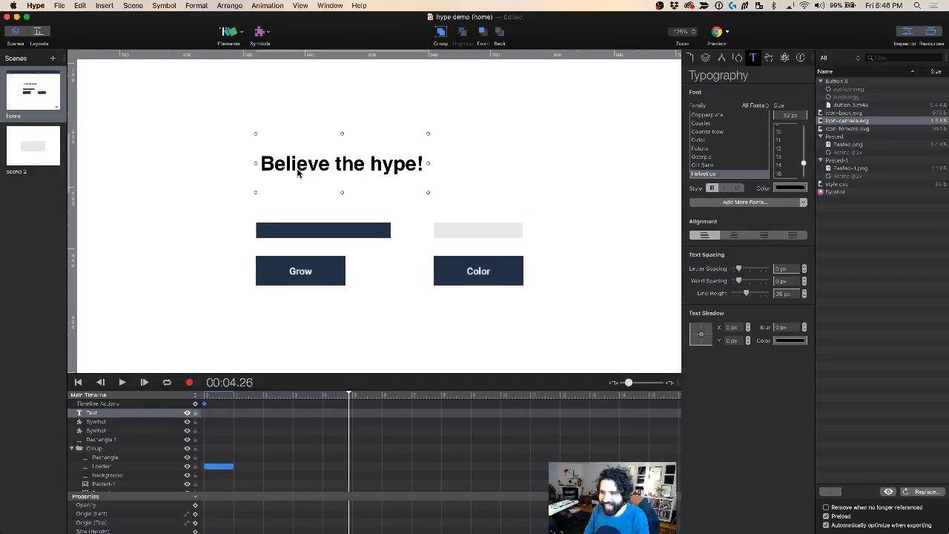
# Step: Switch to Sublime Text, set the h1 font-size to 22px in style.css, and save the file
pyautogui.press('super+Tab')
pyautogui.press('super+Tab')
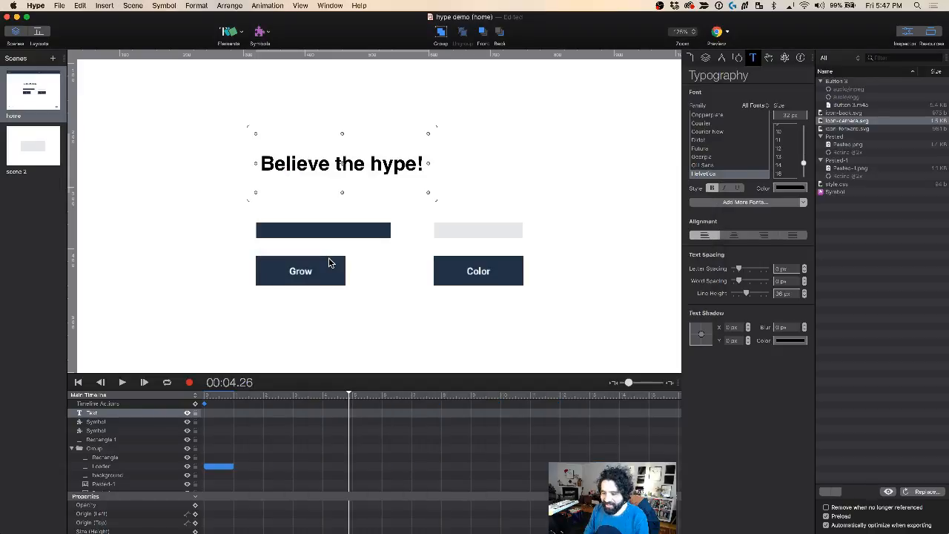
pyautogui.press('super+Tab')
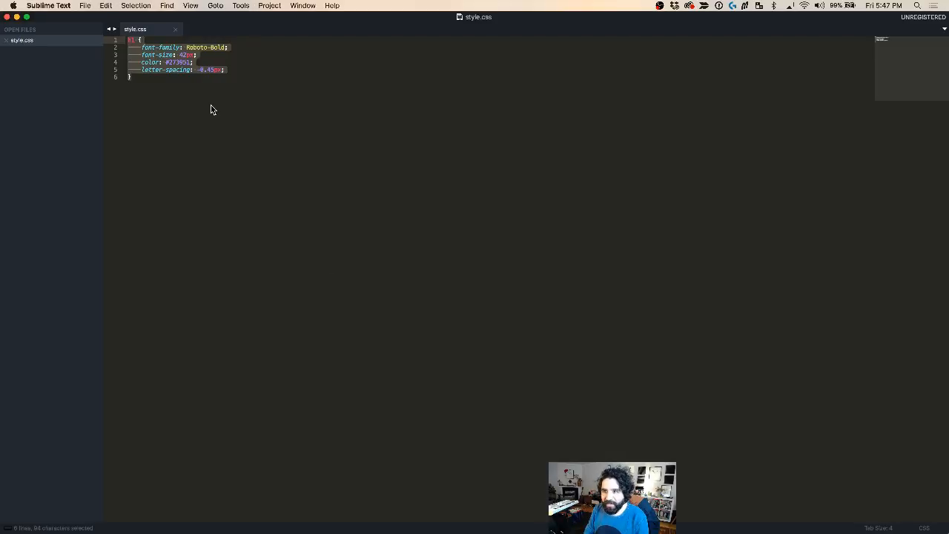
pyautogui.click(187, 56)
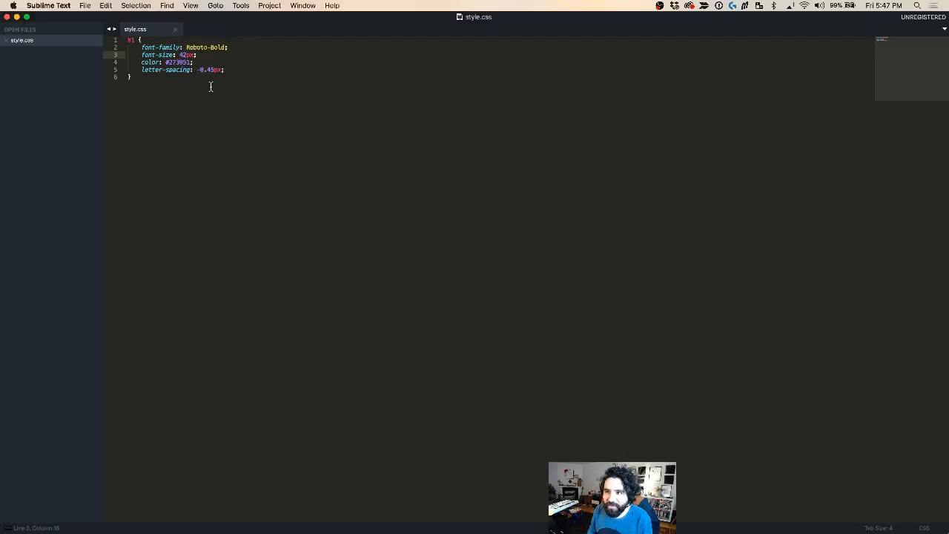
pyautogui.hotkey('shift', 'Left')
pyautogui.hotkey('shift', 'Left')
pyautogui.write('22')
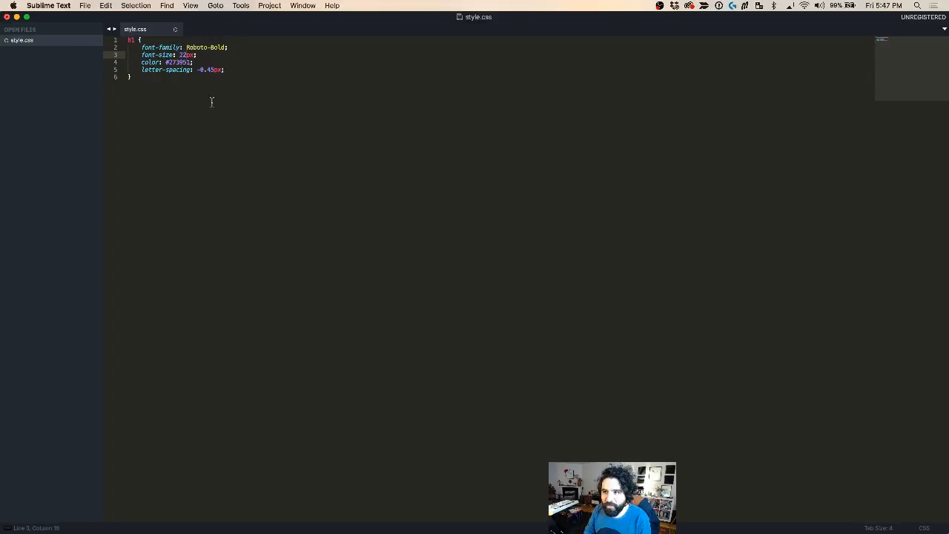
pyautogui.press('super+s')
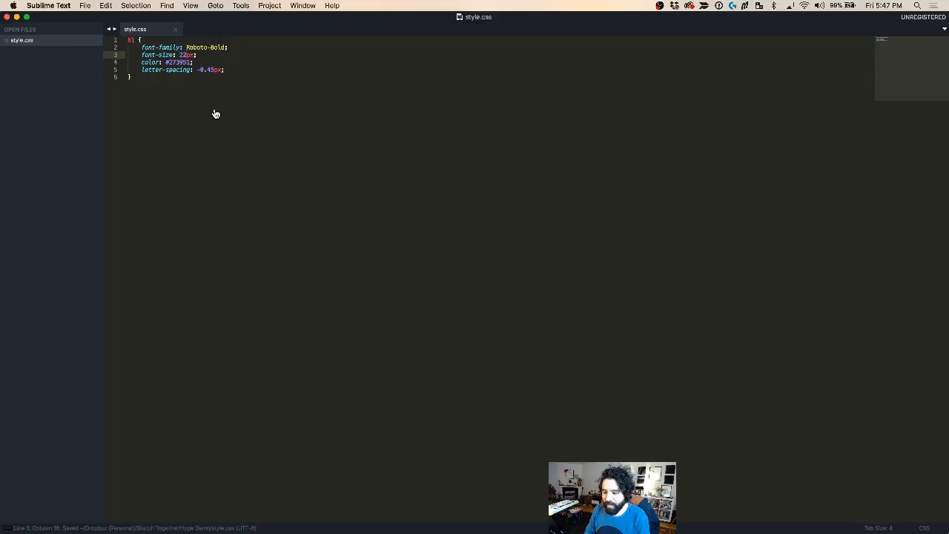
# Step: Return to Hype and widen the "Believe the hype!" text box to the outer edge of the Color button, making it slightly taller
pyautogui.press('super+Tab')
pyautogui.click(547, 103)
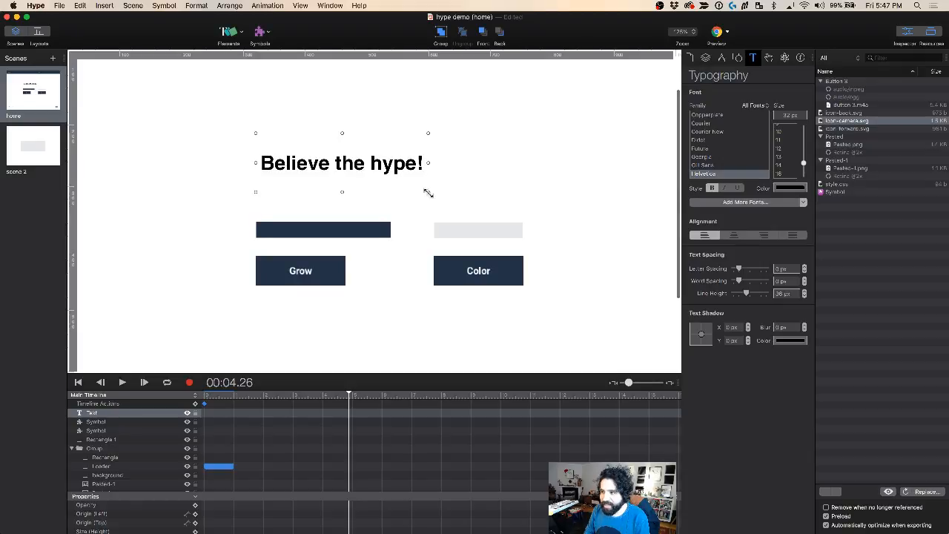
pyautogui.moveTo(429, 192); pyautogui.dragTo(522, 199)
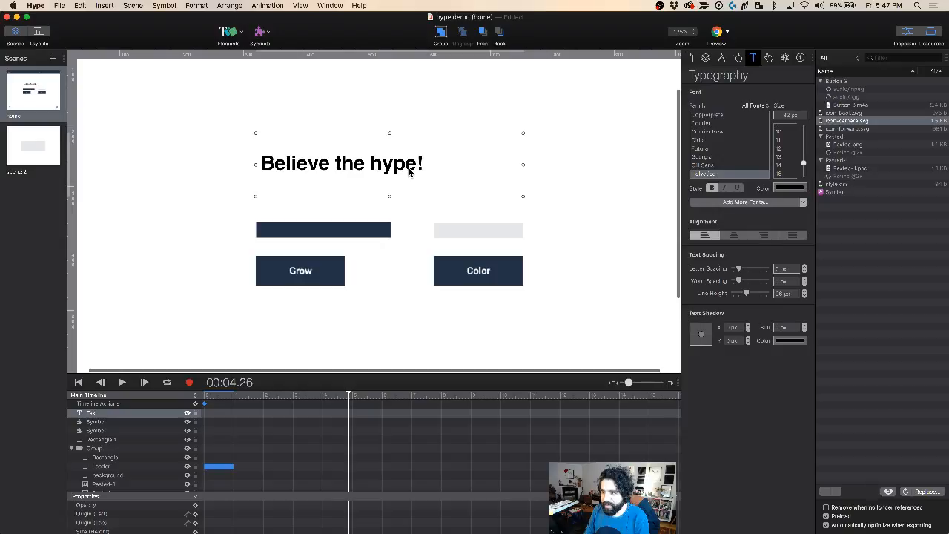
# Step: Inspect the HTML source of the "Believe the hype!" text element
pyautogui.doubleClick(410, 175)
pyautogui.click(389, 206)
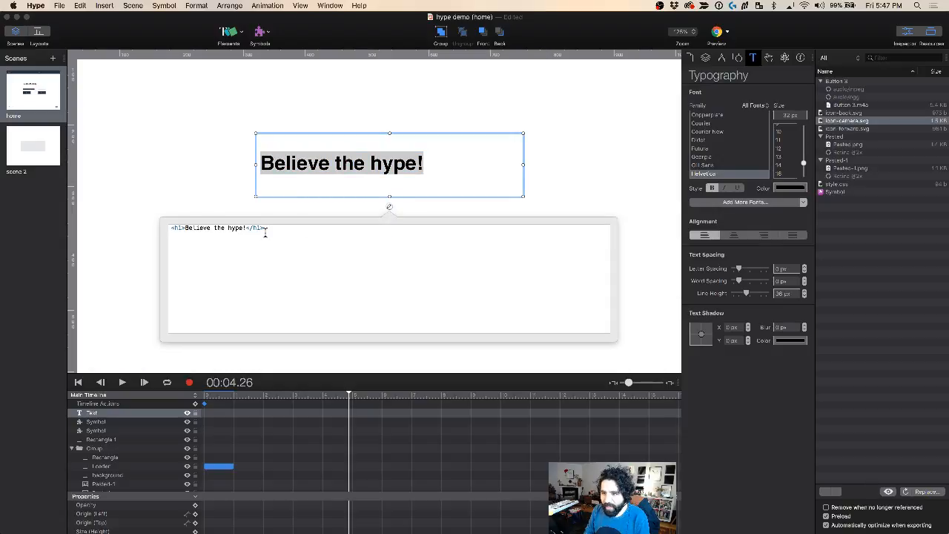
# Step: Switch to Sublime Text and place the text cursor directly after the h1 selector in style.css
pyautogui.press('super+Tab')
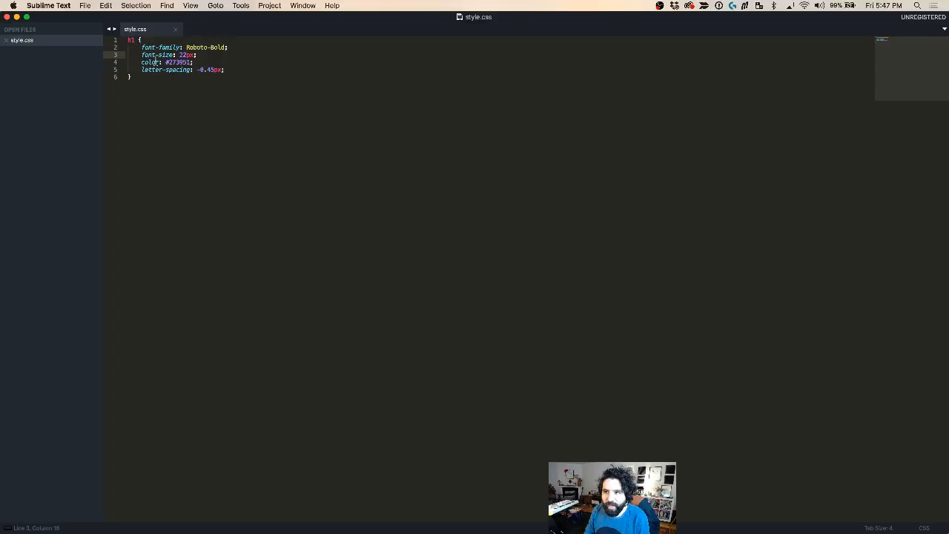
pyautogui.click(143, 42)
pyautogui.click(147, 75)
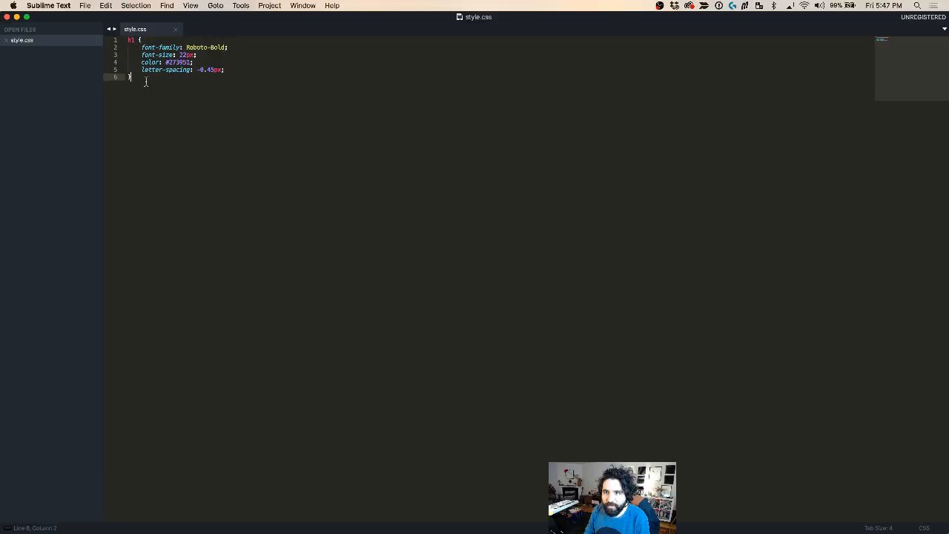
pyautogui.click(141, 40)
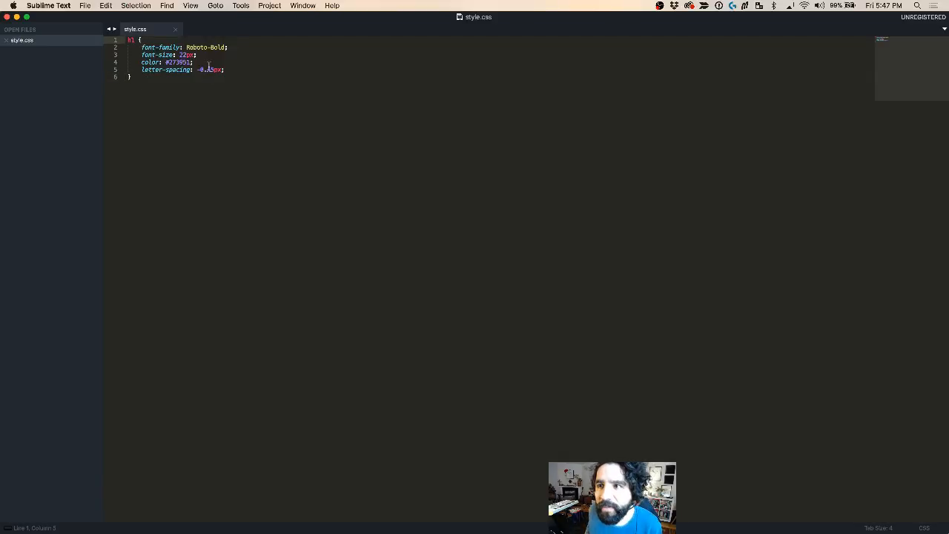
pyautogui.click(134, 40)
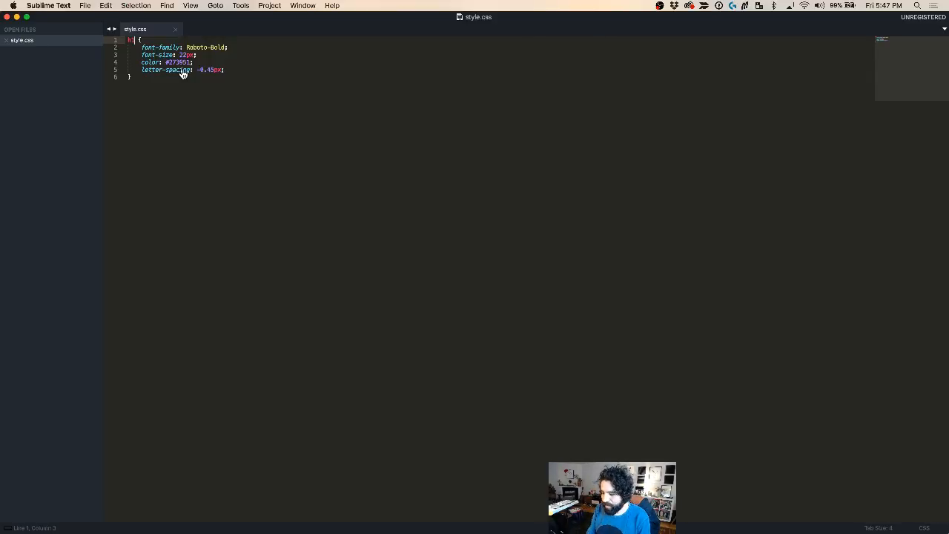
# Step: Check the YouTube live chat in Chrome and return to style.css in Sublime Text
pyautogui.press('super+Tab')
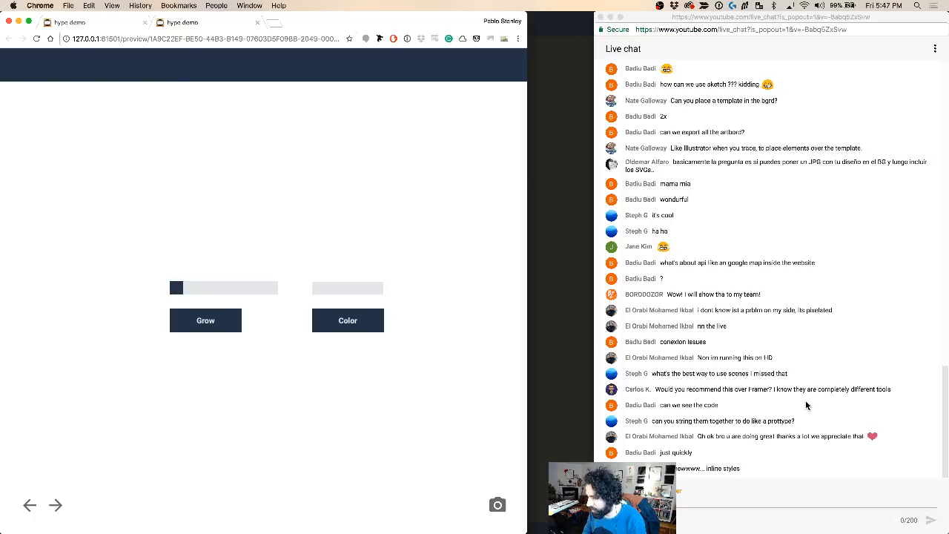
pyautogui.click(691, 501)
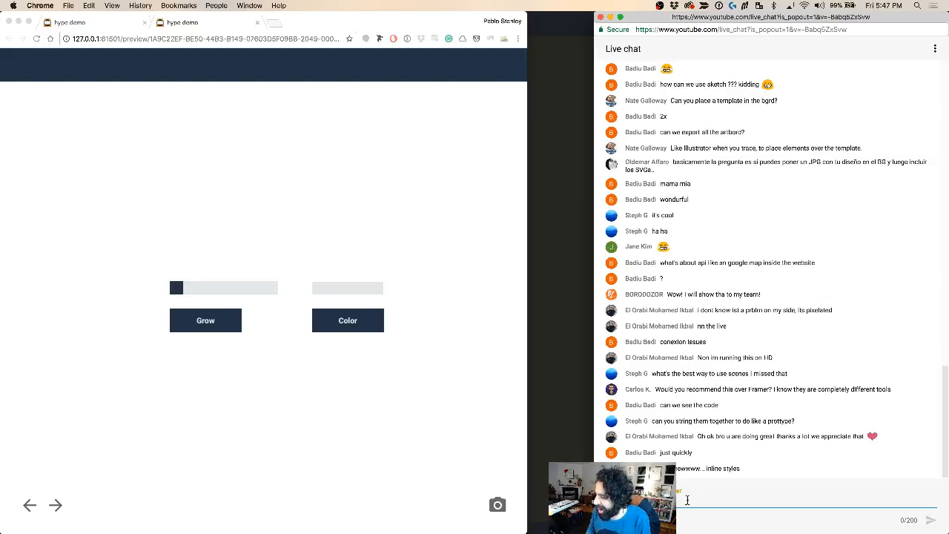
pyautogui.click(553, 224)
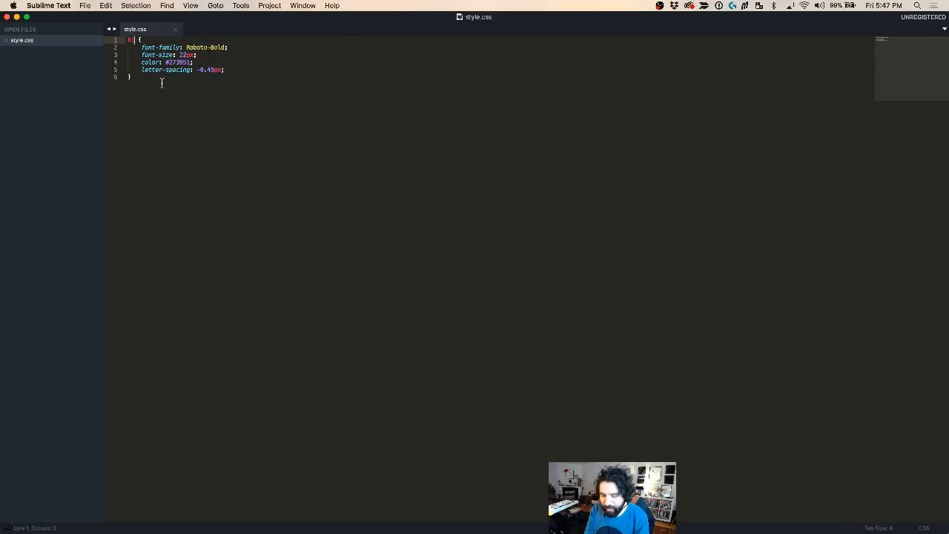
# Step: Replace the h1 selector in style.css with the class selector .headline
pyautogui.press('BackSpace')
pyautogui.press('BackSpace')
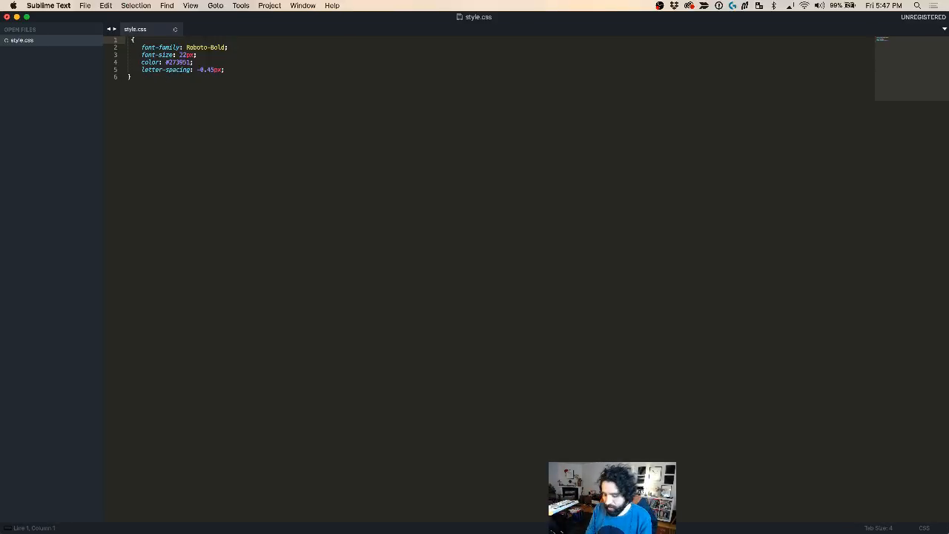
pyautogui.write('.')
pyautogui.write('headline')
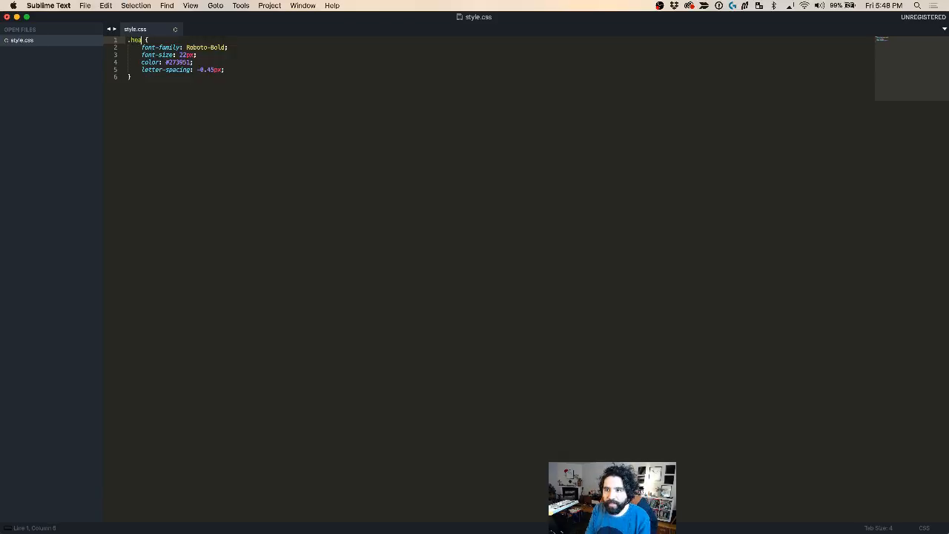
pyautogui.click(183, 148)
# Step: Switch to Hype and add class="headline" to the h1 tag in the "Believe the hype!" element's HTML source
pyautogui.press('super+Tab')
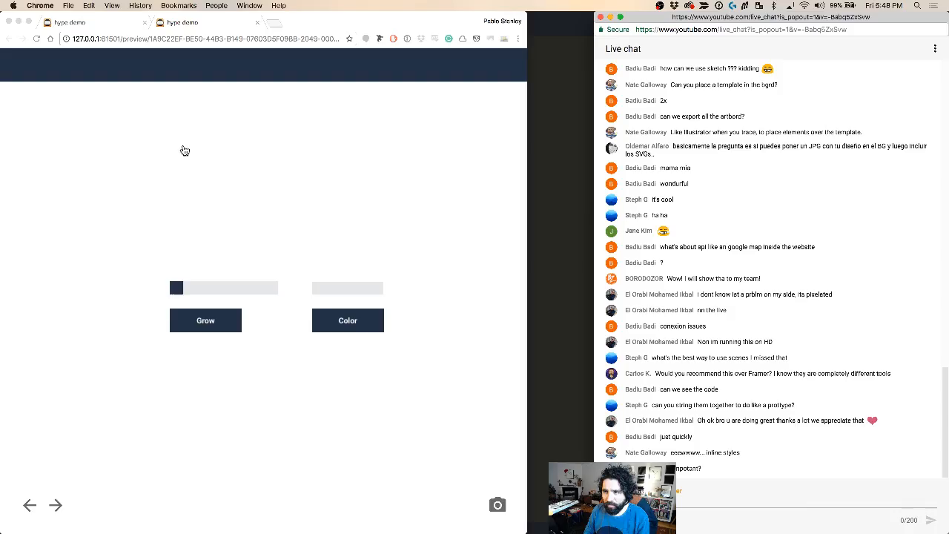
pyautogui.press('super+Tab')
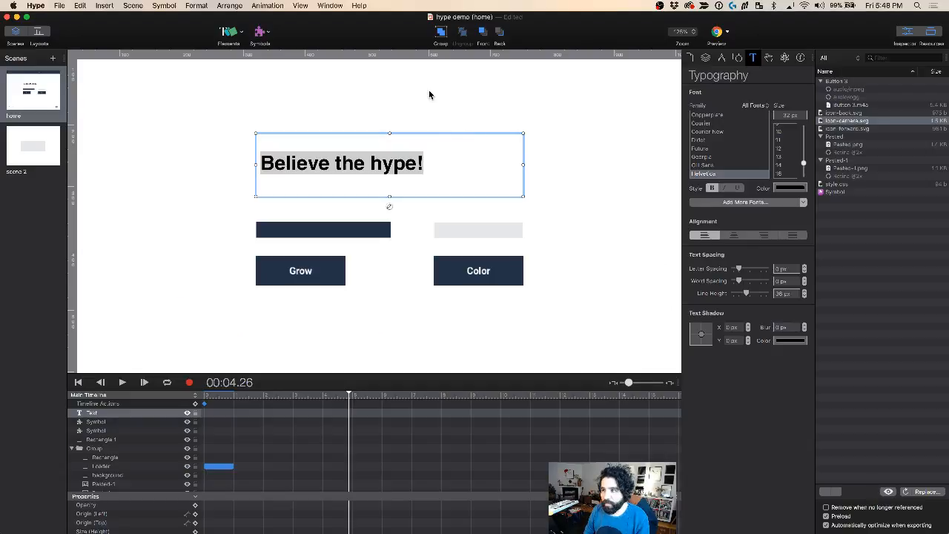
pyautogui.click(296, 87)
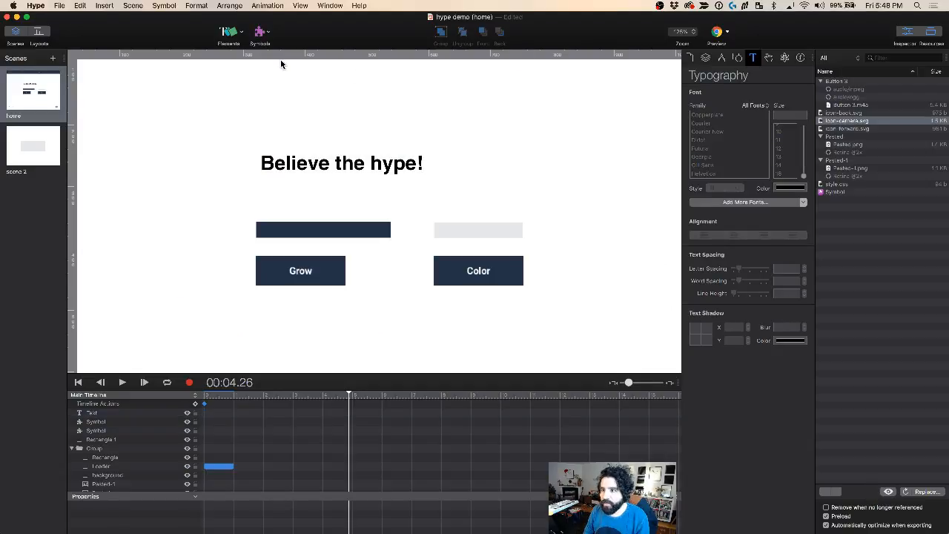
pyautogui.doubleClick(324, 178)
pyautogui.click(388, 209)
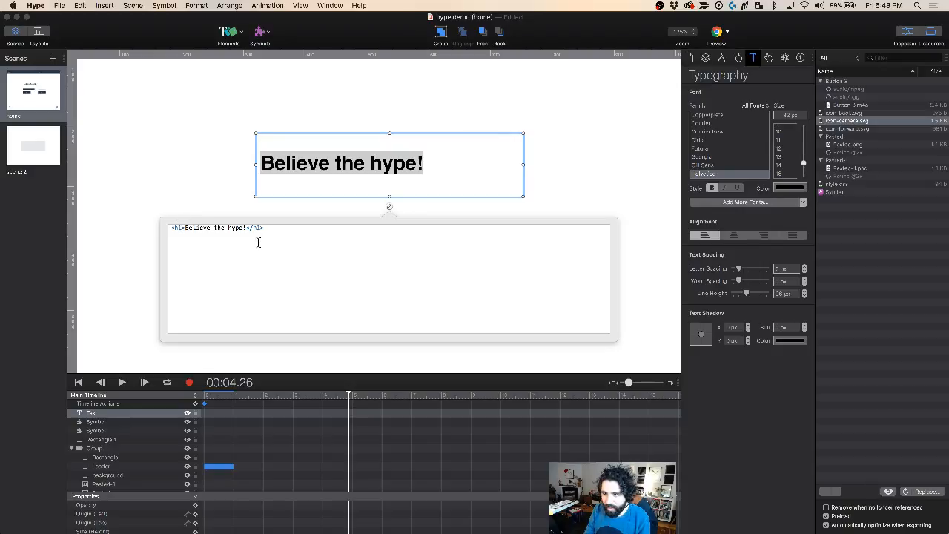
pyautogui.click(183, 228)
pyautogui.write('class=')
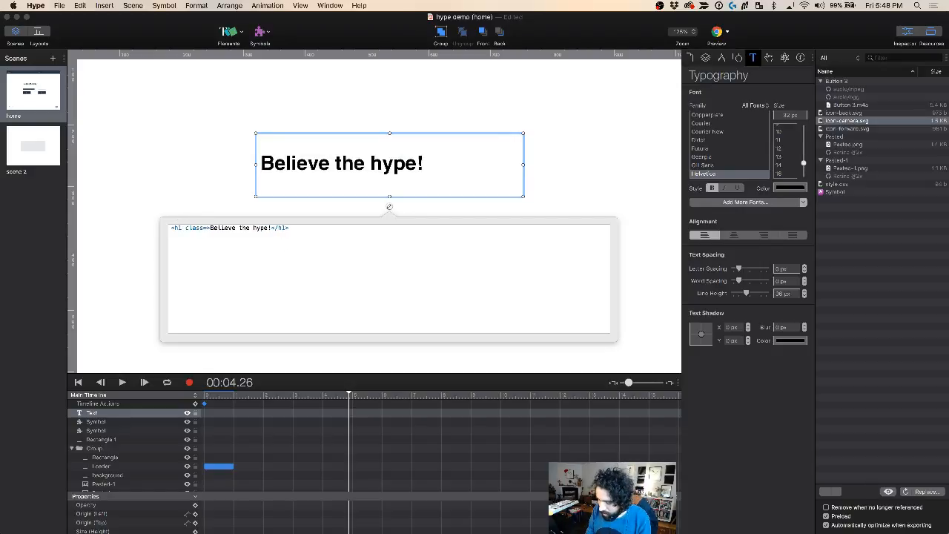
pyautogui.write('"headline')
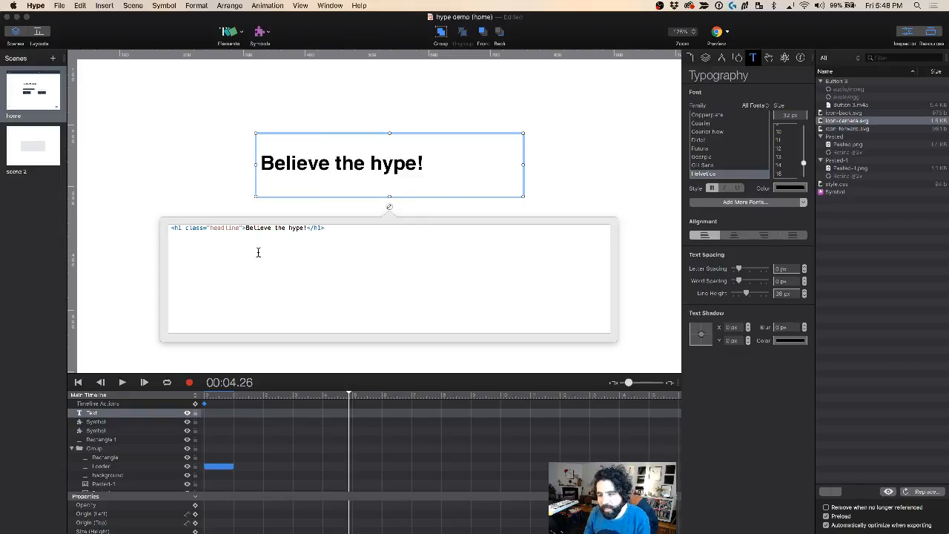
pyautogui.click(557, 153)
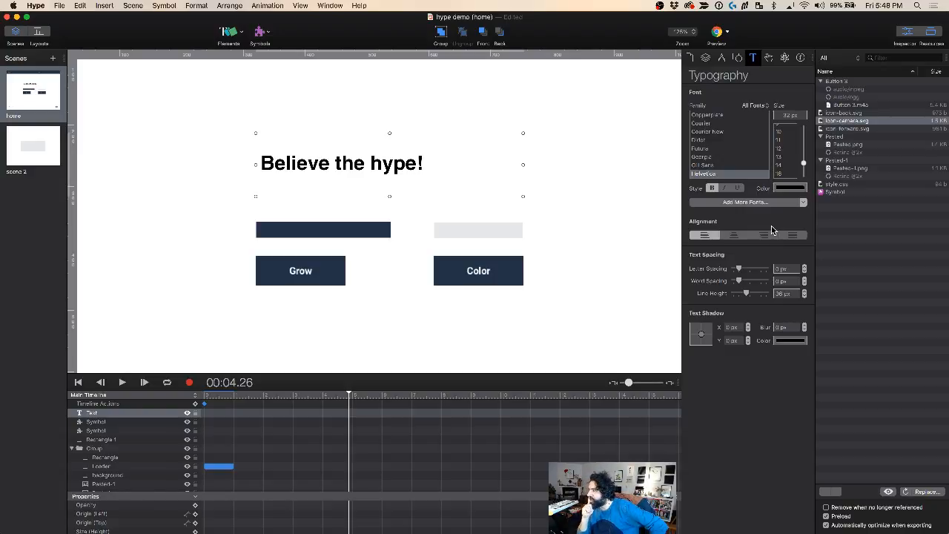
pyautogui.click(236, 33)
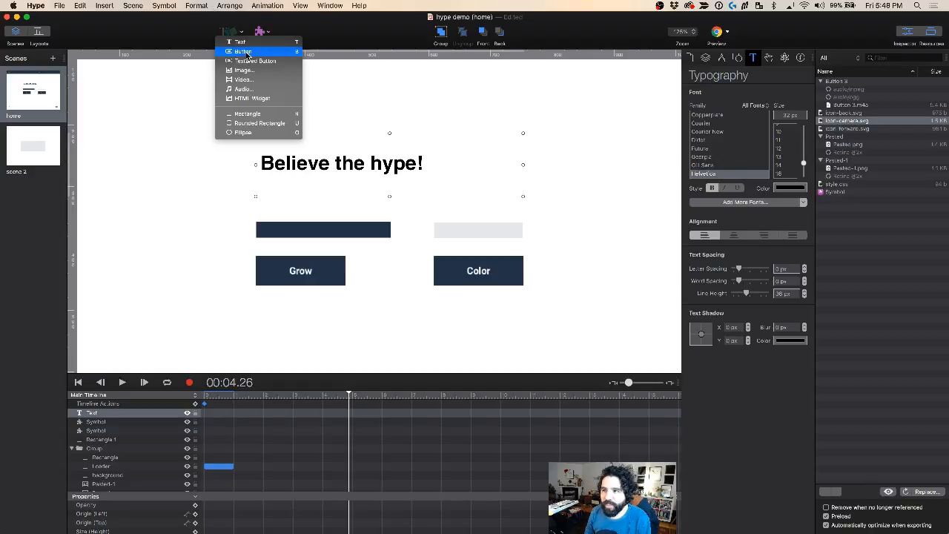
pyautogui.click(181, 208)
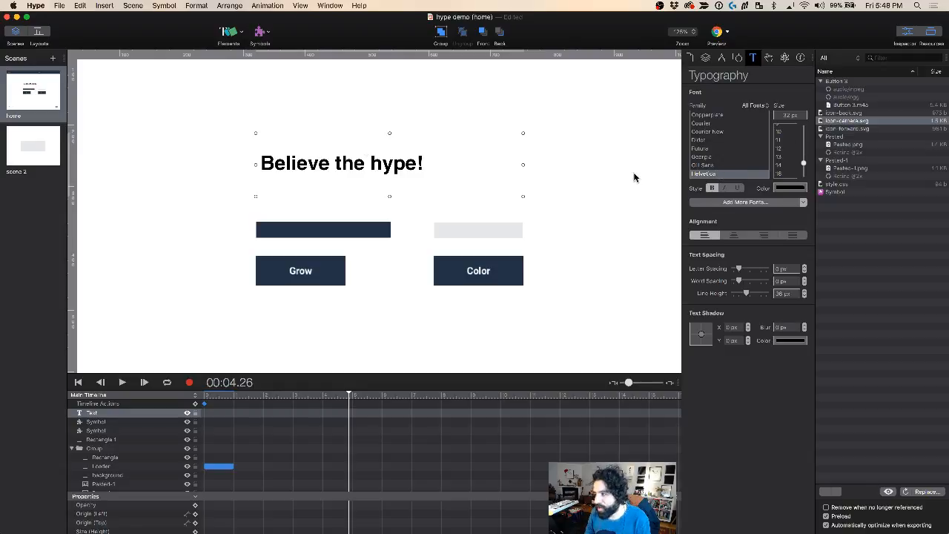
pyautogui.press('super+Return')
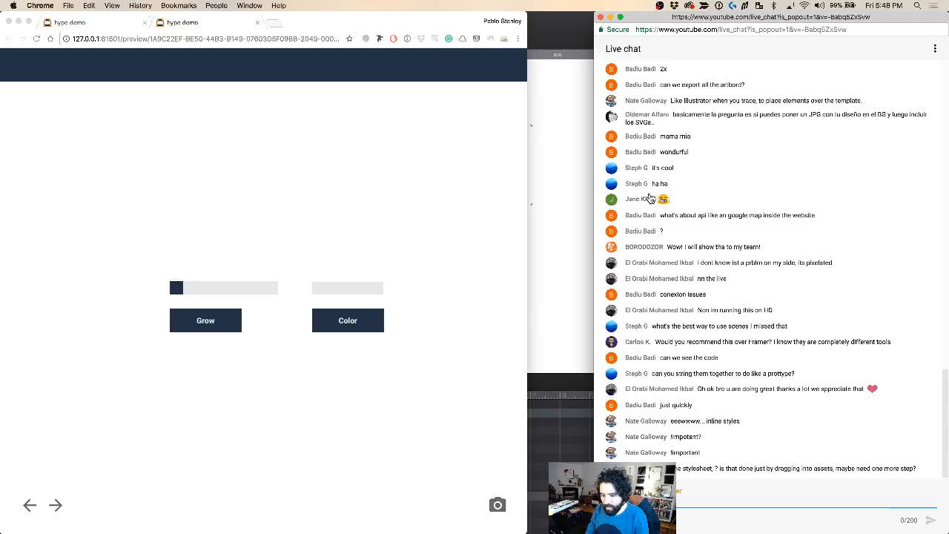
pyautogui.press('super+Tab')
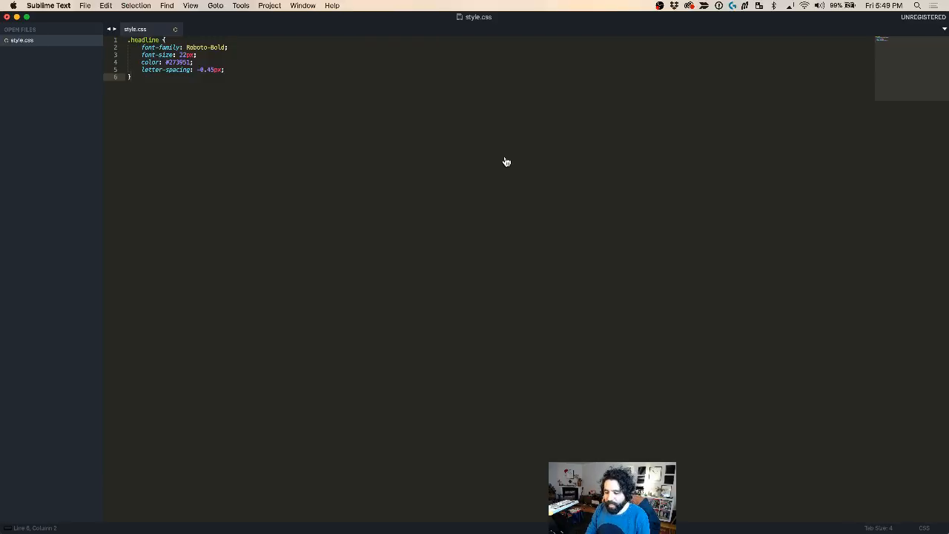
# Step: Return to Hype, preview the document in Chrome, and widen the browser window
pyautogui.press('super+Tab')
pyautogui.click(518, 111)
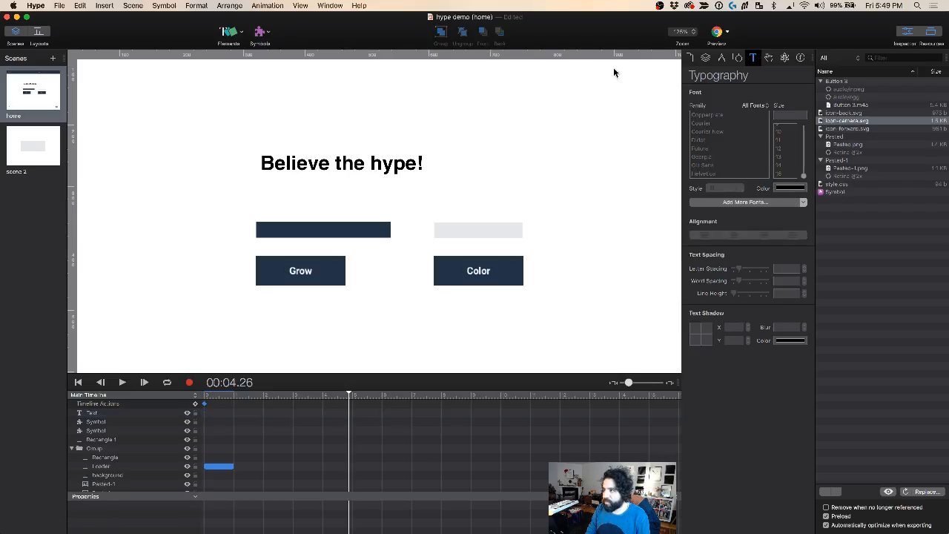
pyautogui.click(718, 31)
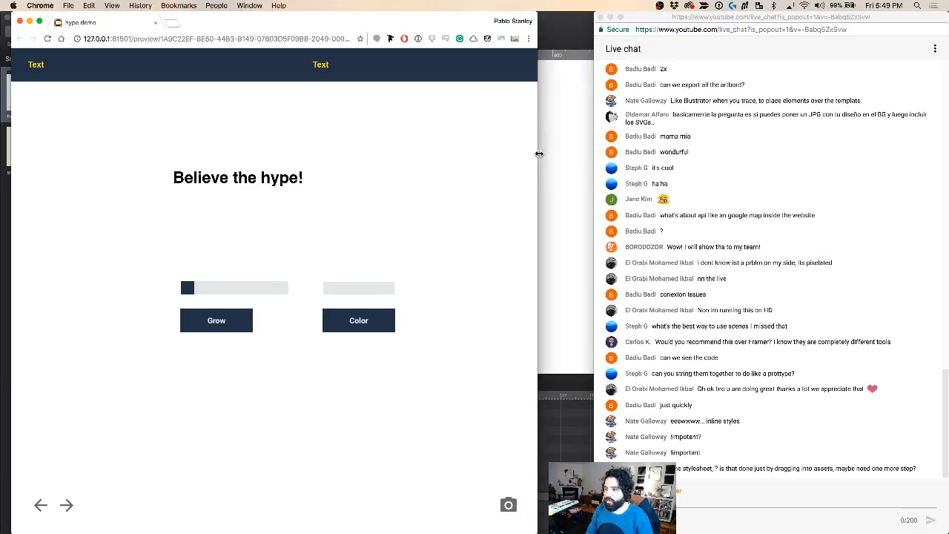
pyautogui.moveTo(540, 153); pyautogui.dragTo(766, 149)
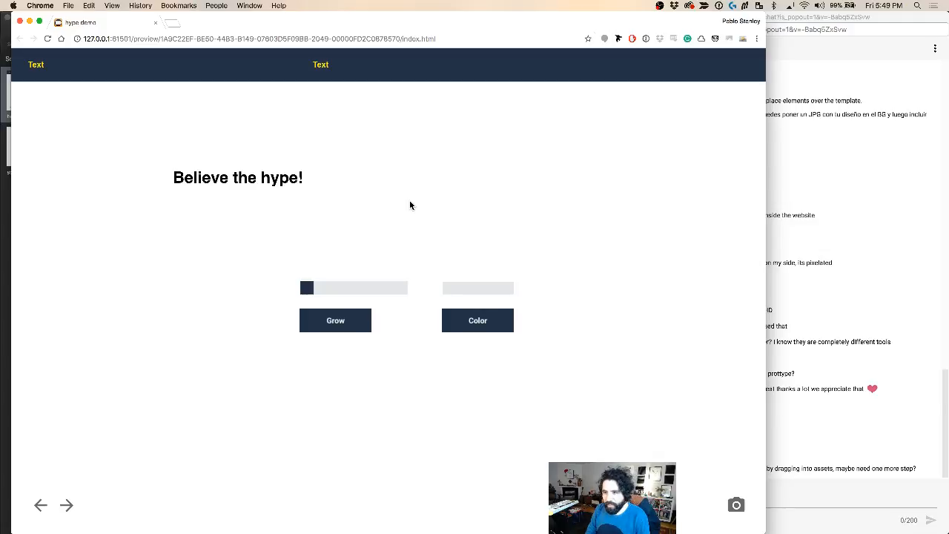
# Step: Switch to Sublime Text, set the .headline font-size to 52px in style.css, and save the file
pyautogui.press('super+Tab')
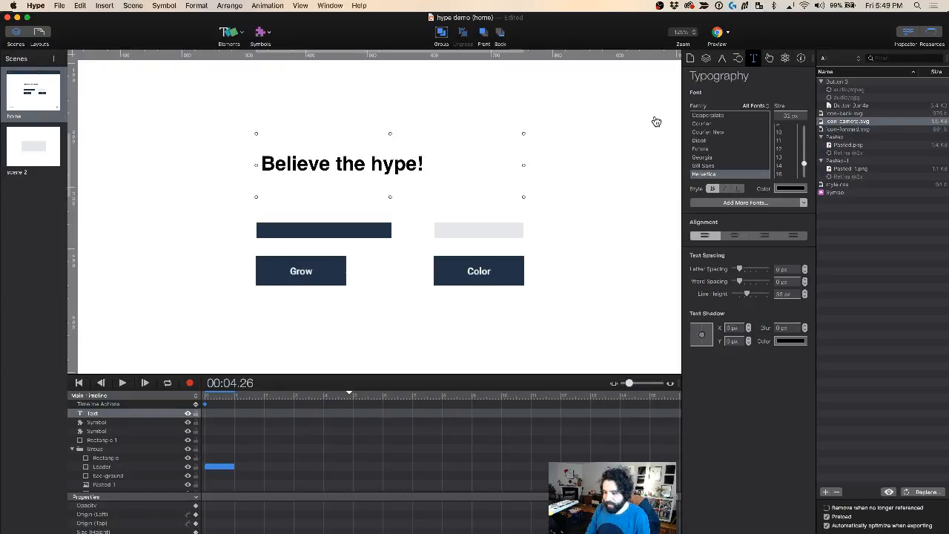
pyautogui.press('super+Tab')
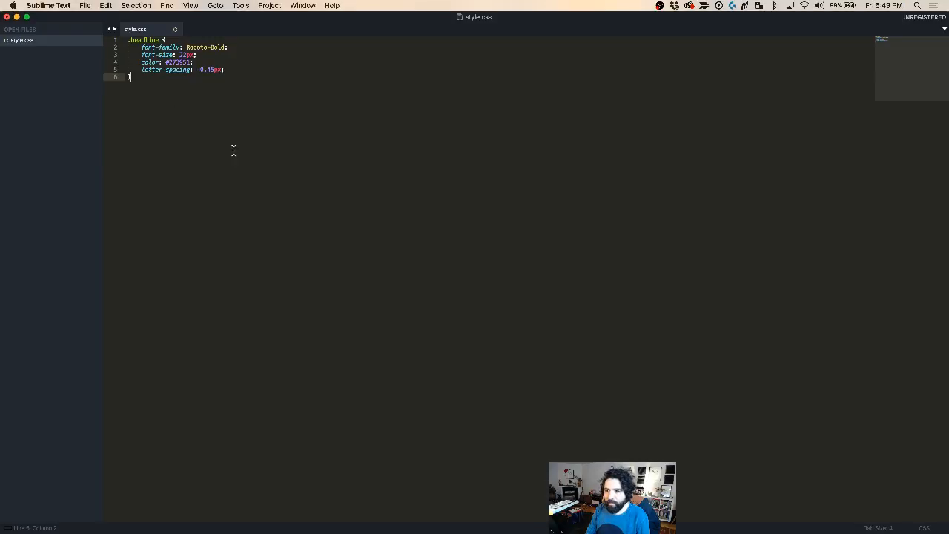
pyautogui.click(183, 54)
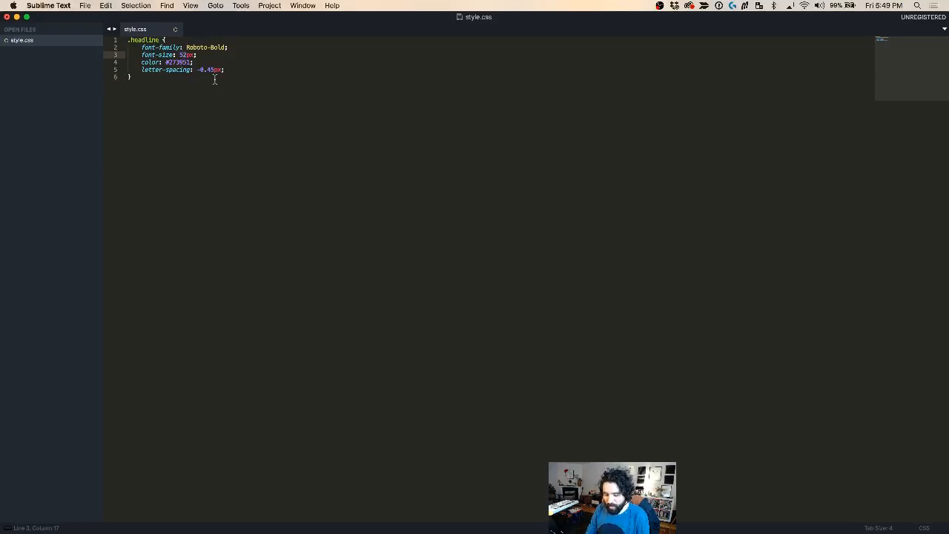
pyautogui.press('super+s')
# Step: Return to Hype, update style.css to the version on disk, and preview the document in Chrome
pyautogui.press('super+Tab')
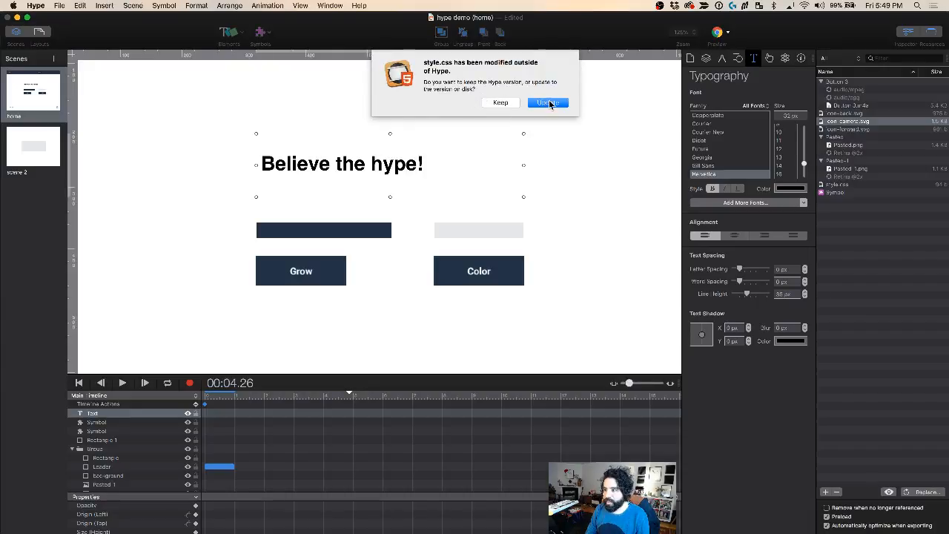
pyautogui.click(548, 102)
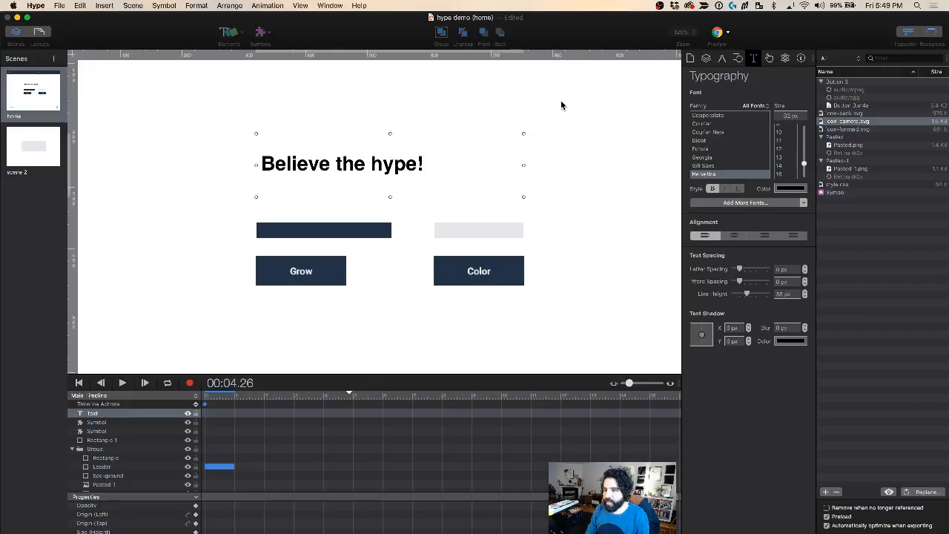
pyautogui.click(717, 32)
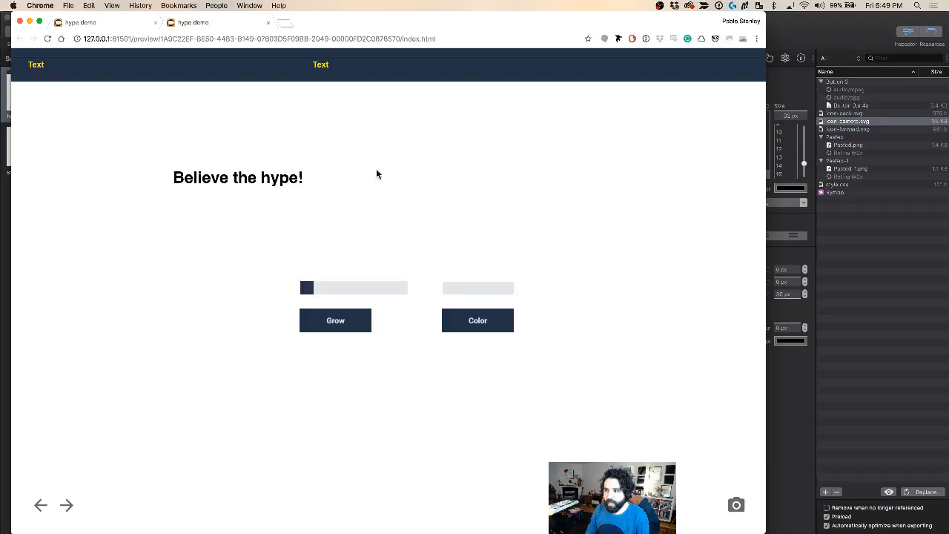
# Step: Close both preview tabs in Chrome and return to the hype demo document in Hype
pyautogui.press('super+w')
pyautogui.press('super+w')
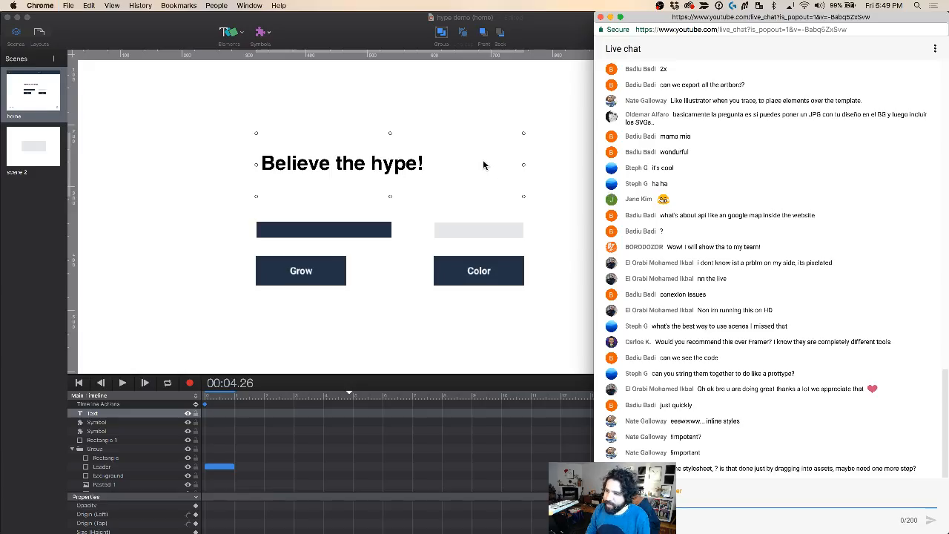
pyautogui.click(538, 91)
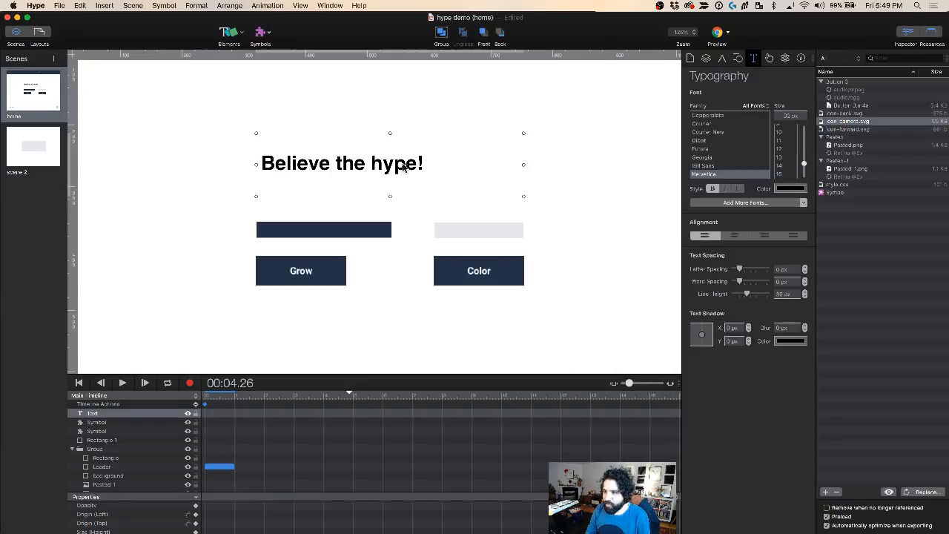
# Step: Open the recent Namasketch App document and switch from its Head HTML to the Home scene
pyautogui.click(59, 6)
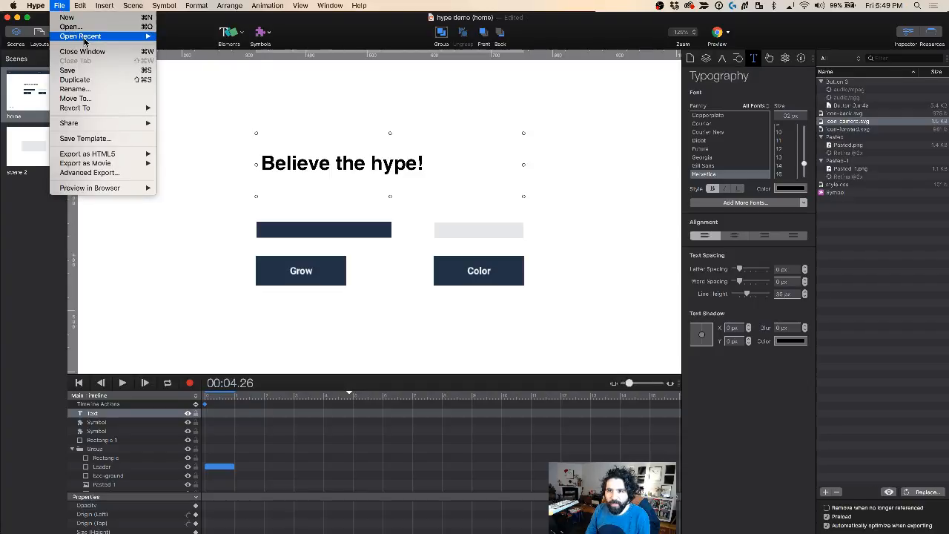
pyautogui.moveTo(83, 38)
pyautogui.click(189, 36)
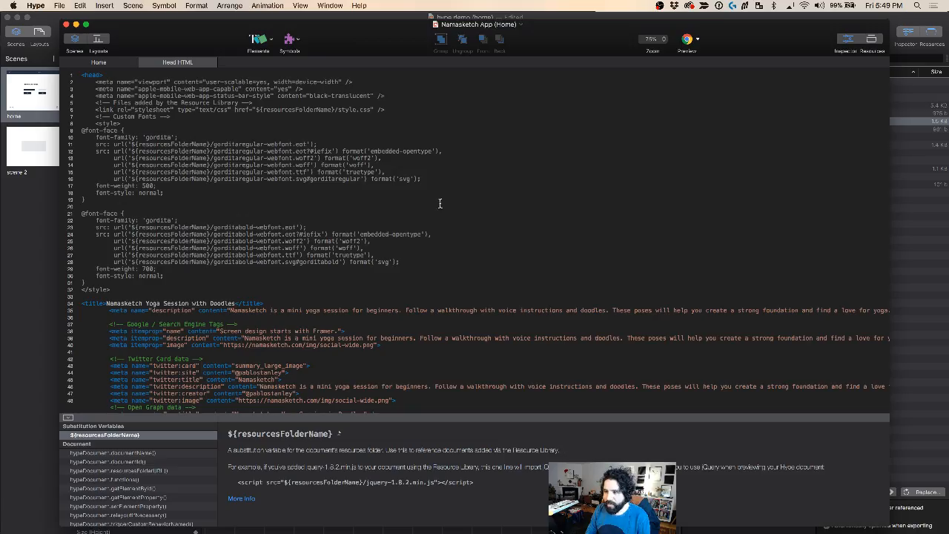
pyautogui.click(97, 63)
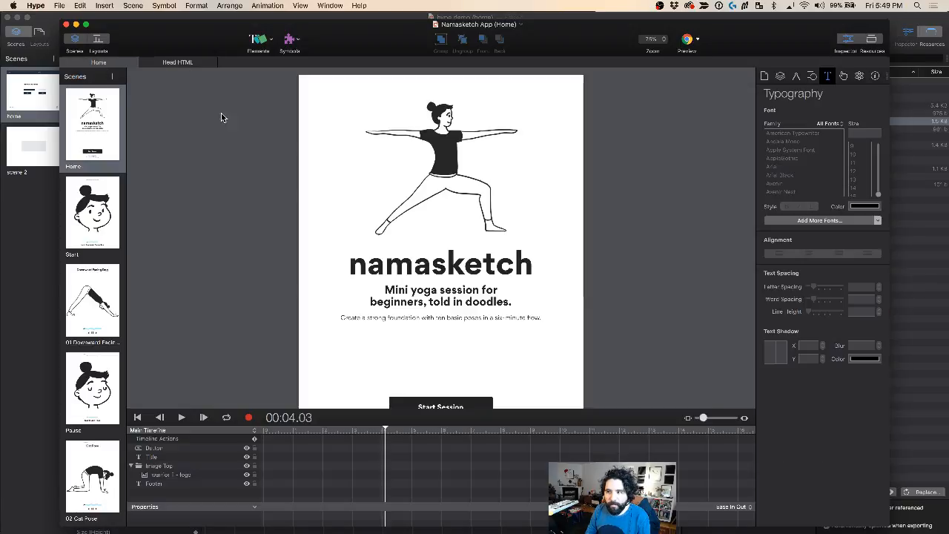
# Step: Inspect the inner HTML of the namasketch title text on the Home scene and close the HTML editor
pyautogui.click(458, 272)
pyautogui.doubleClick(459, 273)
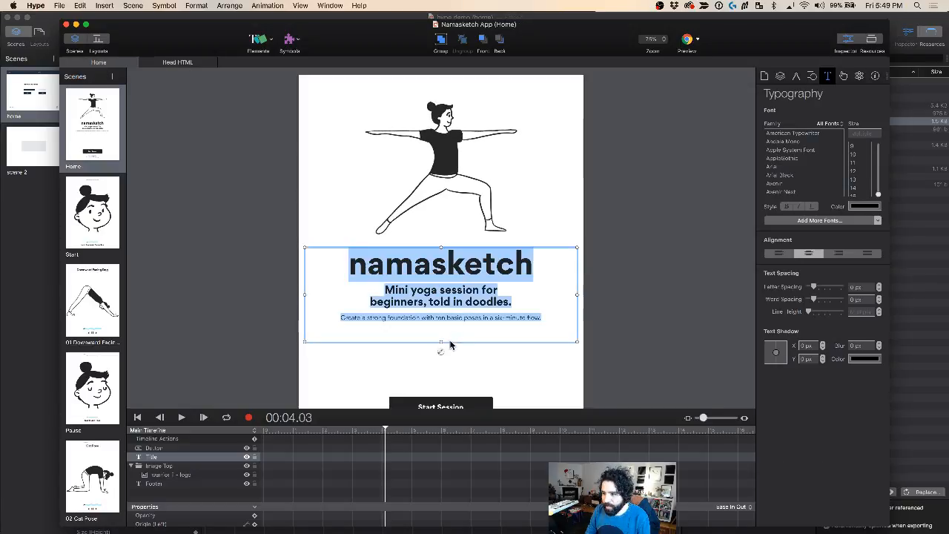
pyautogui.click(441, 347)
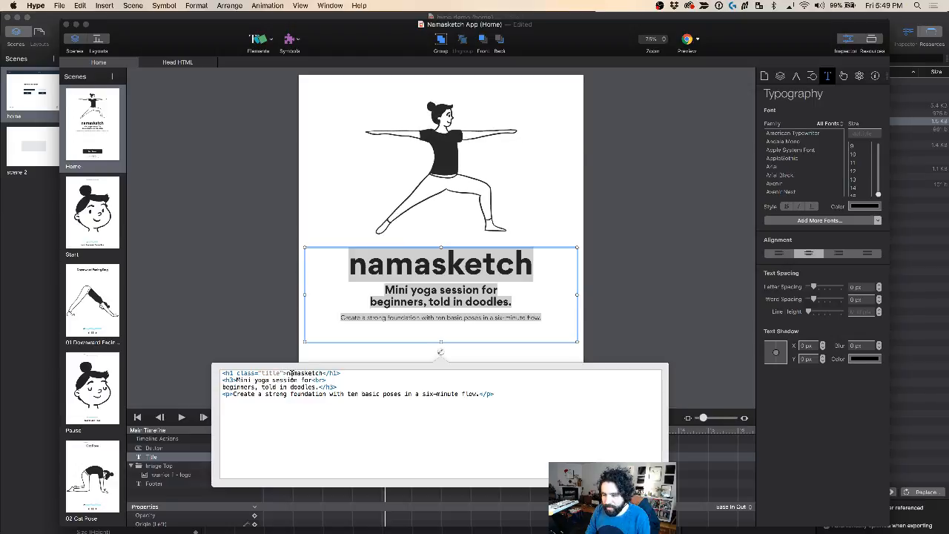
pyautogui.click(240, 243)
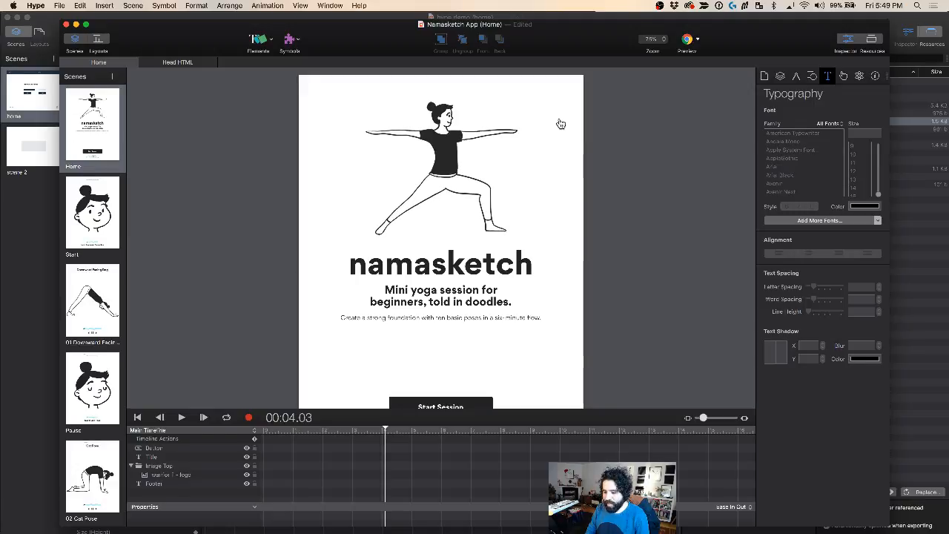
# Step: Switch to Sublime Text, open the recent Namasketch/Hype Launch style.css, and review its .title and heading rules
pyautogui.press('super+Tab')
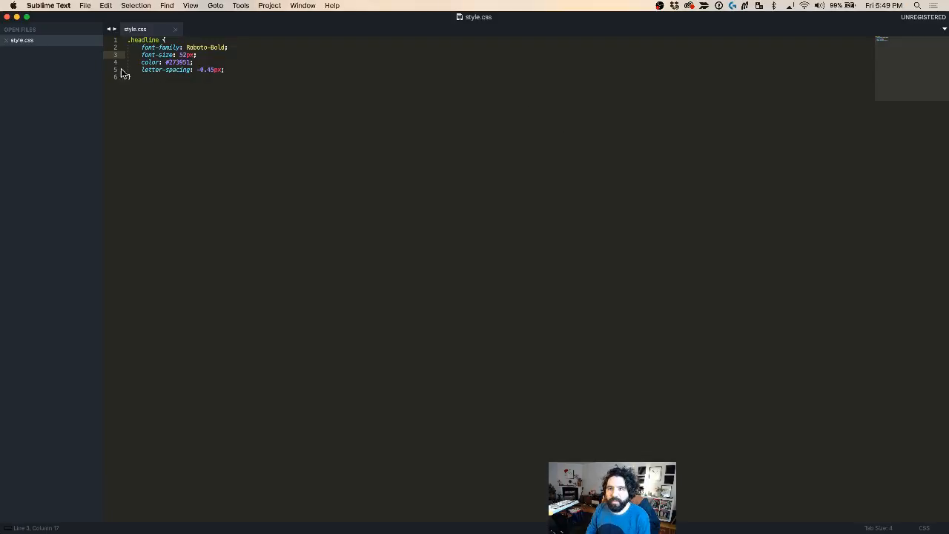
pyautogui.click(85, 6)
pyautogui.moveTo(111, 36)
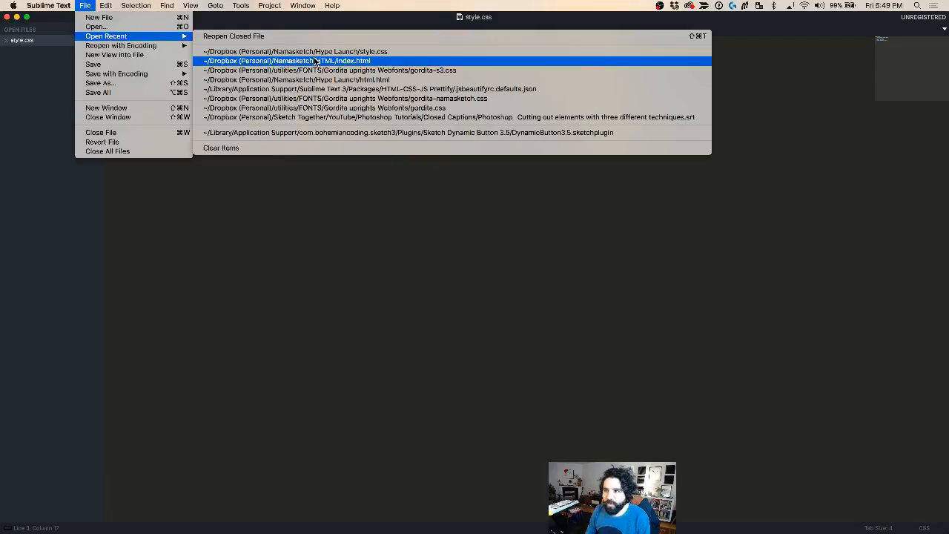
pyautogui.click(439, 52)
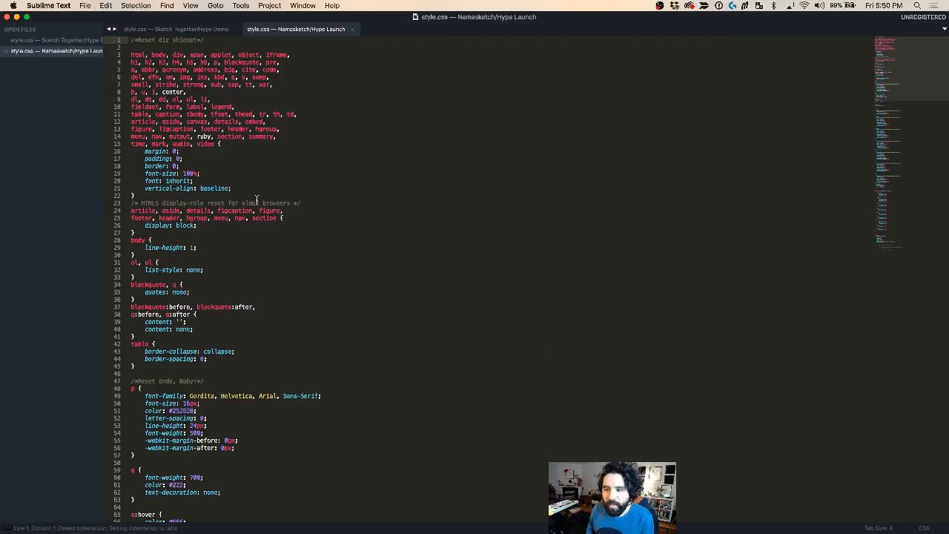
pyautogui.scroll(-15, 257, 200)
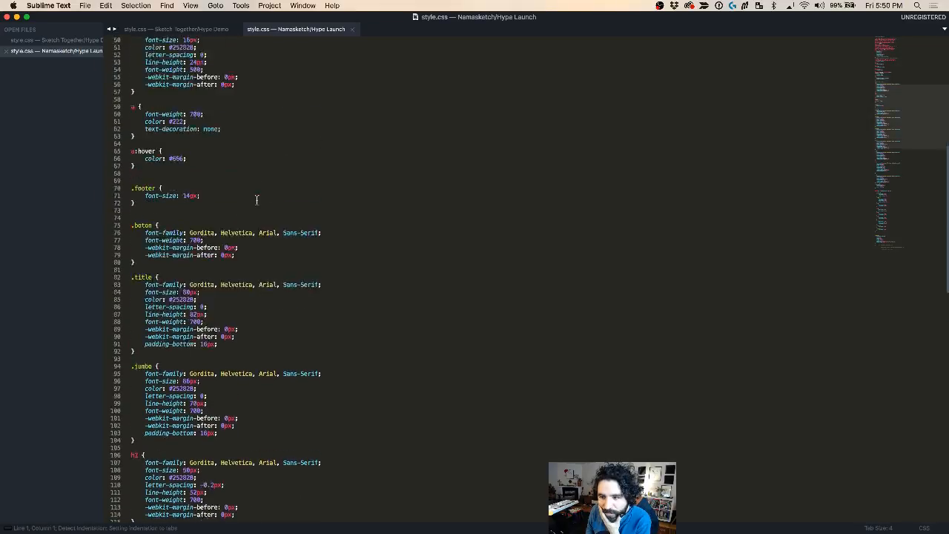
pyautogui.scroll(-10, 256, 200)
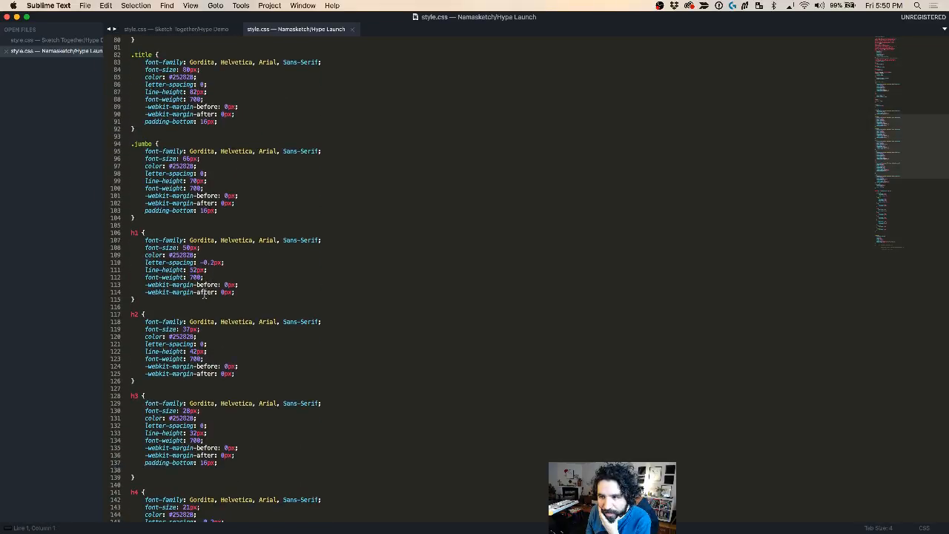
# Step: Delete the font-family line from the .headline rule in the Hype Demo style.css and save the file
pyautogui.click(200, 30)
pyautogui.moveTo(230, 47); pyautogui.dragTo(127, 47)
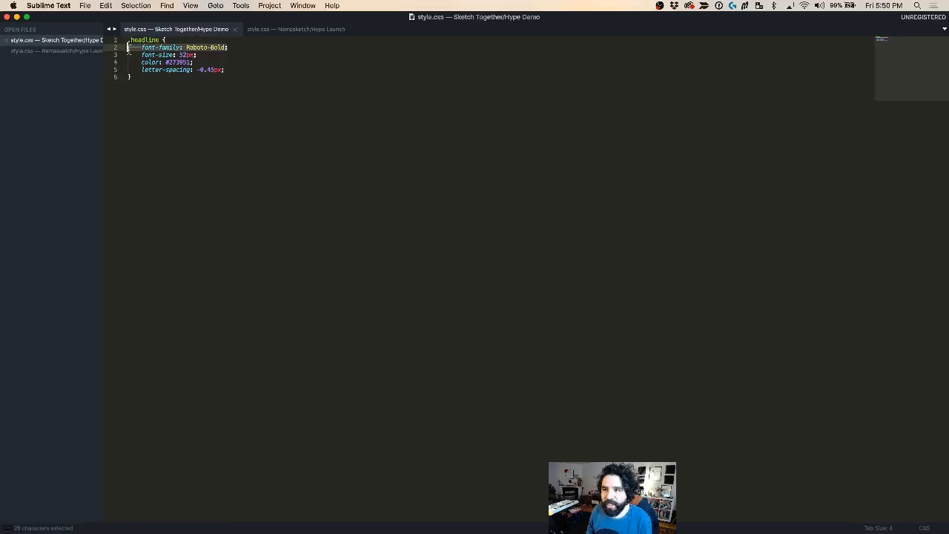
pyautogui.press('BackSpace')
pyautogui.press('BackSpace')
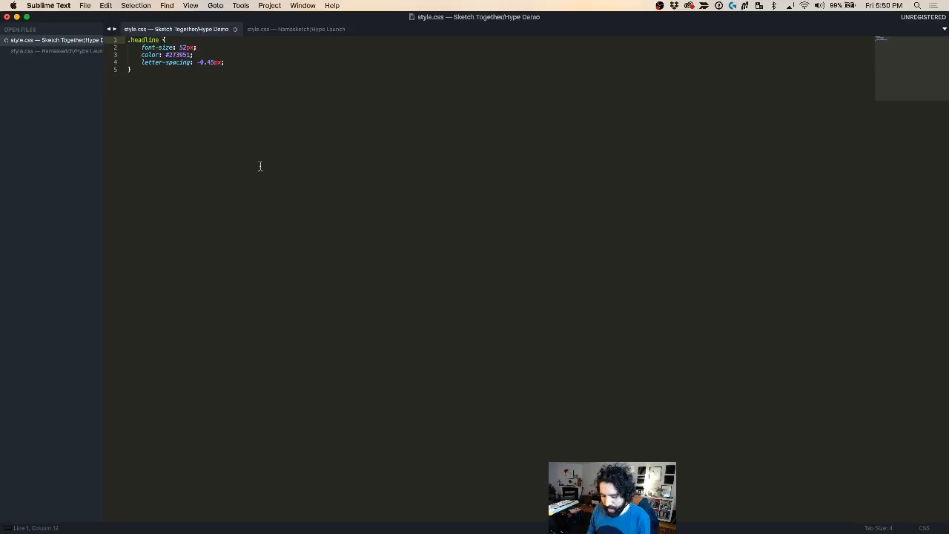
pyautogui.press('super+s')
# Step: Return to Hype, update style.css to the version on disk, and check the "Believe the hype!" heading's inner HTML
pyautogui.press('super+Tab')
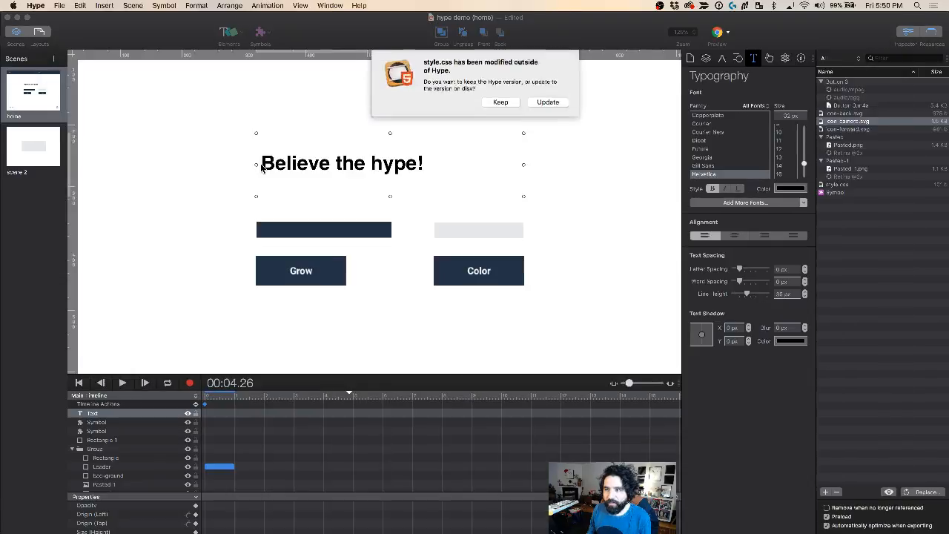
pyautogui.click(551, 103)
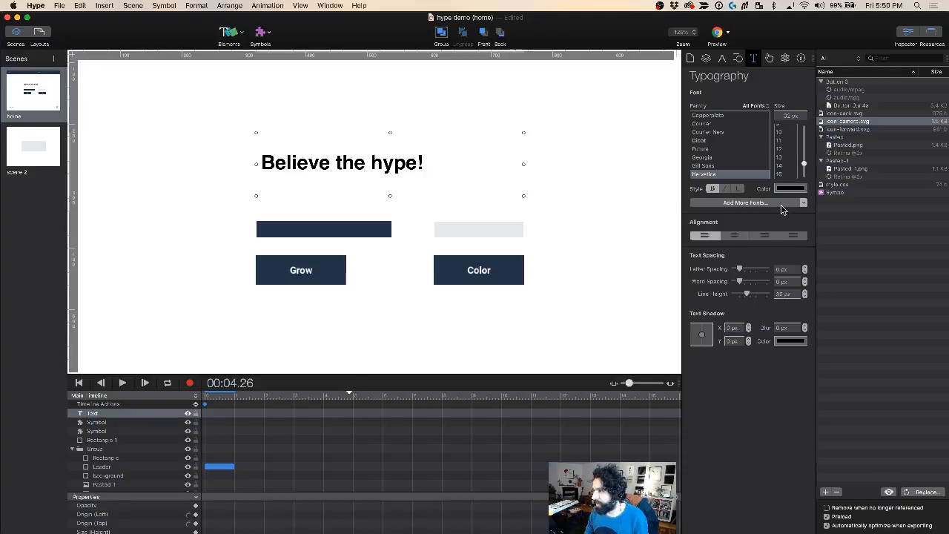
pyautogui.doubleClick(404, 175)
pyautogui.click(390, 207)
pyautogui.click(361, 84)
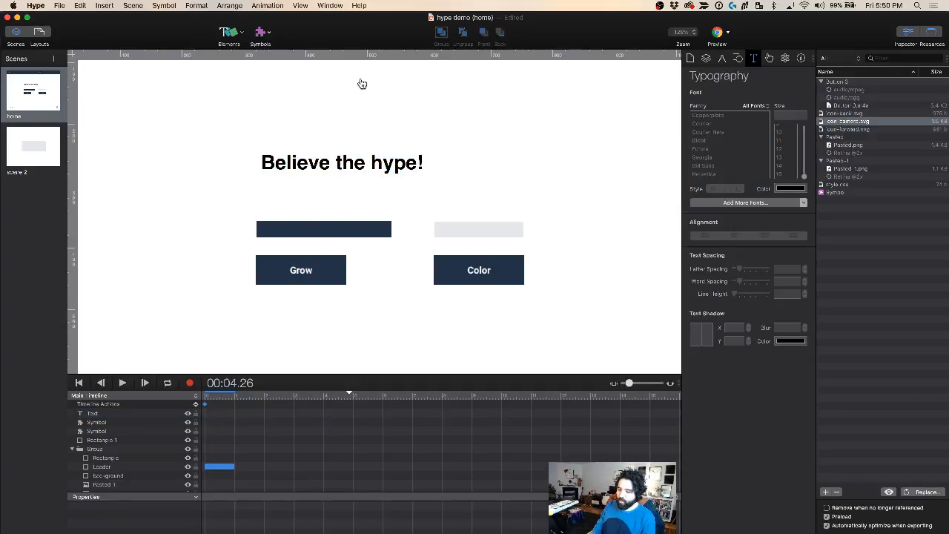
# Step: Switch to Sublime Text and compare the .headline rule with the rules in the Namasketch style.css
pyautogui.press('super+Tab')
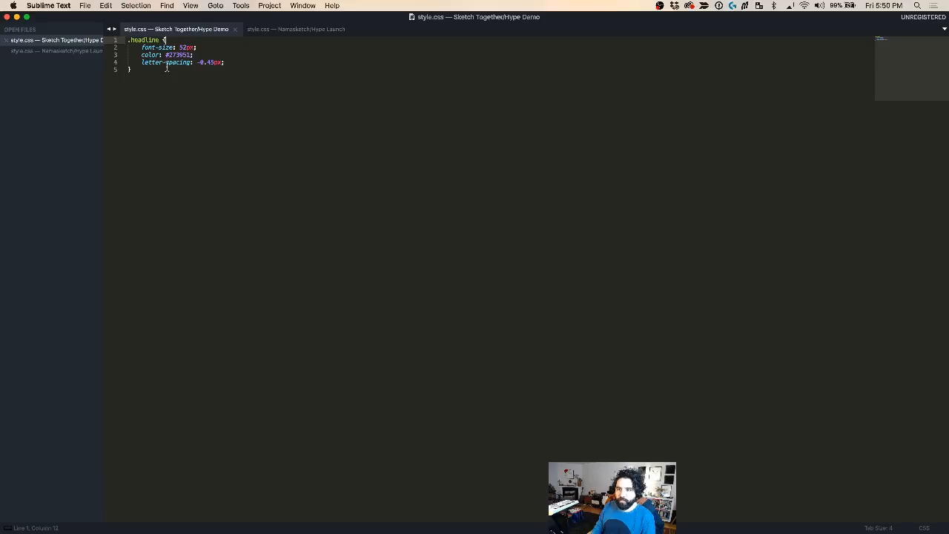
pyautogui.moveTo(163, 72); pyautogui.dragTo(119, 38)
pyautogui.click(190, 112)
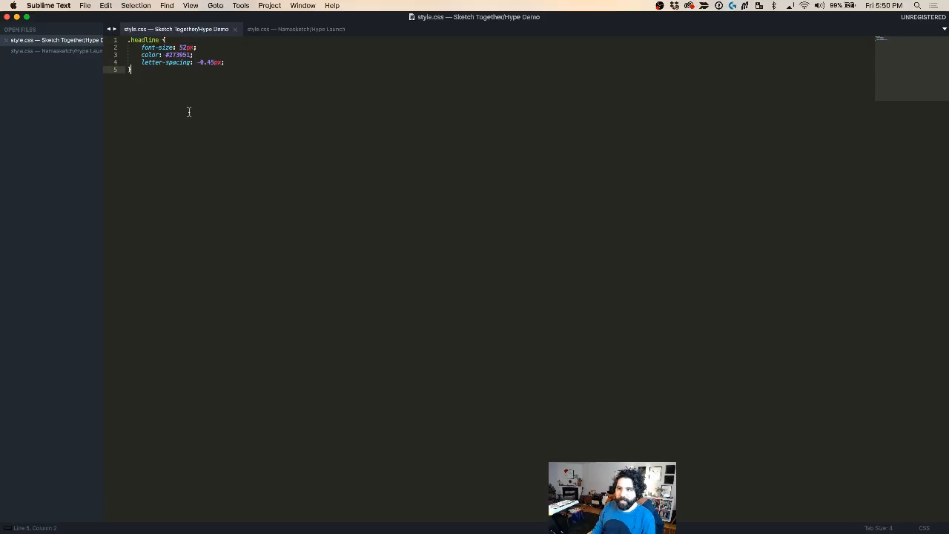
pyautogui.click(328, 31)
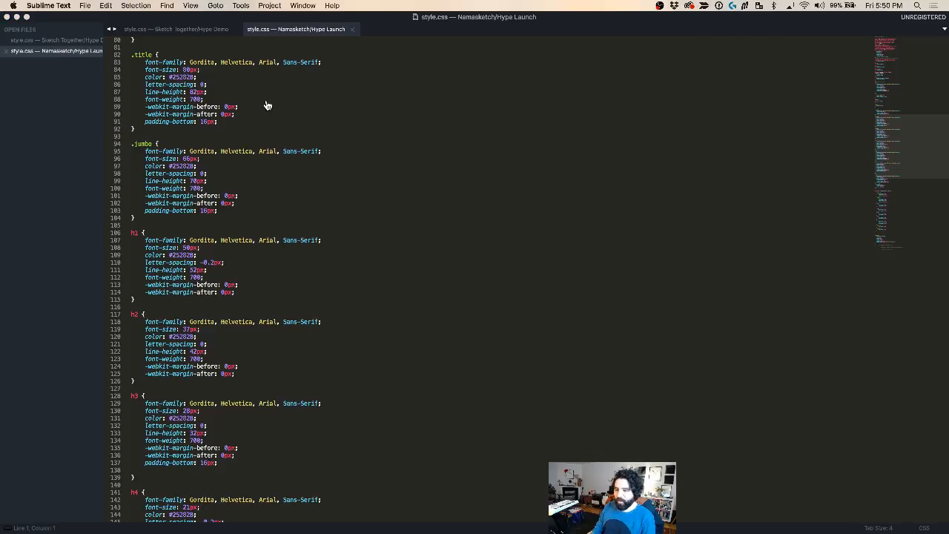
# Step: Bring up the Namasketch App document in Hype and examine the h1 tag and class in its title's inner HTML
pyautogui.press('super+Tab')
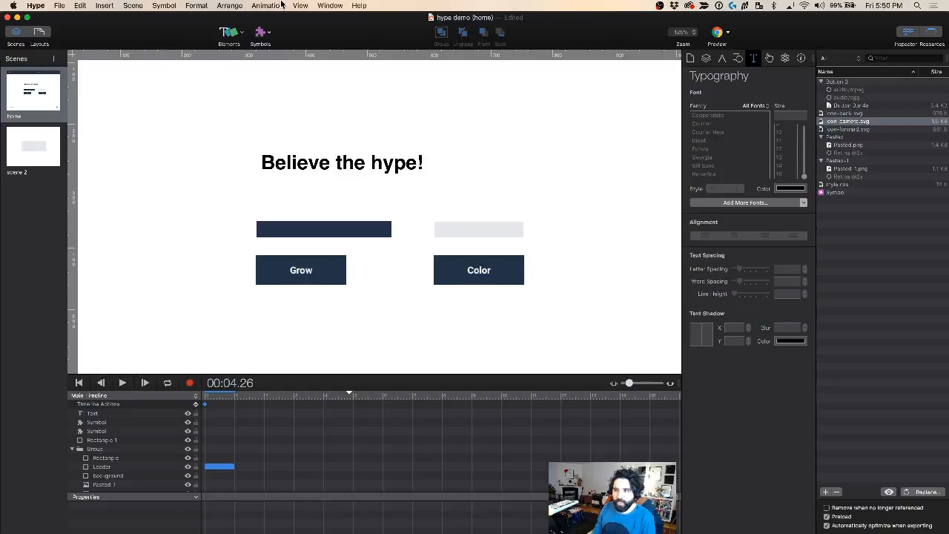
pyautogui.click(342, 4)
pyautogui.click(350, 100)
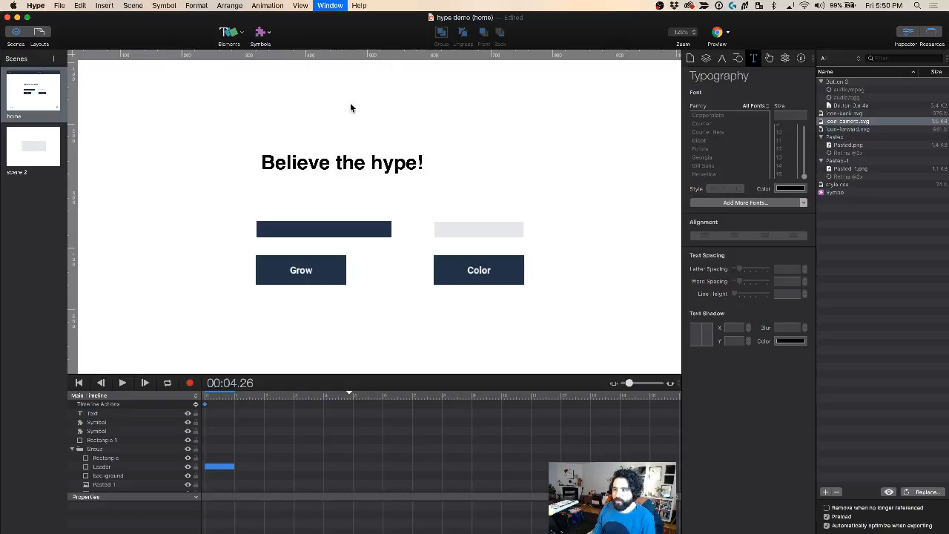
pyautogui.click(436, 286)
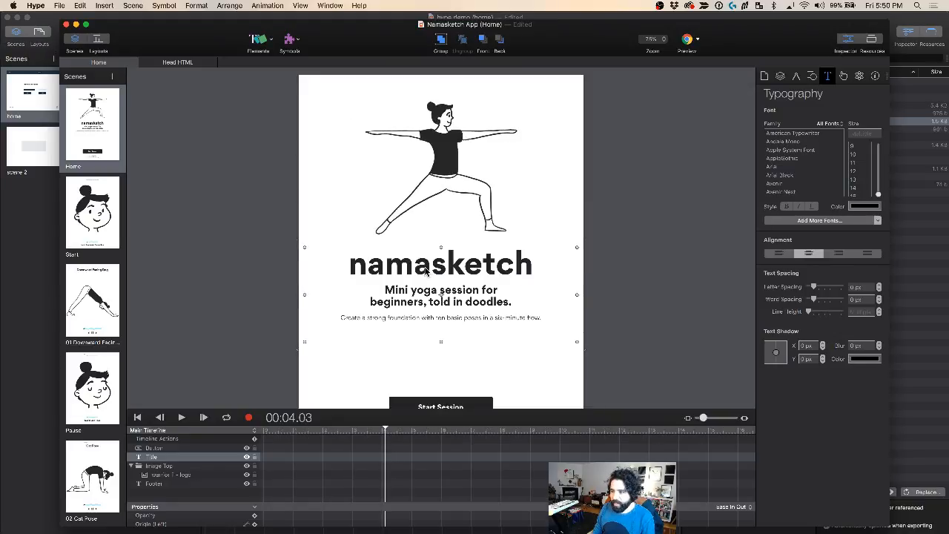
pyautogui.doubleClick(468, 271)
pyautogui.click(440, 353)
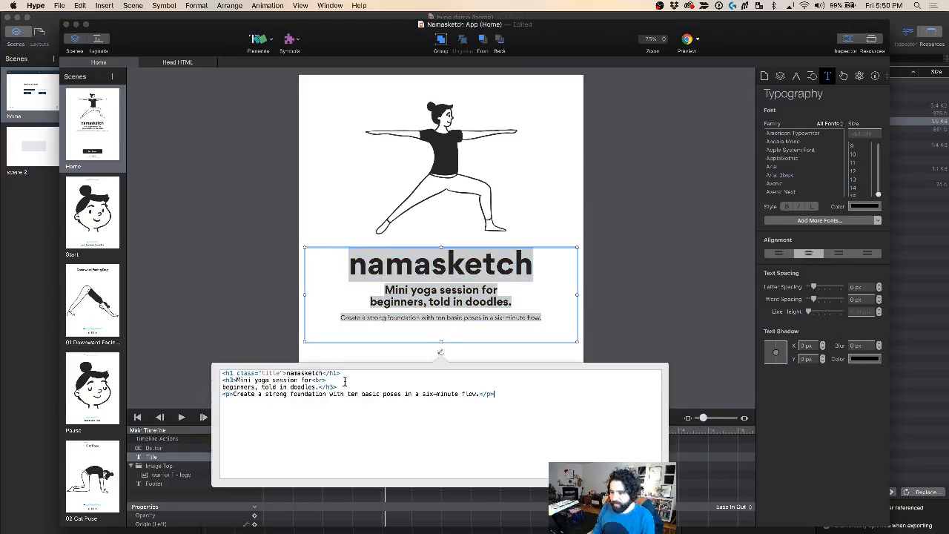
pyautogui.click(308, 373)
pyautogui.click(234, 374)
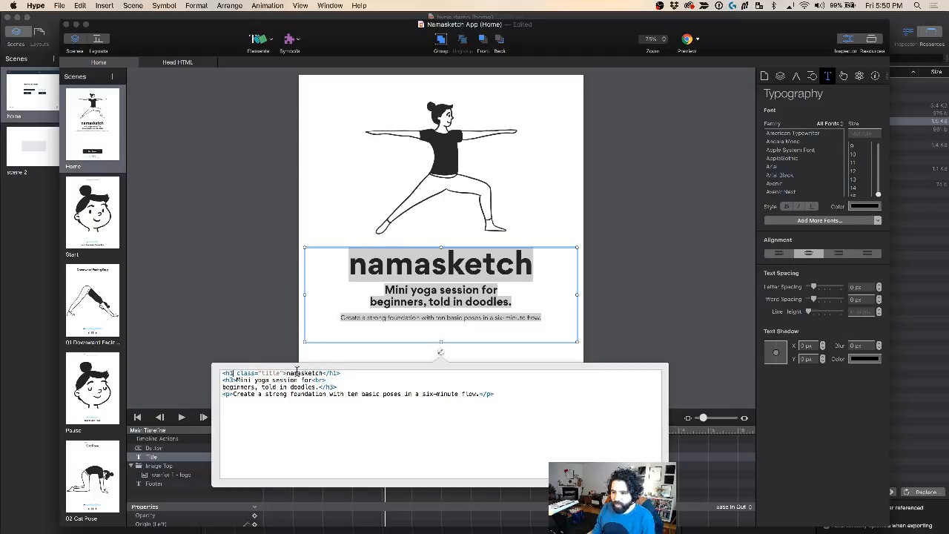
pyautogui.click(245, 166)
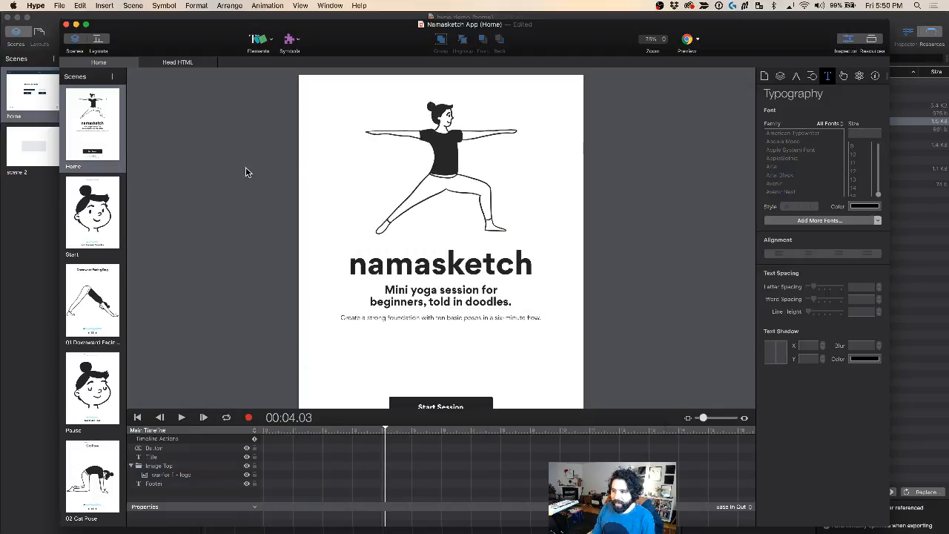
# Step: Switch to Sublime Text, set the h1 font-size to 64px in the Namasketch style.css, and save the file
pyautogui.press('super+Tab')
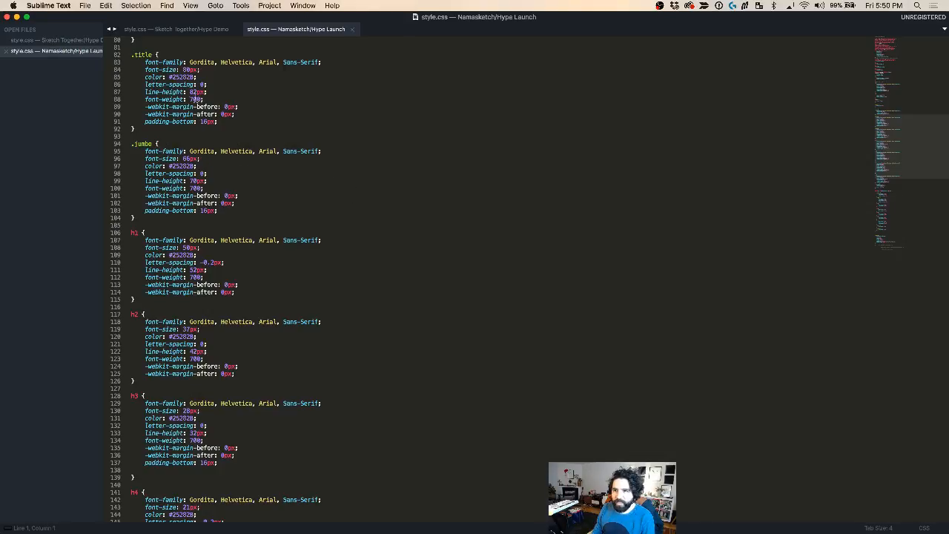
pyautogui.scroll(-2, 192, 270)
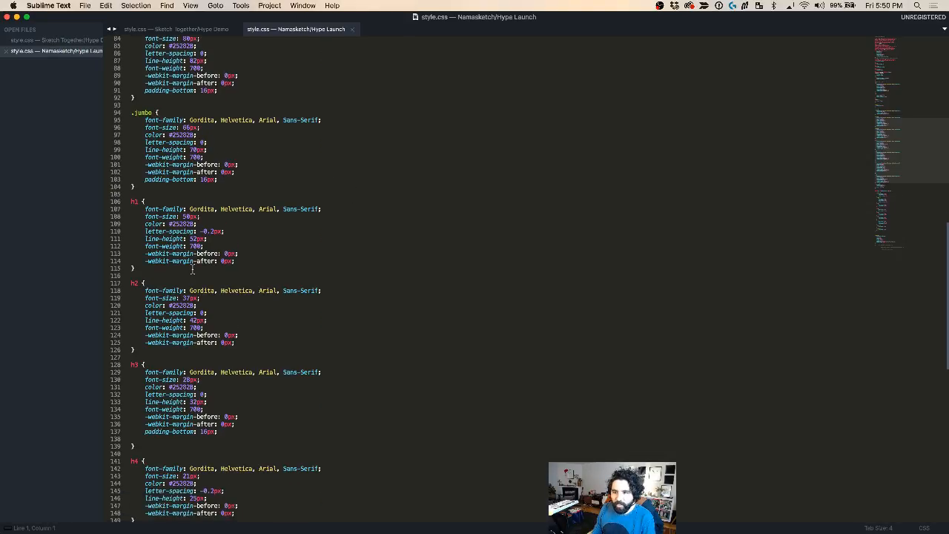
pyautogui.click(189, 216)
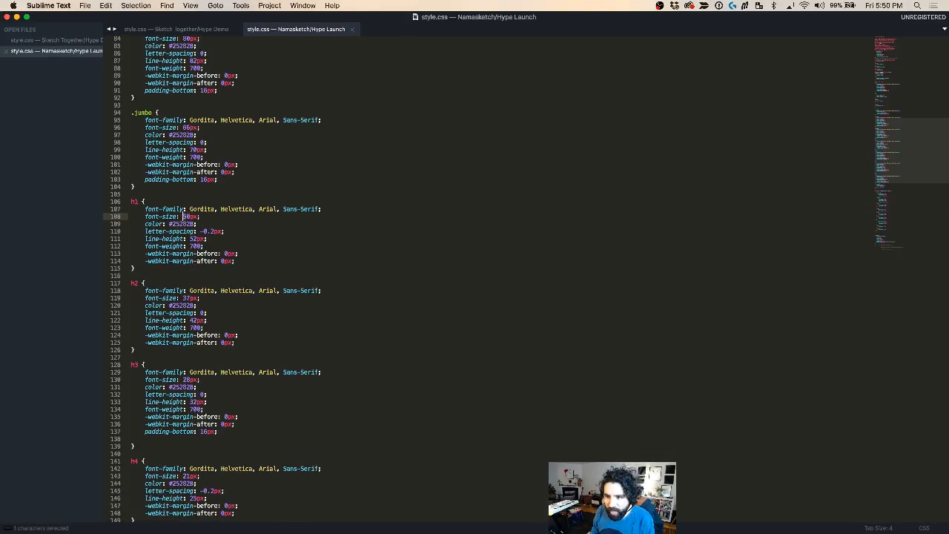
pyautogui.moveTo(184, 216); pyautogui.dragTo(191, 216)
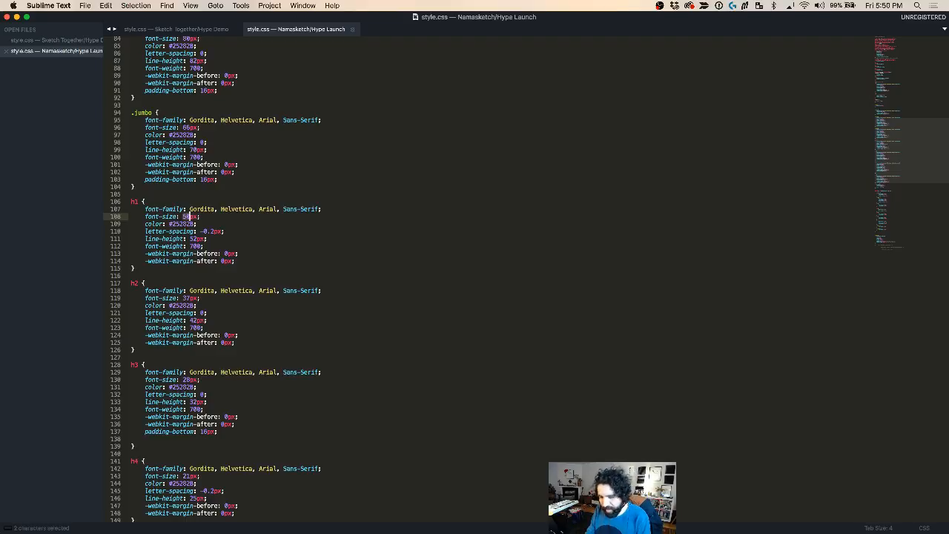
pyautogui.write('60')
pyautogui.press('super+s')
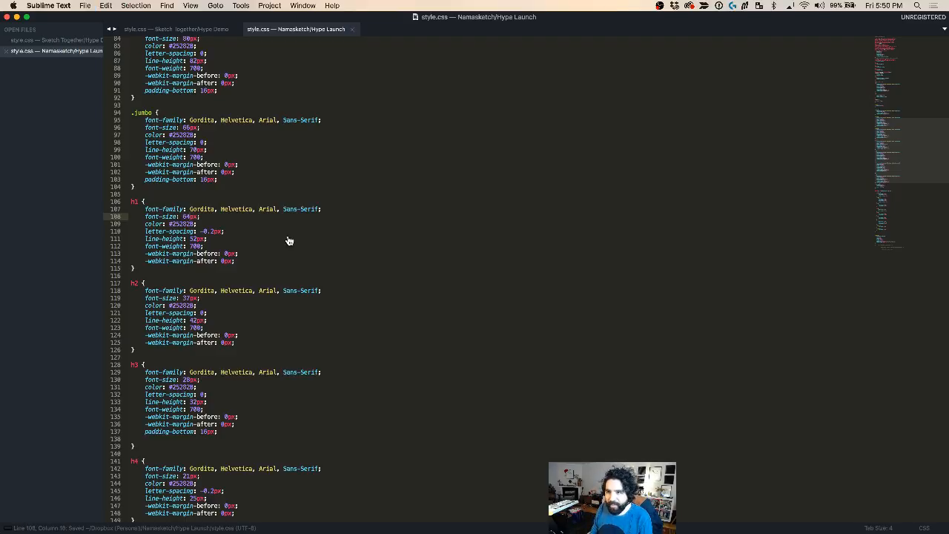
# Step: Return to the Namasketch App in Hype, update style.css to the version on disk, preview it in Chrome, and close the preview
pyautogui.press('super+Tab')
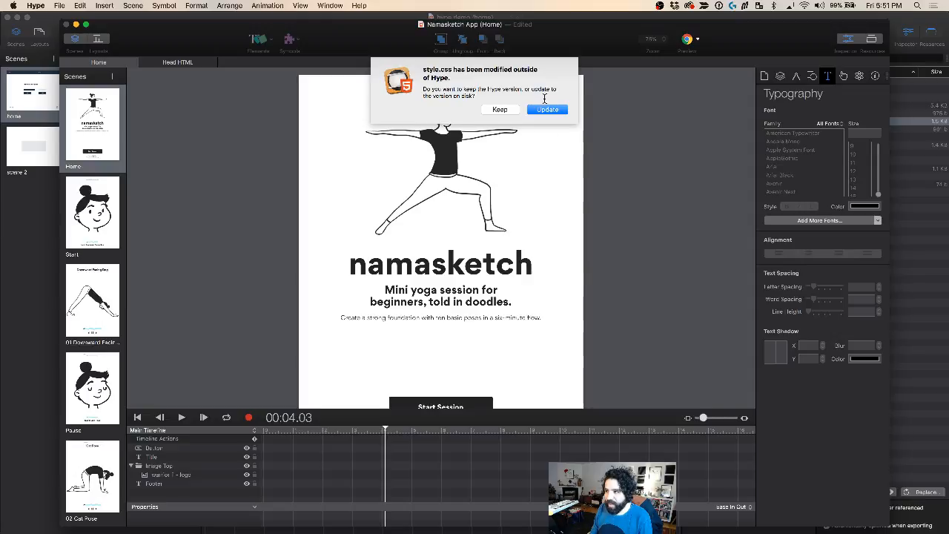
pyautogui.click(546, 109)
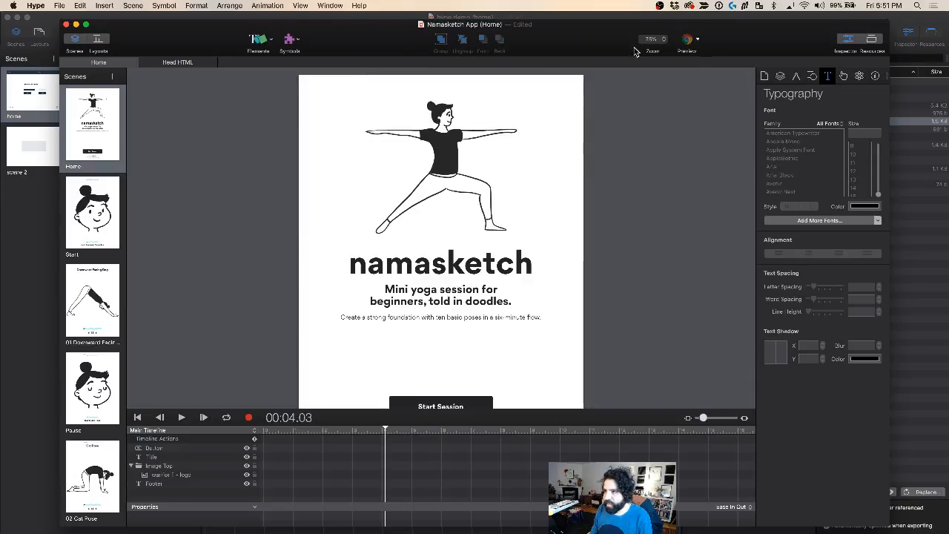
pyautogui.press('super+Return')
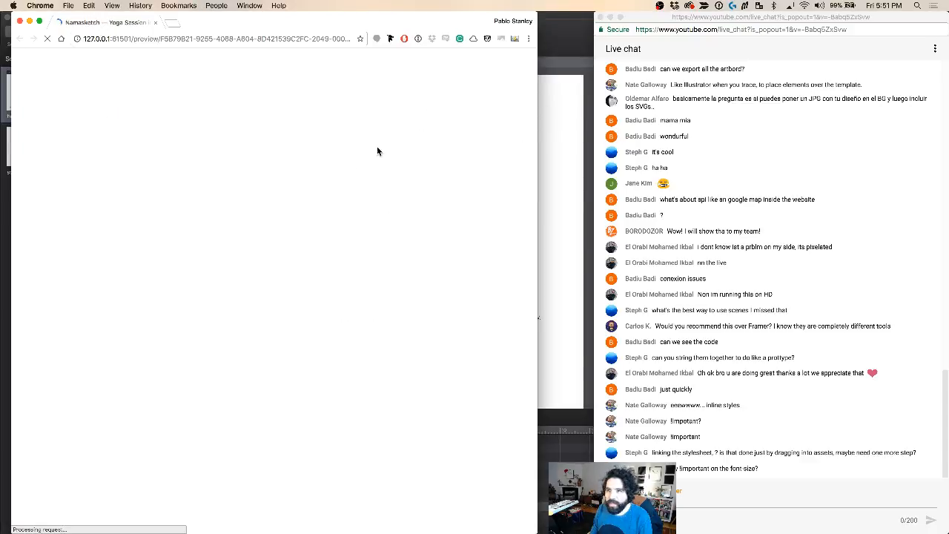
pyautogui.press('super+w')
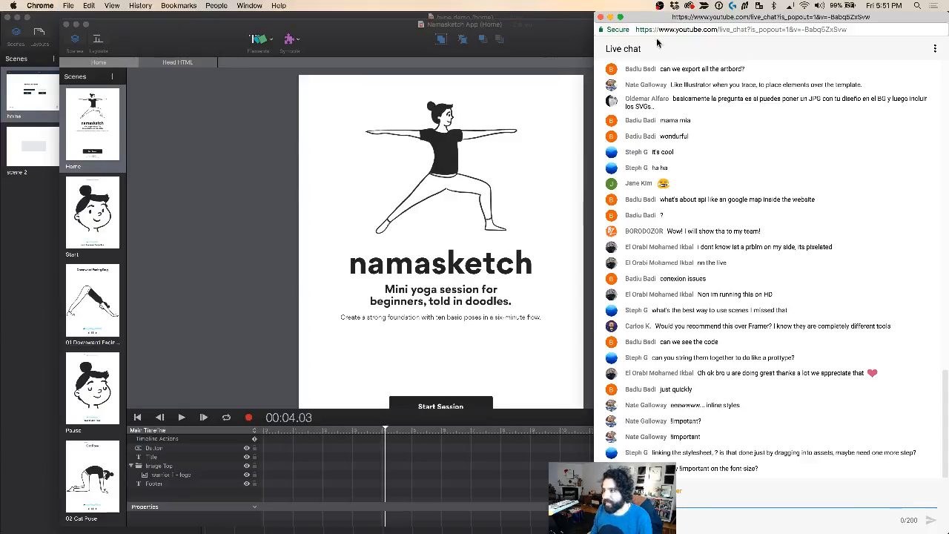
pyautogui.click(229, 191)
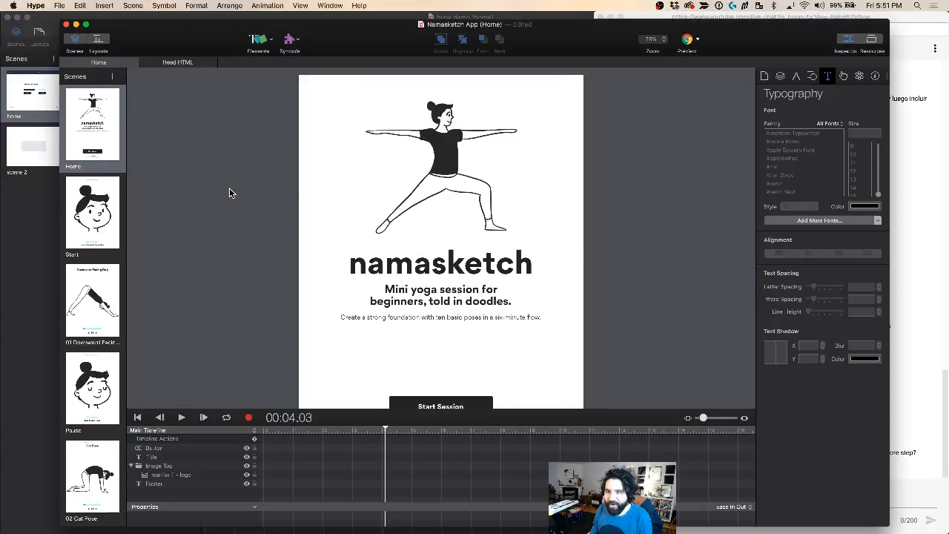
# Step: Close the Namasketch App document and disable Protect from external styles in the hype demo's document settings
pyautogui.click(66, 24)
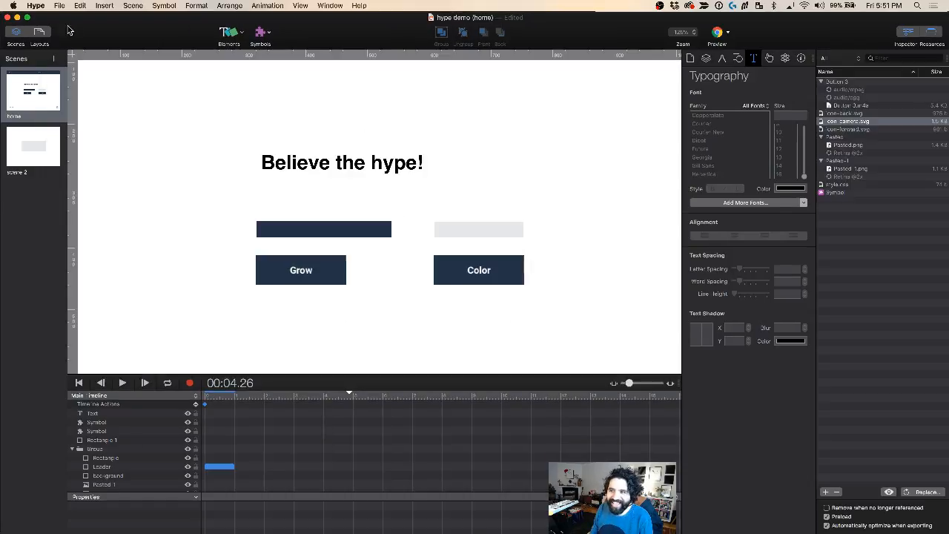
pyautogui.click(690, 58)
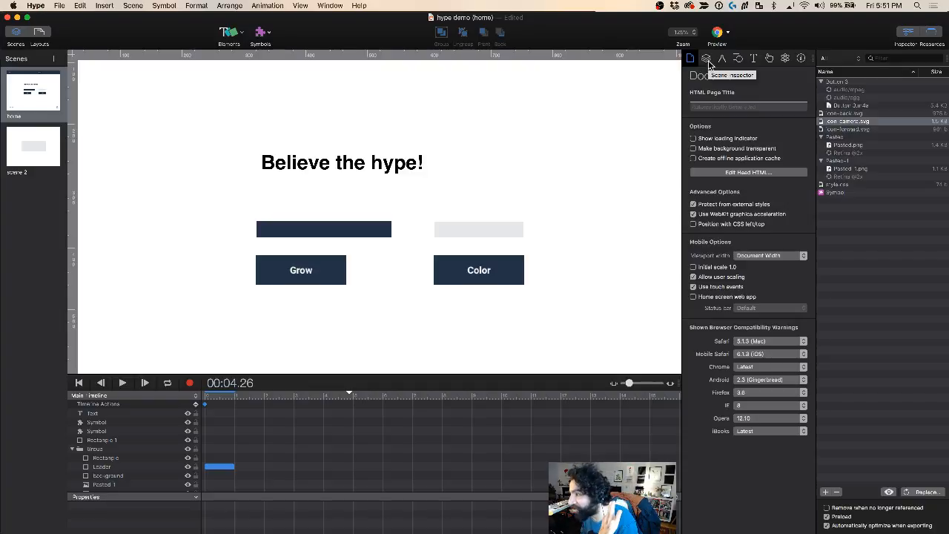
pyautogui.click(694, 205)
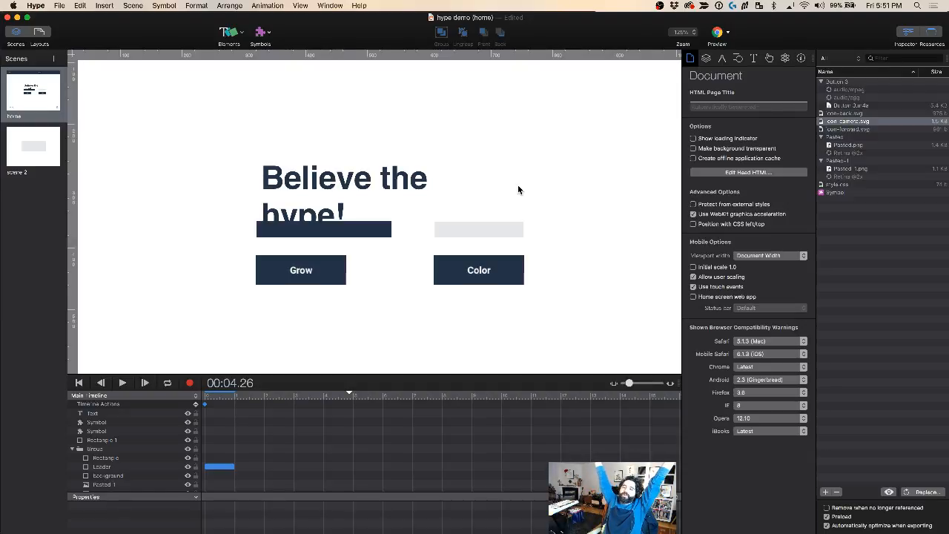
# Step: Extend the "Believe the hype!" text box downward and upward so both lines clear the loader bar, and preview in Chrome
pyautogui.click(409, 184)
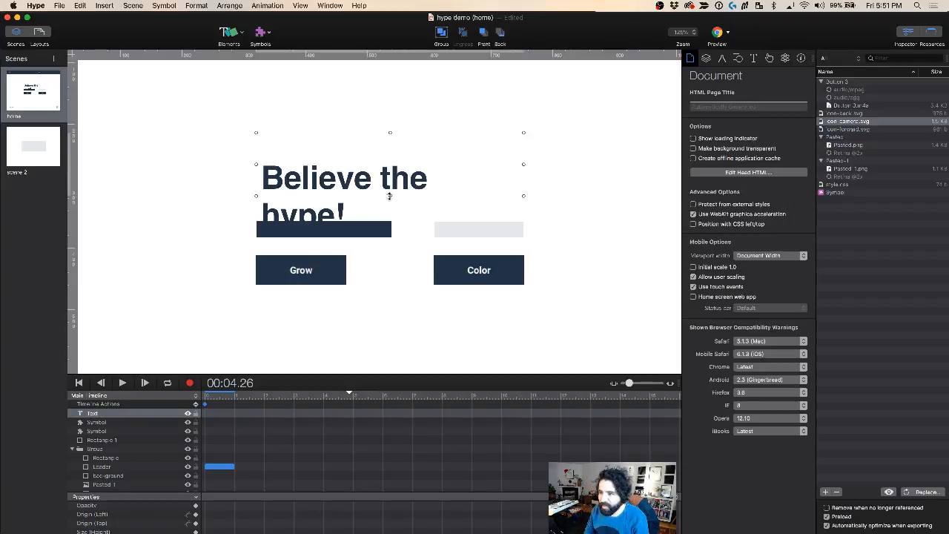
pyautogui.moveTo(390, 195); pyautogui.dragTo(390, 227)
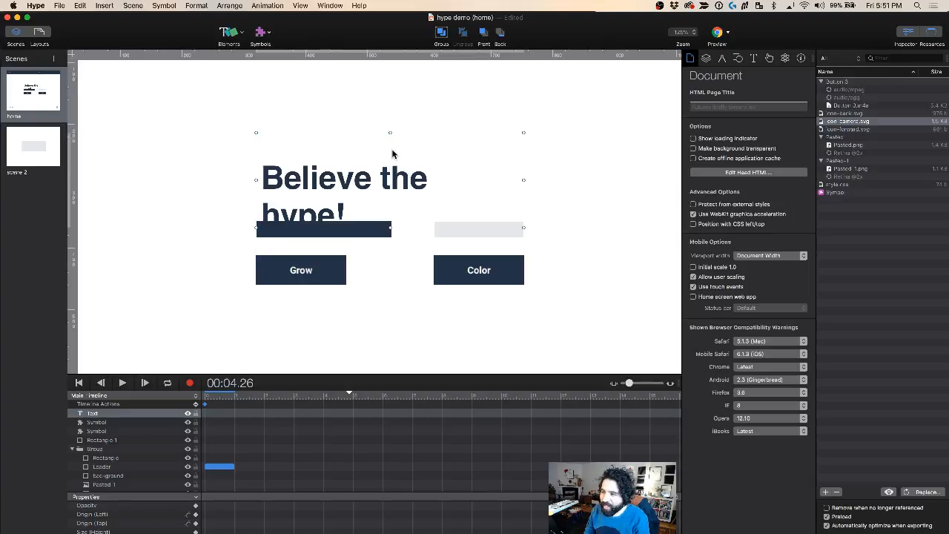
pyautogui.moveTo(390, 132); pyautogui.dragTo(390, 98)
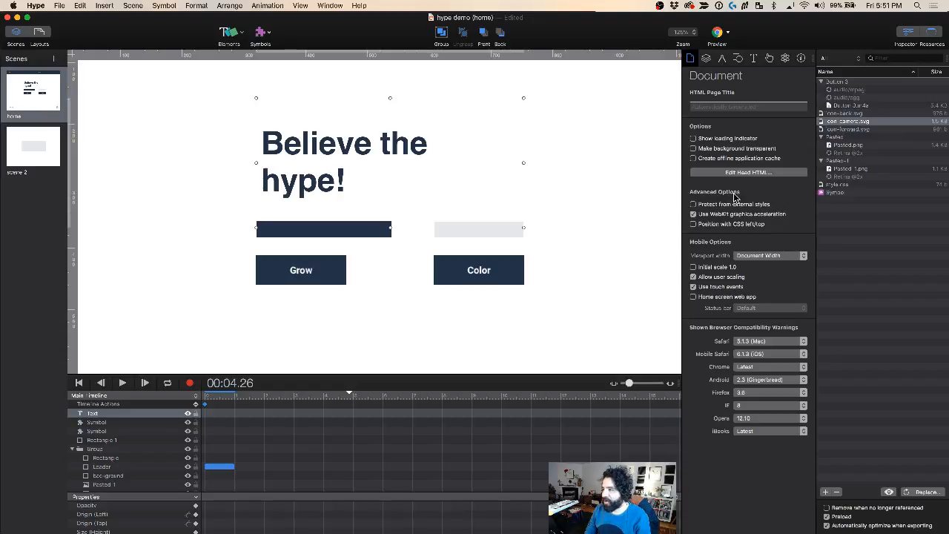
pyautogui.press('super+Return')
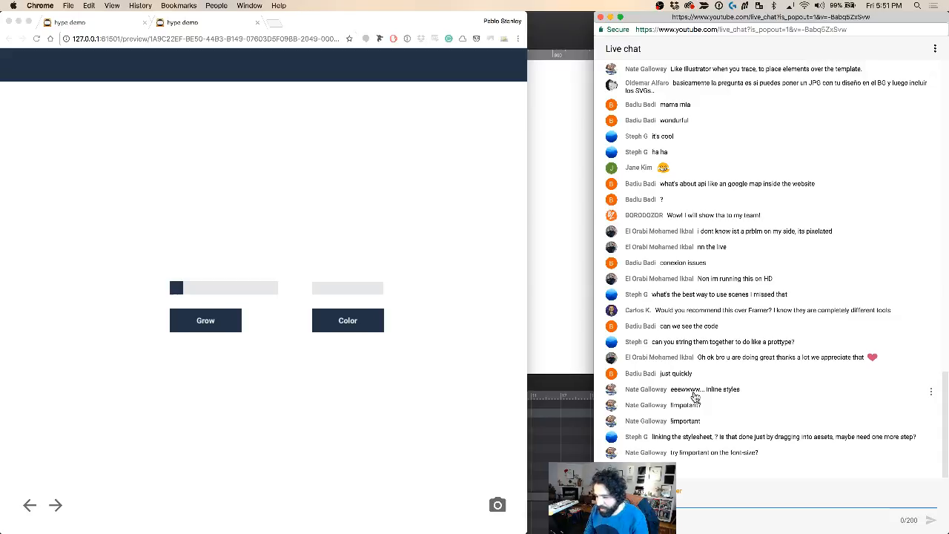
# Step: Switch to Sublime Text, close the Namasketch style.css, set the .headline font-size to 40px in the demo's style.css, and save
pyautogui.press('super+Tab')
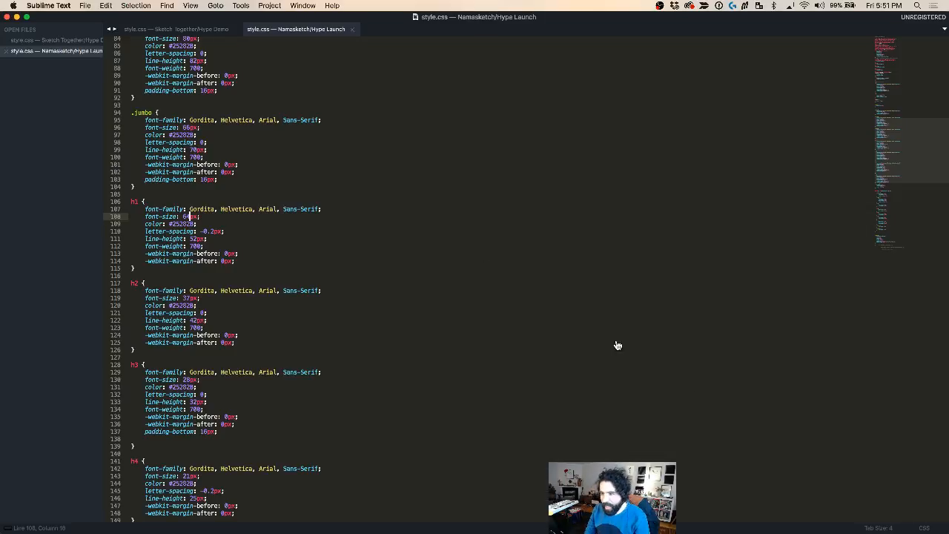
pyautogui.click(353, 30)
pyautogui.click(185, 47)
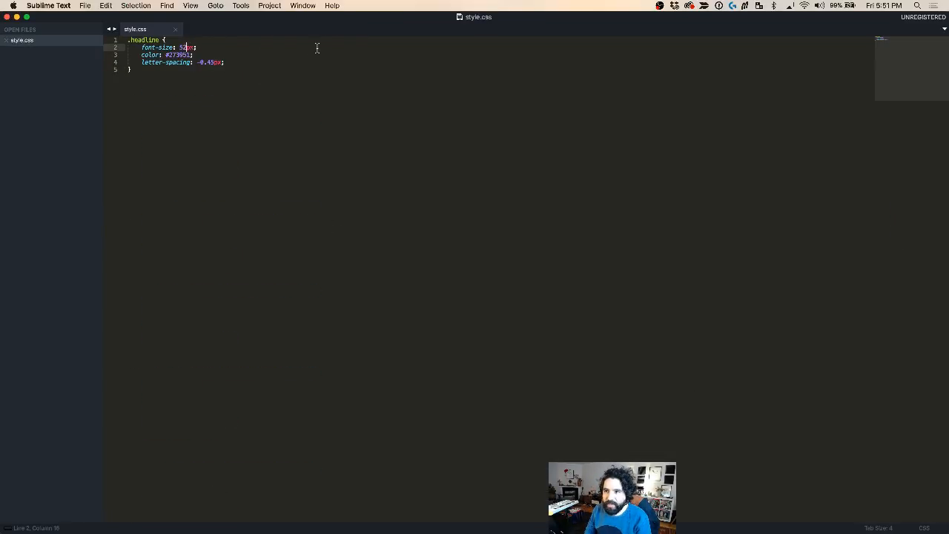
pyautogui.hotkey('shift', 'Right')
pyautogui.hotkey('shift', 'Right')
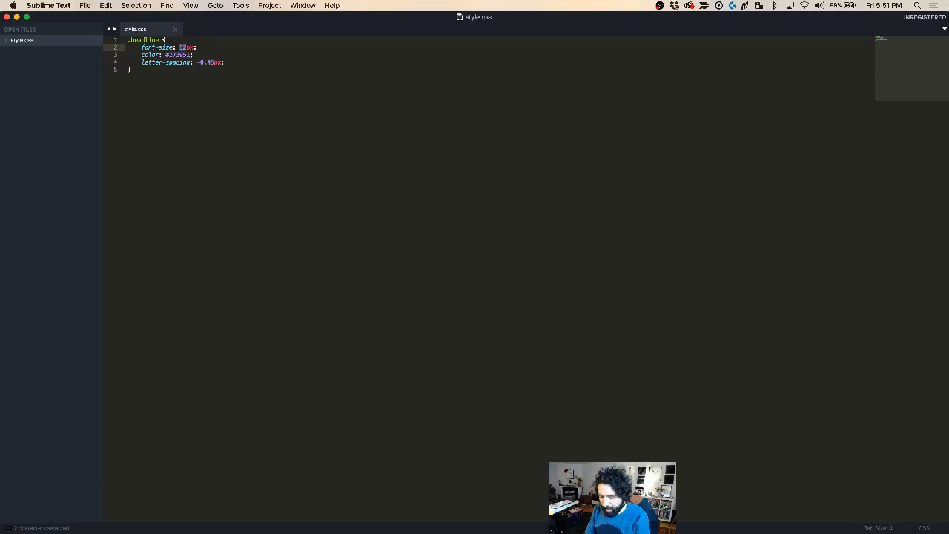
pyautogui.write('40')
pyautogui.press('super+s')
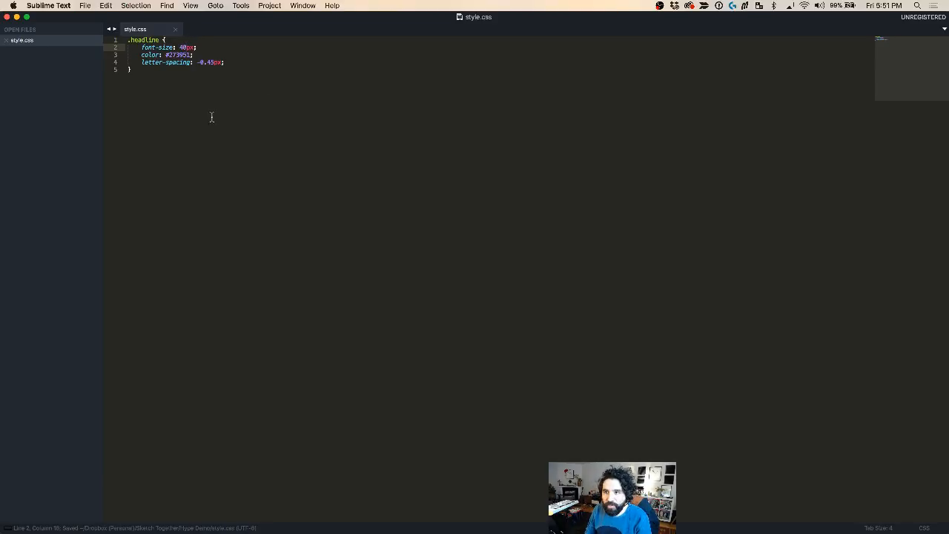
# Step: Return to Hype, update style.css to the version on disk, and lower the heading text box's upper edge slightly
pyautogui.press('super+Tab')
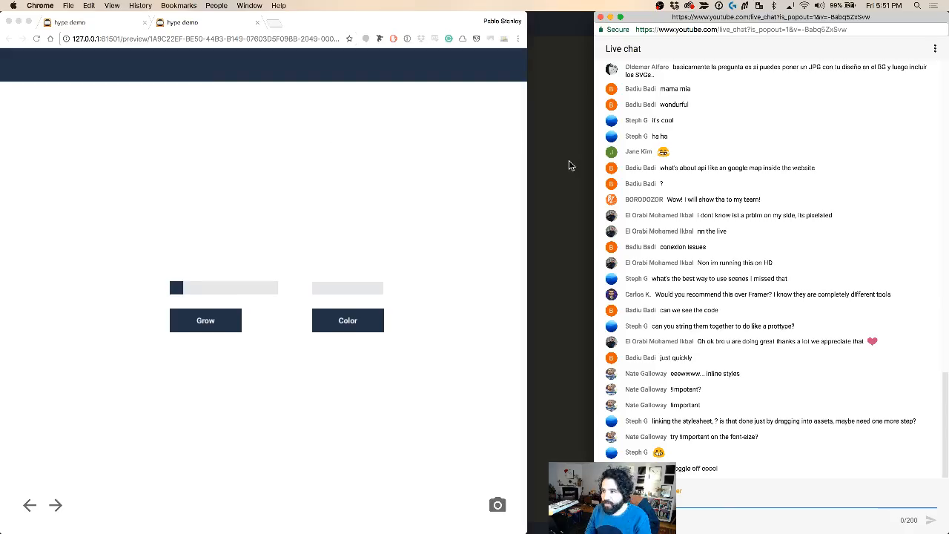
pyautogui.press('super+Tab')
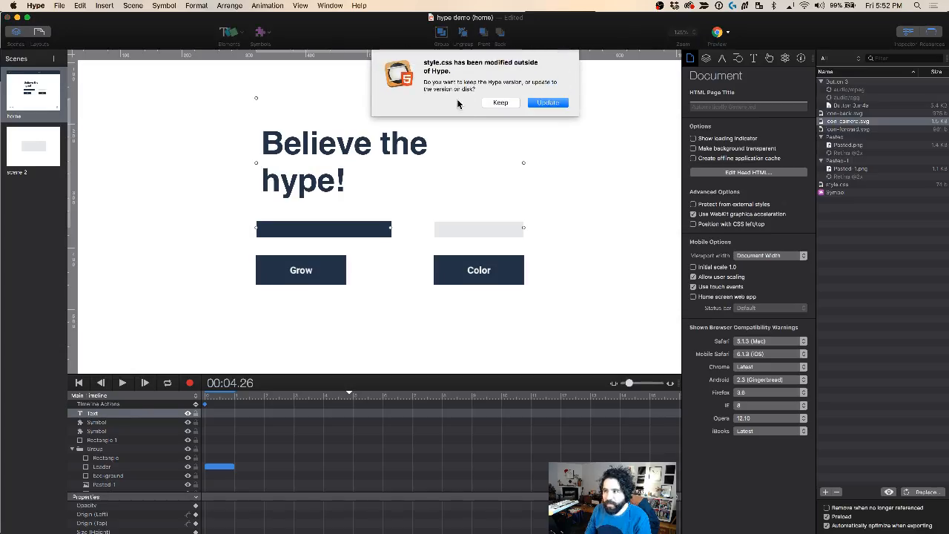
pyautogui.click(548, 103)
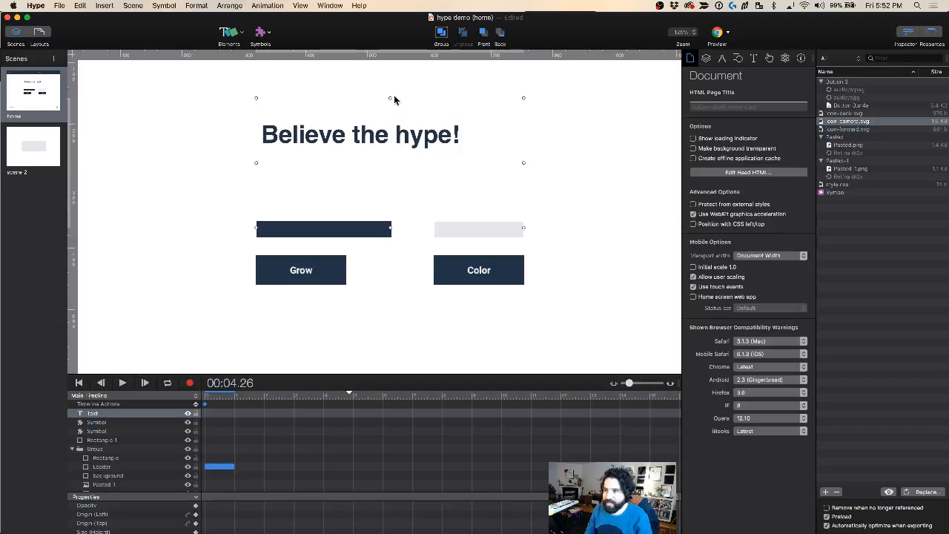
pyautogui.moveTo(389, 99); pyautogui.dragTo(392, 110)
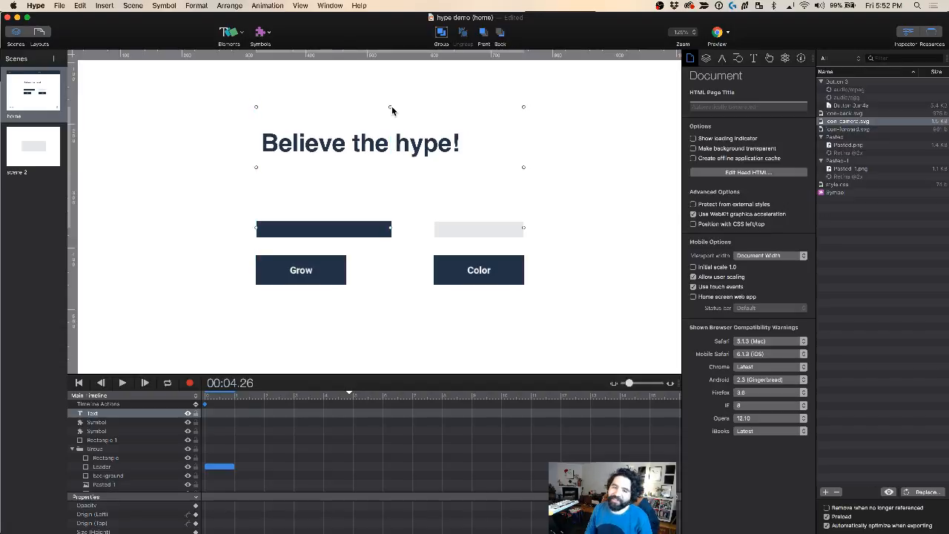
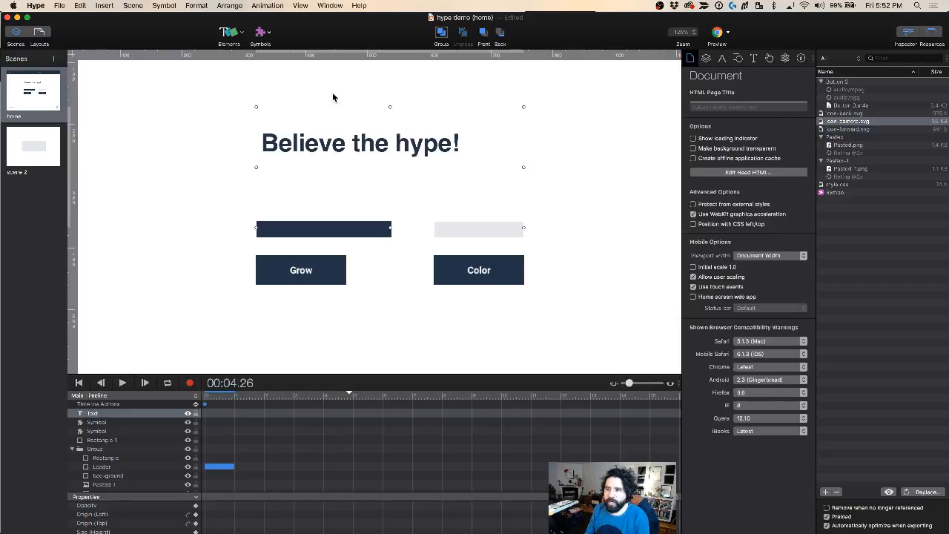
# Step: Delete the Text symbol in the middle of the dark header bar
pyautogui.press('super+minus')
pyautogui.press('super+minus')
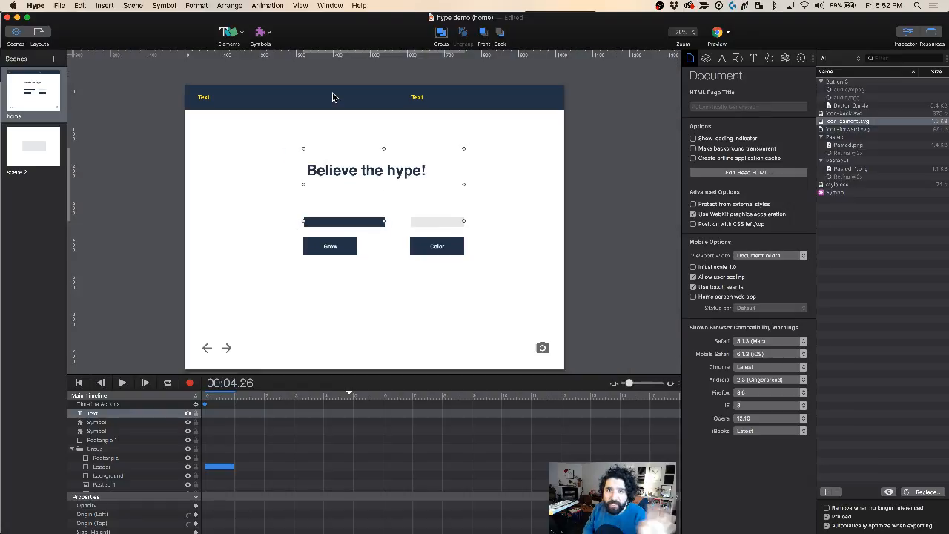
pyautogui.click(418, 99)
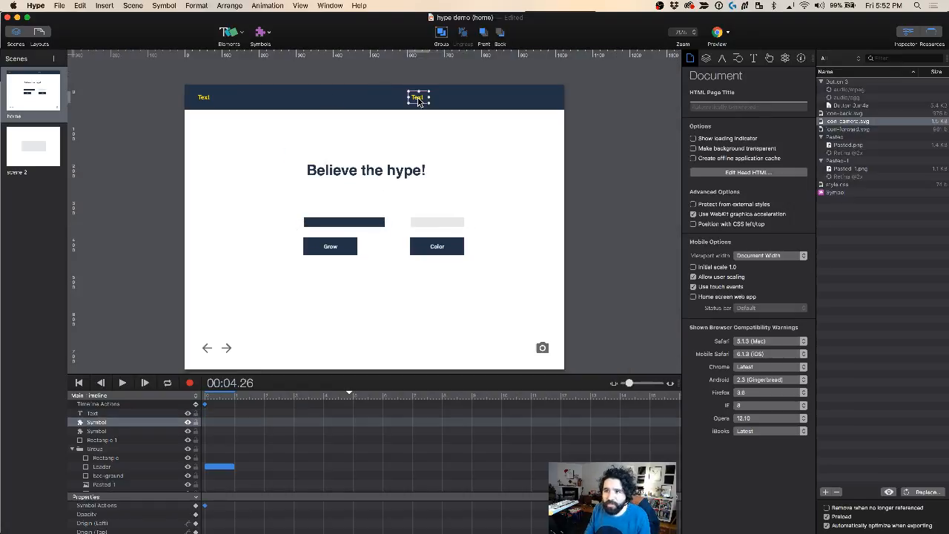
pyautogui.press('Delete')
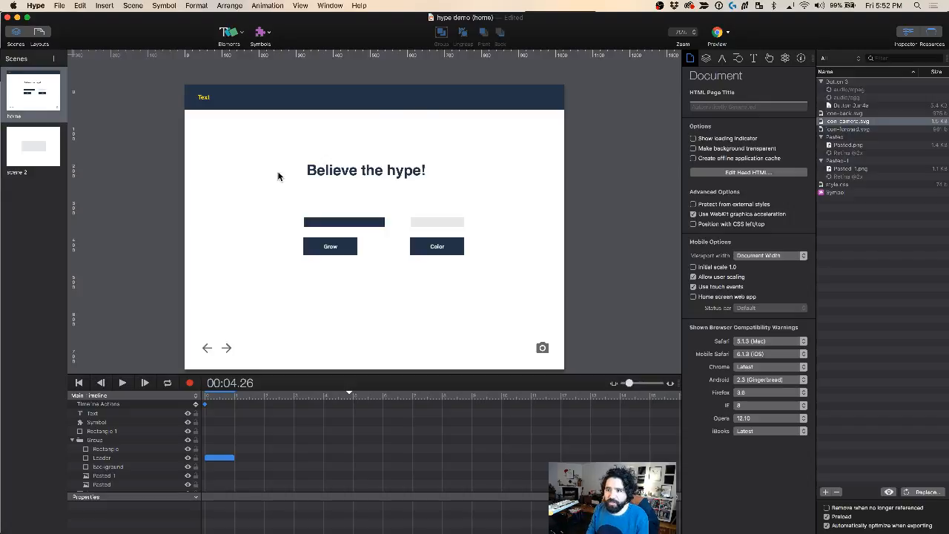
# Step: Open the remaining Text symbol in the header bar, examine its typography settings, and leave the symbol
pyautogui.click(205, 99)
pyautogui.doubleClick(206, 99)
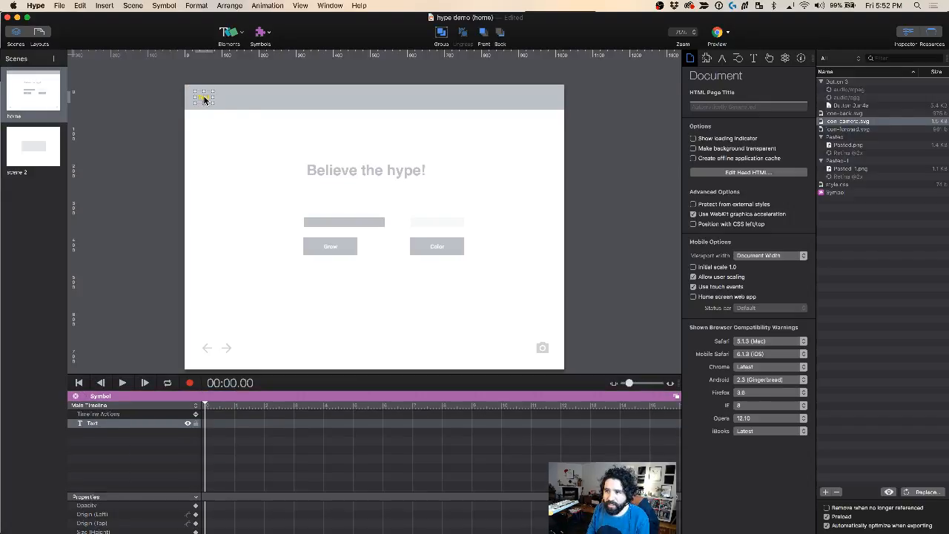
pyautogui.click(753, 58)
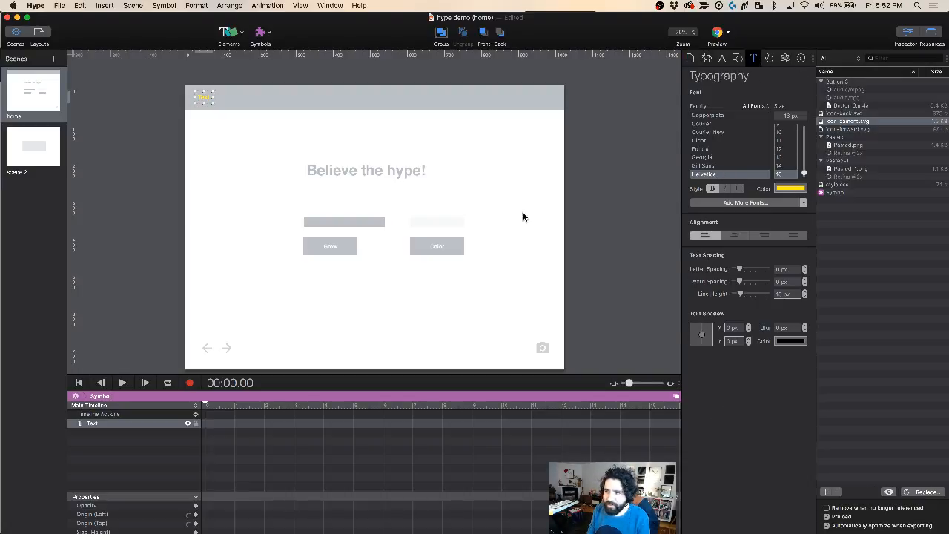
pyautogui.click(580, 183)
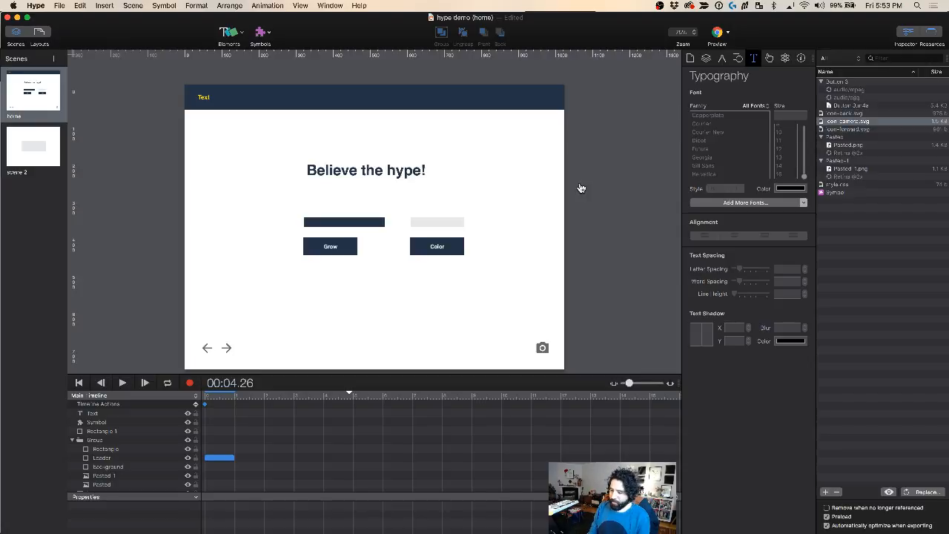
# Step: Switch to Sketch and check the Hype intro list for the remaining demo topics
pyautogui.press('super+Tab')
pyautogui.hscroll(-5, 357, 197)
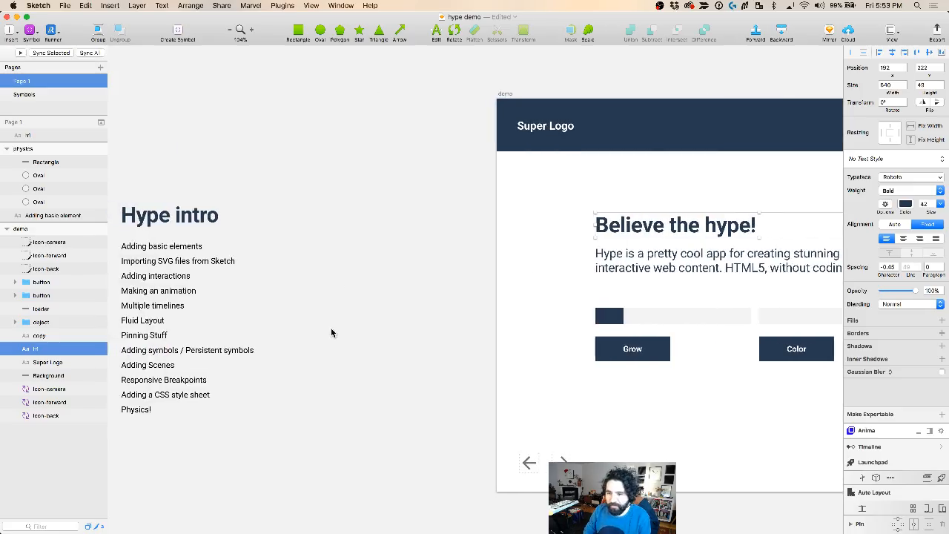
pyautogui.hscroll(-4, 330, 333)
pyautogui.scroll(-2, 331, 334)
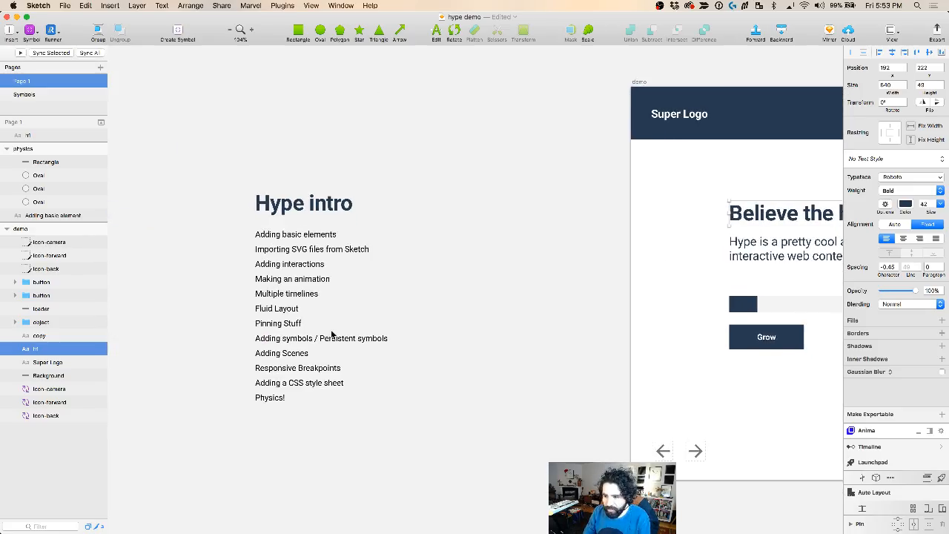
pyautogui.click(319, 415)
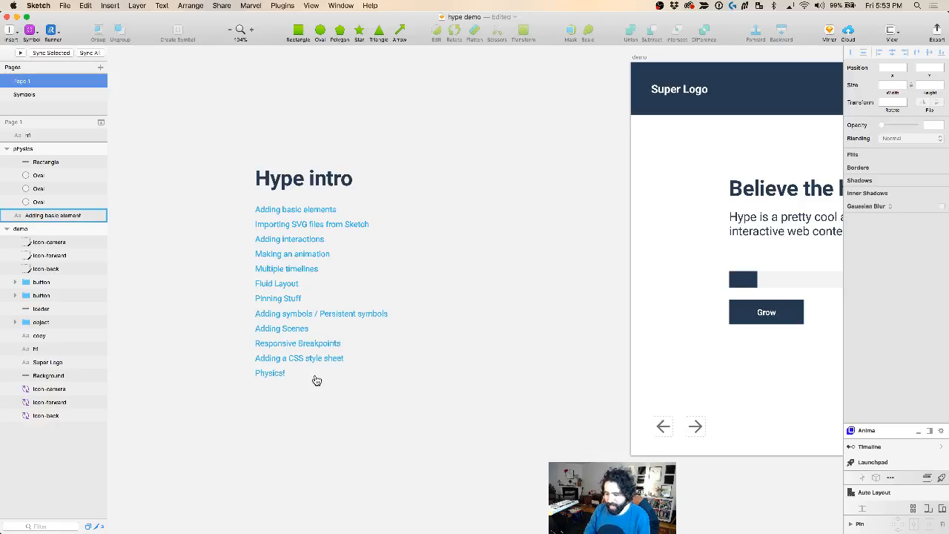
# Step: Return to Hype and add an iPhone responsive layout with a 320 px breakpoint to the home scene
pyautogui.press('super+Tab')
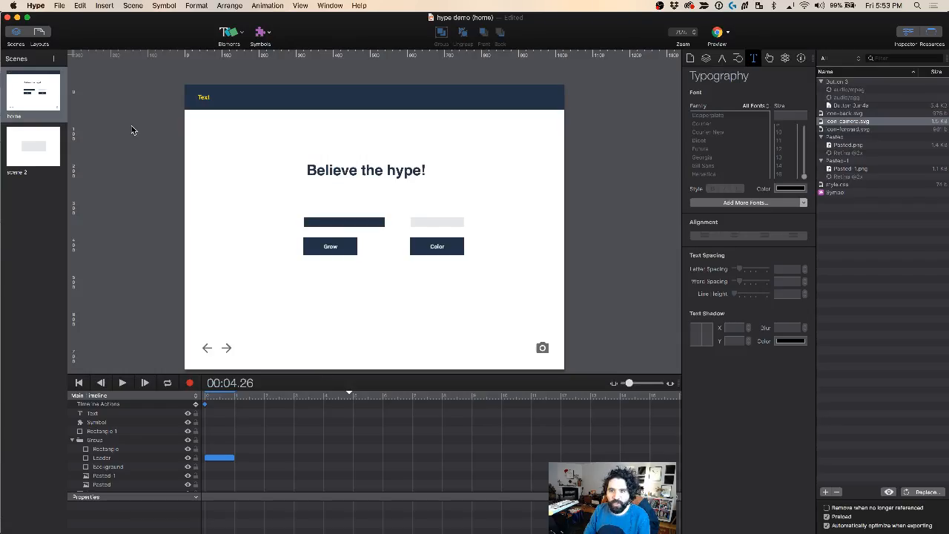
pyautogui.click(50, 98)
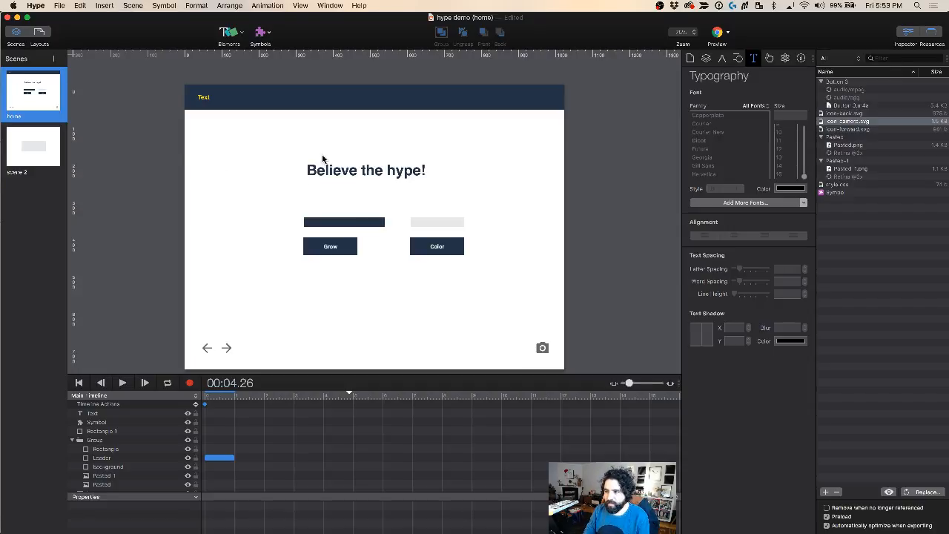
pyautogui.scroll(-1, 322, 159)
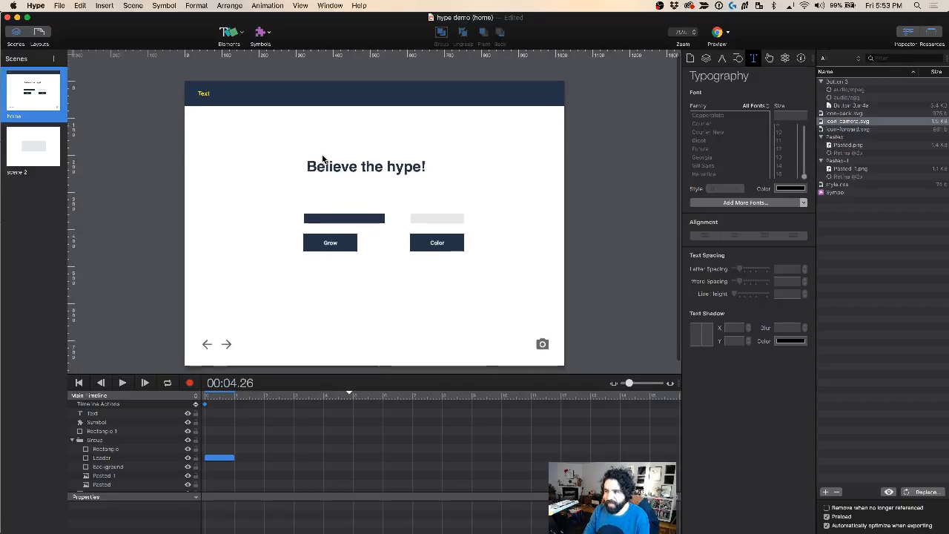
pyautogui.click(722, 59)
pyautogui.click(710, 60)
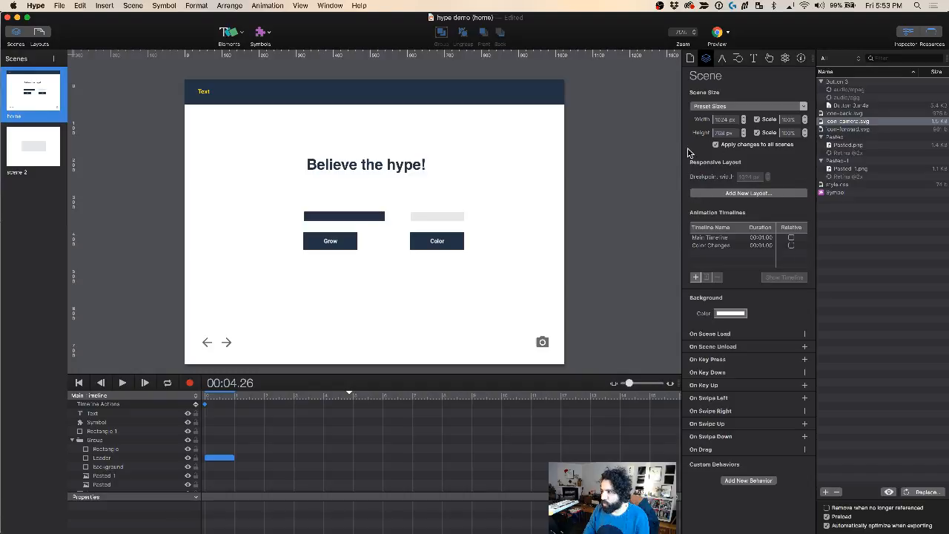
pyautogui.click(748, 194)
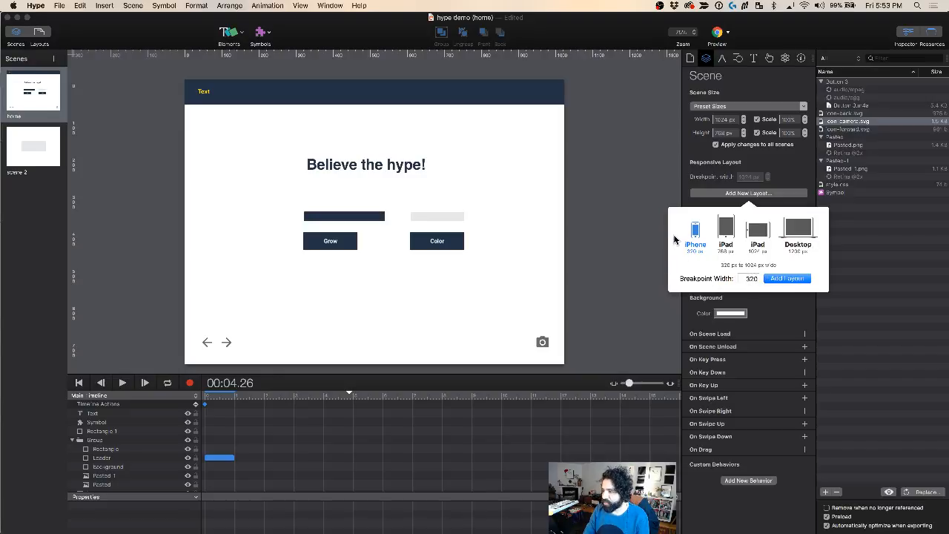
pyautogui.click(803, 280)
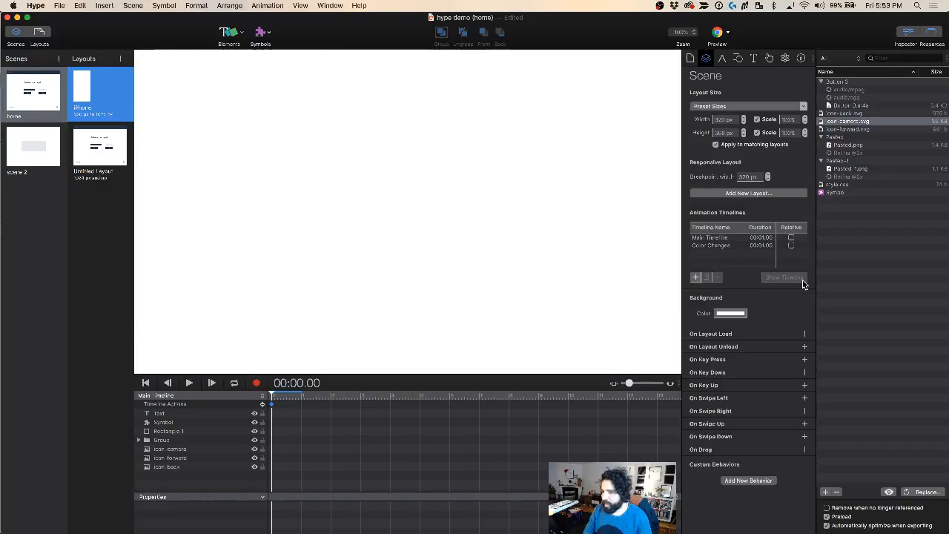
# Step: Move the back and forward arrows to the iPhone layout's lower-left corner and the camera icon to its lower-right corner
pyautogui.press('super+minus')
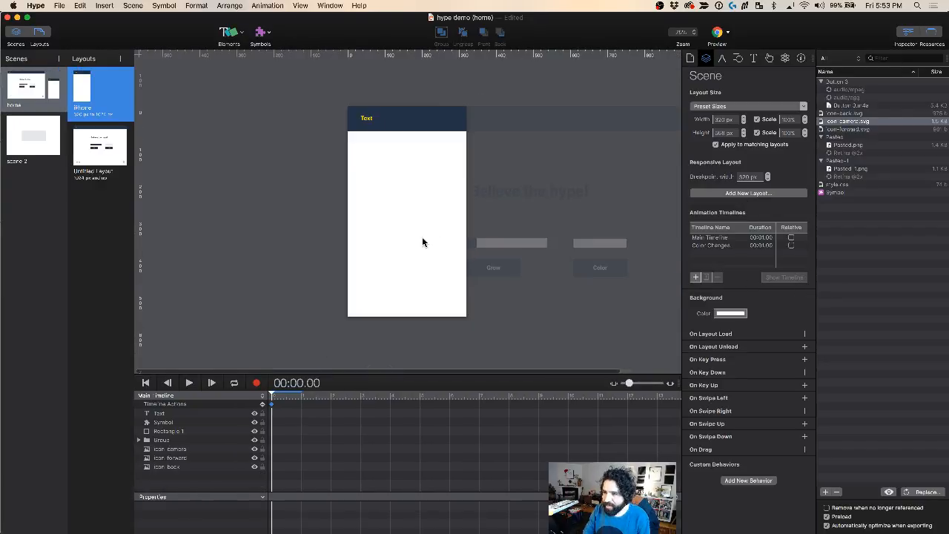
pyautogui.press('super+minus')
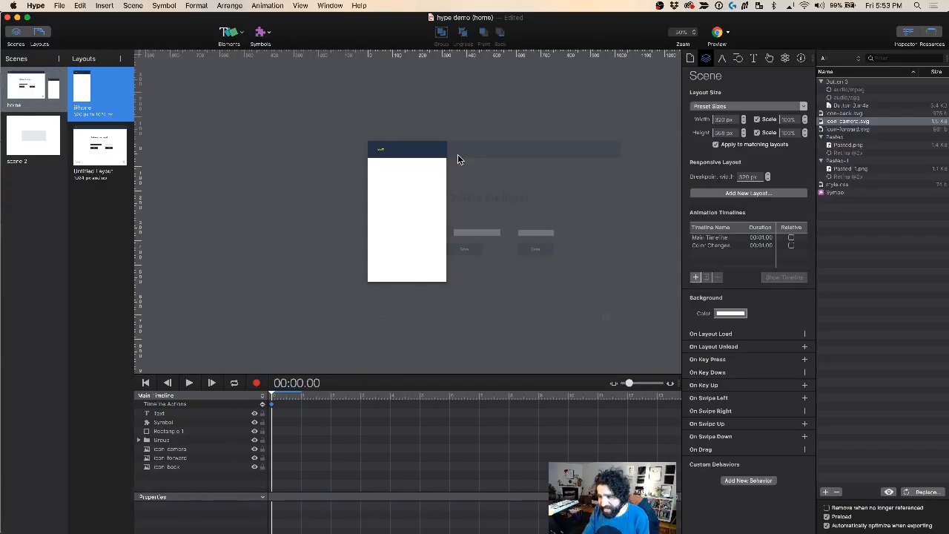
pyautogui.click(371, 318)
pyautogui.moveTo(372, 317); pyautogui.dragTo(480, 346)
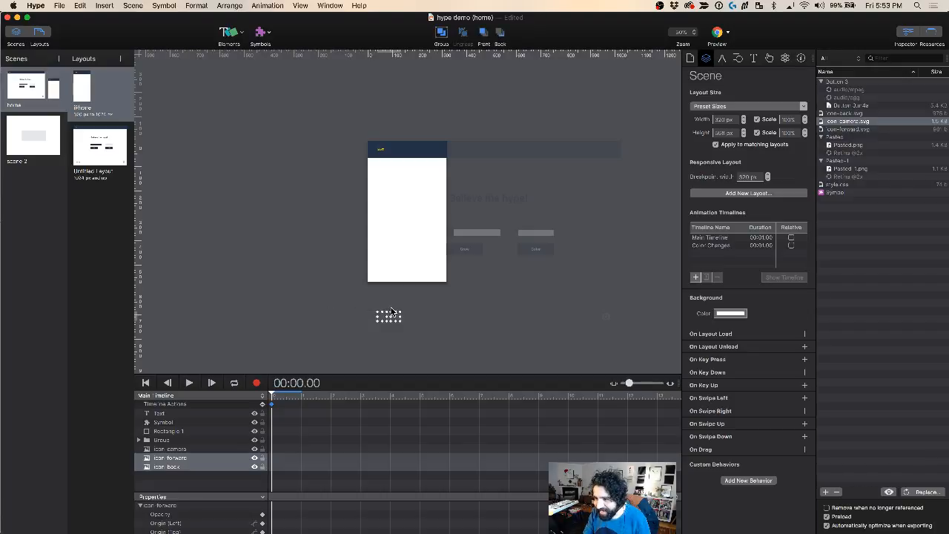
pyautogui.moveTo(395, 321); pyautogui.dragTo(387, 277)
pyautogui.moveTo(604, 317); pyautogui.dragTo(437, 277)
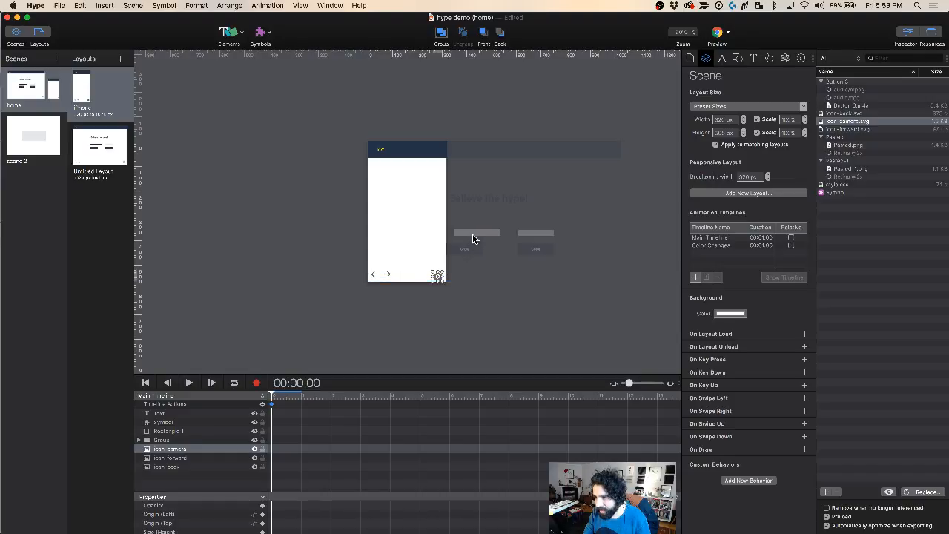
# Step: Move the "Believe the hype!" heading under the iPhone layout's header and narrow its text box to wrap onto two lines
pyautogui.moveTo(473, 232); pyautogui.dragTo(397, 226)
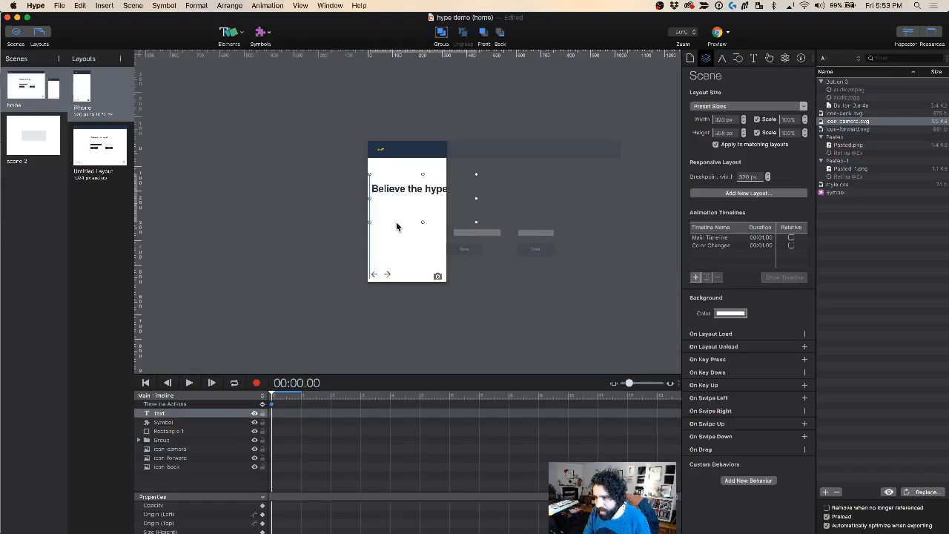
pyautogui.moveTo(476, 198); pyautogui.dragTo(401, 179)
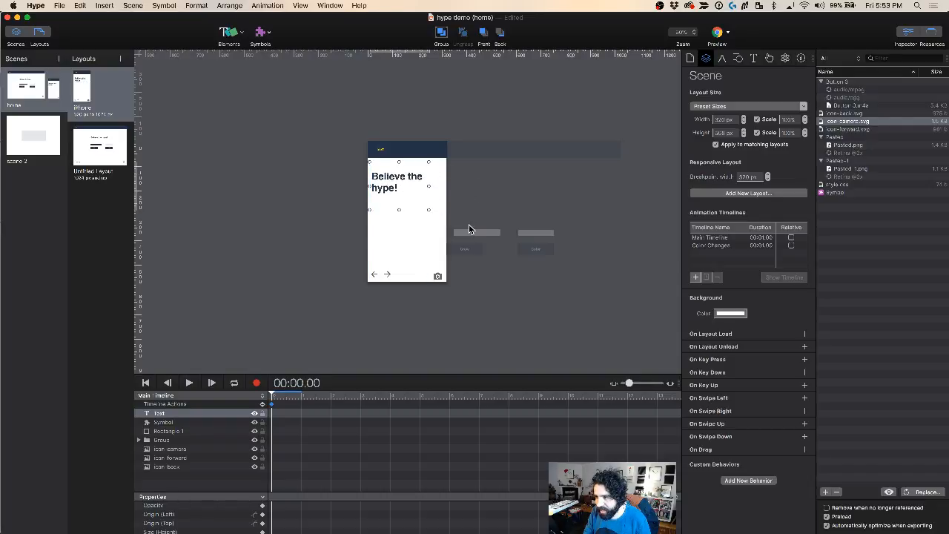
pyautogui.click(457, 224)
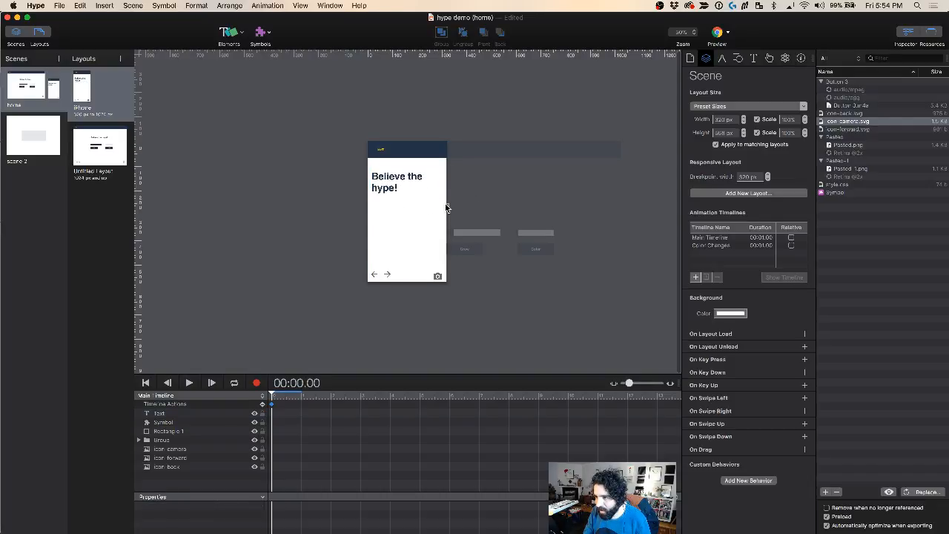
# Step: Place the Grow and Color group under the iPhone layout's heading, stacking Color beneath Grow and fitting the group's box within the layout
pyautogui.click(466, 242)
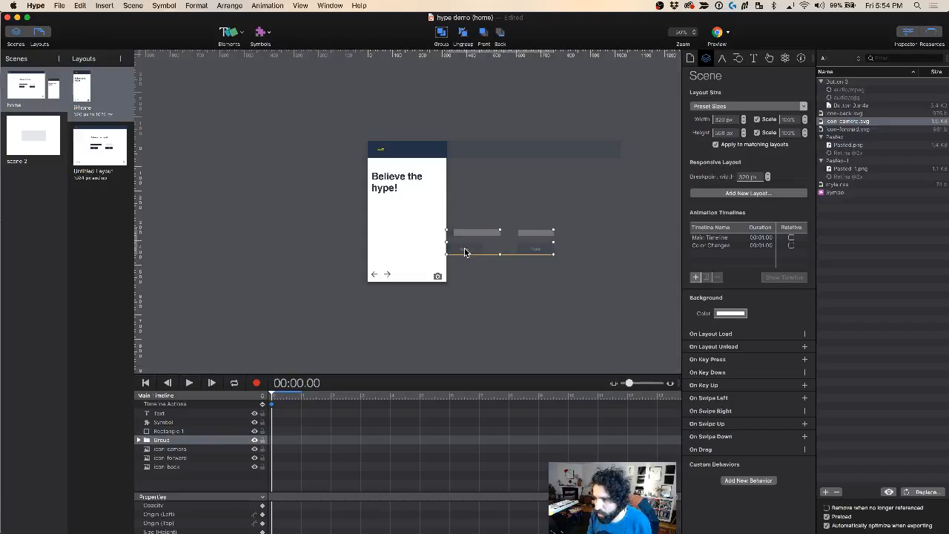
pyautogui.moveTo(465, 253); pyautogui.dragTo(391, 221)
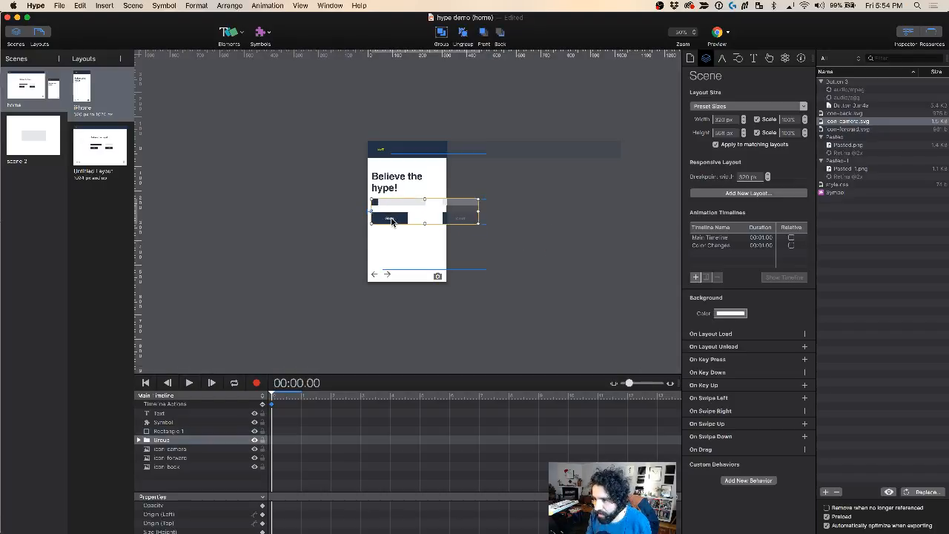
pyautogui.doubleClick(458, 213)
pyautogui.moveTo(458, 207); pyautogui.dragTo(380, 240)
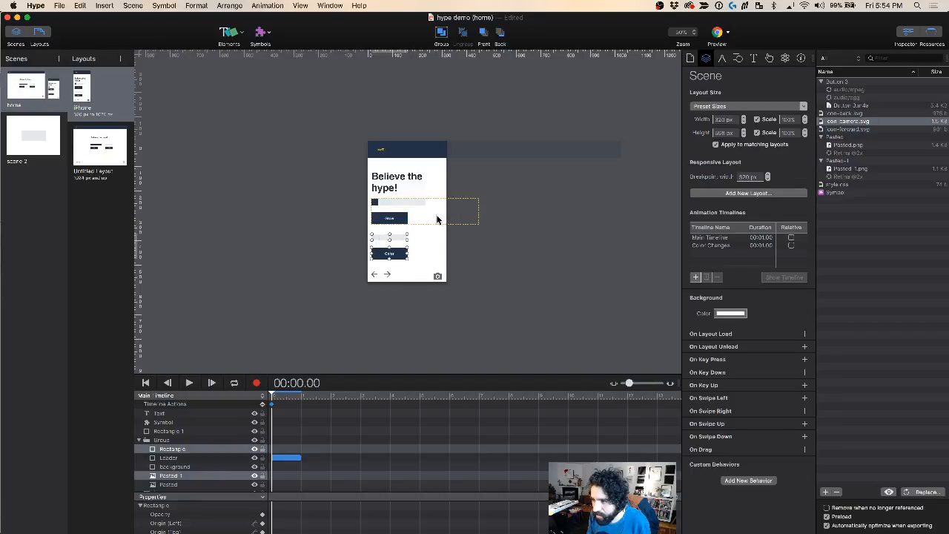
pyautogui.click(192, 440)
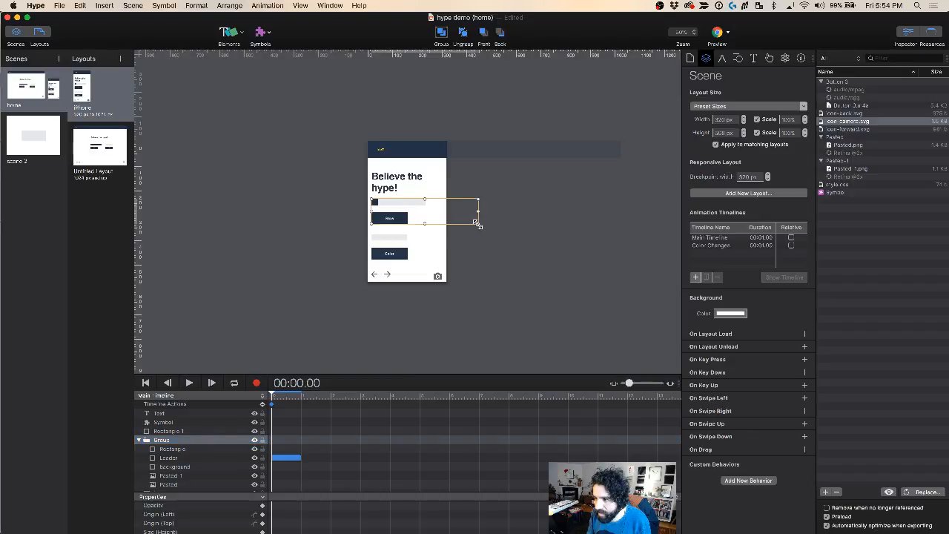
pyautogui.moveTo(478, 223); pyautogui.dragTo(439, 263)
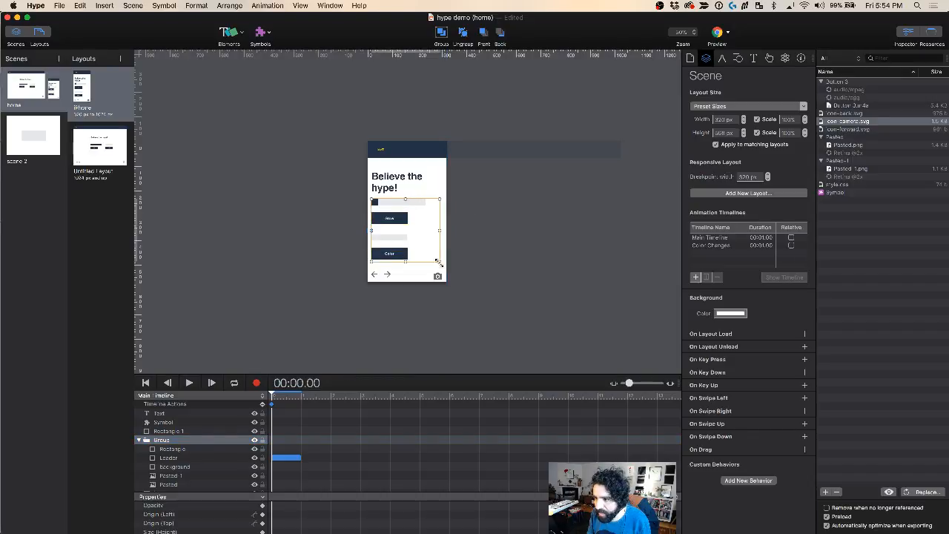
# Step: Narrow the dark header rectangle to match the iPhone layout's width
pyautogui.click(445, 152)
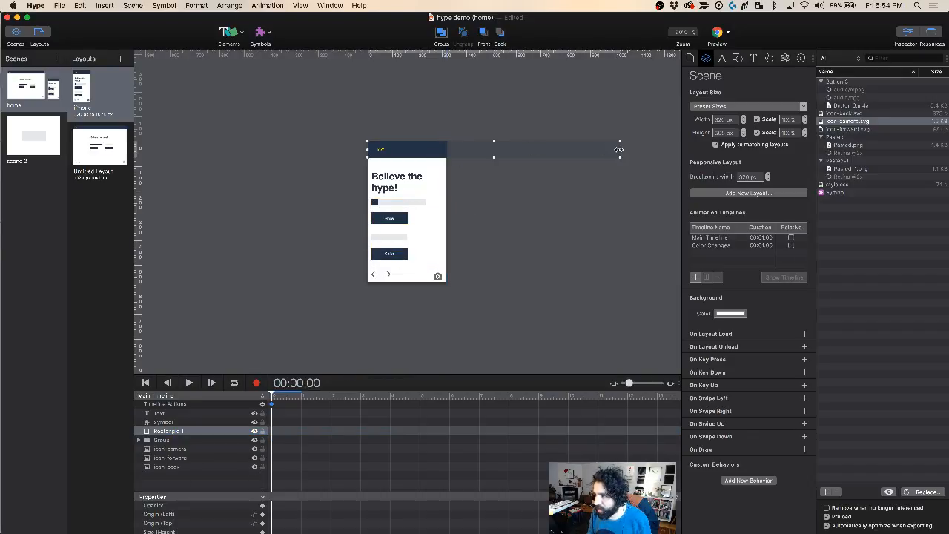
pyautogui.moveTo(620, 150); pyautogui.dragTo(451, 150)
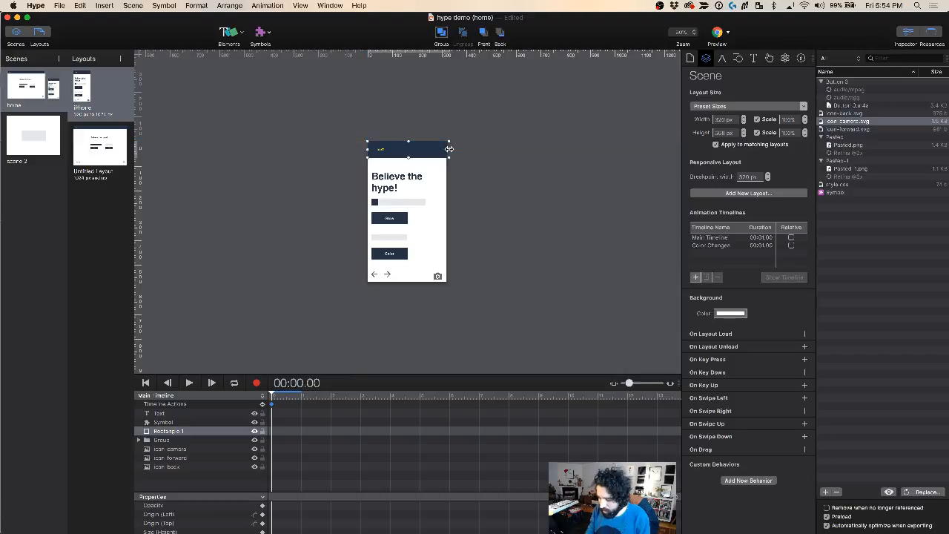
pyautogui.press('super+equal')
pyautogui.press('super+equal')
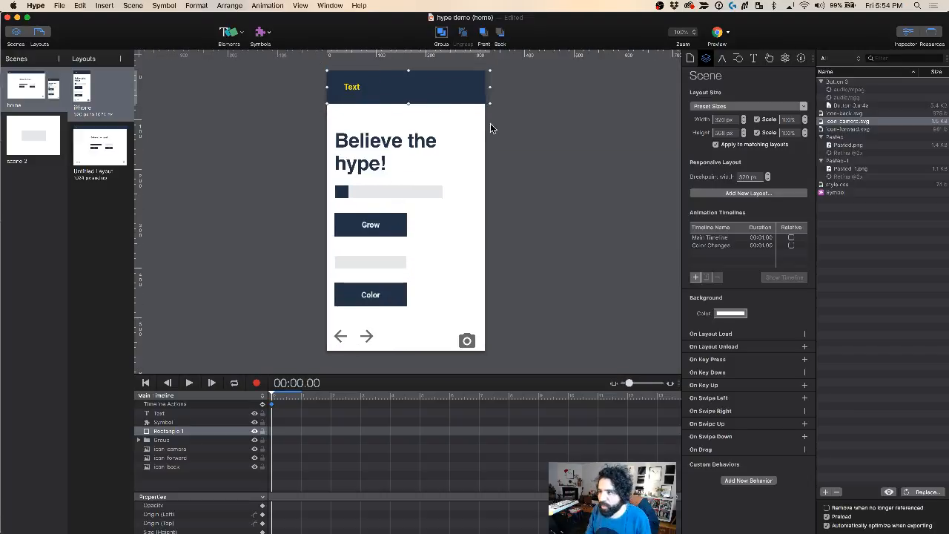
pyautogui.moveTo(490, 87); pyautogui.dragTo(485, 87)
# Step: Preview the demo in Chrome and narrow the browser window to check the iPhone layout
pyautogui.click(718, 33)
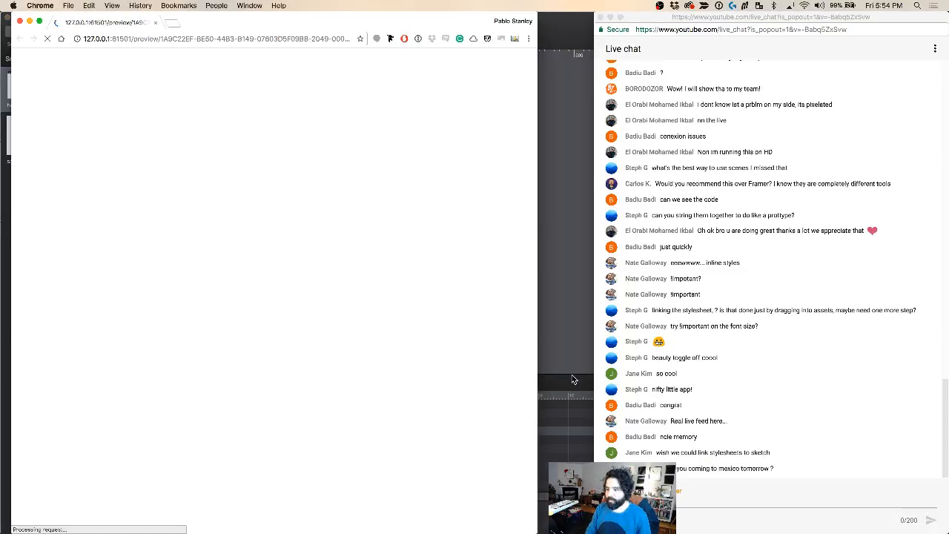
pyautogui.moveTo(535, 528); pyautogui.dragTo(322, 444)
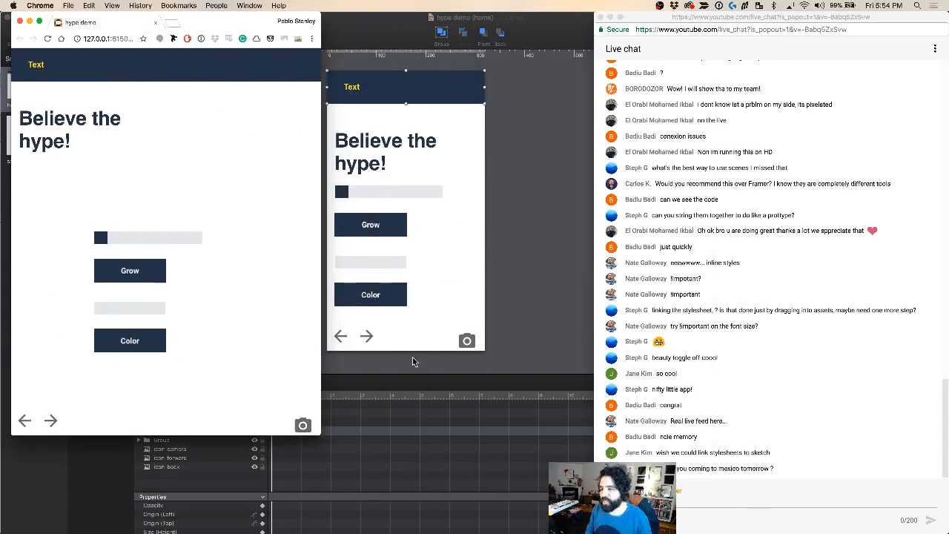
# Step: Return to Hype and change the iPhone layout's breakpoint width
pyautogui.click(537, 257)
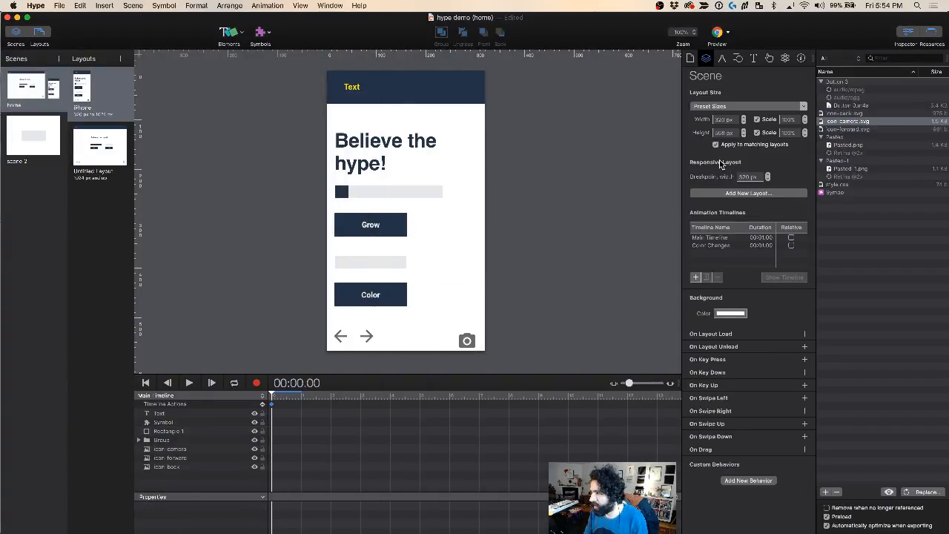
pyautogui.moveTo(750, 177); pyautogui.dragTo(729, 178)
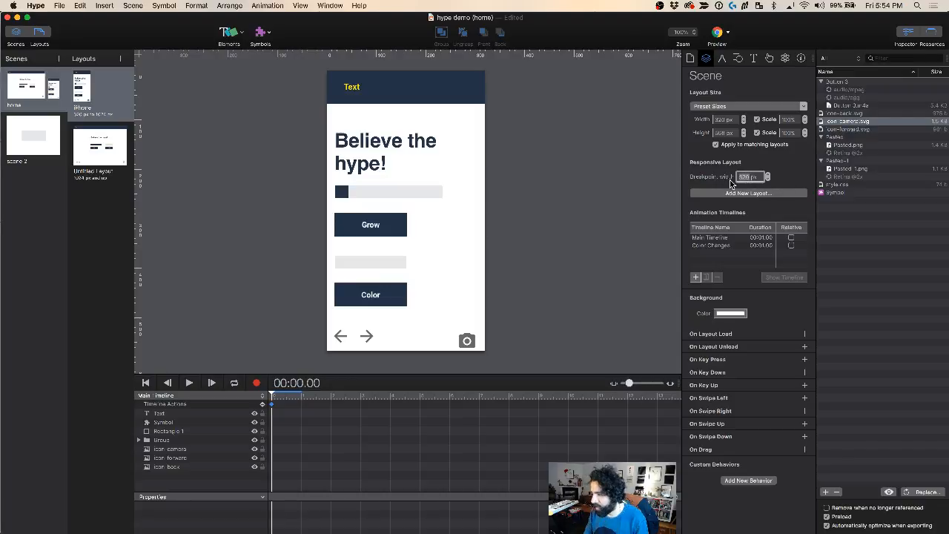
pyautogui.write('2')
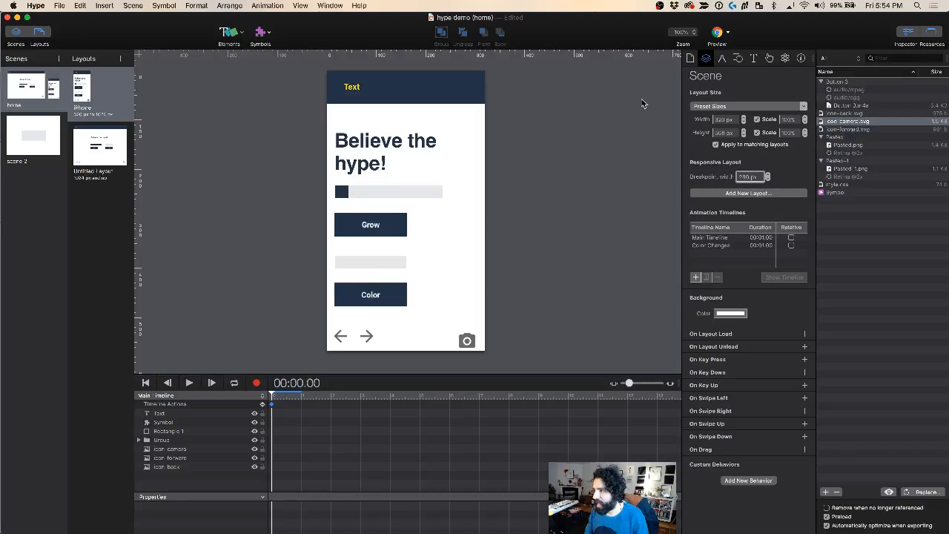
# Step: Preview the demo in Chrome again and widen the browser window to check the switch to the desktop layout
pyautogui.click(718, 32)
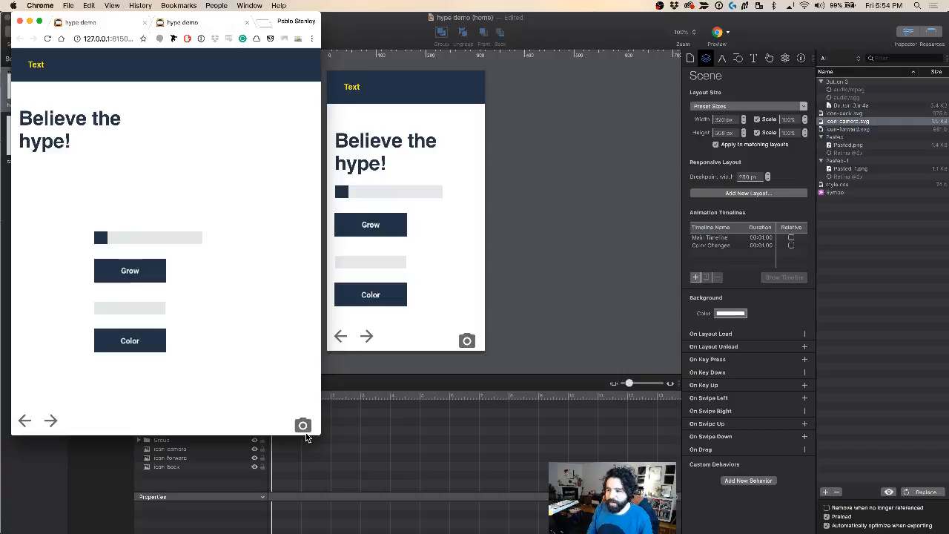
pyautogui.moveTo(319, 435); pyautogui.dragTo(636, 483)
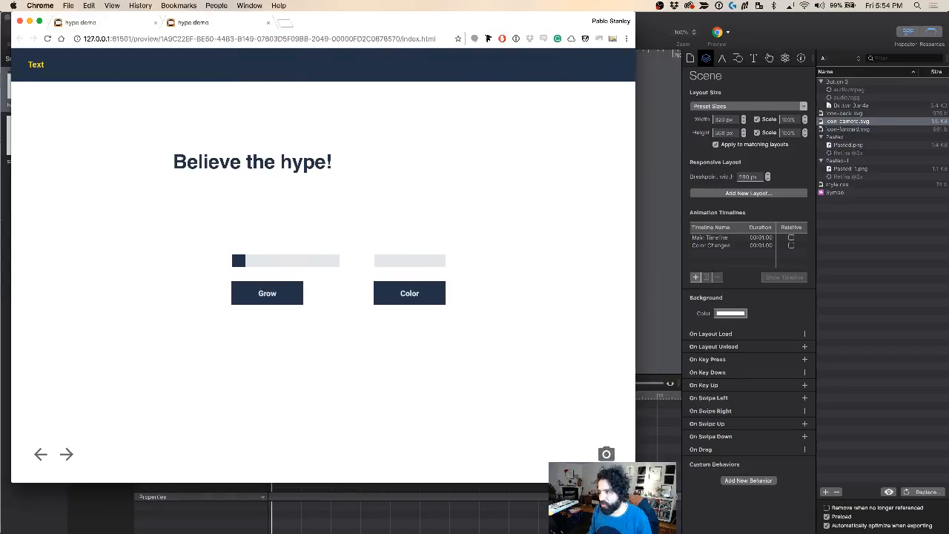
# Step: Return to Hype and compare the home scene's iPhone layout with its original Untitled Layout
pyautogui.click(642, 202)
pyautogui.click(101, 107)
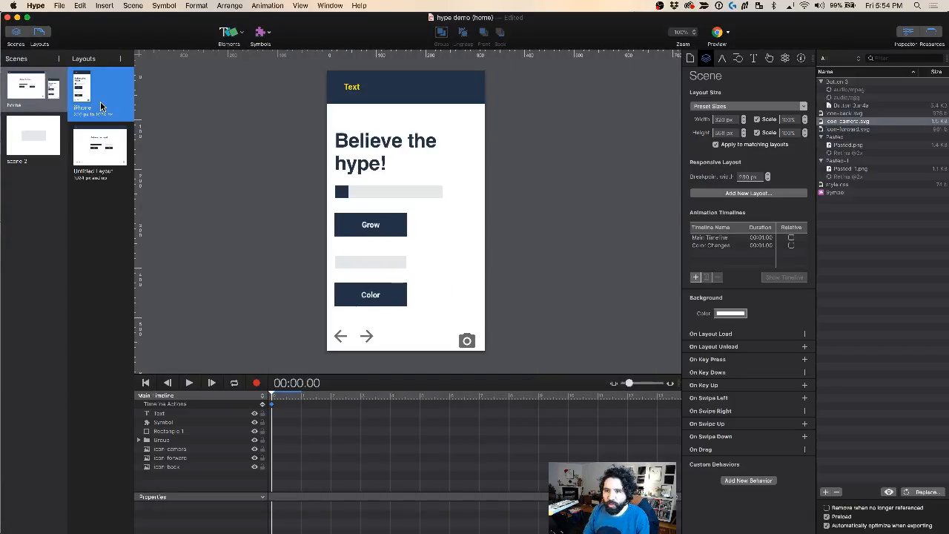
pyautogui.click(104, 152)
pyautogui.click(102, 104)
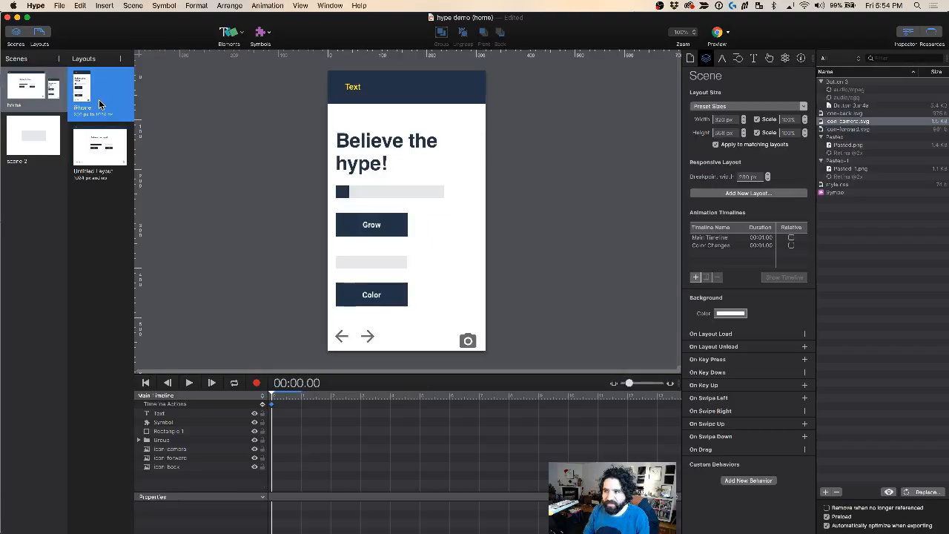
pyautogui.click(106, 159)
# Step: Delete the iPhone layout and select the home scene
pyautogui.click(105, 96)
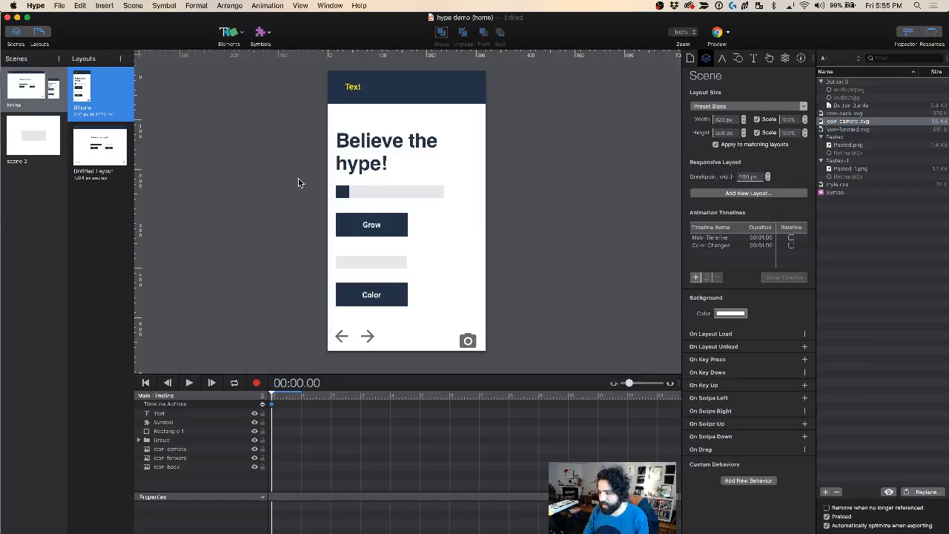
pyautogui.press('Delete')
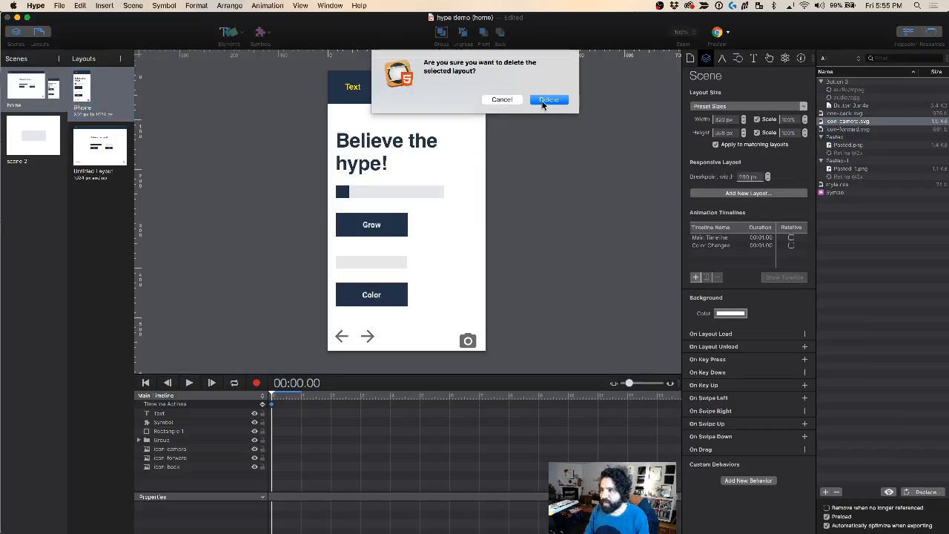
pyautogui.click(549, 99)
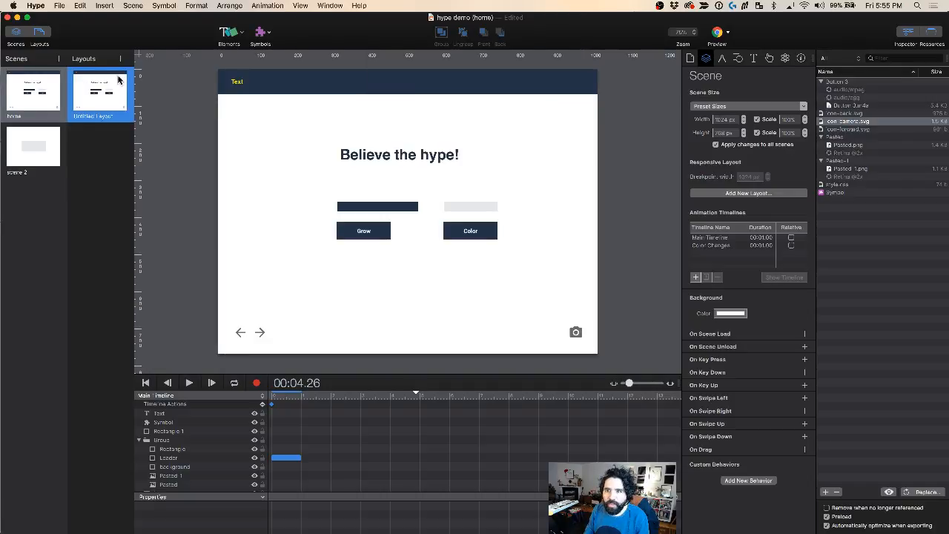
pyautogui.click(51, 85)
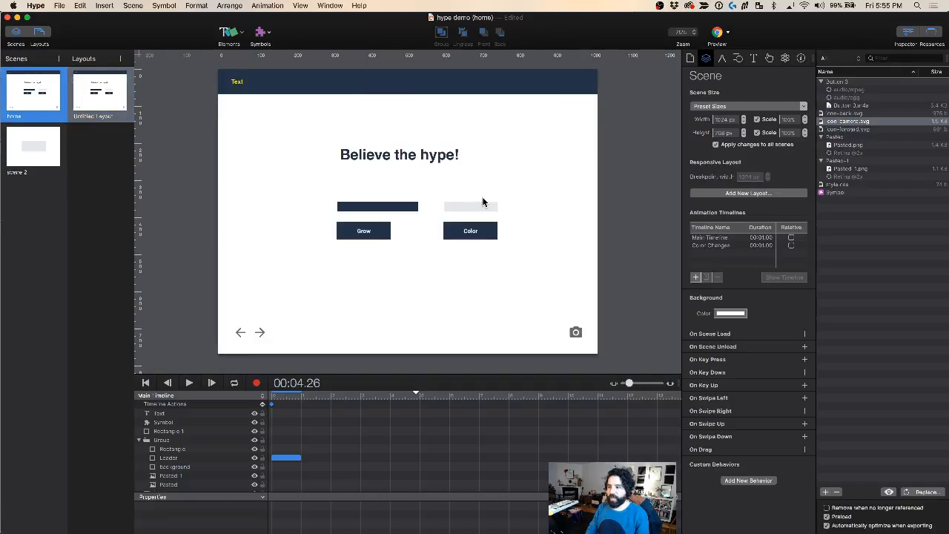
# Step: Switch to Sketch and check the Hype intro list for the last topic, Physics!
pyautogui.press('super+Tab')
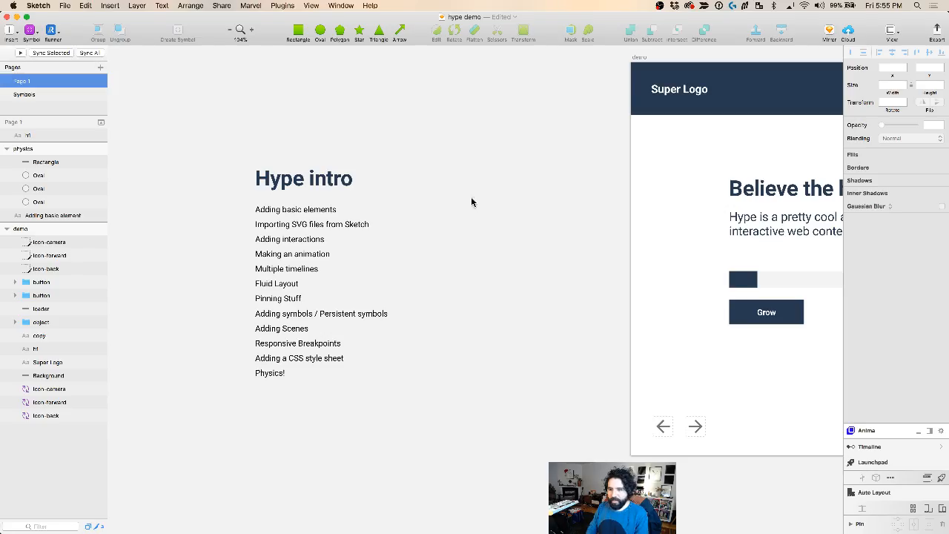
pyautogui.click(282, 375)
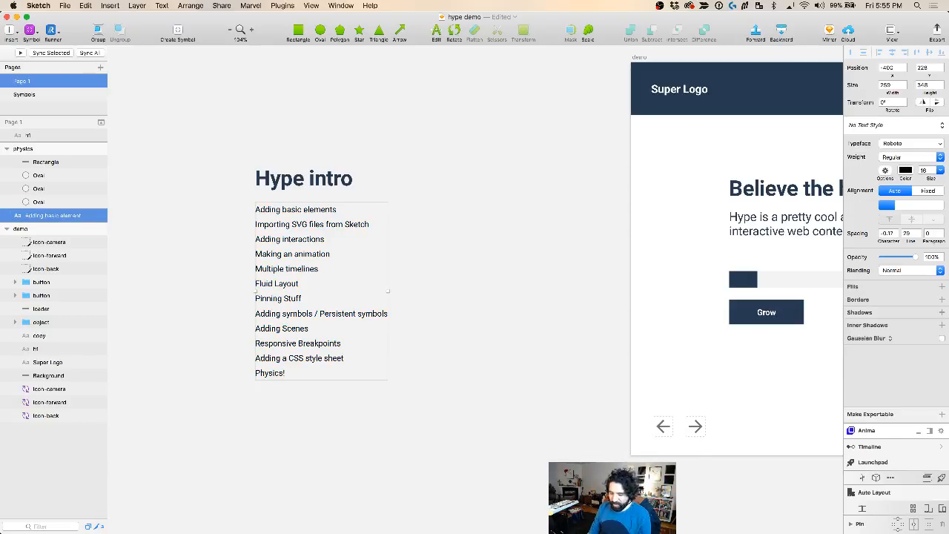
# Step: Switch to the YouTube live chat in Chrome and show the message held for review
pyautogui.press('super+Tab')
pyautogui.click(771, 428)
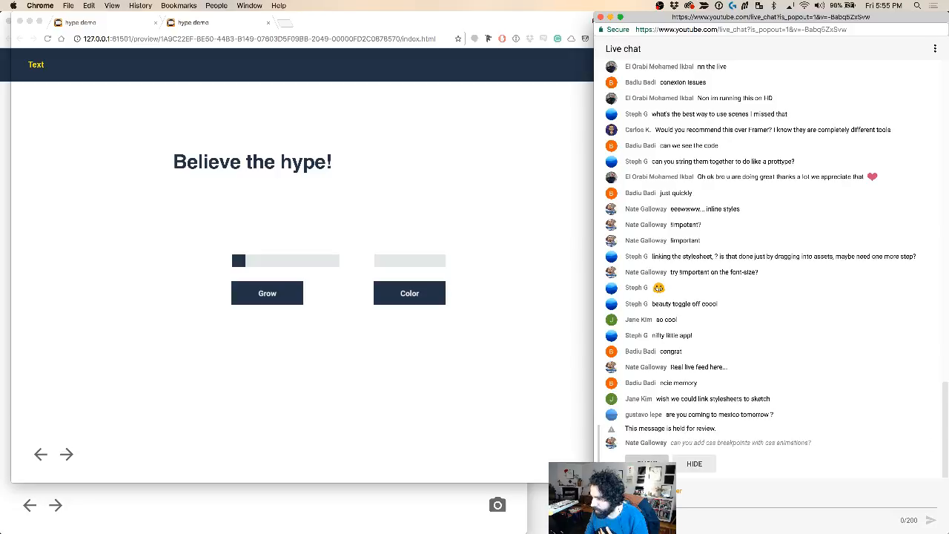
pyautogui.click(647, 464)
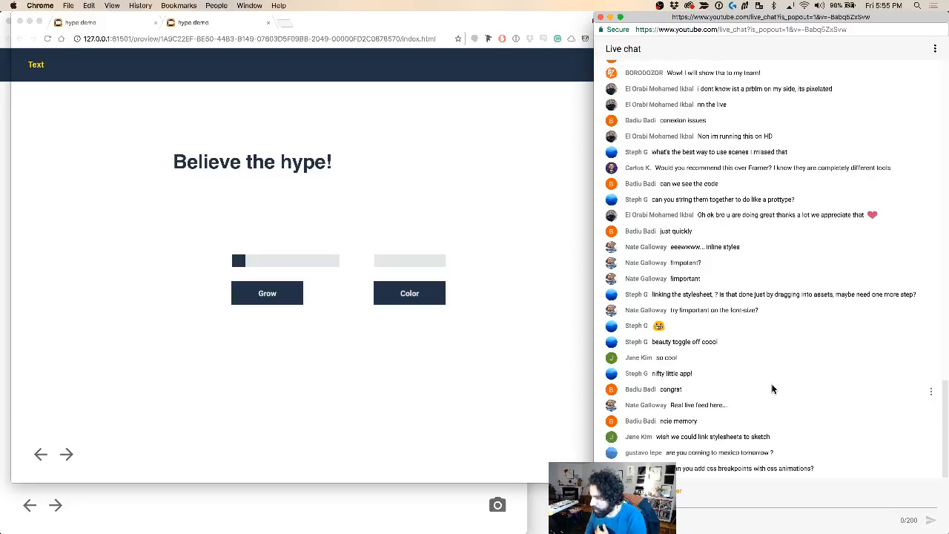
pyautogui.click(720, 503)
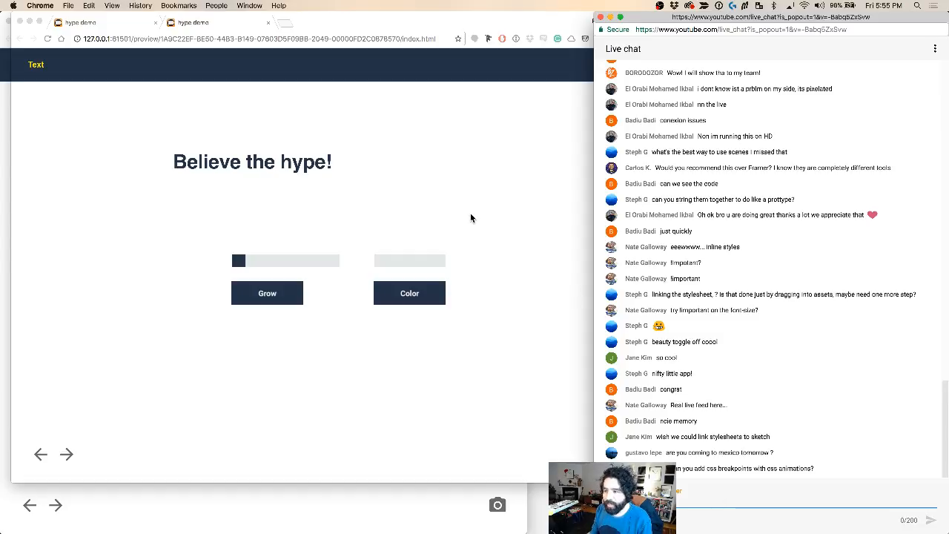
# Step: Switch to Hype and open the recent Namasketch App project
pyautogui.press('super+Tab')
pyautogui.click(64, 6)
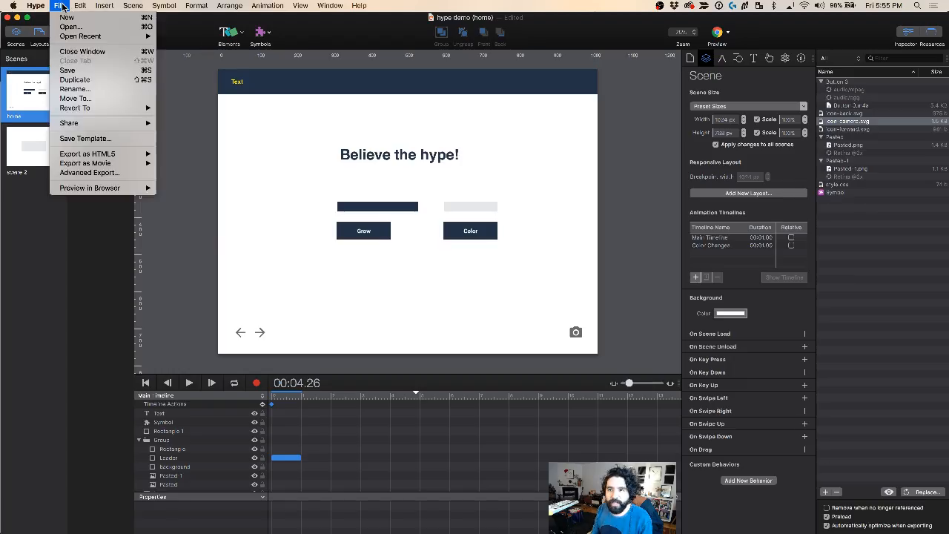
pyautogui.click(227, 41)
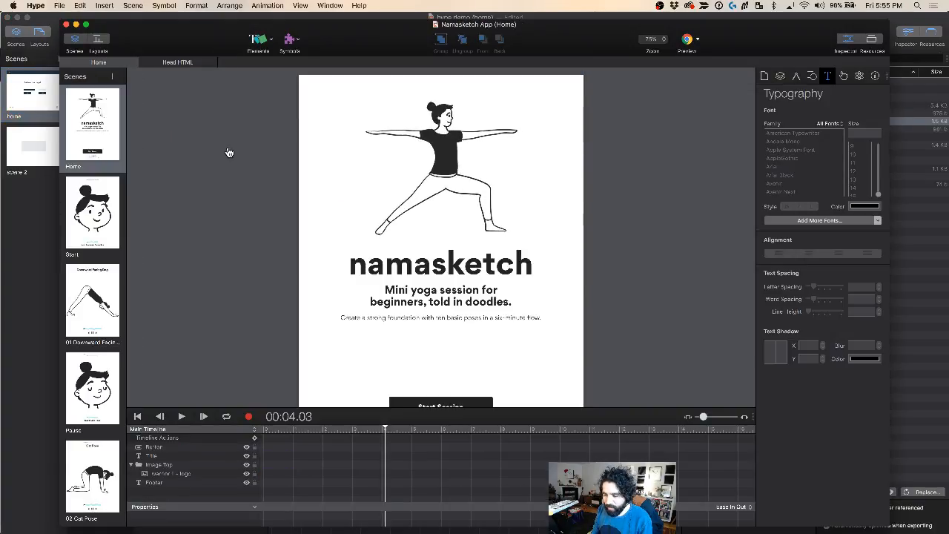
# Step: Switch to Sublime Text and open the recent style.css from the Namasketch/Hype Launch folder
pyautogui.press('super+Tab')
pyautogui.click(85, 6)
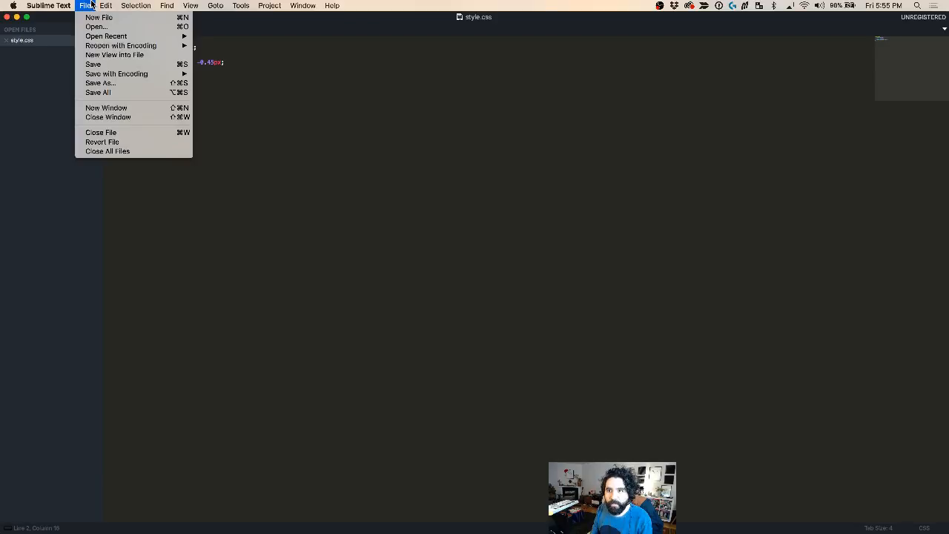
pyautogui.moveTo(136, 37)
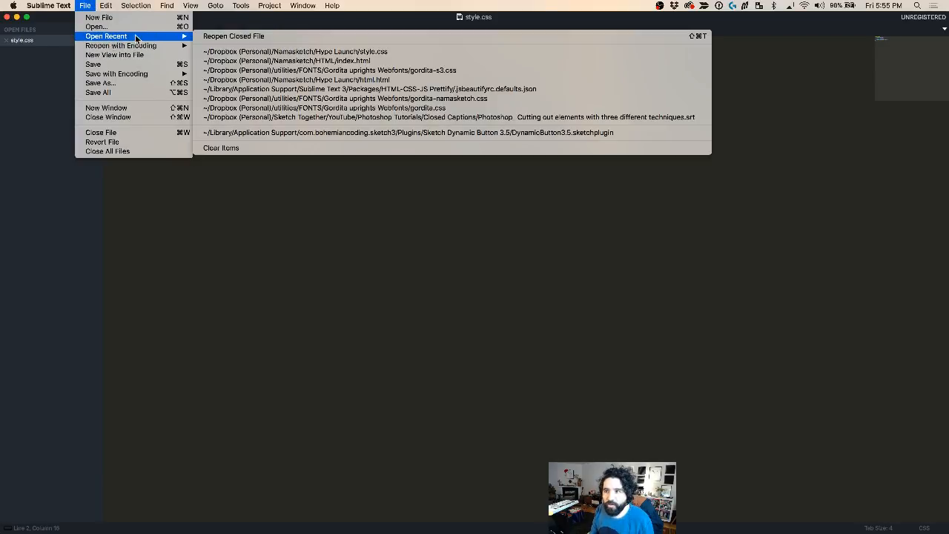
pyautogui.click(287, 52)
# Step: Examine the max-width 520px media query block in the Namasketch style.css, highlighting its rules
pyautogui.scroll(-20, 286, 304)
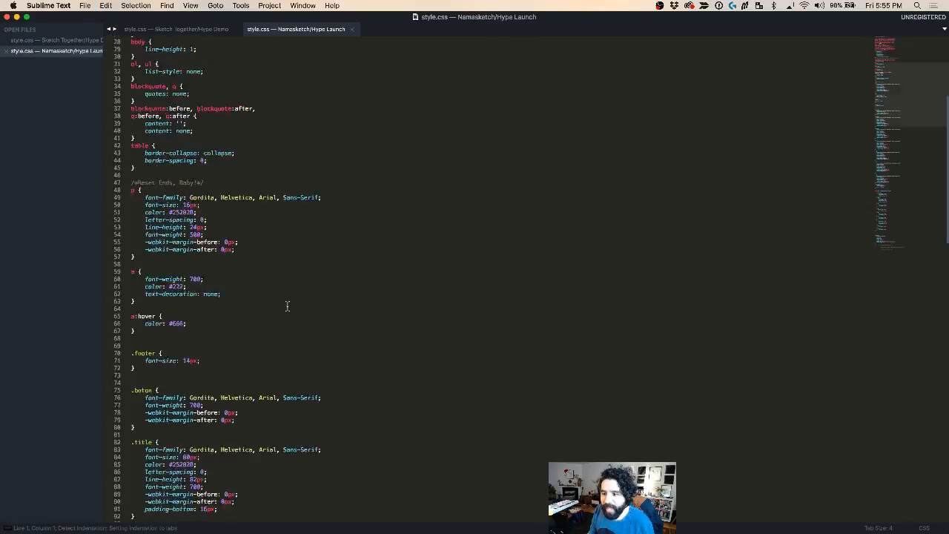
pyautogui.scroll(9, 253, 339)
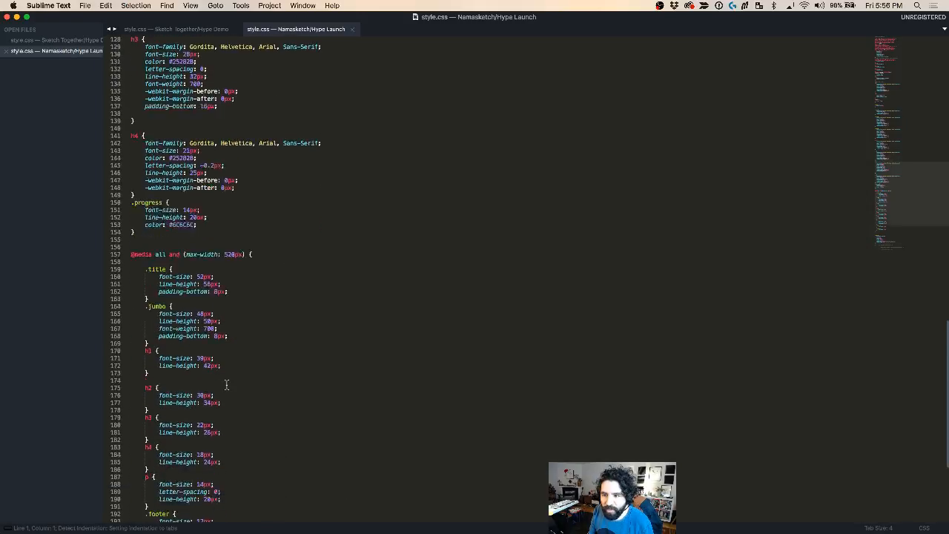
pyautogui.scroll(-7, 209, 392)
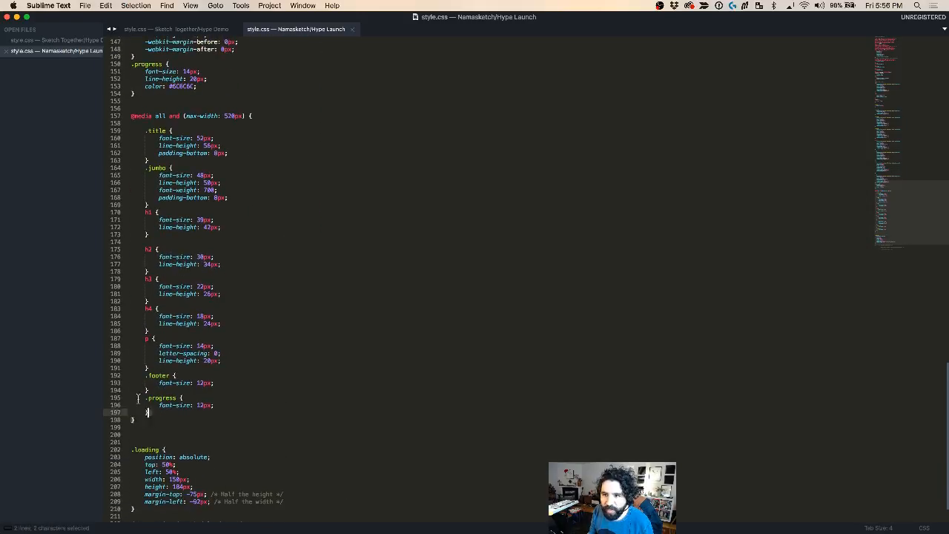
pyautogui.moveTo(148, 420); pyautogui.dragTo(86, 108)
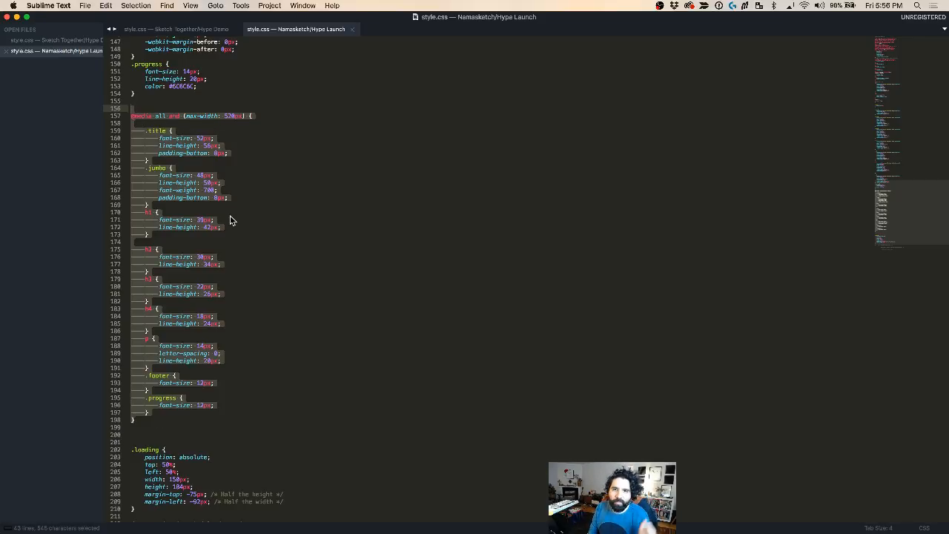
pyautogui.click(255, 265)
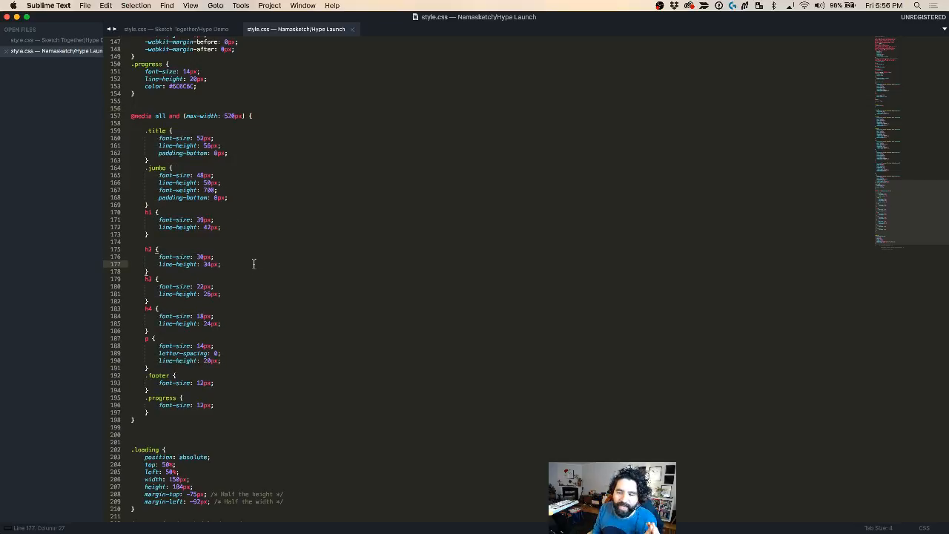
# Step: Highlight the .footer and .progress rules inside the max-width 520px media query of the Namasketch style.css
pyautogui.moveTo(160, 413); pyautogui.dragTo(116, 377)
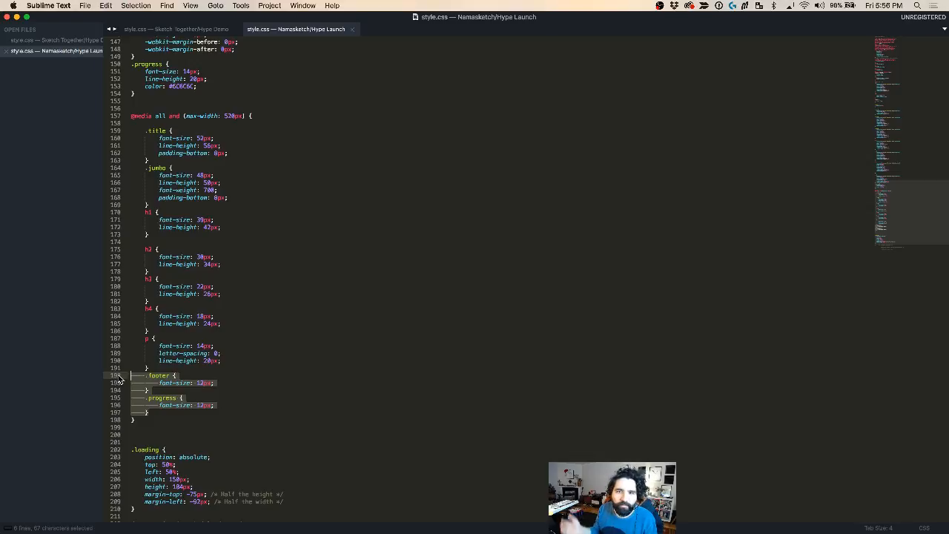
pyautogui.click(214, 317)
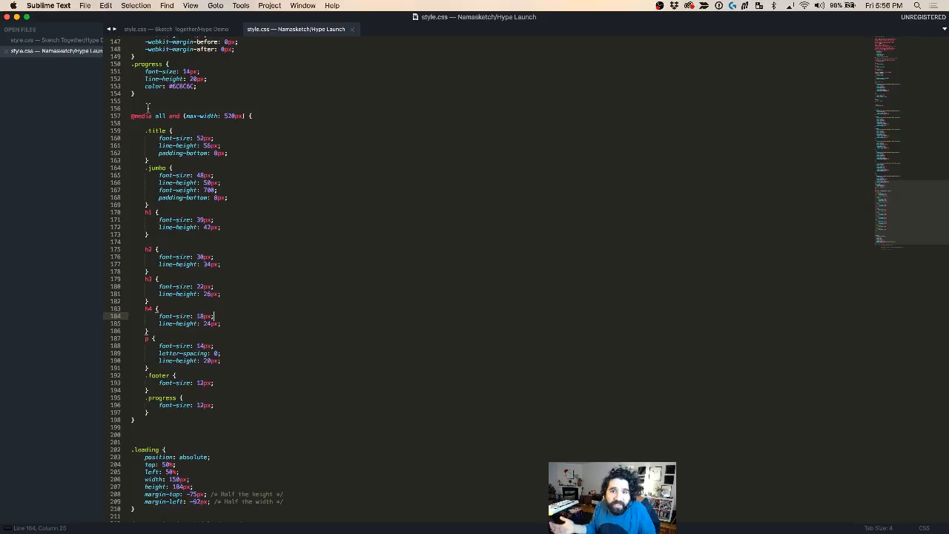
# Step: Switch to Hype, preview the Namasketch App home scene in Chrome at a smaller window size, and close the preview
pyautogui.press('super+Tab')
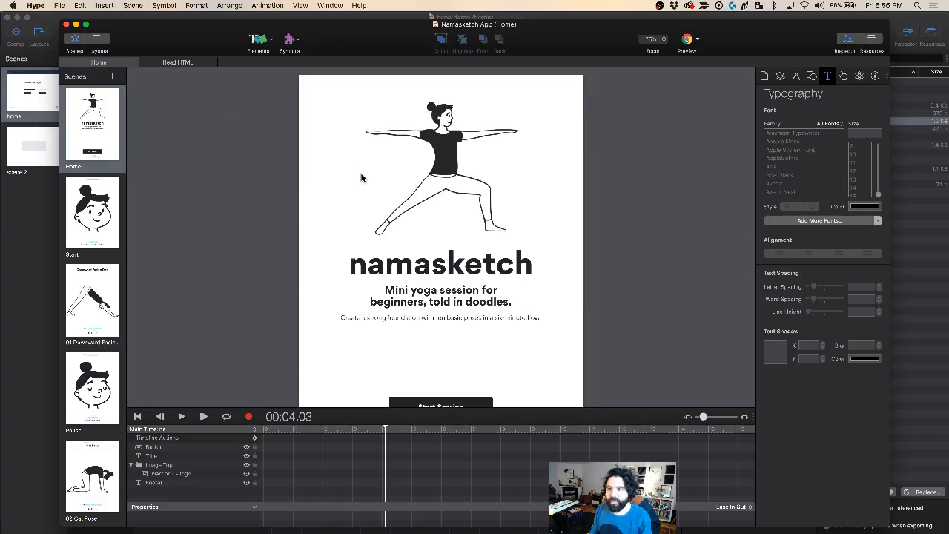
pyautogui.click(686, 41)
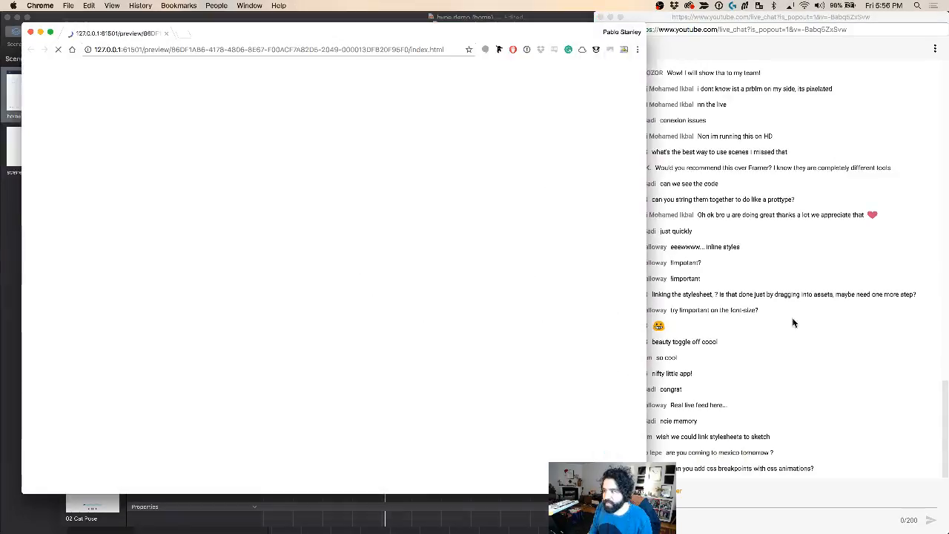
pyautogui.moveTo(646, 492); pyautogui.dragTo(538, 470)
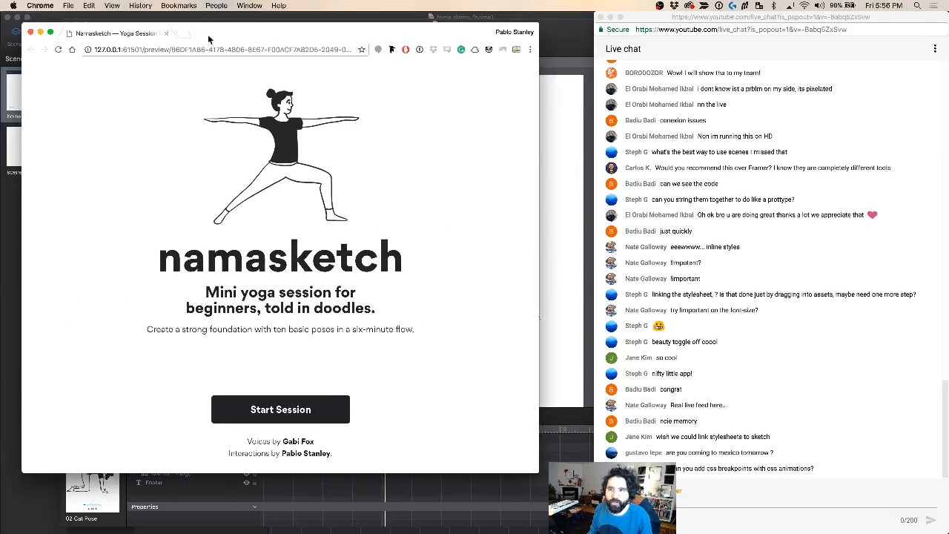
pyautogui.click(166, 35)
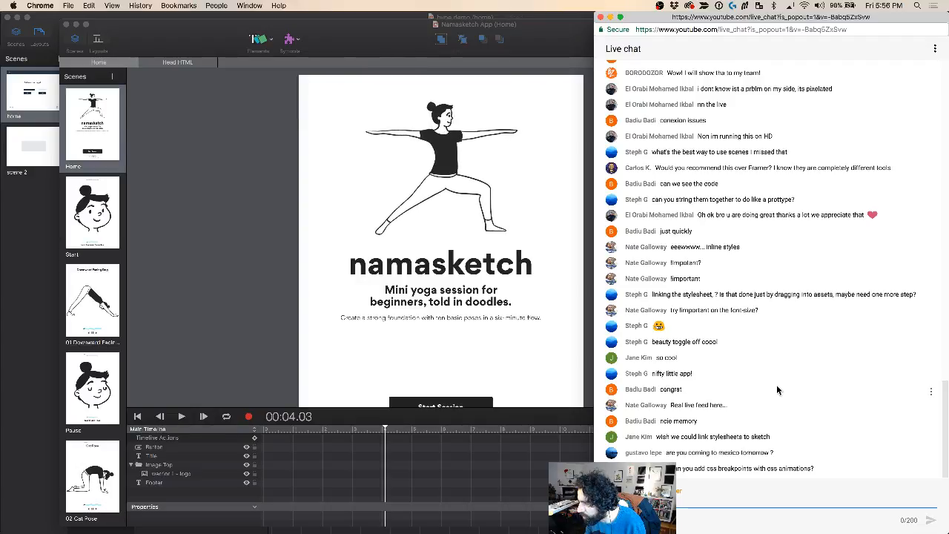
# Step: Close the Namasketch App project in Hype, return to the hype demo project and save it
pyautogui.click(198, 272)
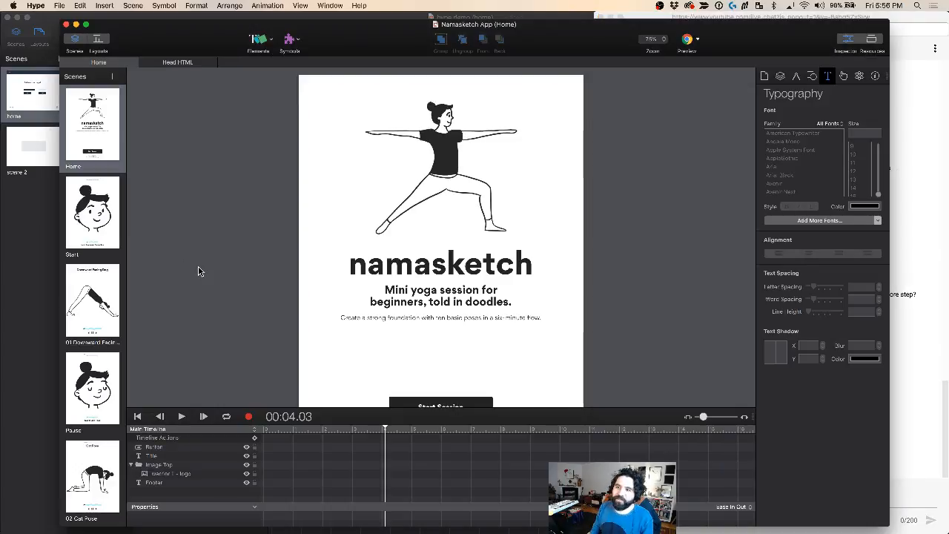
pyautogui.click(66, 26)
pyautogui.click(100, 200)
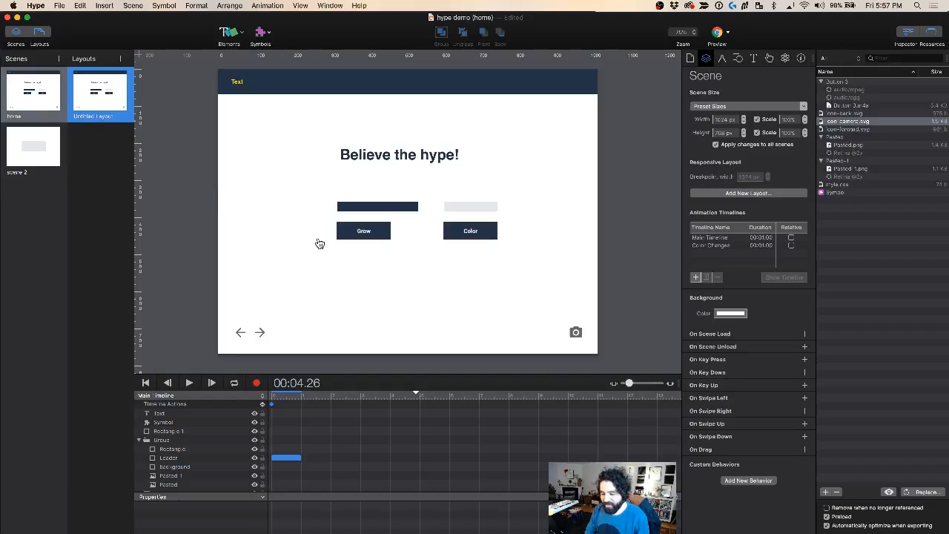
pyautogui.press('super+Tab')
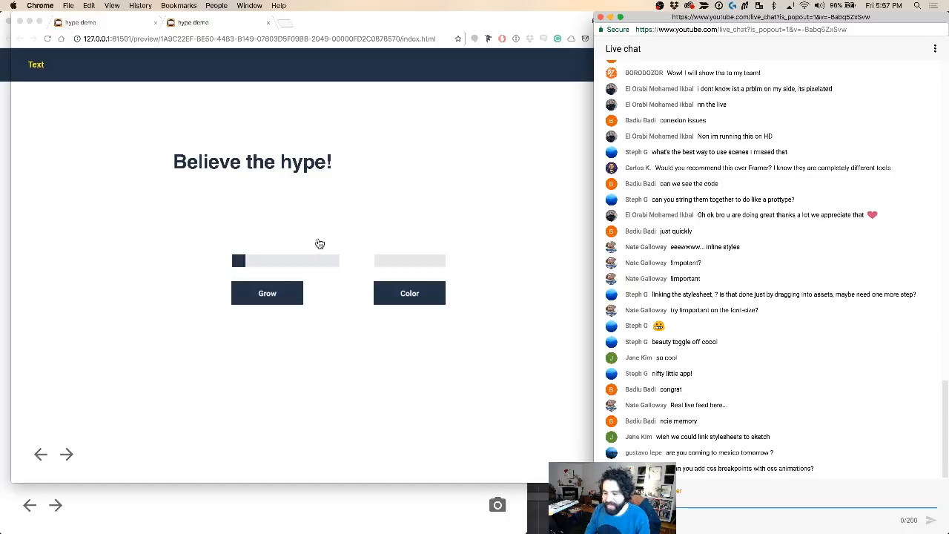
pyautogui.press('super+Tab')
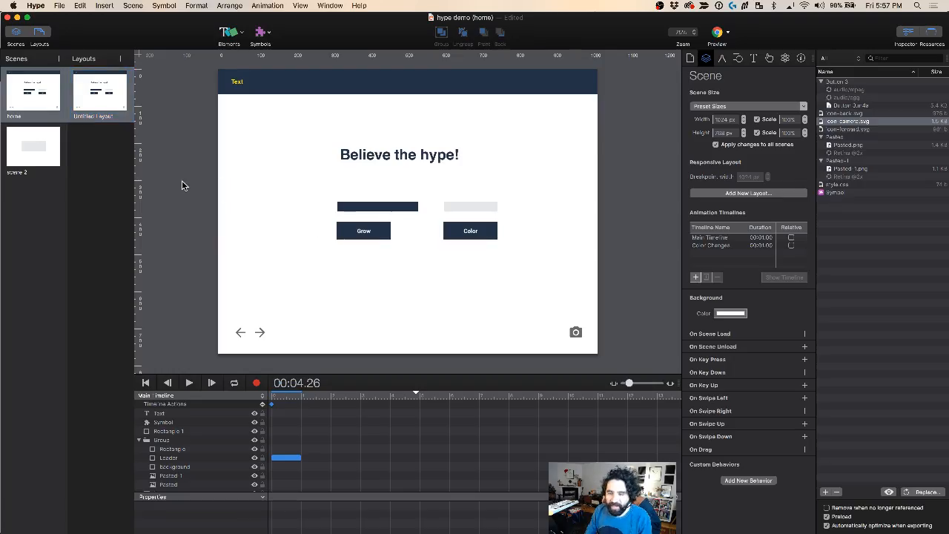
pyautogui.press('super+s')
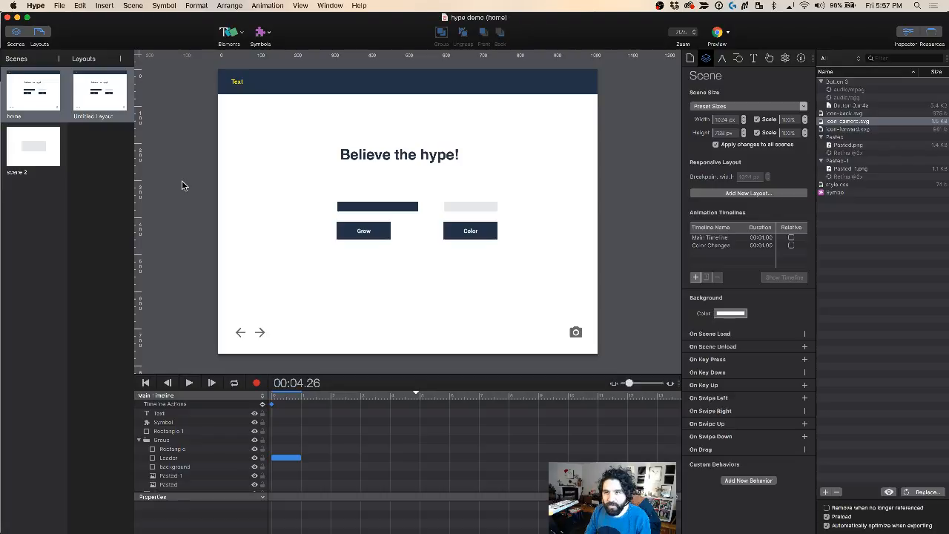
# Step: Make the "Believe the hype!" heading's width stretch with the scene in its flexible layout settings, and save the project
pyautogui.click(368, 157)
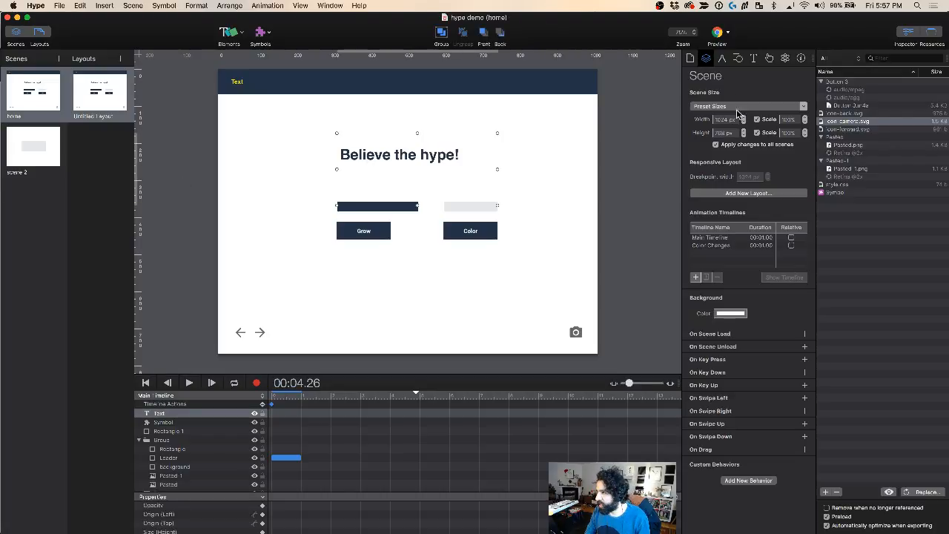
pyautogui.click(725, 58)
pyautogui.click(715, 269)
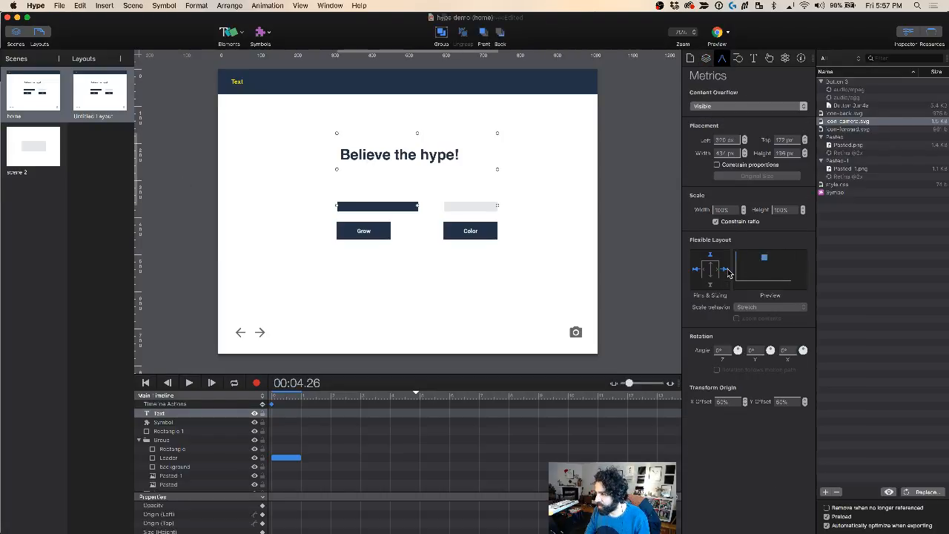
pyautogui.press('super+s')
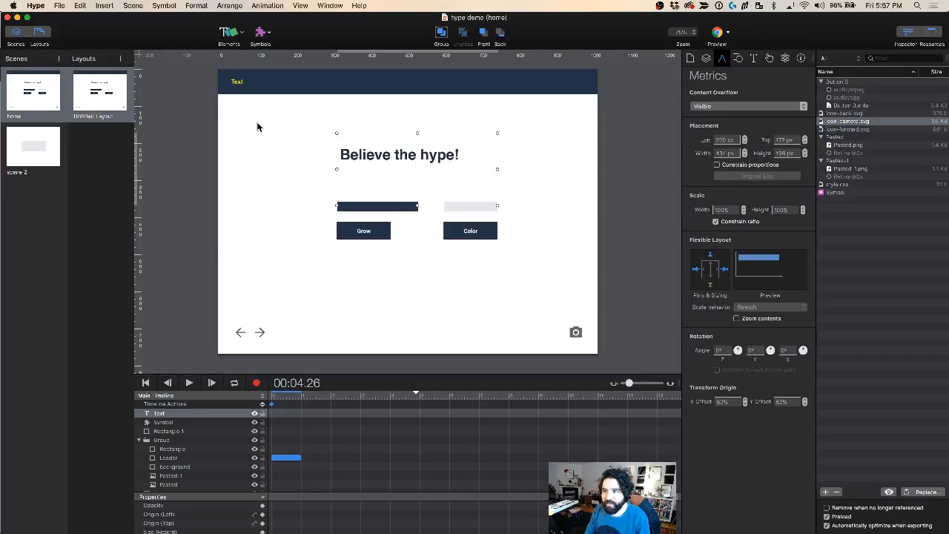
# Step: Move the "Believe the hype!" heading down to about 222 px from the top, shorten its text box, and save the project
pyautogui.moveTo(387, 151); pyautogui.dragTo(387, 174)
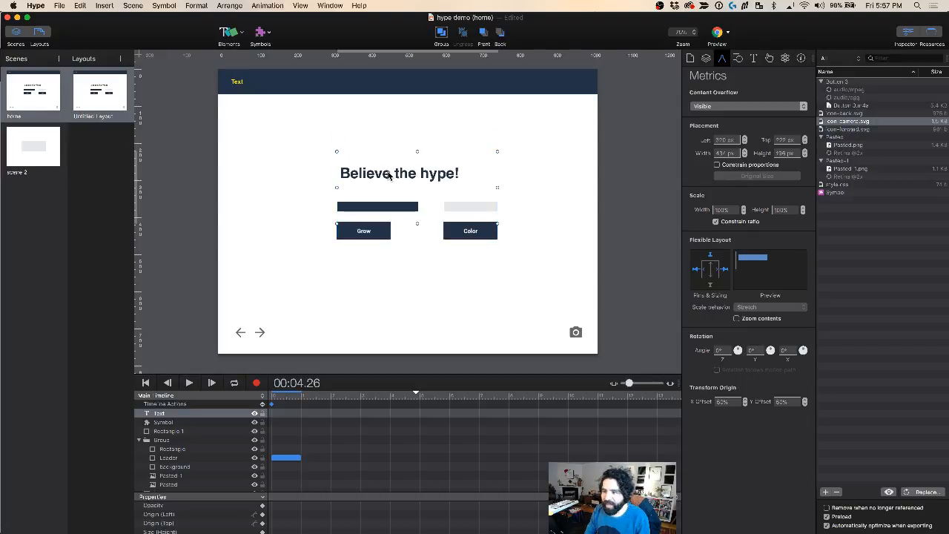
pyautogui.moveTo(417, 224); pyautogui.dragTo(416, 187)
pyautogui.click(183, 146)
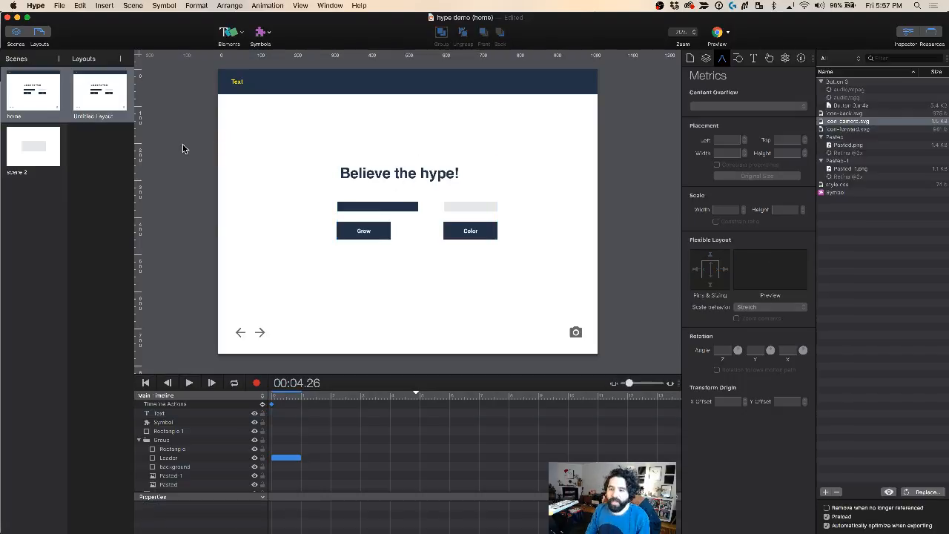
pyautogui.press('super+s')
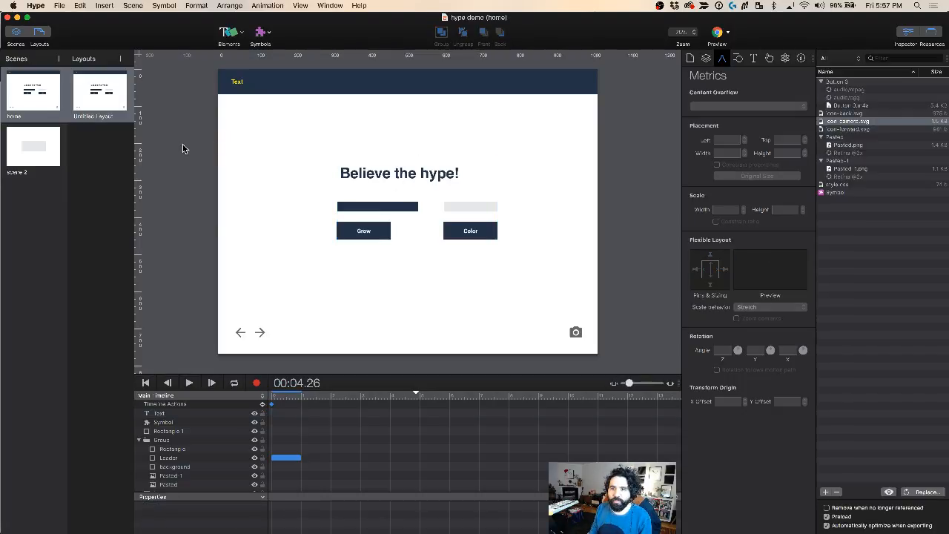
# Step: Move scene 2 ahead of home and reshape its rectangle into a platform about 471 × 78 px, about 579 px from the top
pyautogui.moveTo(44, 150); pyautogui.dragTo(40, 88)
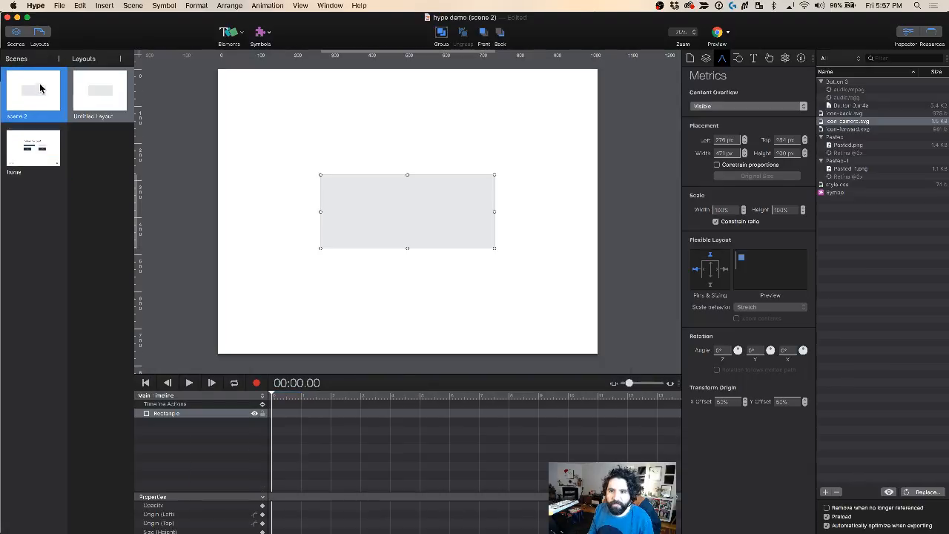
pyautogui.click(416, 207)
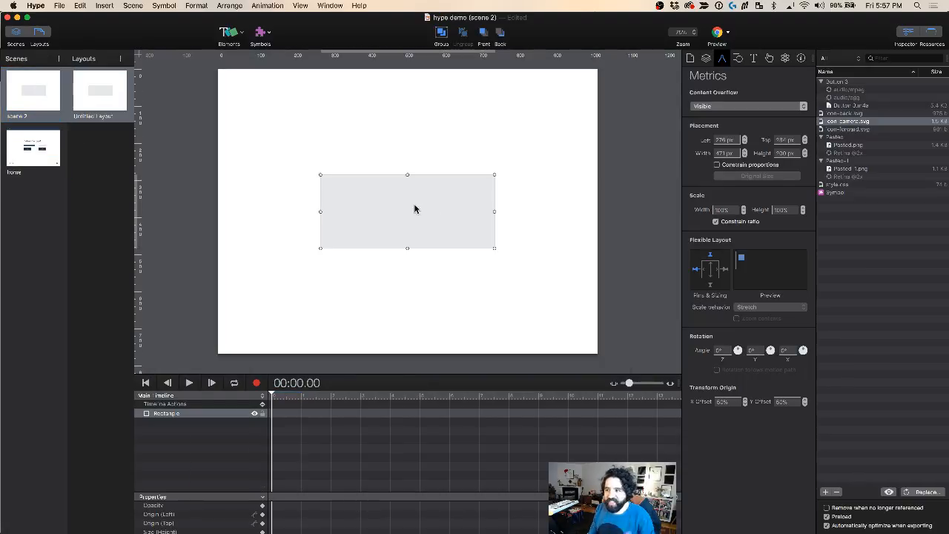
pyautogui.moveTo(406, 174); pyautogui.dragTo(429, 306)
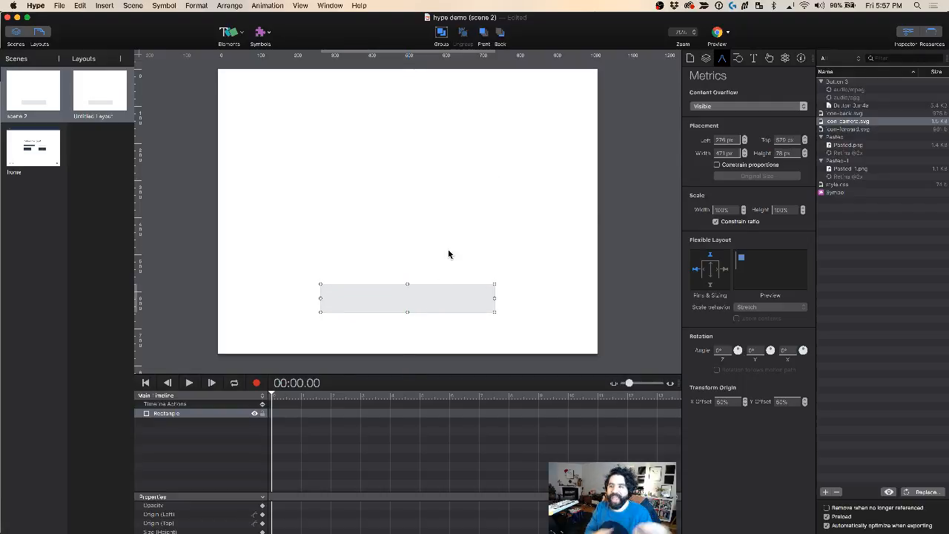
pyautogui.click(458, 208)
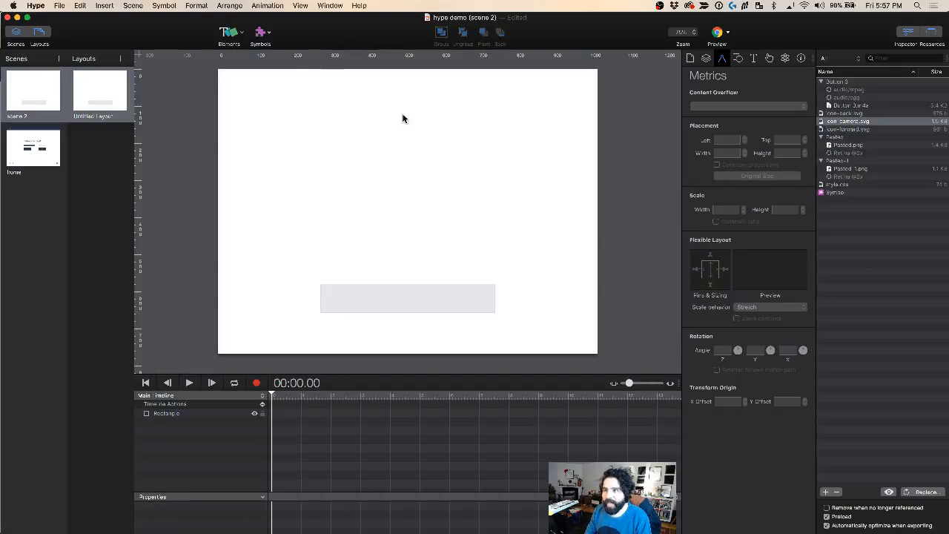
# Step: Add an ellipse to scene 2 as a circle about 249 px across, placed above the rectangle and about 186 px from the top
pyautogui.click(232, 33)
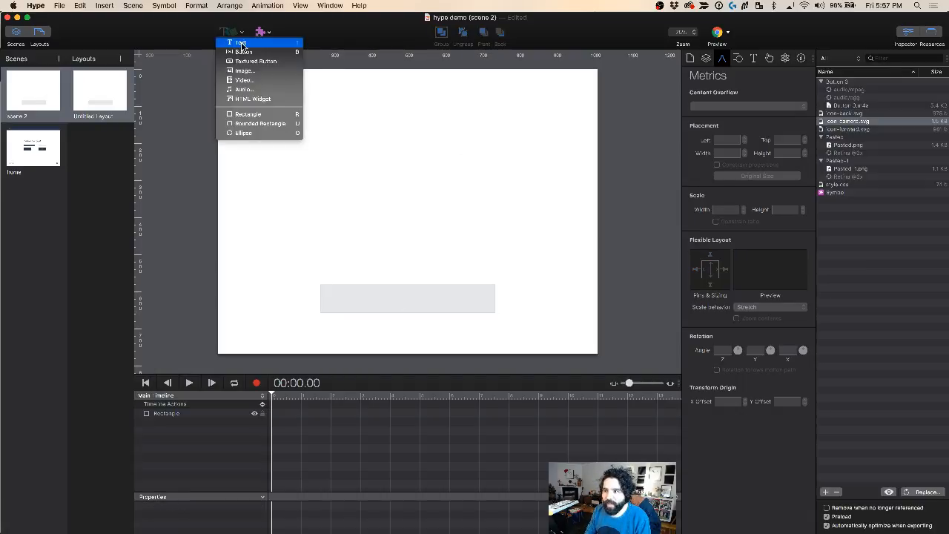
pyautogui.click(268, 133)
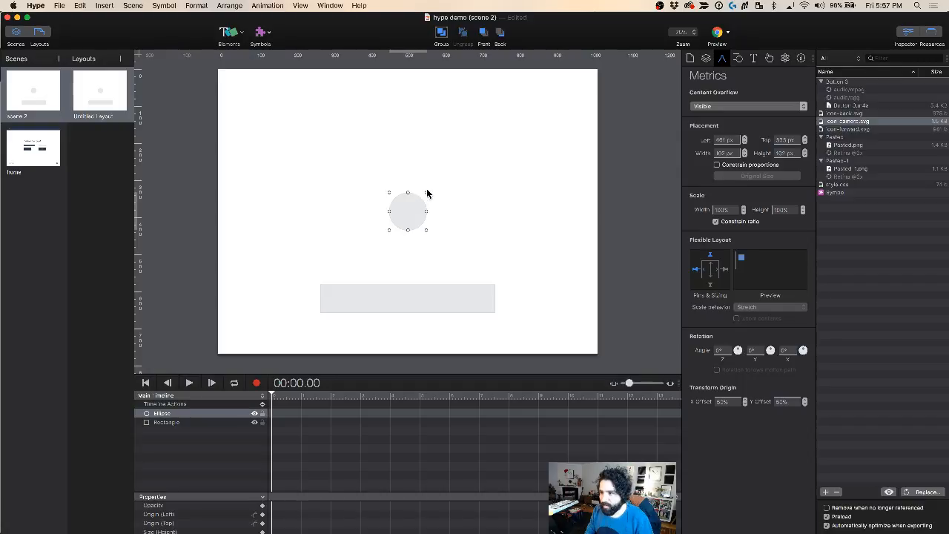
pyautogui.click(427, 192)
pyautogui.click(419, 207)
pyautogui.moveTo(427, 192); pyautogui.dragTo(483, 140)
pyautogui.moveTo(440, 176); pyautogui.dragTo(416, 176)
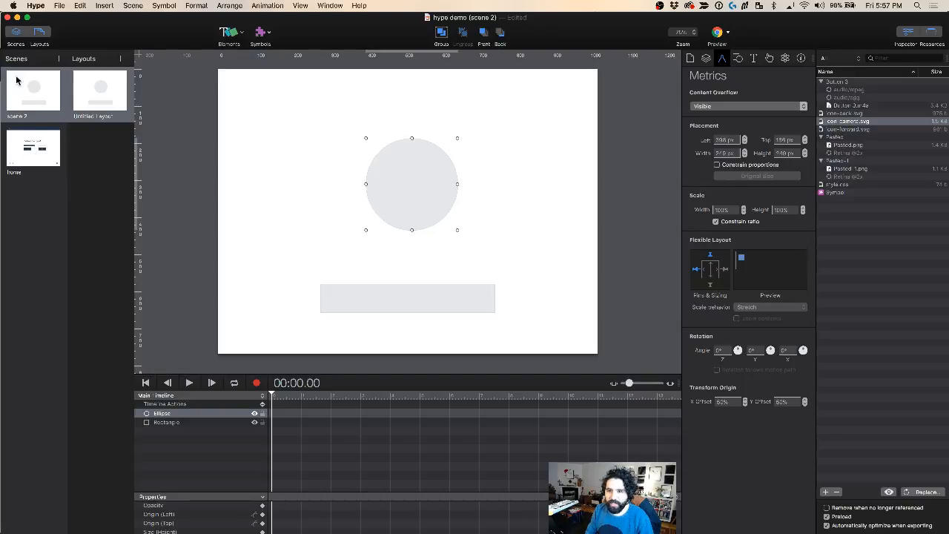
# Step: Preview scene 2 with its circle and rectangle in Chrome, close the preview and return to Hype
pyautogui.click(718, 32)
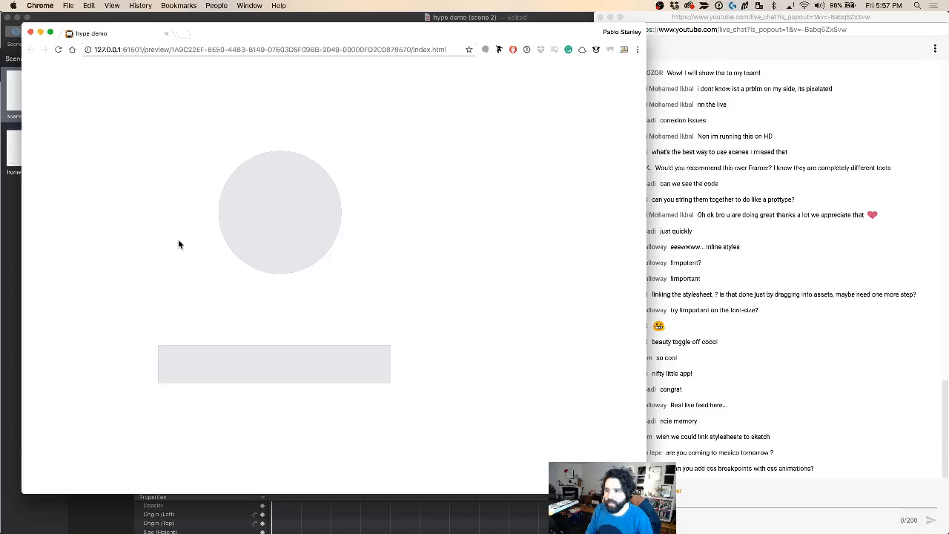
pyautogui.click(167, 34)
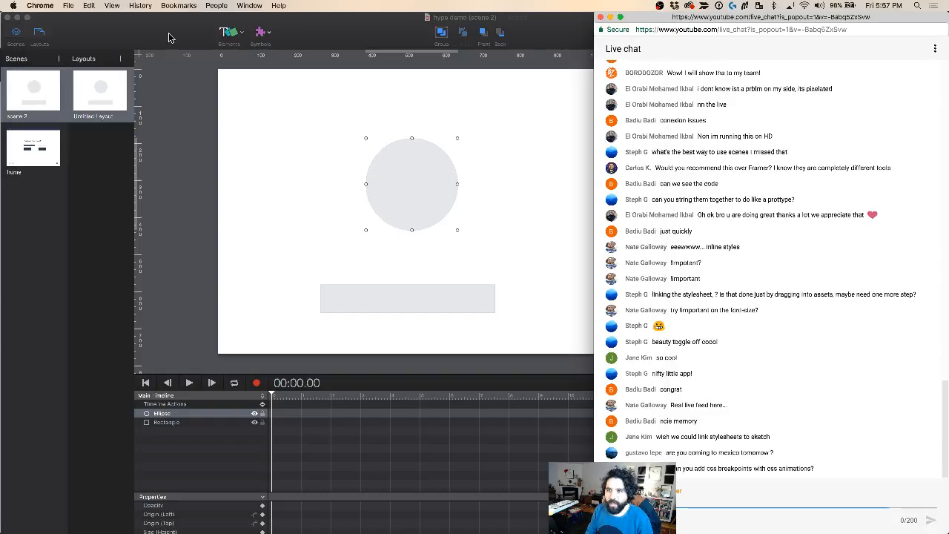
pyautogui.click(507, 144)
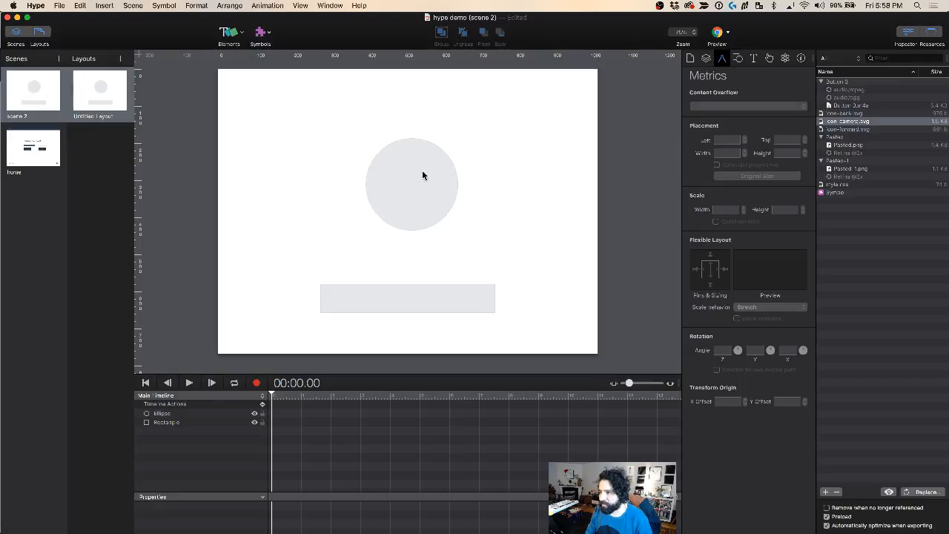
# Step: Set the circle's element physics to "Dynamic – Full physics body"
pyautogui.click(786, 60)
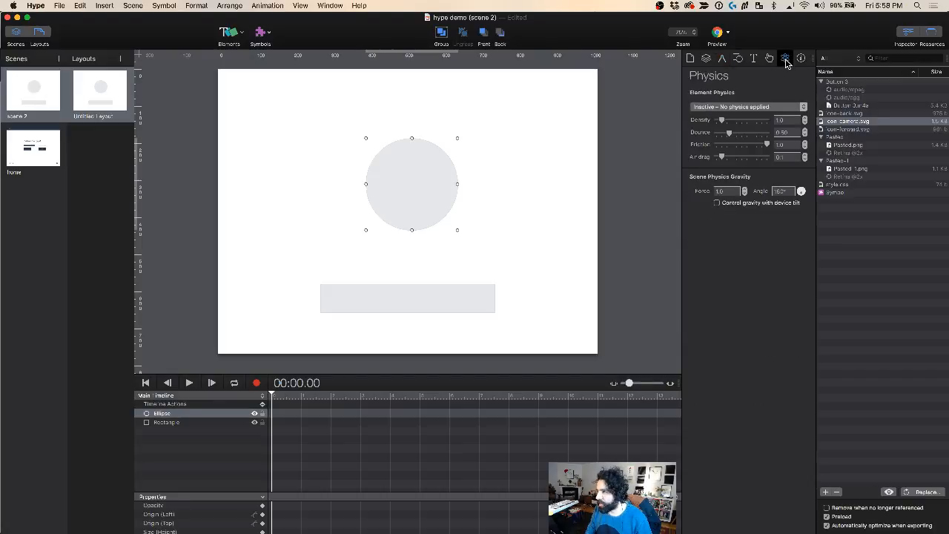
pyautogui.click(714, 109)
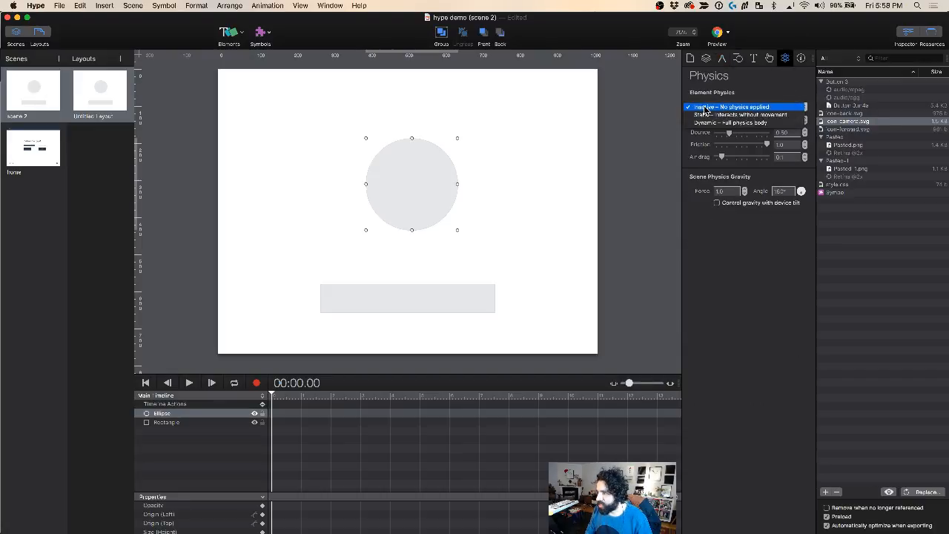
pyautogui.click(741, 122)
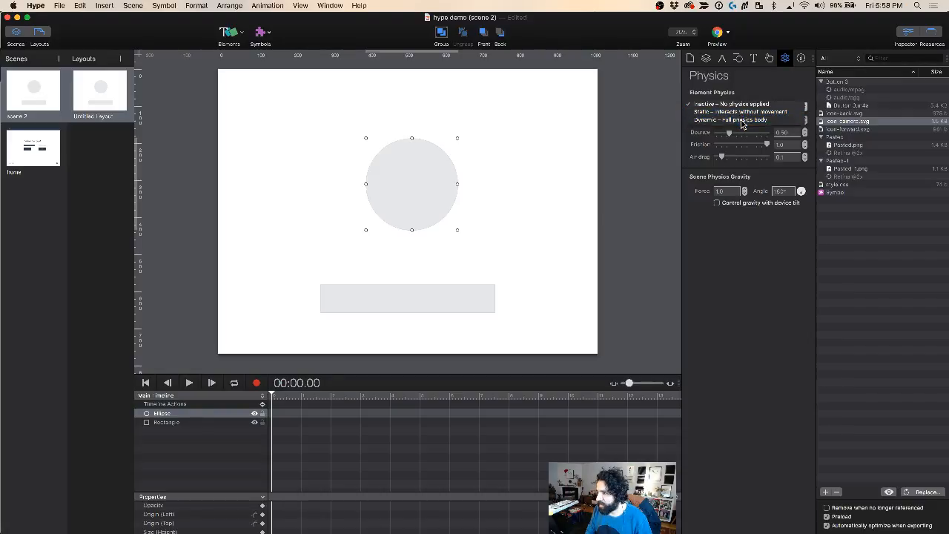
# Step: Preview the circle's physics in Chrome, reload the page twice to replay the fall, and return to Hype
pyautogui.click(717, 34)
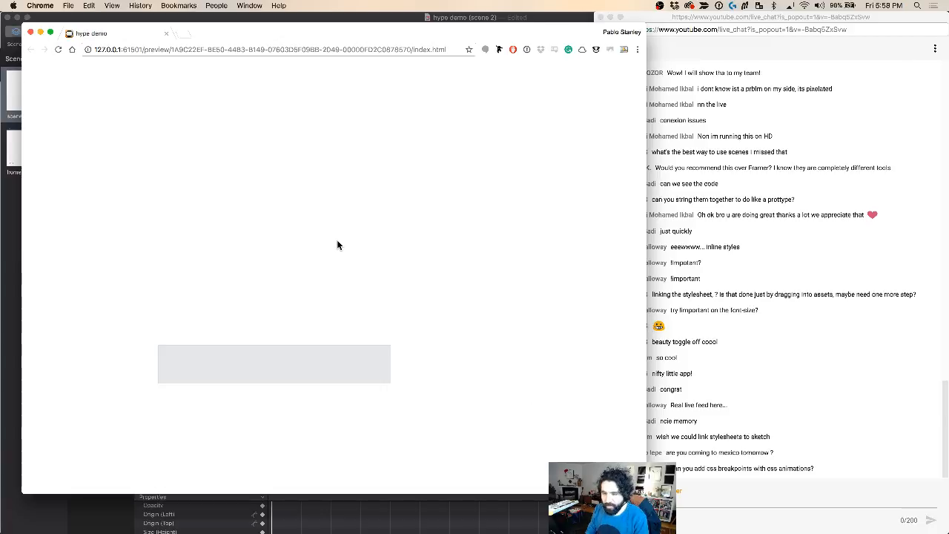
pyautogui.press('super+r')
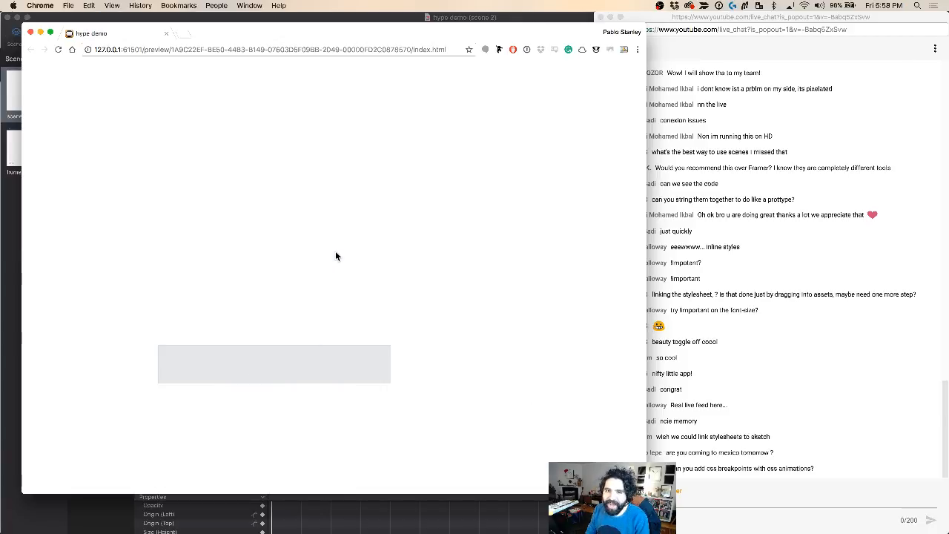
pyautogui.press('super+r')
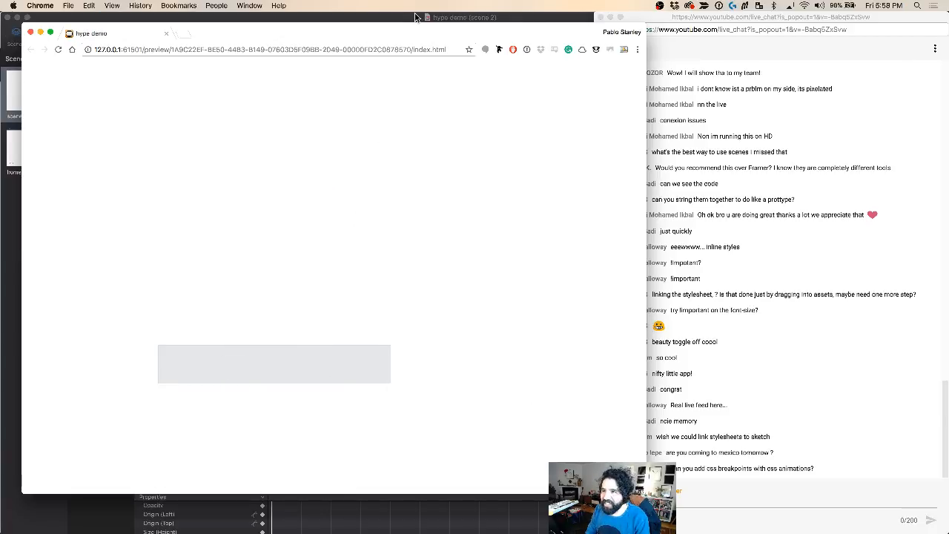
pyautogui.press('super+Tab')
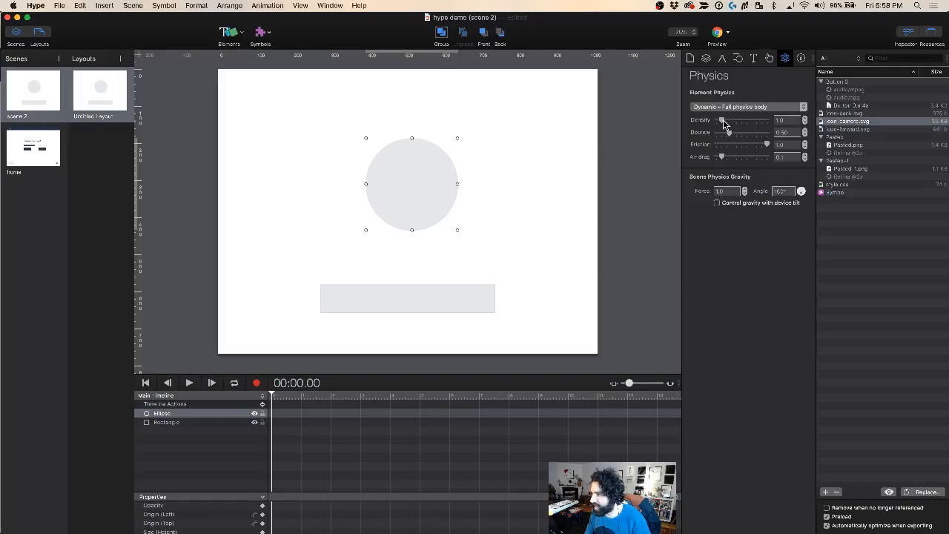
# Step: Lower the circle's physics density to about 0.412 and preview the scene in Chrome
pyautogui.moveTo(723, 119); pyautogui.dragTo(718, 121)
pyautogui.click(716, 32)
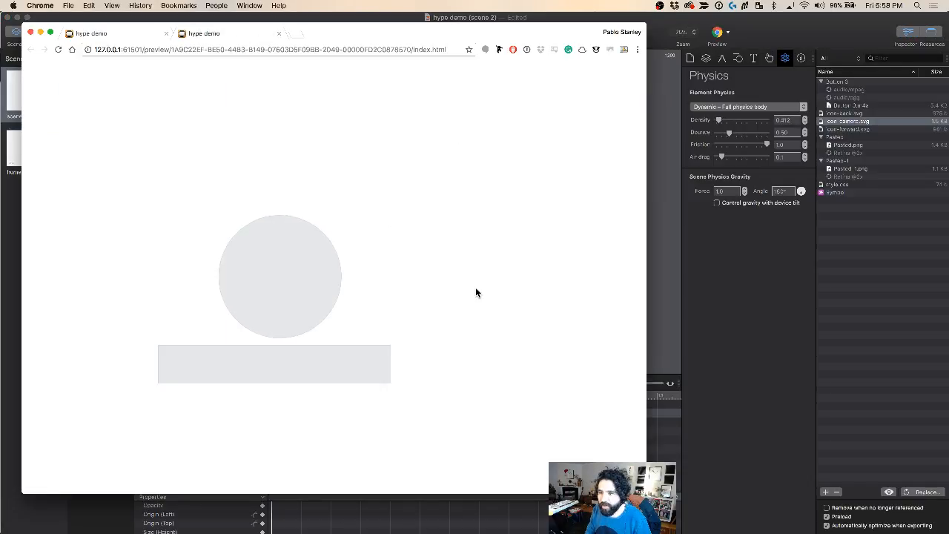
# Step: Raise the circle's physics density to about 4.416, preview the scene in Chrome, and return to Hype
pyautogui.click(706, 29)
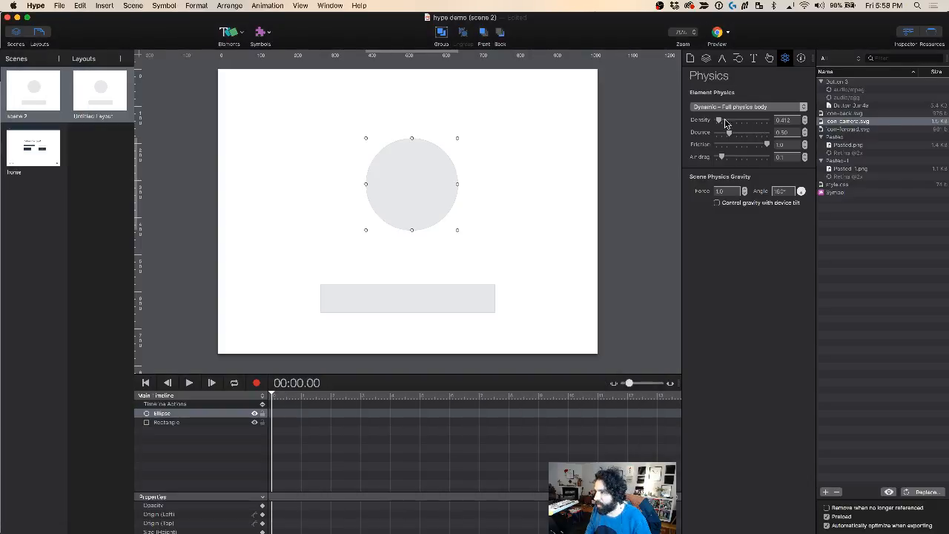
pyautogui.moveTo(725, 122); pyautogui.dragTo(739, 126)
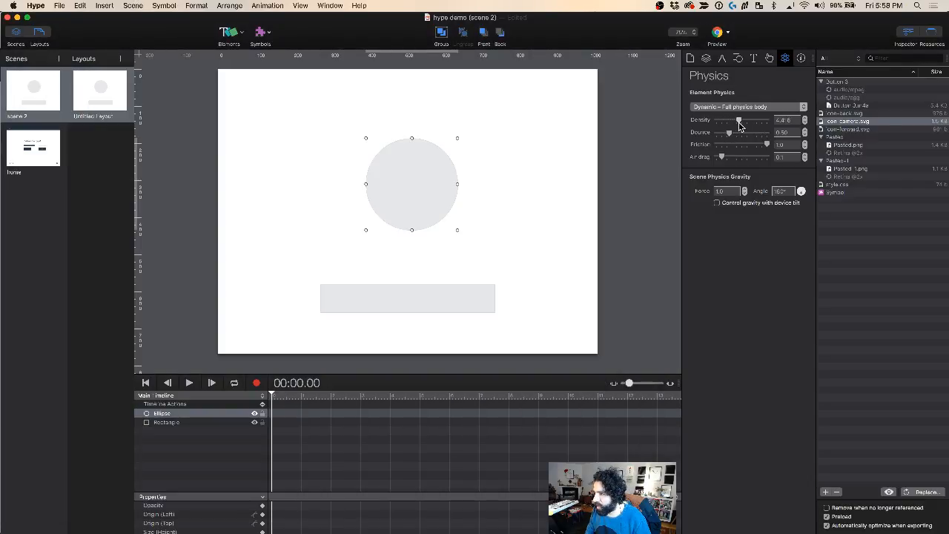
pyautogui.click(717, 32)
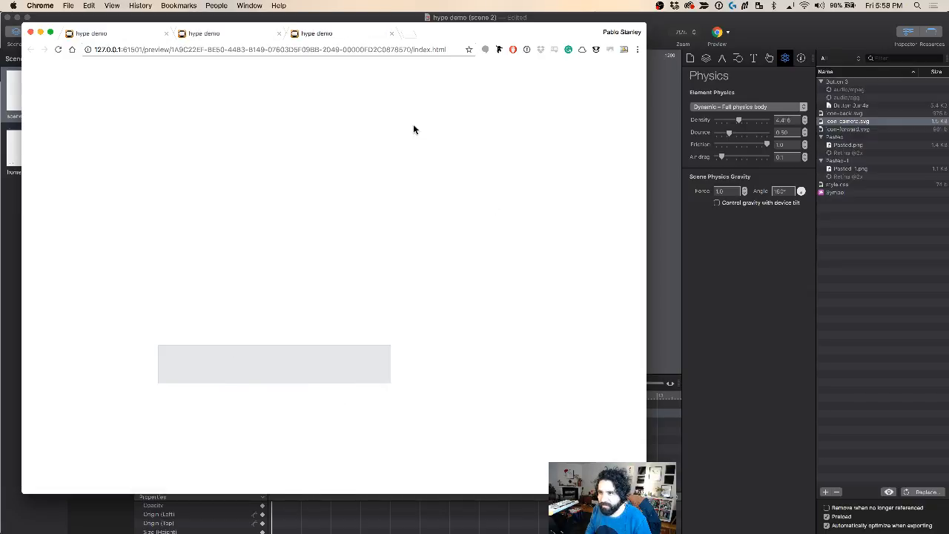
pyautogui.click(703, 30)
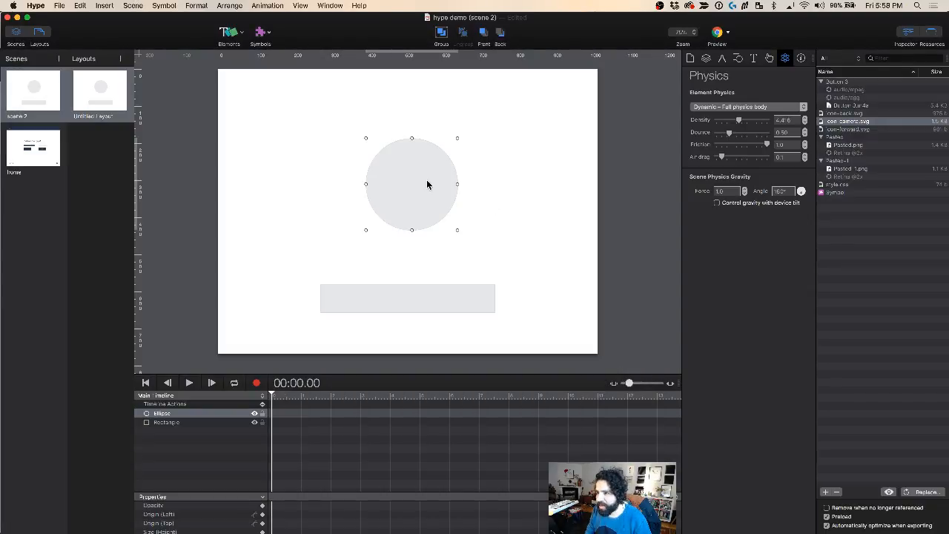
# Step: Lower the circle's density to about 1.32 and set the rectangle's element physics to "Static – Interacts without movement"
pyautogui.moveTo(727, 124); pyautogui.dragTo(723, 124)
pyautogui.click(434, 302)
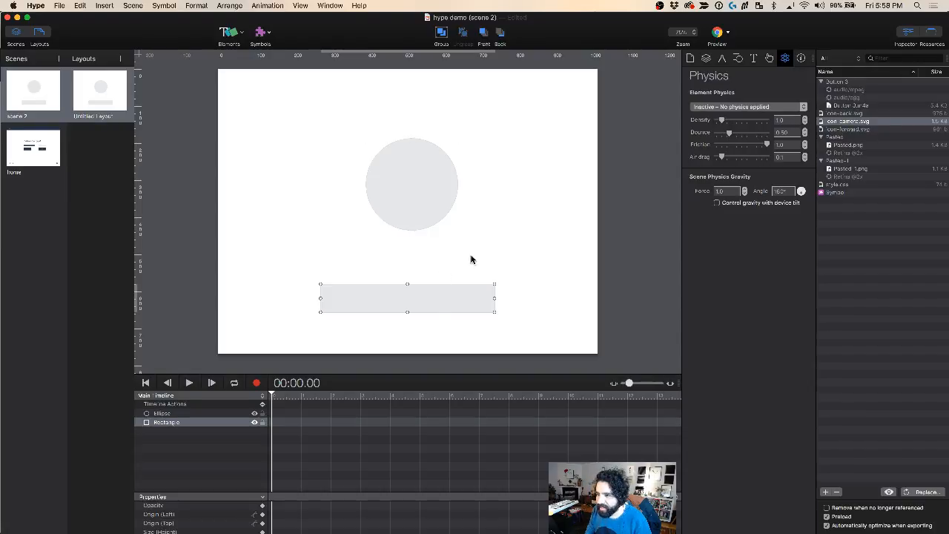
pyautogui.click(750, 108)
pyautogui.click(751, 116)
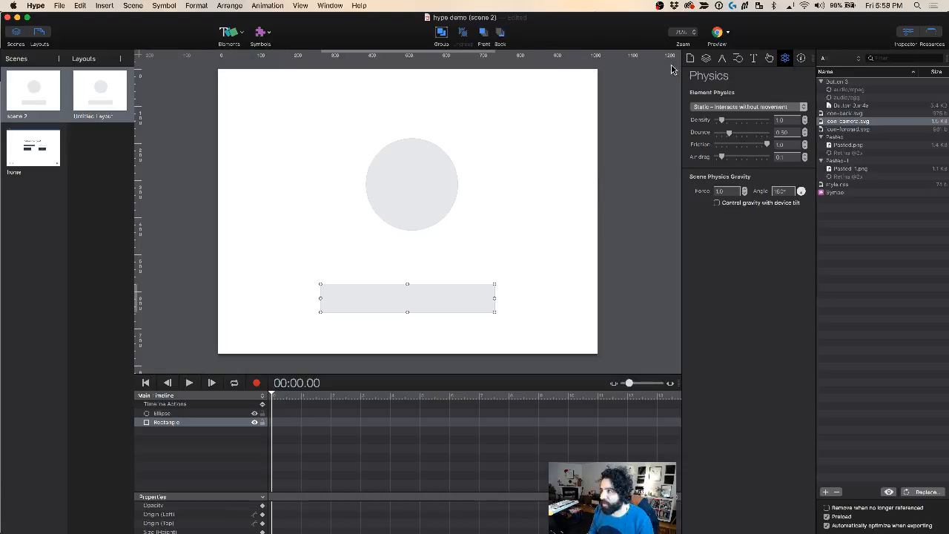
# Step: Preview the circle falling onto the static rectangle in Chrome, reload the page to replay it, and return to Hype
pyautogui.click(717, 33)
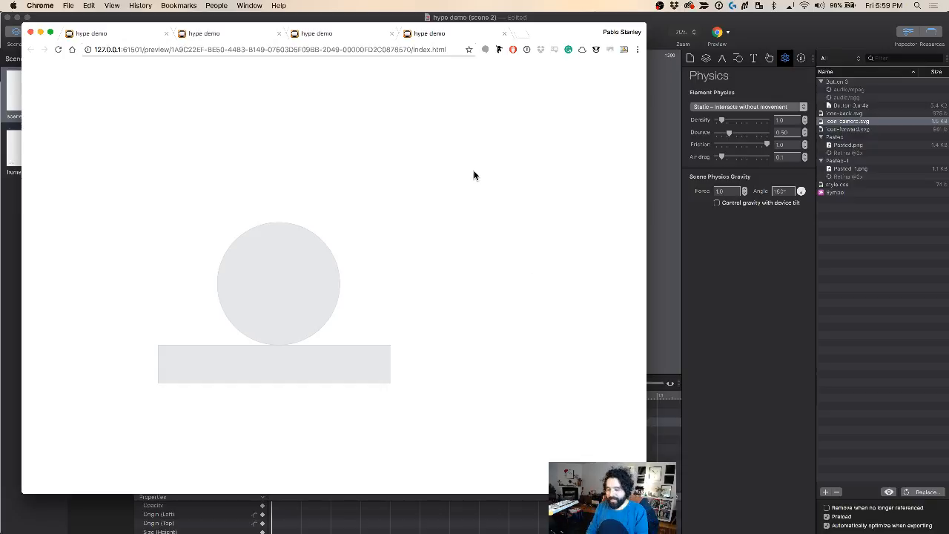
pyautogui.press('super+r')
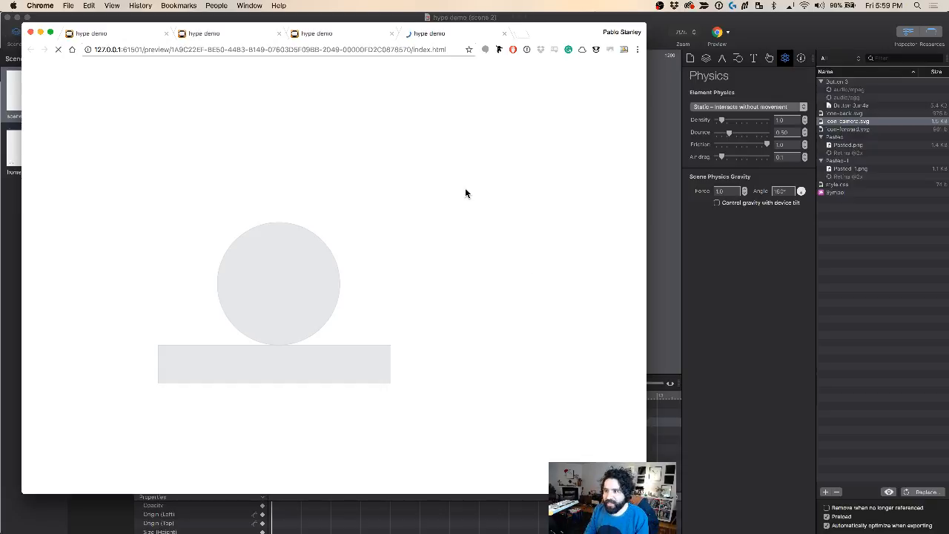
pyautogui.click(654, 38)
# Step: Raise the circle's physics bounce to 1.6 and preview the scene in Chrome
pyautogui.click(422, 195)
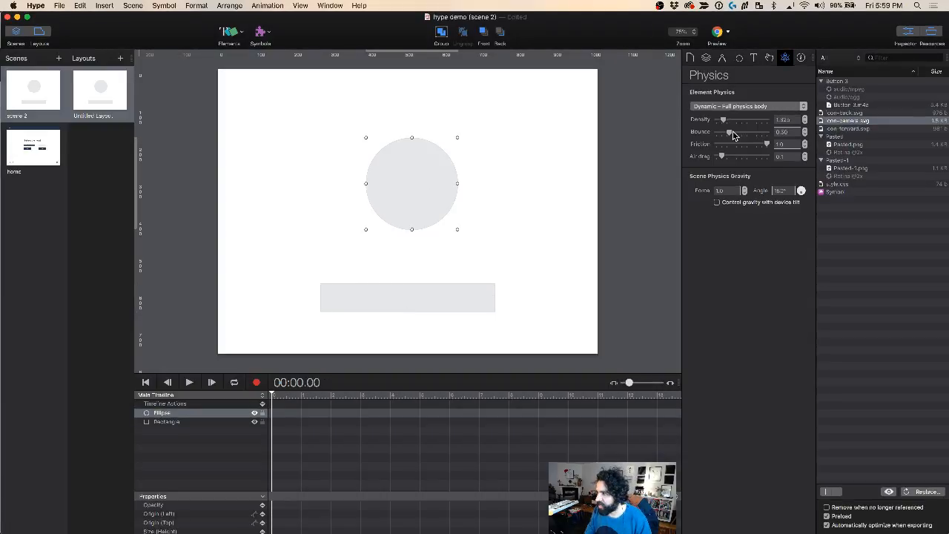
pyautogui.moveTo(733, 134); pyautogui.dragTo(757, 133)
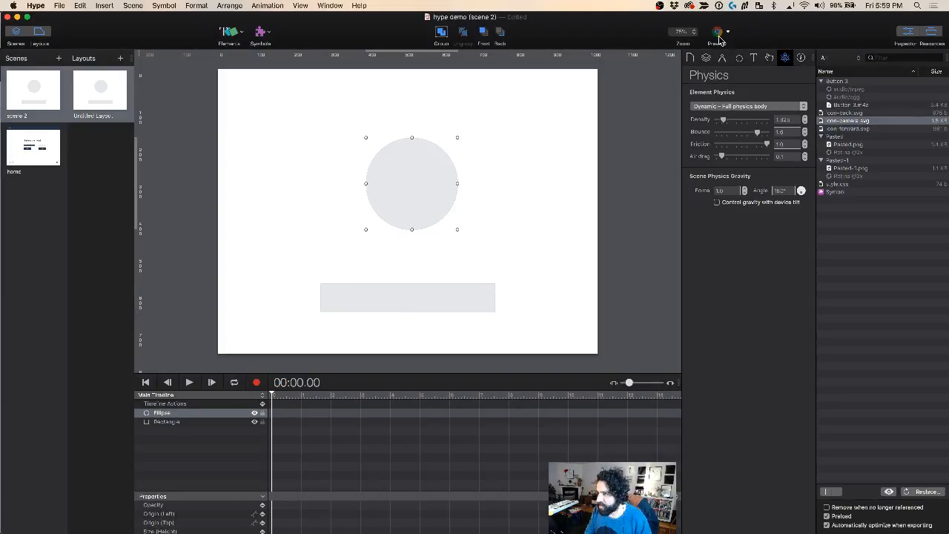
pyautogui.click(717, 33)
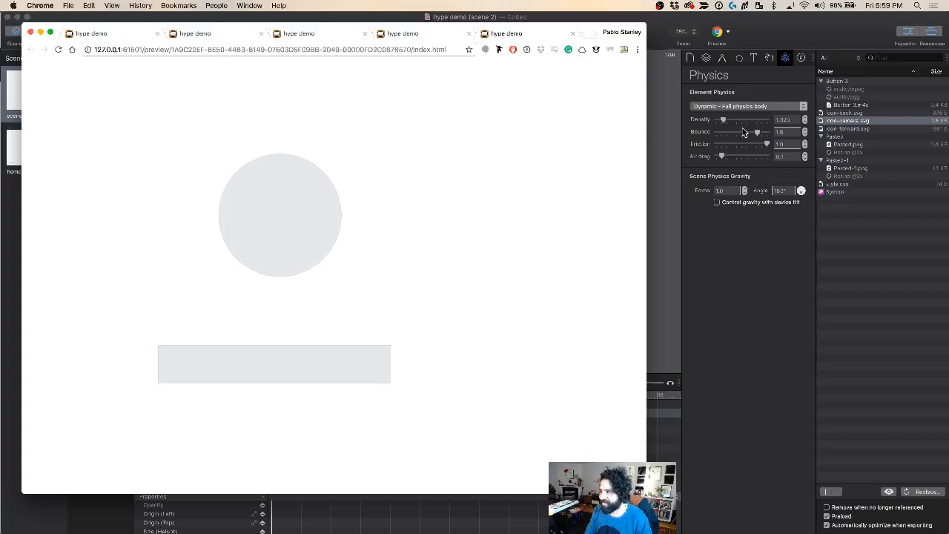
# Step: Return to Hype and set the circle's physics bounce to about 0.81
pyautogui.moveTo(749, 132); pyautogui.dragTo(740, 133)
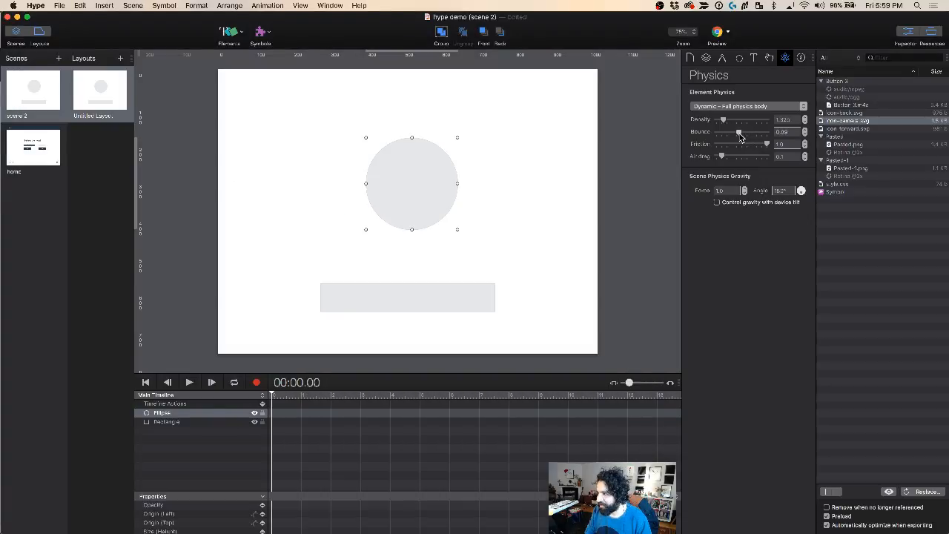
pyautogui.click(522, 174)
# Step: Shrink the circle slightly and add two much smaller copies of it above and on either side
pyautogui.click(438, 178)
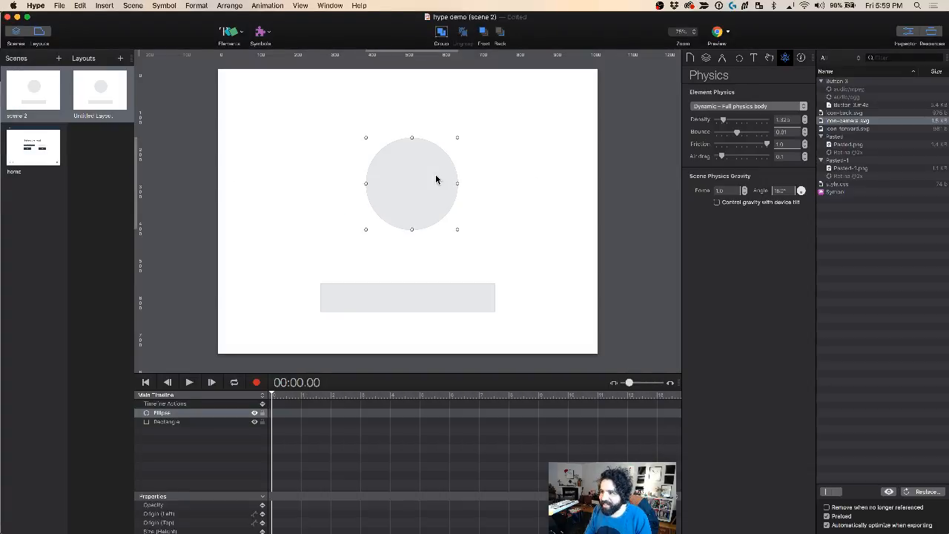
pyautogui.moveTo(456, 137); pyautogui.dragTo(441, 155)
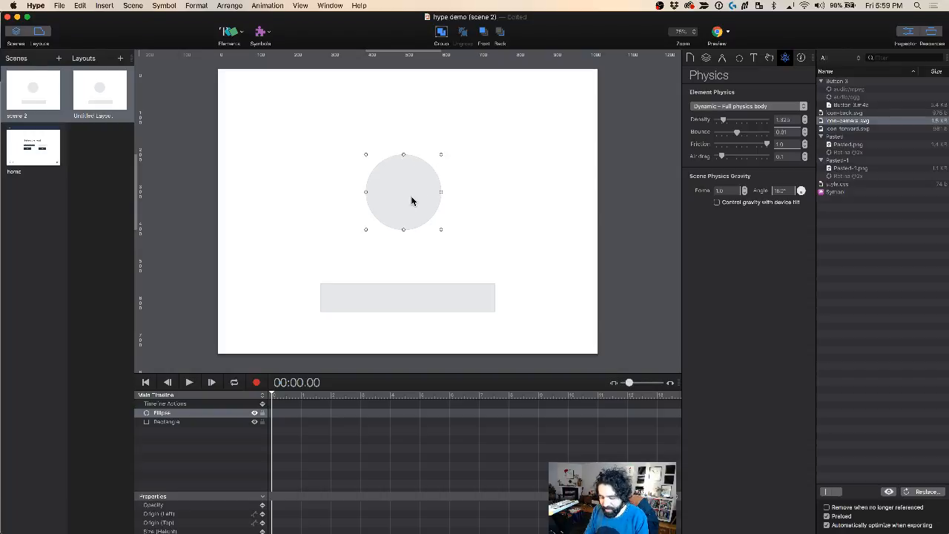
pyautogui.moveTo(412, 201); pyautogui.dragTo(480, 130)
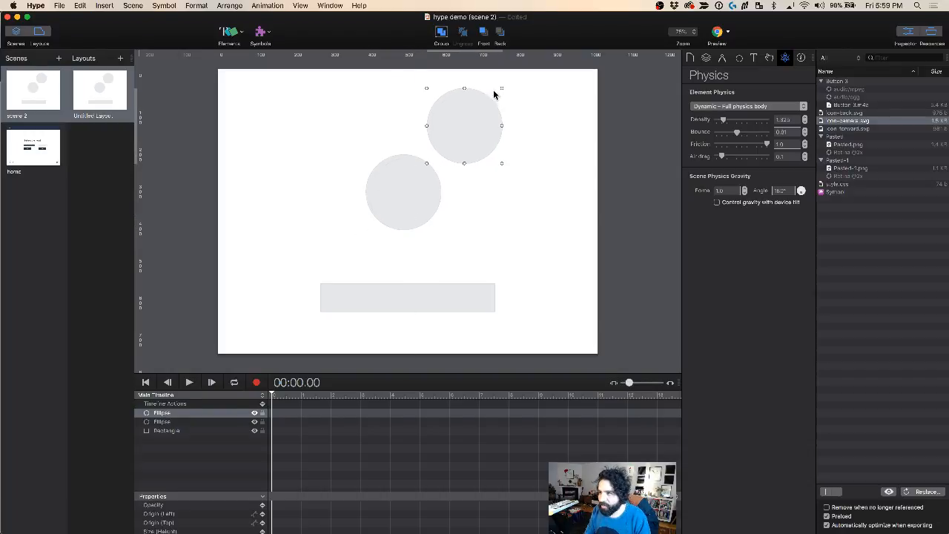
pyautogui.moveTo(502, 88); pyautogui.dragTo(372, 113)
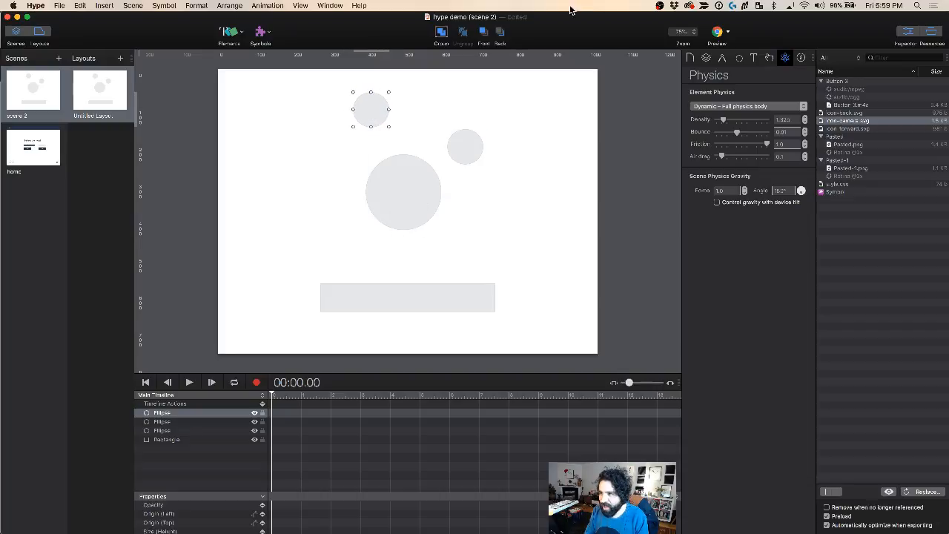
# Step: Preview the three falling circles in Chrome, return to Hype, and clear the selection
pyautogui.click(717, 34)
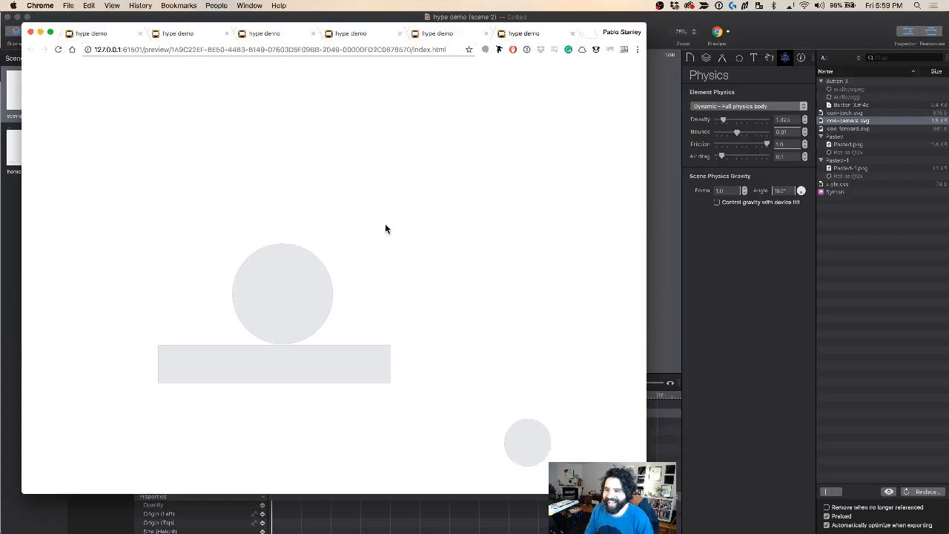
pyautogui.click(690, 29)
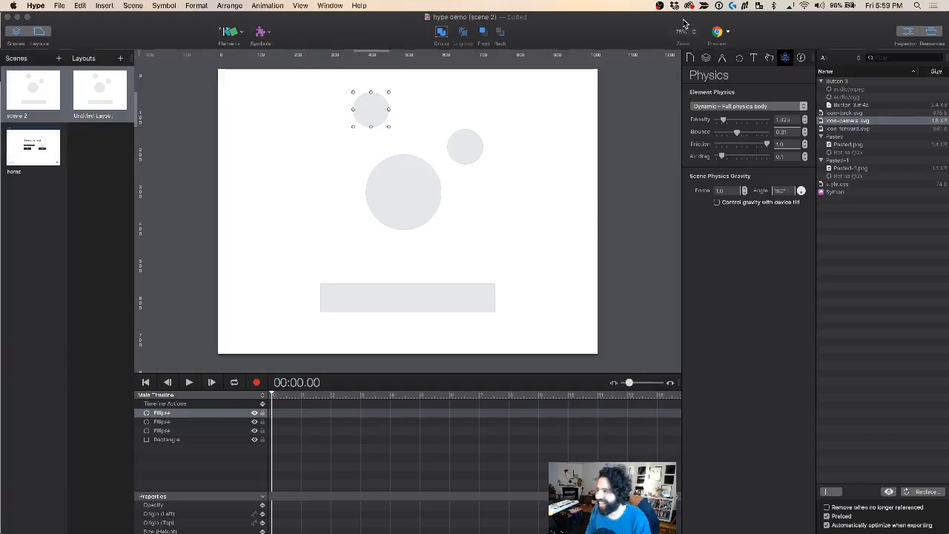
pyautogui.keyDown('shift'); pyautogui.click(467, 145); pyautogui.keyUp('shift')
pyautogui.click(516, 157)
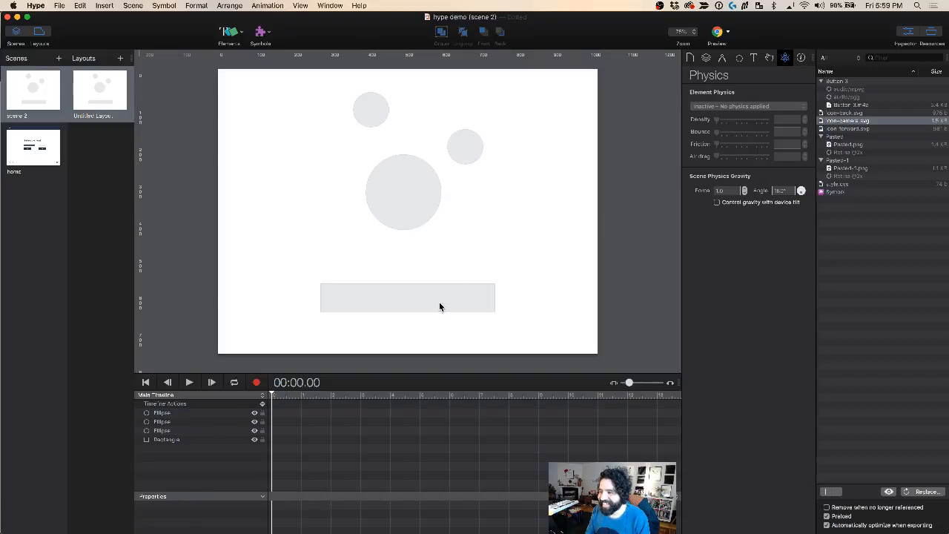
# Step: Add an On Drag action to the rectangle and set it to "Control Element Position"
pyautogui.click(437, 303)
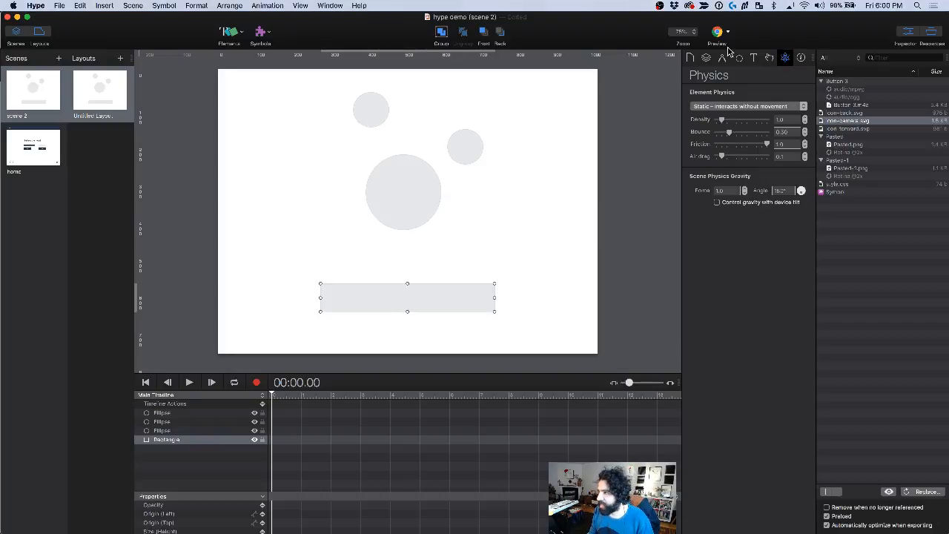
pyautogui.click(771, 60)
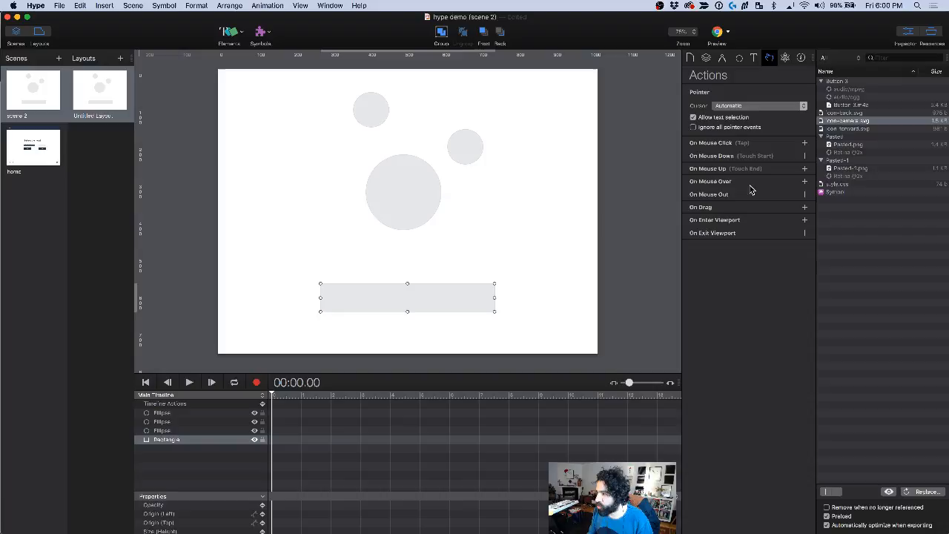
pyautogui.click(804, 208)
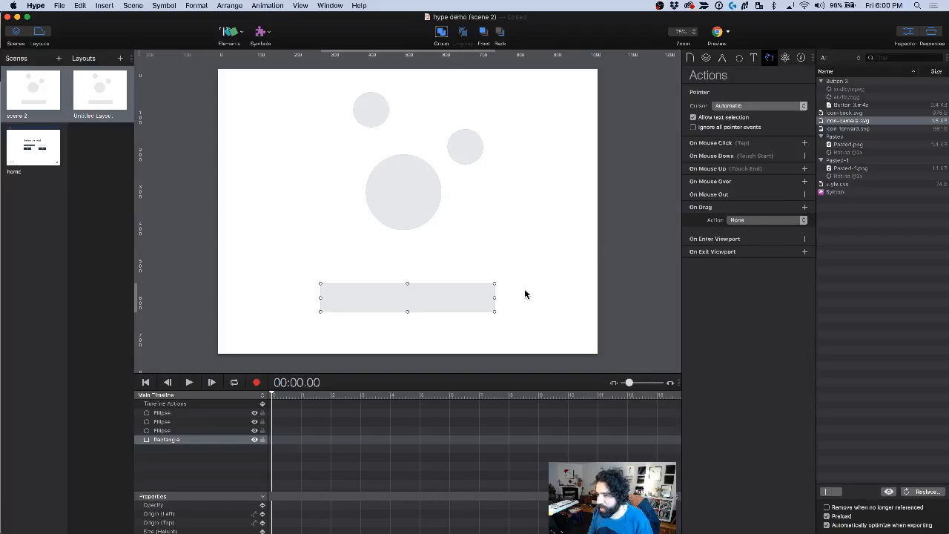
pyautogui.click(768, 220)
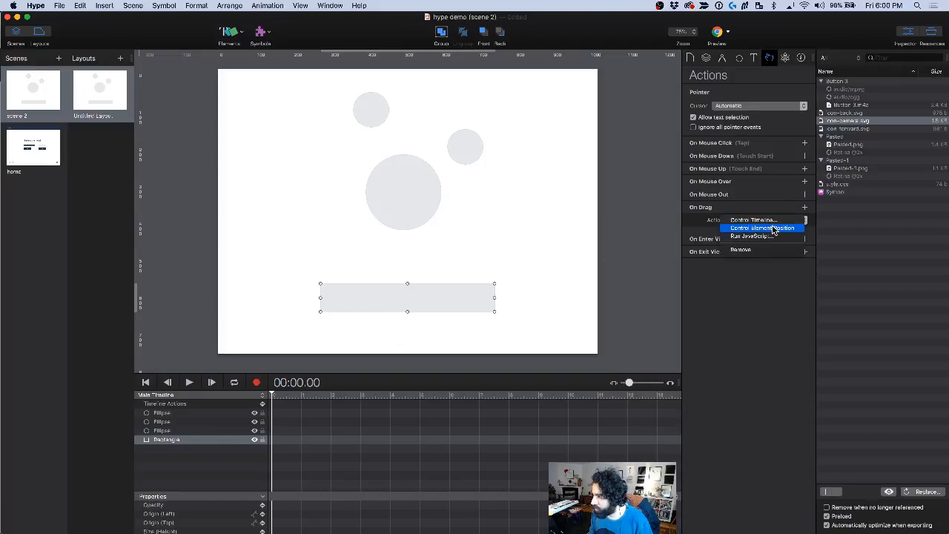
pyautogui.click(764, 228)
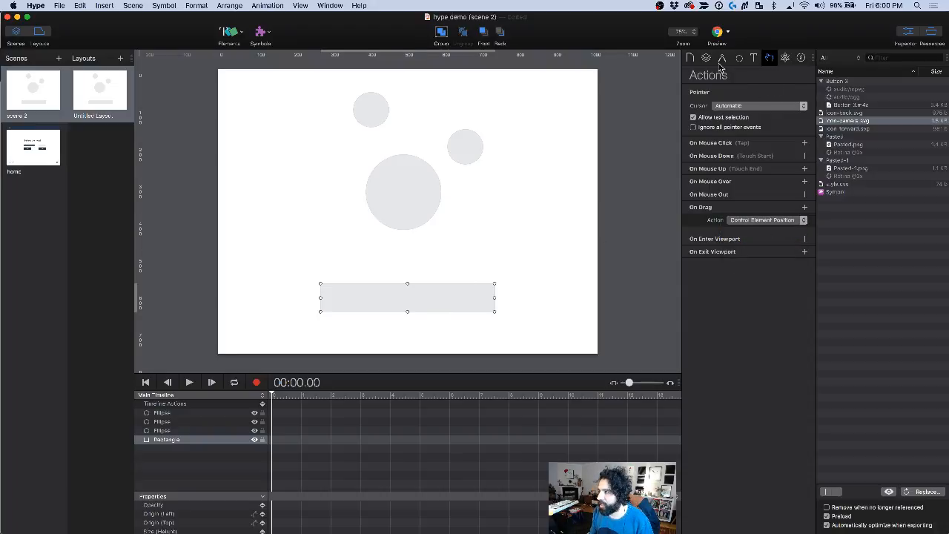
# Step: Preview the scene in Chrome, move the rectangle around under the falling circles, reload to replay, and return to Hype
pyautogui.click(717, 33)
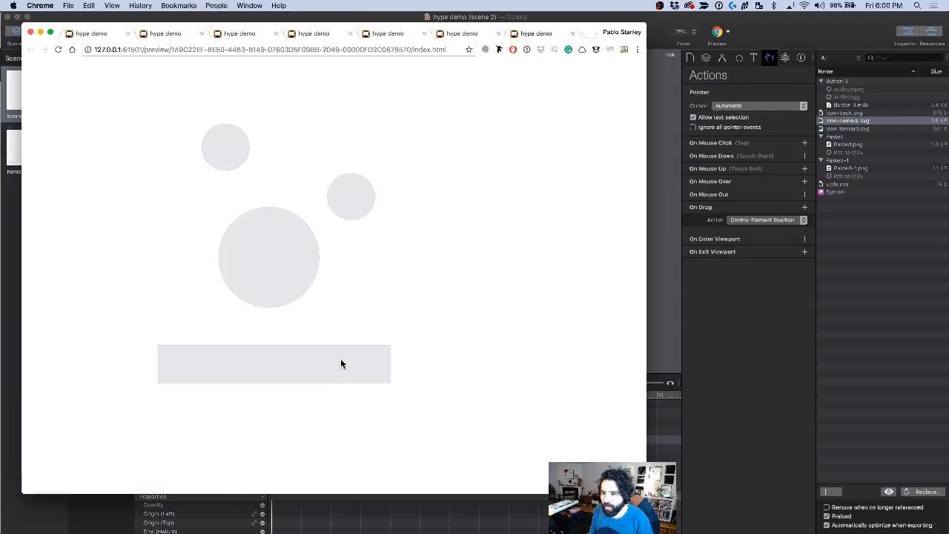
pyautogui.moveTo(341, 358); pyautogui.dragTo(488, 339)
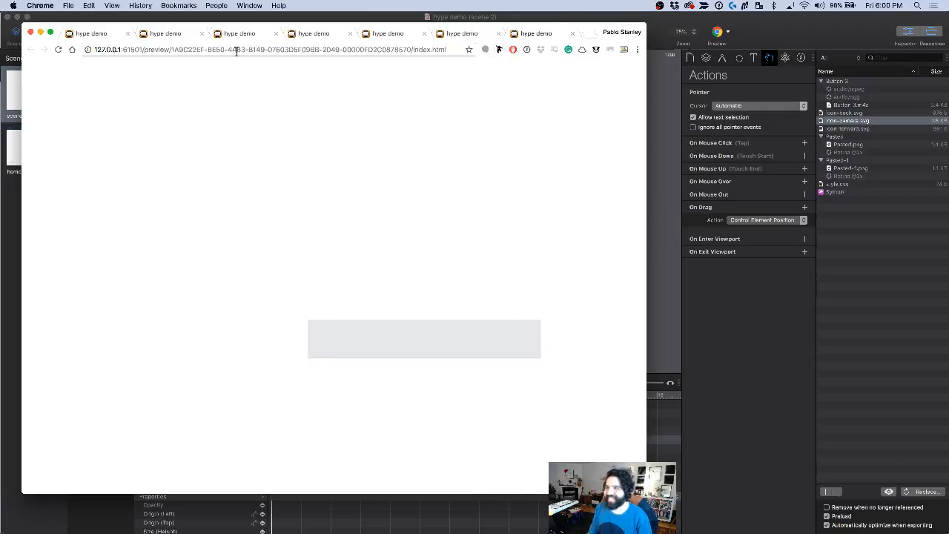
pyautogui.click(58, 50)
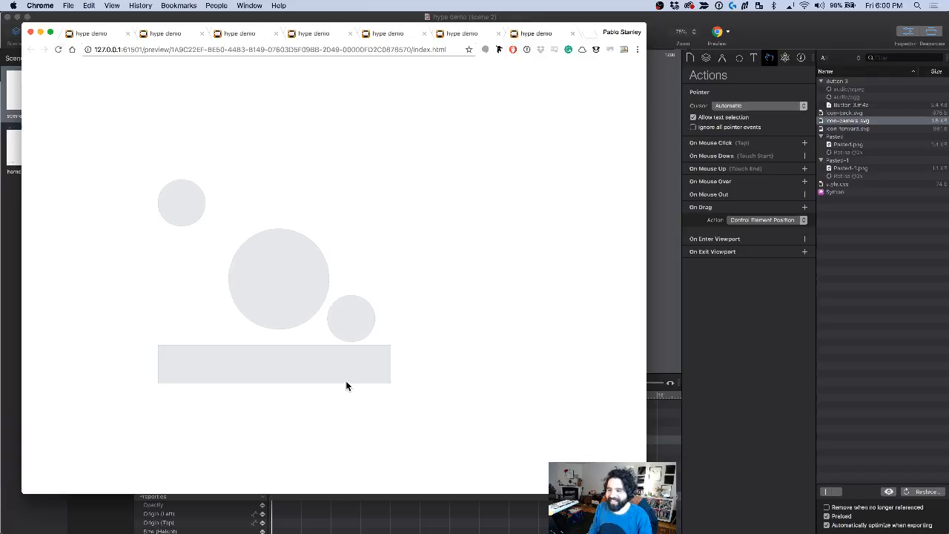
pyautogui.moveTo(367, 378); pyautogui.dragTo(398, 345)
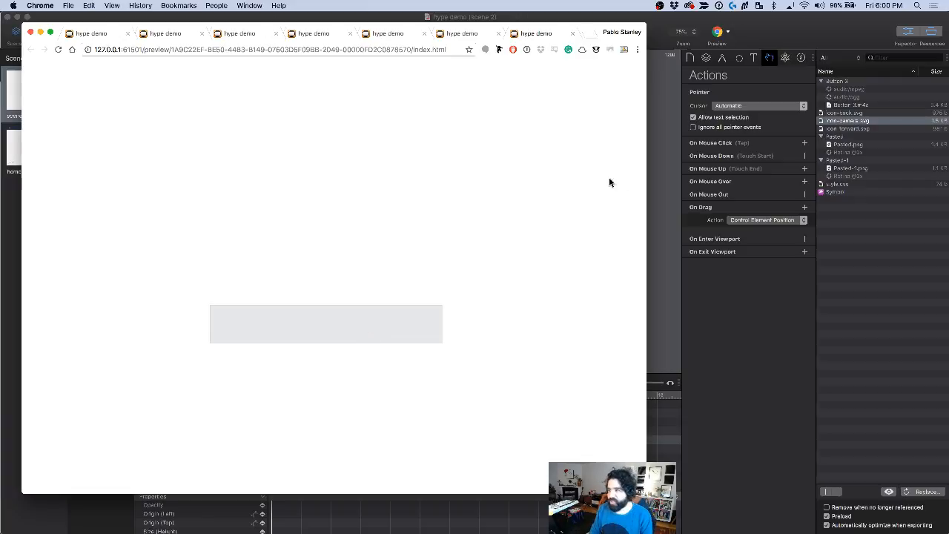
pyautogui.press('super+r')
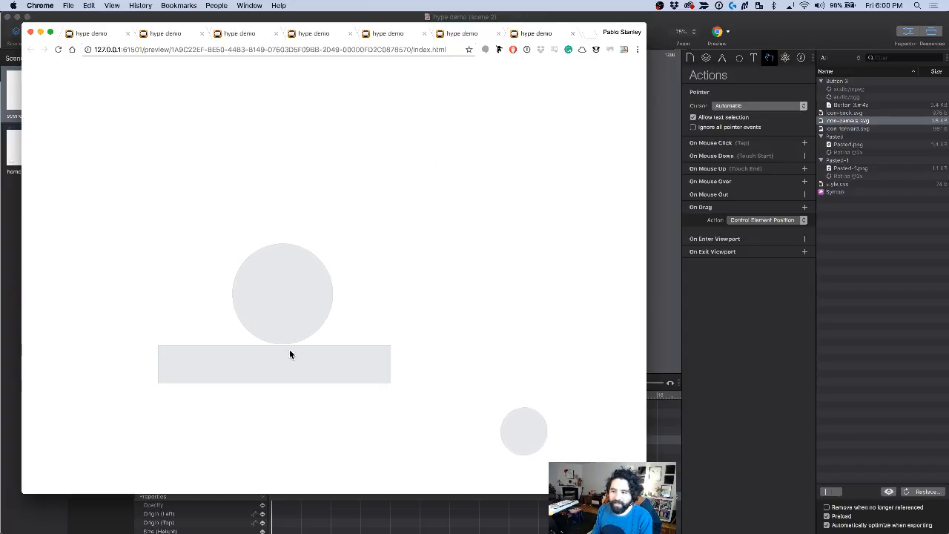
pyautogui.click(660, 168)
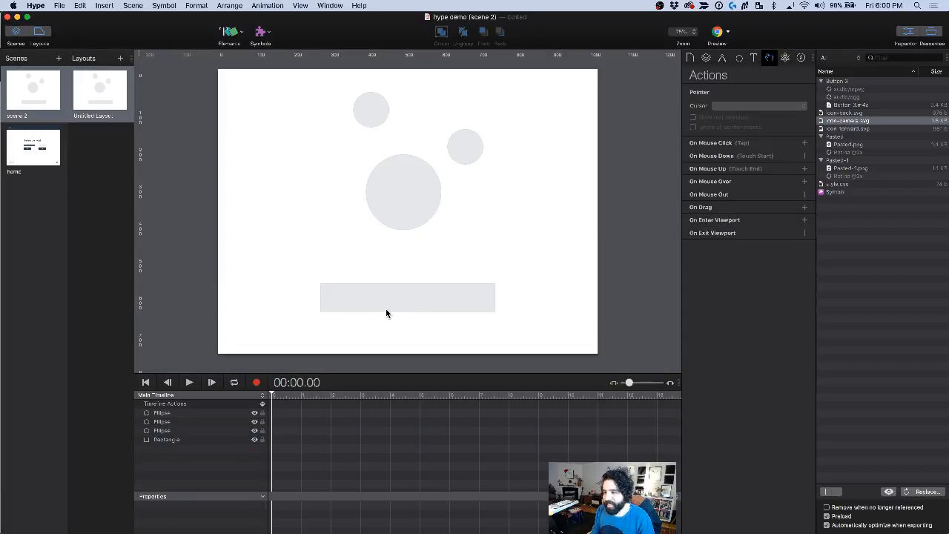
# Step: Move the rectangle to the scene's bottom-left corner and stretch it across the full 1024 px width
pyautogui.moveTo(386, 313); pyautogui.dragTo(282, 349)
pyautogui.moveTo(394, 351); pyautogui.dragTo(599, 350)
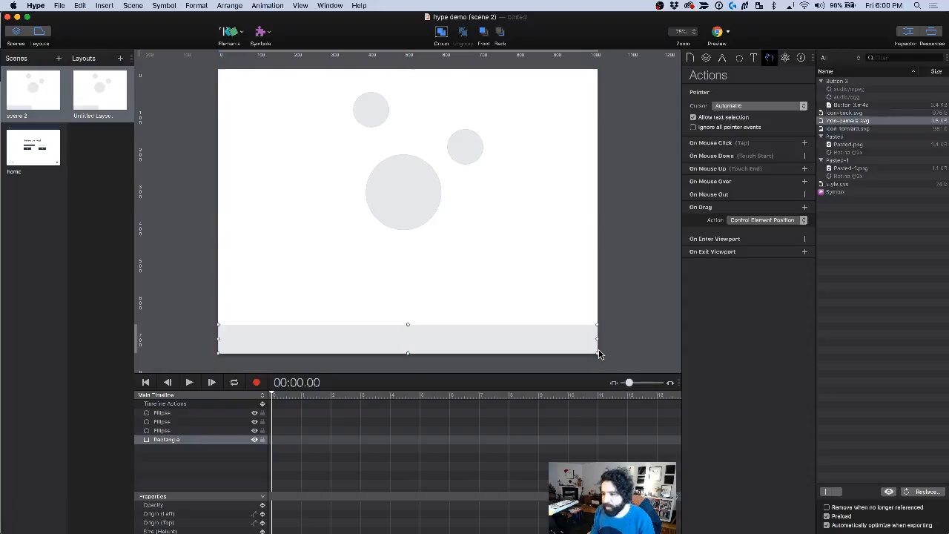
# Step: Pin the rectangle to the bottom, left and right with flexible width, then preview the scene in Chrome and return to Hype
pyautogui.click(723, 59)
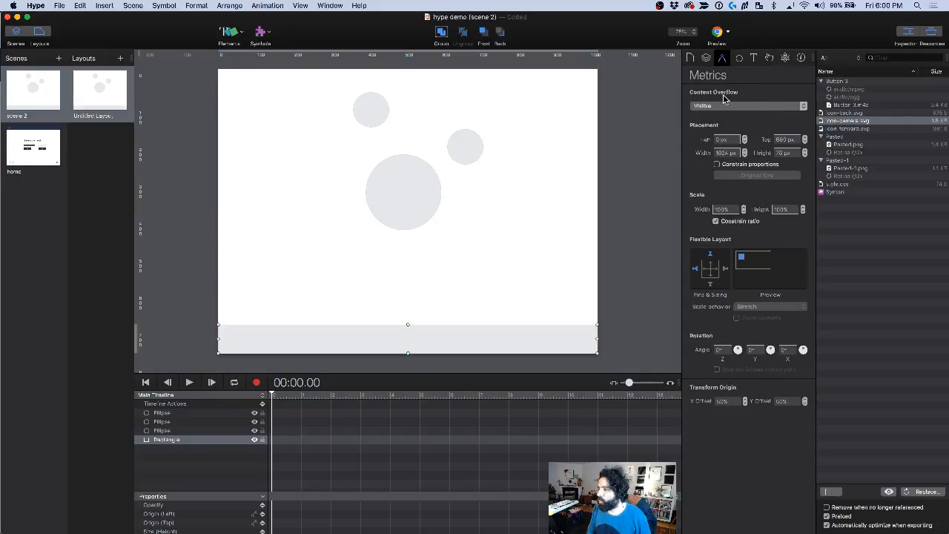
pyautogui.click(710, 283)
pyautogui.click(717, 269)
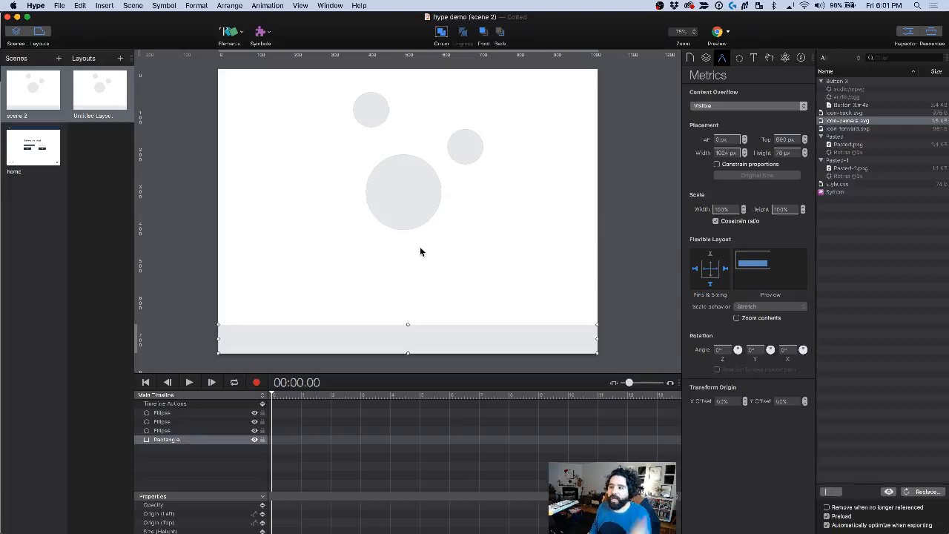
pyautogui.click(729, 41)
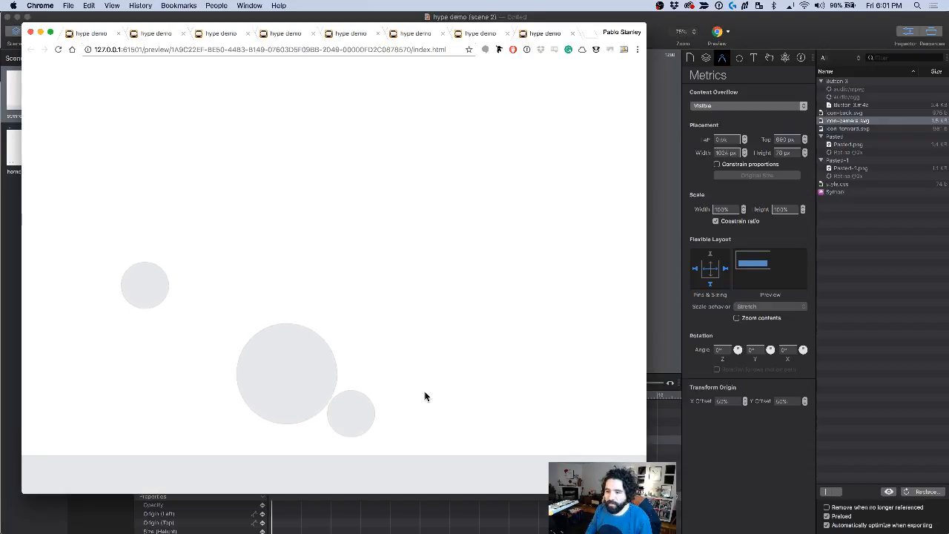
pyautogui.click(657, 71)
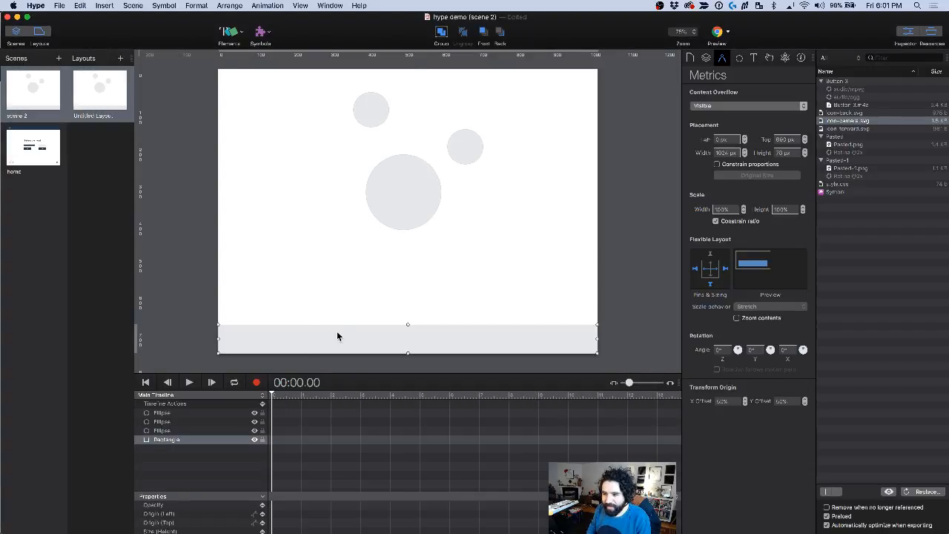
# Step: Duplicate the full-width bottom rectangle above itself and set the copy's Z rotation angle to 90°
pyautogui.moveTo(336, 333); pyautogui.dragTo(319, 227)
pyautogui.press('super+z')
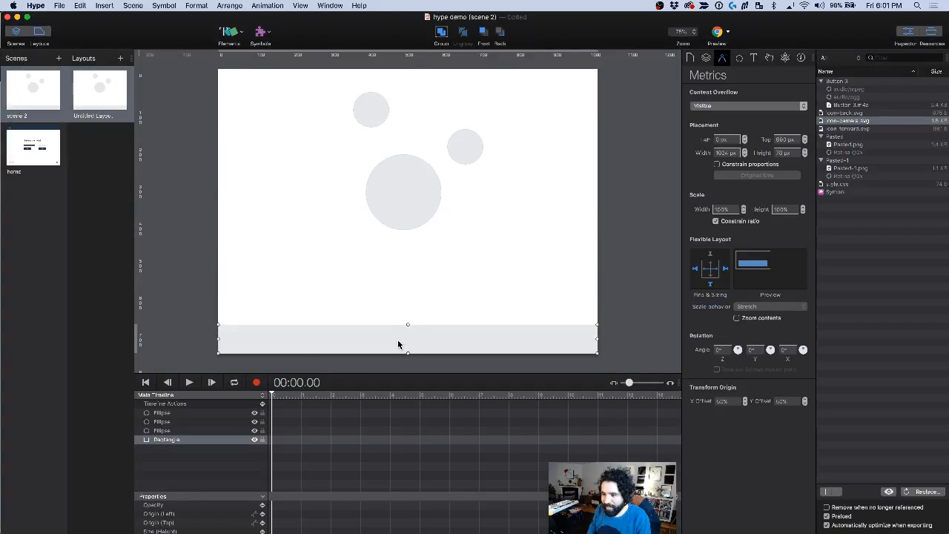
pyautogui.keyDown('alt'); pyautogui.moveTo(398, 339); pyautogui.dragTo(385, 244); pyautogui.keyUp('alt')
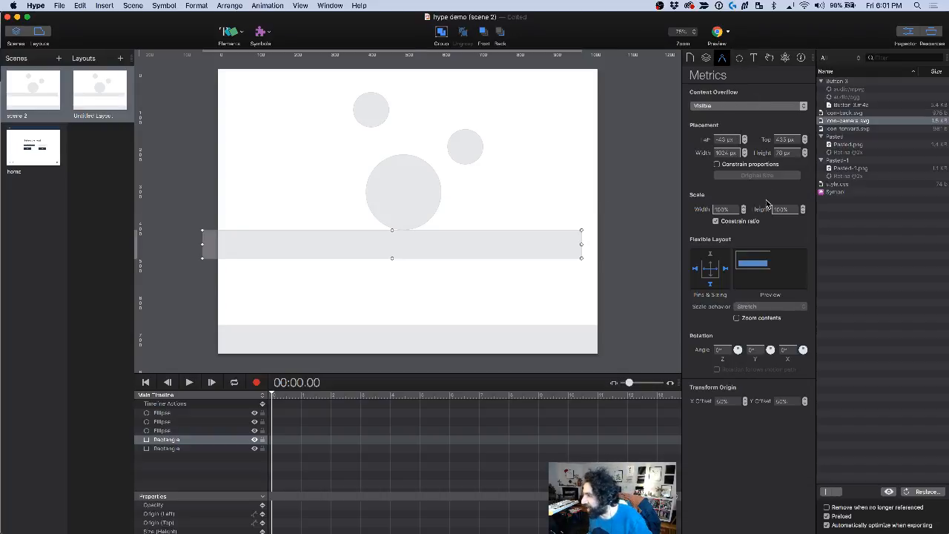
pyautogui.click(719, 349)
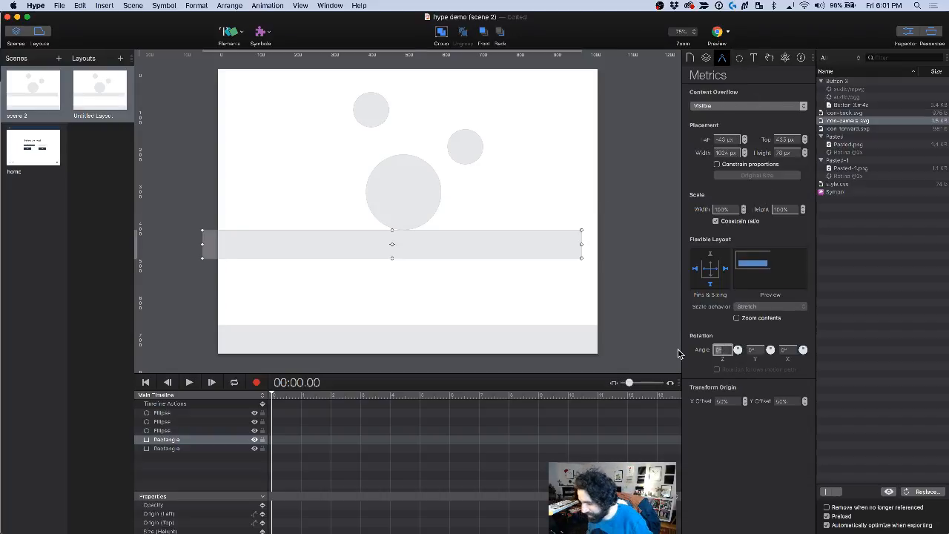
pyautogui.write('90')
pyautogui.press('Return')
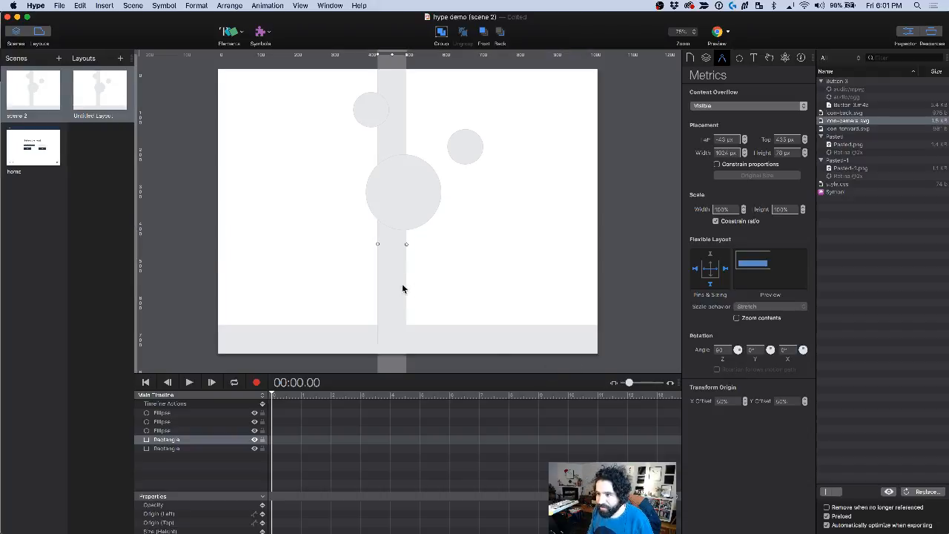
# Step: Move the vertical rectangle flush against the scene's left edge and pin it to the left, top and bottom
pyautogui.click(355, 286)
pyautogui.moveTo(383, 271); pyautogui.dragTo(225, 266)
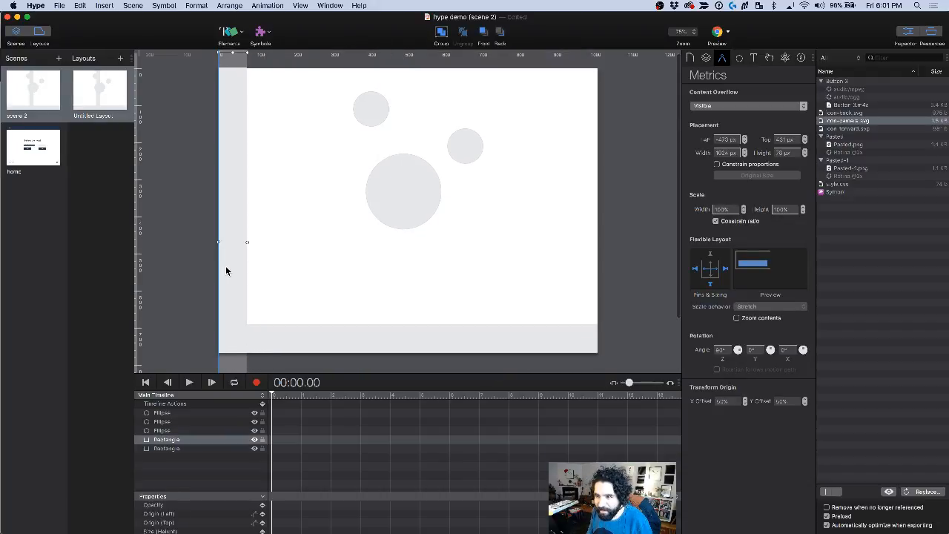
pyautogui.click(713, 272)
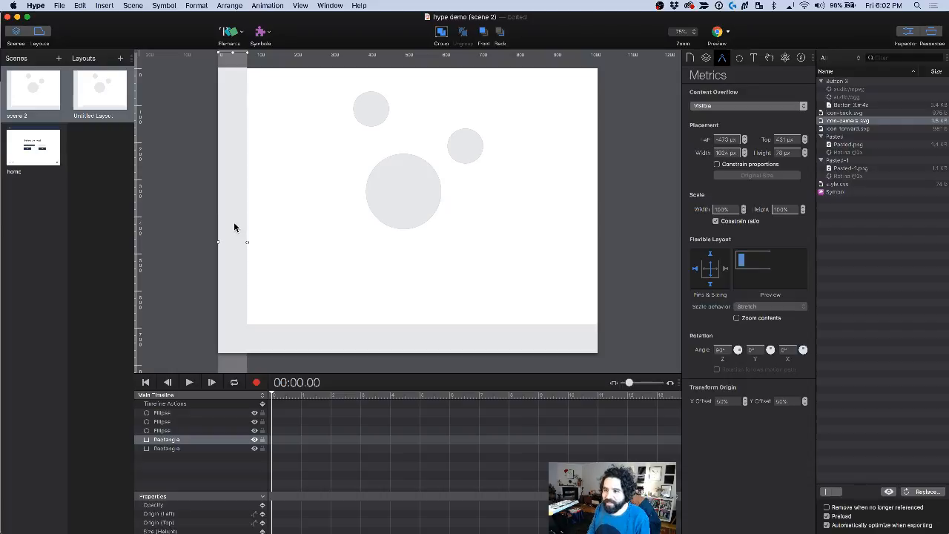
# Step: Duplicate the left wall to the scene's right edge and pin the copy to the right instead of the left
pyautogui.moveTo(235, 227); pyautogui.dragTo(524, 229)
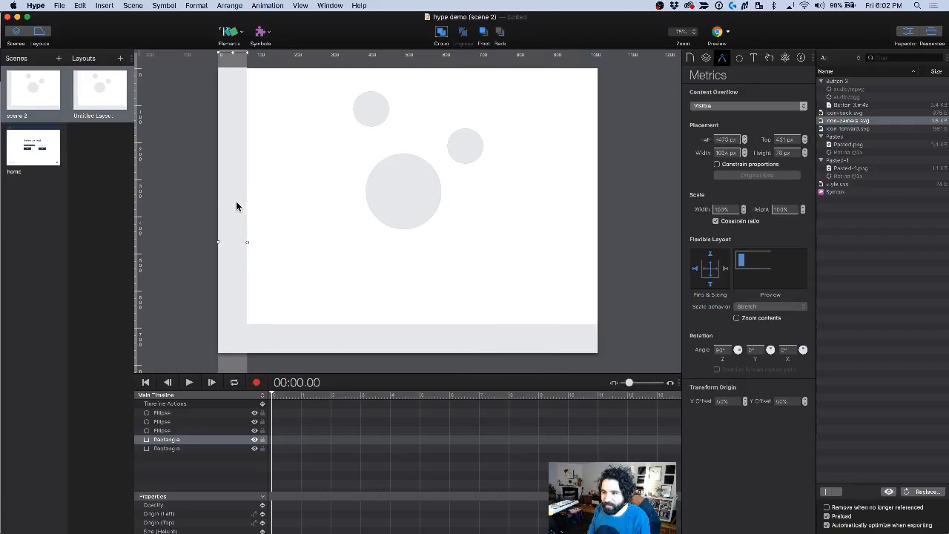
pyautogui.moveTo(235, 205); pyautogui.dragTo(587, 221)
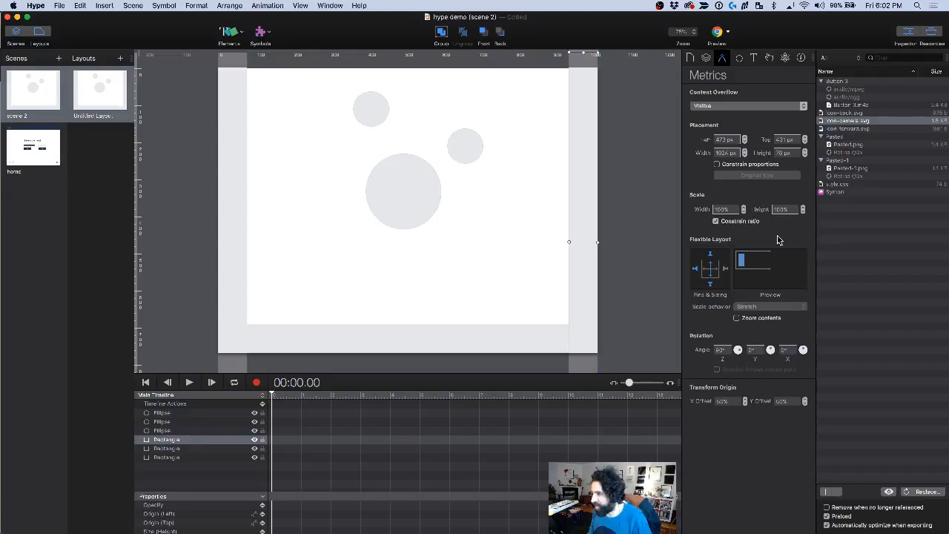
pyautogui.click(696, 269)
pyautogui.click(711, 255)
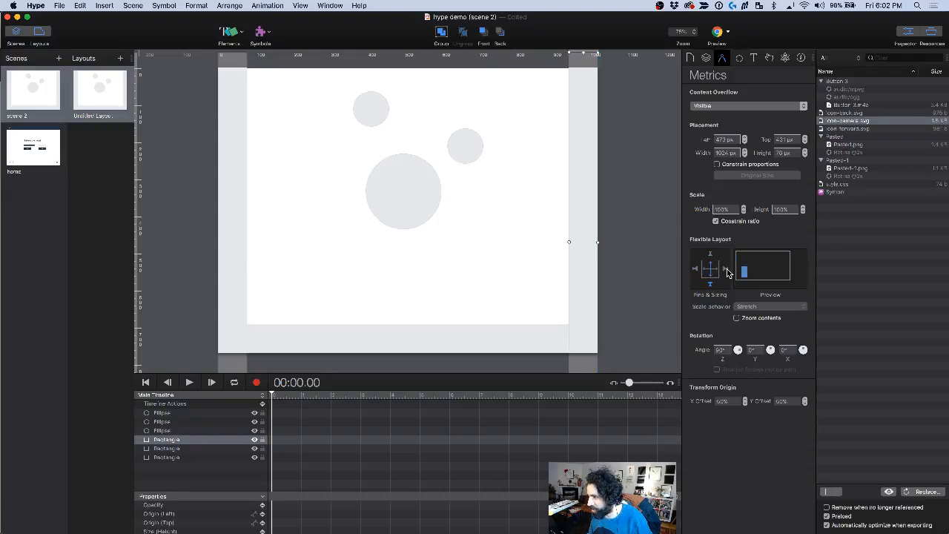
pyautogui.click(725, 268)
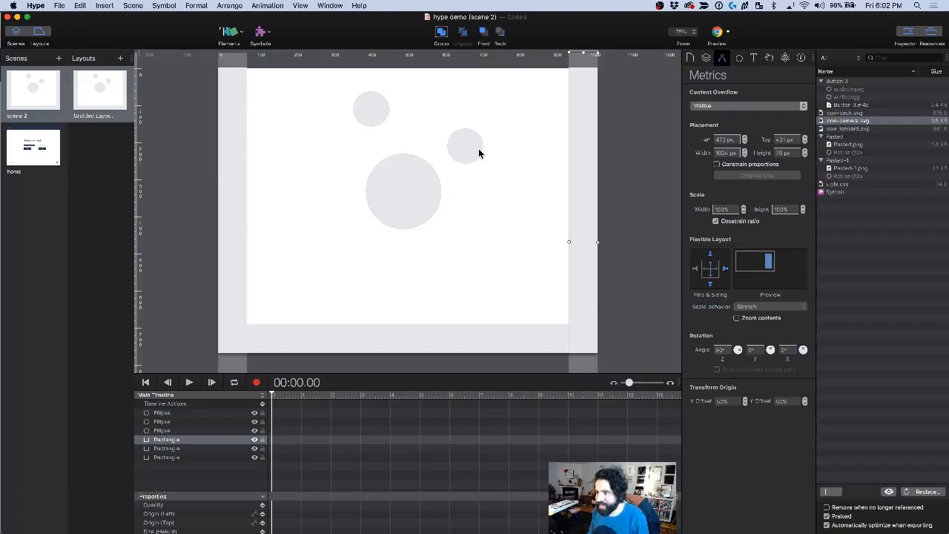
# Step: Duplicate the small circles to place one on each side of the large circle, and fill the left copy with orange
pyautogui.moveTo(479, 154); pyautogui.dragTo(464, 141)
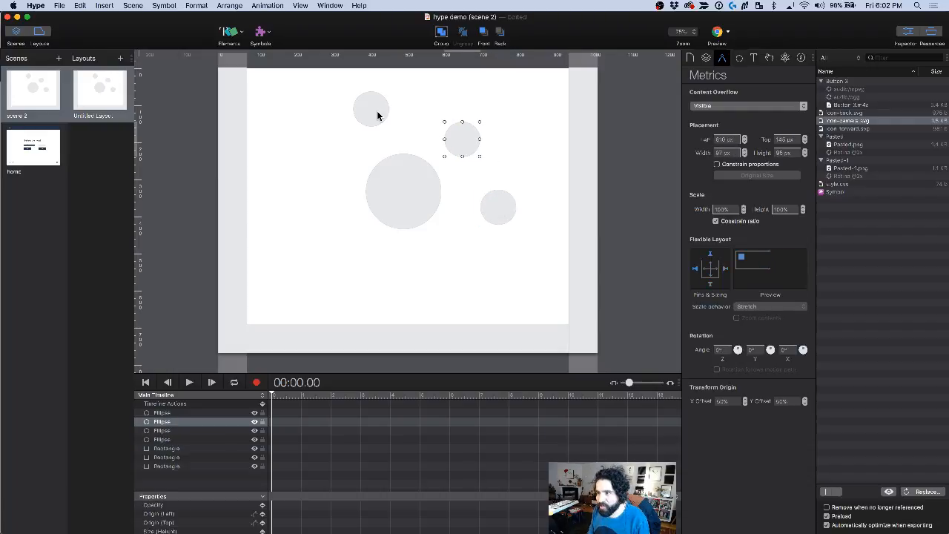
pyautogui.keyDown('alt'); pyautogui.moveTo(376, 116); pyautogui.dragTo(288, 214); pyautogui.keyUp('alt')
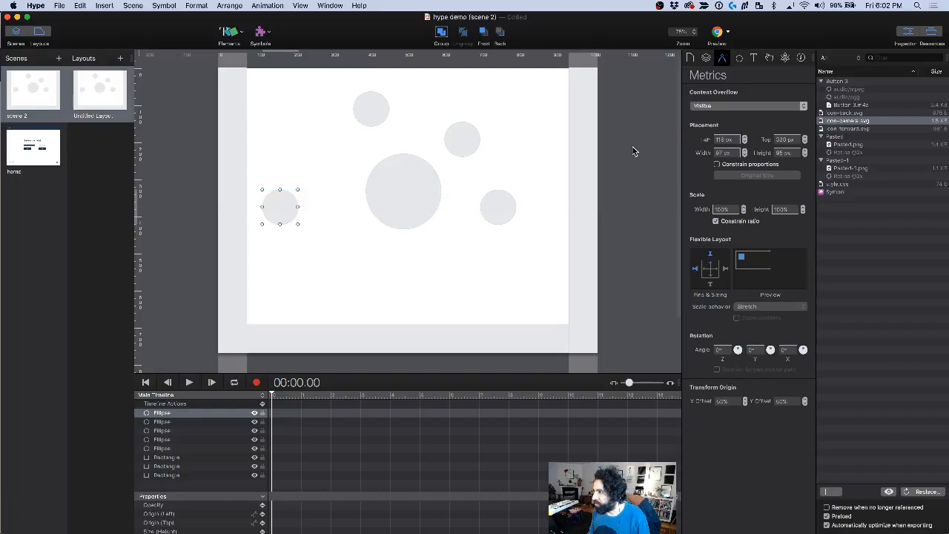
pyautogui.click(740, 58)
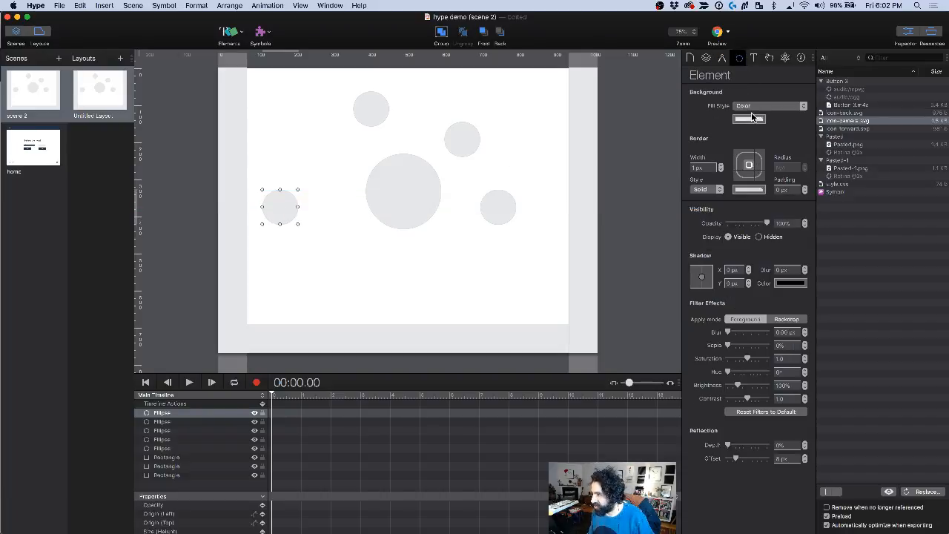
pyautogui.click(751, 119)
pyautogui.click(770, 208)
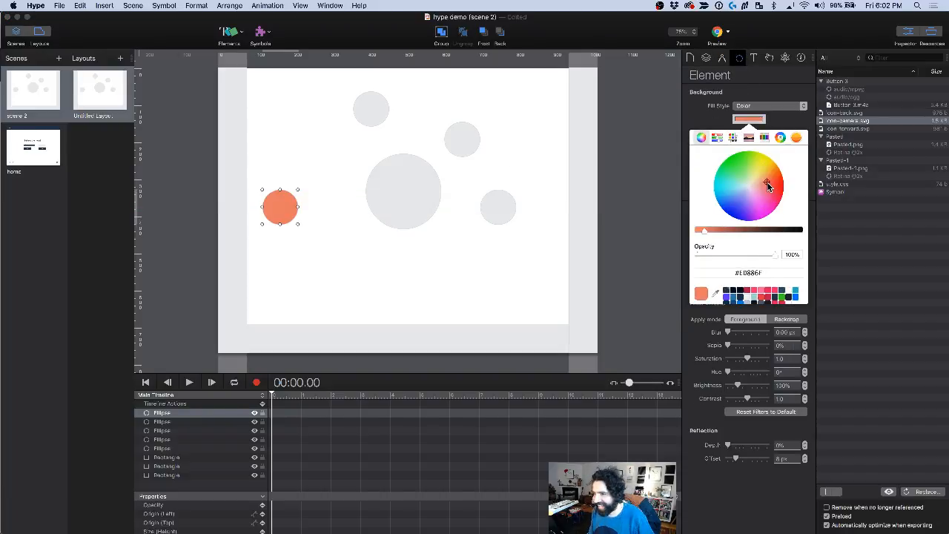
# Step: Fill the topmost small circle with yellow and the small circle beside the right wall with blue
pyautogui.click(372, 105)
pyautogui.click(372, 105)
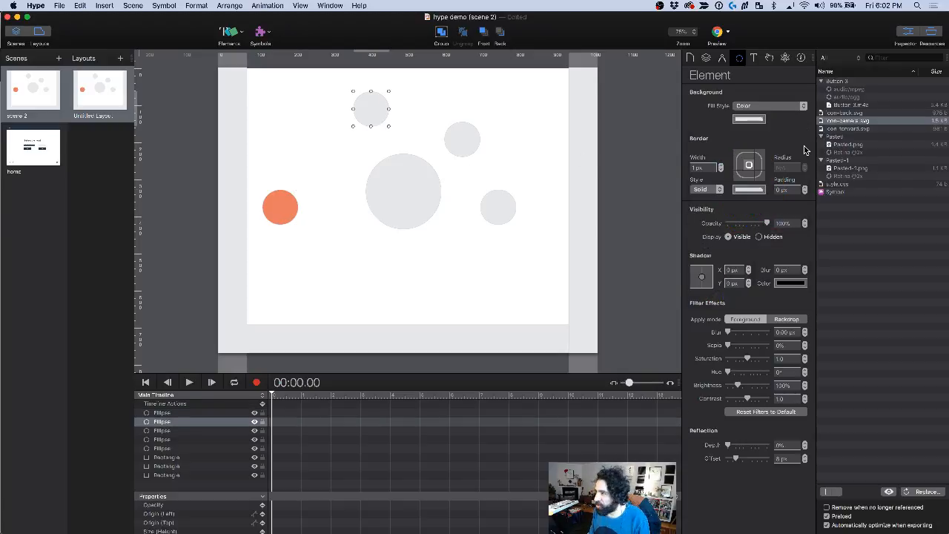
pyautogui.click(753, 120)
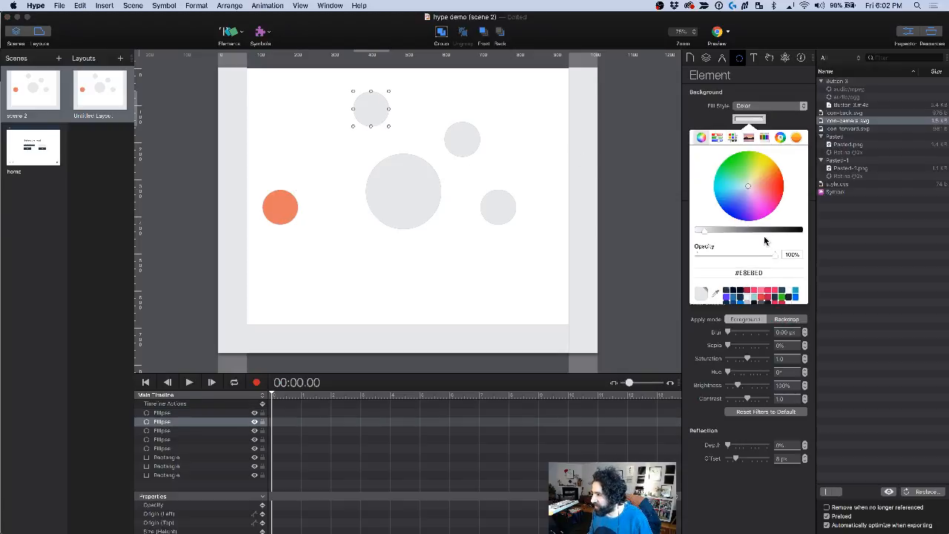
pyautogui.click(767, 175)
pyautogui.click(502, 212)
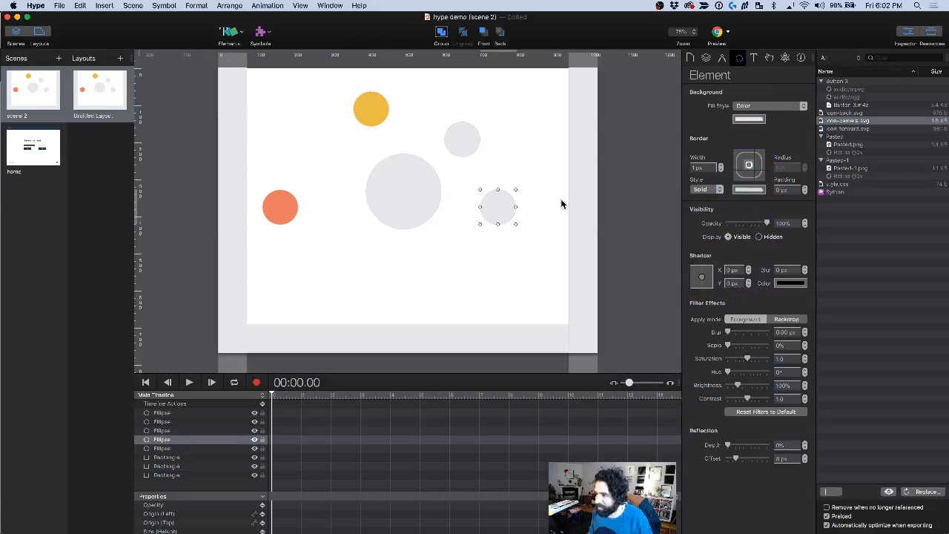
pyautogui.click(749, 118)
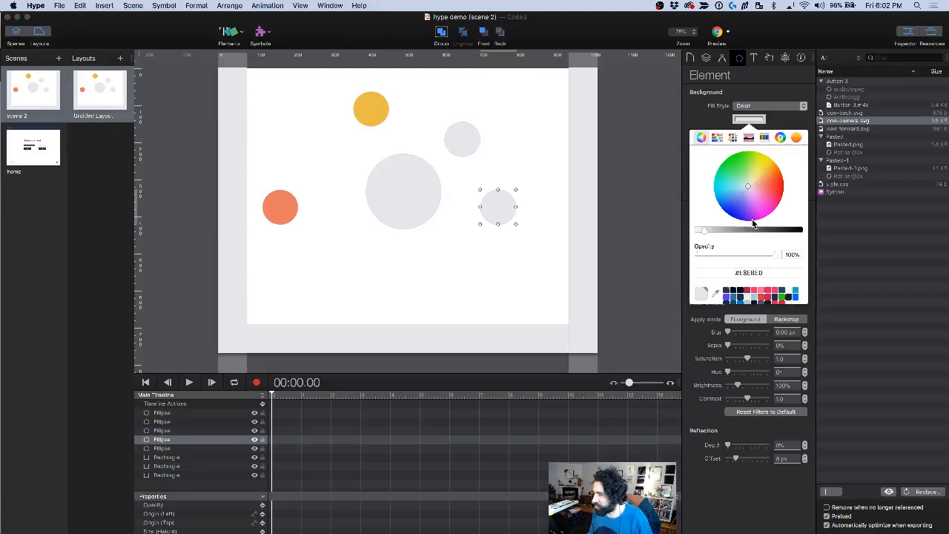
pyautogui.click(737, 211)
# Step: Fill the large circle with dark gray and move it slightly down
pyautogui.click(414, 180)
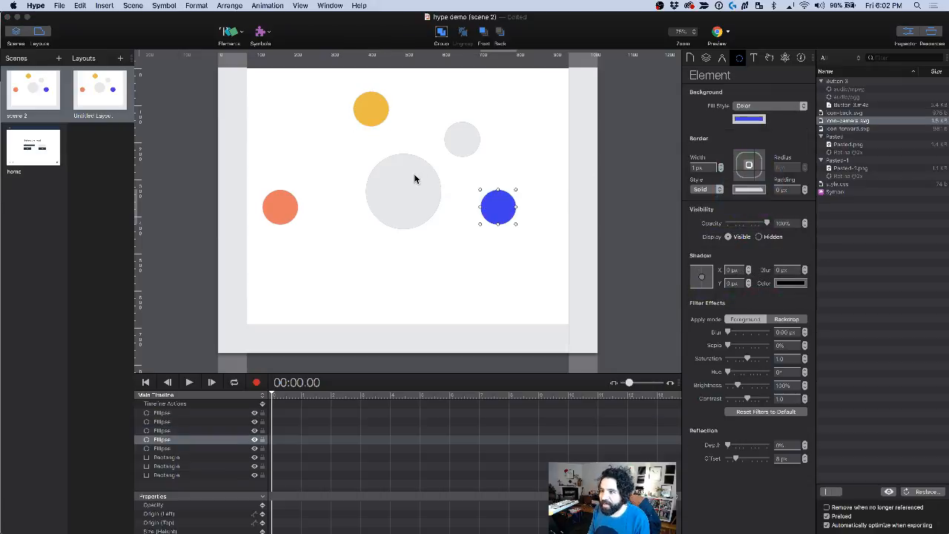
pyautogui.click(755, 122)
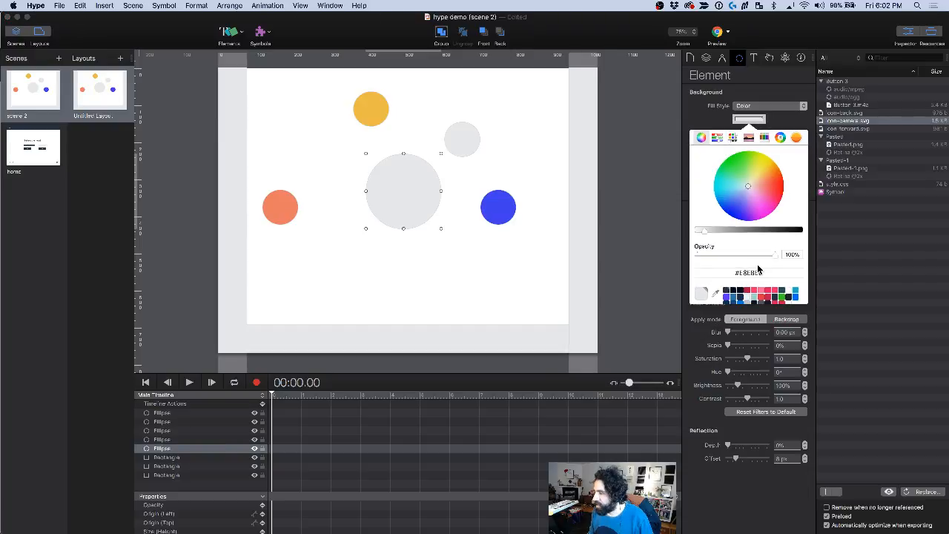
pyautogui.click(748, 230)
pyautogui.moveTo(402, 191); pyautogui.dragTo(404, 218)
# Step: Move the yellow circle toward the scene's upper left and add two smaller yellow copies around the large circle
pyautogui.click(372, 108)
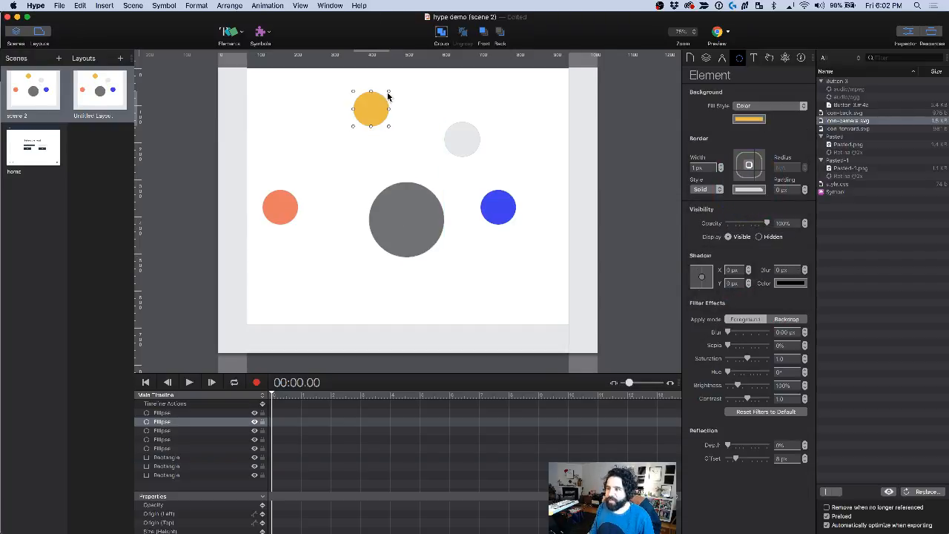
pyautogui.moveTo(388, 92); pyautogui.dragTo(410, 142)
pyautogui.press('super+z')
# Step: Preview the scene in Chrome and move the floor rectangle down and up to bounce the circles
pyautogui.click(717, 31)
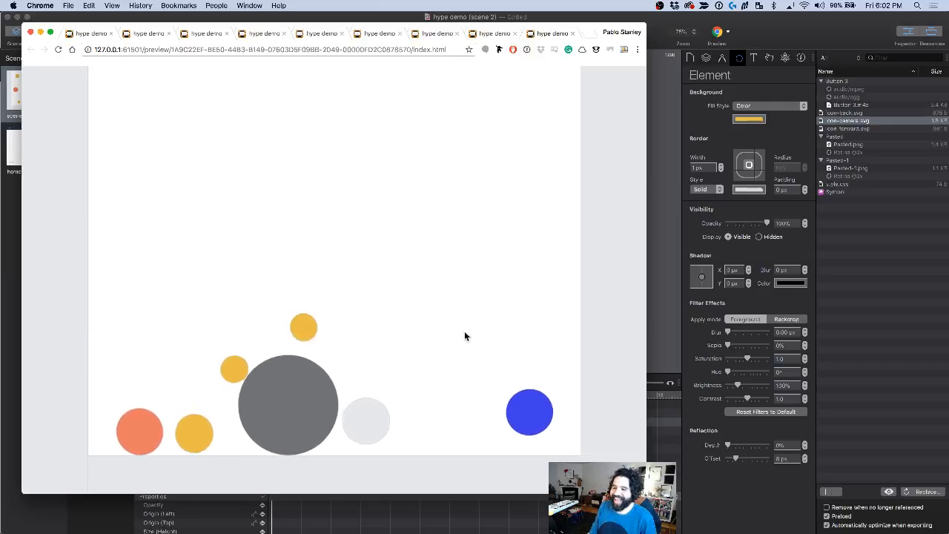
pyautogui.moveTo(401, 492); pyautogui.dragTo(404, 501)
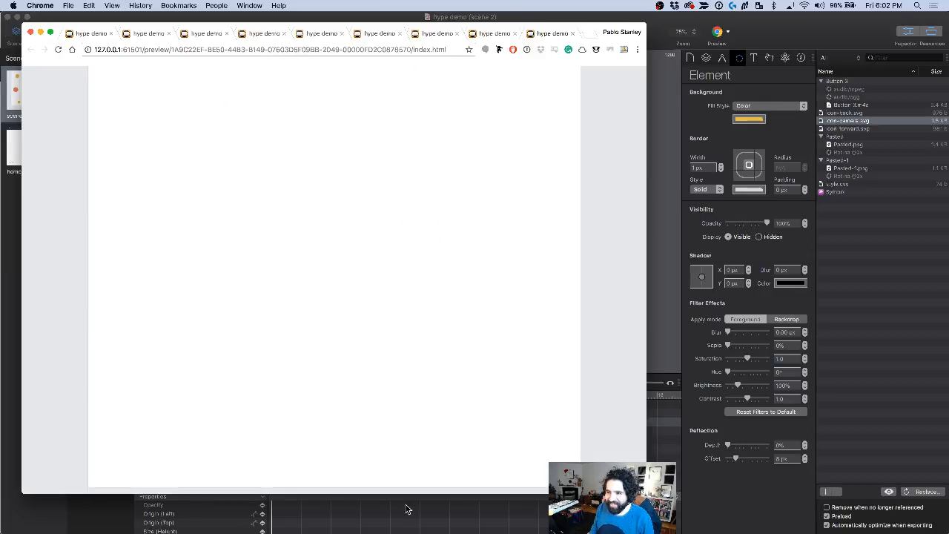
pyautogui.scroll(-3, 400, 434)
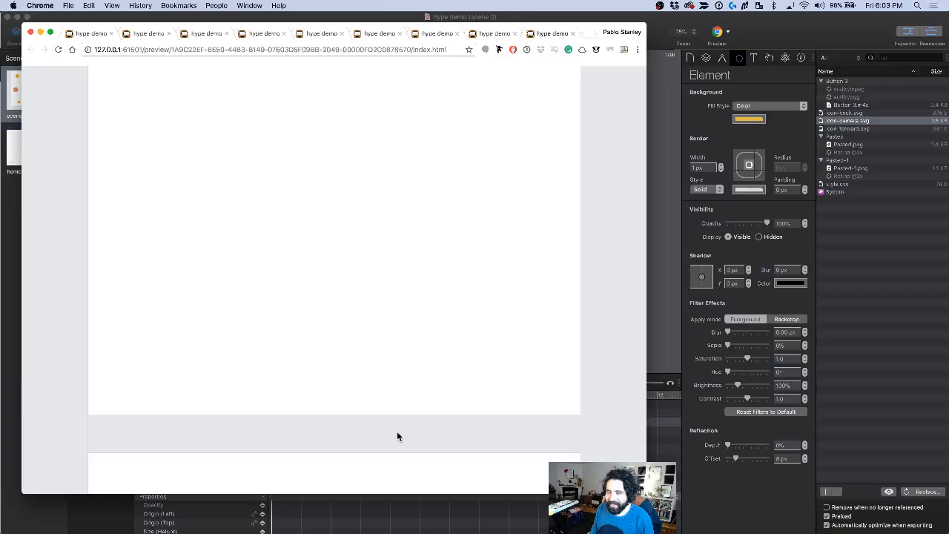
pyautogui.scroll(1, 395, 437)
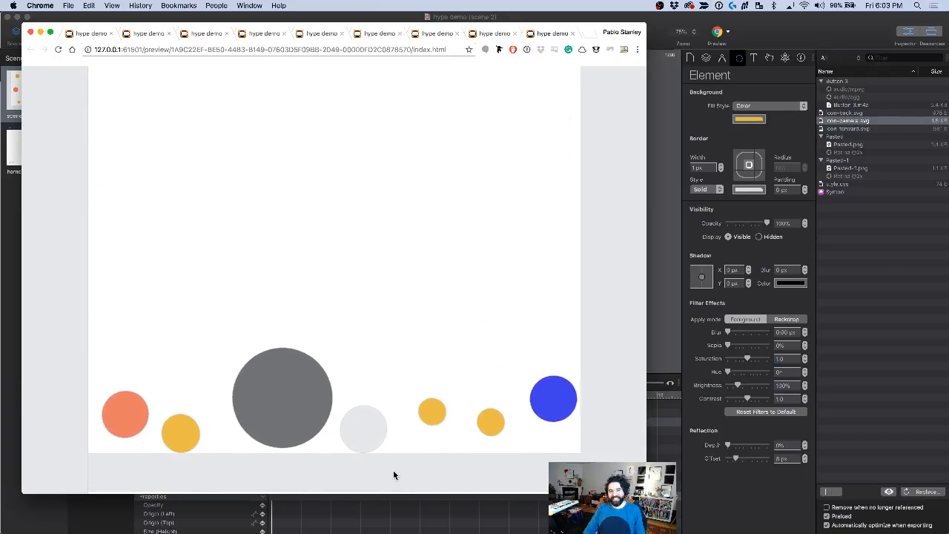
# Step: Switch to the YouTube live chat to read the viewers' questions, and return to Hype
pyautogui.press('super+Tab')
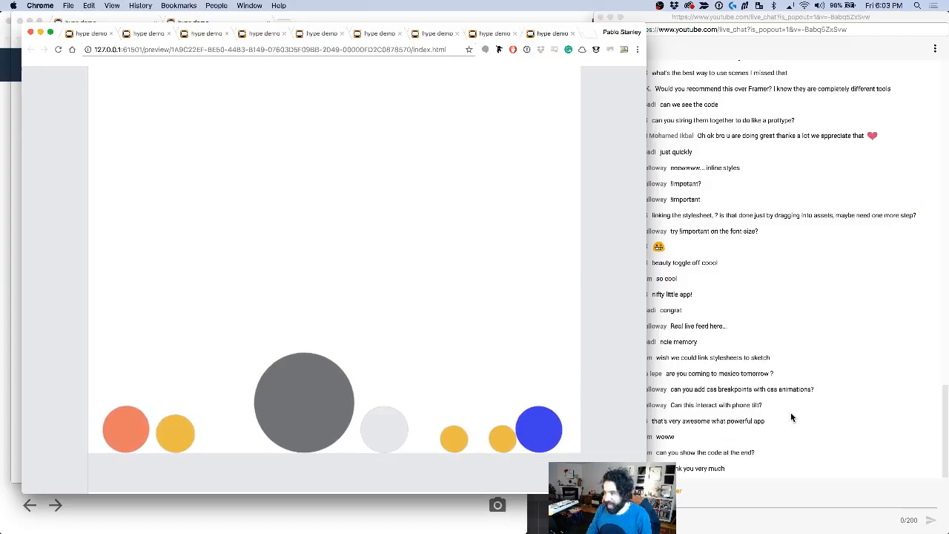
pyautogui.click(821, 419)
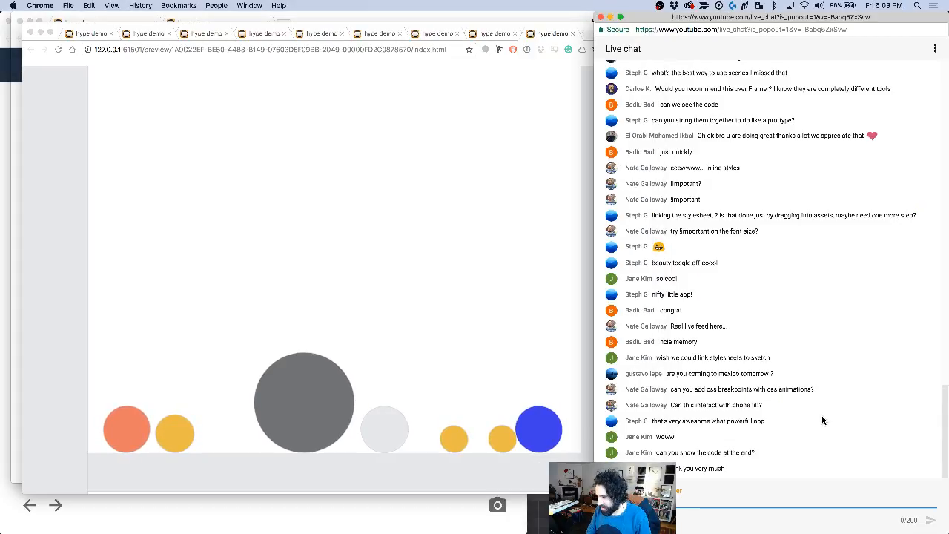
pyautogui.click(461, 270)
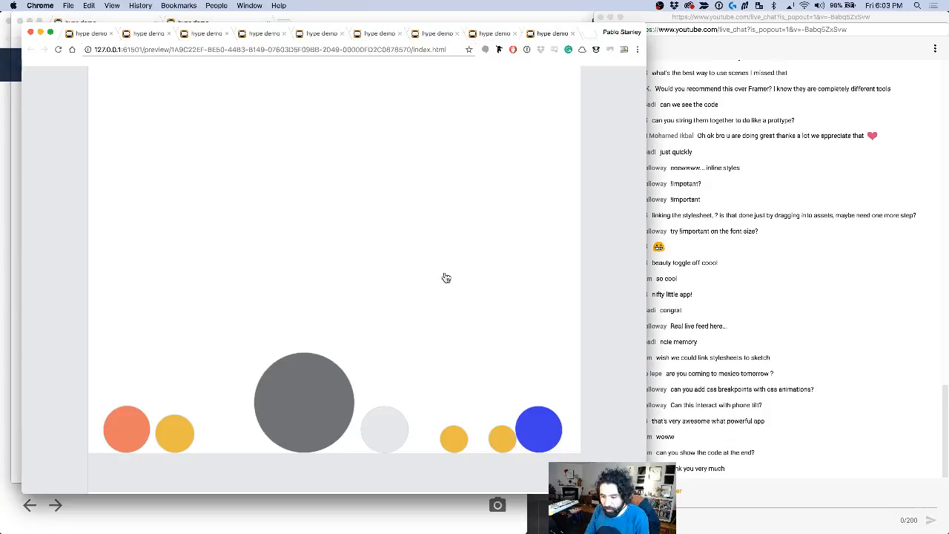
pyautogui.press('super+Tab')
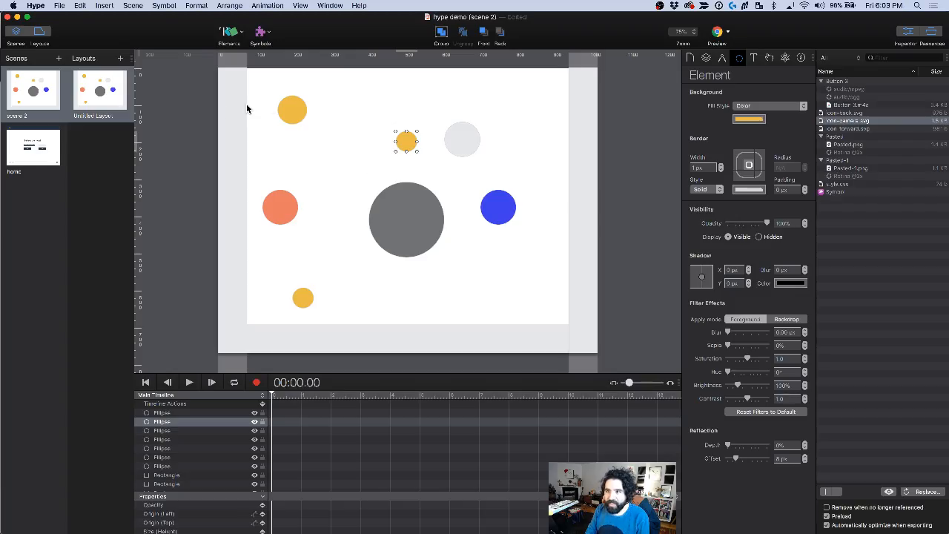
# Step: Export the document as an HTML5 folder named "hype demo" in the Hype Demo folder, keeping the .html file option enabled
pyautogui.click(181, 121)
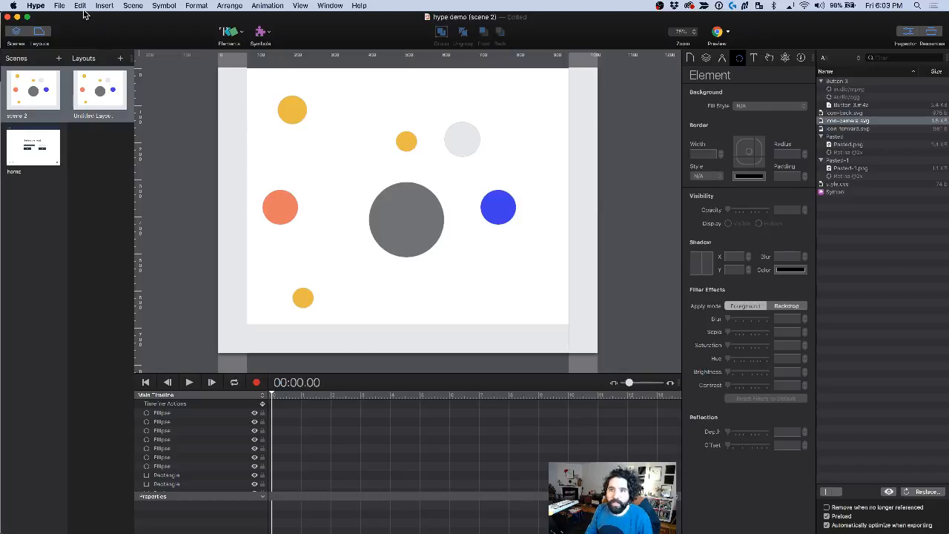
pyautogui.click(60, 6)
pyautogui.moveTo(103, 155)
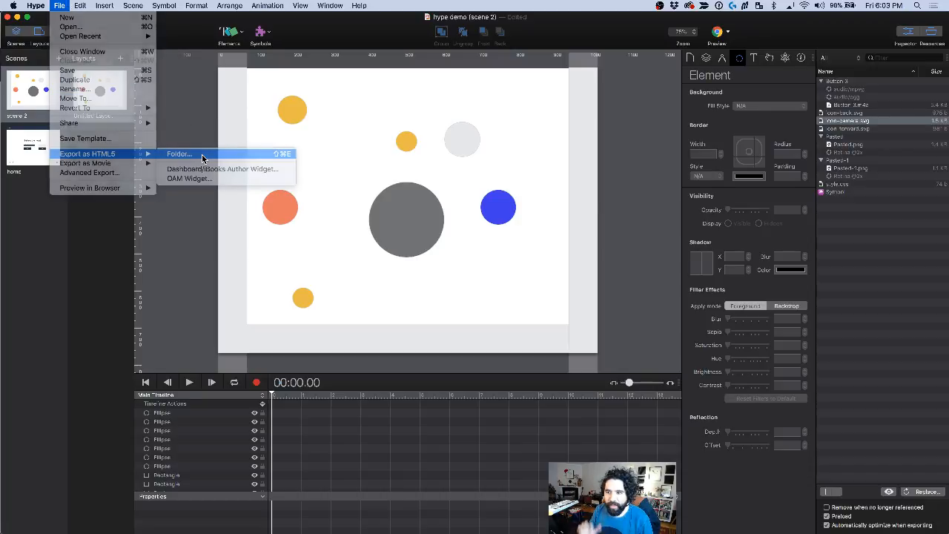
pyautogui.click(179, 154)
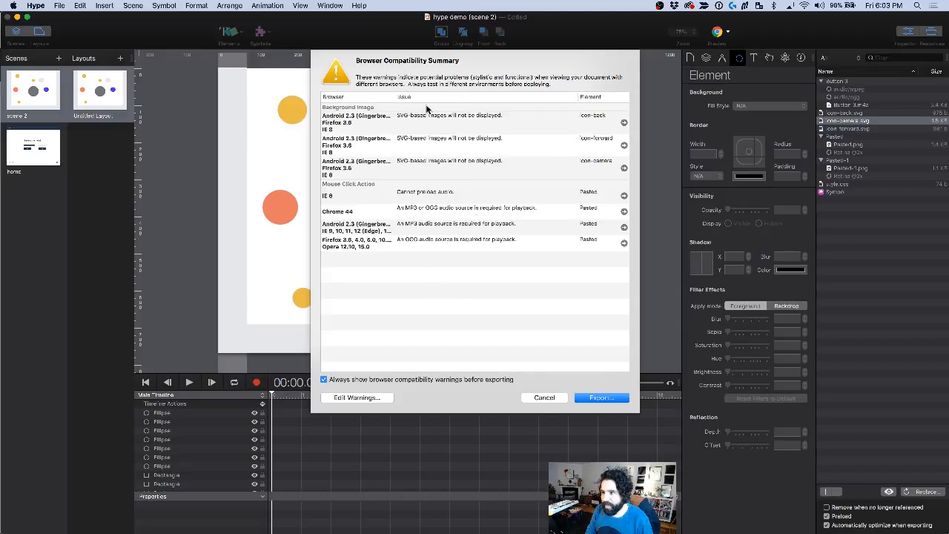
pyautogui.click(602, 399)
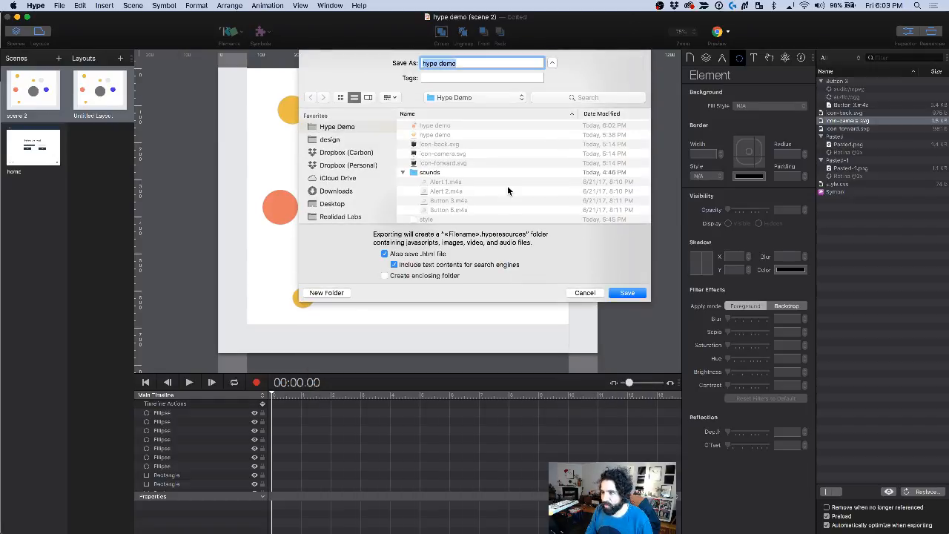
pyautogui.click(403, 173)
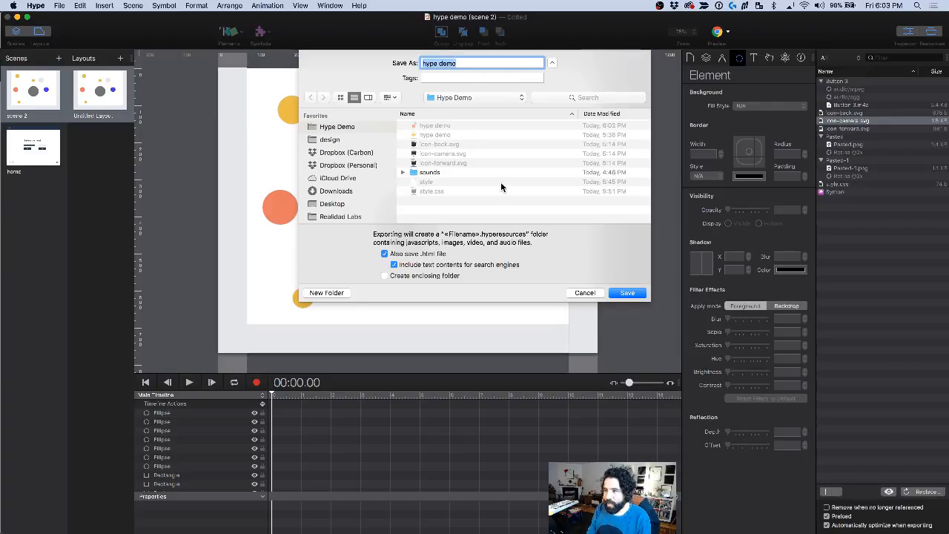
pyautogui.press('Return')
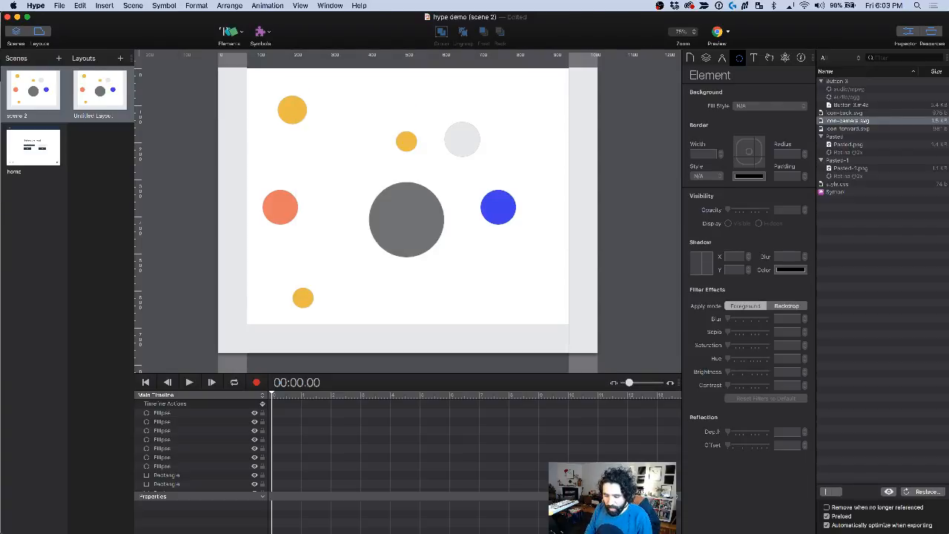
# Step: Switch to Finder and create a new folder named "hmtl" inside the Hype Demo folder
pyautogui.press('super+Tab')
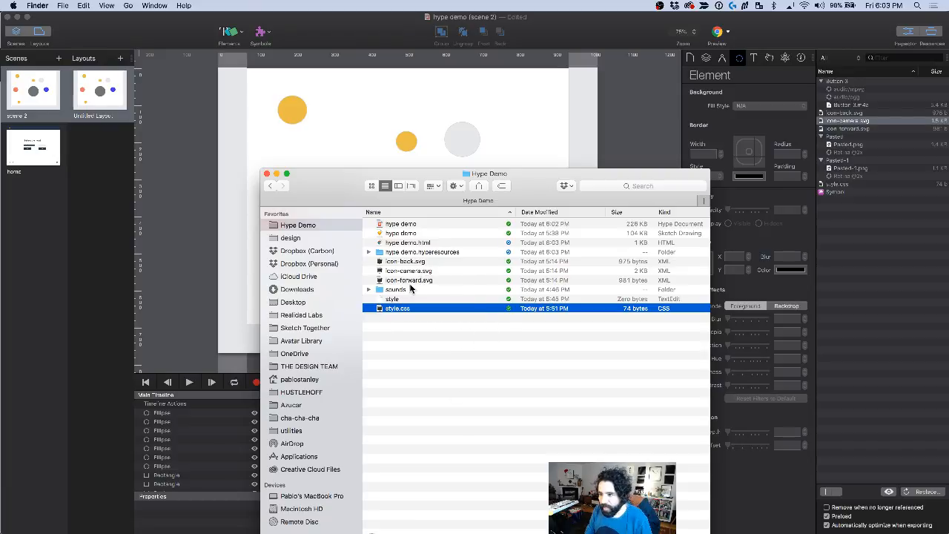
pyautogui.click(410, 253)
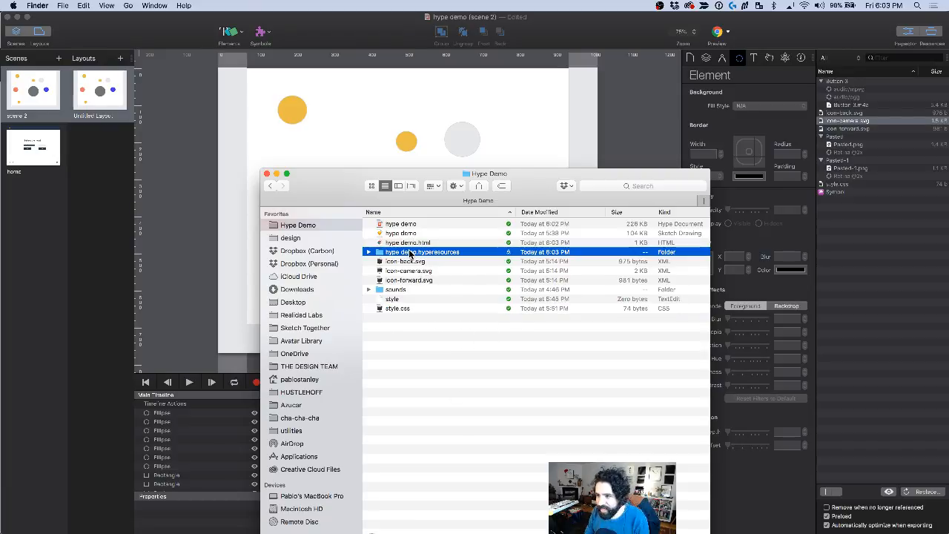
pyautogui.press('shift+super+n')
pyautogui.write('html')
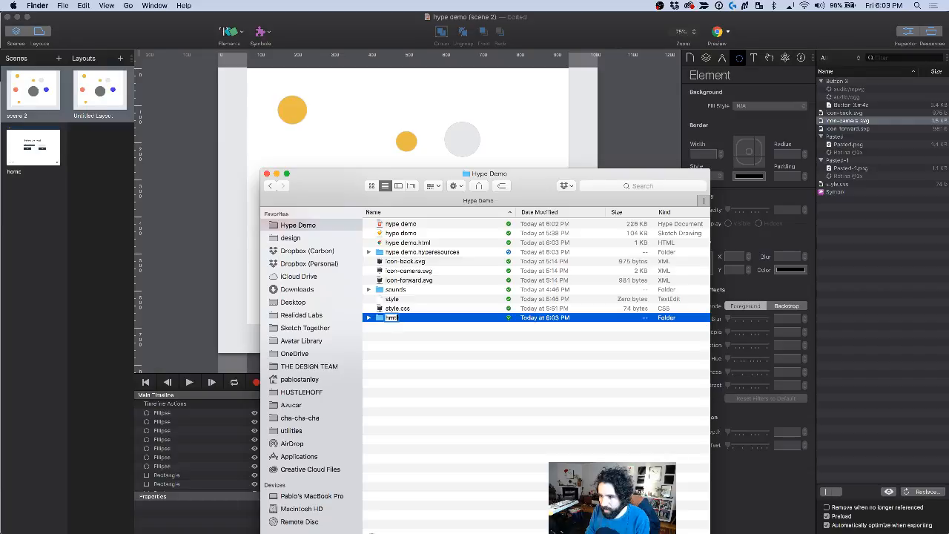
pyautogui.press('Return')
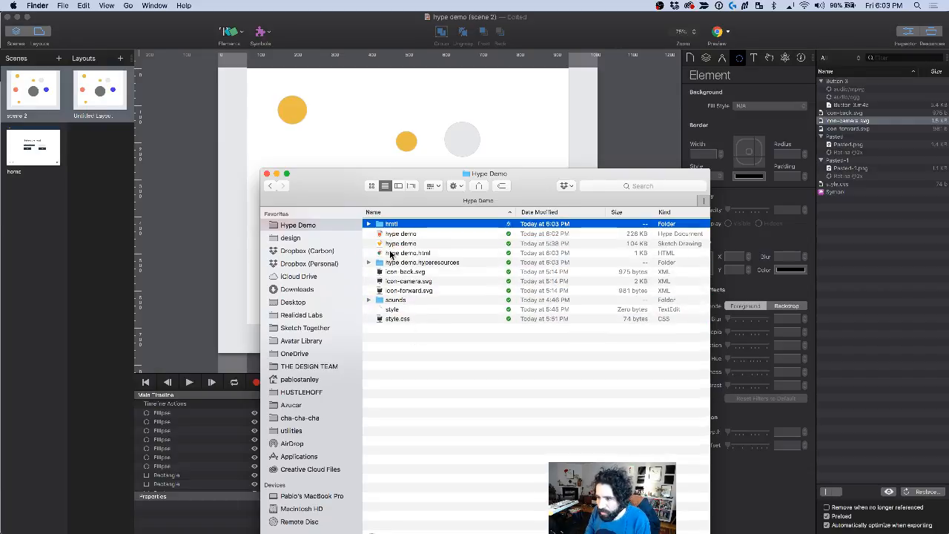
# Step: Move hype demo.html and the hype demo.hyperesources folder into the "hmtl" folder, and open that folder
pyautogui.click(391, 253)
pyautogui.keyDown('shift'); pyautogui.click(397, 263); pyautogui.keyUp('shift')
pyautogui.moveTo(397, 260); pyautogui.dragTo(392, 225)
pyautogui.doubleClick(392, 223)
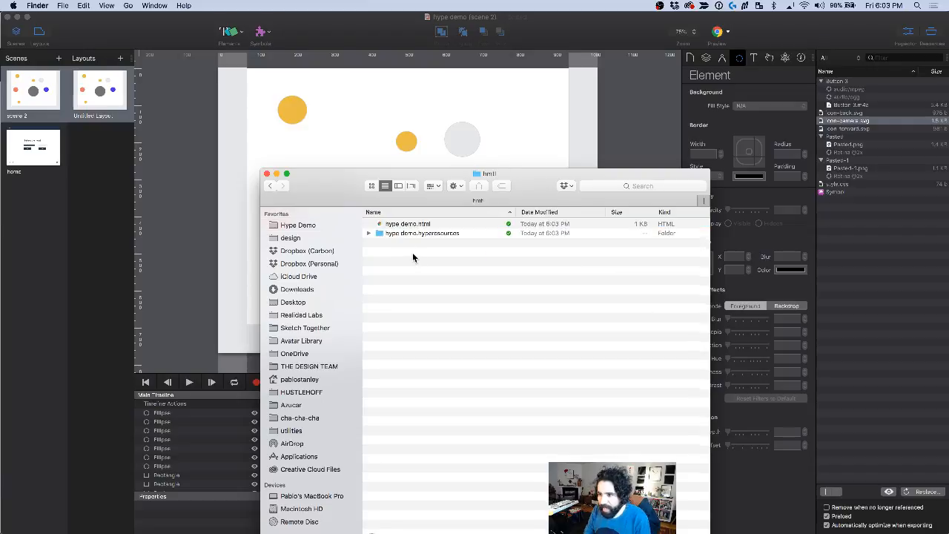
# Step: Rename the hype demo.html file as index.html
pyautogui.click(407, 224)
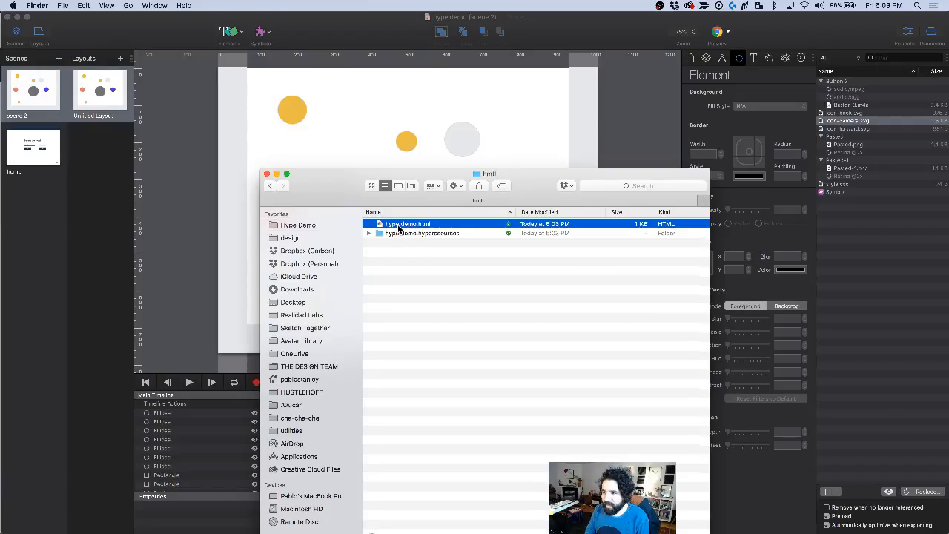
pyautogui.press('Return')
pyautogui.write('index')
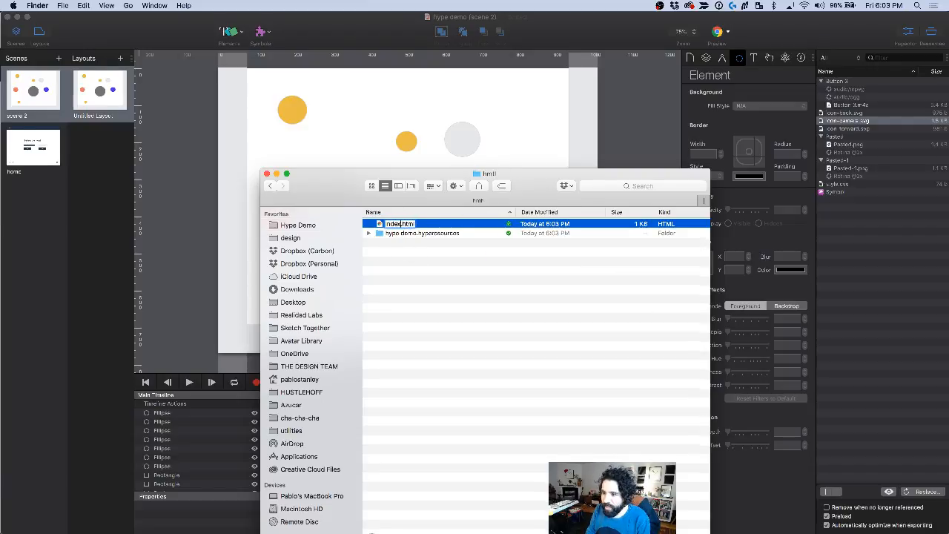
pyautogui.press('Return')
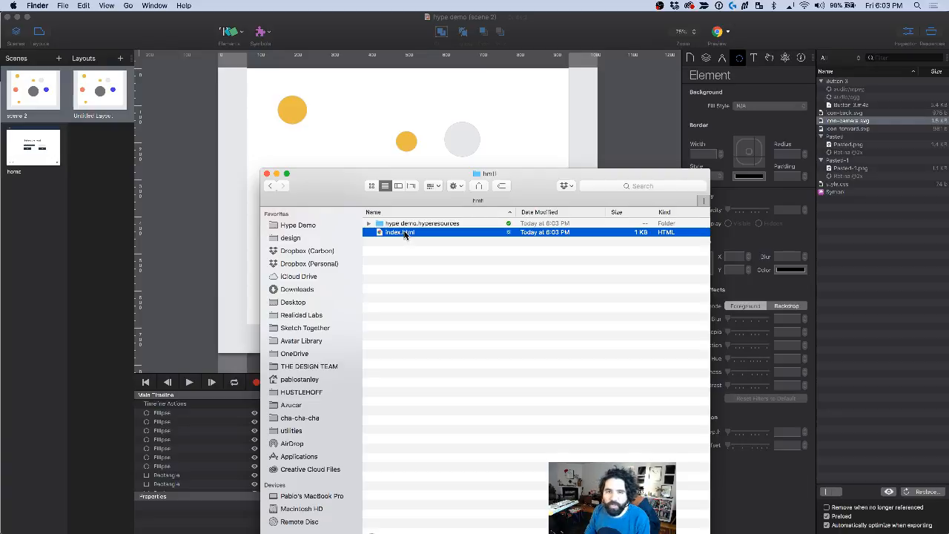
# Step: Expand the hype demo.hyperesources folder and view hypedemo_hype_generated_script.js and HYPE-584.full.min.js in Sublime Text
pyautogui.click(385, 224)
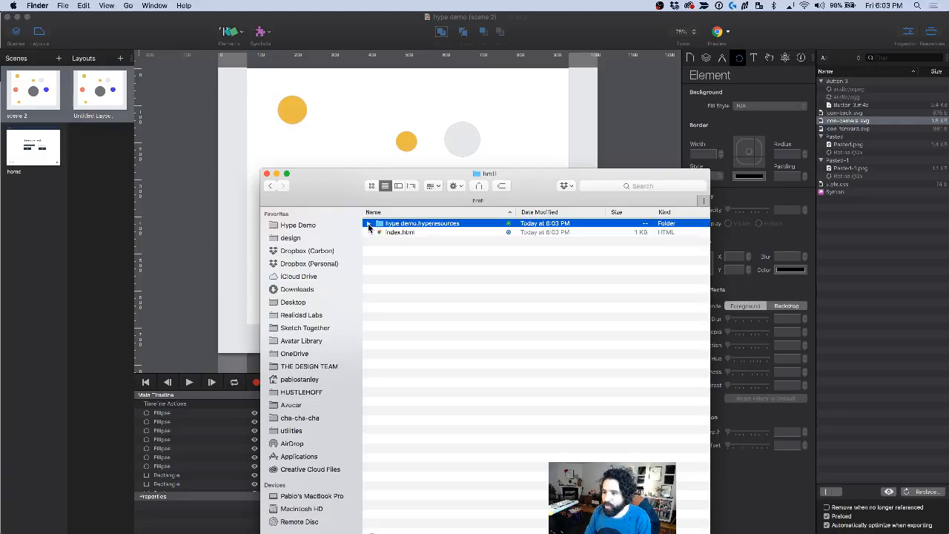
pyautogui.click(369, 223)
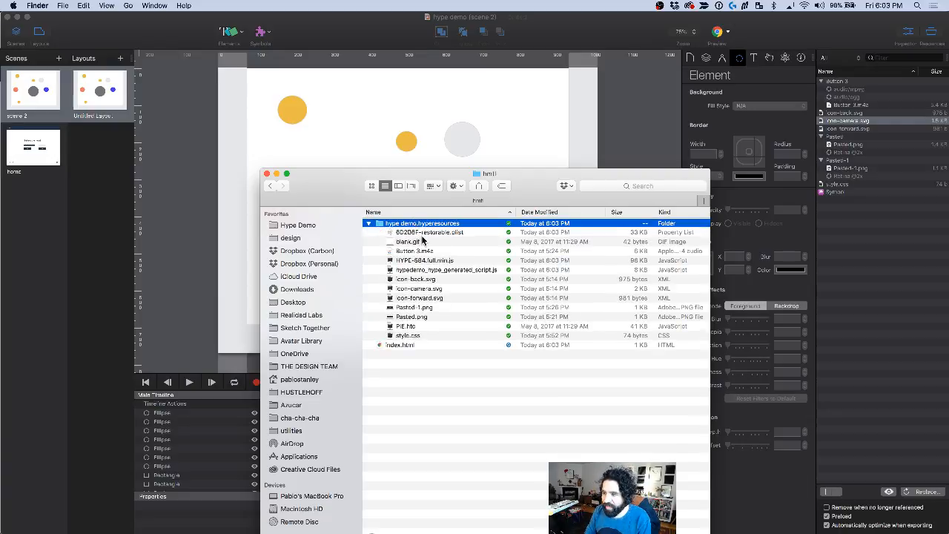
pyautogui.click(399, 346)
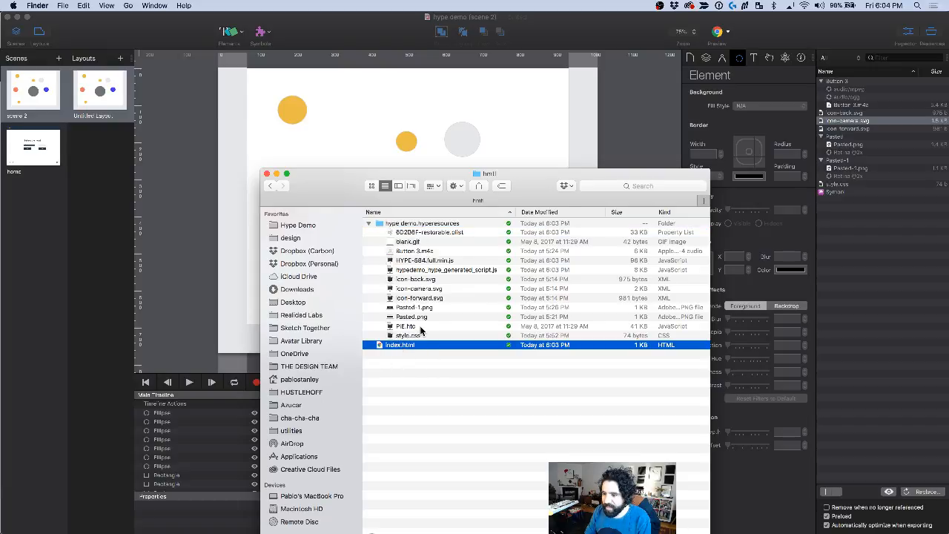
pyautogui.click(417, 337)
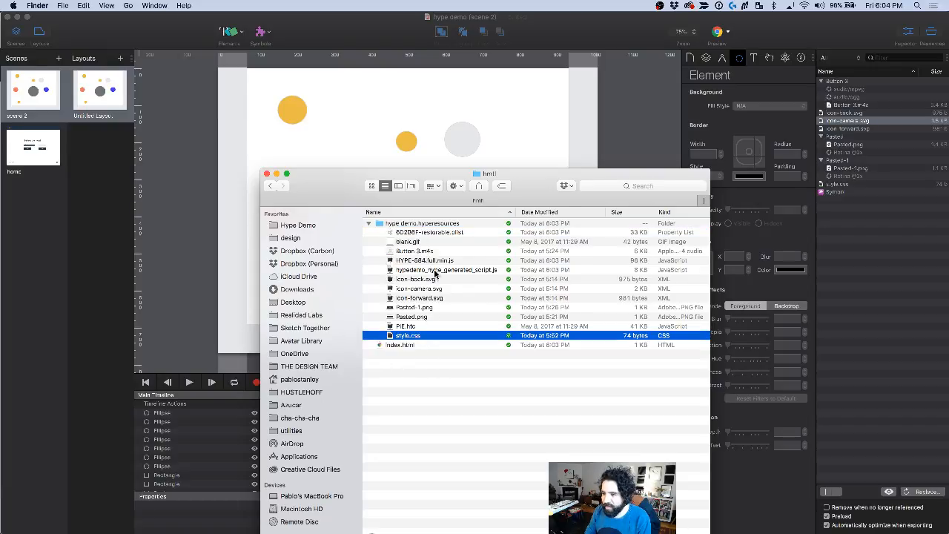
pyautogui.click(460, 271)
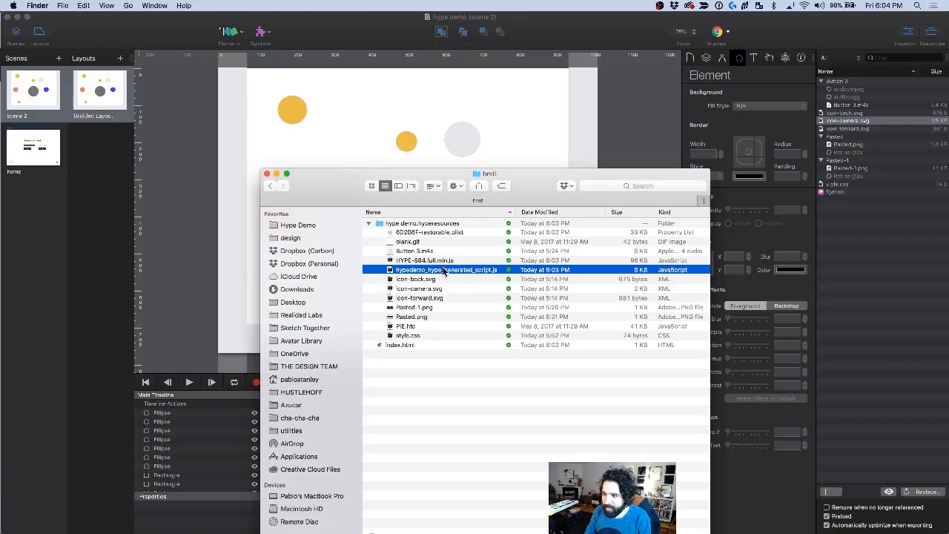
pyautogui.doubleClick(390, 272)
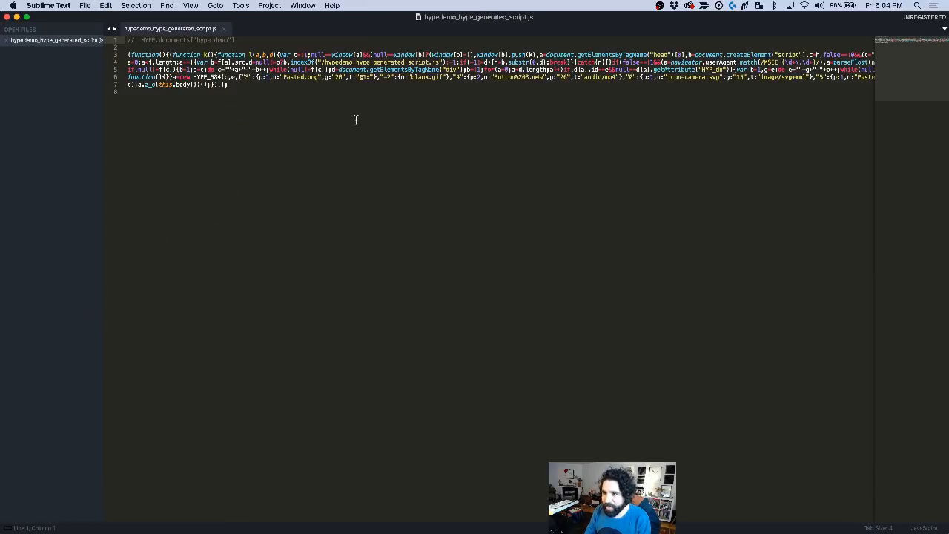
pyautogui.press('super+Tab')
pyautogui.doubleClick(390, 261)
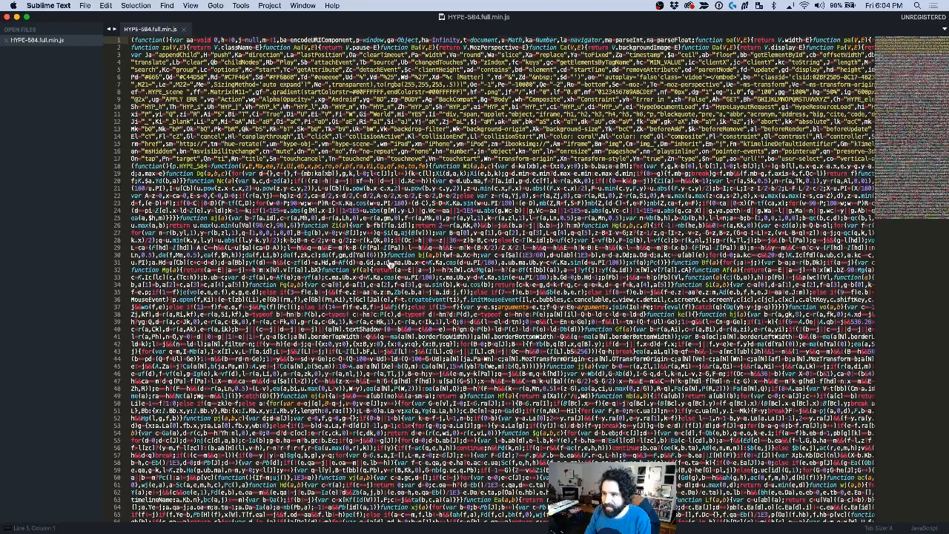
# Step: Return to Finder, open index.html in Chrome, and shrink the browser window to check the exported page's responsive walls
pyautogui.press('super+Tab')
pyautogui.click(381, 347)
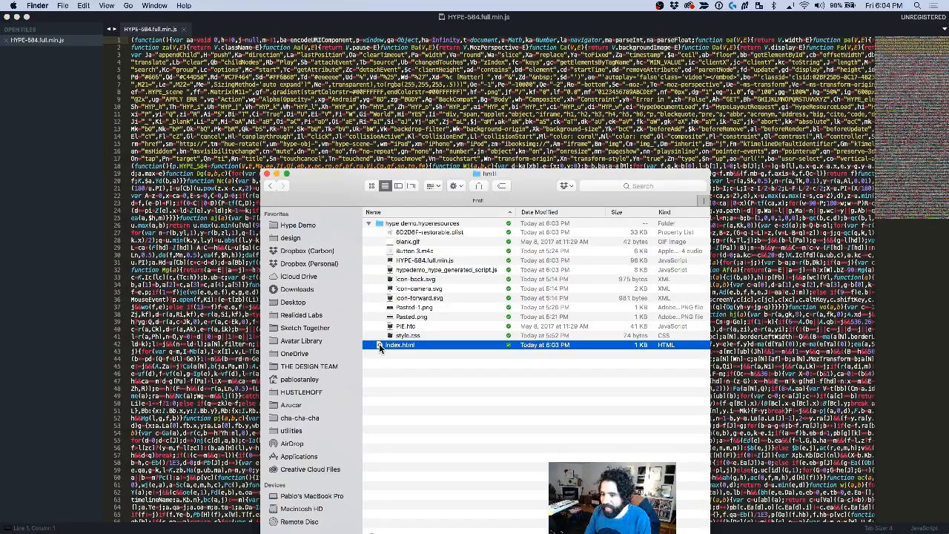
pyautogui.doubleClick(380, 347)
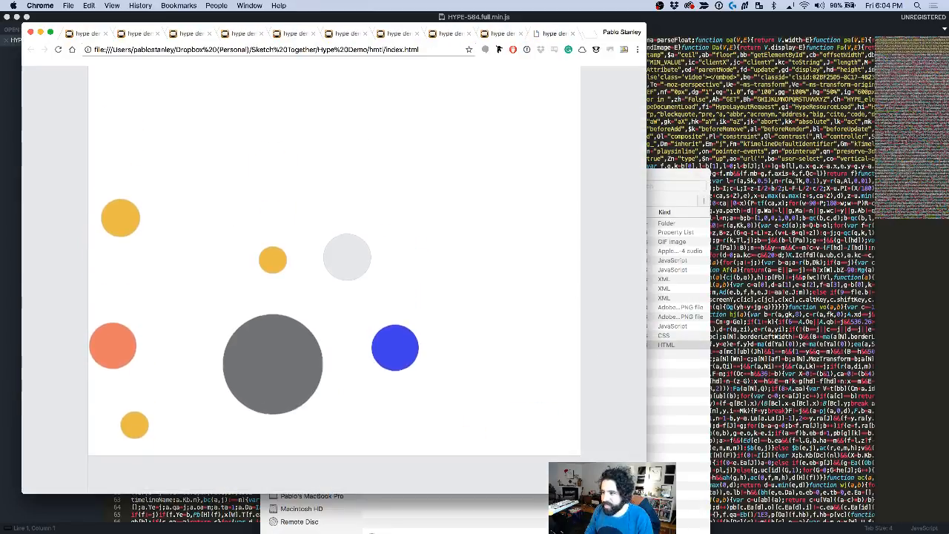
pyautogui.moveTo(646, 493); pyautogui.dragTo(507, 445)
# Step: Collapse the hype demo.hyperesources folder in Finder, select it, and bring the exported page in Chrome back to the front
pyautogui.click(538, 430)
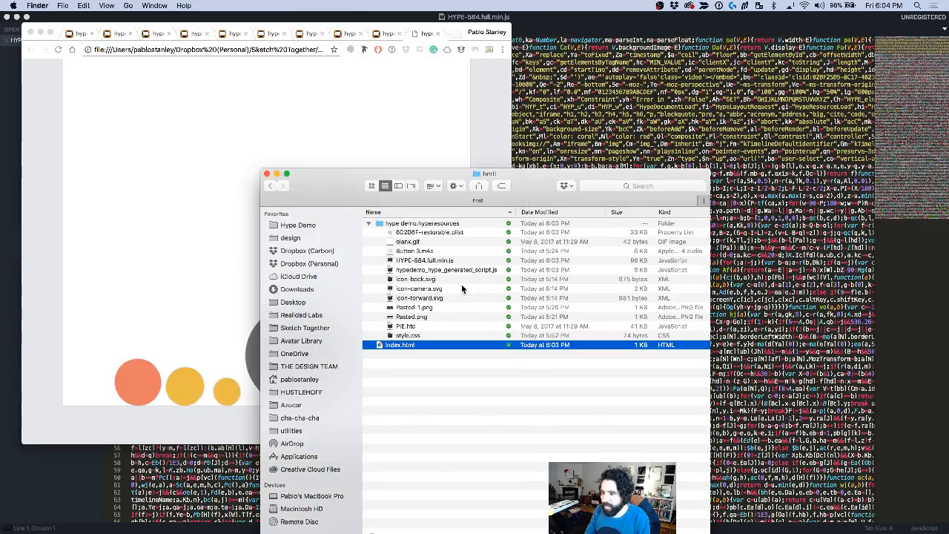
pyautogui.click(368, 223)
pyautogui.click(422, 226)
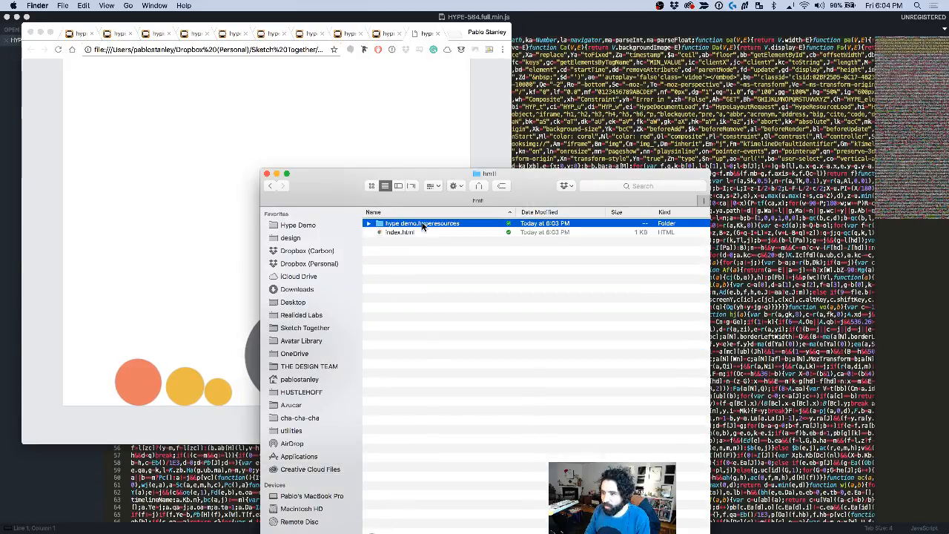
pyautogui.click(203, 161)
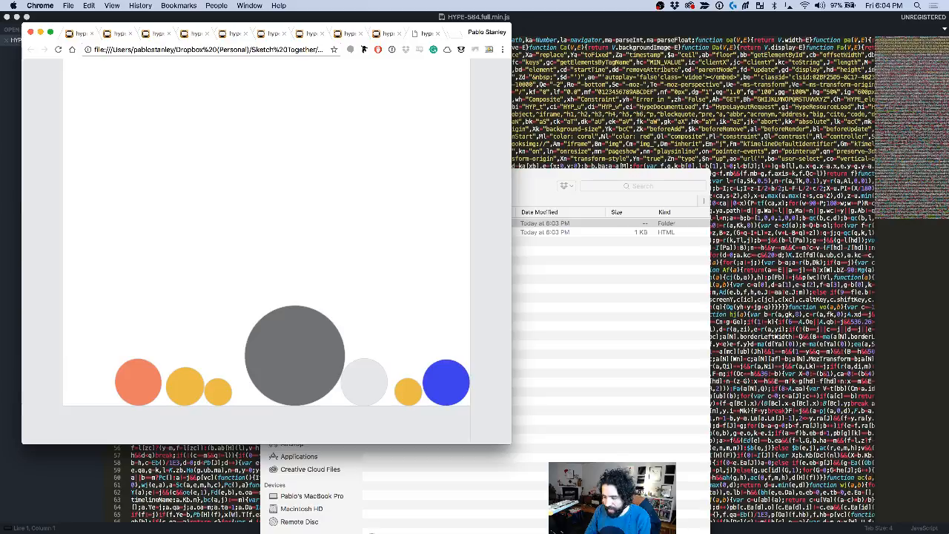
pyautogui.press('super+Tab')
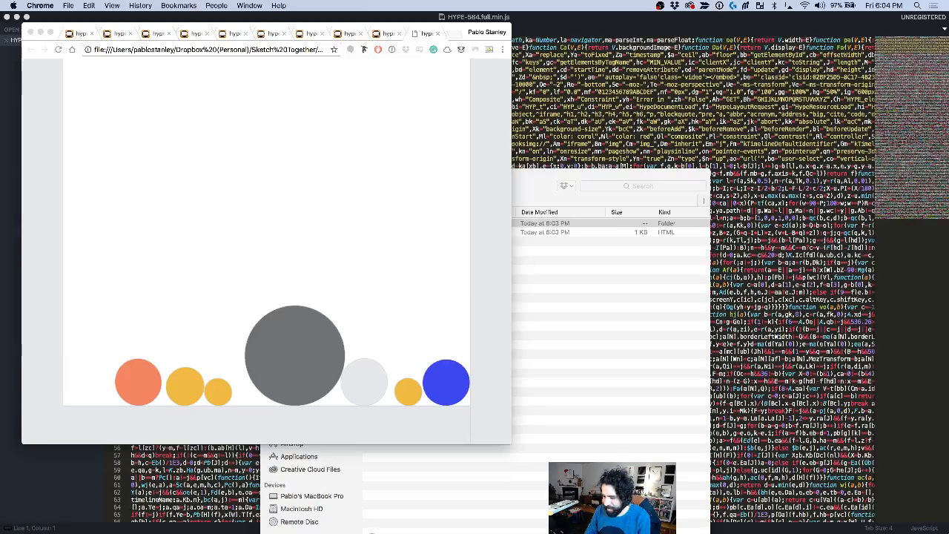